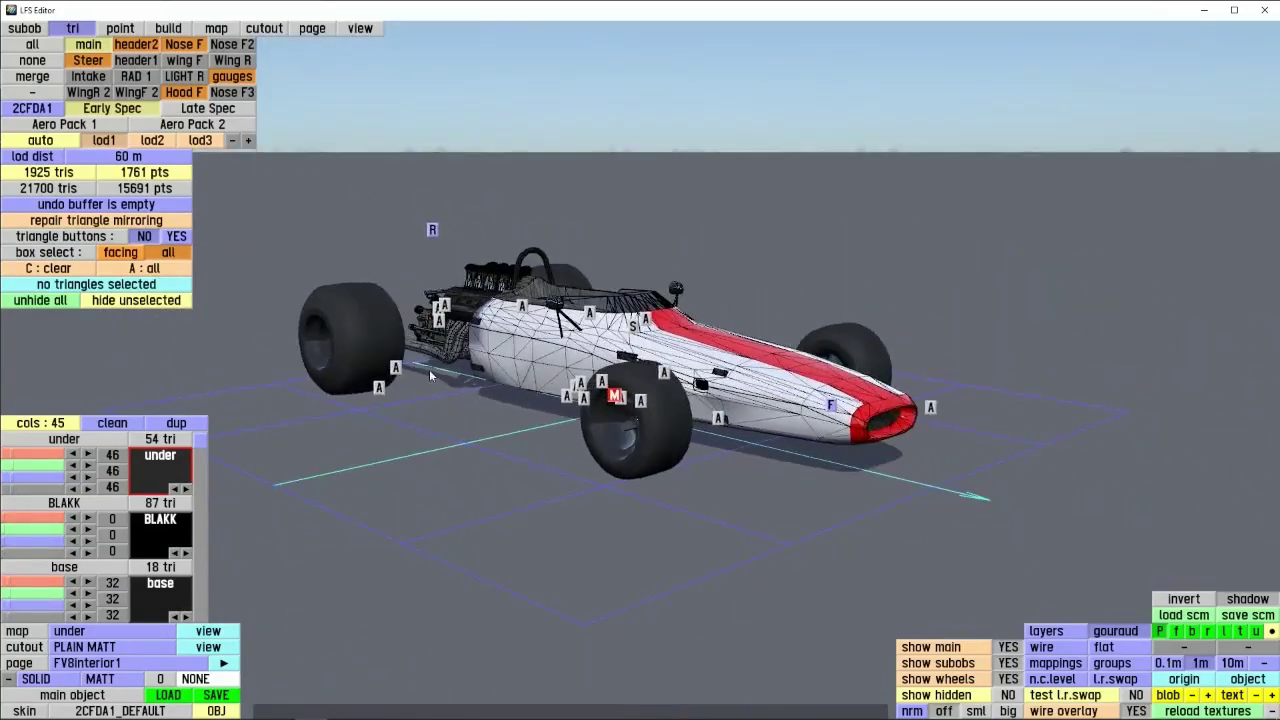
- Switch to subobject mode and select the mirrored attachment subobject beside the cockpit, trying the attachments near the front wheel on the way
{"action": "left_click", "coordinate": [24, 28]}
{"action": "left_click_drag", "start_coordinate": [600, 420], "coordinate": [495, 402]}
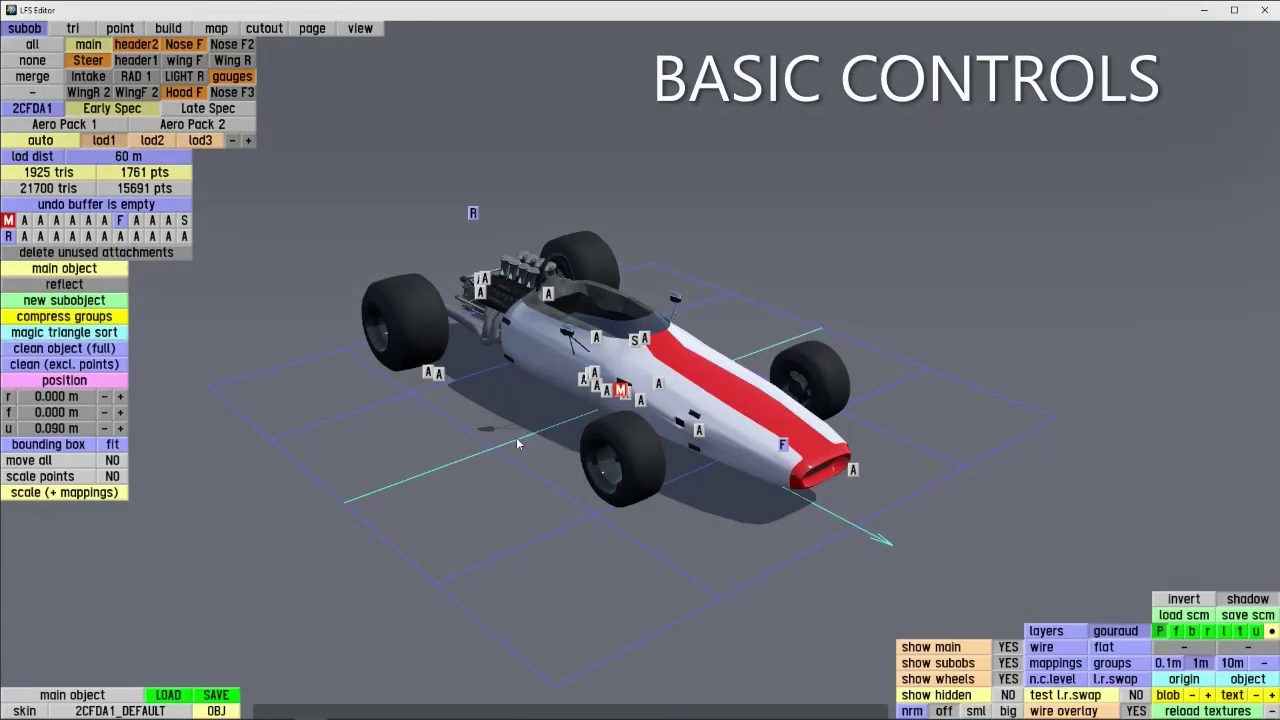
{"action": "left_click_drag", "start_coordinate": [516, 437], "coordinate": [530, 478]}
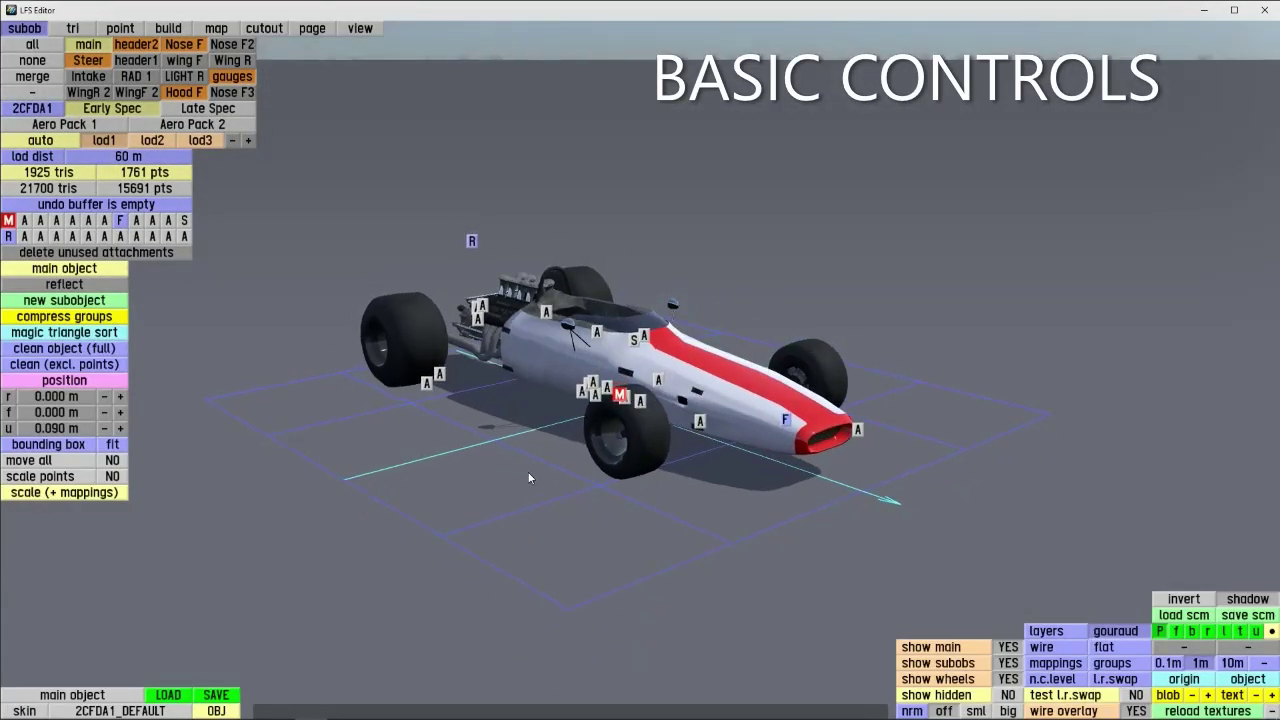
{"action": "left_click", "coordinate": [581, 391]}
{"action": "left_click", "coordinate": [593, 382]}
{"action": "left_click", "coordinate": [595, 395]}
{"action": "left_click", "coordinate": [607, 387]}
{"action": "left_click", "coordinate": [597, 334]}
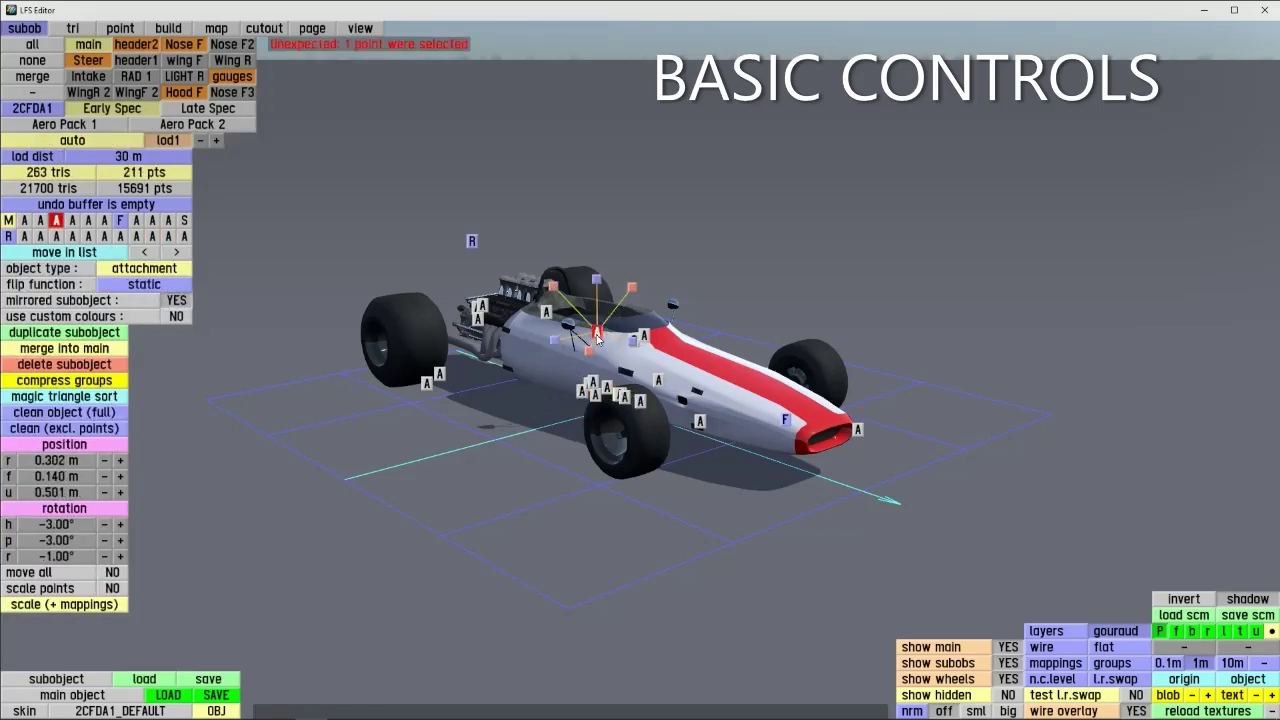
- Examine the whole car in the perspective view from both sides, close up and from far away
{"action": "right_click_drag", "start_coordinate": [515, 446], "coordinate": [585, 445]}
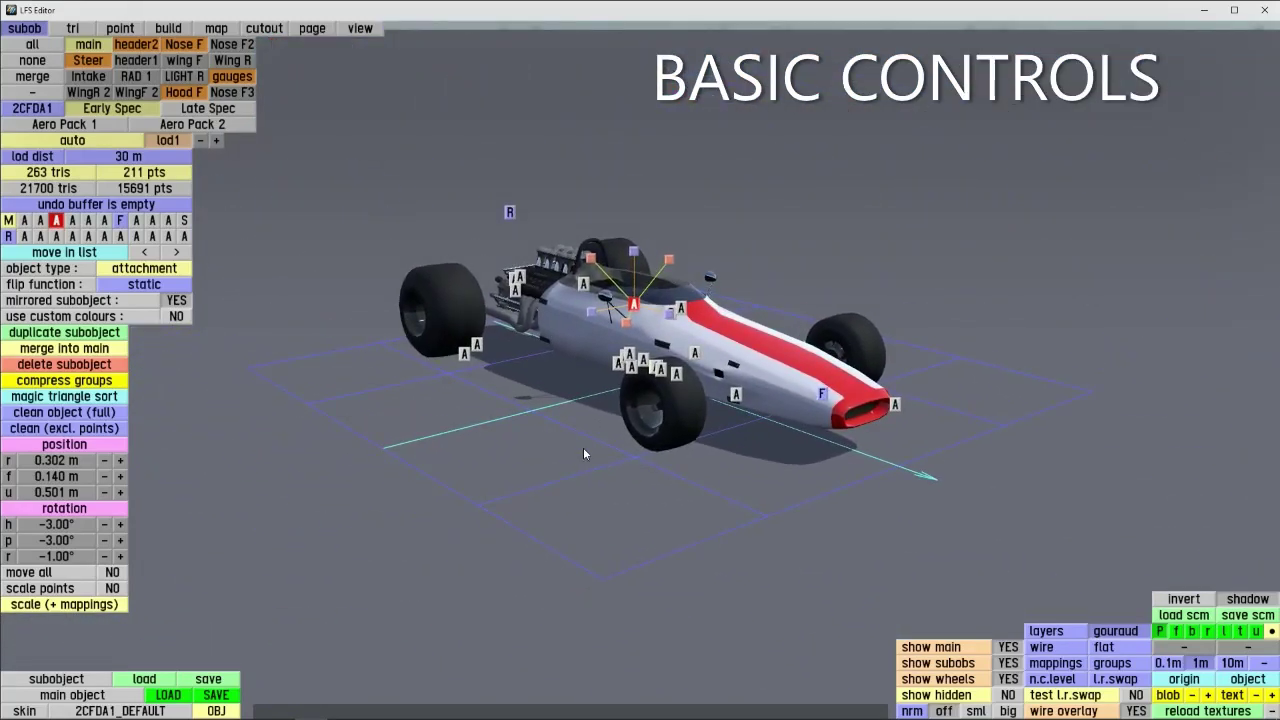
{"action": "left_click_drag", "start_coordinate": [611, 454], "coordinate": [530, 464]}
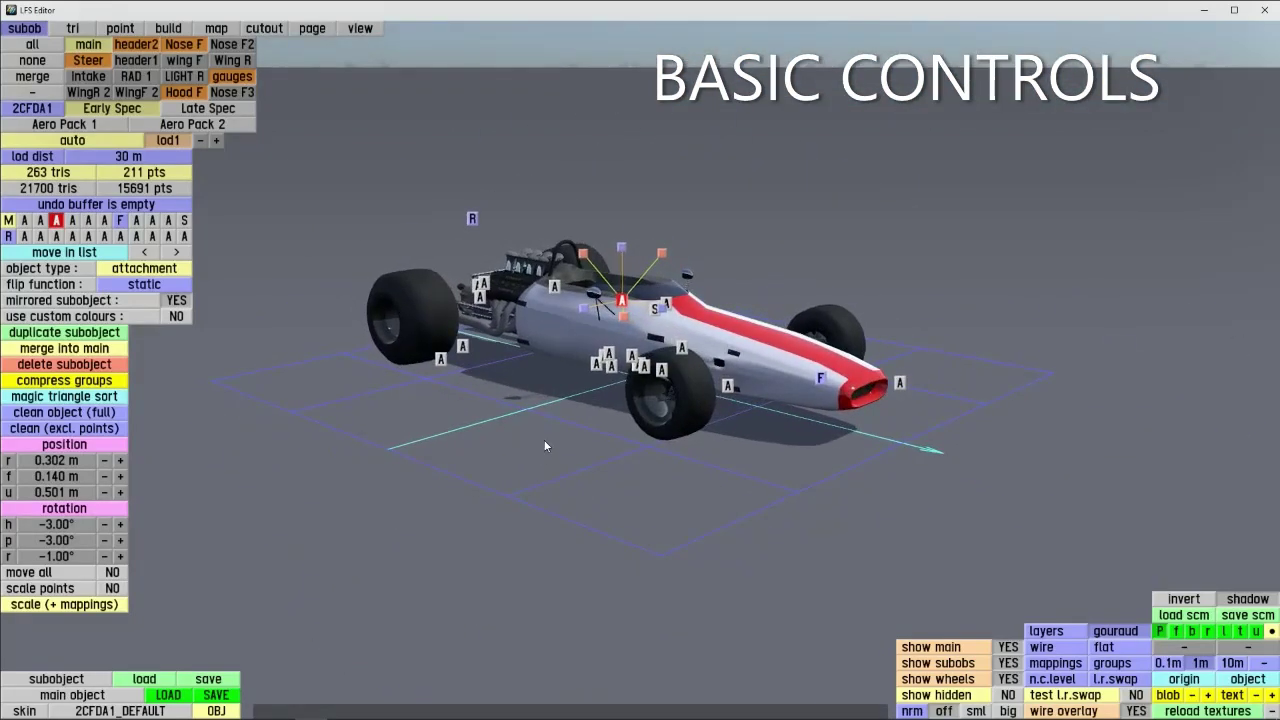
{"action": "key", "text": "m"}
{"action": "key", "text": "s"}
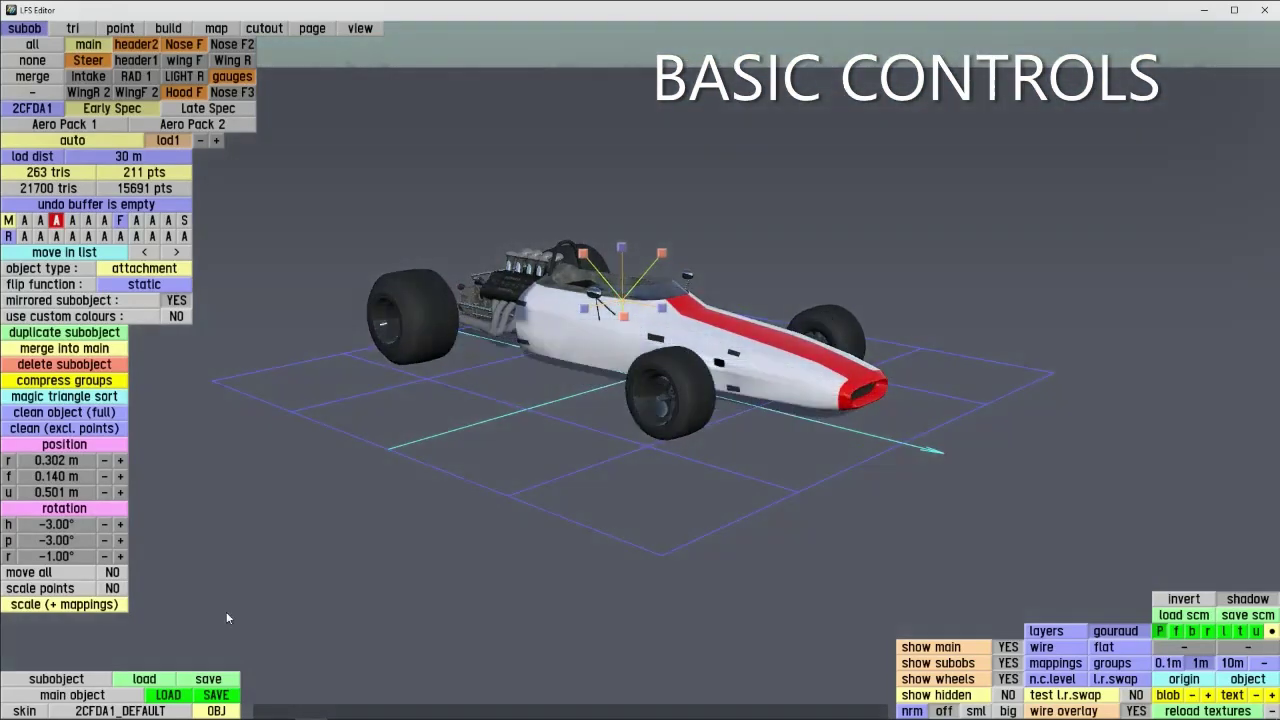
{"action": "mouse_move", "coordinate": [226, 612]}
{"action": "middle_mouse_down"}
{"action": "mouse_move", "coordinate": [346, 249]}
{"action": "mouse_move", "coordinate": [362, 106]}
{"action": "mouse_move", "coordinate": [440, 521]}
{"action": "mouse_move", "coordinate": [1036, 476]}
{"action": "mouse_move", "coordinate": [855, 219]}
{"action": "mouse_move", "coordinate": [700, 400]}
{"action": "mouse_move", "coordinate": [471, 608]}
{"action": "mouse_move", "coordinate": [281, 595]}
{"action": "mouse_move", "coordinate": [208, 474]}
{"action": "mouse_move", "coordinate": [426, 146]}
{"action": "mouse_move", "coordinate": [499, 193]}
{"action": "mouse_move", "coordinate": [381, 501]}
{"action": "mouse_move", "coordinate": [690, 602]}
{"action": "mouse_move", "coordinate": [754, 599]}
{"action": "mouse_move", "coordinate": [708, 649]}
{"action": "mouse_move", "coordinate": [597, 403]}
{"action": "mouse_move", "coordinate": [381, 515]}
{"action": "mouse_move", "coordinate": [343, 478]}
{"action": "mouse_move", "coordinate": [1106, 402]}
{"action": "mouse_move", "coordinate": [1107, 425]}
{"action": "middle_mouse_up"}
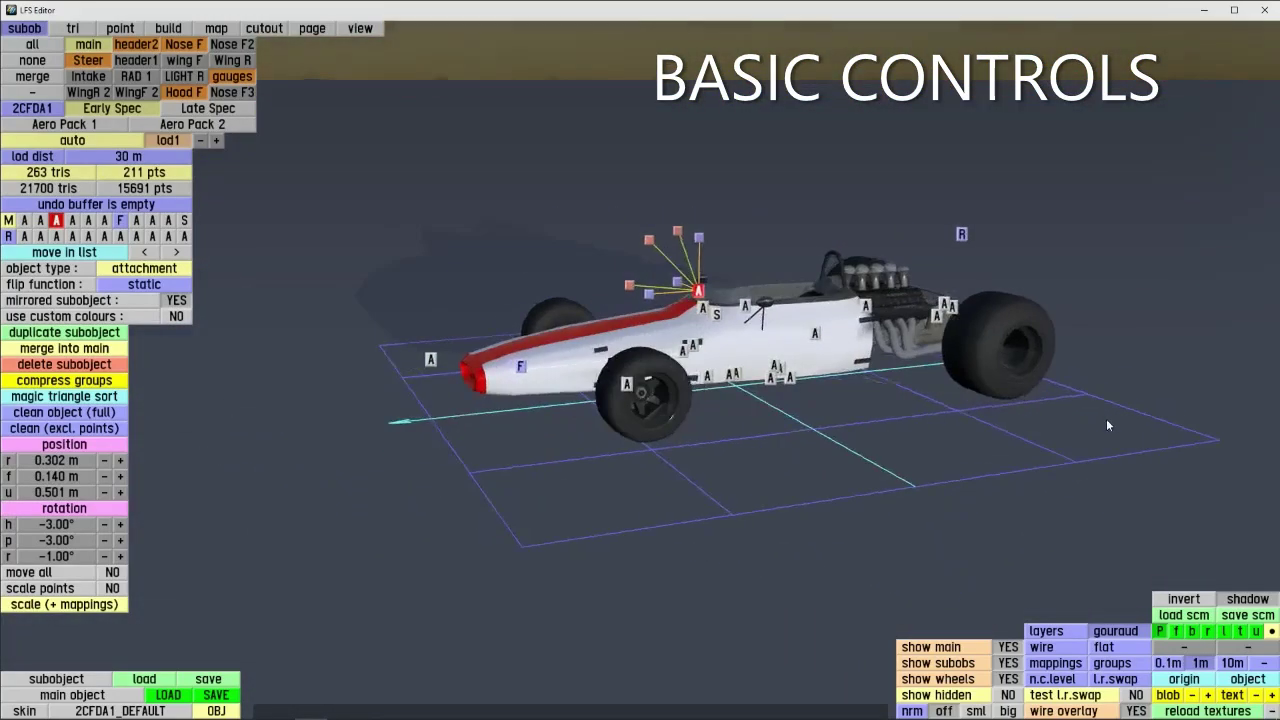
{"action": "scroll", "coordinate": [824, 382], "scroll_direction": "up", "scroll_amount": 5}
{"action": "middle_click_drag", "start_coordinate": [824, 382], "coordinate": [731, 308]}
{"action": "scroll", "coordinate": [733, 314], "scroll_direction": "down", "scroll_amount": 8}
{"action": "middle_click_drag", "start_coordinate": [906, 431], "coordinate": [604, 502]}
{"action": "scroll", "coordinate": [604, 502], "scroll_direction": "up", "scroll_amount": 3}
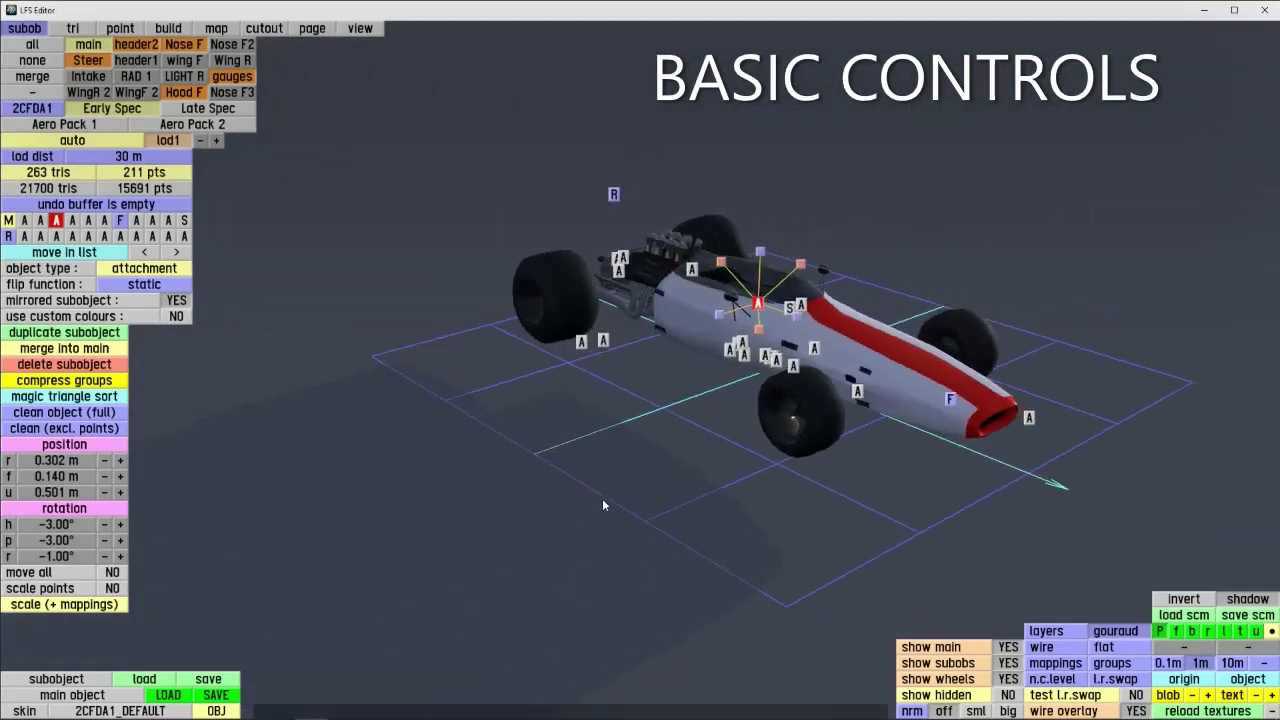
{"action": "scroll", "coordinate": [736, 438], "scroll_direction": "up", "scroll_amount": 5}
{"action": "scroll", "coordinate": [737, 437], "scroll_direction": "down", "scroll_amount": 8}
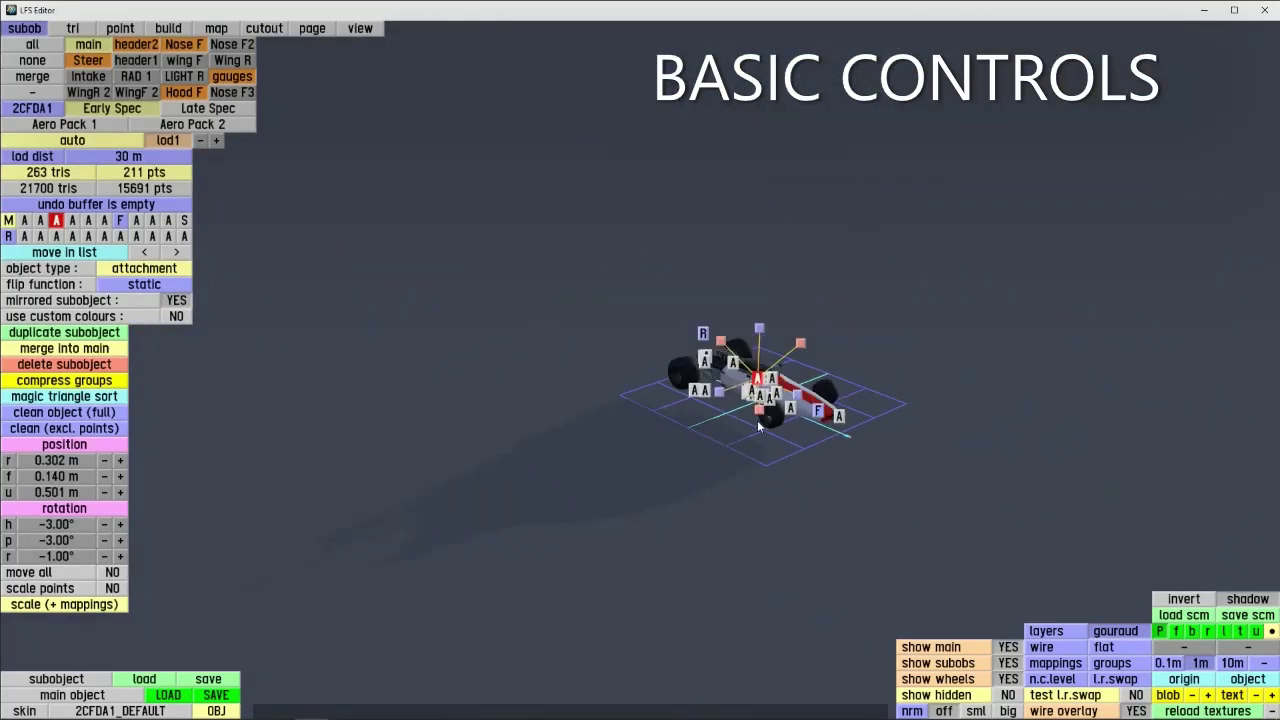
{"action": "scroll", "coordinate": [735, 444], "scroll_direction": "up", "scroll_amount": 6}
{"action": "scroll", "coordinate": [643, 423], "scroll_direction": "down", "scroll_amount": 5}
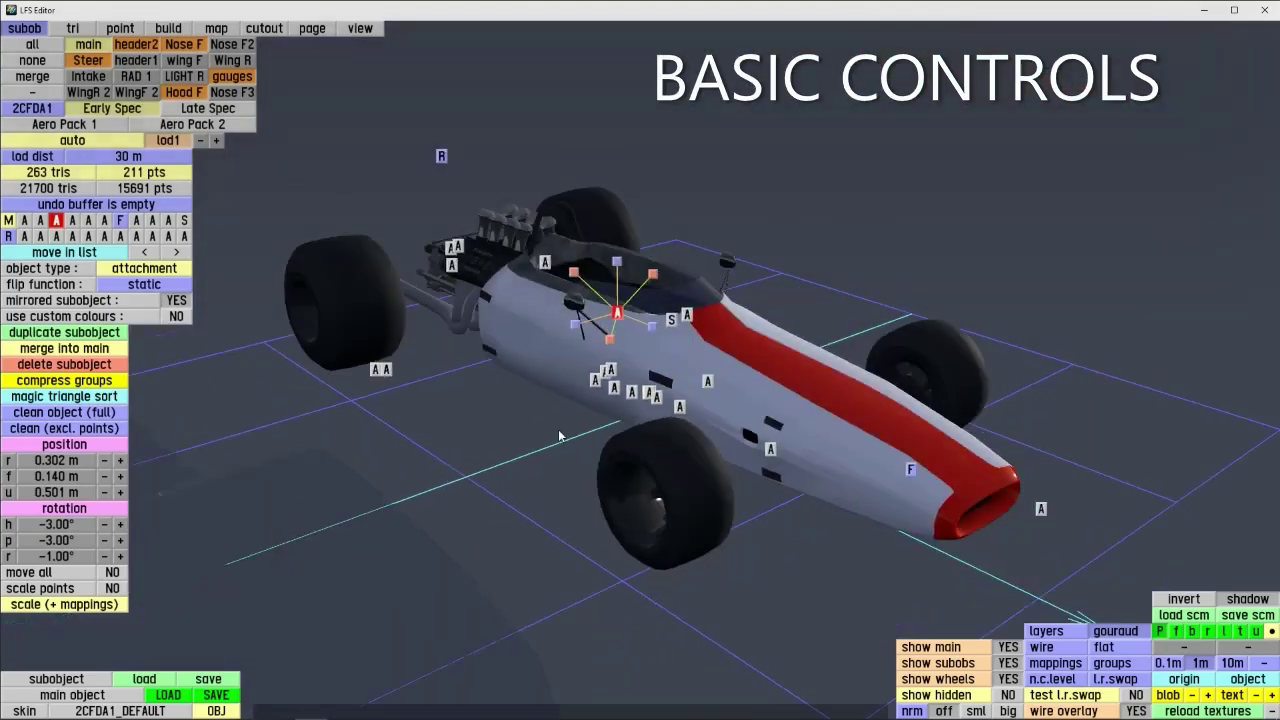
{"action": "middle_click_drag", "start_coordinate": [643, 423], "coordinate": [424, 480]}
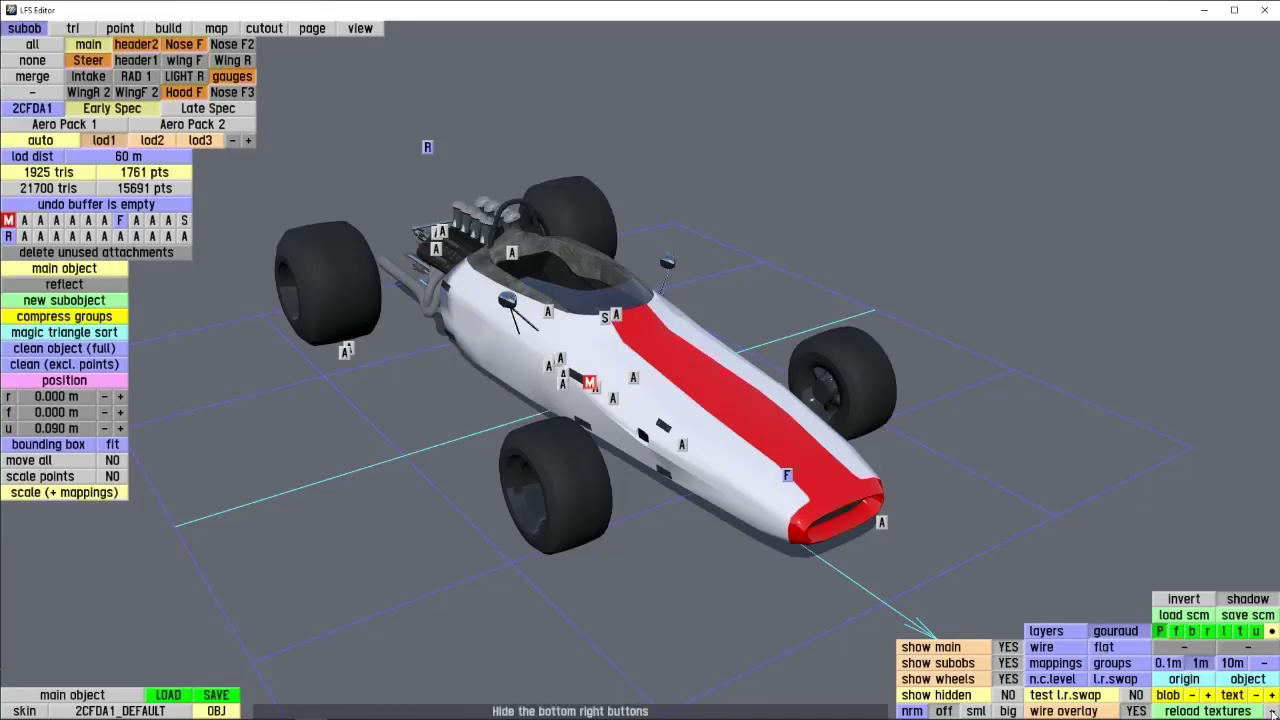
- Hide the view and display option buttons and show them again
{"action": "left_click", "coordinate": [1272, 714]}
{"action": "left_click", "coordinate": [1272, 714]}
{"action": "left_click", "coordinate": [1272, 714]}
{"action": "left_click", "coordinate": [1272, 714]}
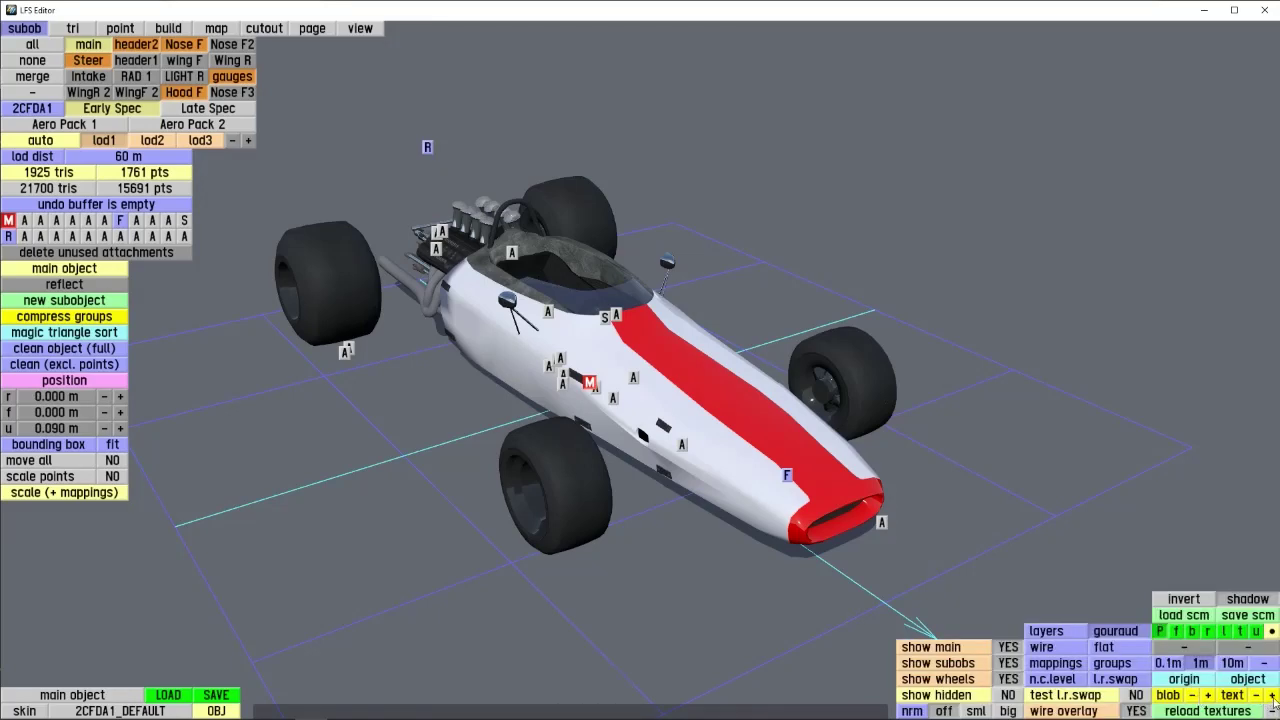
- Enlarge the editor text by several sizes and restore its original size
{"action": "left_click", "coordinate": [1272, 696]}
{"action": "left_click", "coordinate": [1272, 696]}
{"action": "left_click", "coordinate": [1272, 696]}
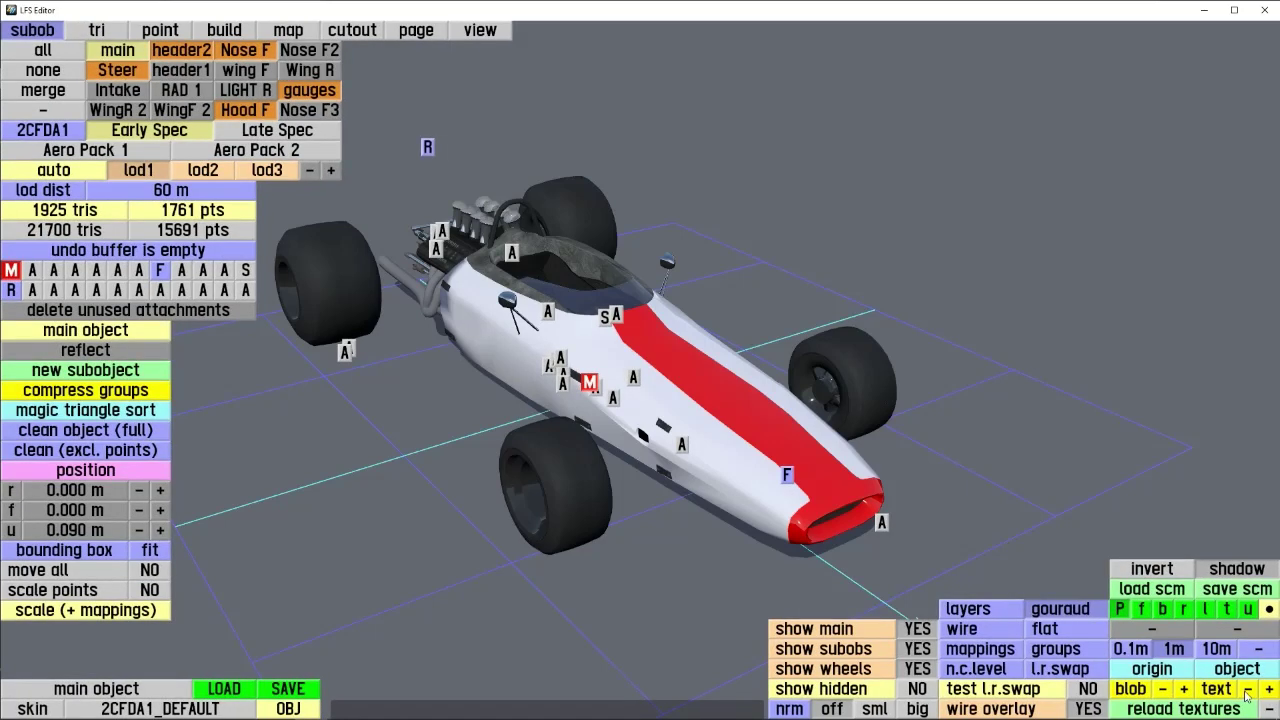
{"action": "left_click", "coordinate": [1247, 691]}
{"action": "left_click", "coordinate": [1248, 692]}
{"action": "left_click", "coordinate": [1270, 694]}
{"action": "left_click", "coordinate": [1270, 694]}
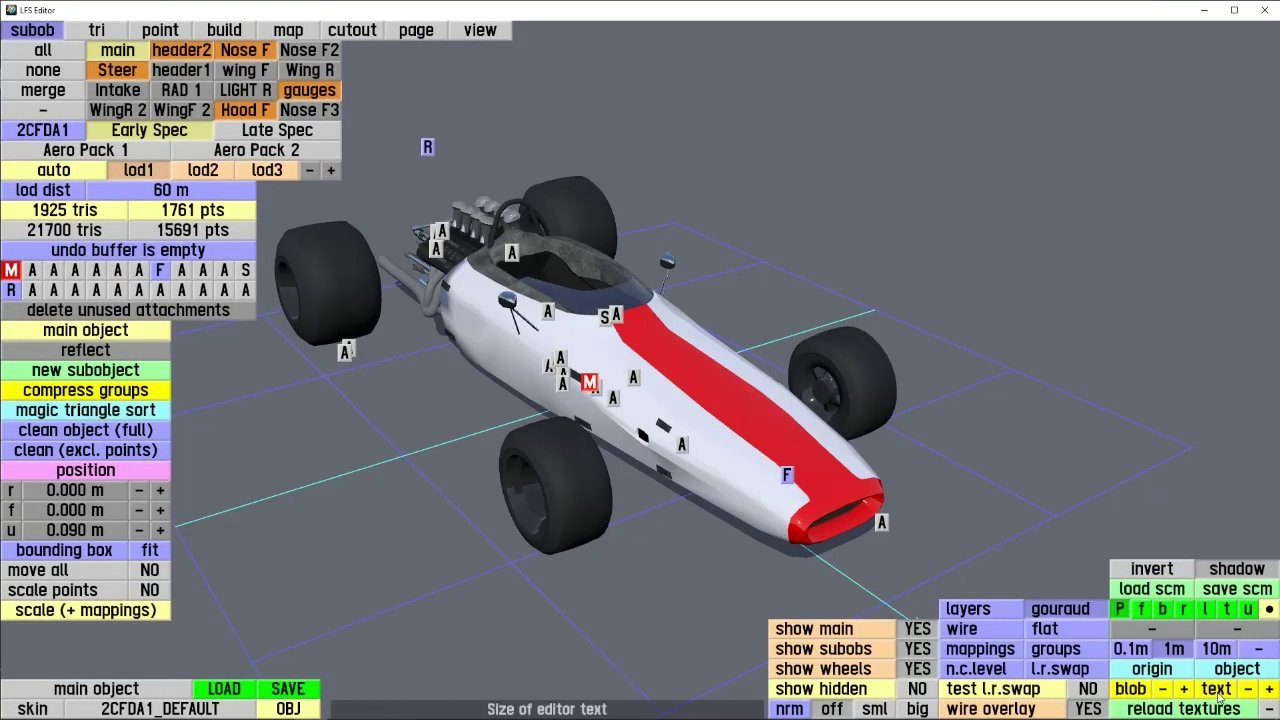
{"action": "left_click", "coordinate": [1247, 692]}
{"action": "left_click", "coordinate": [1247, 692]}
{"action": "left_click", "coordinate": [1247, 692]}
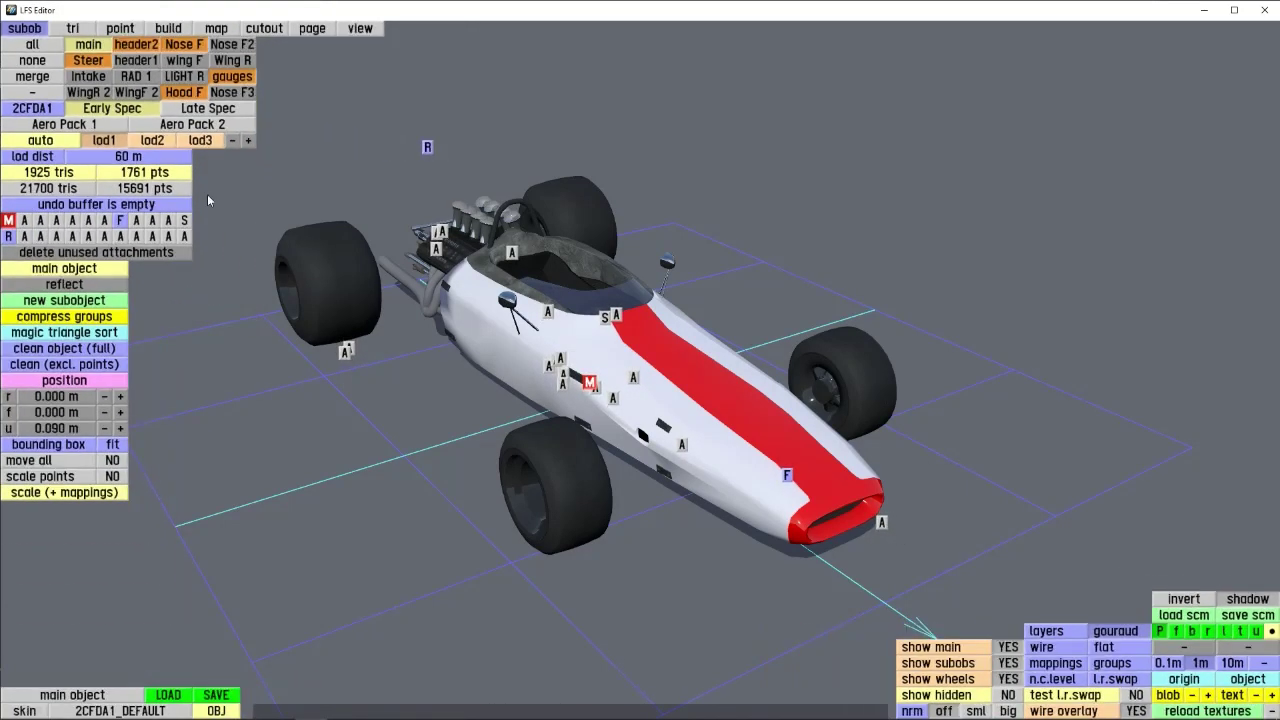
- Switch to triangle mode, check its layout with enlarged editor text, and restore the original text size
{"action": "left_click", "coordinate": [72, 28]}
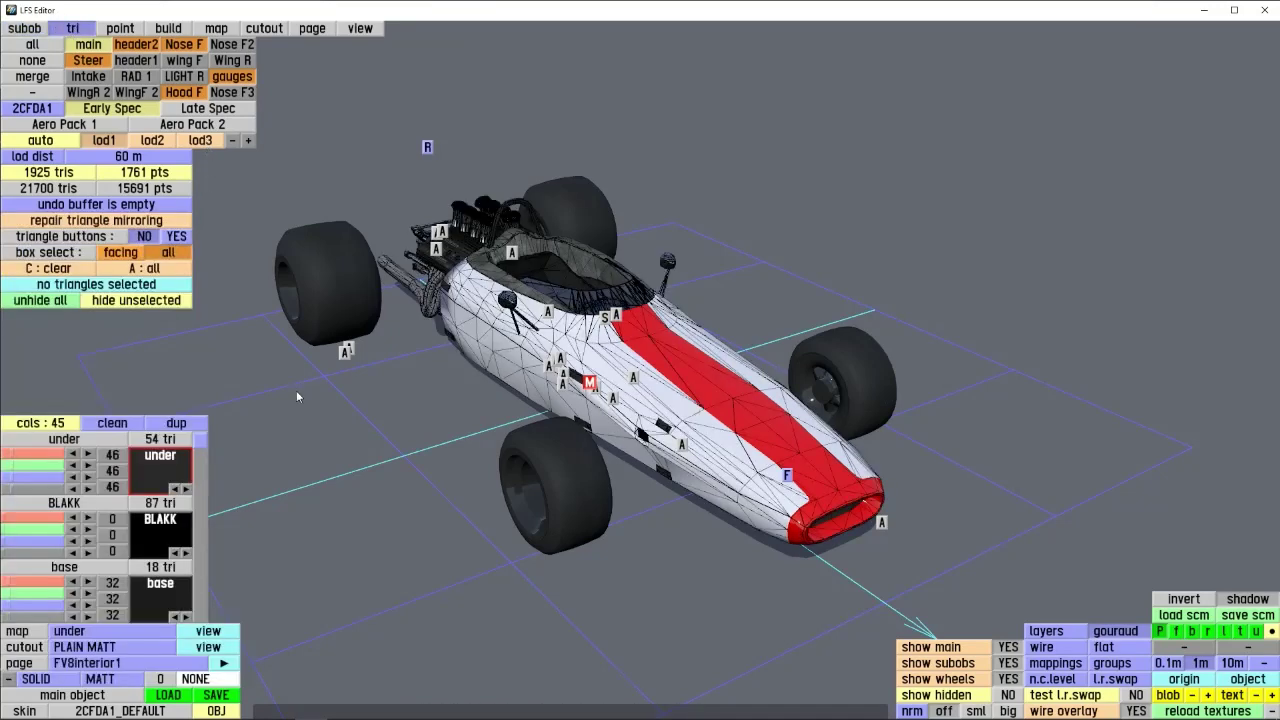
{"action": "left_click", "coordinate": [1272, 695]}
{"action": "left_click", "coordinate": [1271, 694]}
{"action": "left_click", "coordinate": [1271, 692]}
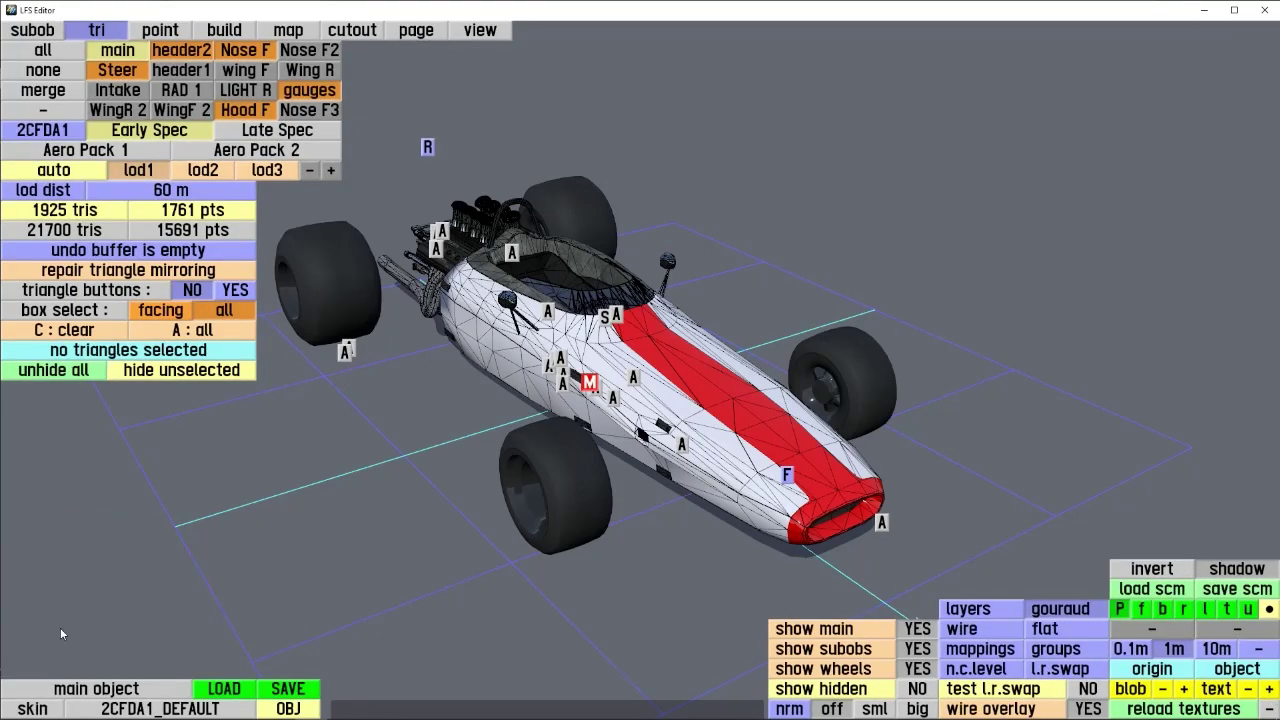
{"action": "left_click", "coordinate": [155, 32]}
{"action": "left_click", "coordinate": [104, 32]}
{"action": "left_click", "coordinate": [1249, 691]}
{"action": "left_click", "coordinate": [1252, 693]}
{"action": "left_click", "coordinate": [1256, 697]}
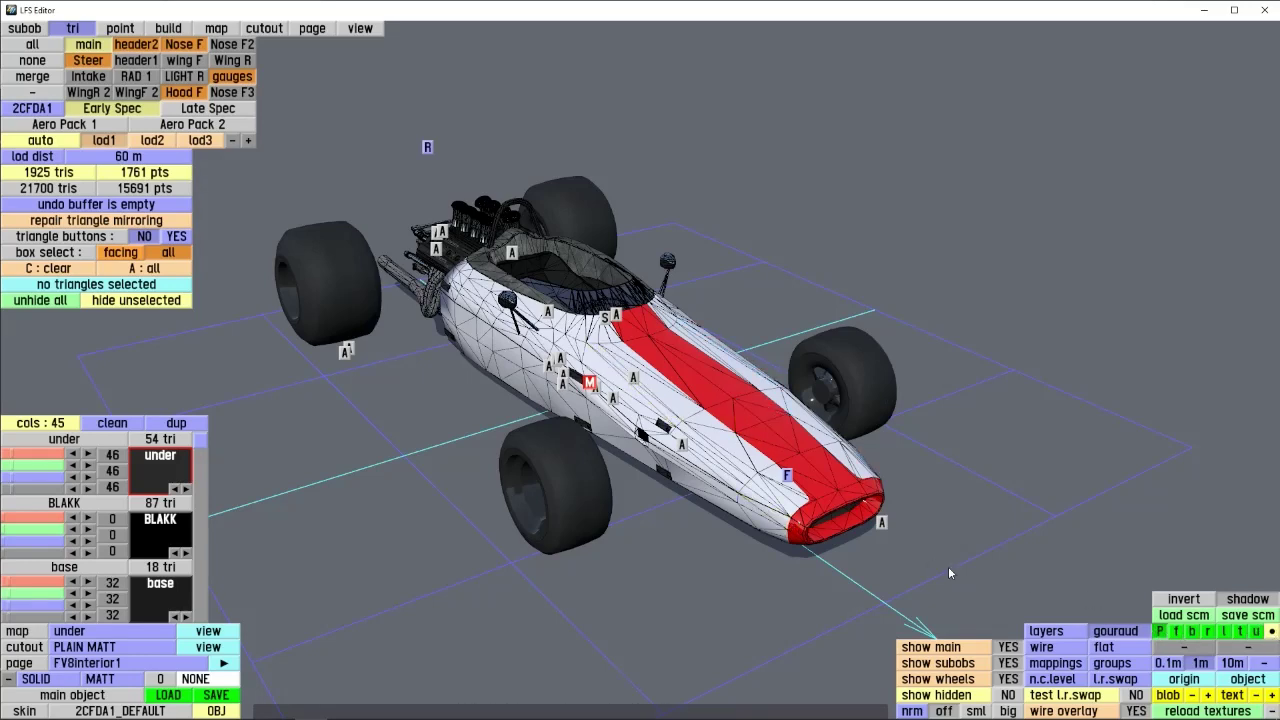
- Look at the car in the front, back, right and under 2D views and return to the perspective view
{"action": "key", "text": "f"}
{"action": "key", "text": "b"}
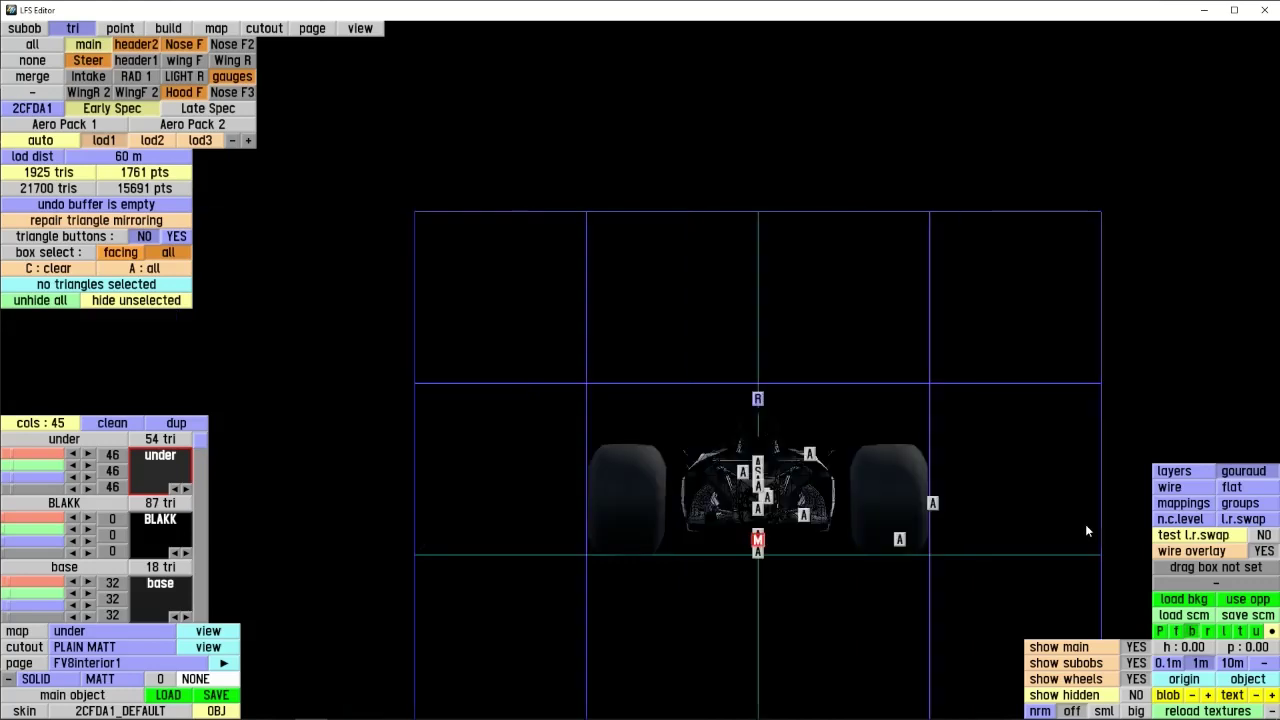
{"action": "key", "text": "r"}
{"action": "key", "text": "u"}
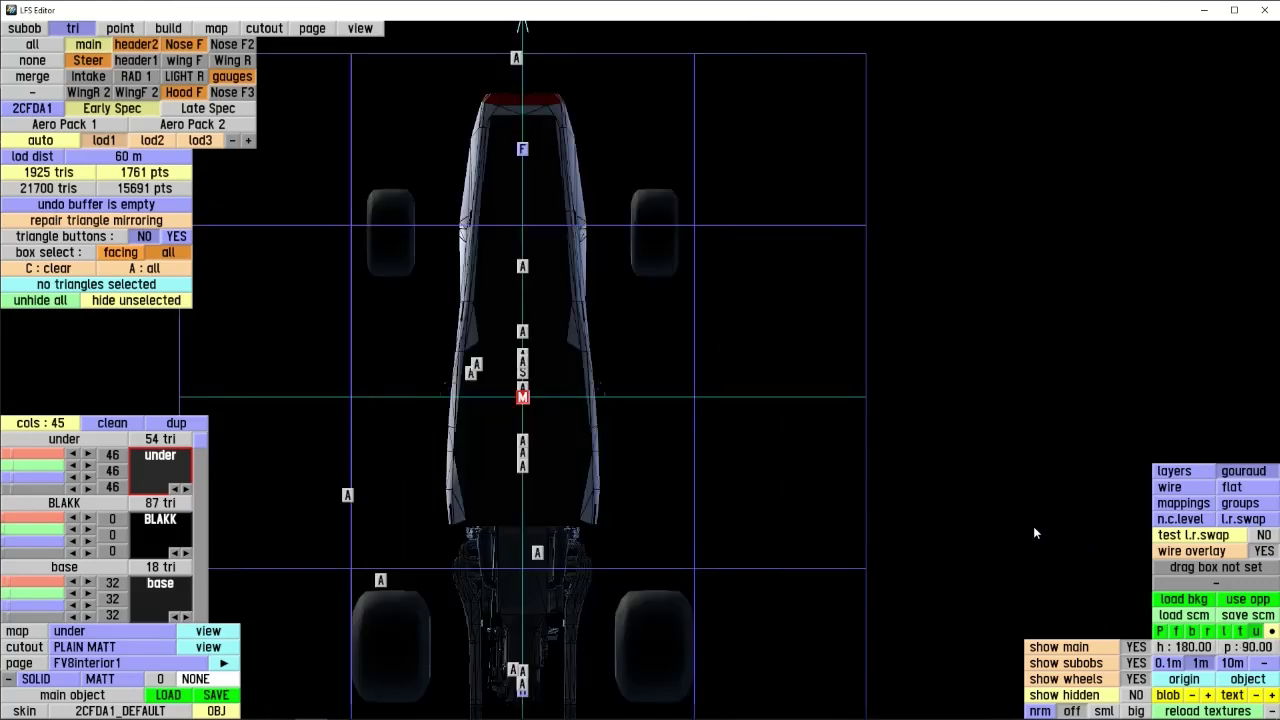
{"action": "key", "text": "p"}
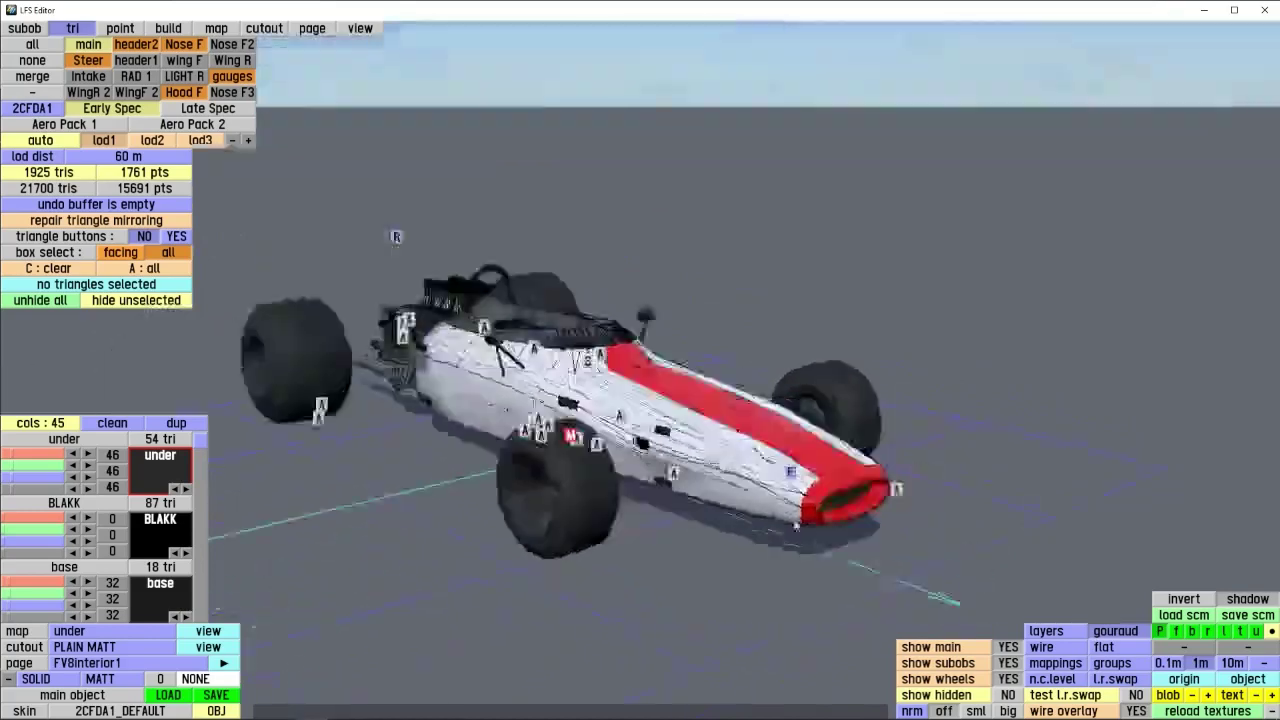
{"action": "right_click_drag", "start_coordinate": [796, 524], "coordinate": [824, 550]}
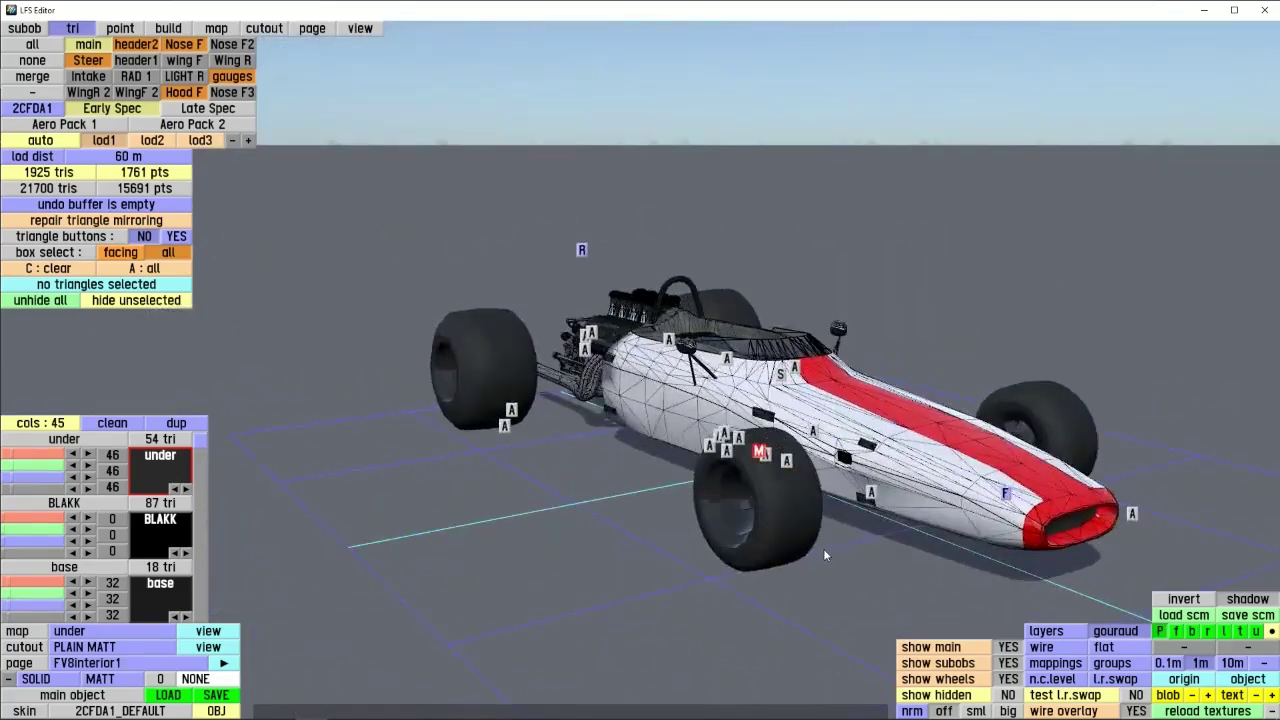
{"action": "right_click_drag", "start_coordinate": [701, 519], "coordinate": [813, 466]}
- Examine the car's nose and air intake close up in the front 2D view
{"action": "key", "text": "f"}
{"action": "scroll", "coordinate": [700, 438], "scroll_direction": "up", "scroll_amount": 4}
{"action": "scroll", "coordinate": [640, 437], "scroll_direction": "up", "scroll_amount": 2}
{"action": "right_click_drag", "start_coordinate": [640, 437], "coordinate": [750, 472]}
{"action": "scroll", "coordinate": [750, 472], "scroll_direction": "down", "scroll_amount": 2}
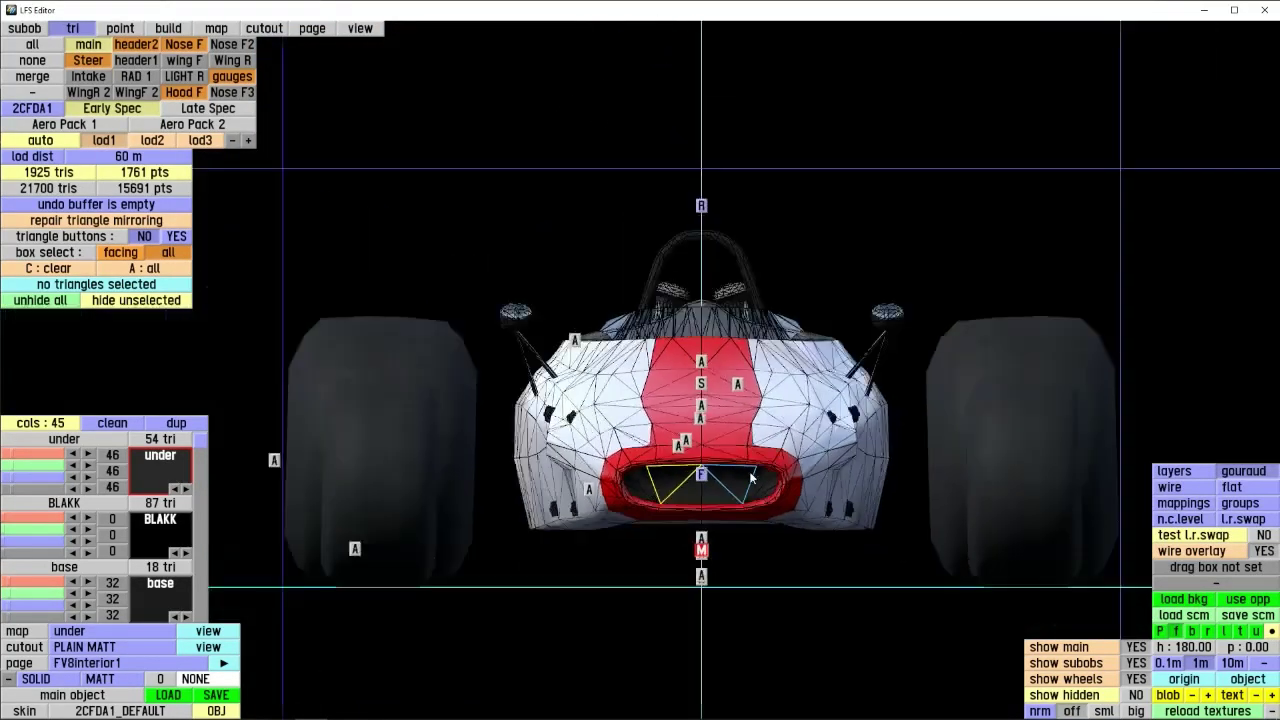
{"action": "scroll", "coordinate": [750, 473], "scroll_direction": "down", "scroll_amount": 1}
{"action": "scroll", "coordinate": [797, 481], "scroll_direction": "up", "scroll_amount": 3}
{"action": "scroll", "coordinate": [667, 478], "scroll_direction": "up", "scroll_amount": 3}
{"action": "scroll", "coordinate": [656, 475], "scroll_direction": "down", "scroll_amount": 4}
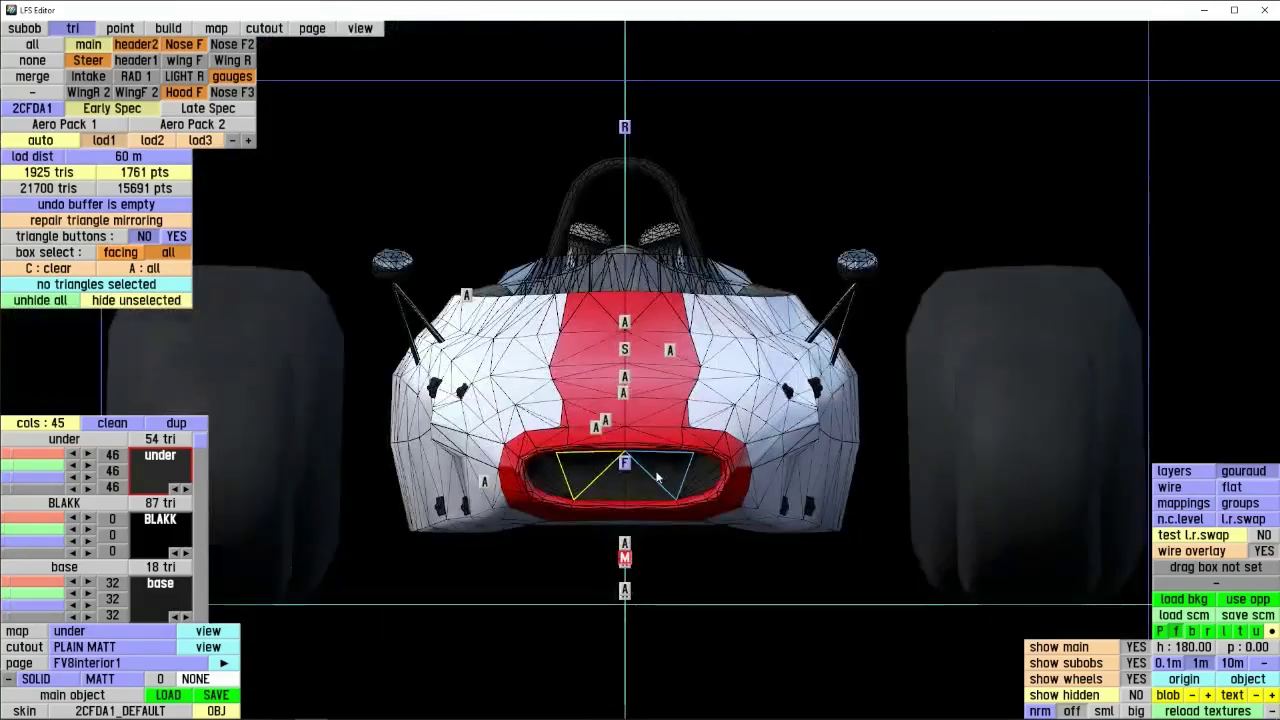
{"action": "scroll", "coordinate": [713, 475], "scroll_direction": "up", "scroll_amount": 3}
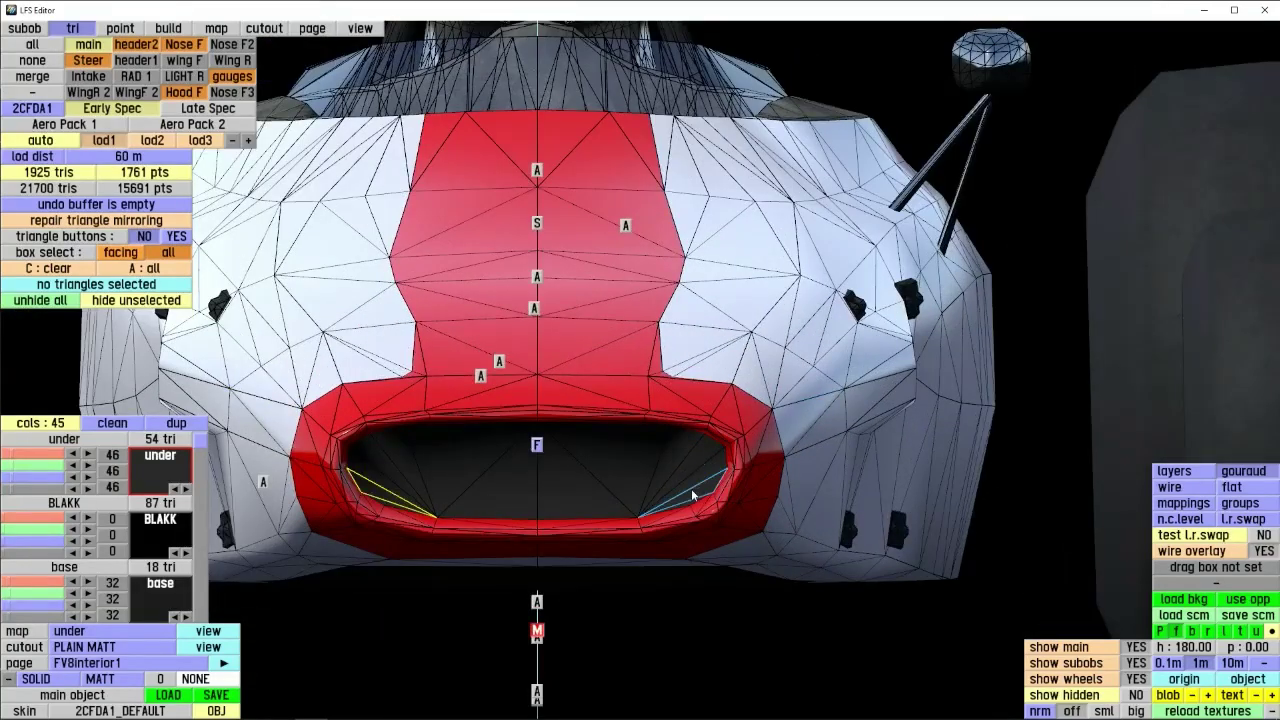
{"action": "scroll", "coordinate": [691, 489], "scroll_direction": "down", "scroll_amount": 5}
- Examine the engine and exhaust area of the car in the back 2D view
{"action": "key", "text": "b"}
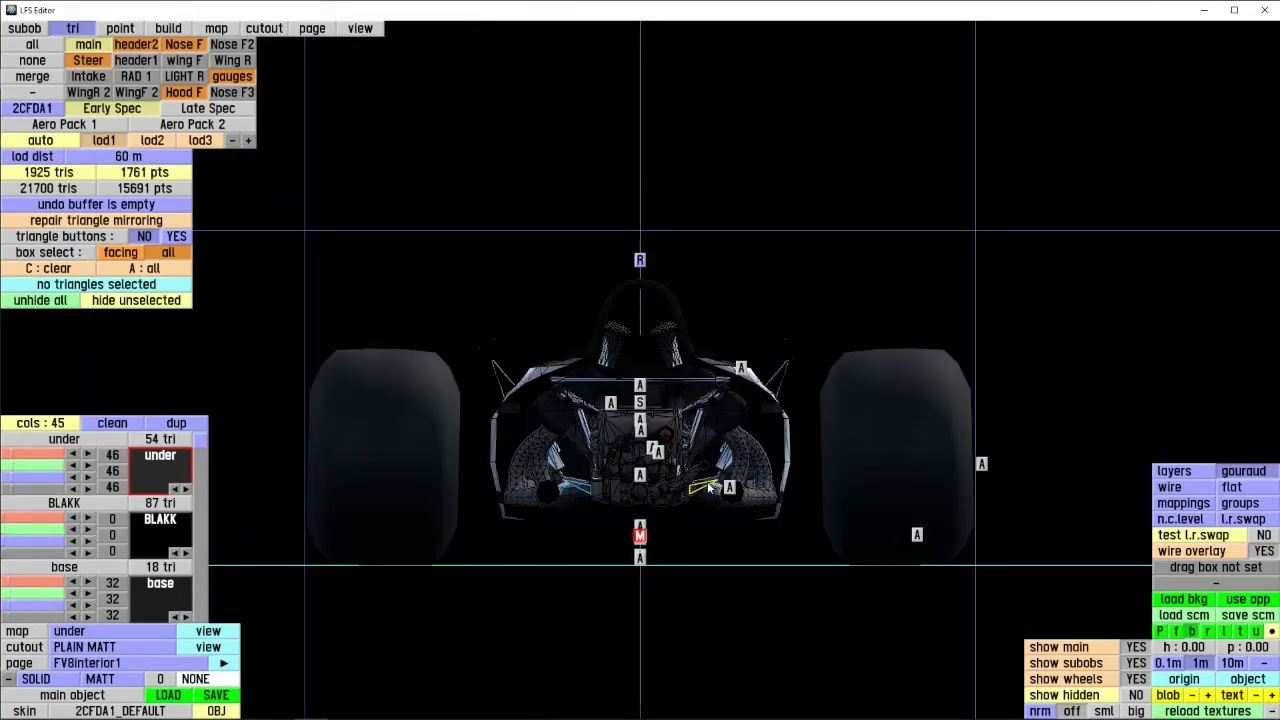
{"action": "scroll", "coordinate": [736, 443], "scroll_direction": "up", "scroll_amount": 3}
{"action": "scroll", "coordinate": [732, 446], "scroll_direction": "down", "scroll_amount": 2}
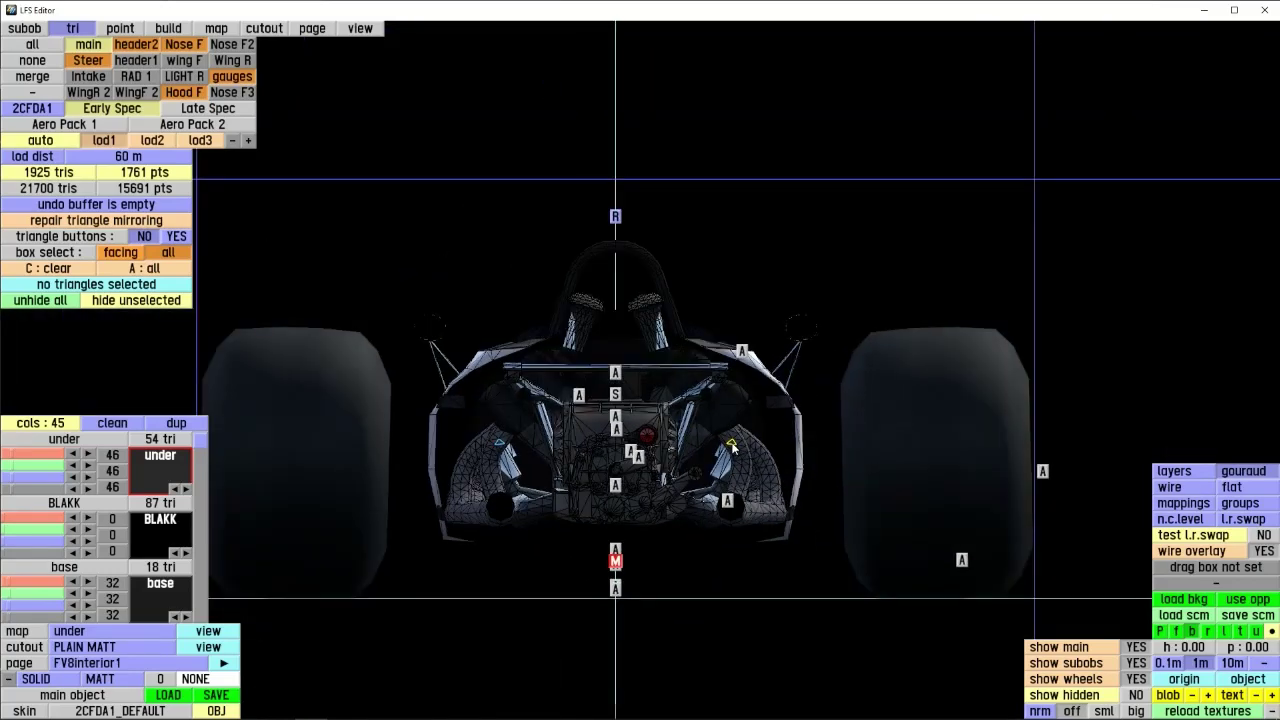
- Inspect the car's side in the right 2D view, from the body to a close-up of the front wheel
{"action": "key", "text": "r"}
{"action": "scroll", "coordinate": [733, 445], "scroll_direction": "down", "scroll_amount": 2}
{"action": "scroll", "coordinate": [717, 435], "scroll_direction": "up", "scroll_amount": 1}
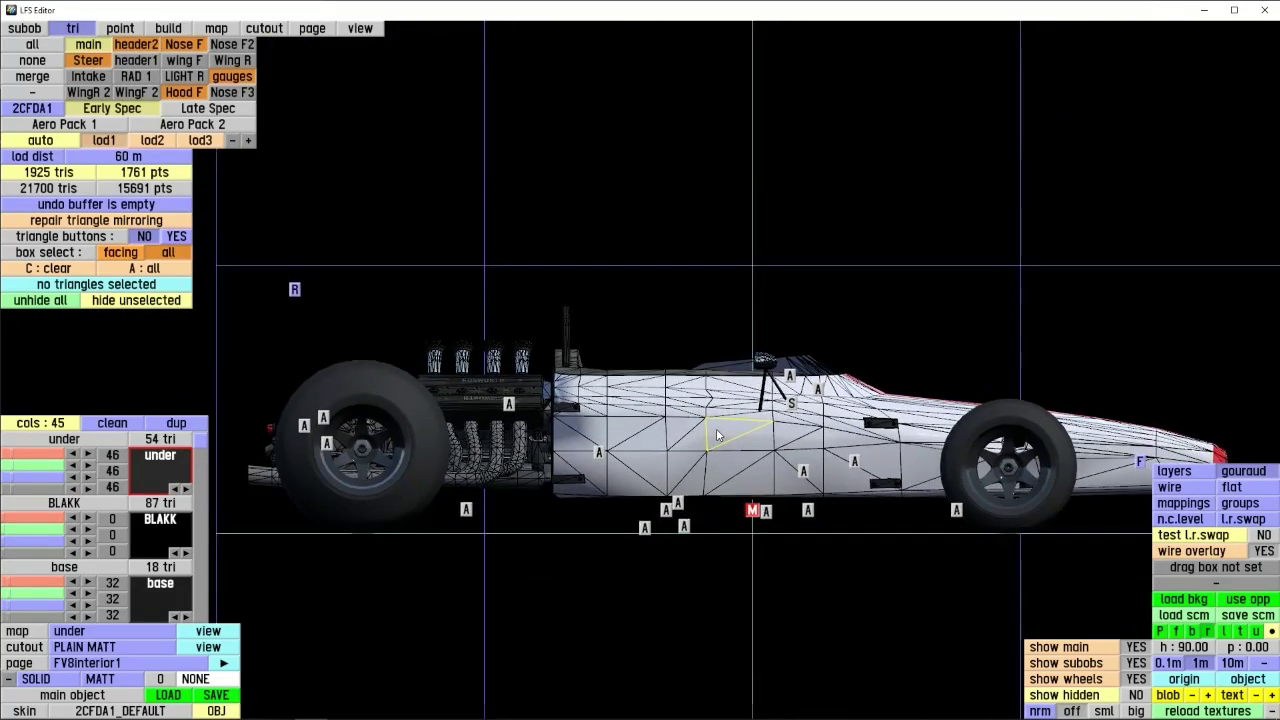
{"action": "scroll", "coordinate": [717, 435], "scroll_direction": "down", "scroll_amount": 1}
{"action": "middle_click_drag", "start_coordinate": [935, 468], "coordinate": [718, 457]}
{"action": "scroll", "coordinate": [717, 457], "scroll_direction": "up", "scroll_amount": 5}
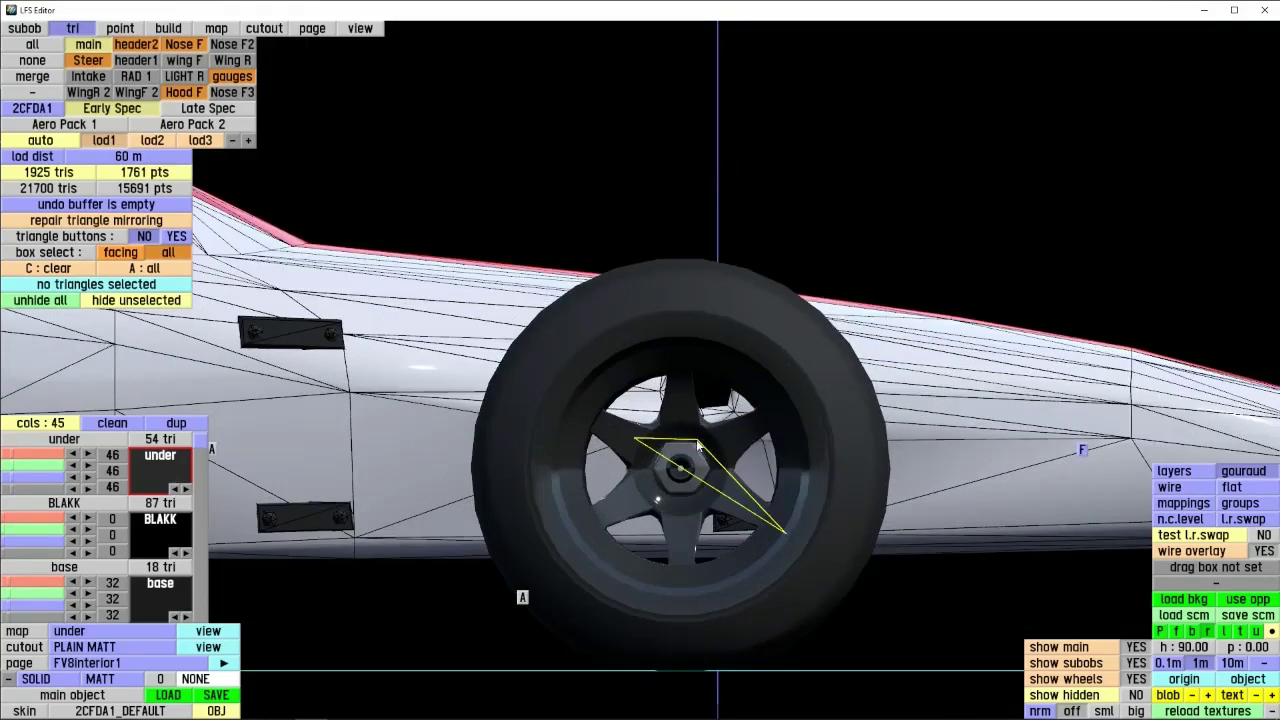
{"action": "scroll", "coordinate": [509, 457], "scroll_direction": "down", "scroll_amount": 3}
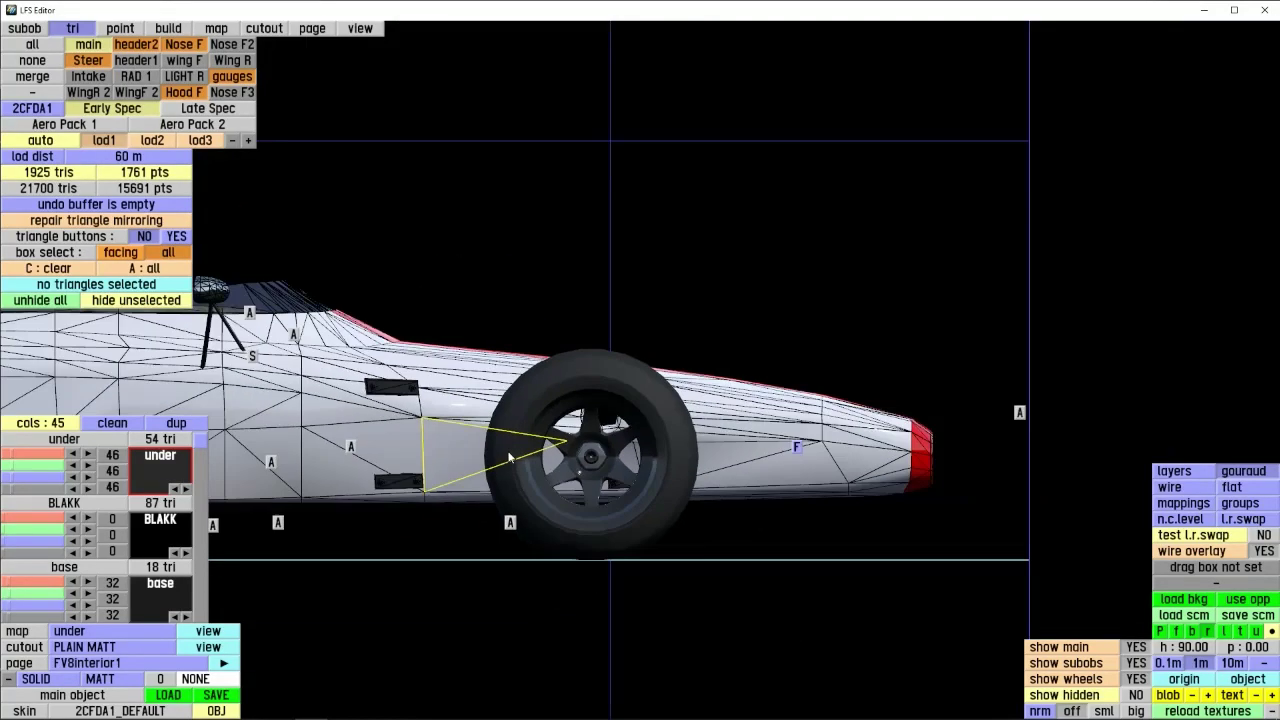
{"action": "middle_click_drag", "start_coordinate": [509, 457], "coordinate": [886, 452]}
{"action": "middle_click_drag", "start_coordinate": [508, 446], "coordinate": [542, 459]}
- Hide the subobjects in the right 2D view and show them again
{"action": "left_click", "coordinate": [1138, 665]}
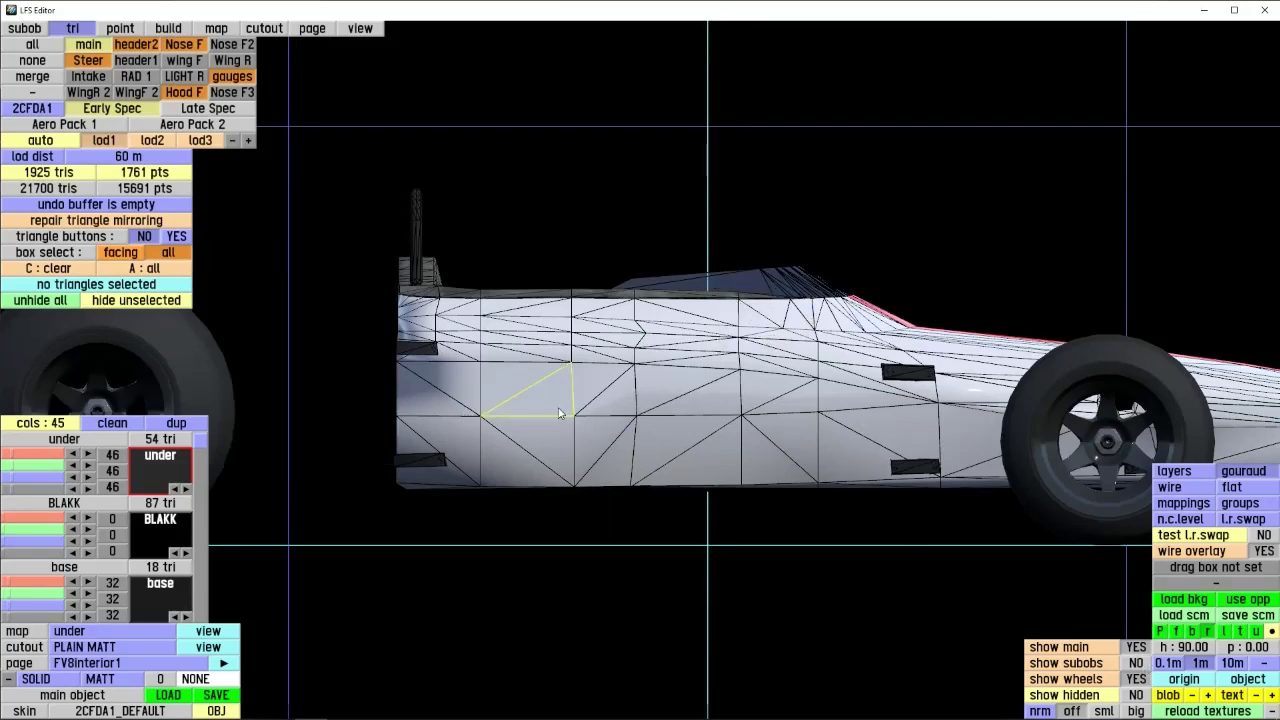
{"action": "left_click", "coordinate": [1137, 663]}
{"action": "scroll", "coordinate": [775, 437], "scroll_direction": "down", "scroll_amount": 1}
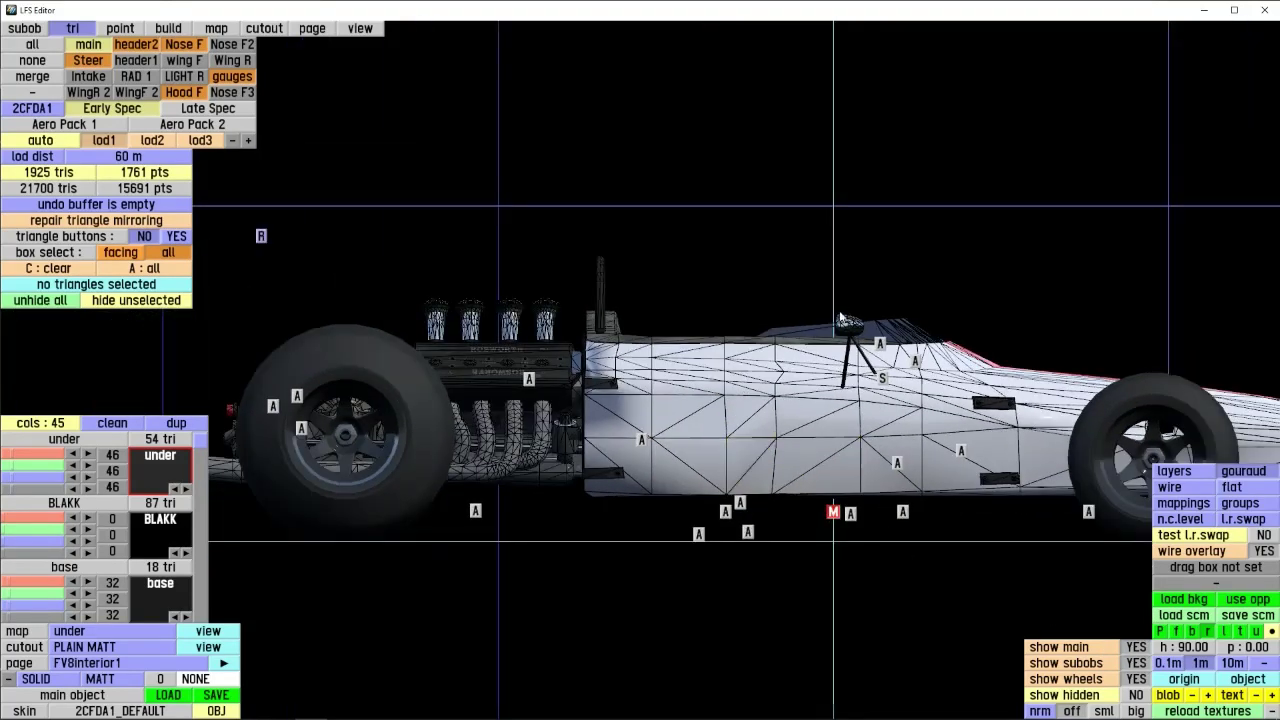
- Hide the subobjects and look along the remaining main body in the right 2D view
{"action": "middle_click_drag", "start_coordinate": [629, 465], "coordinate": [443, 437]}
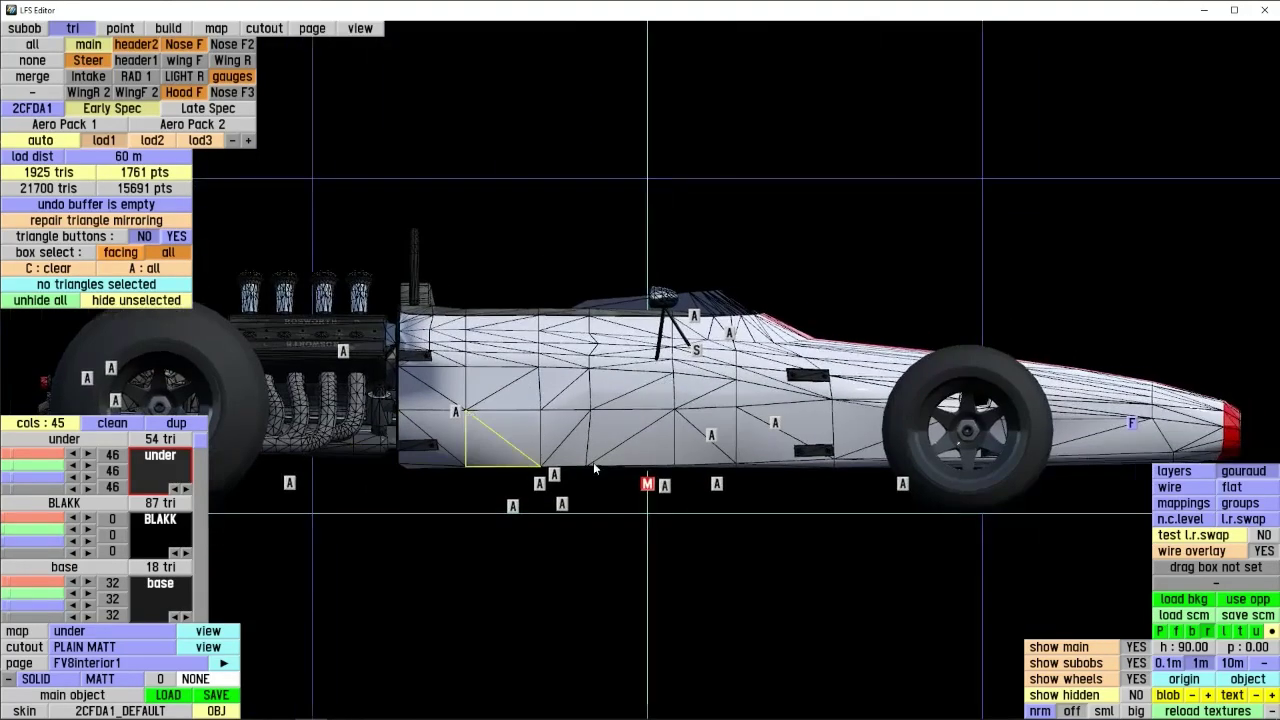
{"action": "left_click", "coordinate": [1185, 679]}
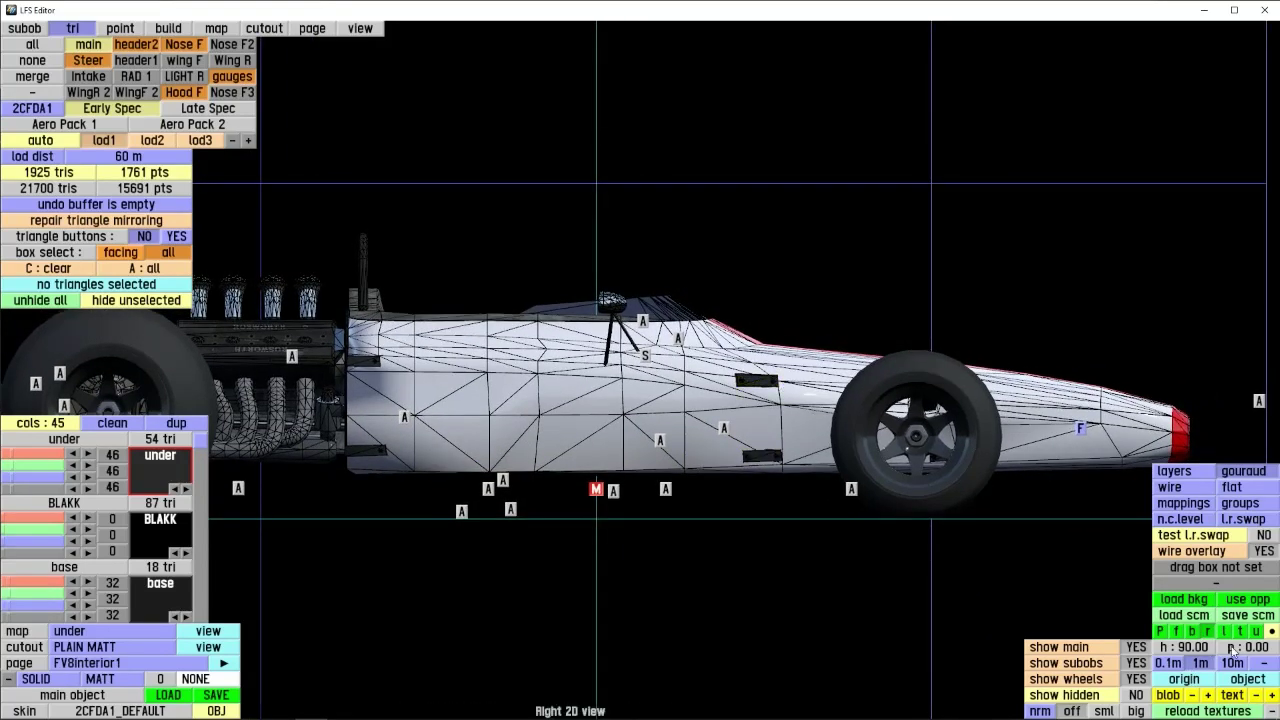
{"action": "left_click", "coordinate": [1141, 666]}
{"action": "middle_click_drag", "start_coordinate": [600, 398], "coordinate": [451, 384]}
{"action": "middle_click_drag", "start_coordinate": [670, 432], "coordinate": [1103, 579]}
{"action": "middle_click_drag", "start_coordinate": [968, 488], "coordinate": [525, 444]}
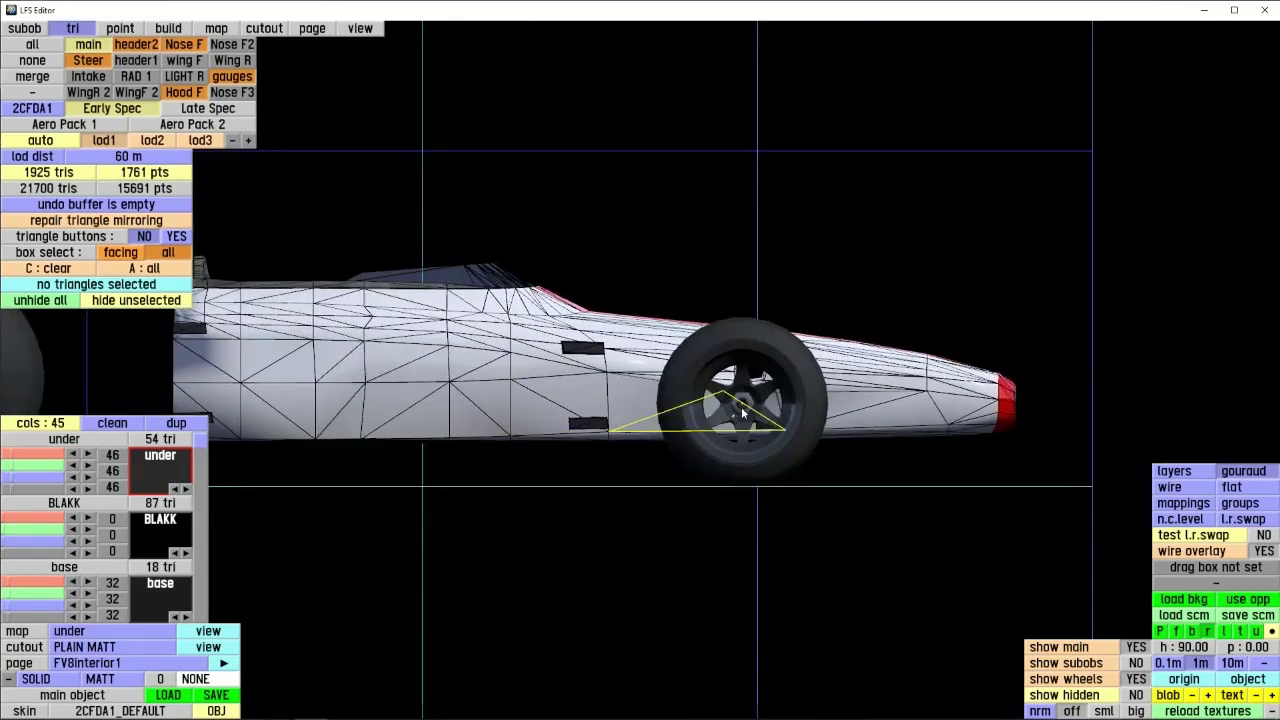
- Hide the wheels in the right 2D view and look over the bare main body
{"action": "scroll", "coordinate": [740, 408], "scroll_direction": "up", "scroll_amount": 5}
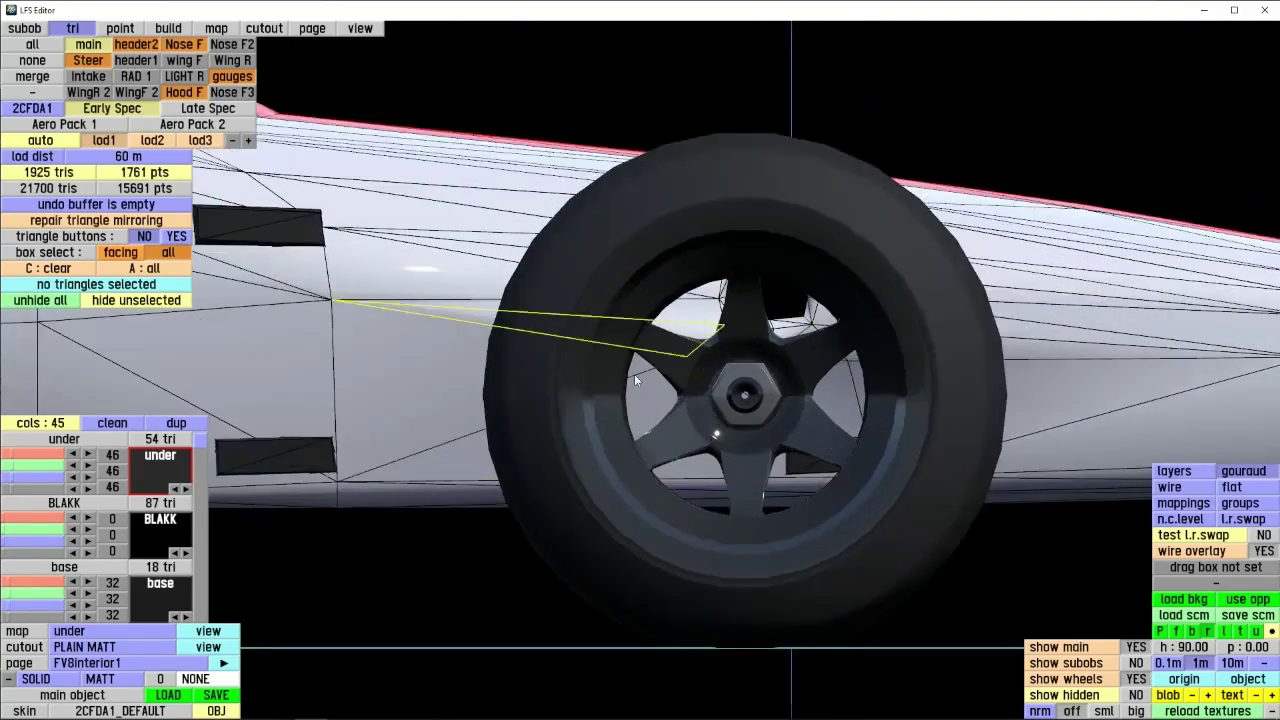
{"action": "left_click", "coordinate": [1134, 681]}
{"action": "middle_click_drag", "start_coordinate": [804, 364], "coordinate": [587, 408]}
{"action": "scroll", "coordinate": [582, 347], "scroll_direction": "down", "scroll_amount": 5}
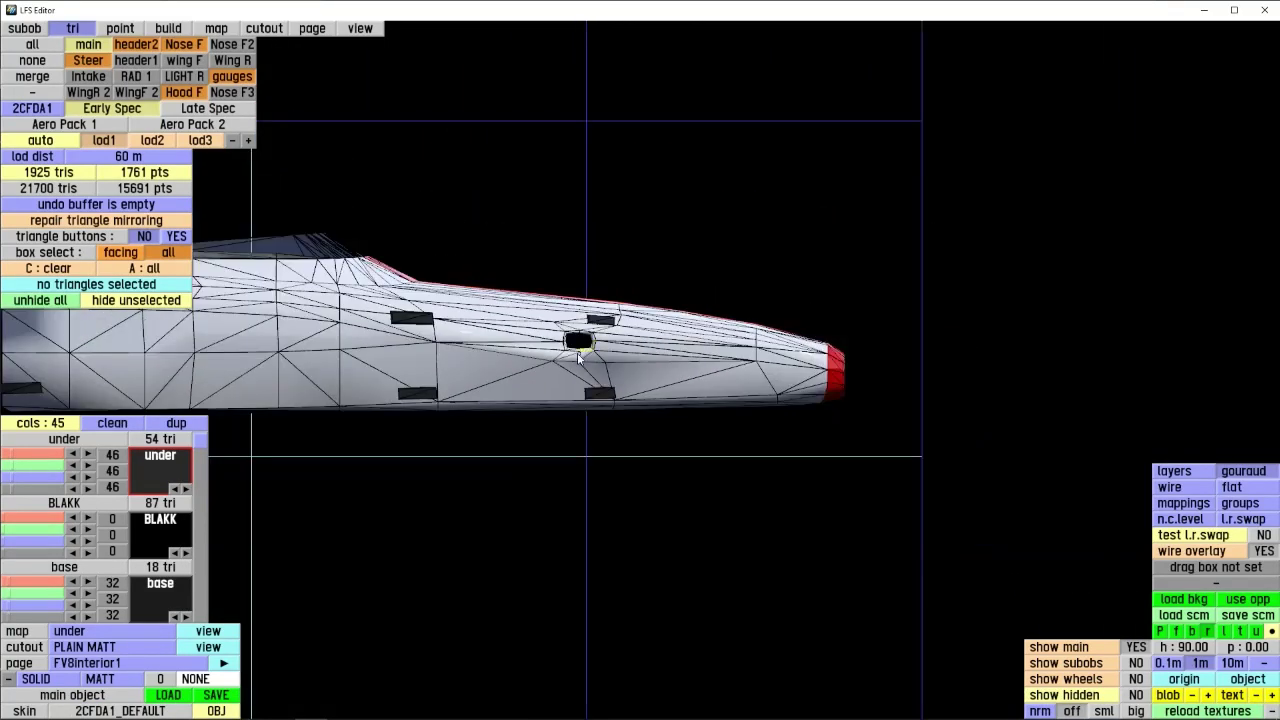
{"action": "middle_click_drag", "start_coordinate": [513, 371], "coordinate": [729, 439]}
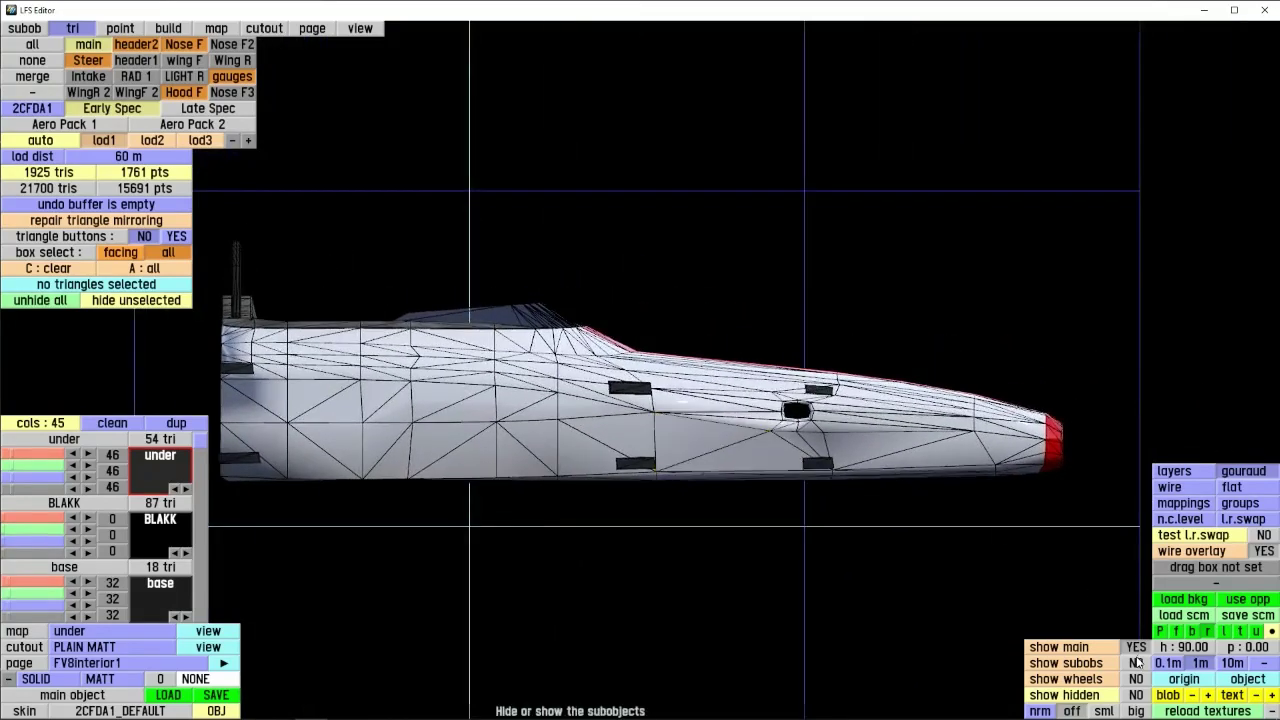
- Hide the main object, show the subobjects and wheels, and examine the mirror, steering and cockpit subobjects
{"action": "left_click", "coordinate": [1136, 647]}
{"action": "left_click", "coordinate": [1136, 663]}
{"action": "left_click", "coordinate": [1136, 679]}
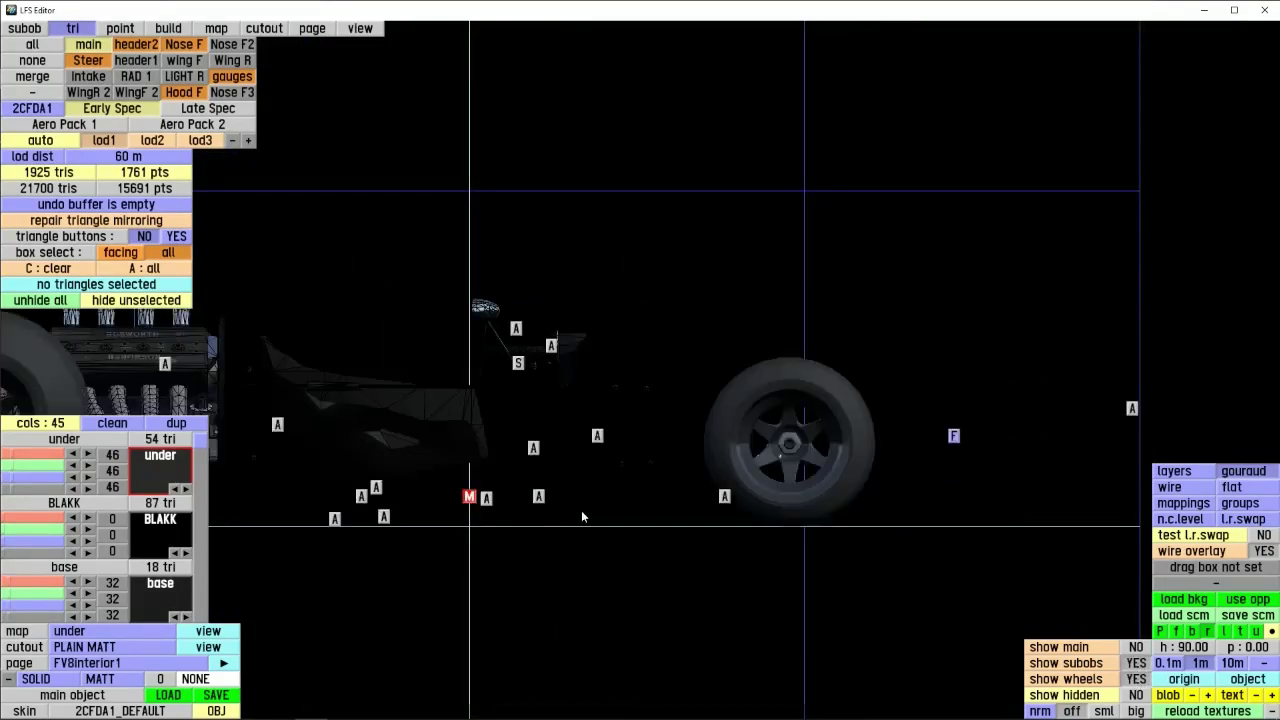
{"action": "middle_click_drag", "start_coordinate": [581, 510], "coordinate": [997, 549]}
{"action": "scroll", "coordinate": [618, 381], "scroll_direction": "up", "scroll_amount": 5}
{"action": "middle_click_drag", "start_coordinate": [1150, 484], "coordinate": [530, 454]}
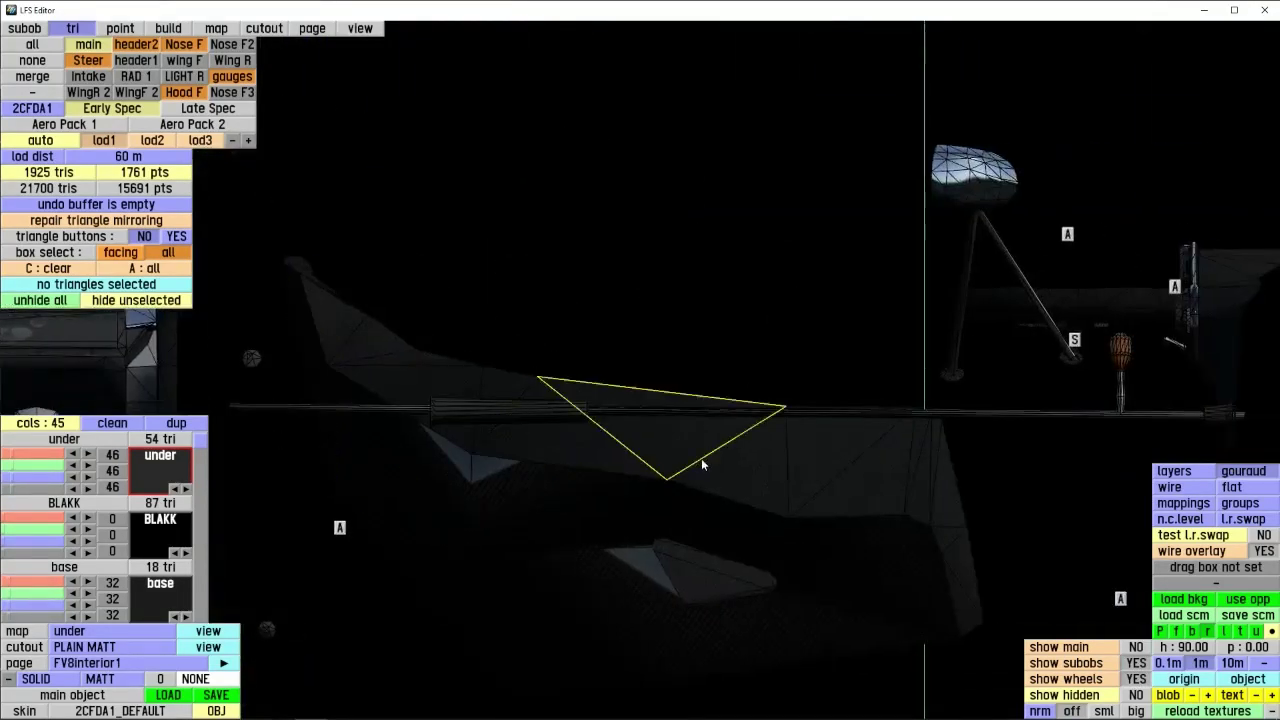
{"action": "scroll", "coordinate": [660, 446], "scroll_direction": "down", "scroll_amount": 5}
{"action": "scroll", "coordinate": [715, 450], "scroll_direction": "up", "scroll_amount": 5}
{"action": "scroll", "coordinate": [793, 513], "scroll_direction": "down", "scroll_amount": 3}
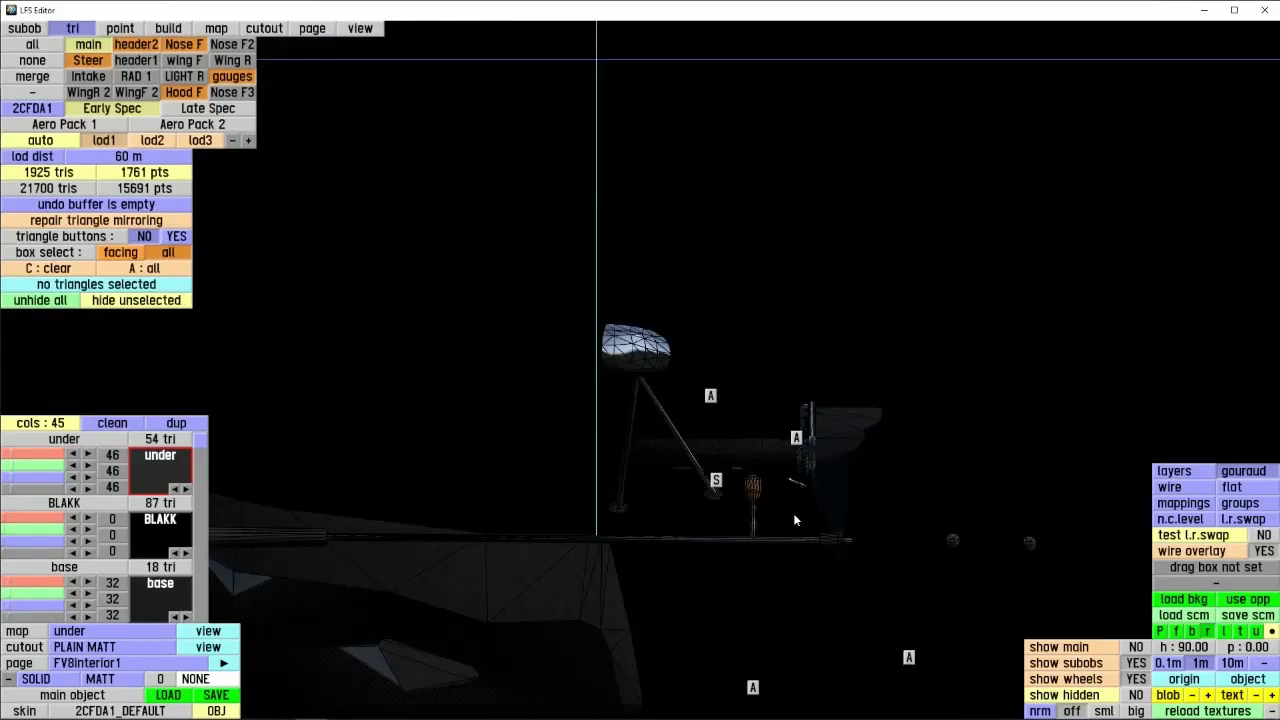
- Toggle the wheels off and on and hide the subobjects so only the wheels are displayed
{"action": "left_click", "coordinate": [1136, 679]}
{"action": "left_click", "coordinate": [1136, 663]}
{"action": "left_click", "coordinate": [1136, 679]}
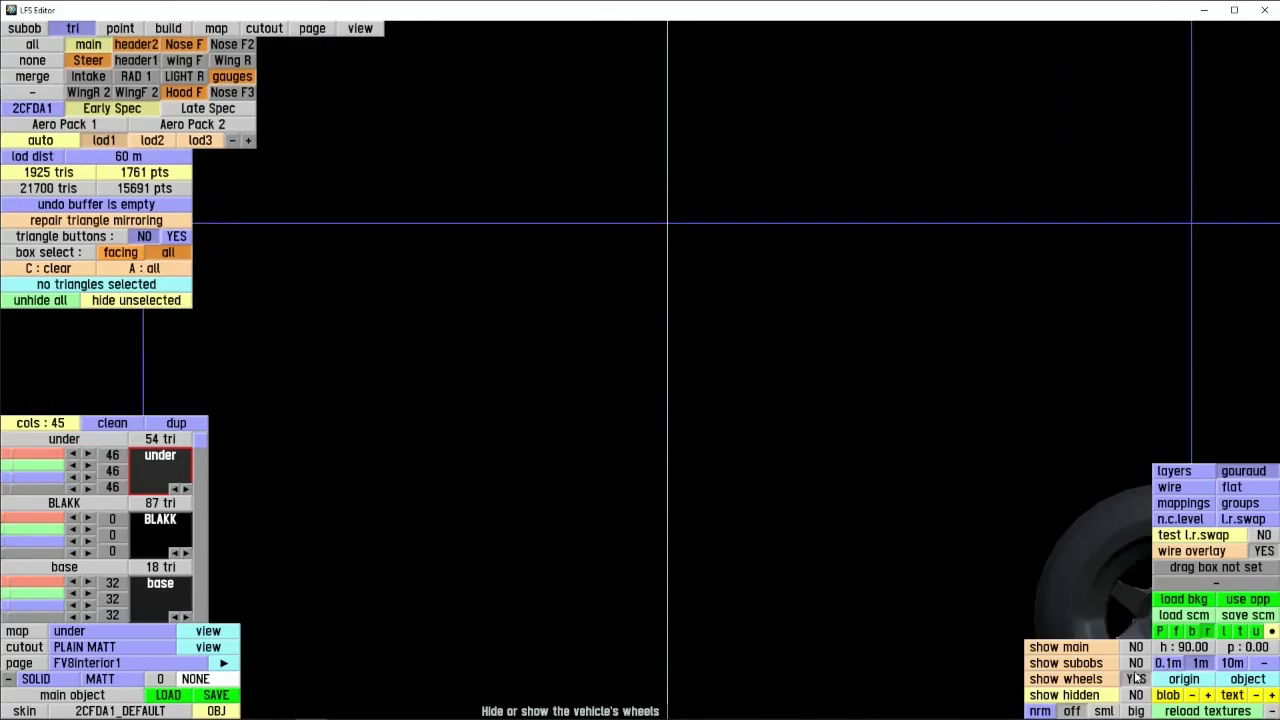
- Show the subobjects and the main object again and centre the complete car in the right 2D view
{"action": "left_click", "coordinate": [1136, 663]}
{"action": "left_click", "coordinate": [1136, 647]}
{"action": "middle_click_drag", "start_coordinate": [686, 508], "coordinate": [706, 492]}
{"action": "scroll", "coordinate": [700, 490], "scroll_direction": "down", "scroll_amount": 4}
{"action": "middle_click_drag", "start_coordinate": [575, 480], "coordinate": [688, 430]}
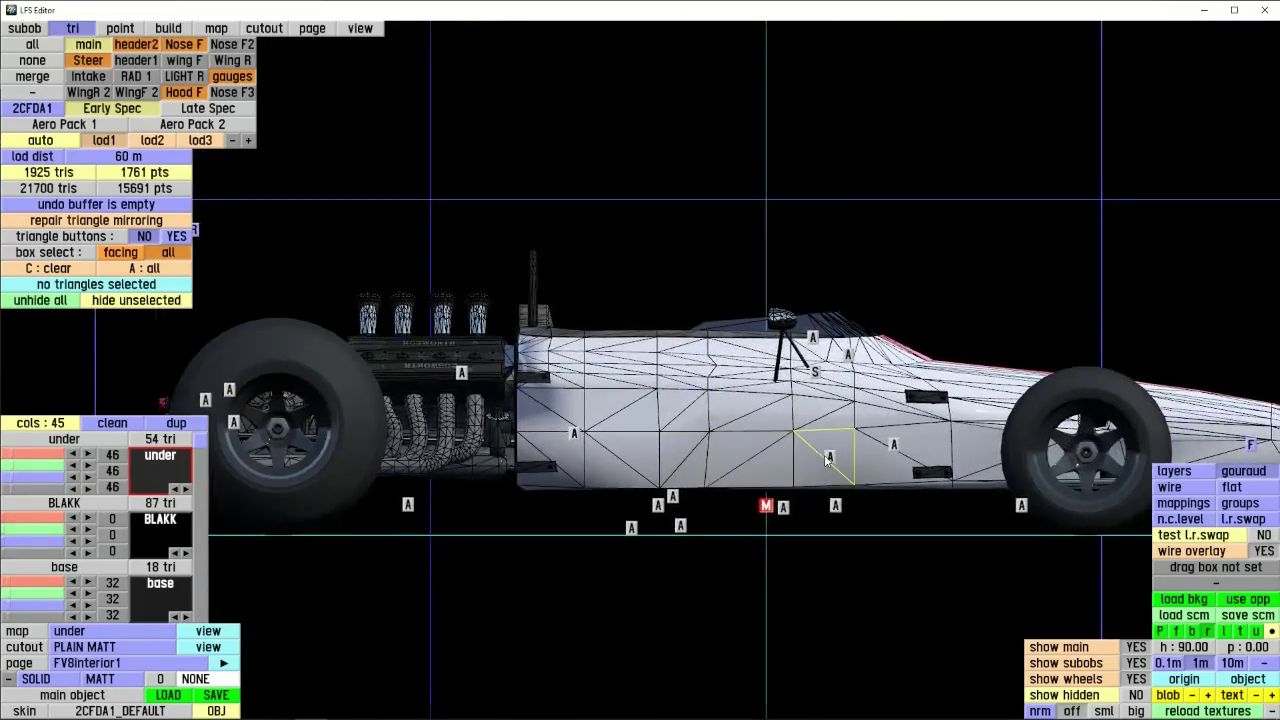
- Open the background texture loader, dismiss it, and look over the whole car in the right 2D view
{"action": "left_click", "coordinate": [1203, 604]}
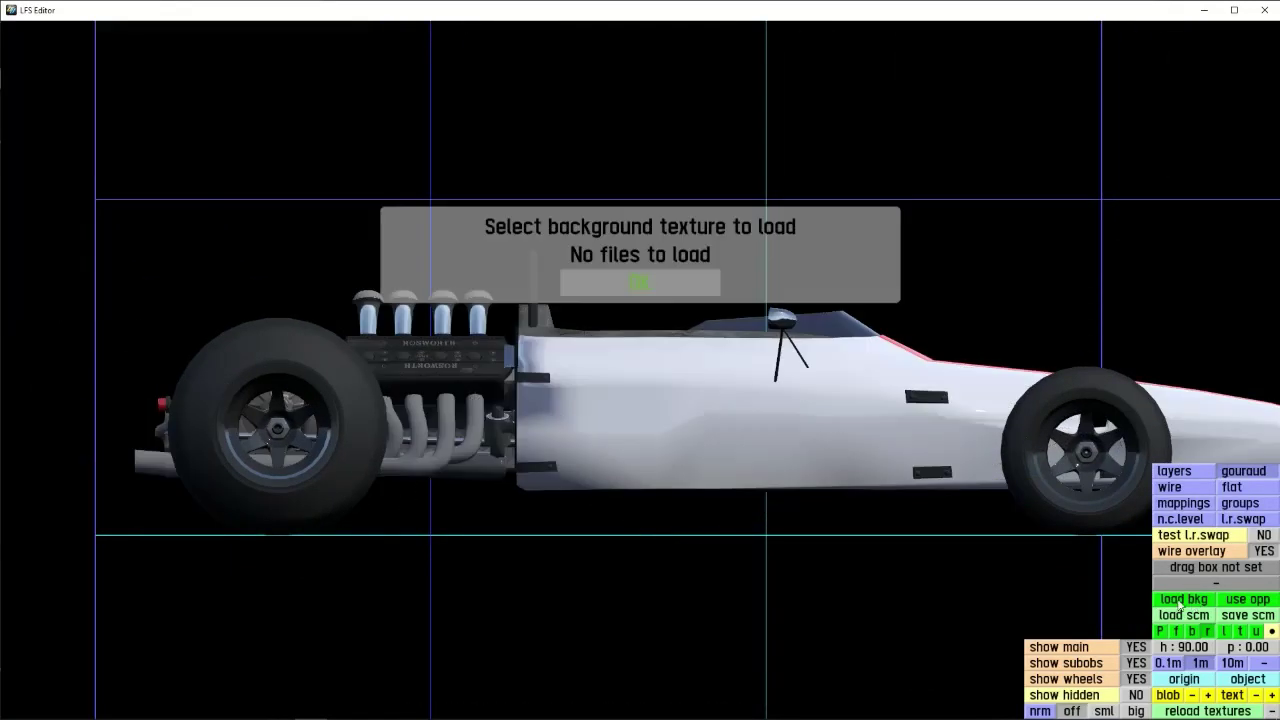
{"action": "left_click", "coordinate": [625, 287]}
{"action": "middle_click_drag", "start_coordinate": [827, 496], "coordinate": [620, 479]}
{"action": "scroll", "coordinate": [619, 470], "scroll_direction": "down", "scroll_amount": 5}
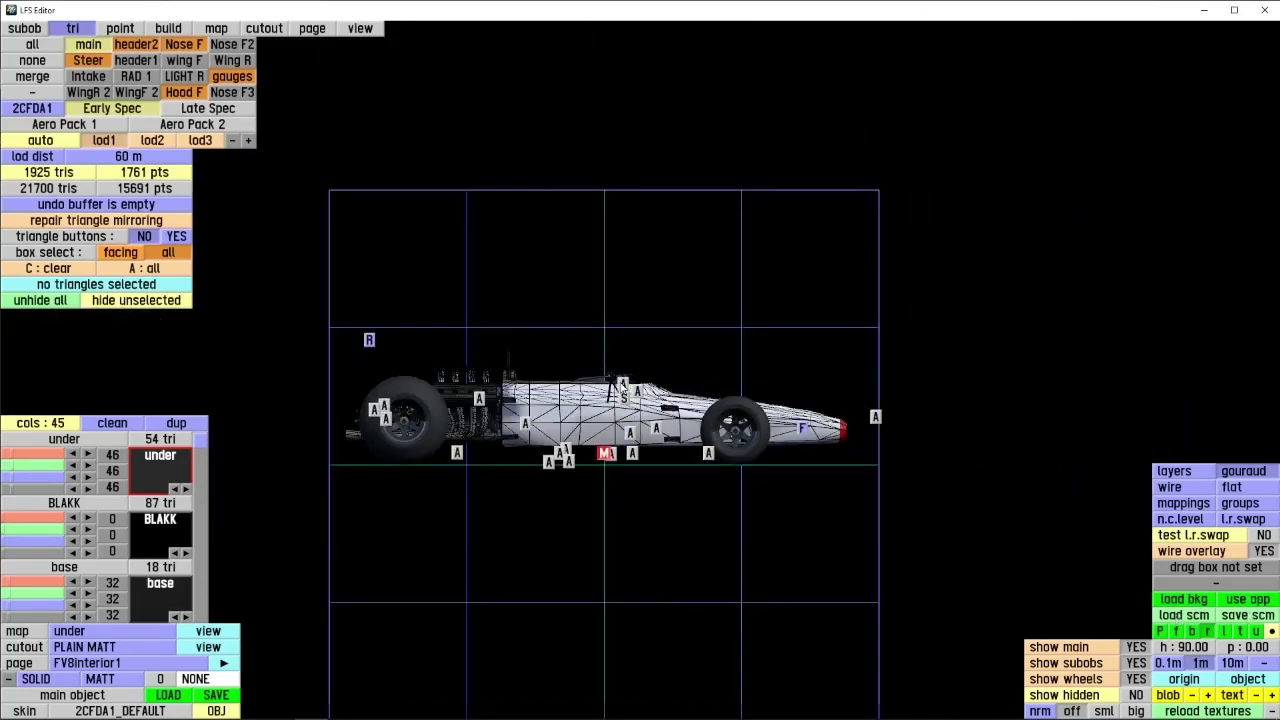
{"action": "scroll", "coordinate": [610, 385], "scroll_direction": "up", "scroll_amount": 10}
{"action": "scroll", "coordinate": [797, 470], "scroll_direction": "down", "scroll_amount": 3}
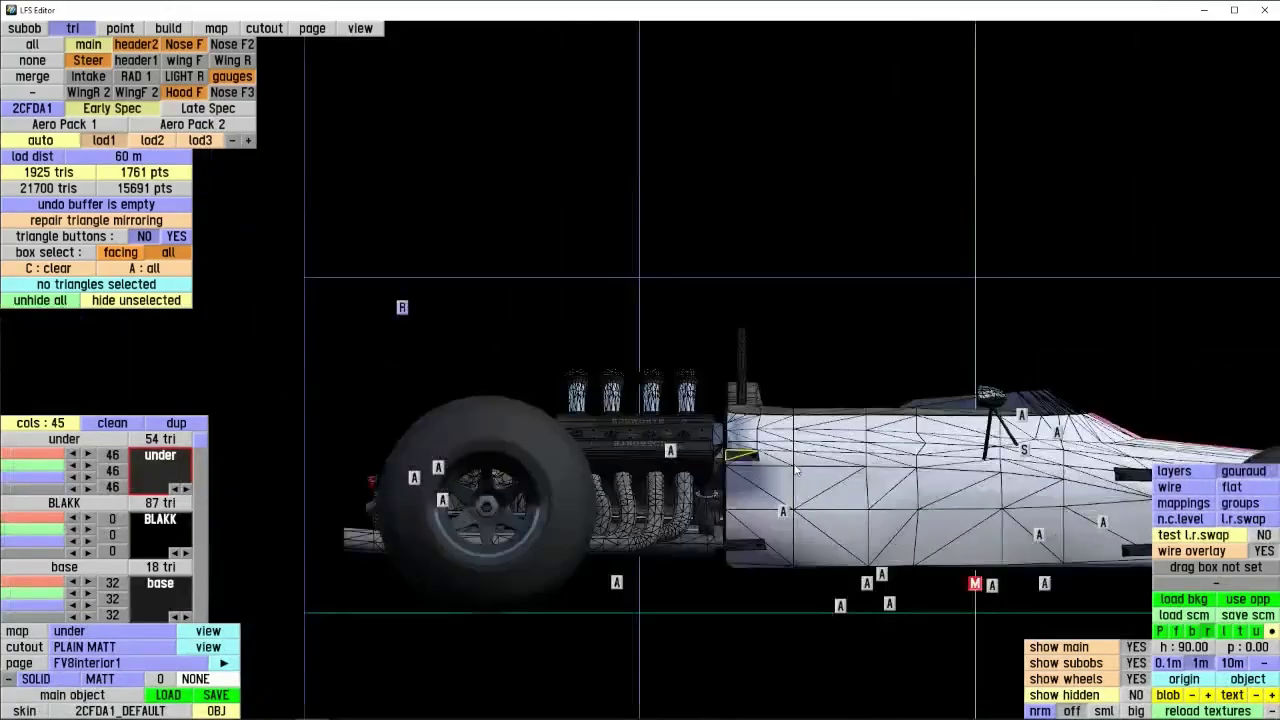
{"action": "scroll", "coordinate": [797, 470], "scroll_direction": "down", "scroll_amount": 5}
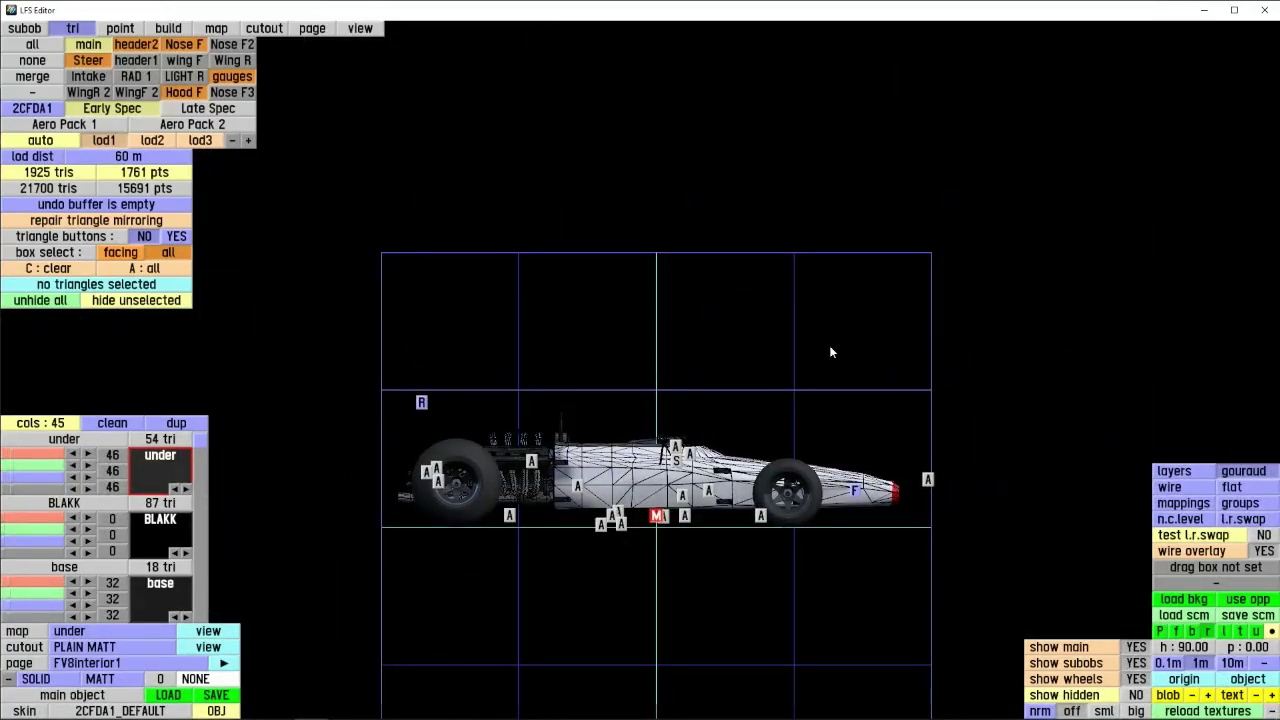
{"action": "scroll", "coordinate": [614, 486], "scroll_direction": "up", "scroll_amount": 5}
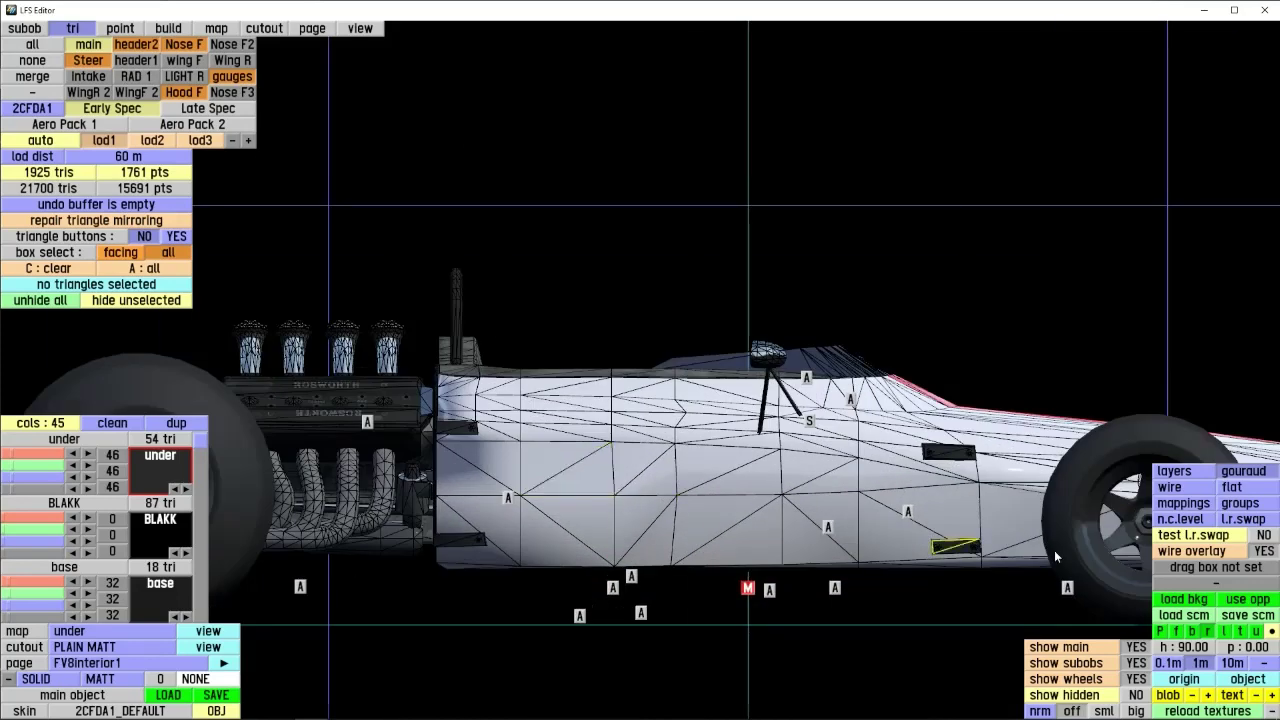
- Switch to the perspective view and look at the gouraud-shaded car from several angles
{"action": "key", "text": "p"}
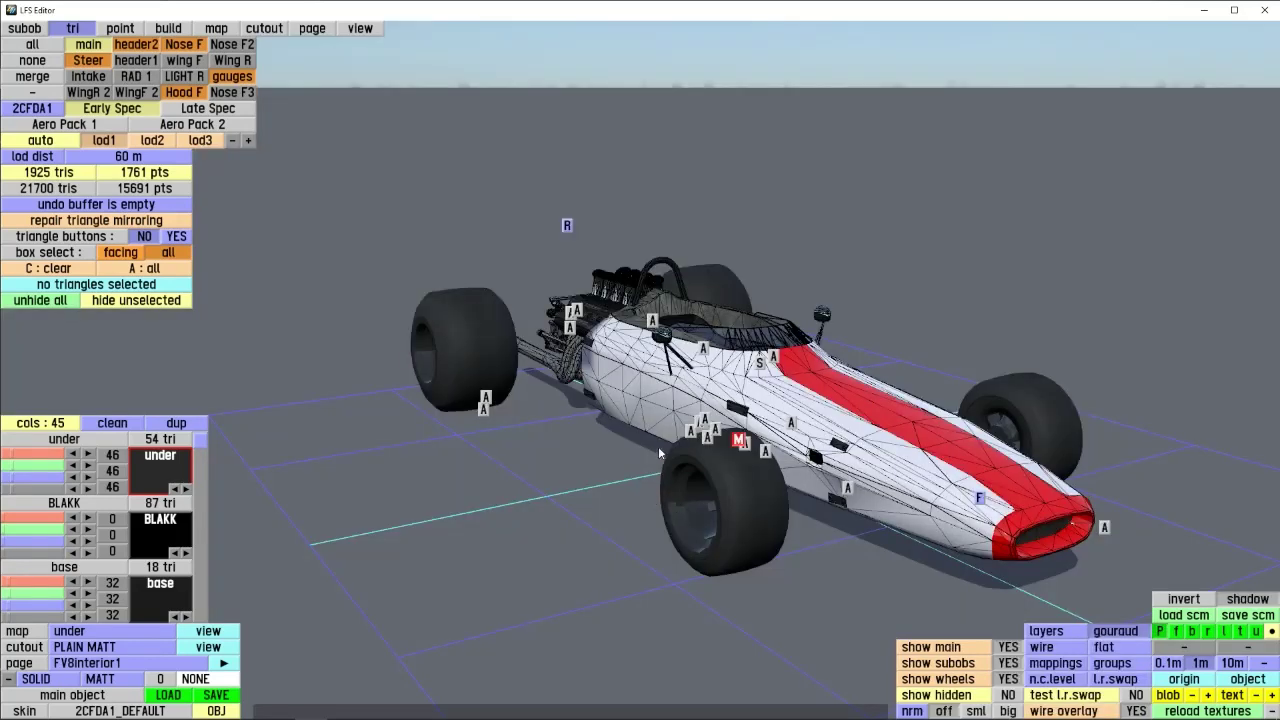
{"action": "middle_click_drag", "start_coordinate": [658, 446], "coordinate": [681, 548]}
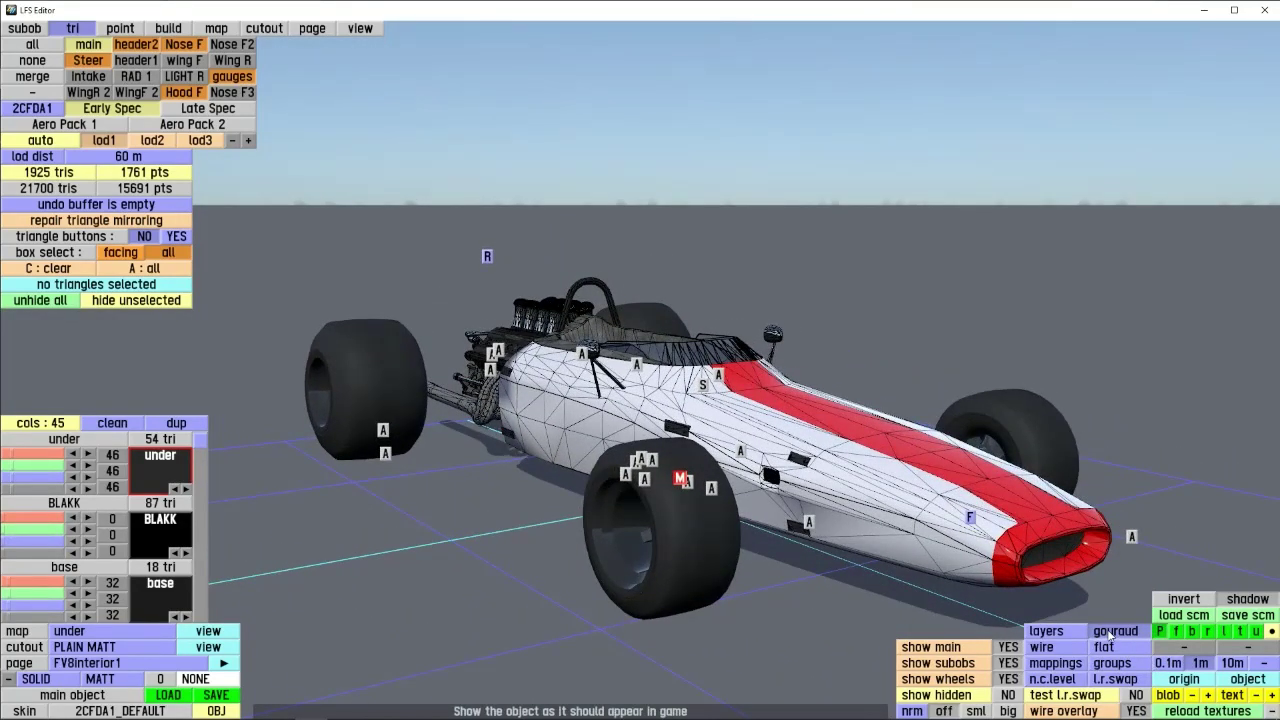
{"action": "middle_click_drag", "start_coordinate": [789, 610], "coordinate": [900, 600]}
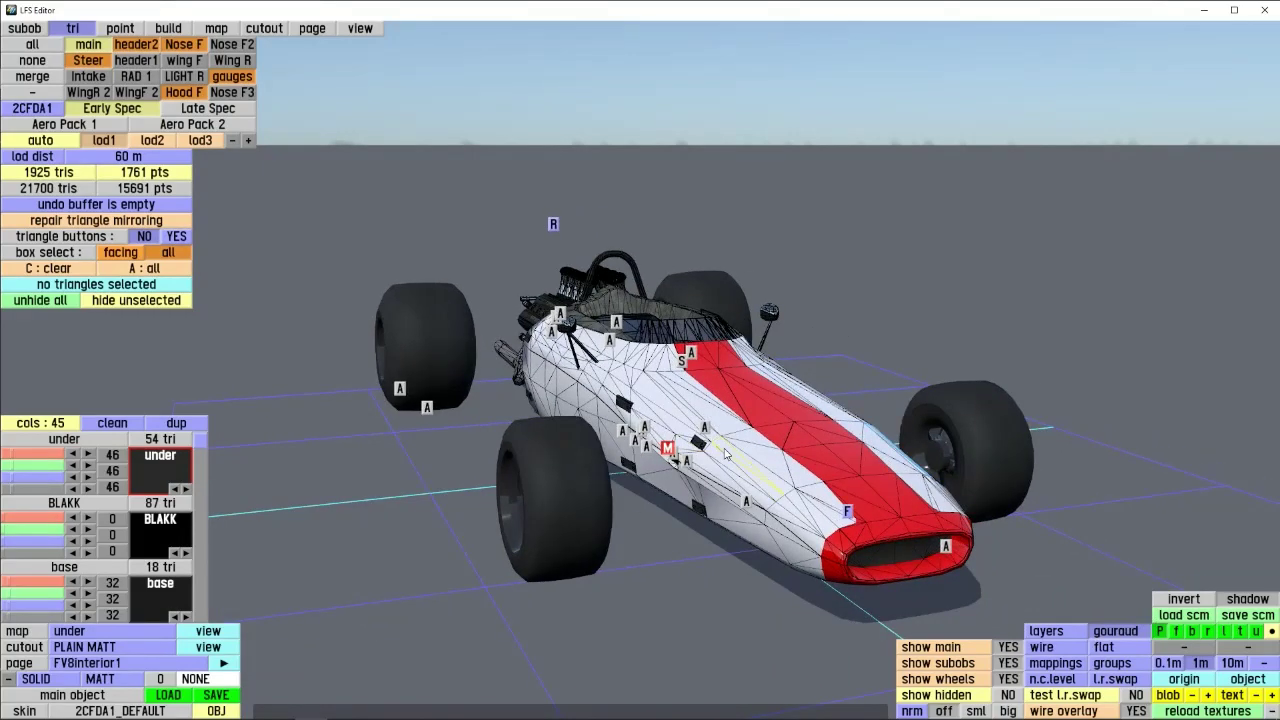
{"action": "middle_click_drag", "start_coordinate": [726, 454], "coordinate": [1262, 497]}
- Switch to subobject mode and display the car with flat shading
{"action": "left_click", "coordinate": [31, 30]}
{"action": "middle_click_drag", "start_coordinate": [260, 424], "coordinate": [1105, 605]}
{"action": "left_click", "coordinate": [1110, 647]}
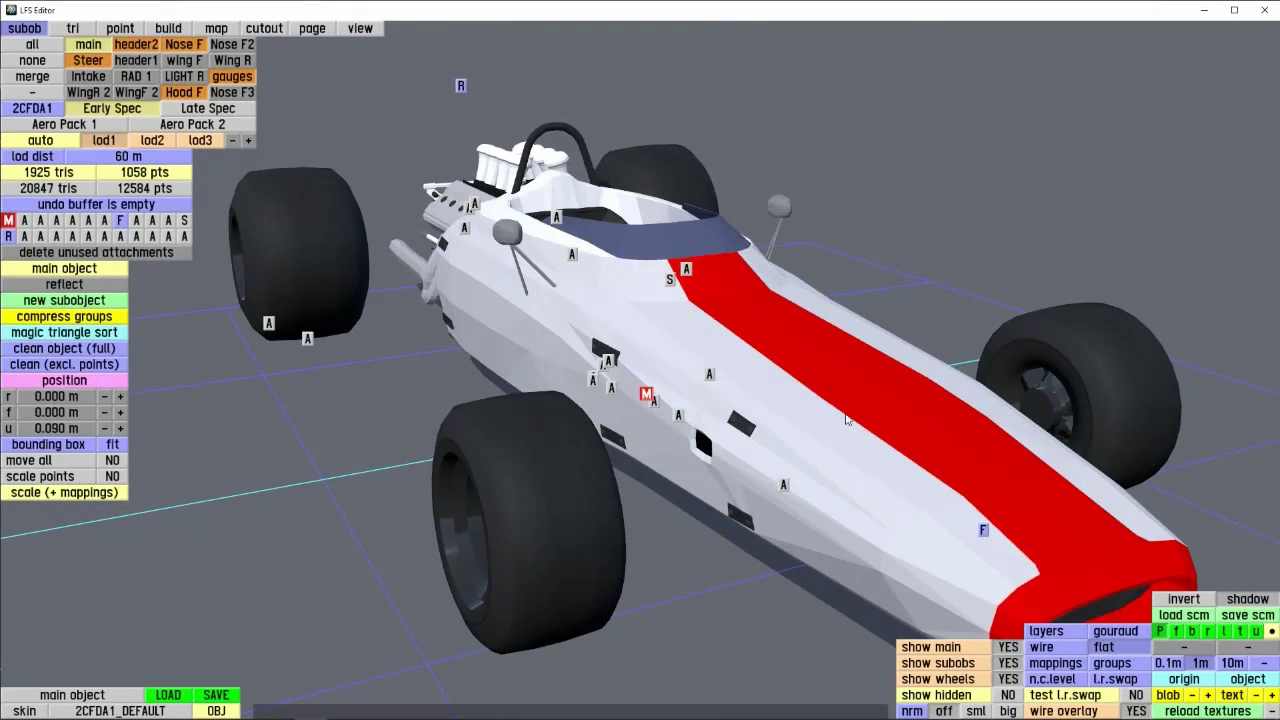
{"action": "middle_click_drag", "start_coordinate": [846, 420], "coordinate": [835, 490]}
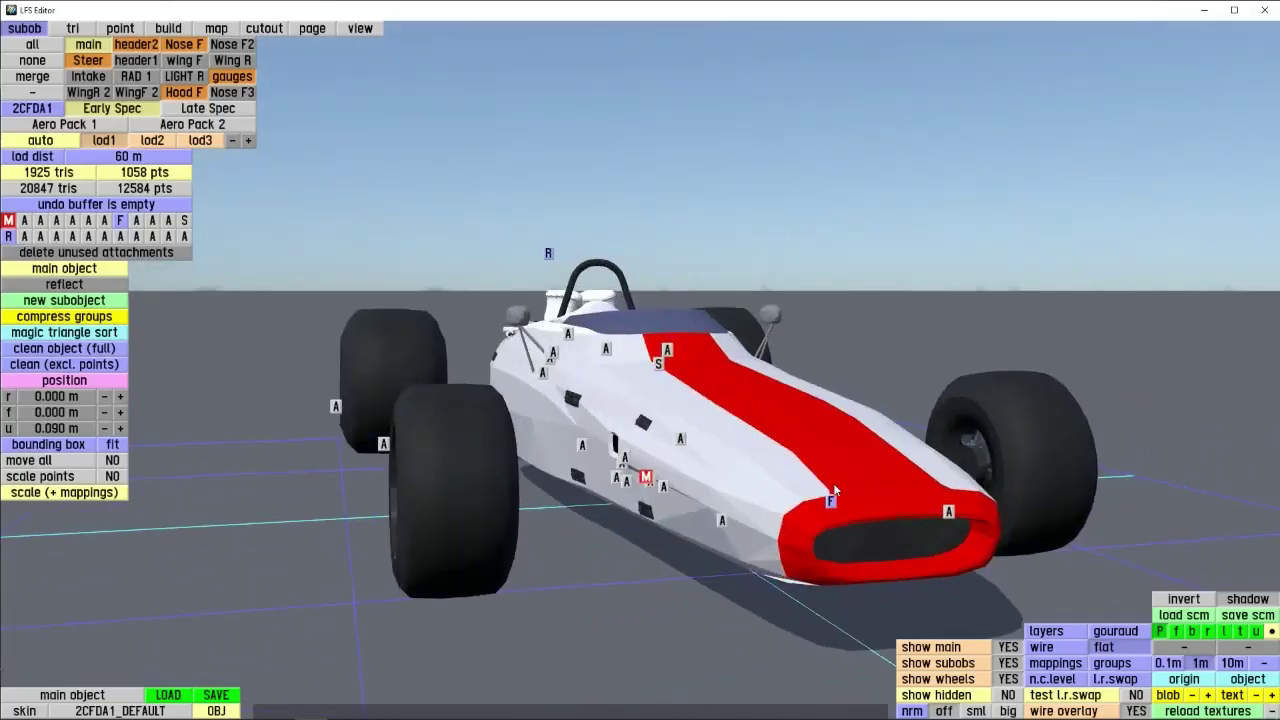
- Display the car by layers and examine the steering wheel and cockpit layer colours up close
{"action": "left_click", "coordinate": [1060, 632]}
{"action": "scroll", "coordinate": [707, 404], "scroll_direction": "down", "scroll_amount": 3}
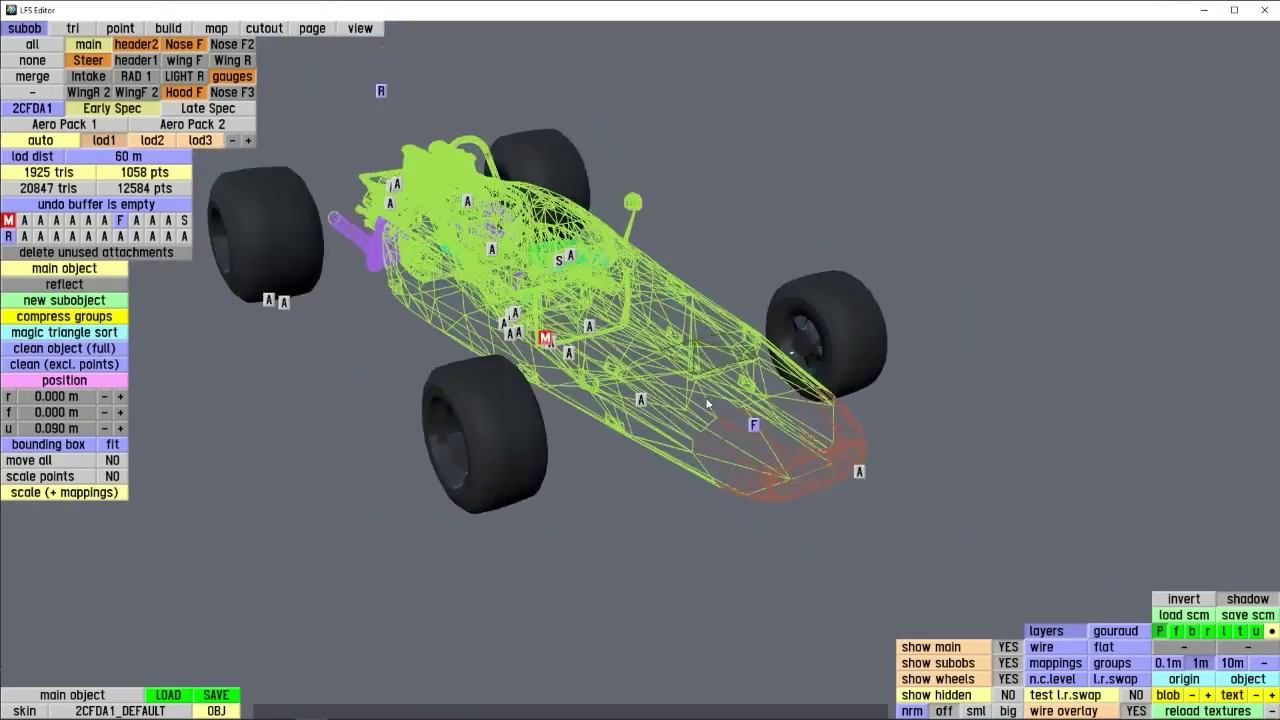
{"action": "left_click_drag", "start_coordinate": [741, 441], "coordinate": [662, 404]}
{"action": "scroll", "coordinate": [662, 404], "scroll_direction": "up", "scroll_amount": 5}
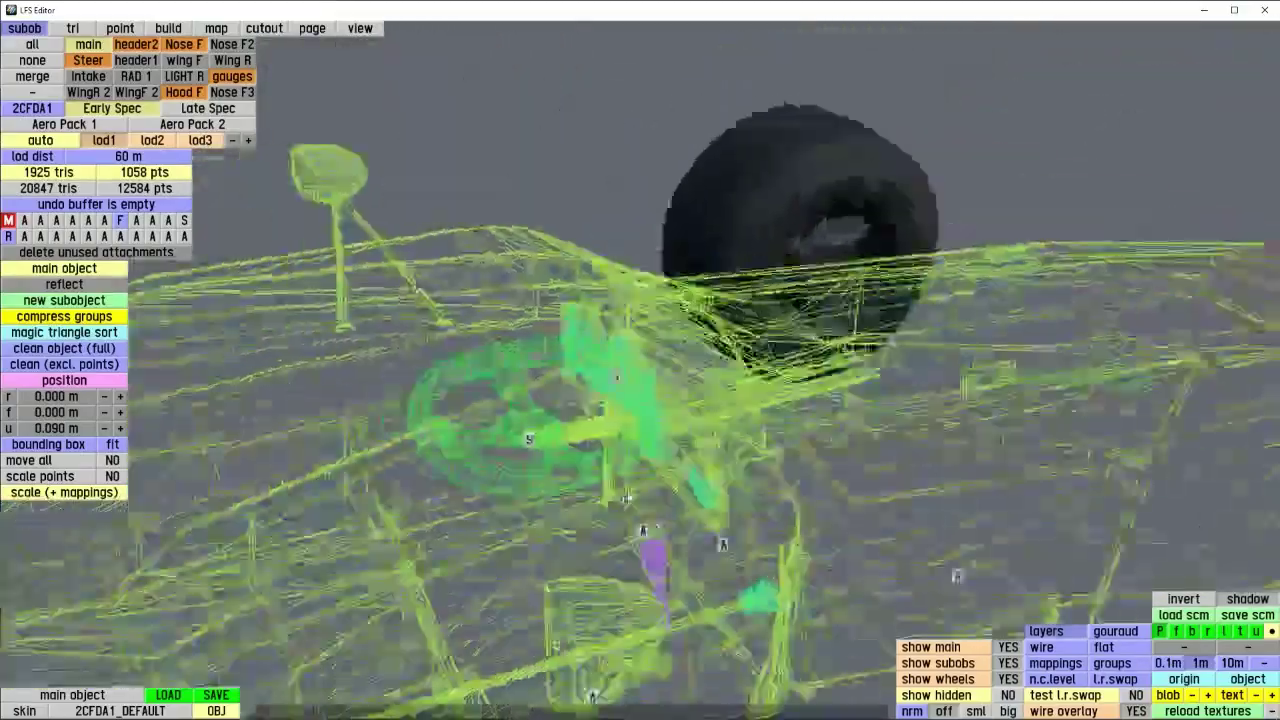
{"action": "scroll", "coordinate": [662, 404], "scroll_direction": "down", "scroll_amount": 10}
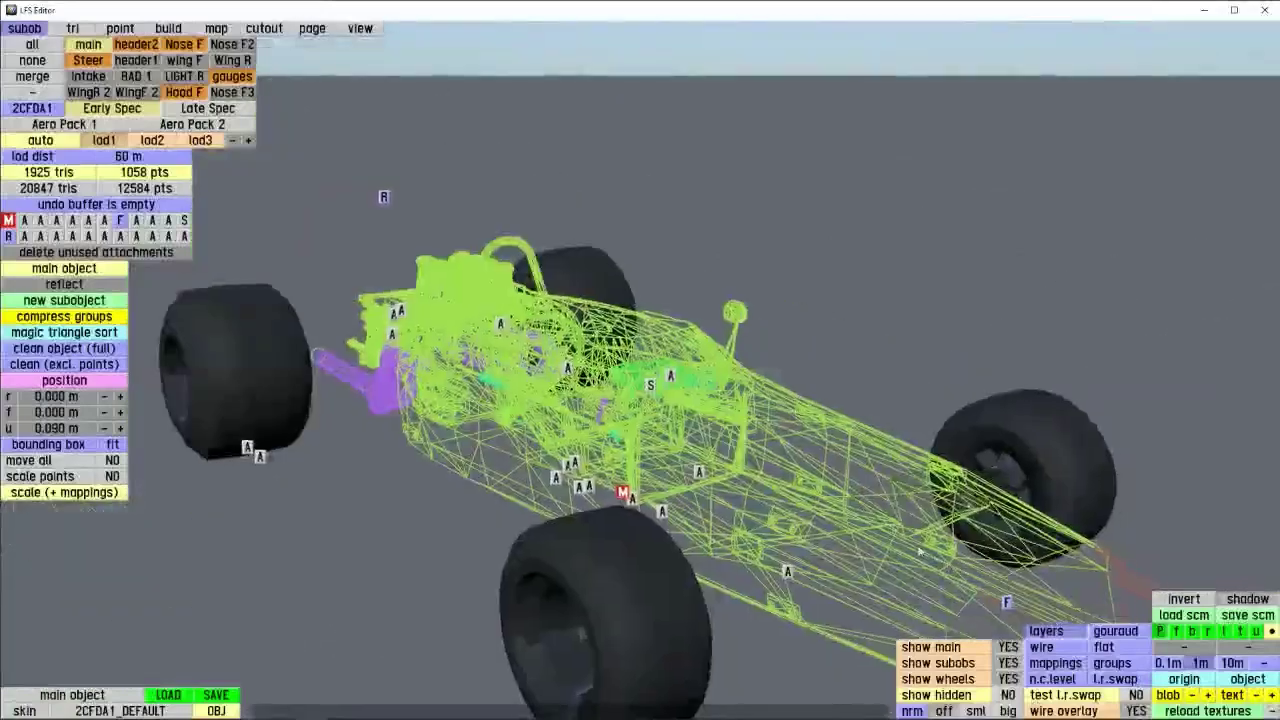
{"action": "scroll", "coordinate": [763, 473], "scroll_direction": "up", "scroll_amount": 5}
- Display the car in the wire view and look at the wireframe from the front and side
{"action": "left_click_drag", "start_coordinate": [763, 473], "coordinate": [1018, 602]}
{"action": "scroll", "coordinate": [660, 403], "scroll_direction": "down", "scroll_amount": 6}
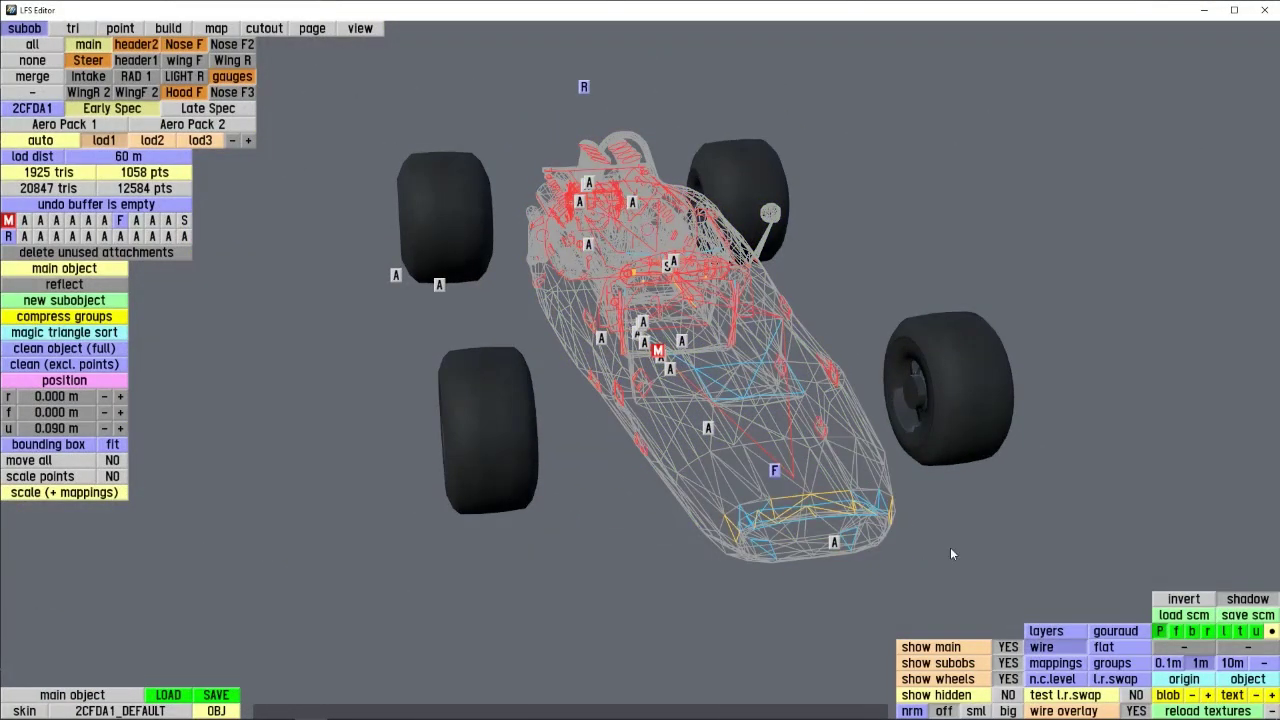
{"action": "left_click_drag", "start_coordinate": [760, 408], "coordinate": [1055, 601]}
{"action": "left_click_drag", "start_coordinate": [455, 480], "coordinate": [605, 505]}
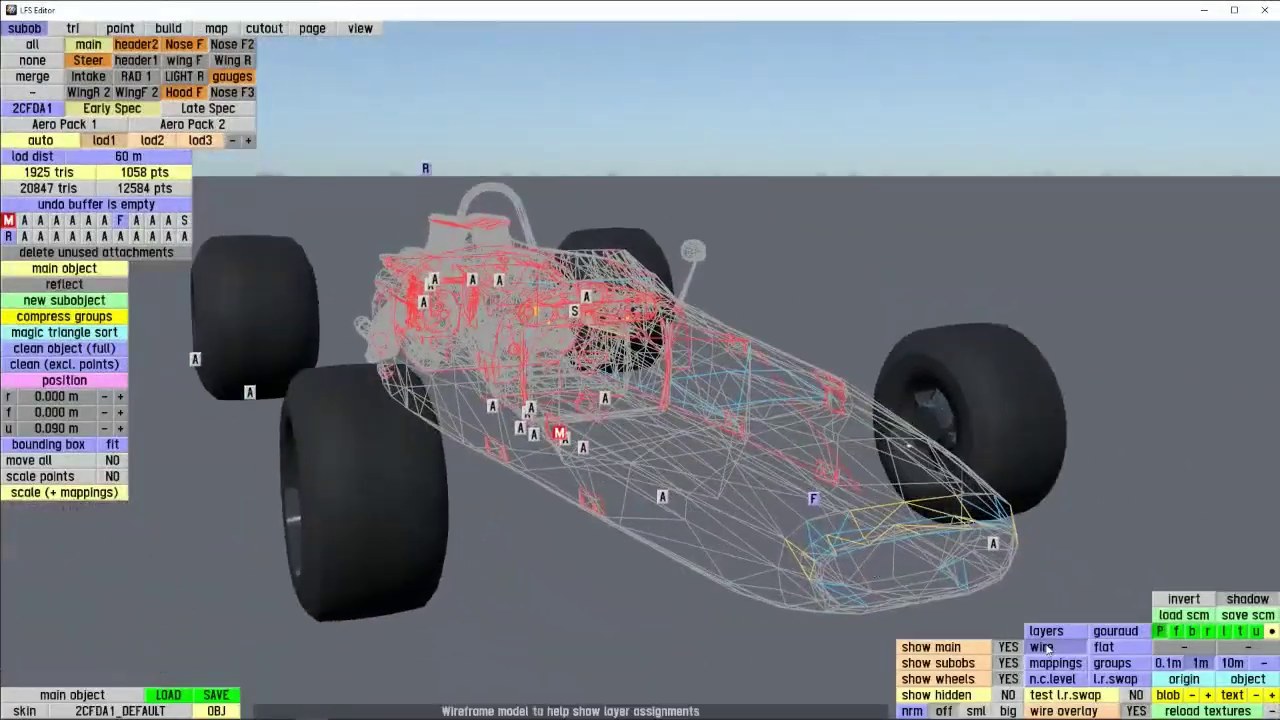
- Display the car by mappings and look along its side and engine
{"action": "left_click", "coordinate": [1072, 664]}
{"action": "left_click_drag", "start_coordinate": [1000, 520], "coordinate": [608, 398]}
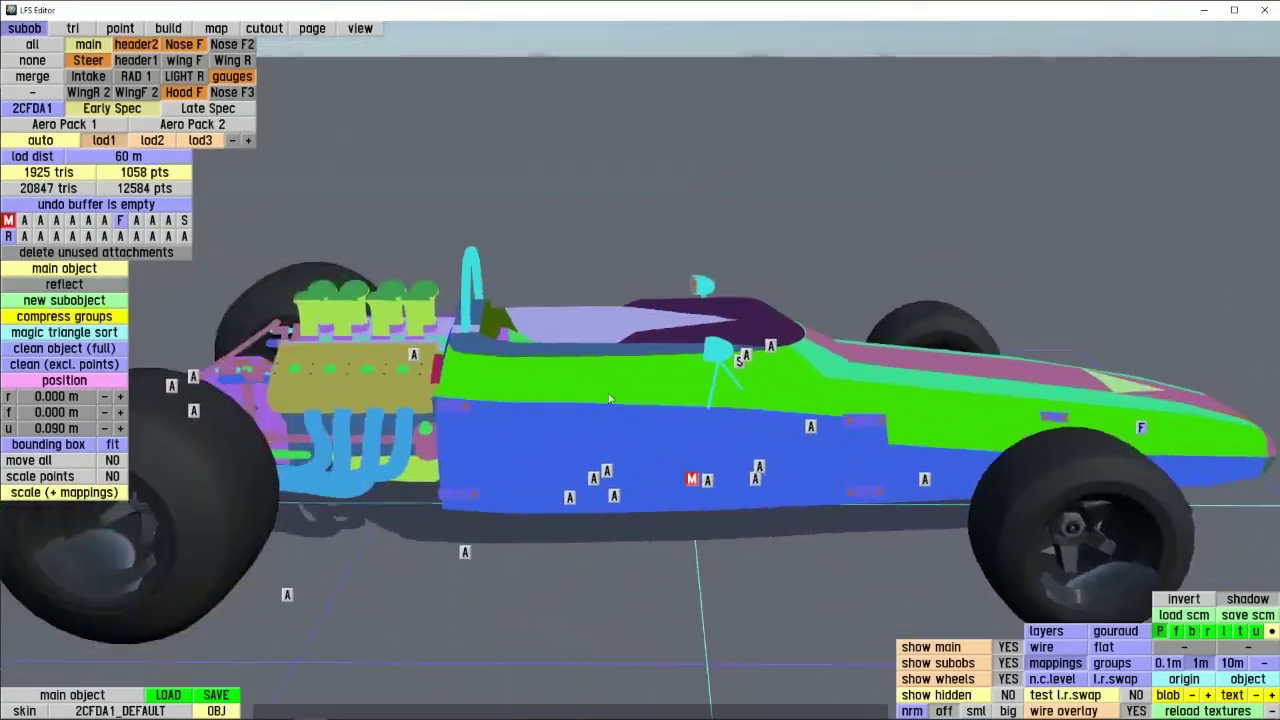
{"action": "left_click_drag", "start_coordinate": [523, 430], "coordinate": [828, 466]}
- Switch to triangle mode, pick the M4_SKIRTS mapping from the blue lower side, and clear the selection
{"action": "left_click", "coordinate": [73, 29]}
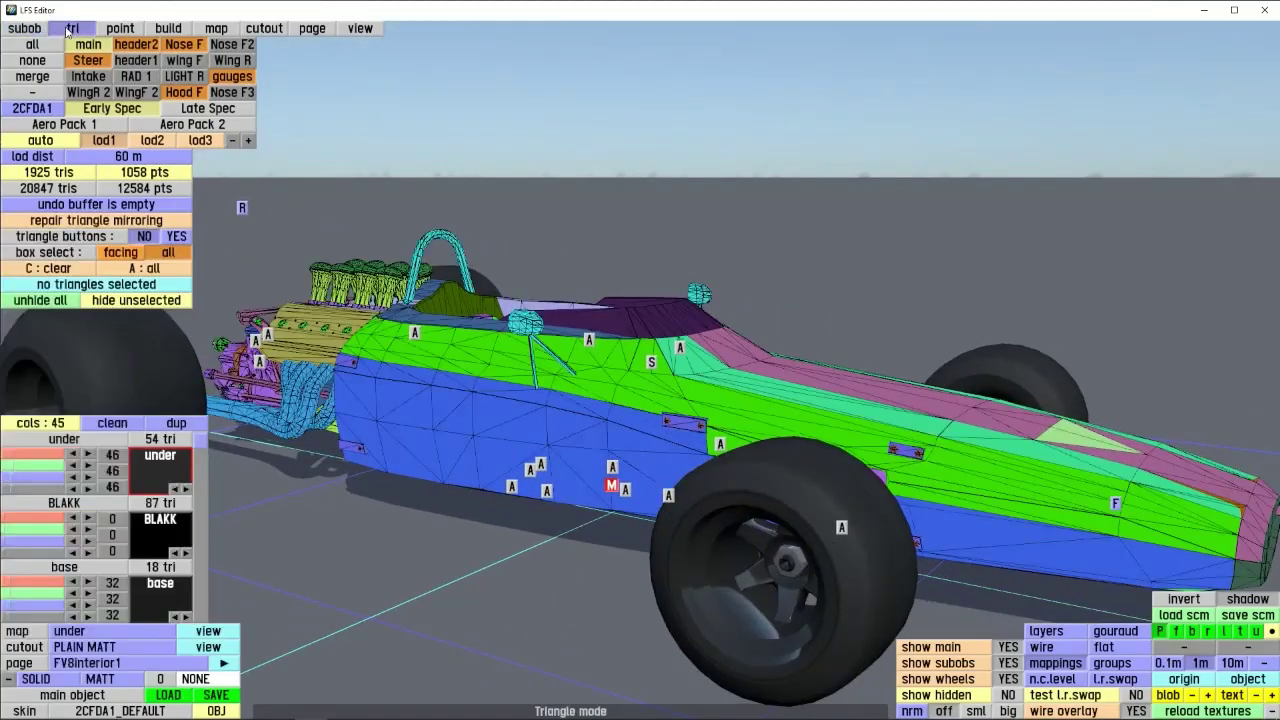
{"action": "left_click_drag", "start_coordinate": [410, 380], "coordinate": [590, 397]}
{"action": "left_click", "coordinate": [460, 418], "text": "ctrl"}
{"action": "key", "text": "c"}
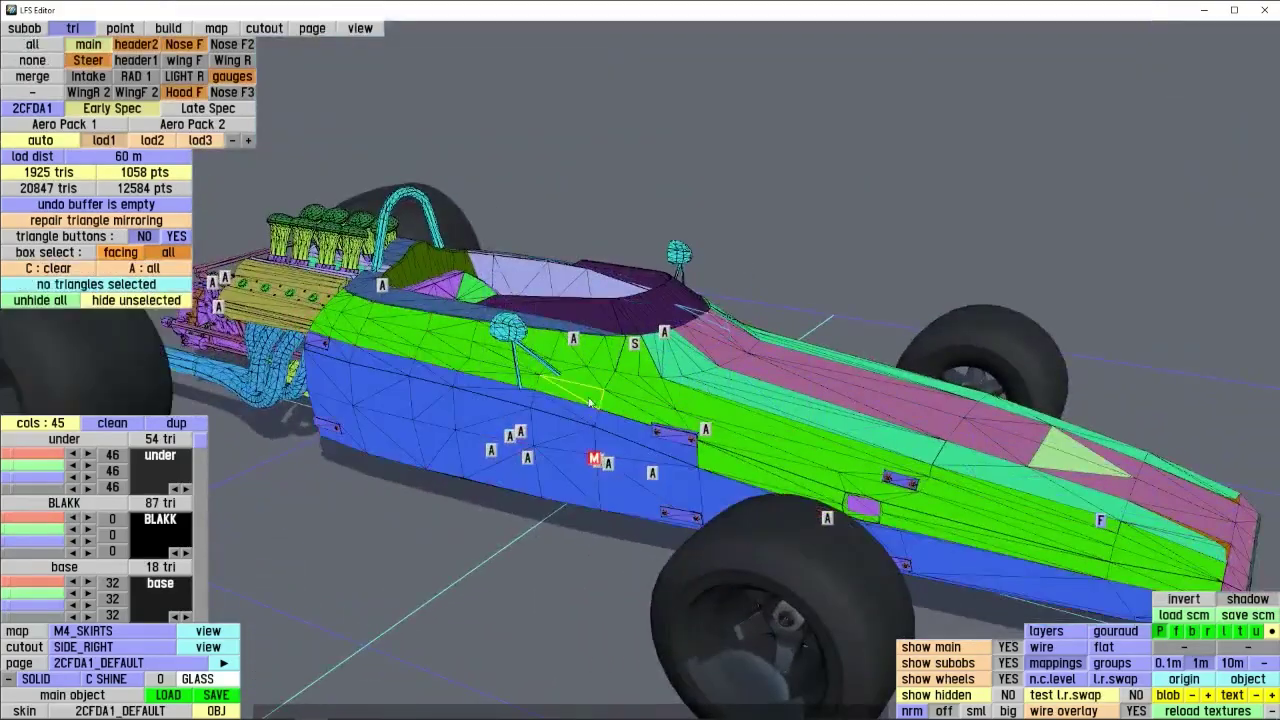
- Select the triangles of the green C1_SIDE2 mapping on the car's side and clear the selection
{"action": "left_click", "coordinate": [590, 396]}
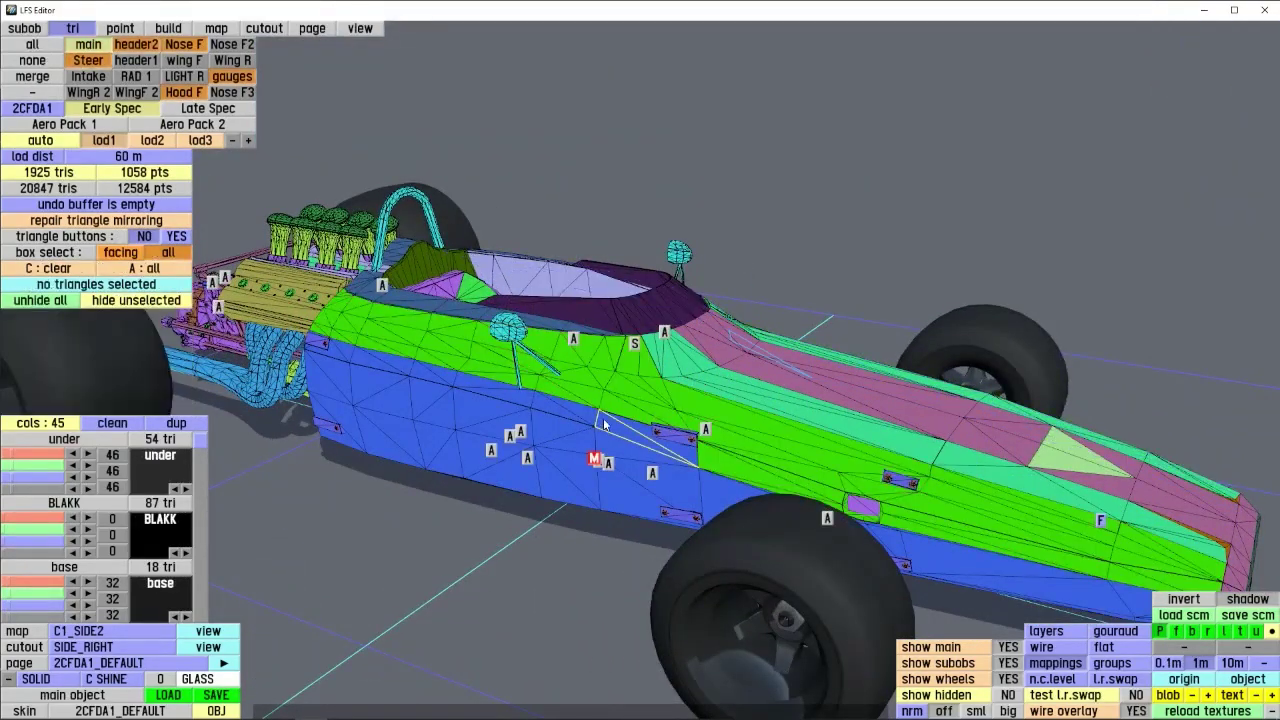
{"action": "left_click_drag", "start_coordinate": [604, 425], "coordinate": [568, 500]}
{"action": "left_click", "coordinate": [626, 466]}
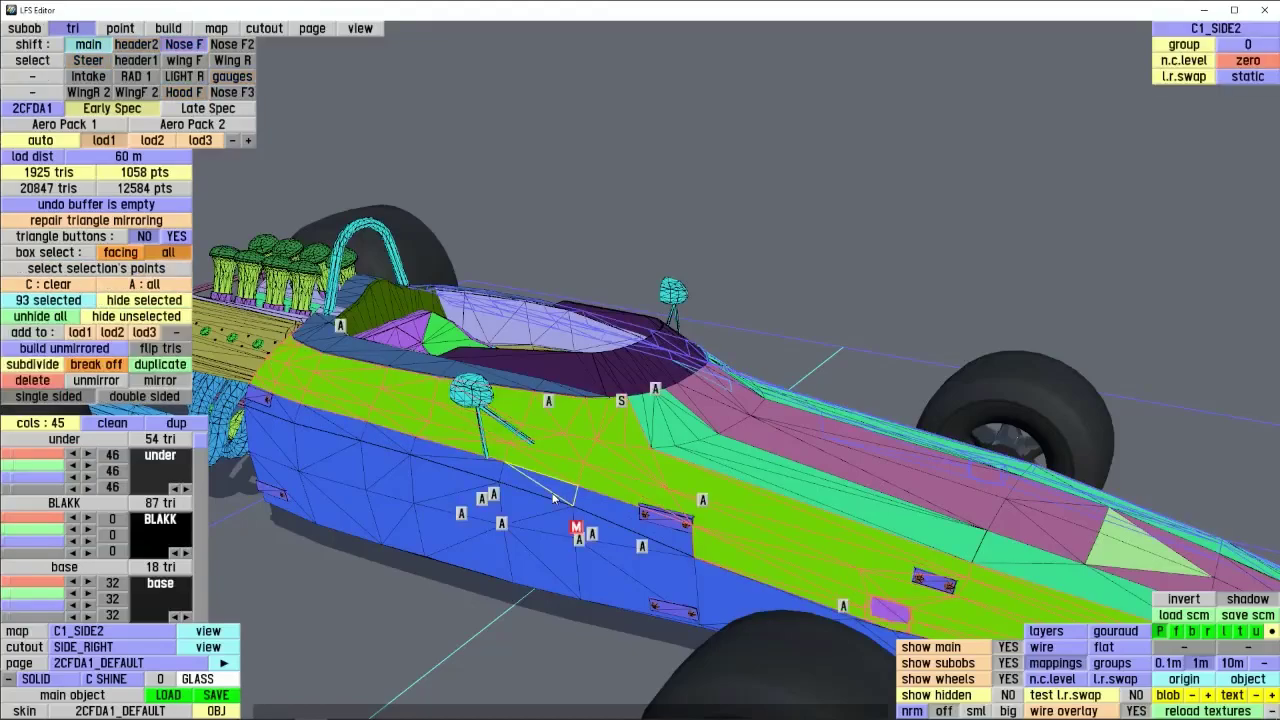
{"action": "right_click_drag", "start_coordinate": [578, 488], "coordinate": [583, 445]}
{"action": "scroll", "coordinate": [597, 488], "scroll_direction": "up", "scroll_amount": 3}
{"action": "scroll", "coordinate": [536, 432], "scroll_direction": "down", "scroll_amount": 3}
{"action": "scroll", "coordinate": [667, 397], "scroll_direction": "down", "scroll_amount": 3}
{"action": "key", "text": "c"}
- Select a triangle of the C1_TOP mapping on the nose and clear the selection
{"action": "scroll", "coordinate": [622, 483], "scroll_direction": "up", "scroll_amount": 4}
{"action": "left_click", "coordinate": [583, 445]}
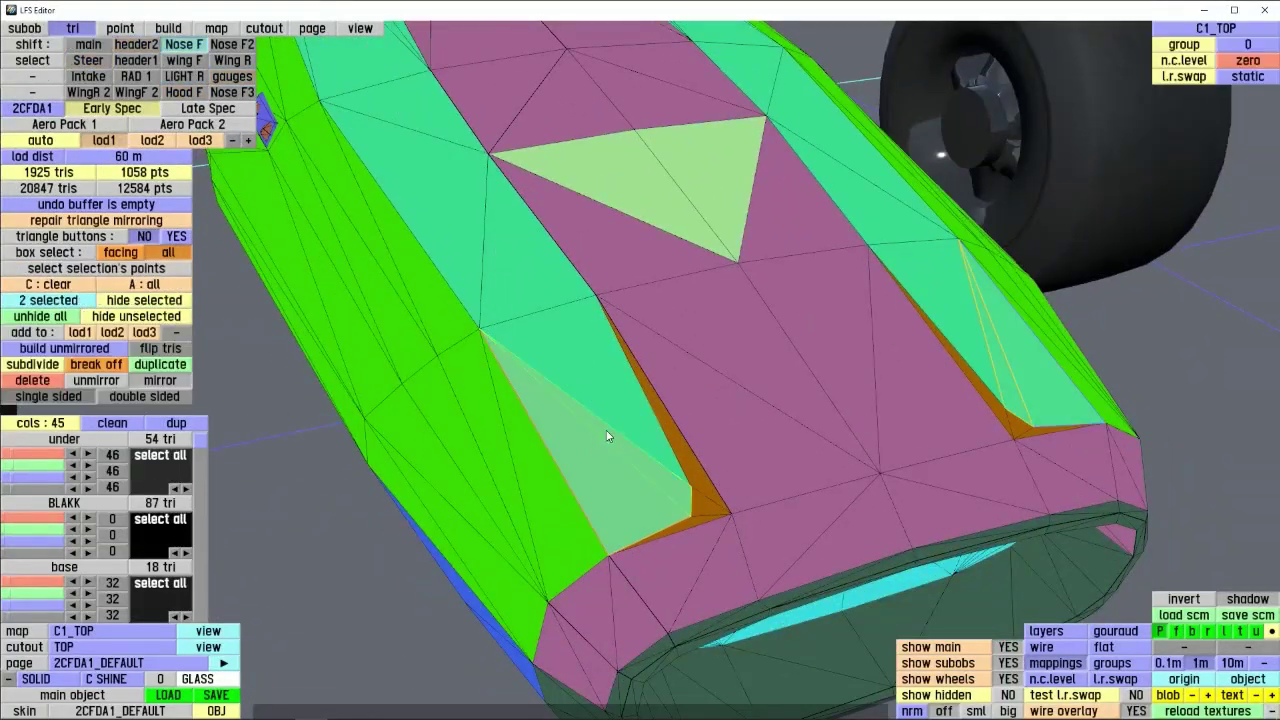
{"action": "key", "text": "c"}
- Make the subobject marked beside the nose active for editing and bring the whole car into view
{"action": "right_click_drag", "start_coordinate": [517, 269], "coordinate": [577, 332]}
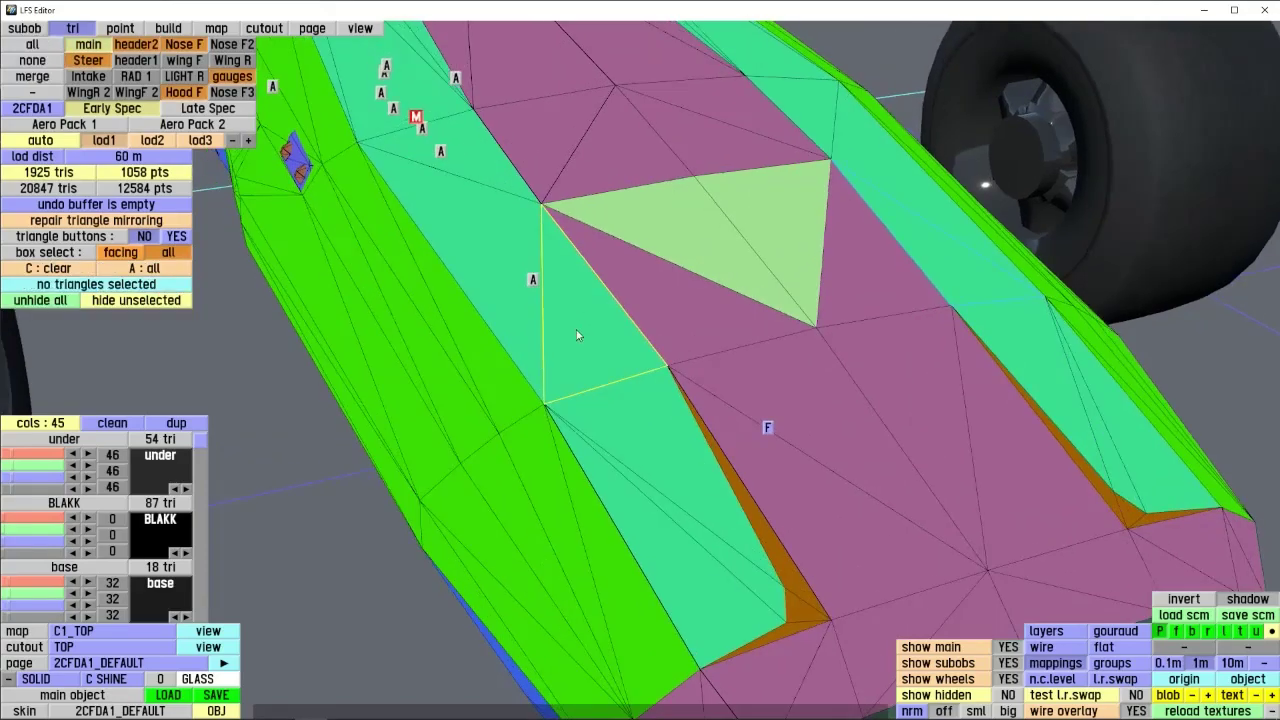
{"action": "left_click", "coordinate": [605, 381], "text": "shift"}
{"action": "right_click_drag", "start_coordinate": [605, 381], "coordinate": [559, 391]}
{"action": "scroll", "coordinate": [559, 391], "scroll_direction": "down", "scroll_amount": 4}
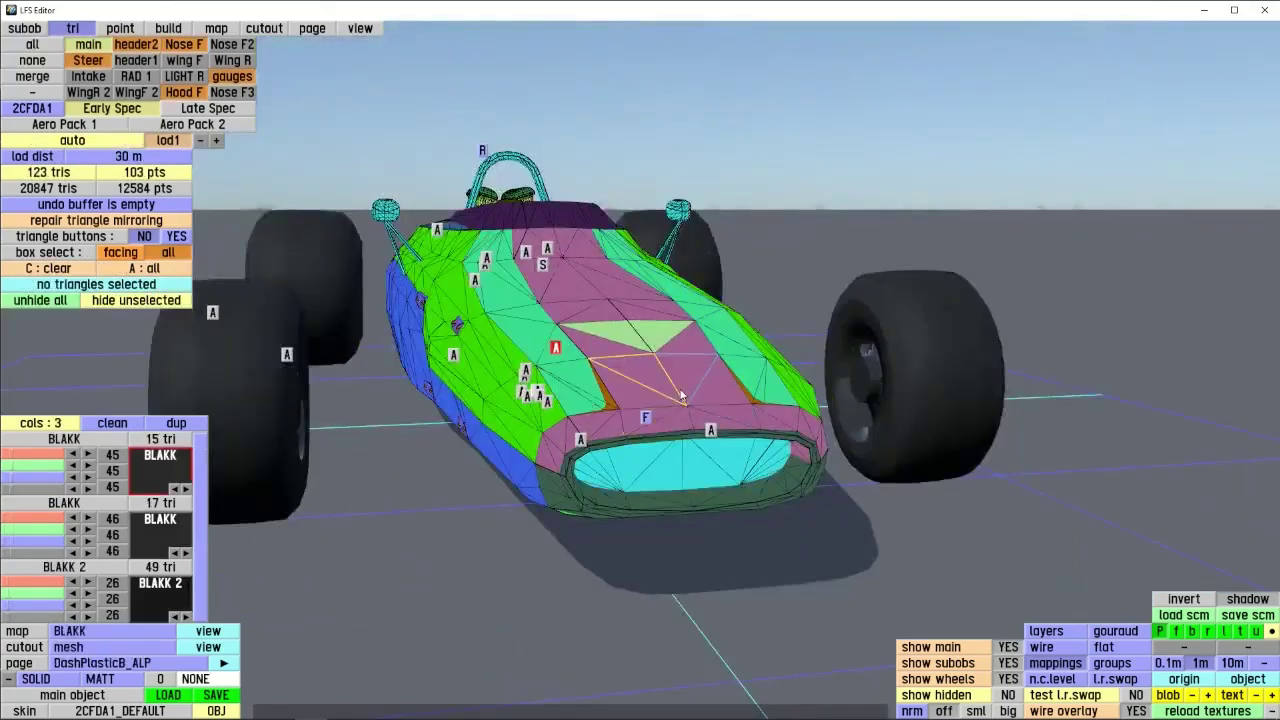
- Display the car by groups and examine the group colours around the cockpit and body
{"action": "right_click_drag", "start_coordinate": [681, 397], "coordinate": [1103, 440]}
{"action": "scroll", "coordinate": [1103, 440], "scroll_direction": "down", "scroll_amount": 4}
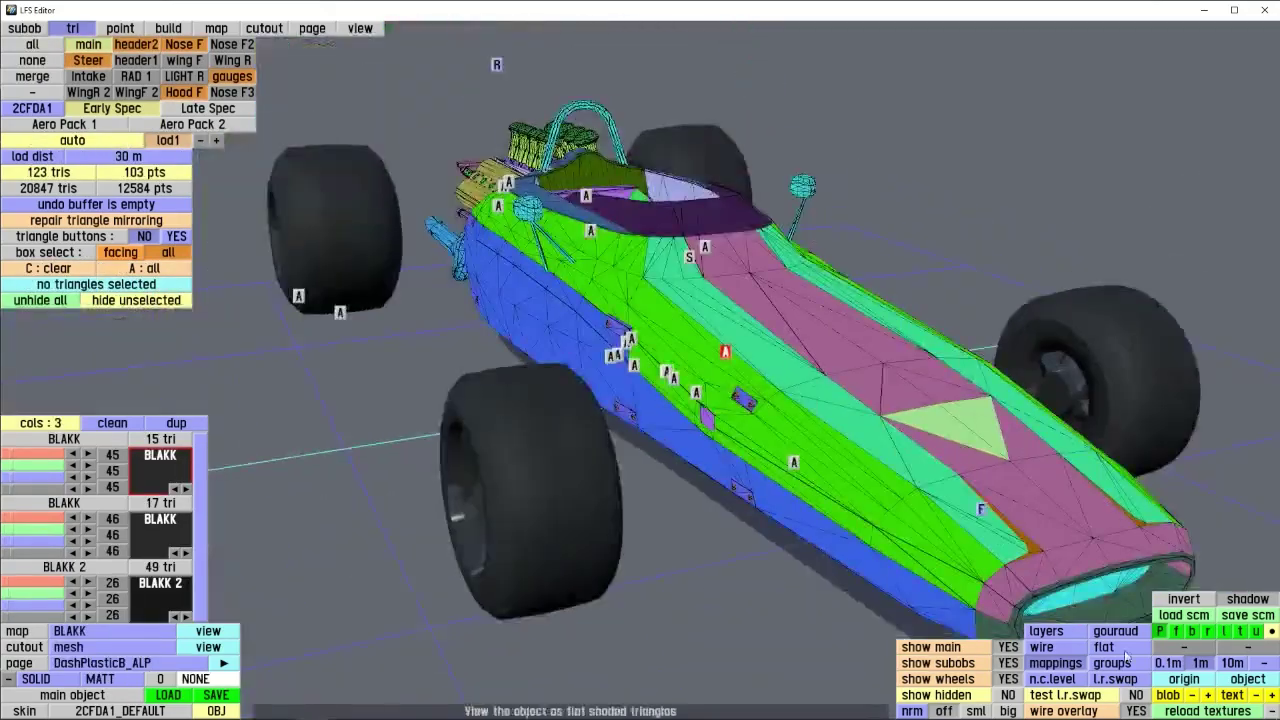
{"action": "left_click", "coordinate": [1120, 663]}
{"action": "right_click_drag", "start_coordinate": [856, 438], "coordinate": [778, 414]}
{"action": "right_click_drag", "start_coordinate": [713, 376], "coordinate": [409, 376]}
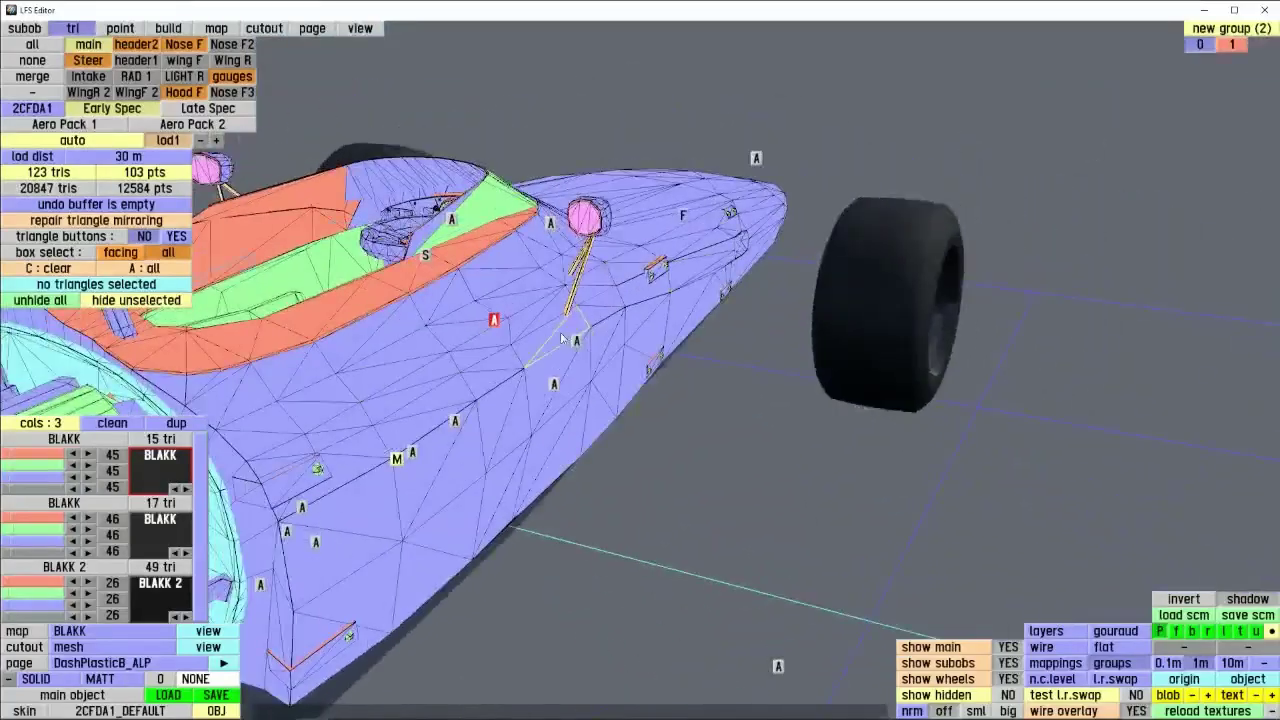
- Display the car by n.c.level, switch to the l.r.swap display, and examine the bolts on the body side
{"action": "right_click_drag", "start_coordinate": [313, 427], "coordinate": [755, 408]}
{"action": "scroll", "coordinate": [872, 520], "scroll_direction": "down", "scroll_amount": 3}
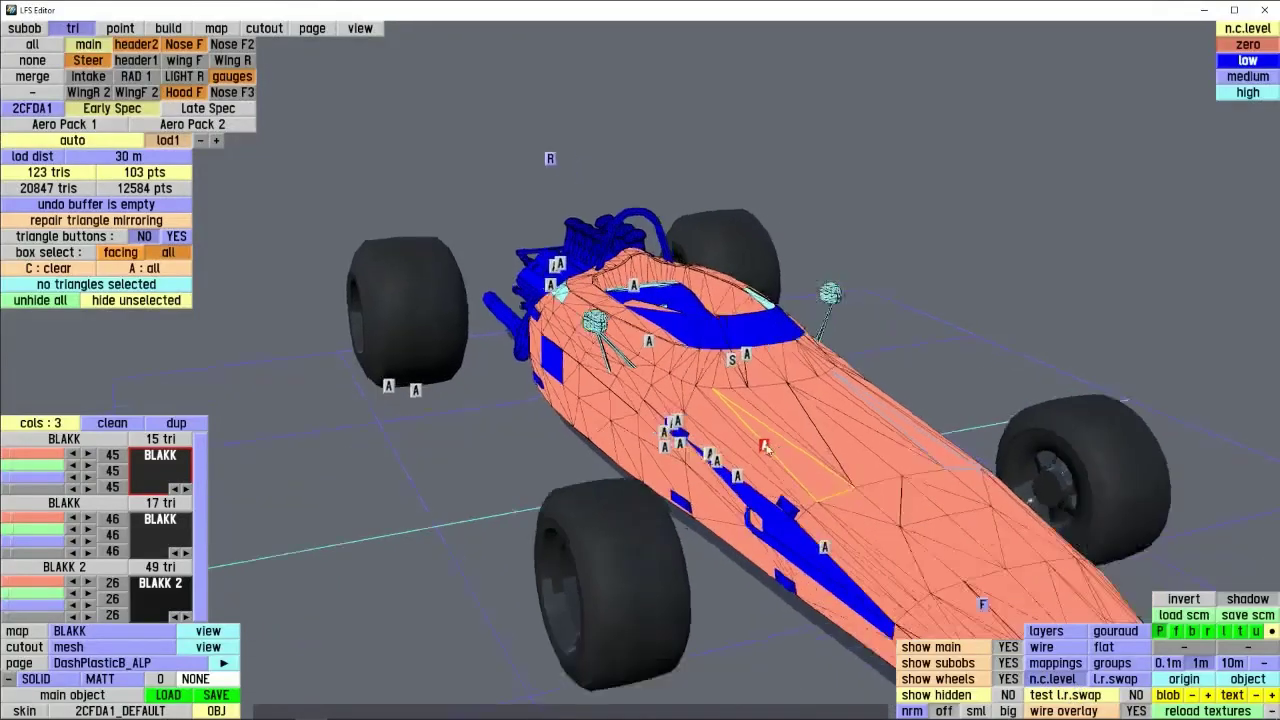
{"action": "right_click_drag", "start_coordinate": [860, 500], "coordinate": [750, 425]}
{"action": "scroll", "coordinate": [628, 427], "scroll_direction": "up", "scroll_amount": 6}
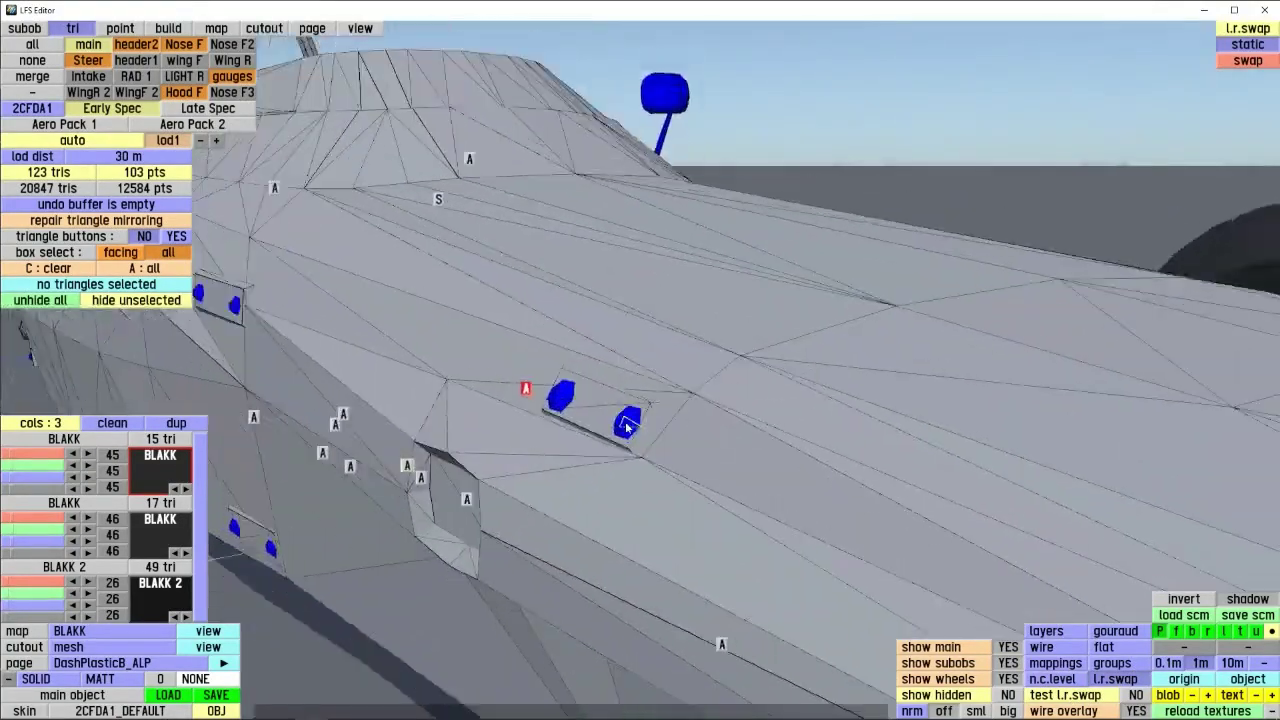
- Switch the car's display to gouraud shading and bring the whole car into view
{"action": "scroll", "coordinate": [626, 428], "scroll_direction": "down", "scroll_amount": 5}
{"action": "left_click", "coordinate": [1115, 637]}
{"action": "scroll", "coordinate": [831, 462], "scroll_direction": "up", "scroll_amount": 1}
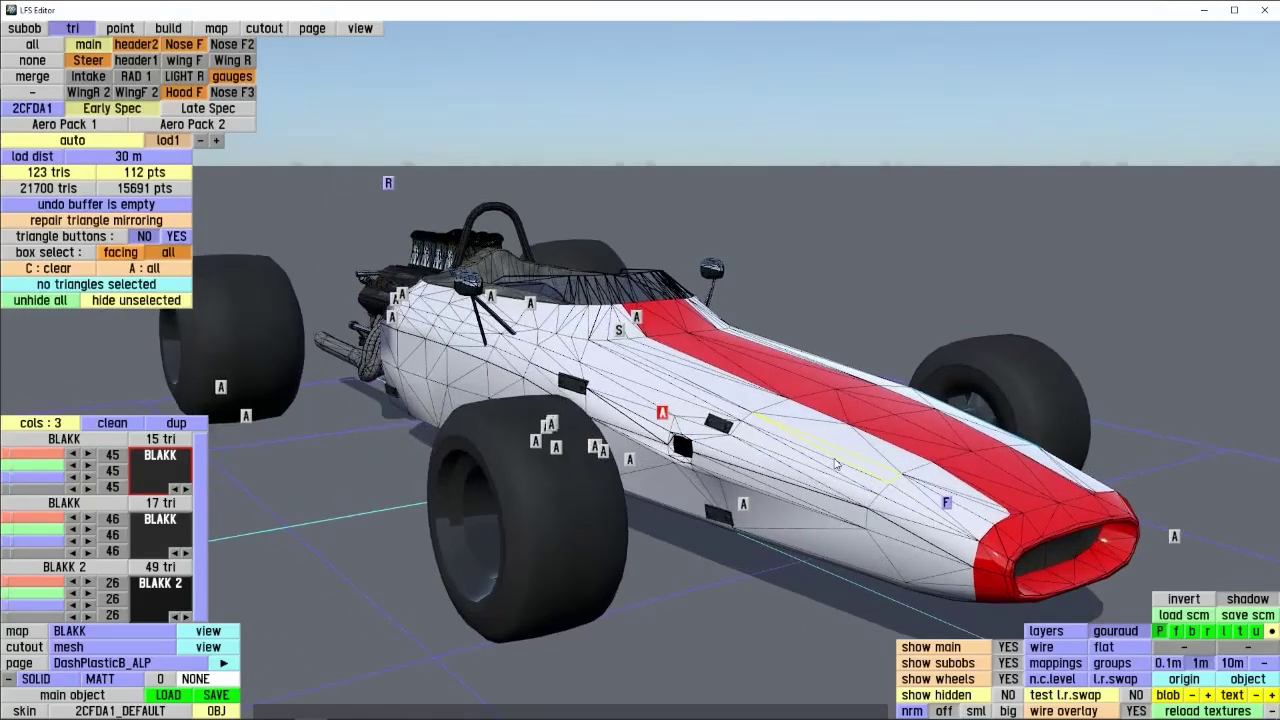
{"action": "right_click_drag", "start_coordinate": [857, 459], "coordinate": [917, 468]}
{"action": "middle_click_drag", "start_coordinate": [917, 469], "coordinate": [849, 446]}
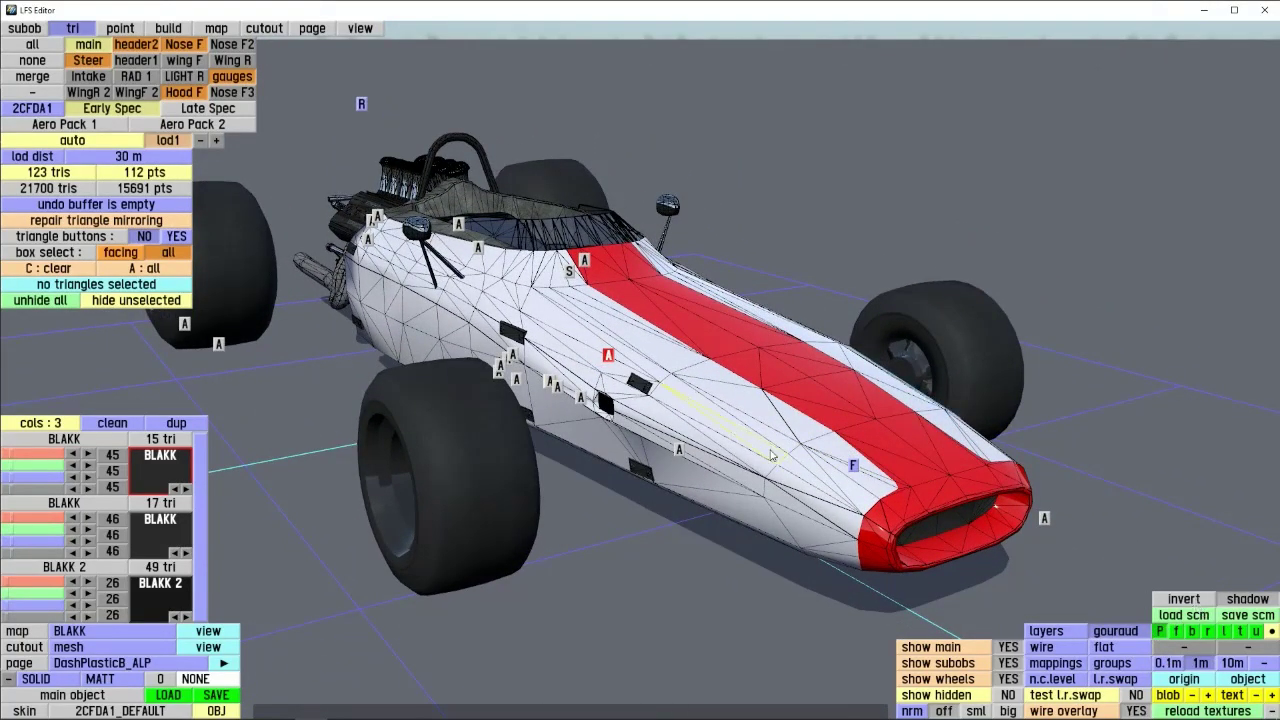
- Invert the car, examine its underside, and turn the inversion off
{"action": "left_click", "coordinate": [1183, 601]}
{"action": "right_click_drag", "start_coordinate": [721, 549], "coordinate": [1048, 368]}
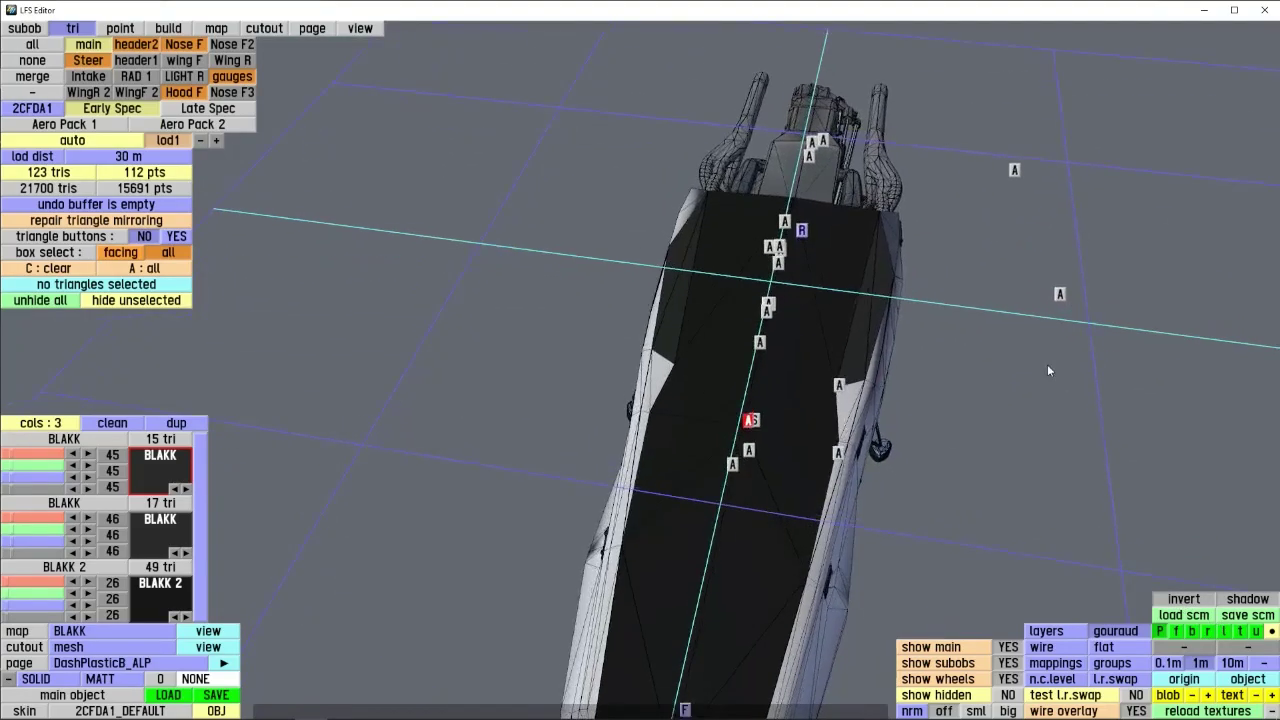
{"action": "right_click_drag", "start_coordinate": [680, 470], "coordinate": [870, 570]}
{"action": "middle_click_drag", "start_coordinate": [800, 532], "coordinate": [704, 422]}
{"action": "right_click_drag", "start_coordinate": [704, 422], "coordinate": [973, 441]}
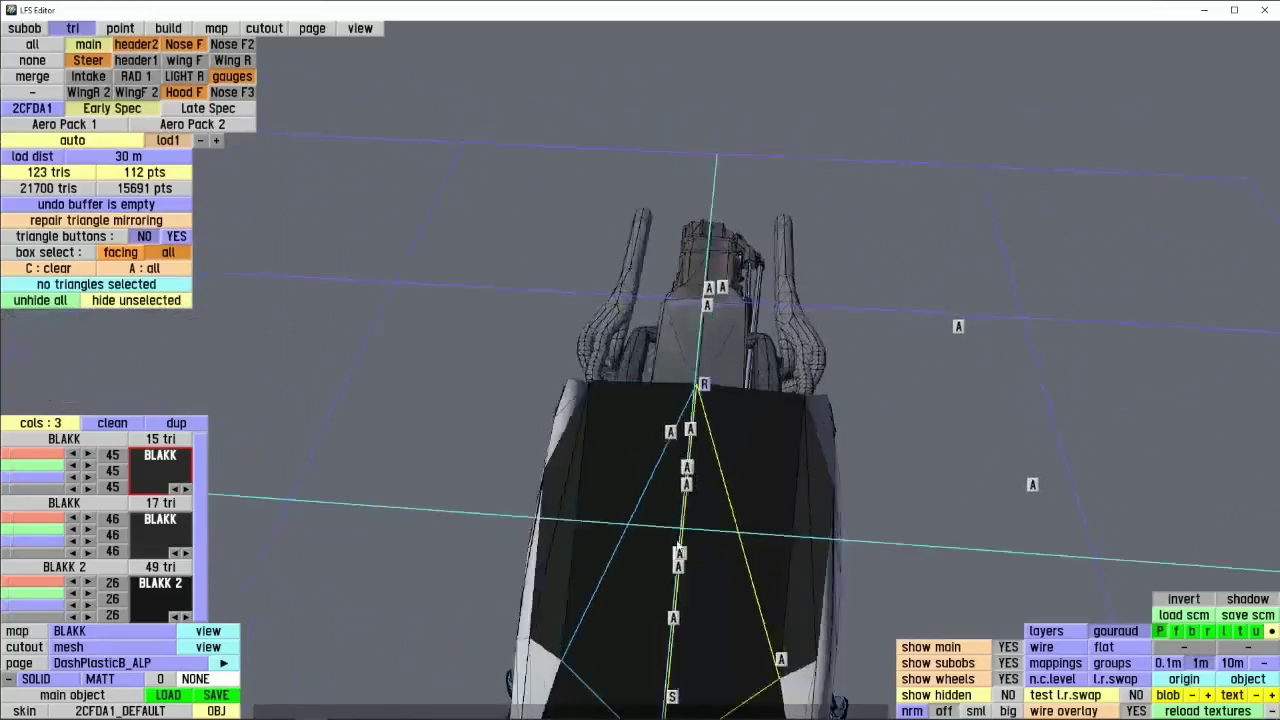
{"action": "right_click_drag", "start_coordinate": [806, 480], "coordinate": [363, 532]}
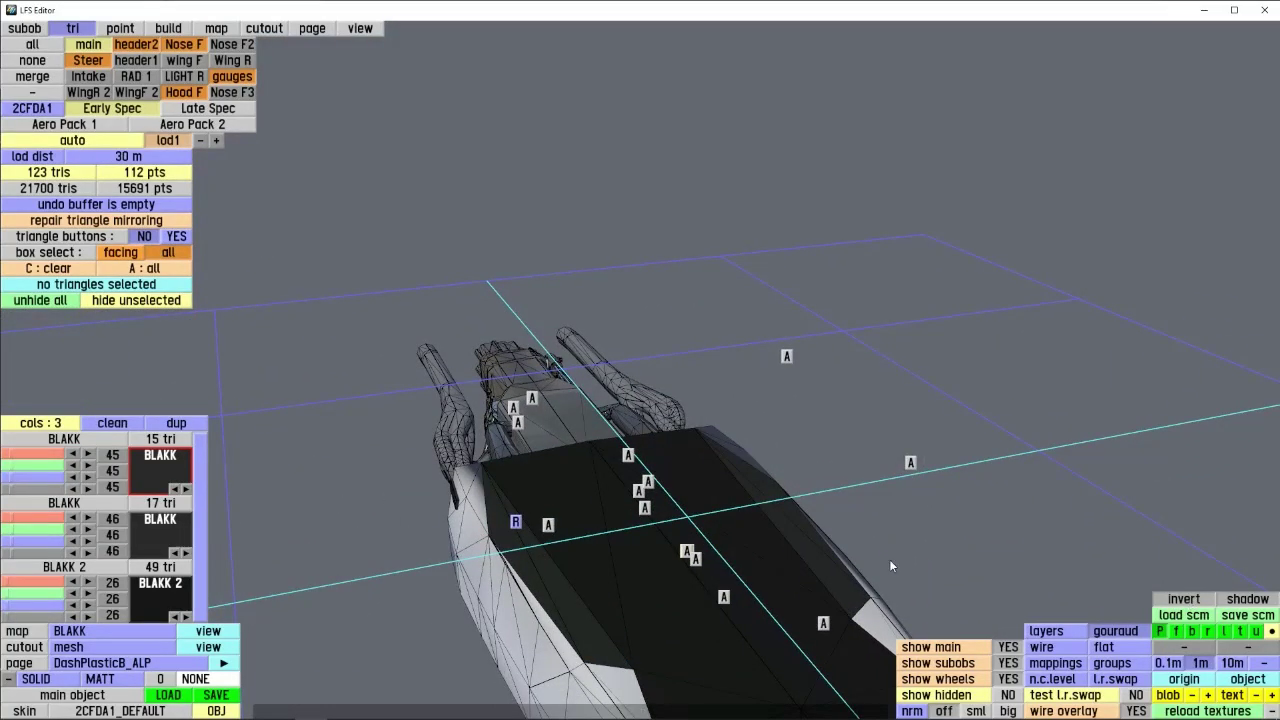
{"action": "left_click", "coordinate": [1206, 598]}
- Examine the car's shadow on the ground from the side and from above
{"action": "right_click_drag", "start_coordinate": [731, 515], "coordinate": [1154, 571]}
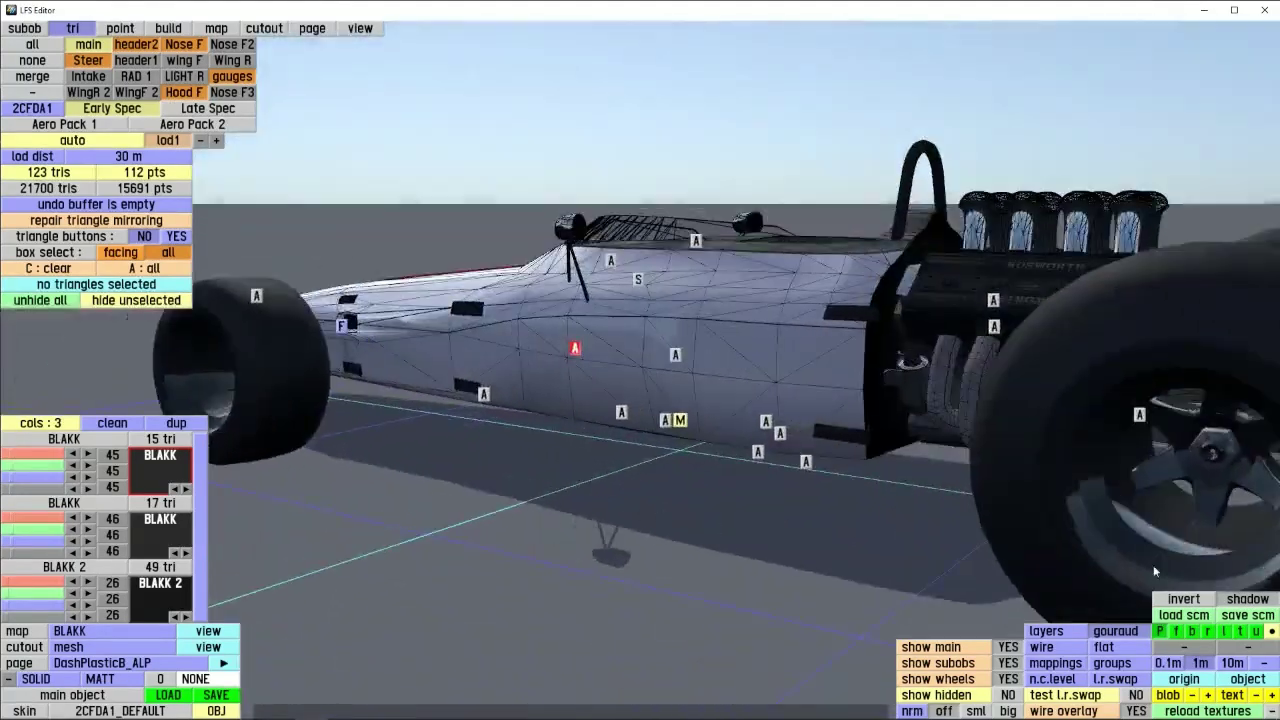
{"action": "right_click_drag", "start_coordinate": [652, 505], "coordinate": [1206, 508]}
{"action": "scroll", "coordinate": [825, 491], "scroll_direction": "up", "scroll_amount": 5}
{"action": "right_click_drag", "start_coordinate": [825, 491], "coordinate": [758, 429]}
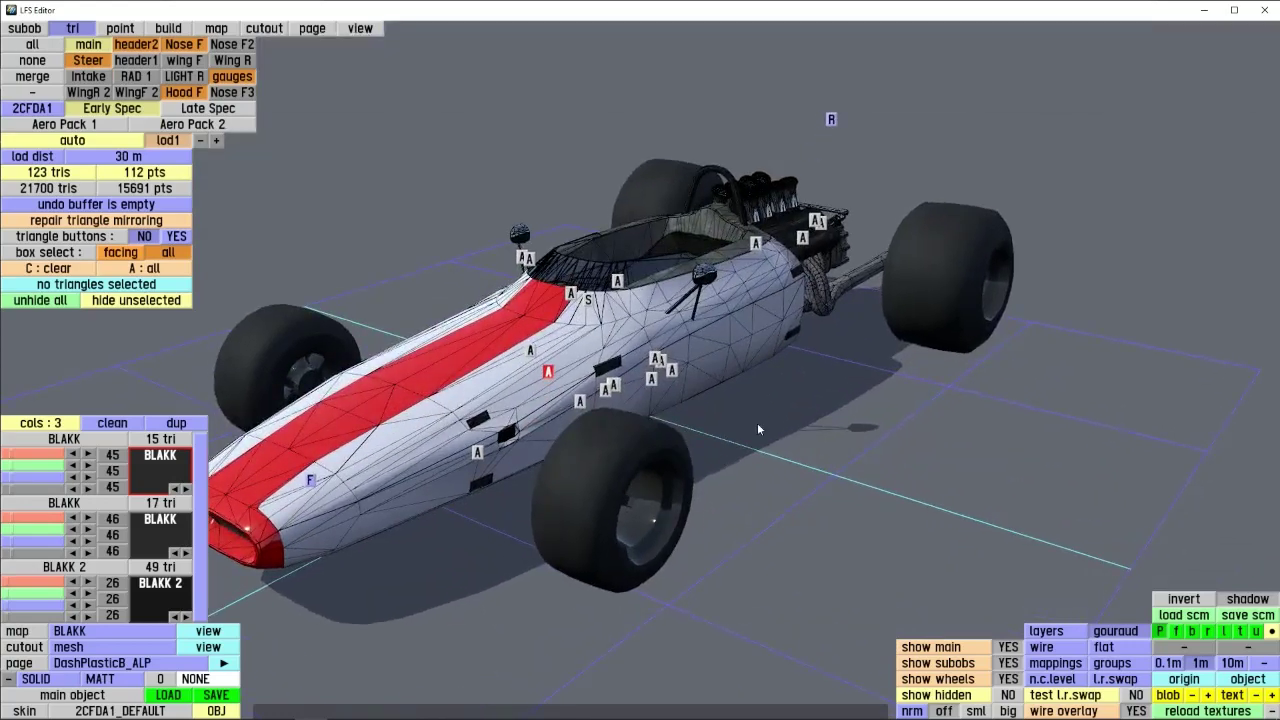
{"action": "right_click_drag", "start_coordinate": [629, 418], "coordinate": [289, 325]}
- Switch to subobject mode and compare the lod1 and lod2 detail levels at near and far viewing distances
{"action": "left_click", "coordinate": [25, 28]}
{"action": "scroll", "coordinate": [440, 395], "scroll_direction": "down", "scroll_amount": 2}
{"action": "scroll", "coordinate": [289, 325], "scroll_direction": "up", "scroll_amount": 3}
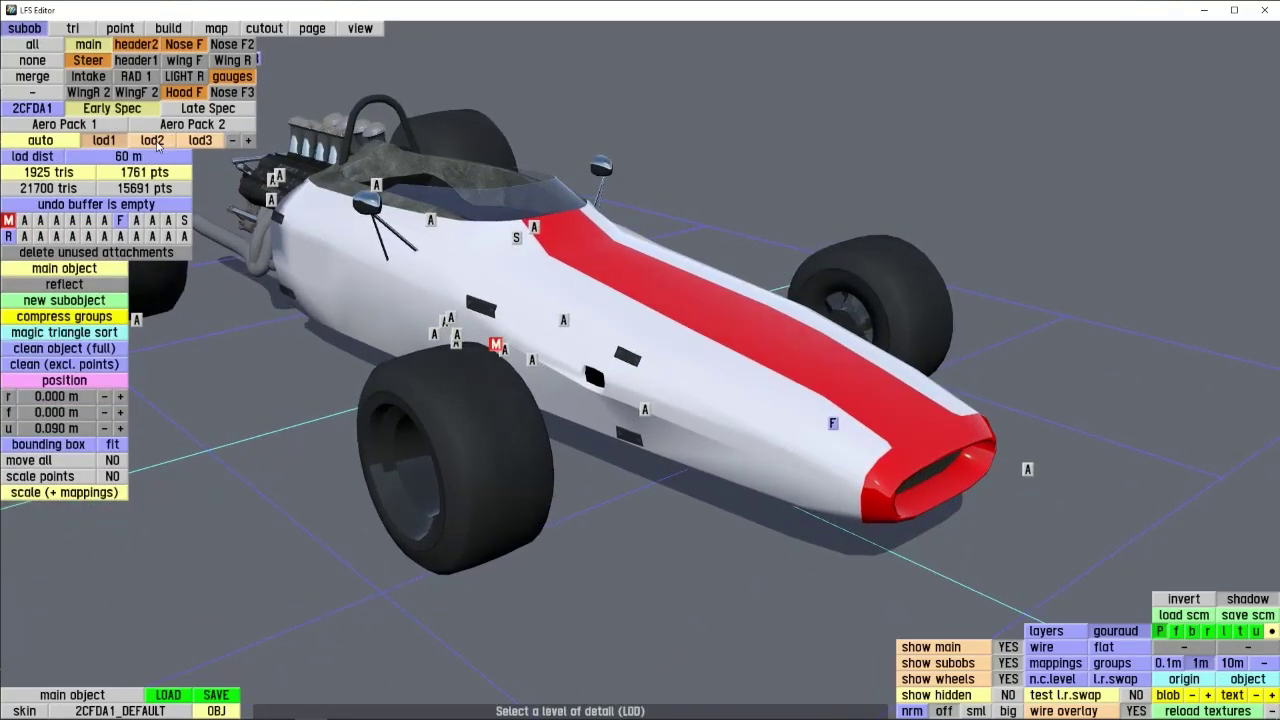
{"action": "right_click_drag", "start_coordinate": [365, 354], "coordinate": [655, 465]}
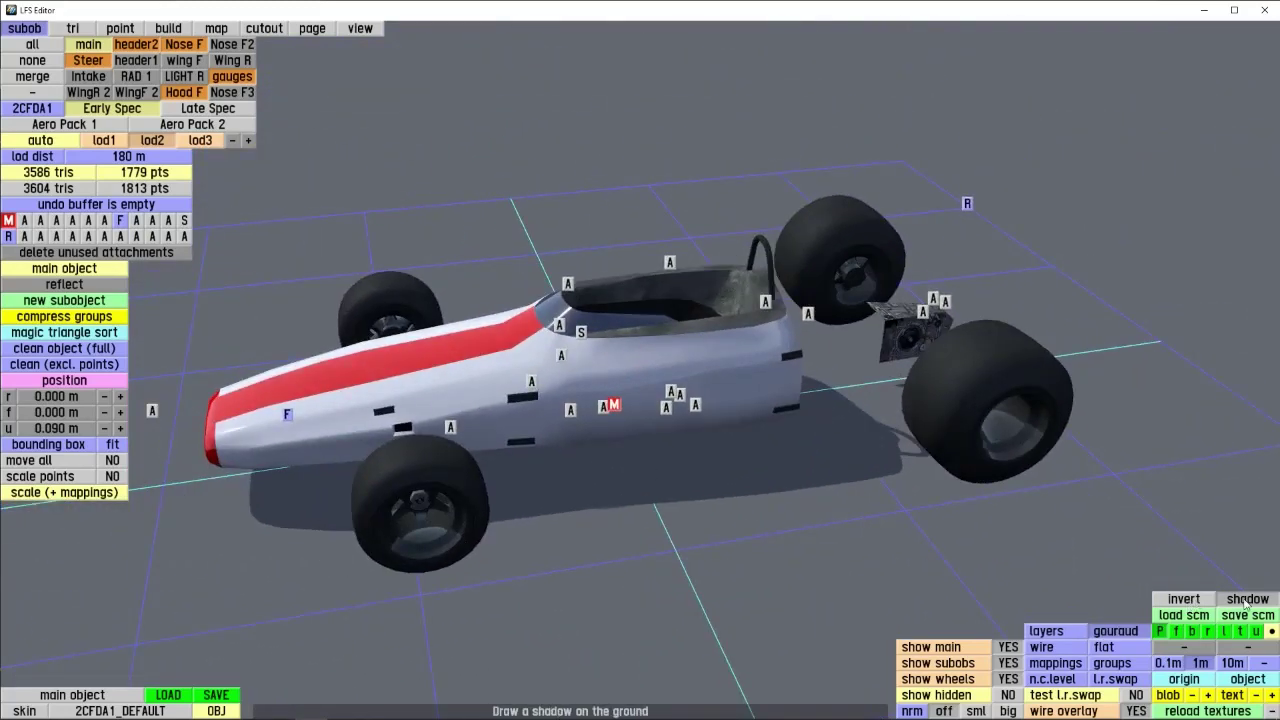
{"action": "right_click_drag", "start_coordinate": [757, 506], "coordinate": [227, 498]}
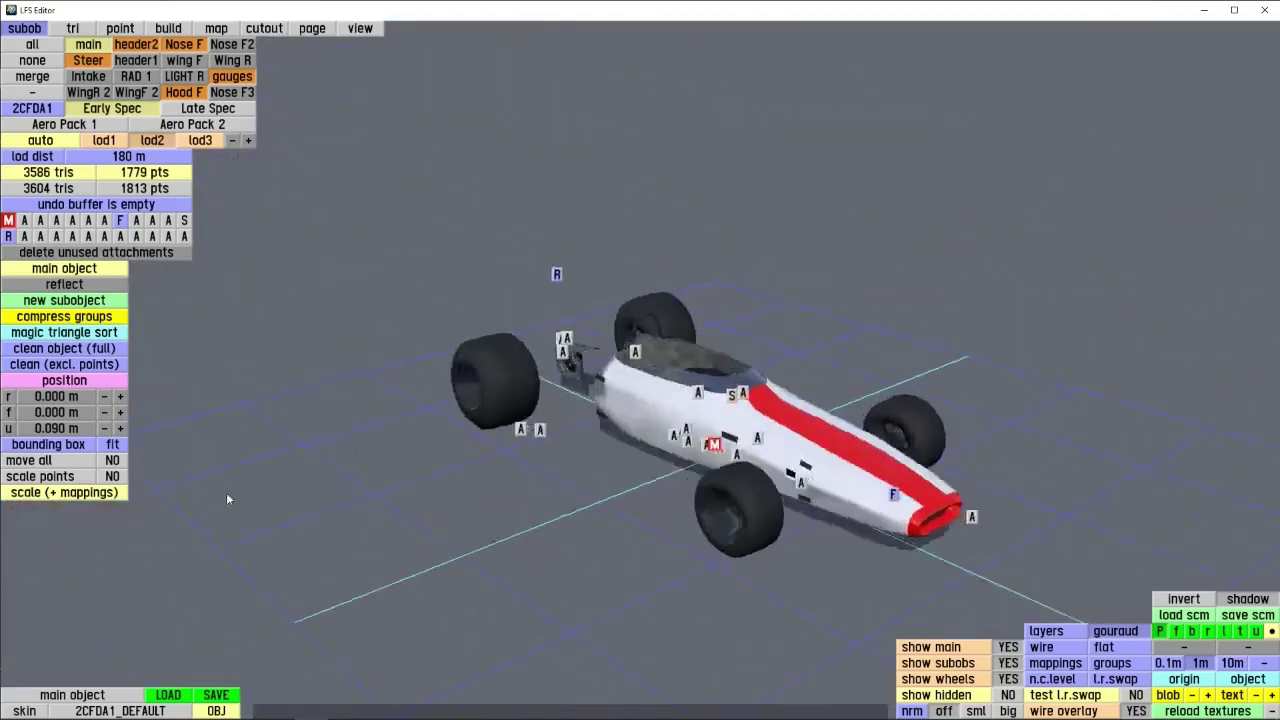
{"action": "right_click_drag", "start_coordinate": [892, 481], "coordinate": [673, 487]}
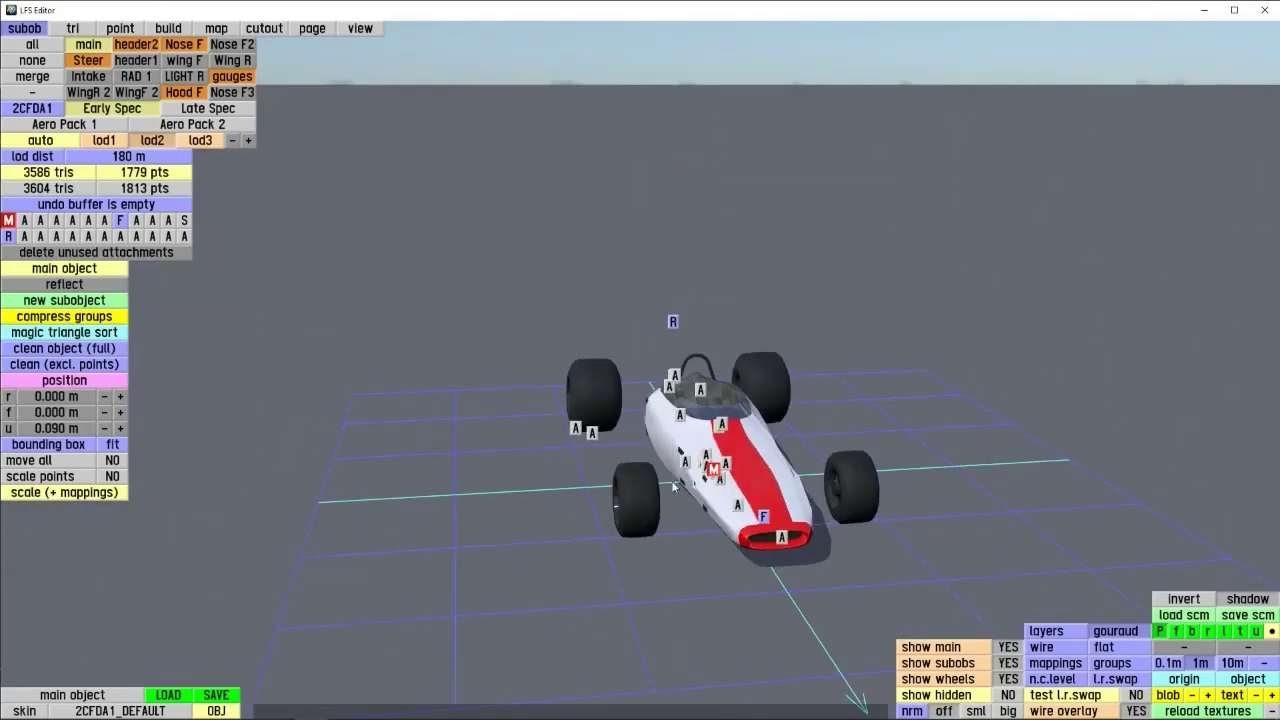
{"action": "right_click_drag", "start_coordinate": [379, 293], "coordinate": [606, 521]}
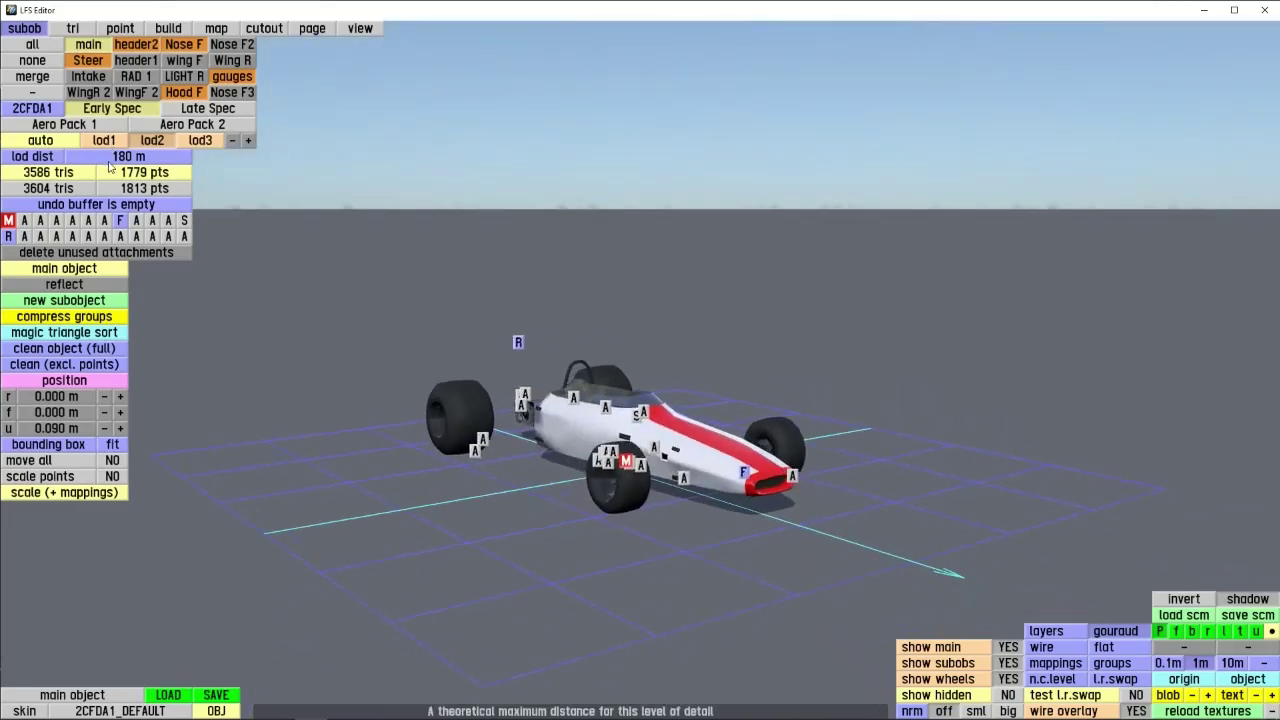
{"action": "scroll", "coordinate": [535, 443], "scroll_direction": "up", "scroll_amount": 5}
{"action": "right_click_drag", "start_coordinate": [535, 443], "coordinate": [444, 492]}
{"action": "scroll", "coordinate": [374, 398], "scroll_direction": "down", "scroll_amount": 4}
{"action": "scroll", "coordinate": [390, 419], "scroll_direction": "up", "scroll_amount": 4}
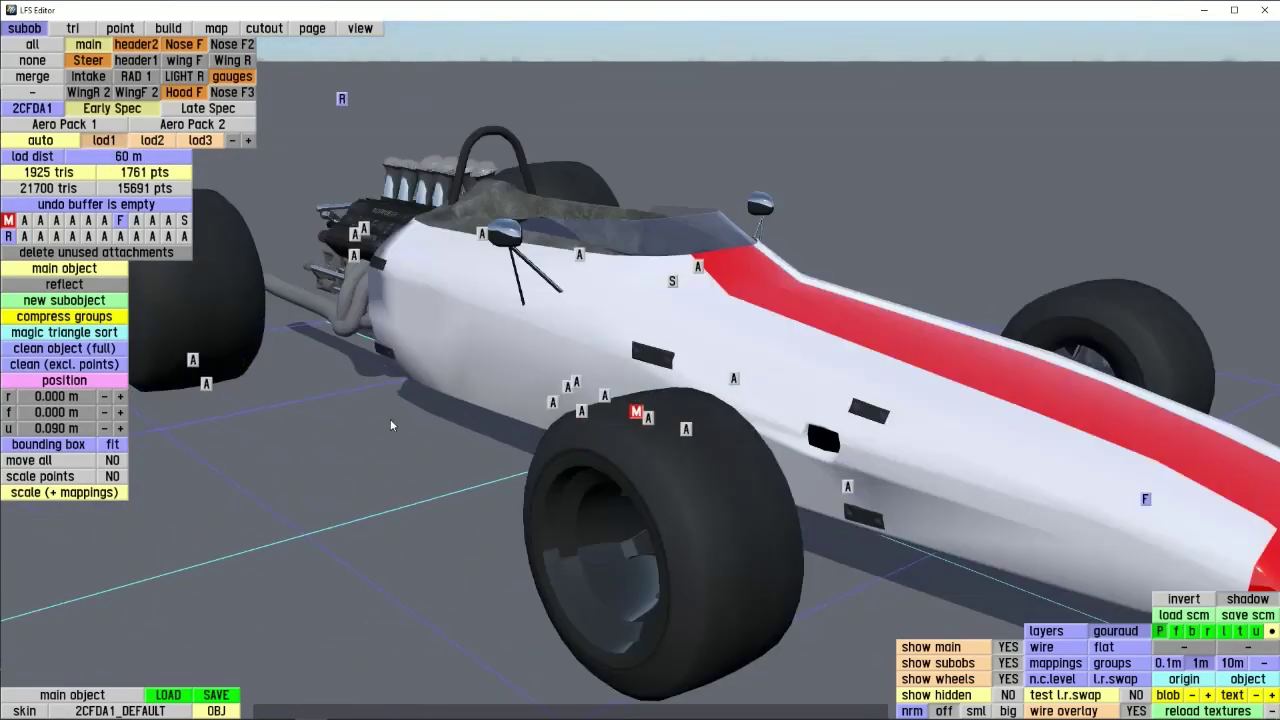
{"action": "right_click_drag", "start_coordinate": [390, 419], "coordinate": [339, 401]}
{"action": "scroll", "coordinate": [398, 422], "scroll_direction": "down", "scroll_amount": 4}
{"action": "right_click_drag", "start_coordinate": [459, 445], "coordinate": [465, 367]}
{"action": "left_click_drag", "start_coordinate": [459, 403], "coordinate": [369, 348]}
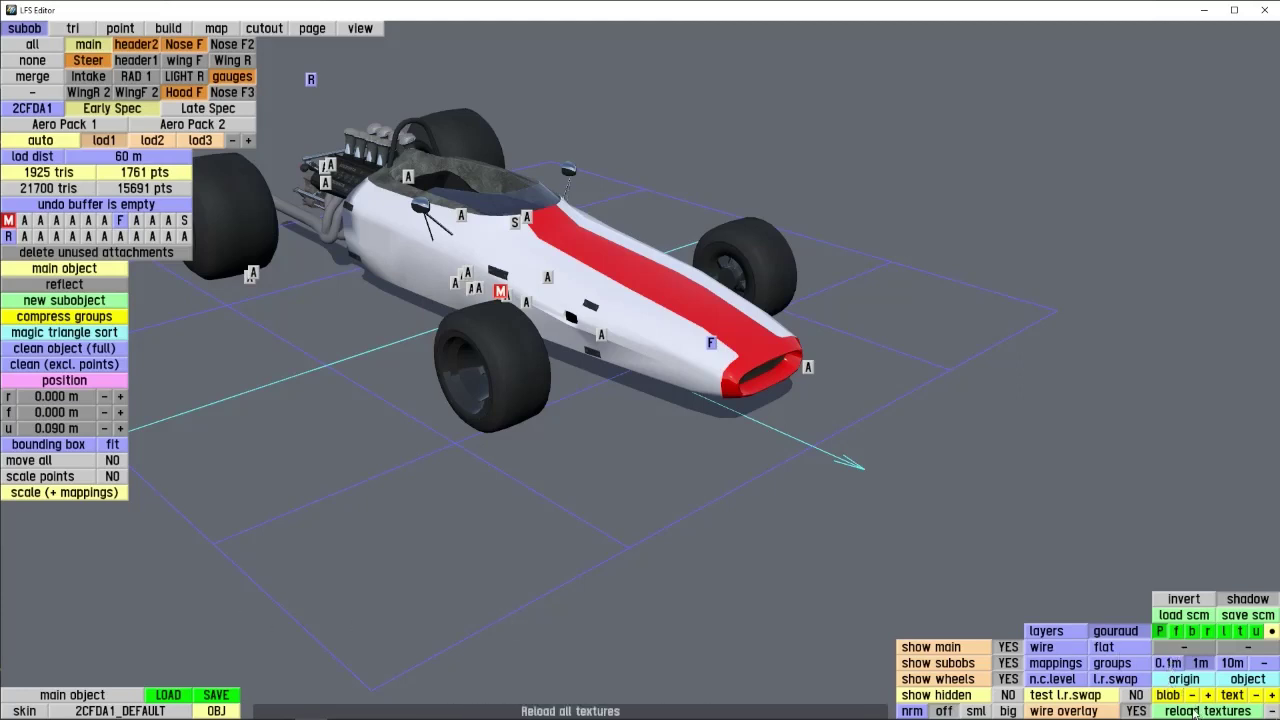
{"action": "left_click_drag", "start_coordinate": [551, 387], "coordinate": [681, 447]}
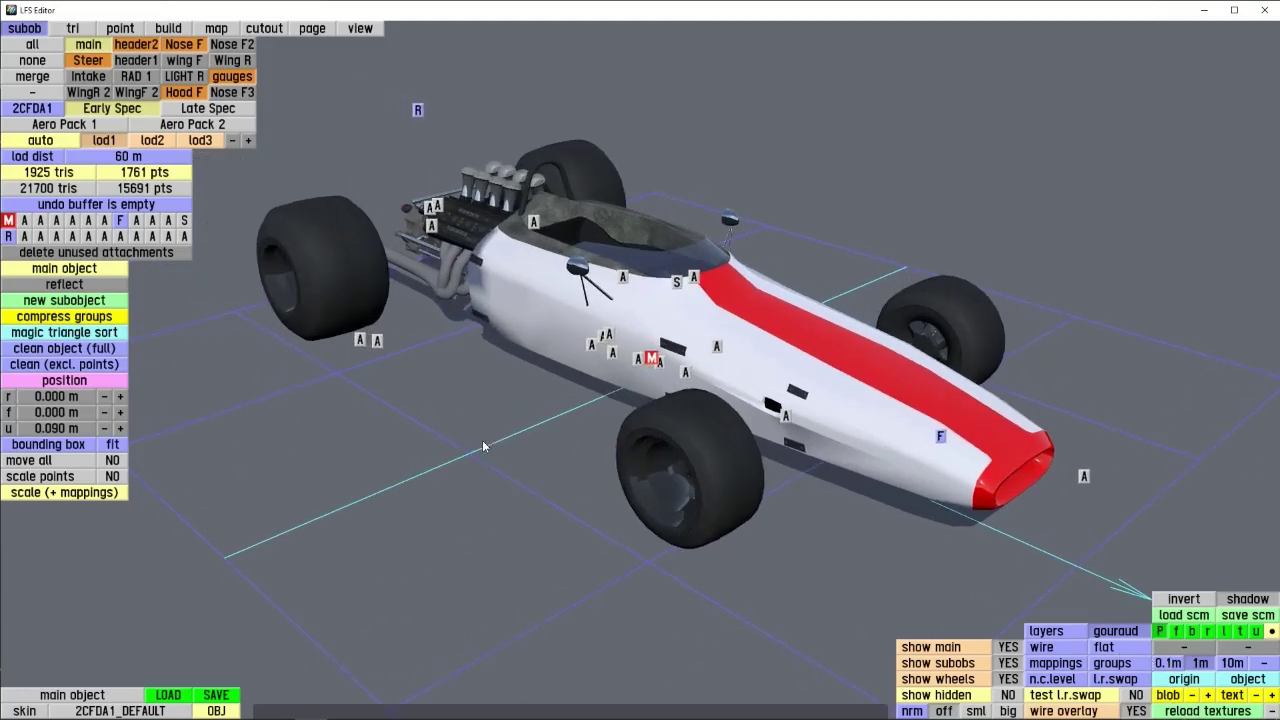
{"action": "left_click_drag", "start_coordinate": [483, 446], "coordinate": [495, 462]}
{"action": "left_click_drag", "start_coordinate": [912, 404], "coordinate": [807, 497]}
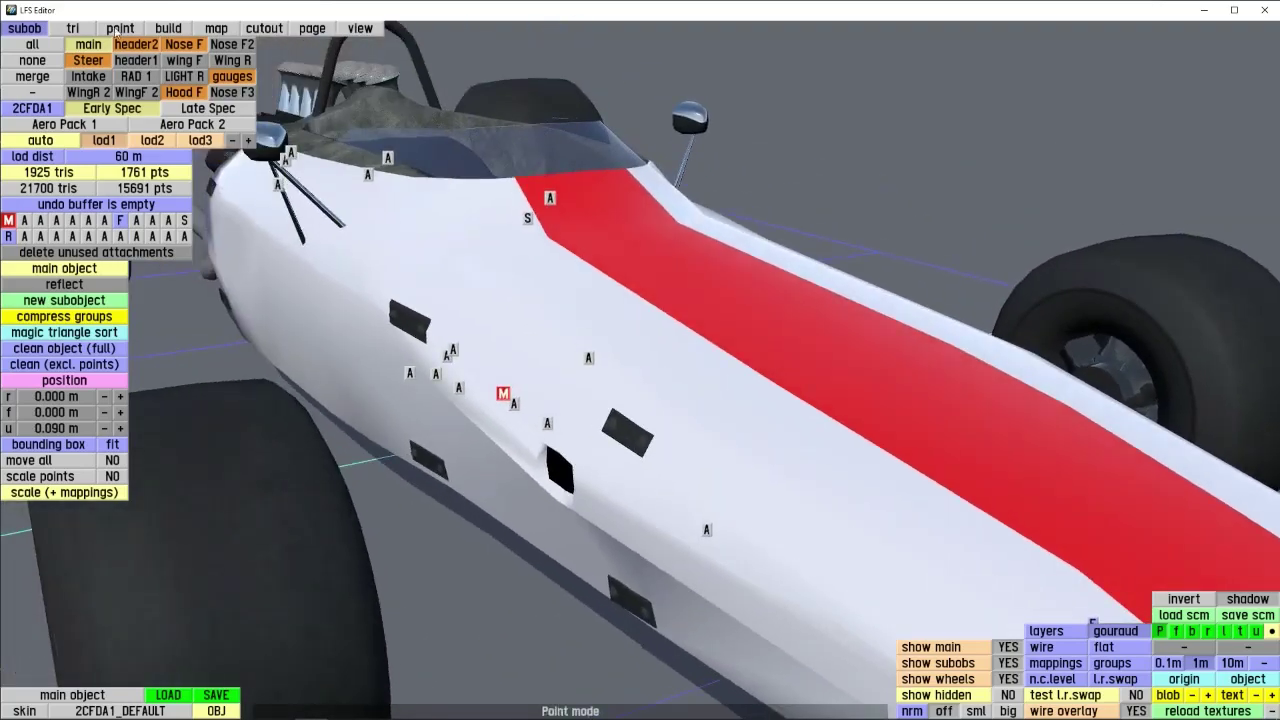
- Switch to triangle mode and examine the main object's triangle mesh on the nose and body
{"action": "left_click", "coordinate": [73, 29]}
{"action": "right_click_drag", "start_coordinate": [716, 362], "coordinate": [1126, 661]}
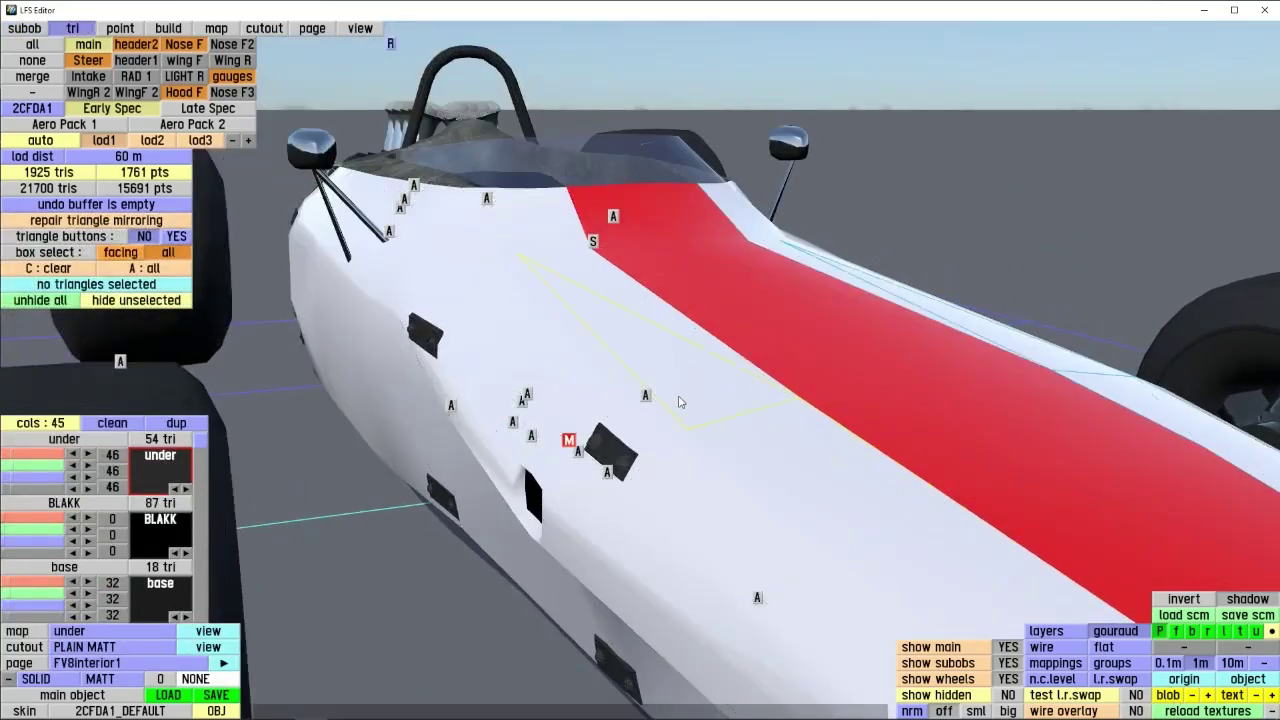
{"action": "right_click_drag", "start_coordinate": [680, 402], "coordinate": [752, 325]}
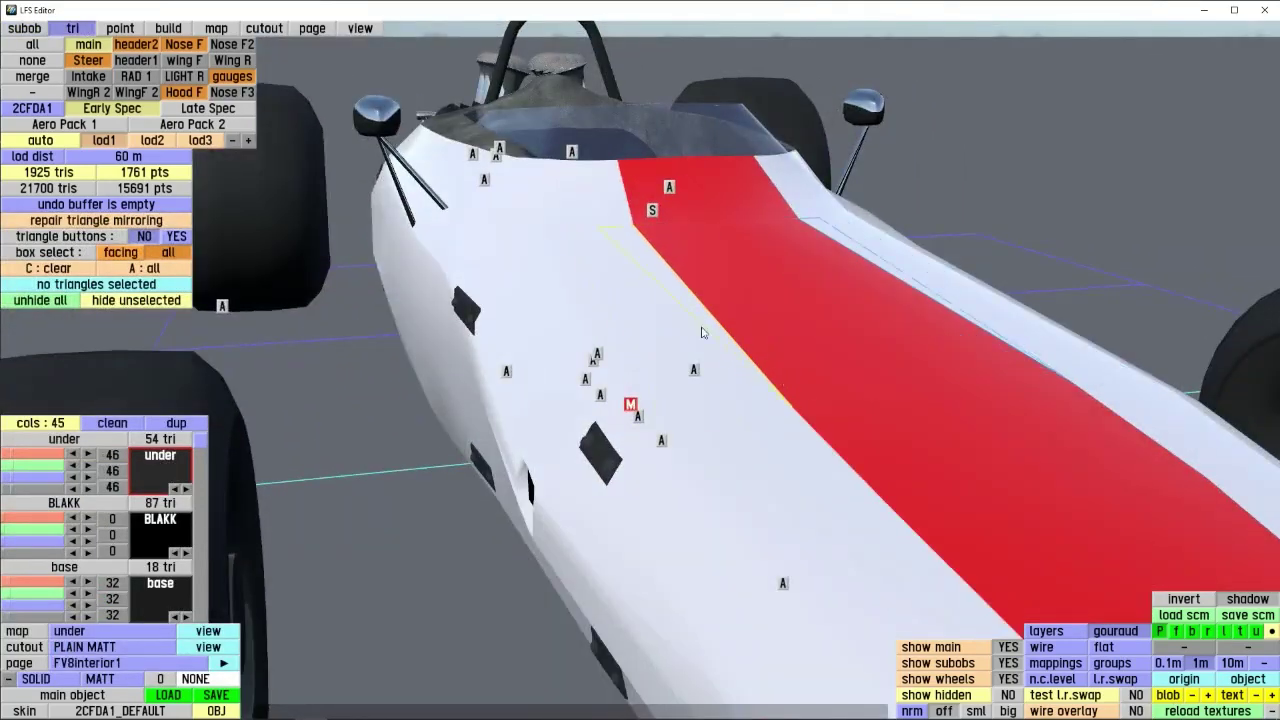
{"action": "right_click_drag", "start_coordinate": [722, 446], "coordinate": [760, 440]}
{"action": "scroll", "coordinate": [745, 437], "scroll_direction": "down", "scroll_amount": 5}
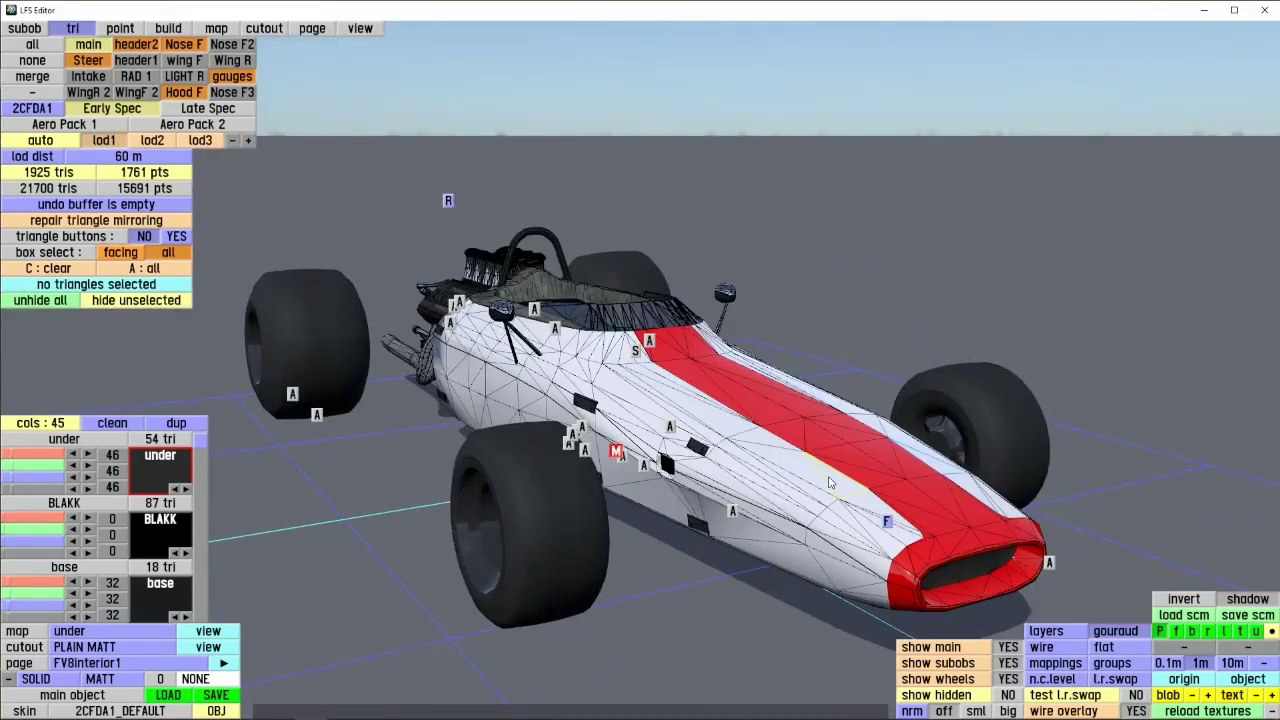
{"action": "right_click_drag", "start_coordinate": [811, 452], "coordinate": [1003, 333]}
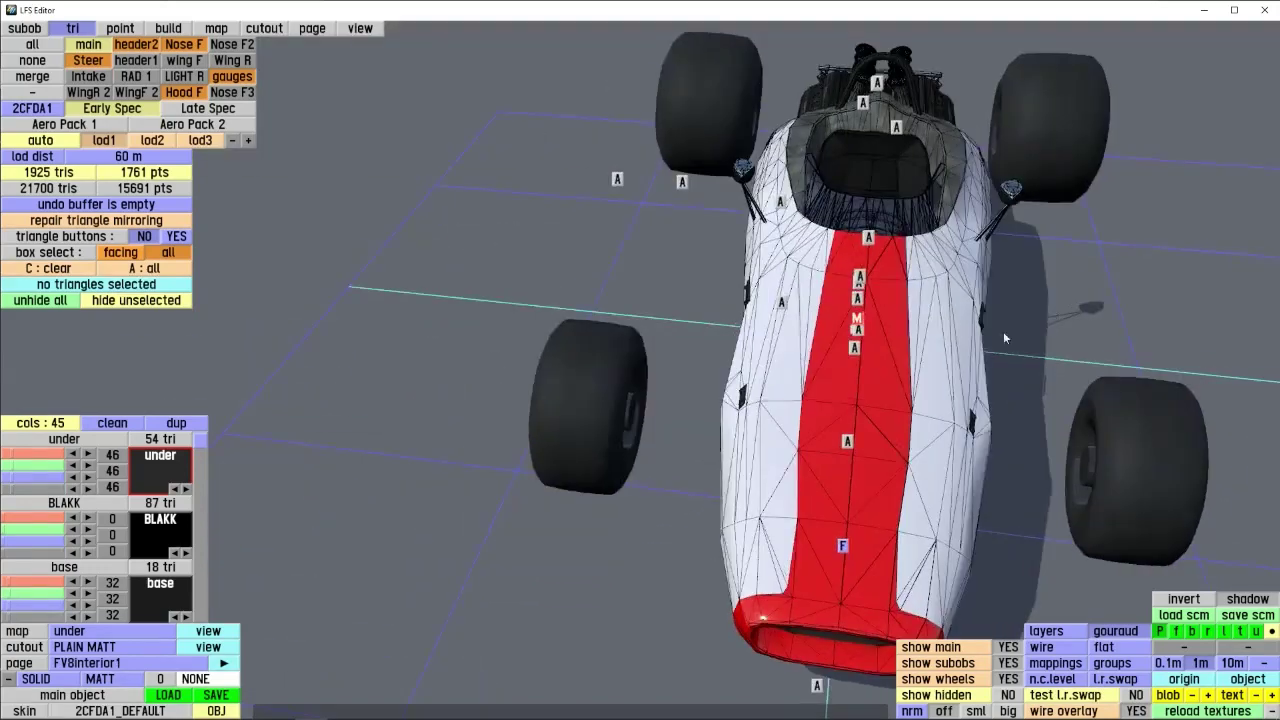
{"action": "scroll", "coordinate": [900, 382], "scroll_direction": "down", "scroll_amount": 3}
{"action": "right_click_drag", "start_coordinate": [872, 384], "coordinate": [754, 406]}
{"action": "scroll", "coordinate": [891, 397], "scroll_direction": "up", "scroll_amount": 3}
{"action": "right_click_drag", "start_coordinate": [891, 392], "coordinate": [600, 505]}
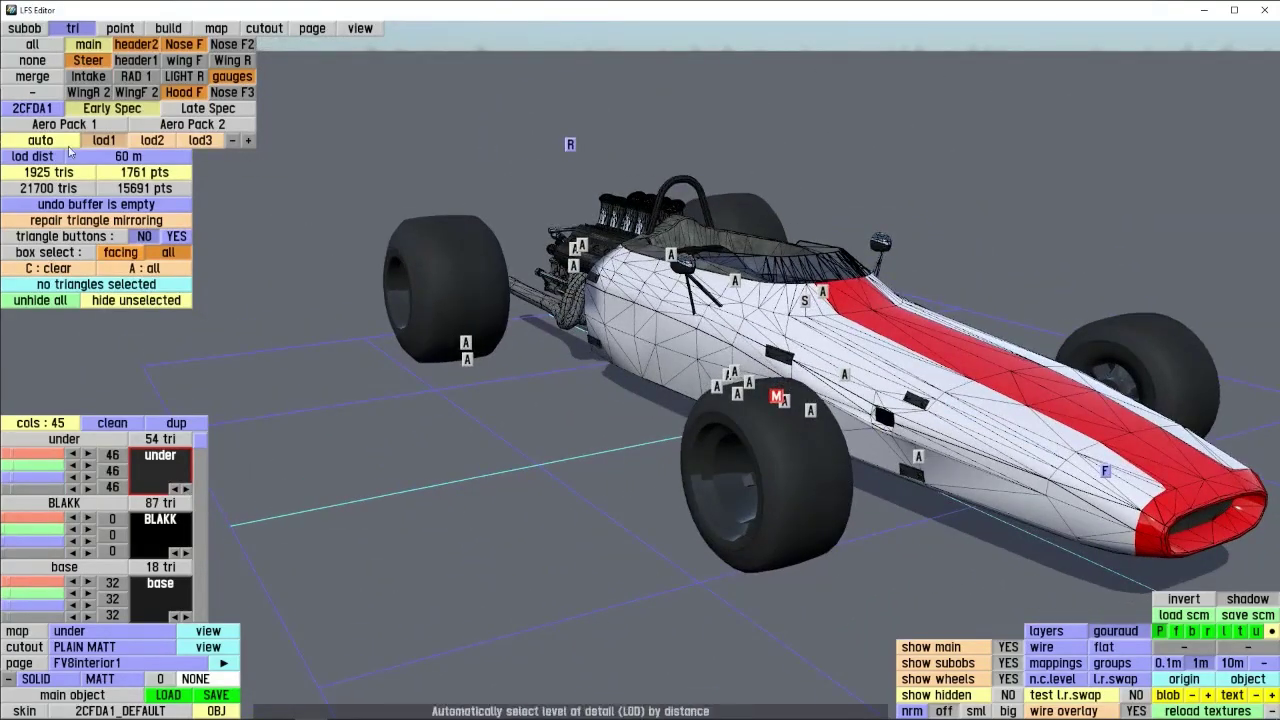
- Return to subobject mode and start reflecting the entire object, but decline the confirmation
{"action": "left_click", "coordinate": [27, 30]}
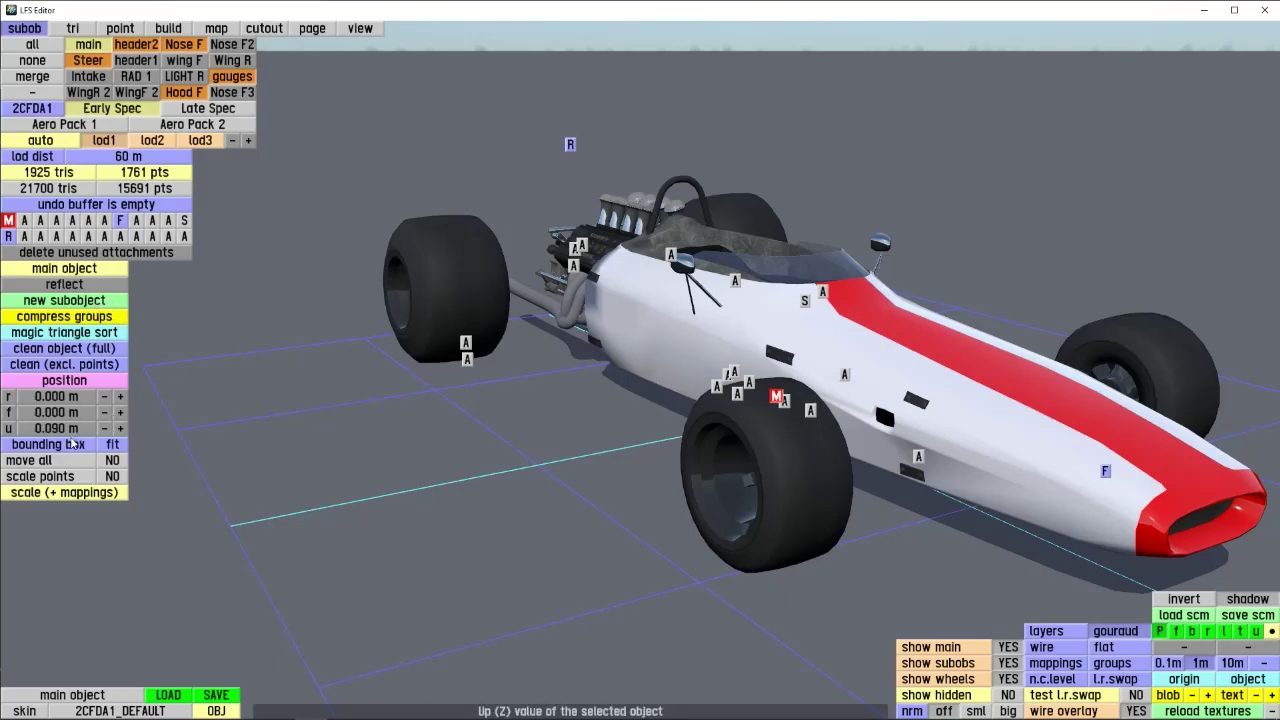
{"action": "right_click_drag", "start_coordinate": [330, 520], "coordinate": [566, 533]}
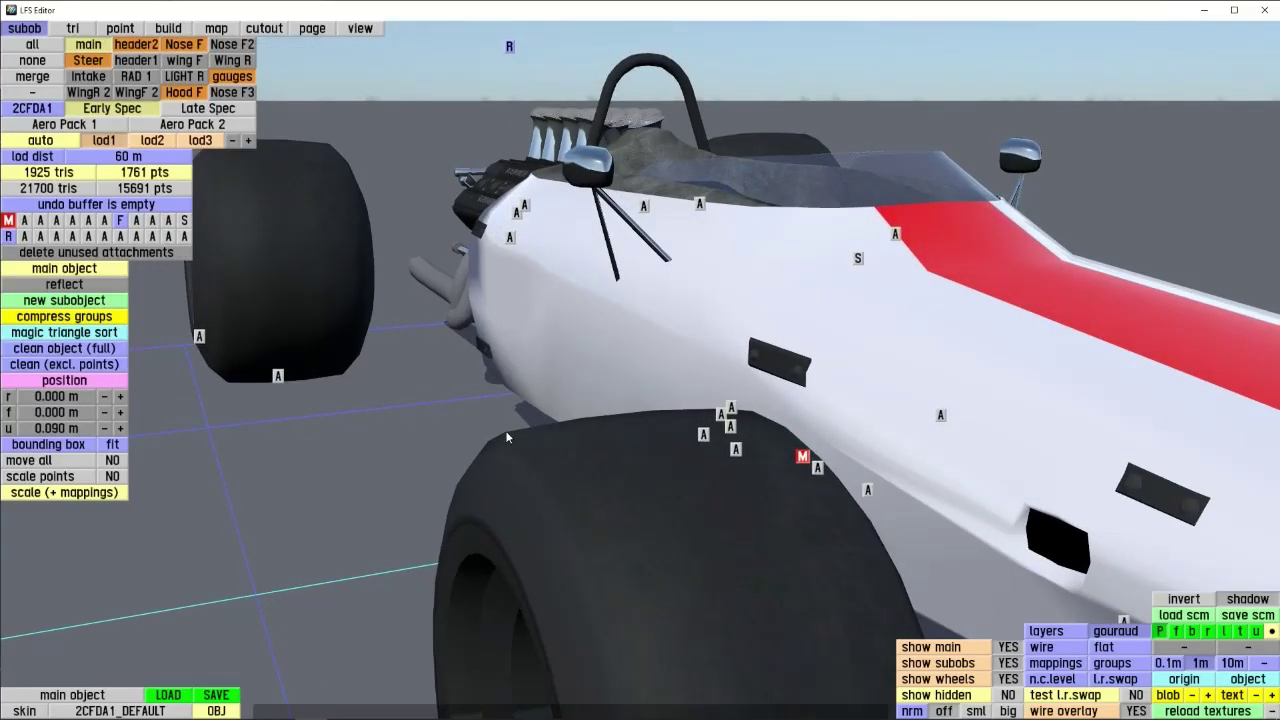
{"action": "right_click_drag", "start_coordinate": [510, 437], "coordinate": [365, 333]}
{"action": "left_click", "coordinate": [61, 285]}
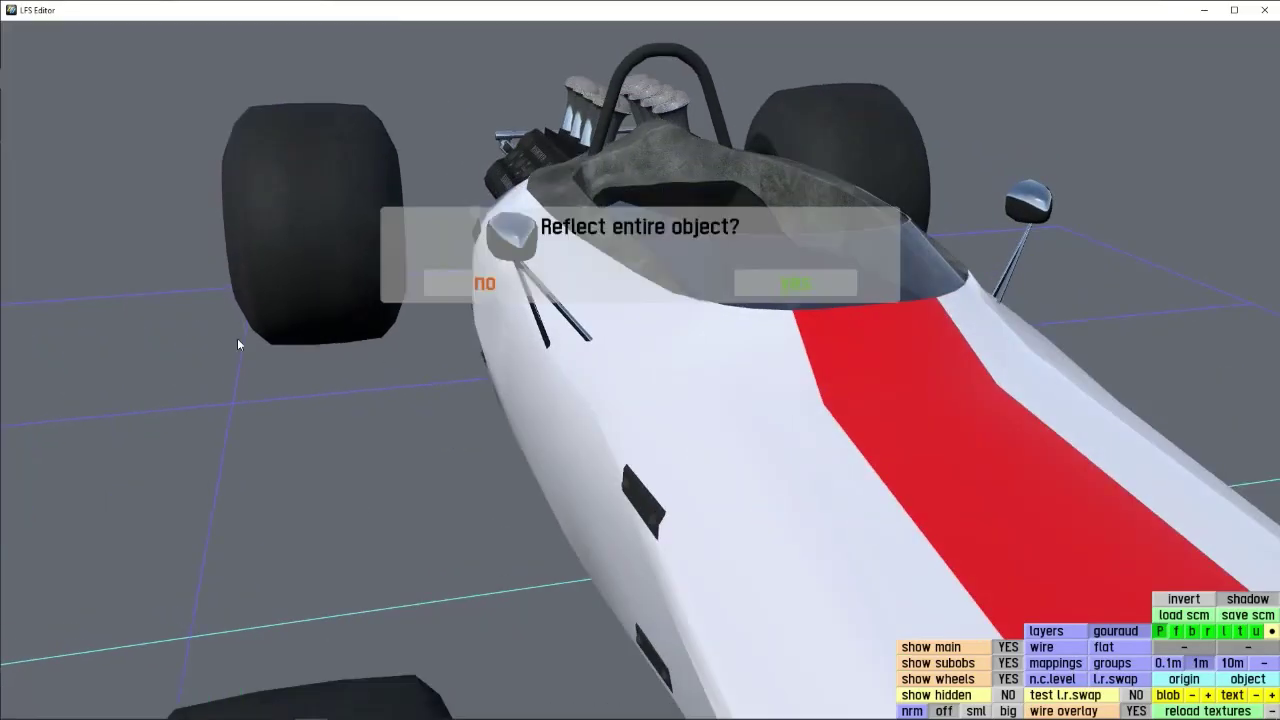
{"action": "left_click", "coordinate": [474, 291]}
- Reflect the entire object and reflect it back with the car viewed from the front
{"action": "scroll", "coordinate": [384, 412], "scroll_direction": "down", "scroll_amount": 5}
{"action": "right_click_drag", "start_coordinate": [384, 412], "coordinate": [450, 420]}
{"action": "left_click", "coordinate": [101, 282]}
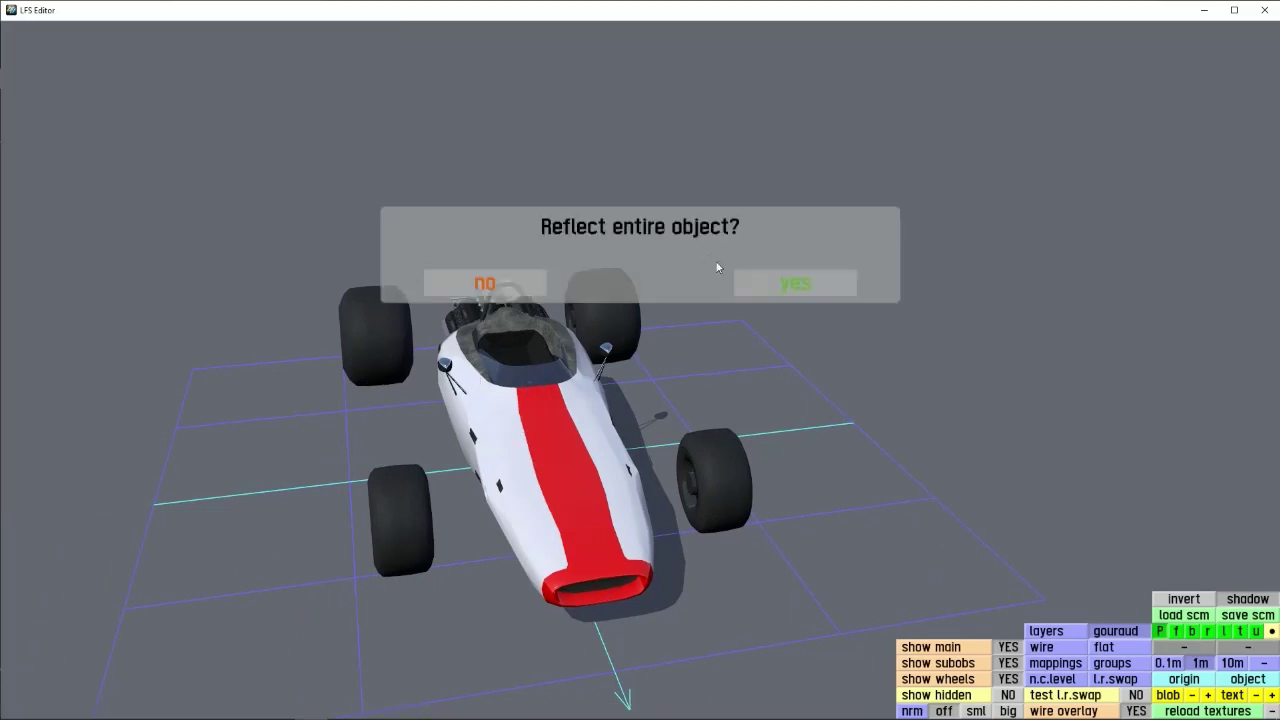
{"action": "left_click", "coordinate": [760, 283]}
{"action": "scroll", "coordinate": [565, 320], "scroll_direction": "up", "scroll_amount": 5}
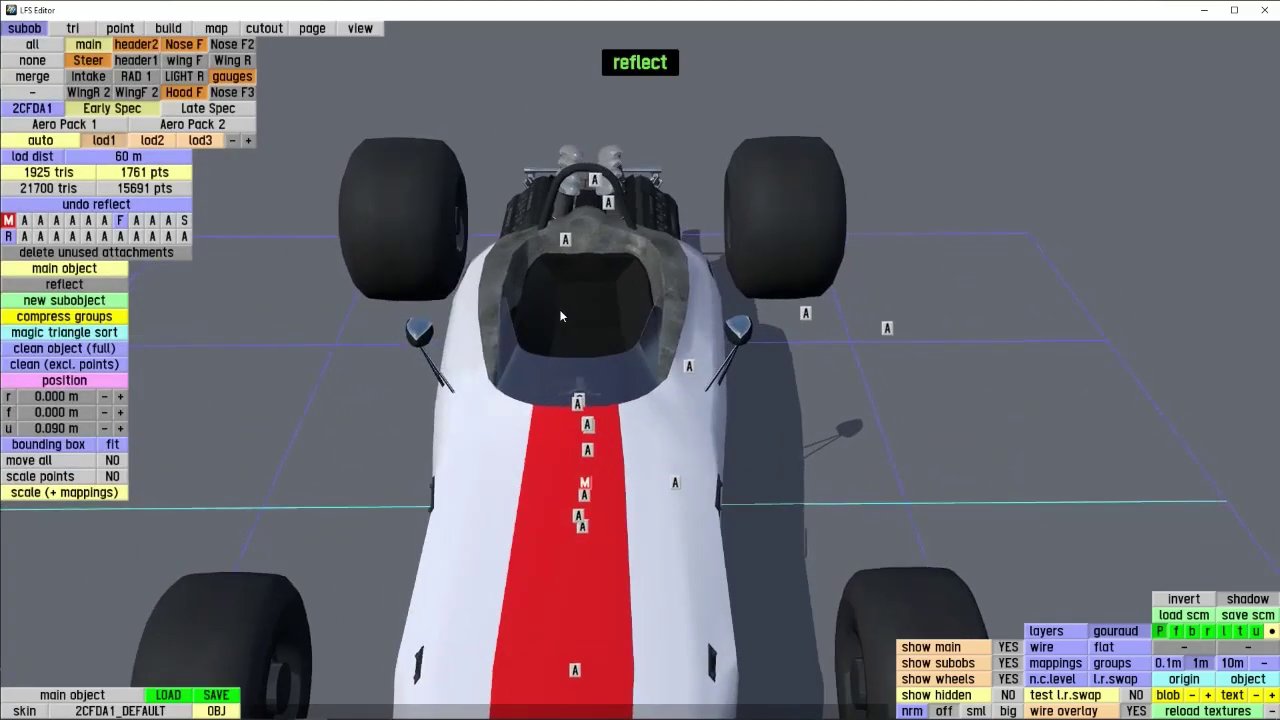
{"action": "left_click", "coordinate": [98, 286]}
{"action": "left_click", "coordinate": [769, 286]}
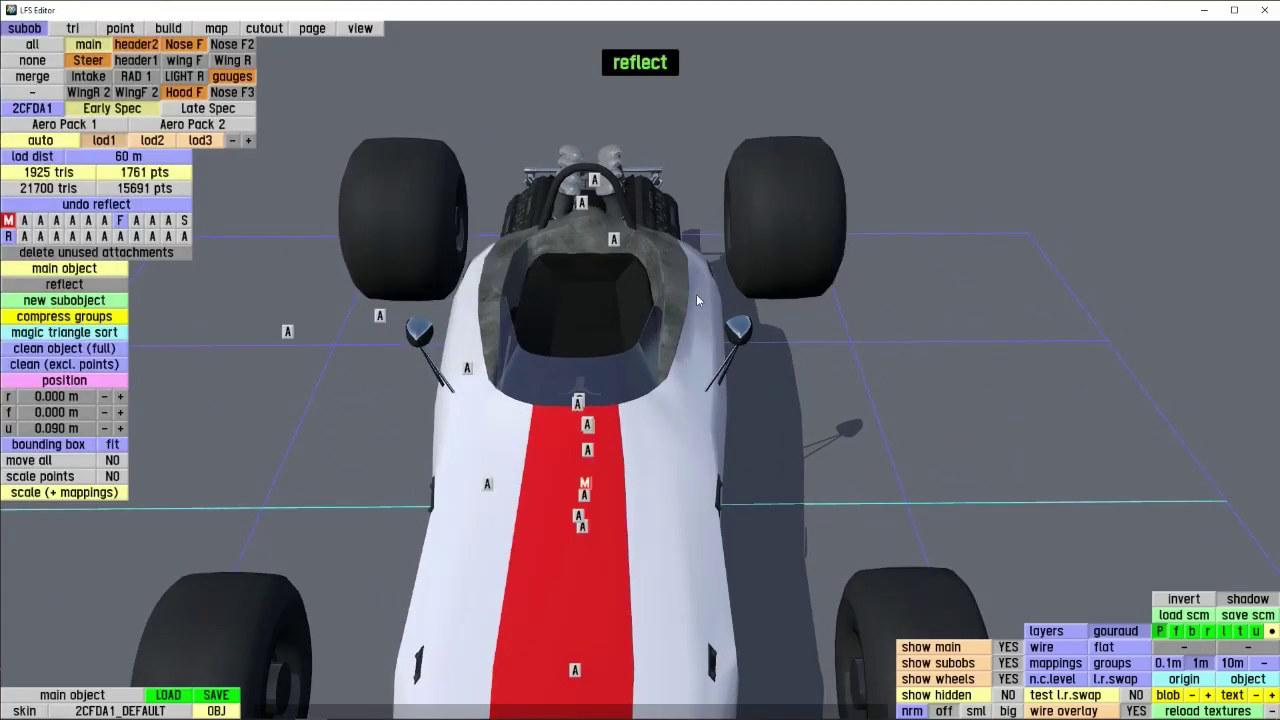
- Reflect the entire object and reflect it back with the cockpit and steering wheel in view
{"action": "right_click_drag", "start_coordinate": [685, 275], "coordinate": [489, 378]}
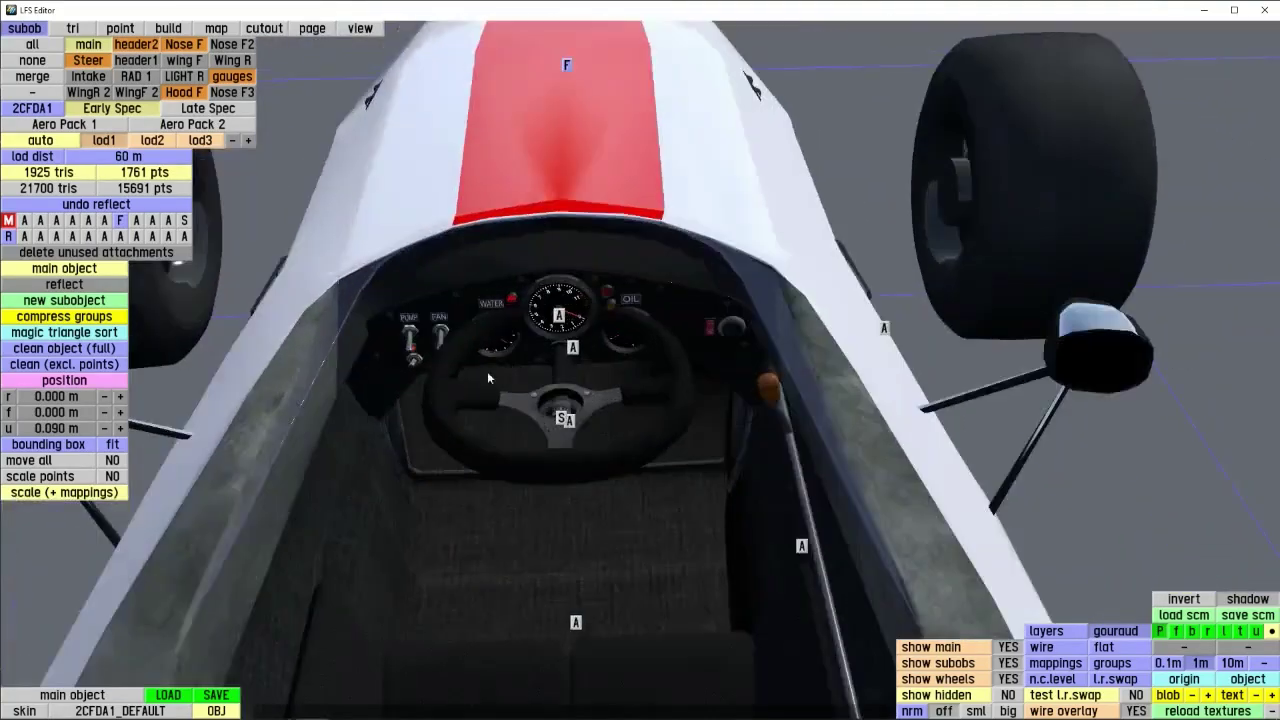
{"action": "left_click", "coordinate": [103, 283]}
{"action": "left_click", "coordinate": [767, 279]}
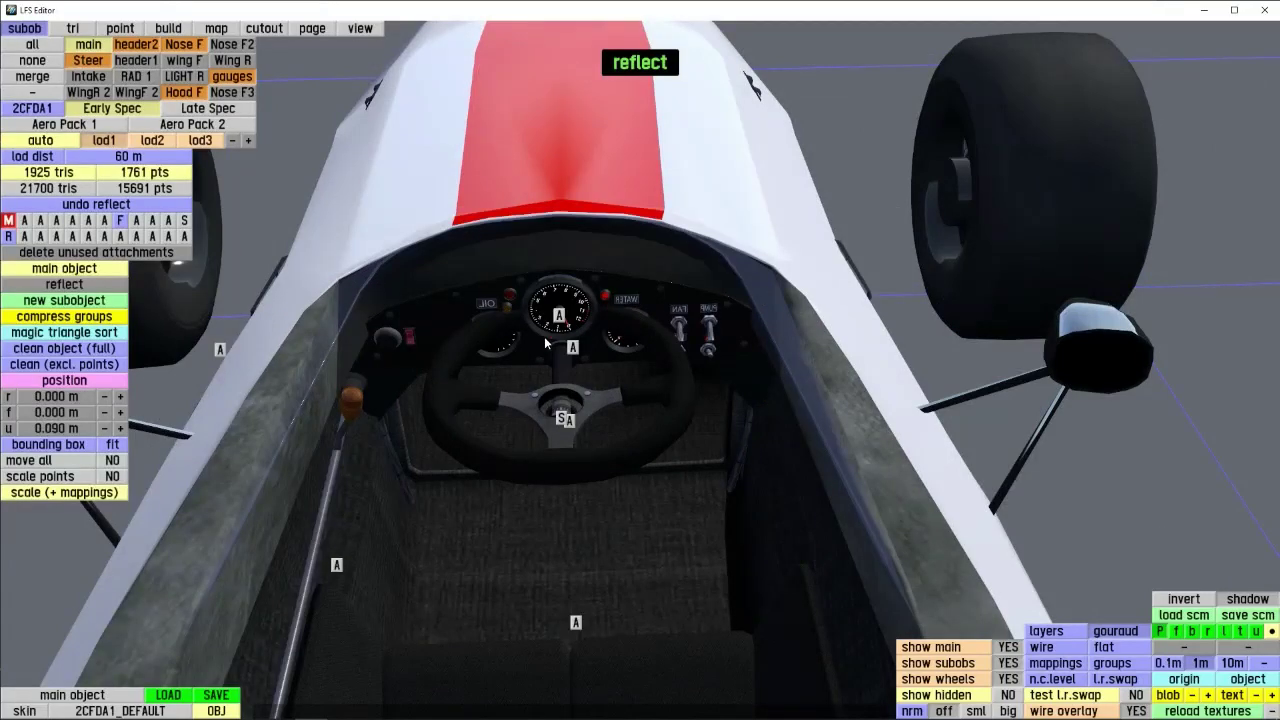
{"action": "right_click_drag", "start_coordinate": [545, 343], "coordinate": [680, 360]}
{"action": "scroll", "coordinate": [664, 375], "scroll_direction": "up", "scroll_amount": 3}
{"action": "left_click", "coordinate": [103, 284]}
{"action": "left_click", "coordinate": [810, 287]}
{"action": "right_click_drag", "start_coordinate": [810, 287], "coordinate": [702, 316]}
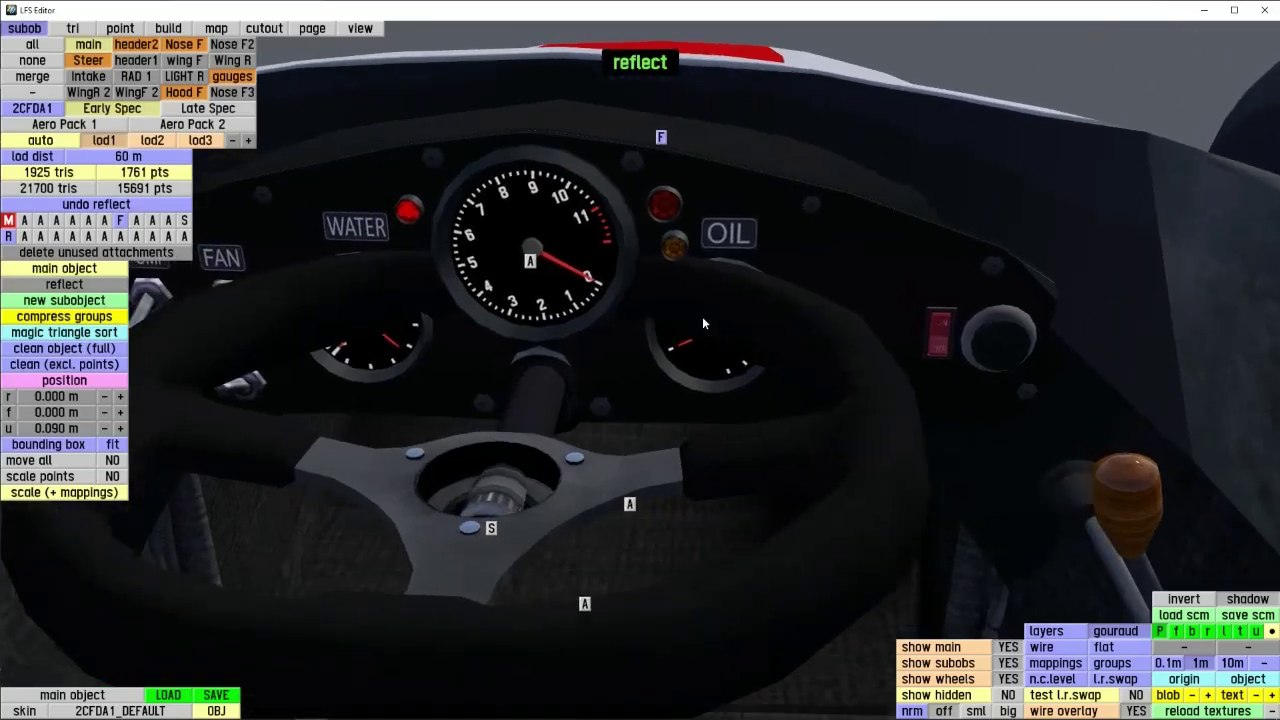
- Reflect the object again with the dashboard gauges in close-up, reverse the reflection, and return to an exterior view
{"action": "left_click", "coordinate": [108, 289]}
{"action": "left_click", "coordinate": [855, 280]}
{"action": "left_click", "coordinate": [102, 287]}
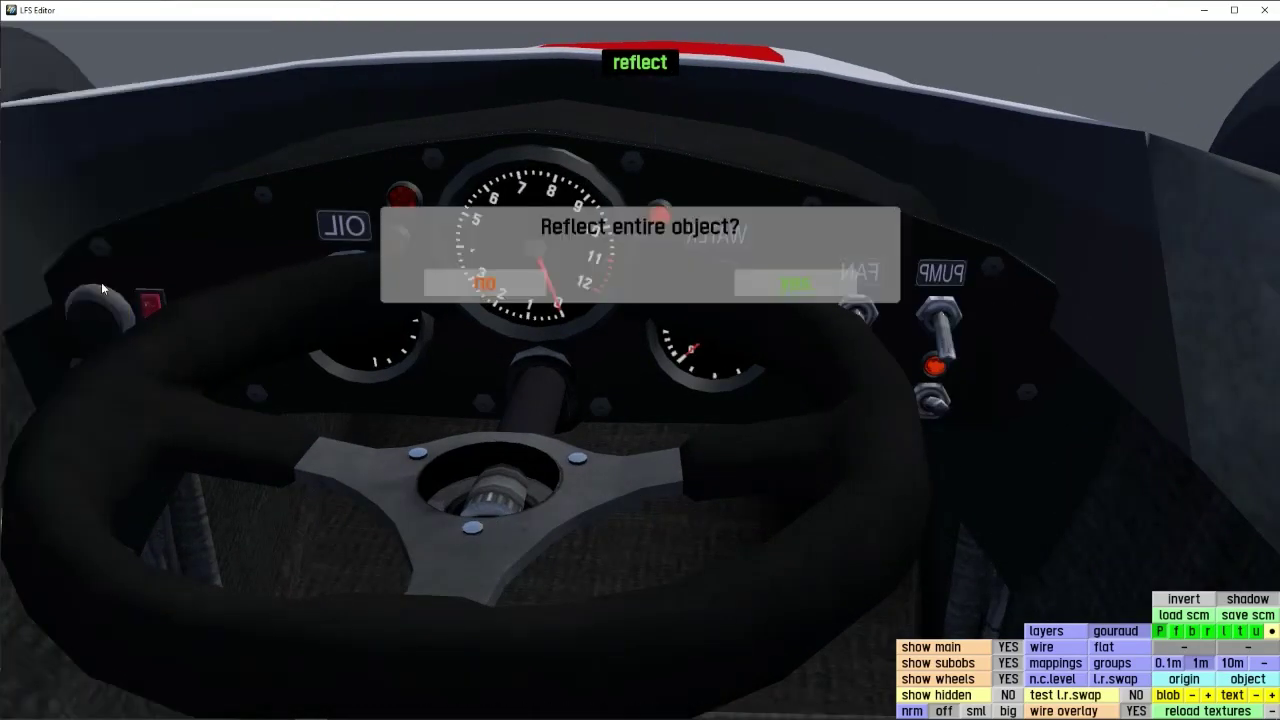
{"action": "left_click", "coordinate": [803, 283]}
{"action": "scroll", "coordinate": [687, 313], "scroll_direction": "down", "scroll_amount": 2}
{"action": "right_click_drag", "start_coordinate": [687, 313], "coordinate": [697, 470]}
{"action": "scroll", "coordinate": [580, 314], "scroll_direction": "down", "scroll_amount": 3}
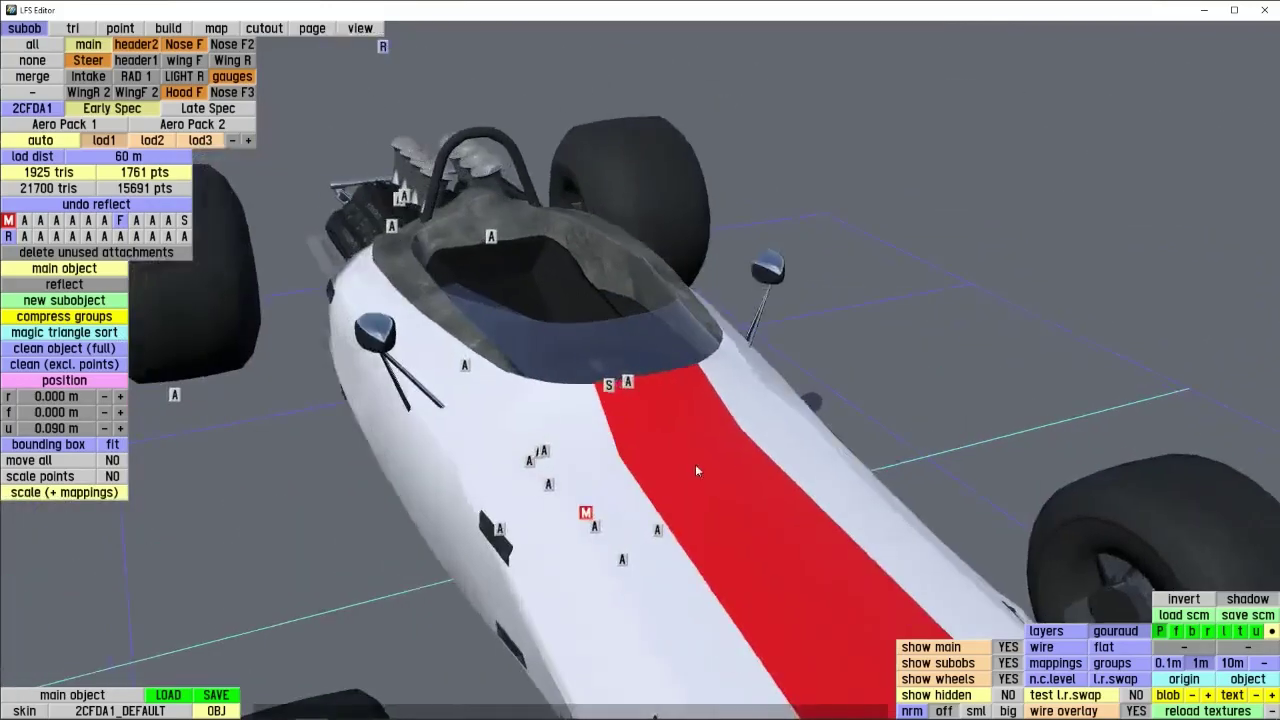
- Clean the main object excluding points and inspect the car body
{"action": "left_click", "coordinate": [86, 368]}
{"action": "right_click_drag", "start_coordinate": [170, 425], "coordinate": [613, 402]}
{"action": "scroll", "coordinate": [314, 410], "scroll_direction": "down", "scroll_amount": 3}
{"action": "scroll", "coordinate": [417, 434], "scroll_direction": "up", "scroll_amount": 3}
{"action": "scroll", "coordinate": [613, 438], "scroll_direction": "up", "scroll_amount": 3}
{"action": "right_click_drag", "start_coordinate": [476, 374], "coordinate": [400, 300]}
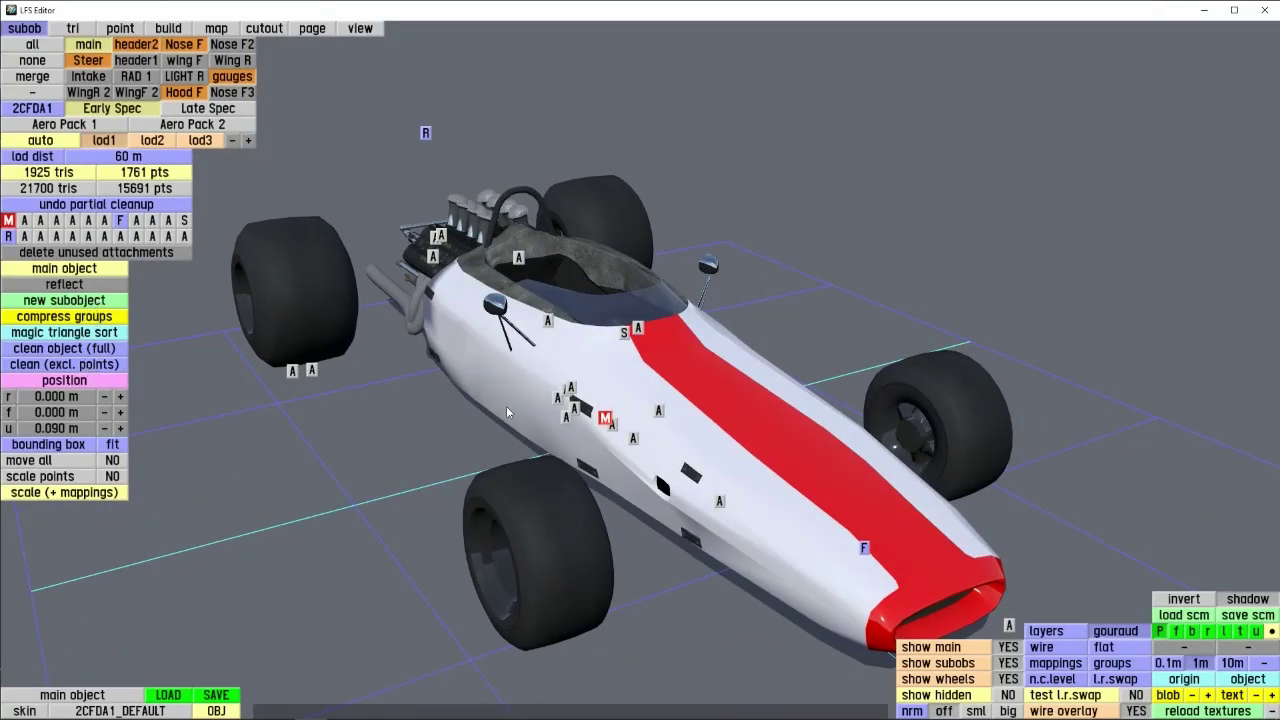
- View the available main object types and close the list without changing the type
{"action": "right_click_drag", "start_coordinate": [506, 406], "coordinate": [155, 281]}
{"action": "left_click", "coordinate": [90, 268]}
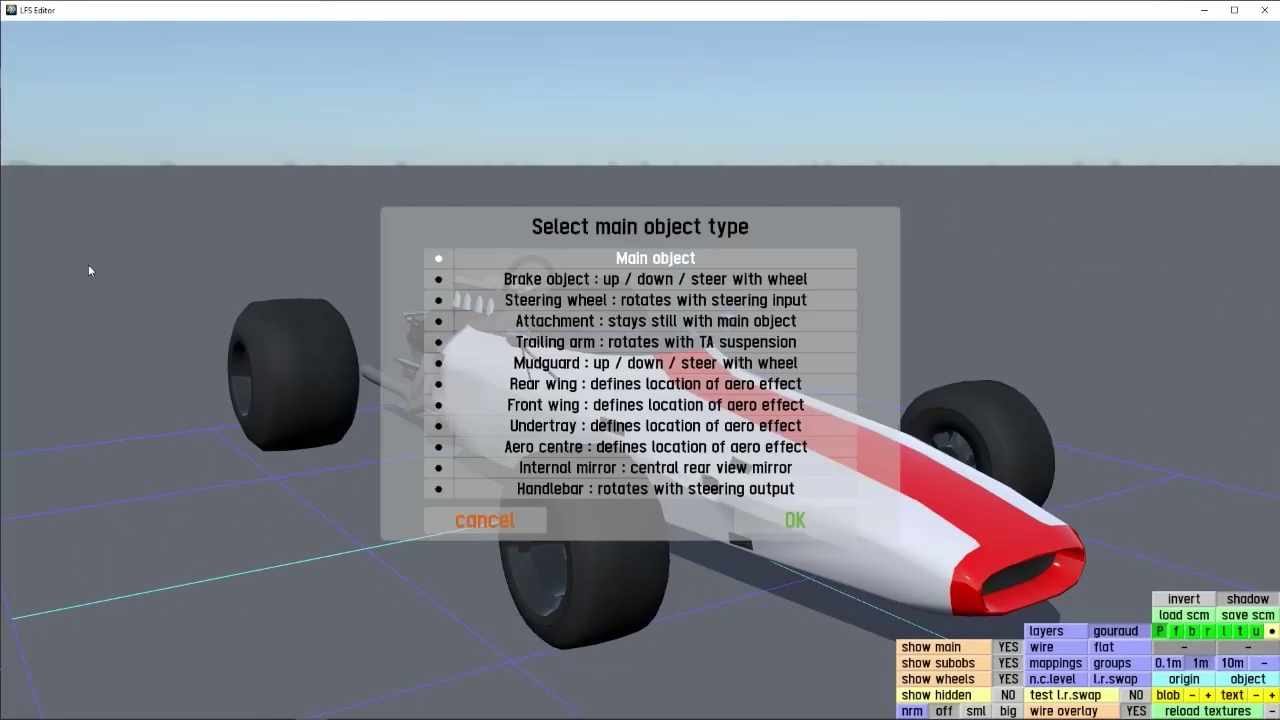
{"action": "left_click", "coordinate": [526, 522]}
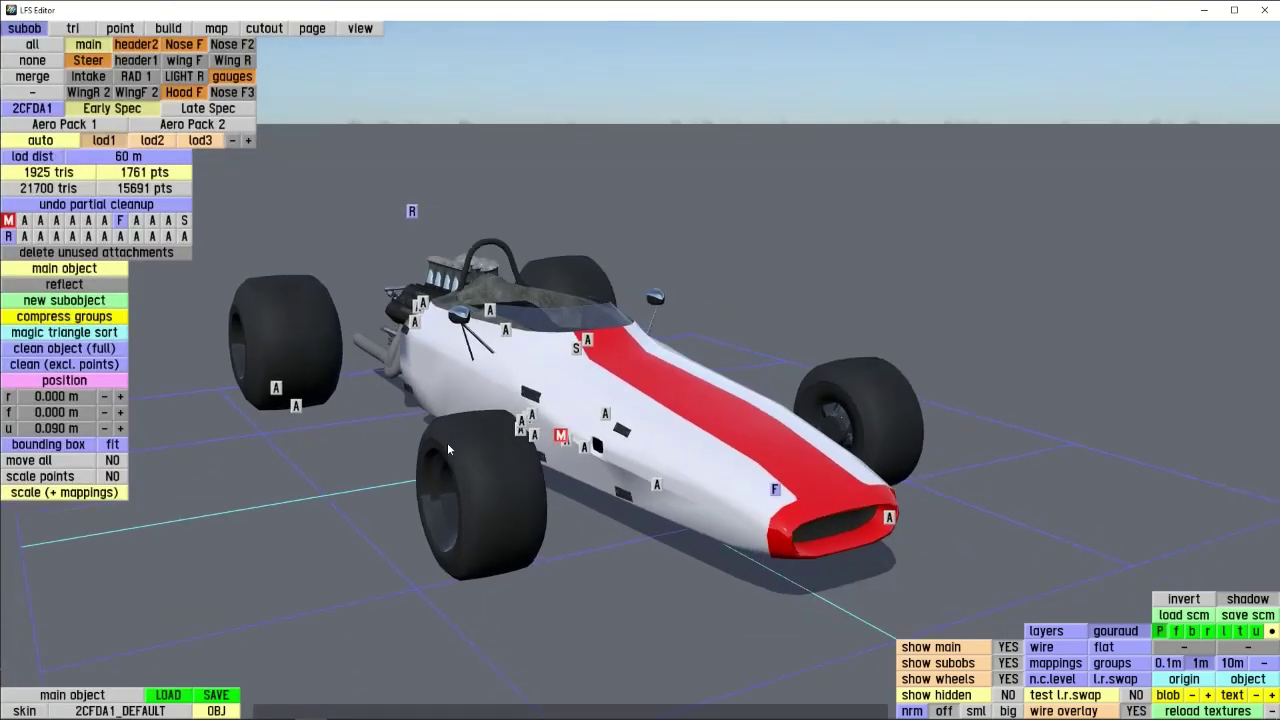
- Select all of the car body's triangles in triangle mode, inspect them, and return to subobject mode
{"action": "scroll", "coordinate": [447, 442], "scroll_direction": "up", "scroll_amount": 5}
{"action": "scroll", "coordinate": [600, 403], "scroll_direction": "down", "scroll_amount": 5}
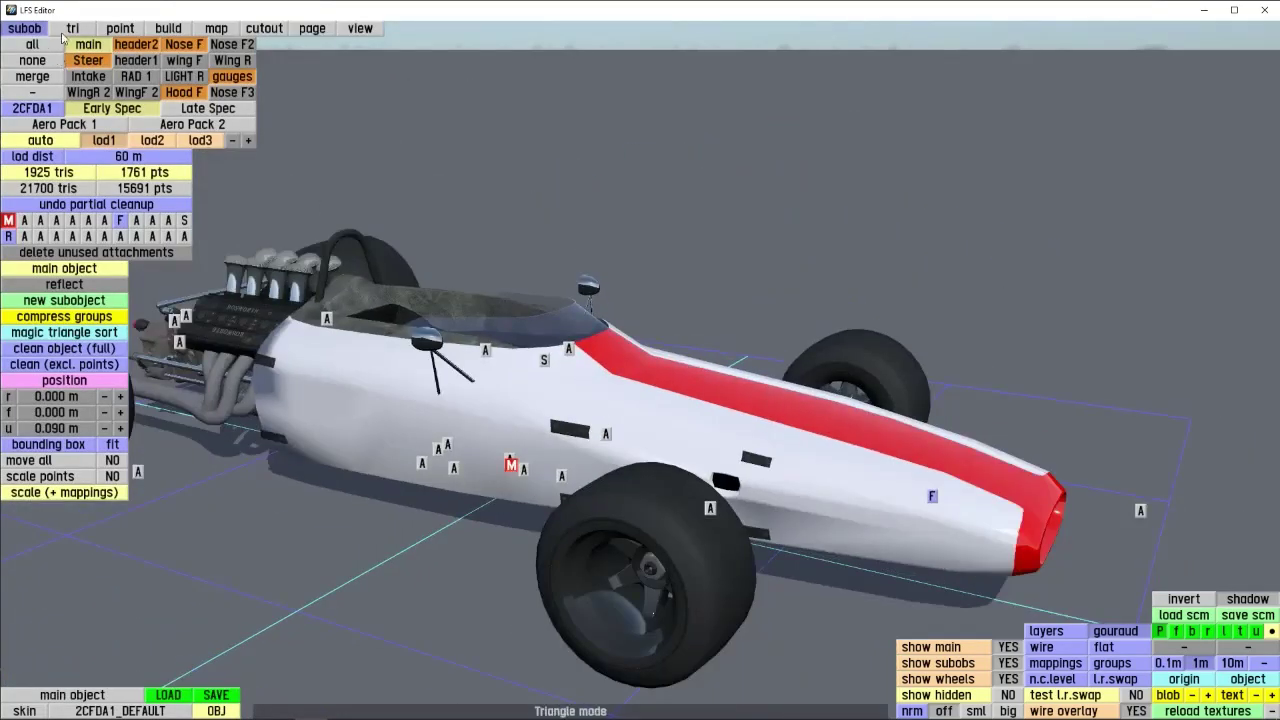
{"action": "left_click", "coordinate": [73, 30]}
{"action": "key", "text": "a"}
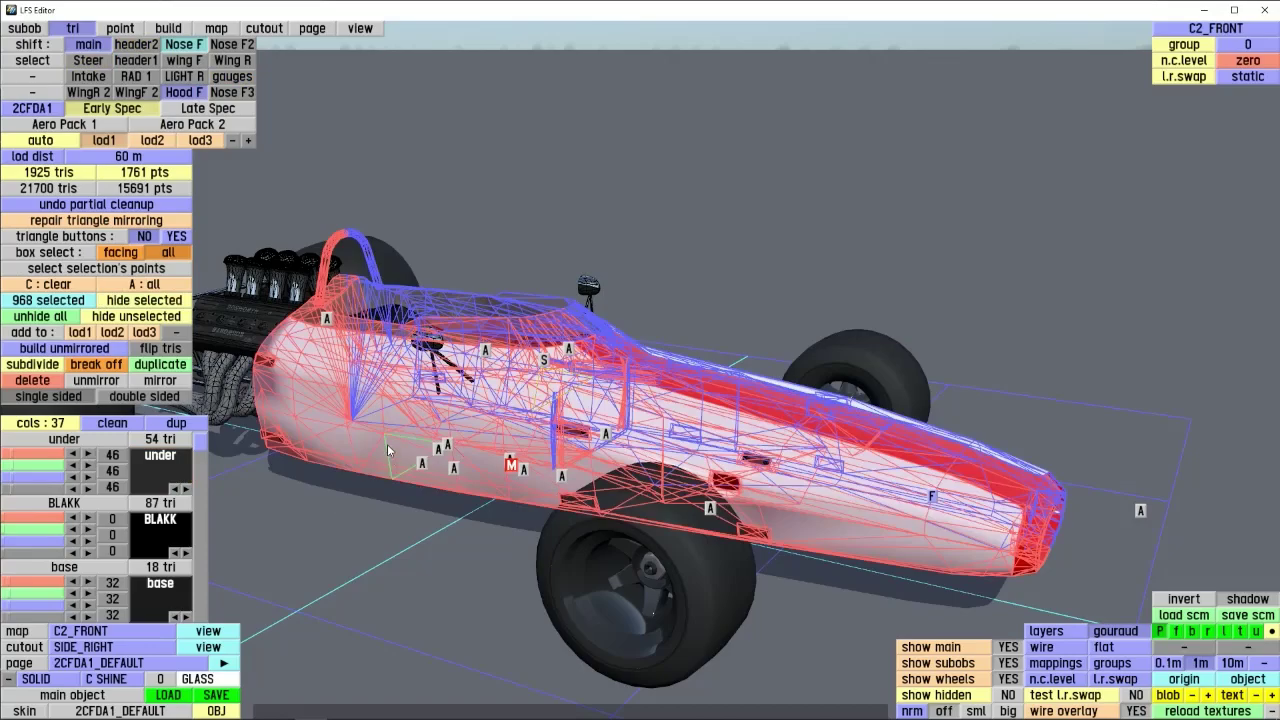
{"action": "right_click_drag", "start_coordinate": [553, 400], "coordinate": [757, 446]}
{"action": "left_click", "coordinate": [30, 32]}
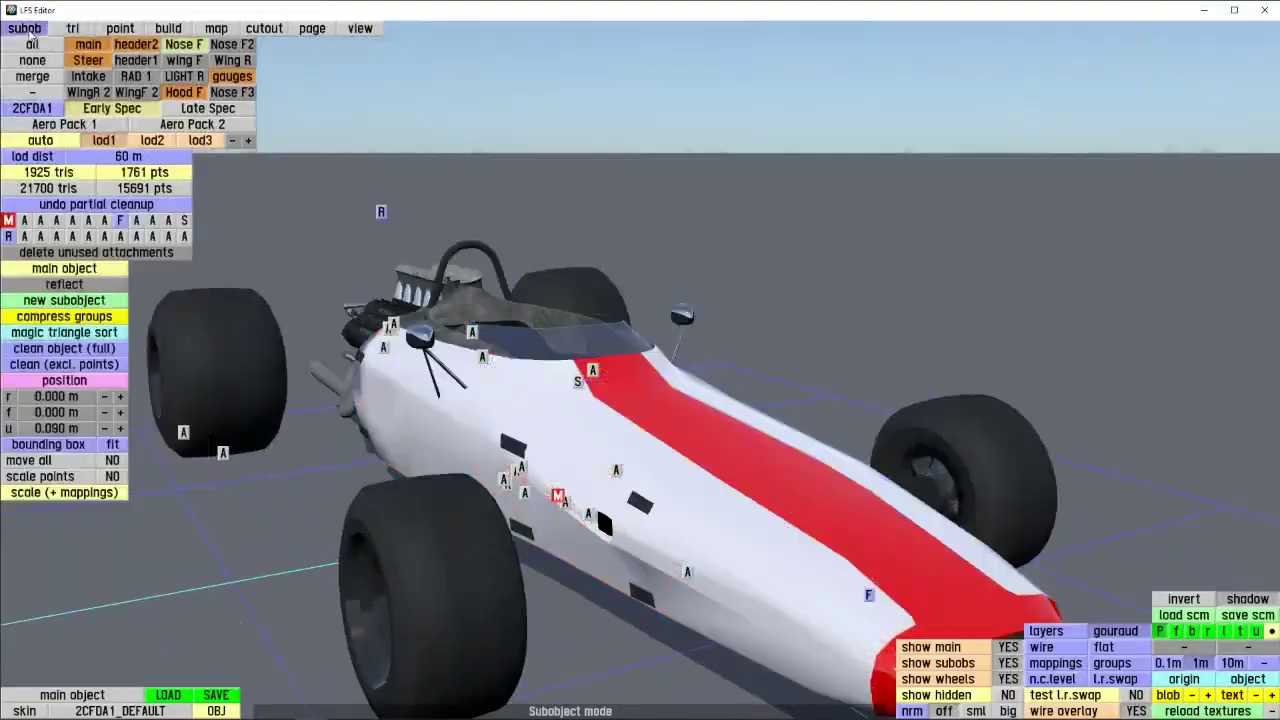
- Select the first attachment subobject after the main object and inspect the car around it
{"action": "right_click_drag", "start_coordinate": [480, 482], "coordinate": [436, 453]}
{"action": "right_click_drag", "start_coordinate": [266, 343], "coordinate": [456, 399]}
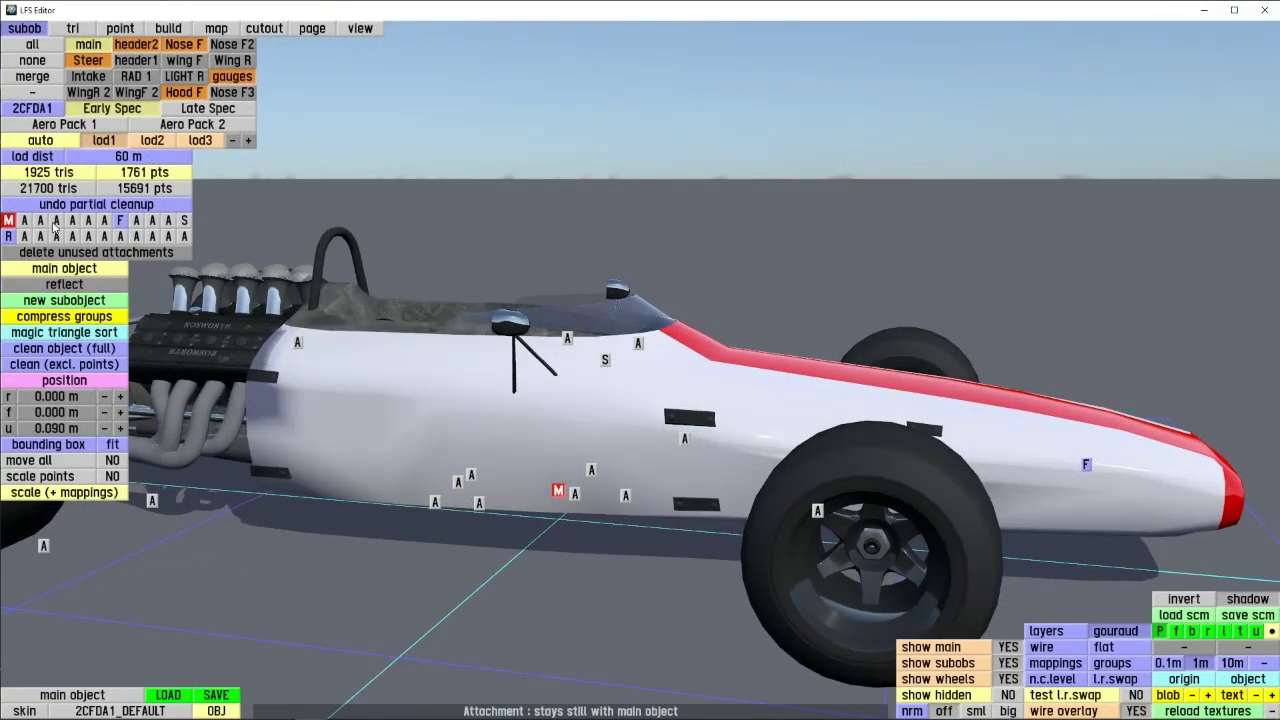
{"action": "right_click_drag", "start_coordinate": [448, 461], "coordinate": [236, 280]}
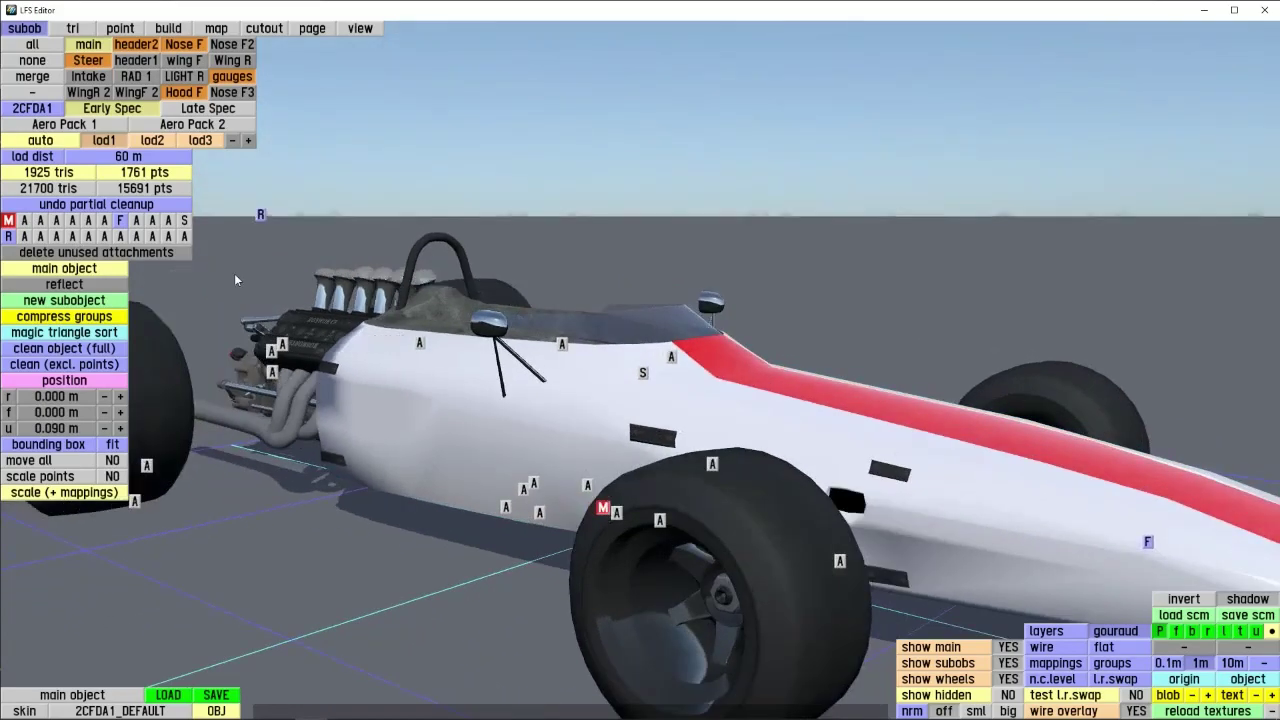
{"action": "left_click", "coordinate": [25, 220]}
{"action": "right_click_drag", "start_coordinate": [250, 415], "coordinate": [547, 270]}
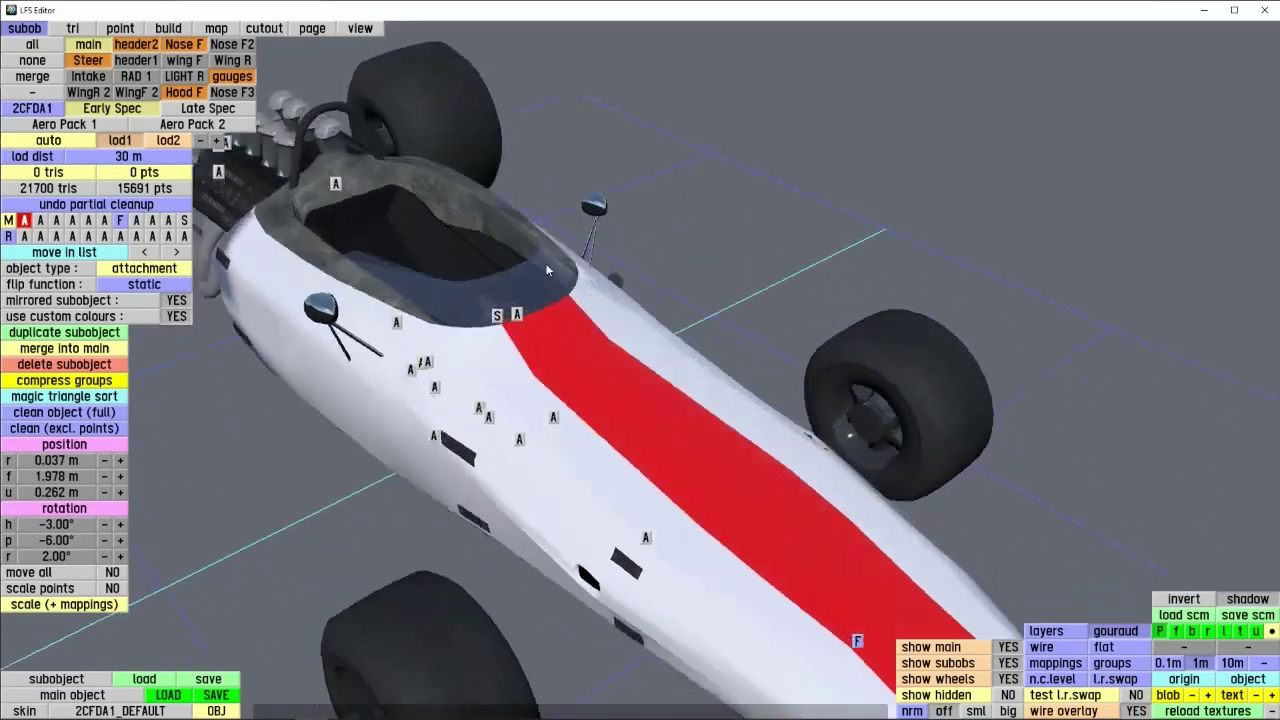
- Select the steering wheel subobject and inspect it up close from inside the cockpit
{"action": "left_click", "coordinate": [497, 315]}
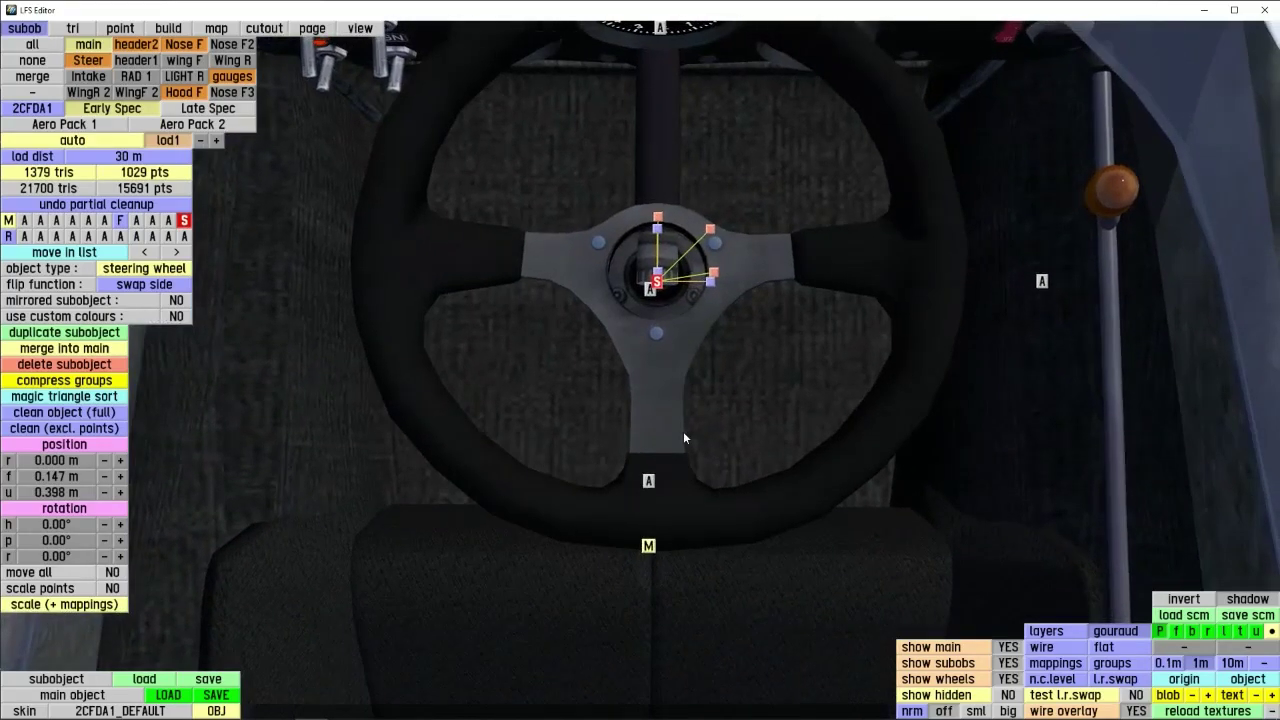
{"action": "scroll", "coordinate": [684, 438], "scroll_direction": "down", "scroll_amount": 3}
{"action": "right_click_drag", "start_coordinate": [684, 438], "coordinate": [639, 469]}
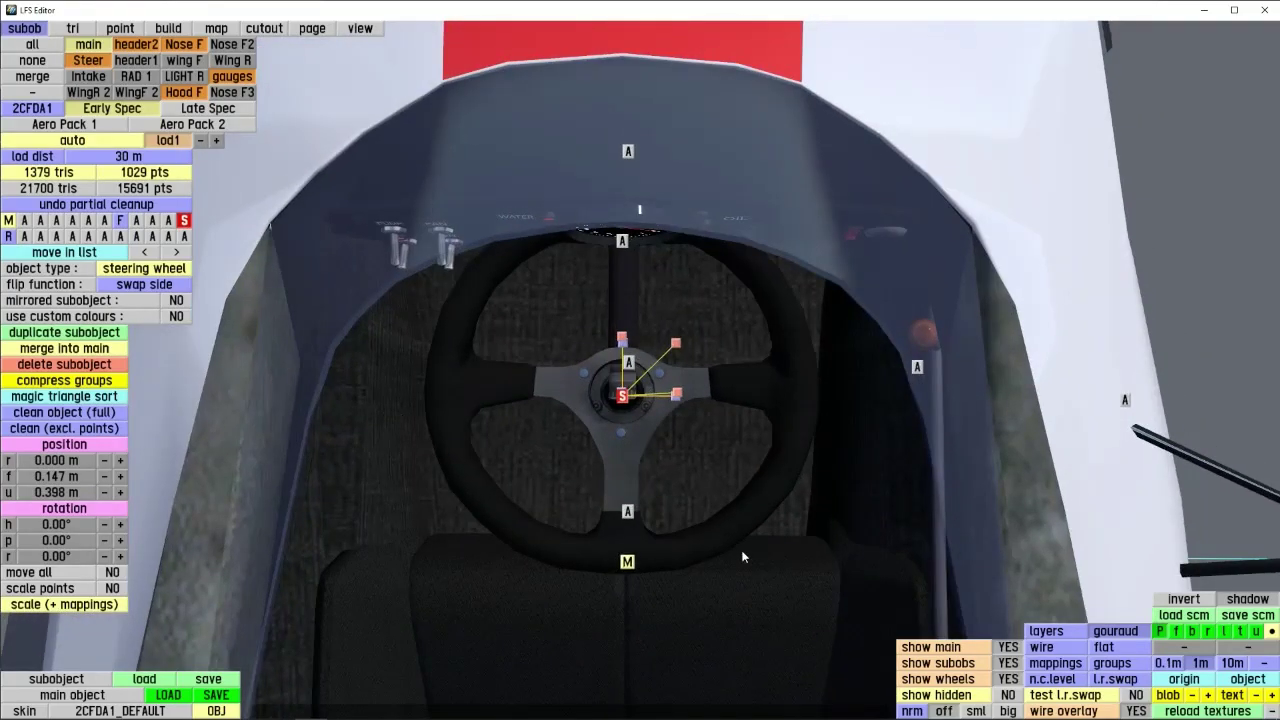
{"action": "right_click_drag", "start_coordinate": [778, 505], "coordinate": [633, 346]}
{"action": "right_click_drag", "start_coordinate": [766, 529], "coordinate": [517, 458]}
{"action": "right_click_drag", "start_coordinate": [568, 615], "coordinate": [579, 395]}
{"action": "scroll", "coordinate": [579, 395], "scroll_direction": "up", "scroll_amount": 3}
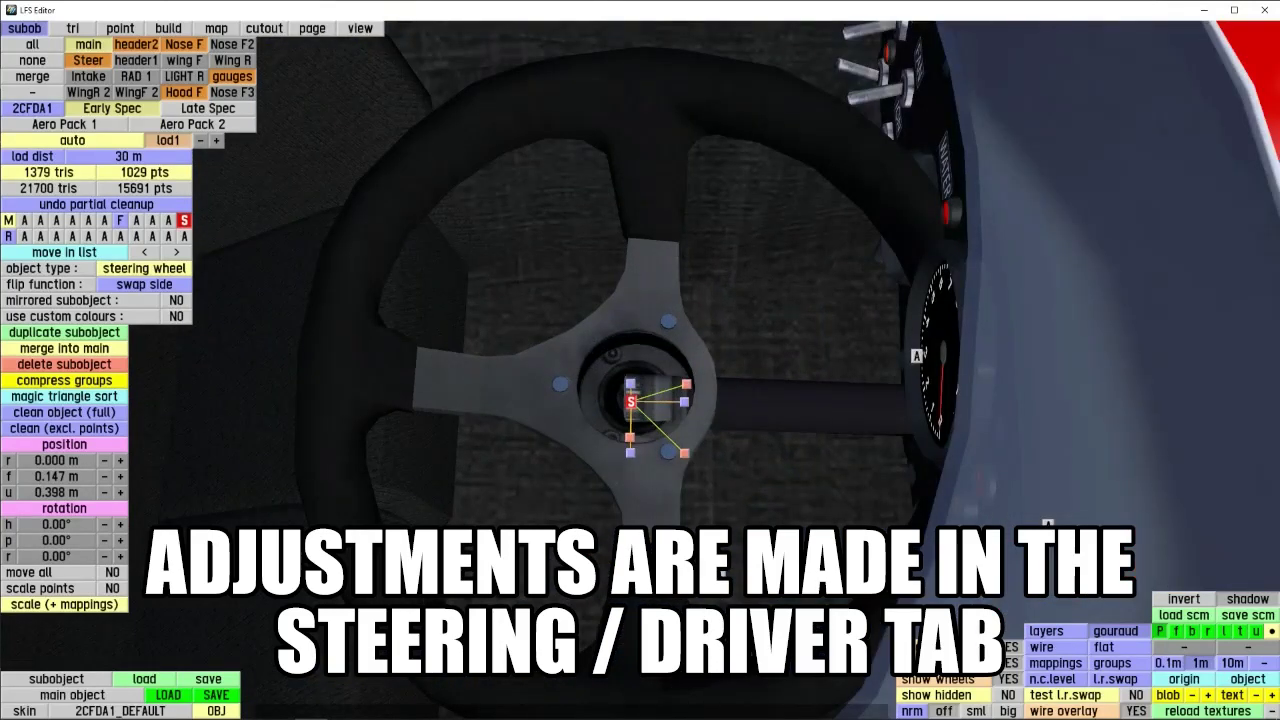
{"action": "right_click_drag", "start_coordinate": [499, 392], "coordinate": [502, 421]}
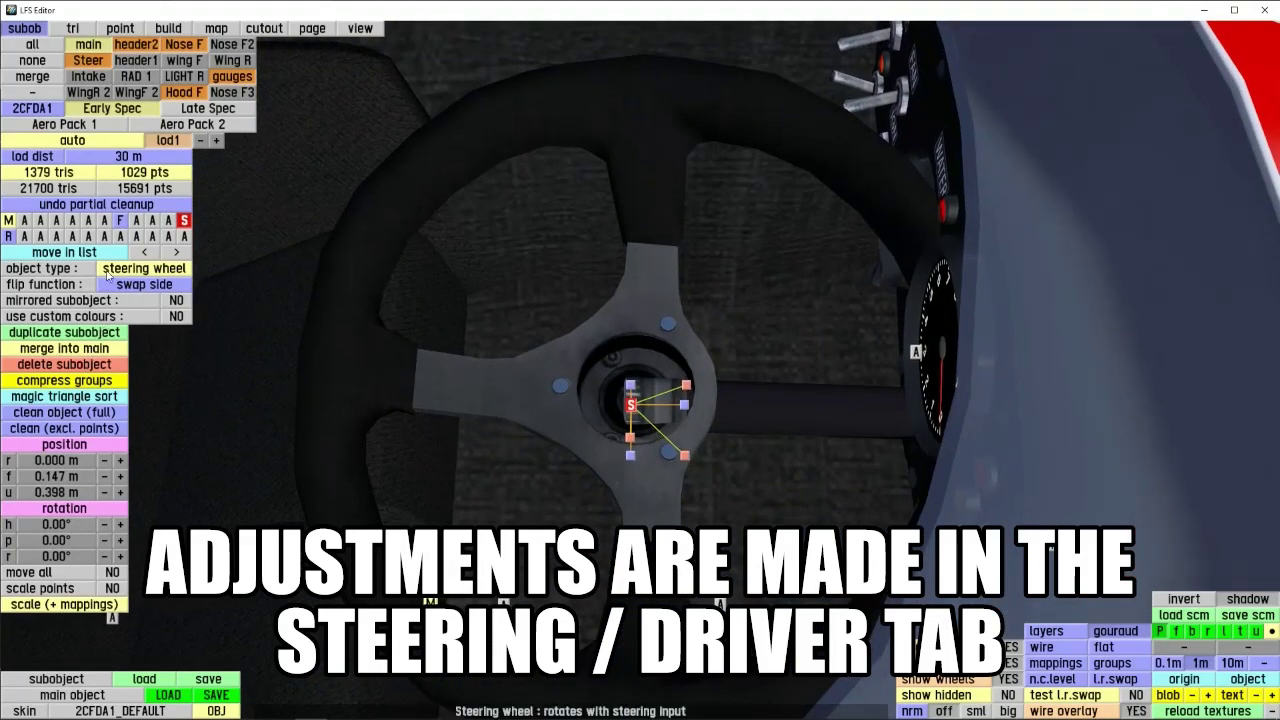
- Choose Steering wheel as the selected subobject's type, then reopen the type list and cancel it
{"action": "left_click", "coordinate": [150, 268]}
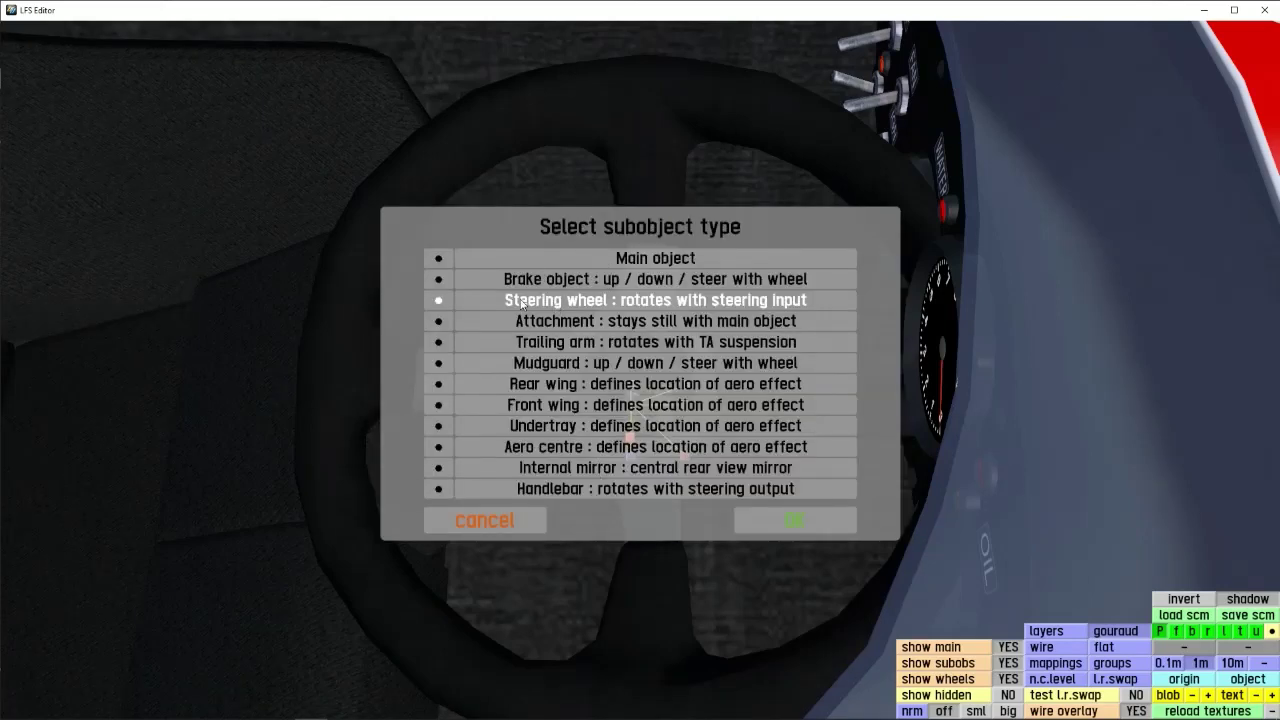
{"action": "left_click", "coordinate": [589, 302]}
{"action": "left_click", "coordinate": [158, 267]}
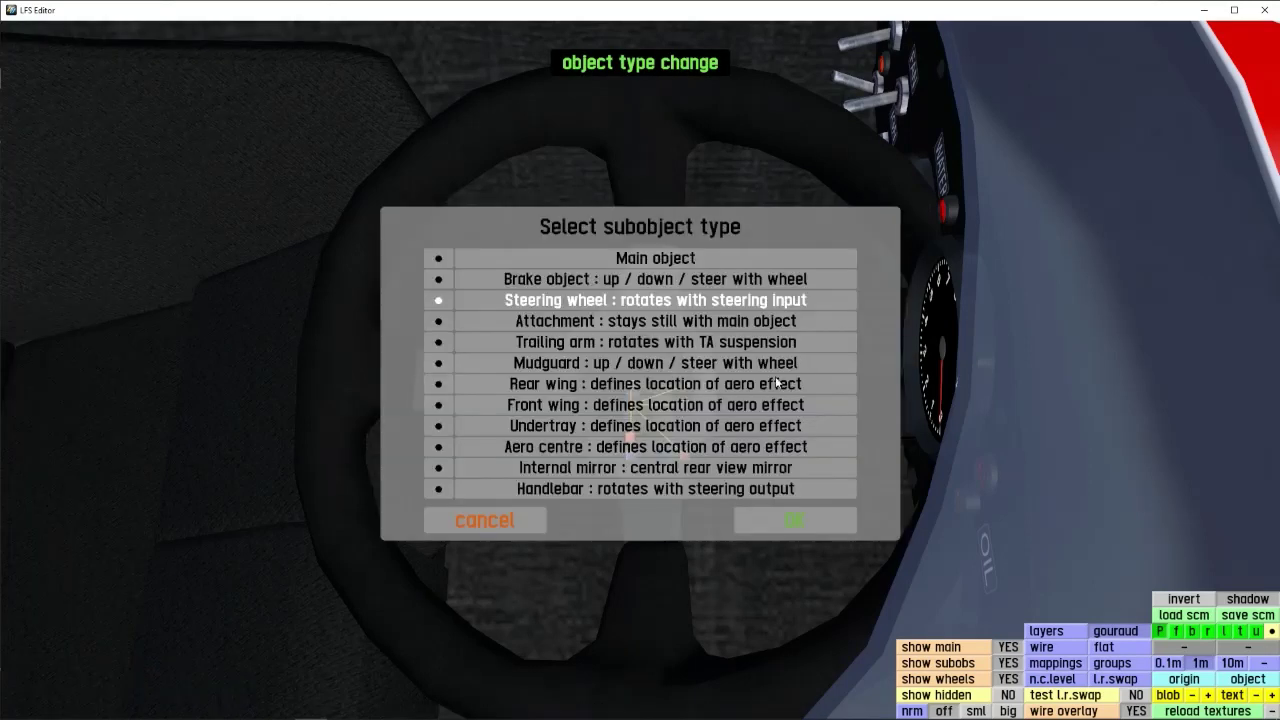
{"action": "left_click", "coordinate": [500, 520]}
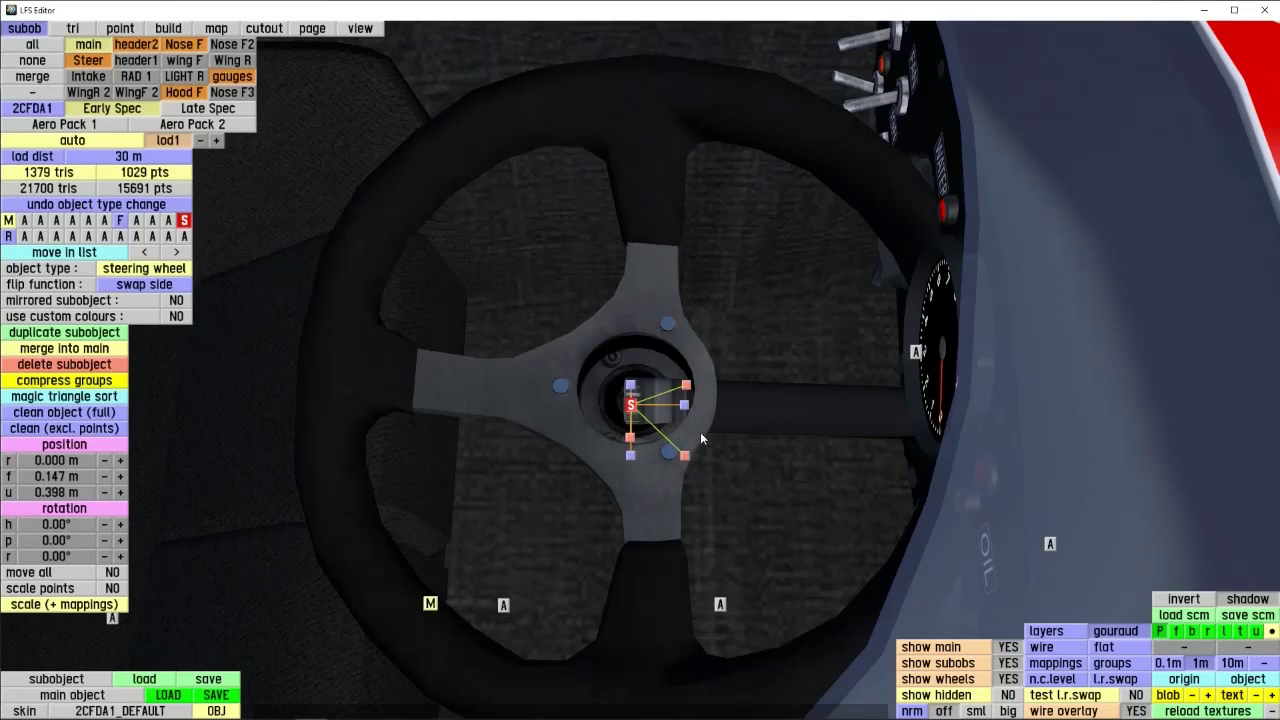
{"action": "scroll", "coordinate": [640, 398], "scroll_direction": "up", "scroll_amount": 3}
{"action": "right_click_drag", "start_coordinate": [640, 398], "coordinate": [627, 212]}
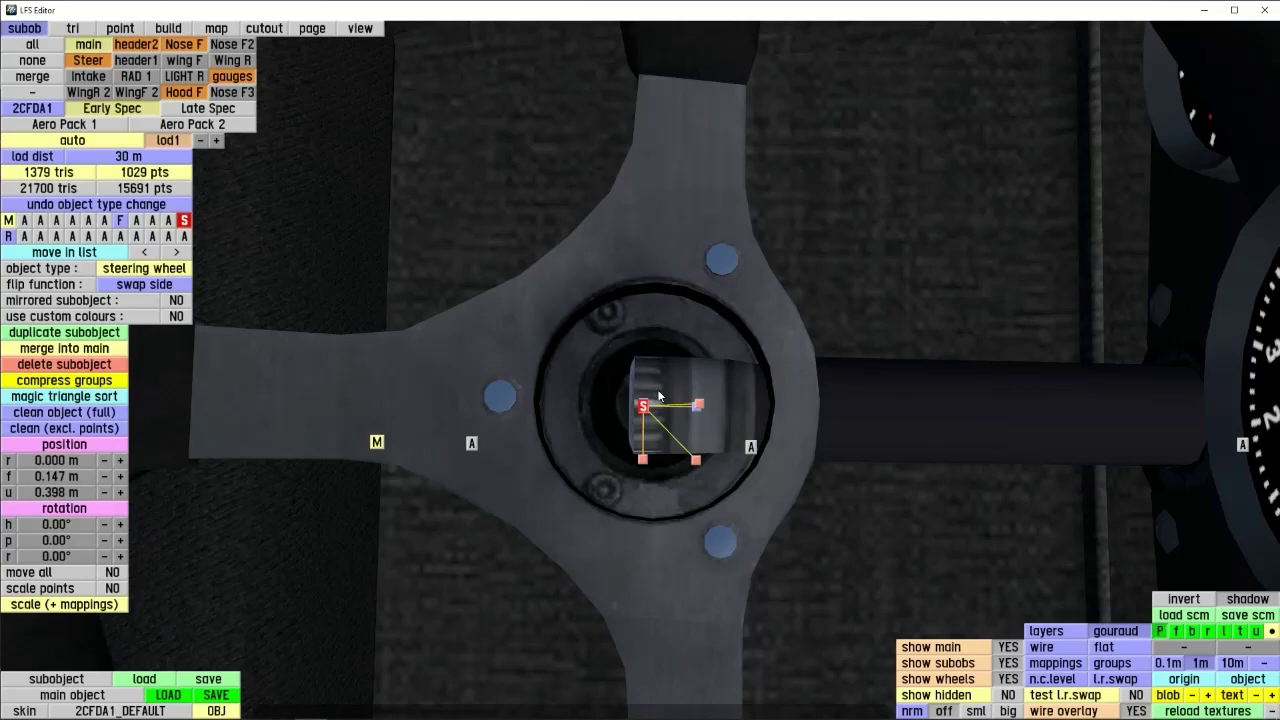
{"action": "scroll", "coordinate": [658, 396], "scroll_direction": "down", "scroll_amount": 3}
{"action": "mouse_move", "coordinate": [658, 396]}
{"action": "right_mouse_down"}
{"action": "mouse_move", "coordinate": [709, 366]}
{"action": "mouse_move", "coordinate": [480, 617]}
{"action": "mouse_move", "coordinate": [767, 282]}
{"action": "mouse_move", "coordinate": [658, 418]}
{"action": "right_mouse_up"}
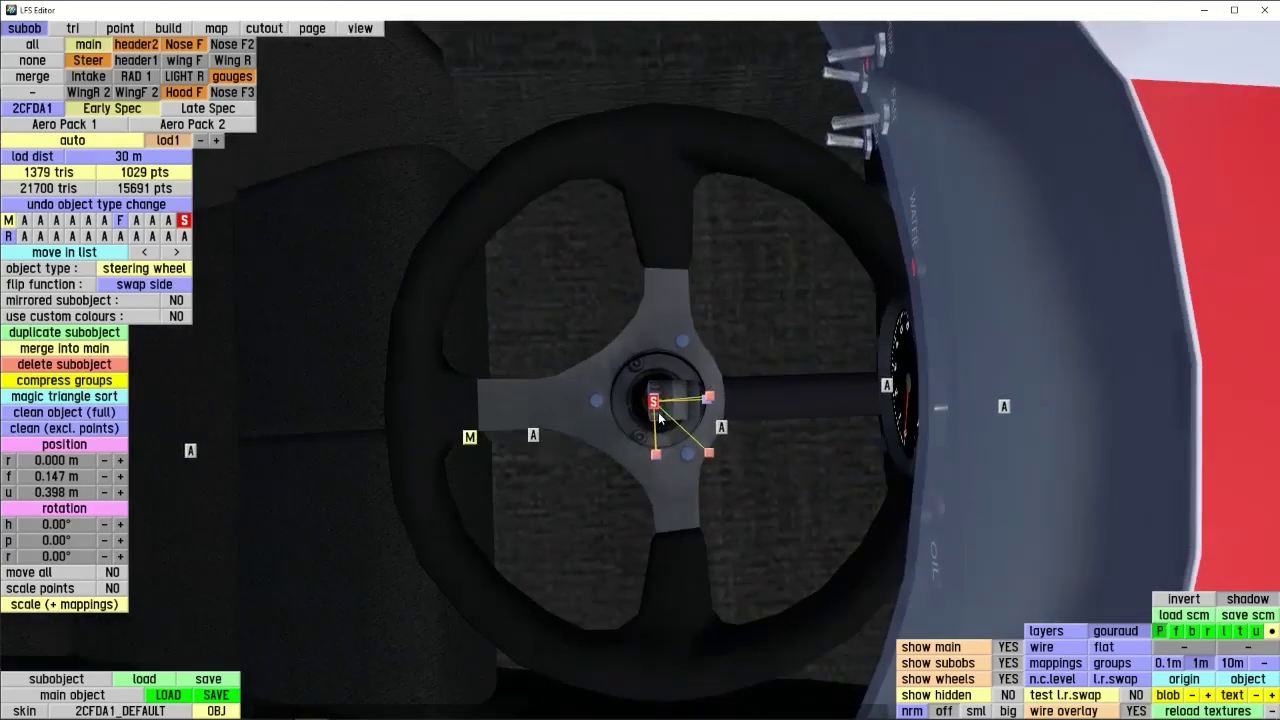
{"action": "left_click", "coordinate": [144, 268]}
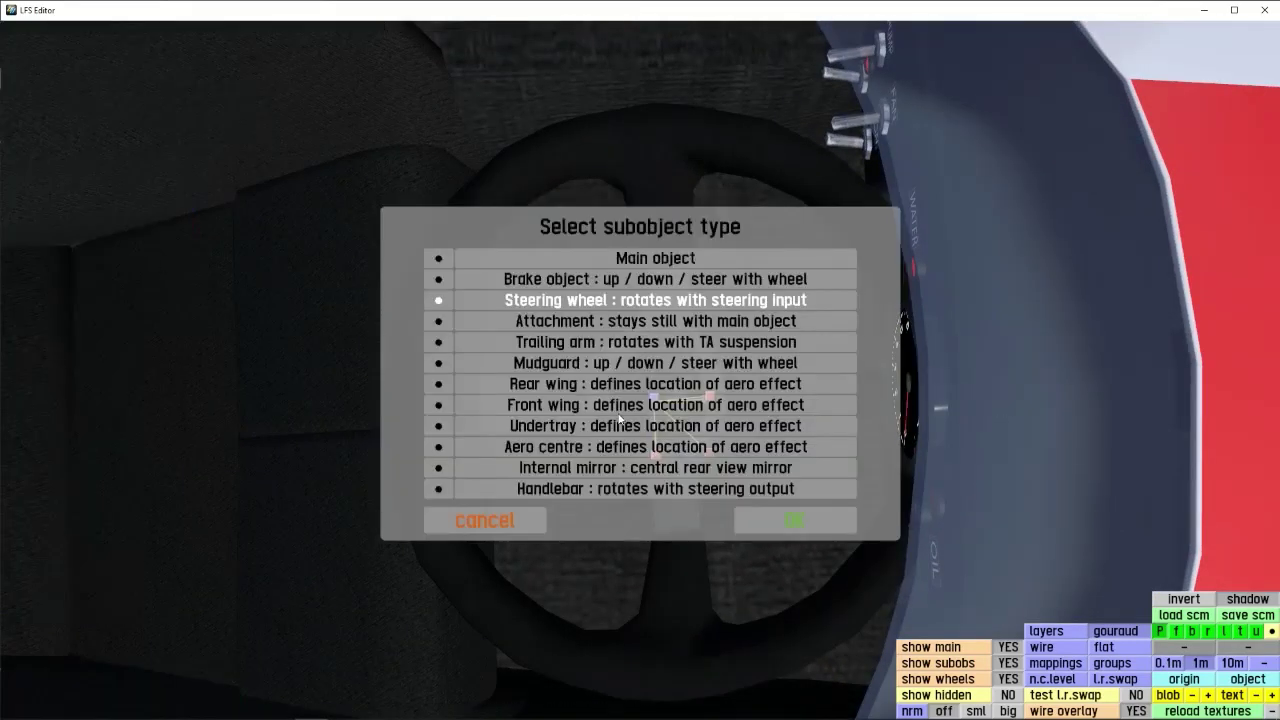
{"action": "left_click", "coordinate": [605, 320]}
{"action": "left_click", "coordinate": [605, 301]}
{"action": "left_click", "coordinate": [605, 320]}
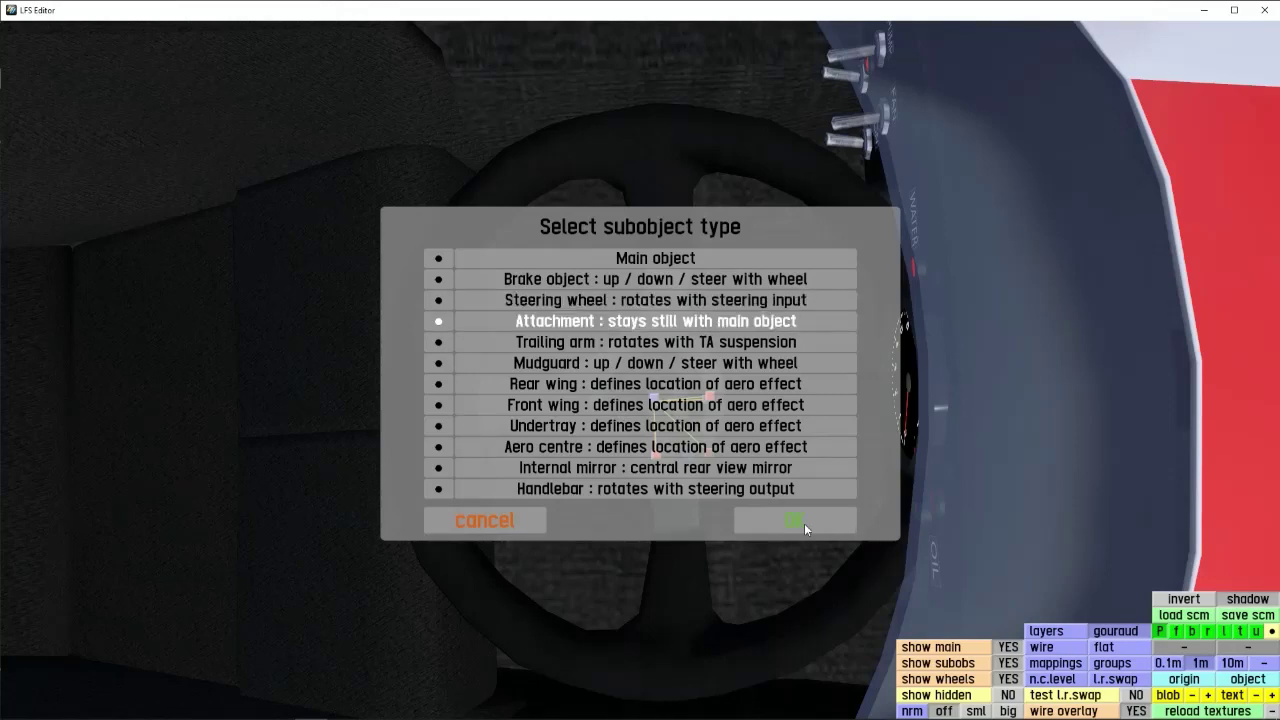
{"action": "left_click", "coordinate": [504, 522]}
- Leave model editing and include the driver in the vehicle view
{"action": "right_click_drag", "start_coordinate": [602, 303], "coordinate": [704, 512]}
{"action": "key", "text": "Escape"}
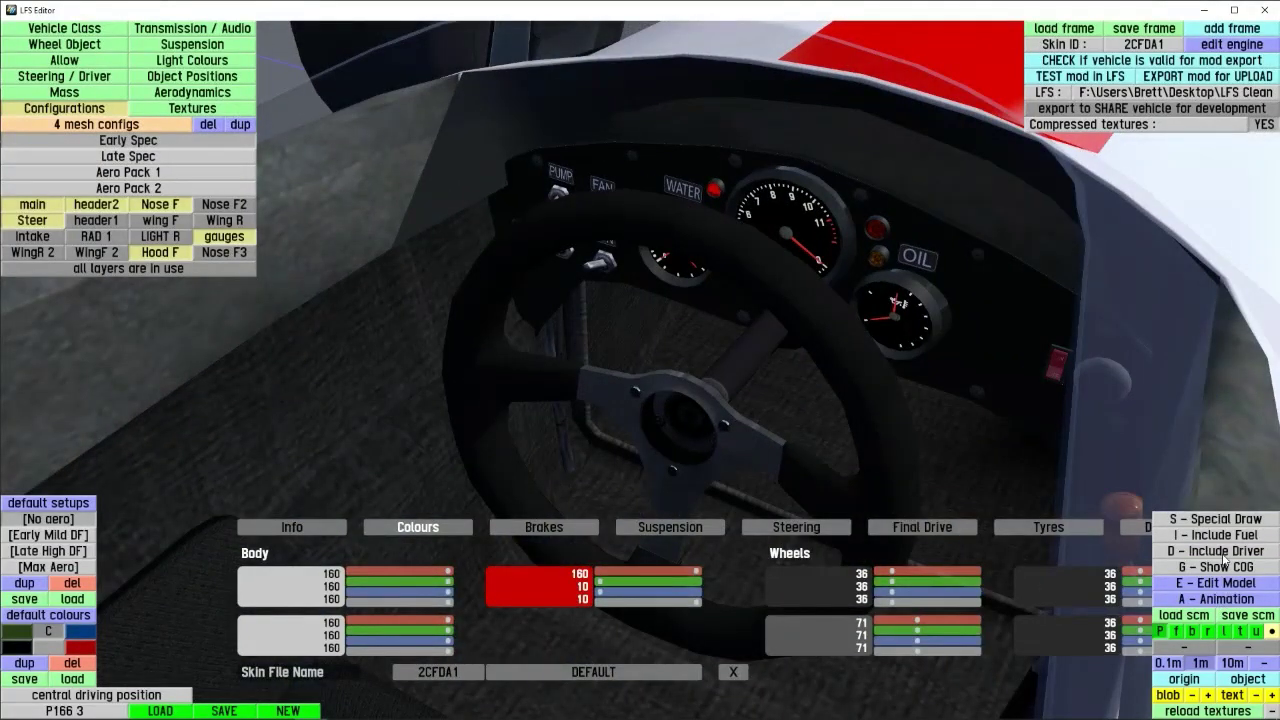
{"action": "left_click", "coordinate": [1223, 555]}
{"action": "right_click_drag", "start_coordinate": [705, 457], "coordinate": [686, 430]}
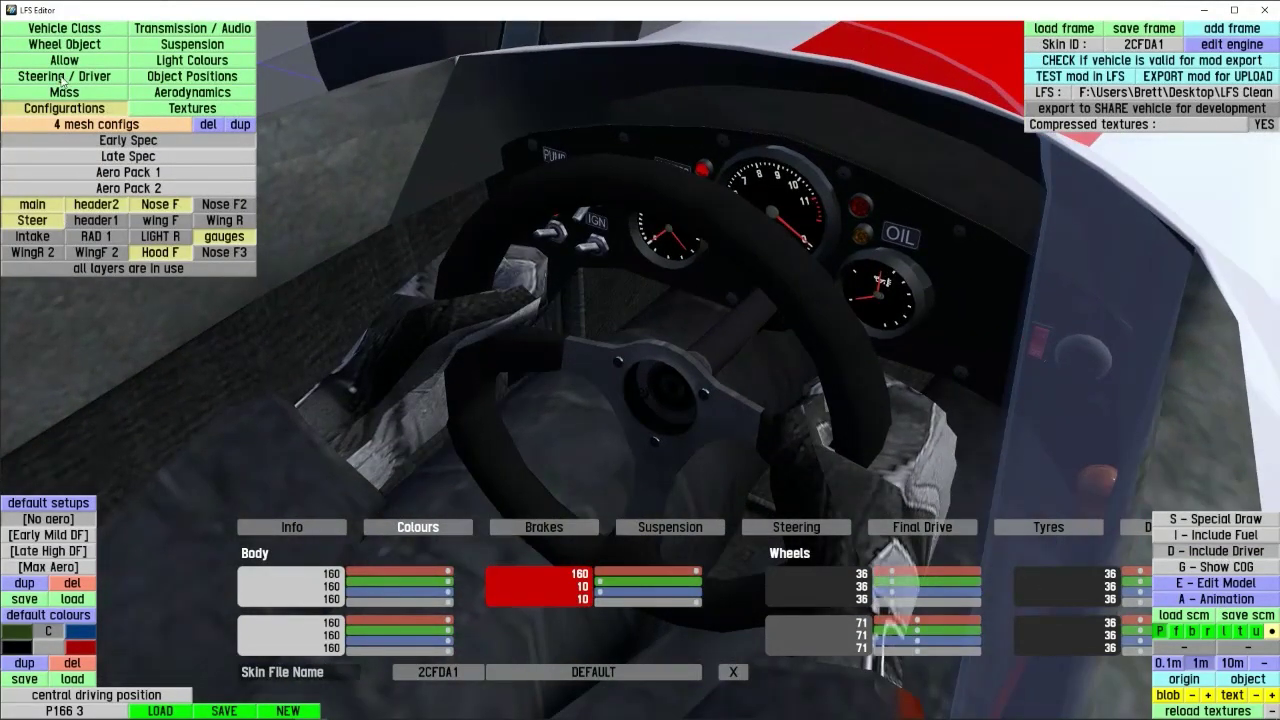
- Test the wheel rotation with the Steer value in the Steering / Driver settings and reset it to 0
{"action": "left_click", "coordinate": [62, 78]}
{"action": "right_click_drag", "start_coordinate": [500, 330], "coordinate": [532, 377]}
{"action": "mouse_move", "coordinate": [148, 222]}
{"action": "left_mouse_down"}
{"action": "mouse_move", "coordinate": [116, 224]}
{"action": "mouse_move", "coordinate": [191, 220]}
{"action": "mouse_move", "coordinate": [152, 220]}
{"action": "left_mouse_up"}
{"action": "right_click_drag", "start_coordinate": [540, 296], "coordinate": [567, 353]}
{"action": "scroll", "coordinate": [604, 300], "scroll_direction": "down", "scroll_amount": 3}
{"action": "mouse_move", "coordinate": [140, 222]}
{"action": "left_mouse_down"}
{"action": "mouse_move", "coordinate": [85, 226]}
{"action": "mouse_move", "coordinate": [246, 231]}
{"action": "mouse_move", "coordinate": [136, 240]}
{"action": "left_mouse_up"}
{"action": "left_click", "coordinate": [146, 219]}
{"action": "type", "text": "0"}
{"action": "key", "text": "Return"}
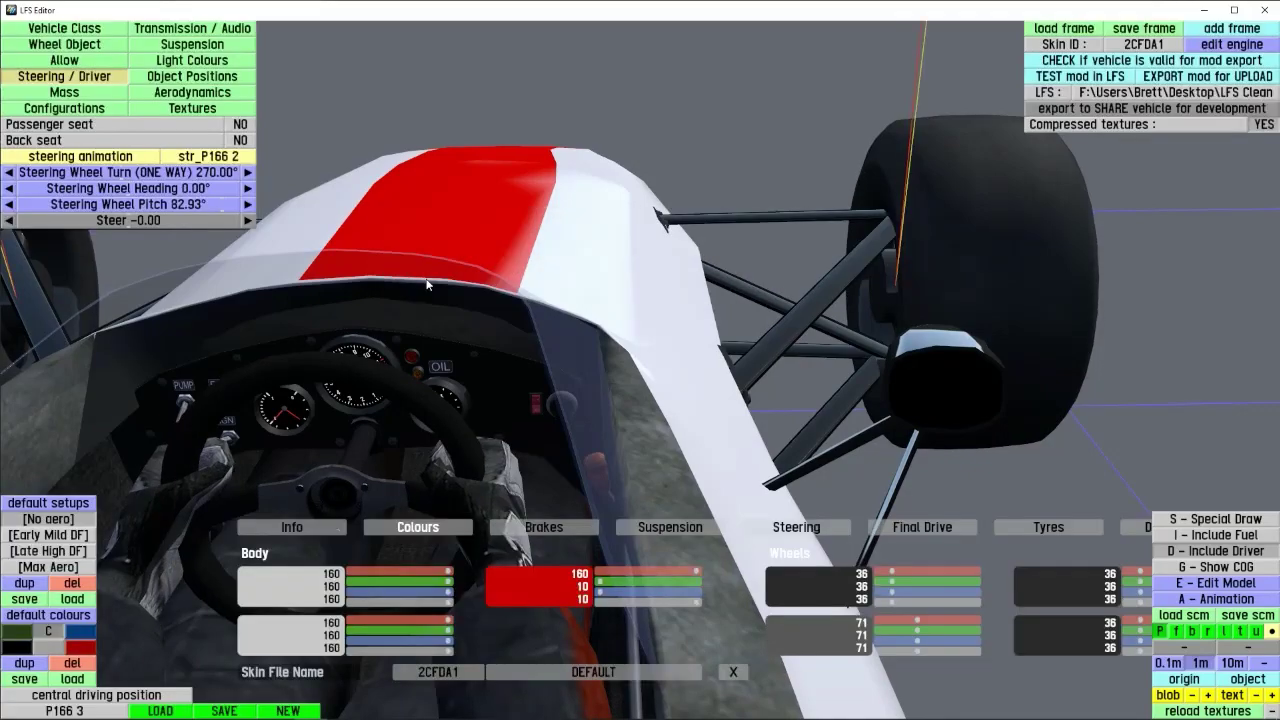
- Change the steering wheel subobject's type to Attachment in the model editor and return to the vehicle settings
{"action": "left_click", "coordinate": [1224, 584]}
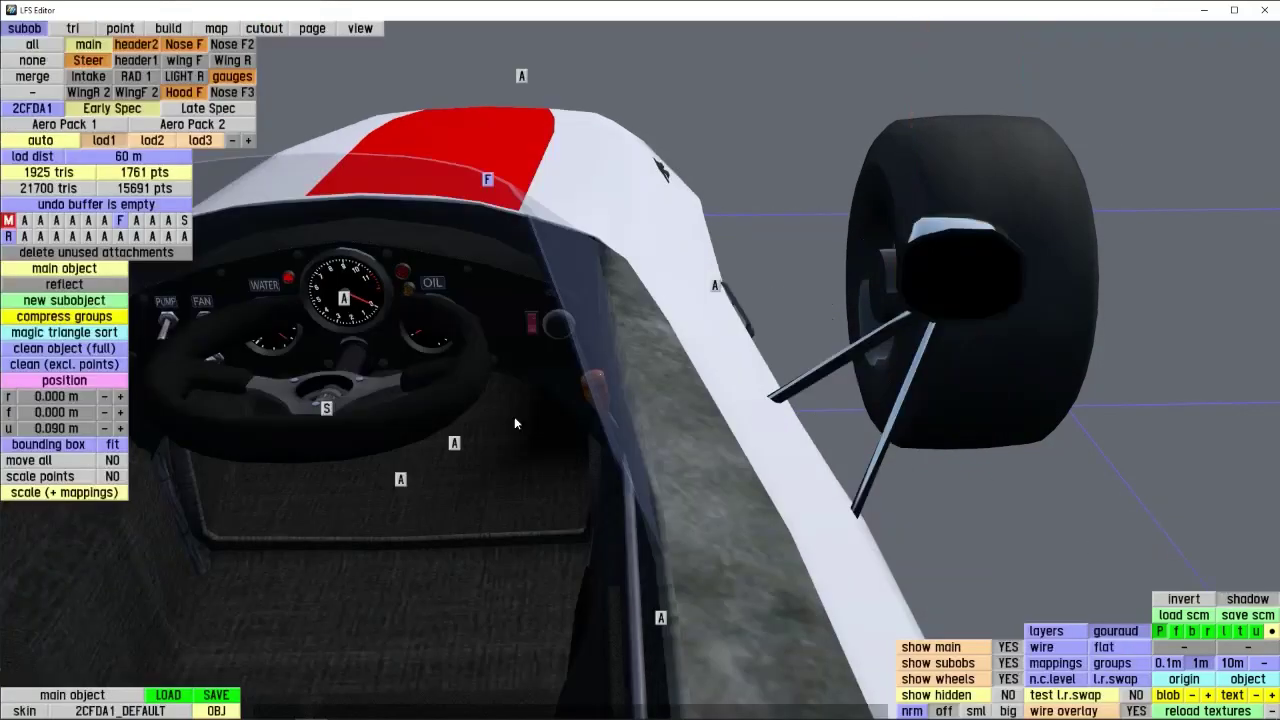
{"action": "left_click", "coordinate": [330, 410]}
{"action": "right_click_drag", "start_coordinate": [334, 447], "coordinate": [232, 447]}
{"action": "left_click", "coordinate": [138, 267]}
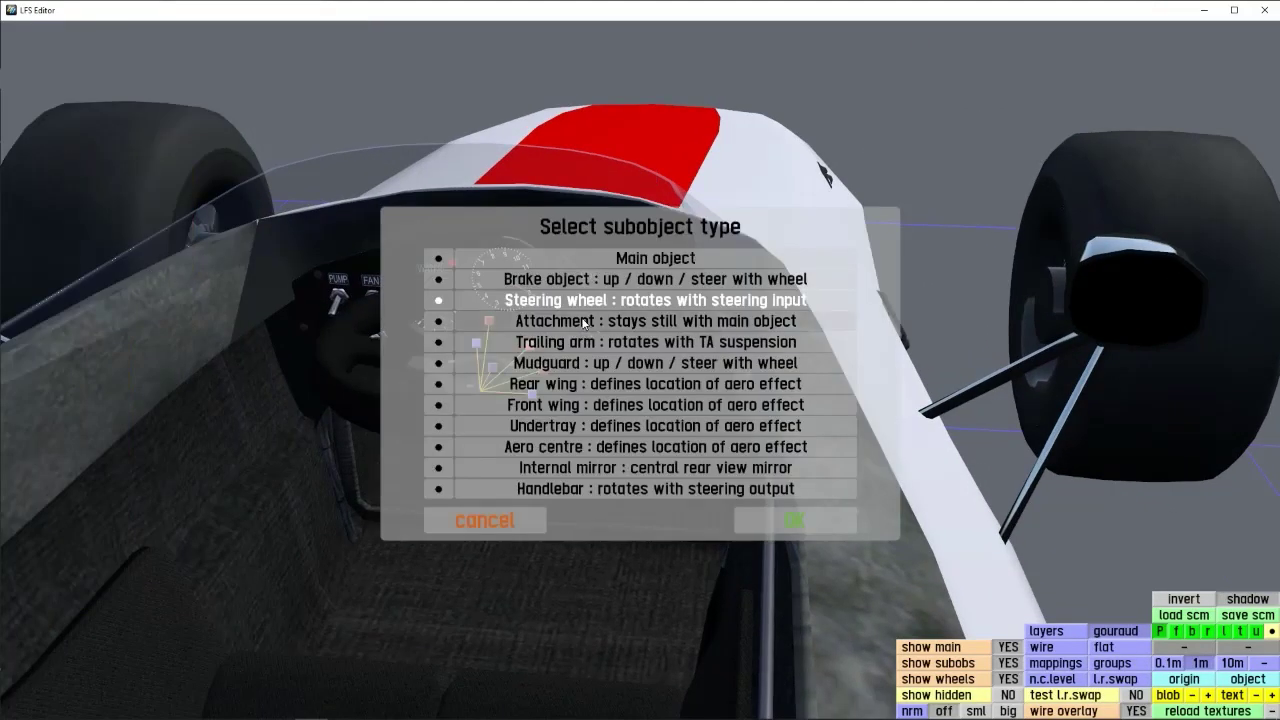
{"action": "left_click", "coordinate": [583, 321]}
{"action": "left_click", "coordinate": [808, 518]}
{"action": "key", "text": "Escape"}
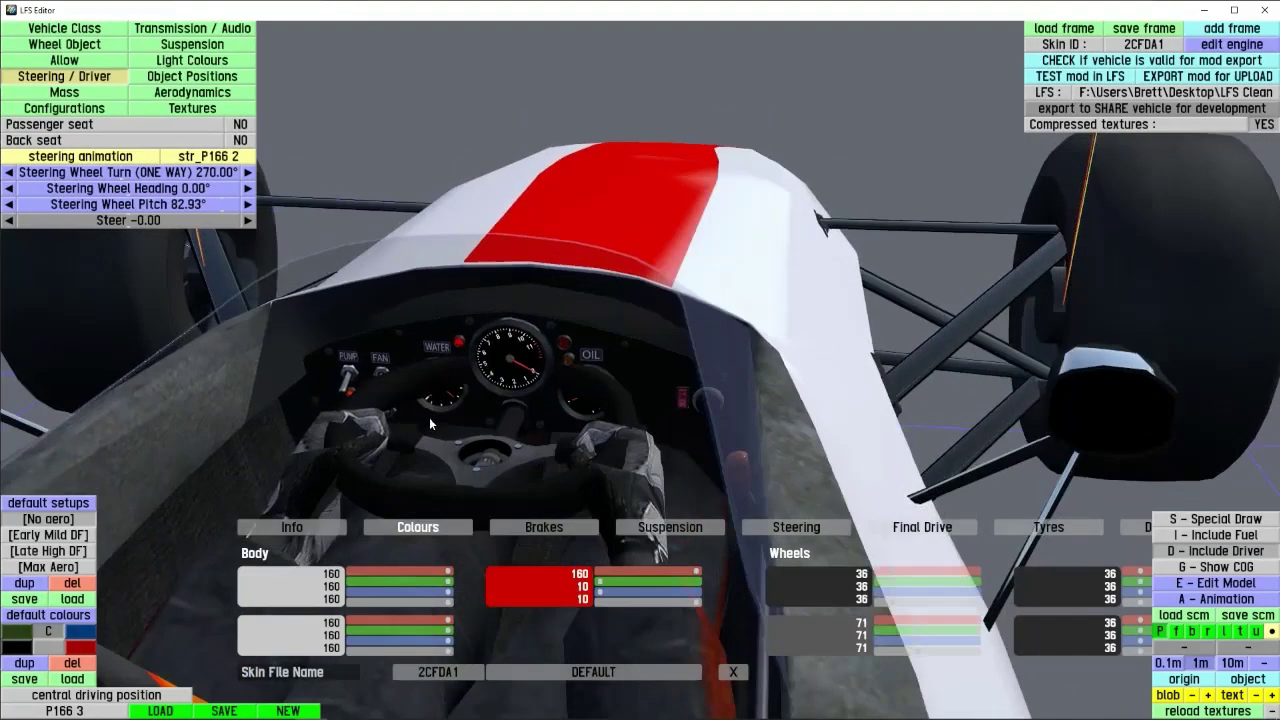
- Test the steering with the Steer value while viewing the driver's hands and the wheel in the cockpit
{"action": "right_click_drag", "start_coordinate": [429, 417], "coordinate": [504, 436]}
{"action": "scroll", "coordinate": [515, 440], "scroll_direction": "up", "scroll_amount": 5}
{"action": "scroll", "coordinate": [507, 410], "scroll_direction": "down", "scroll_amount": 2}
{"action": "scroll", "coordinate": [508, 404], "scroll_direction": "down", "scroll_amount": 4}
{"action": "mouse_move", "coordinate": [169, 225]}
{"action": "left_mouse_down"}
{"action": "mouse_move", "coordinate": [95, 226]}
{"action": "mouse_move", "coordinate": [174, 232]}
{"action": "left_mouse_up"}
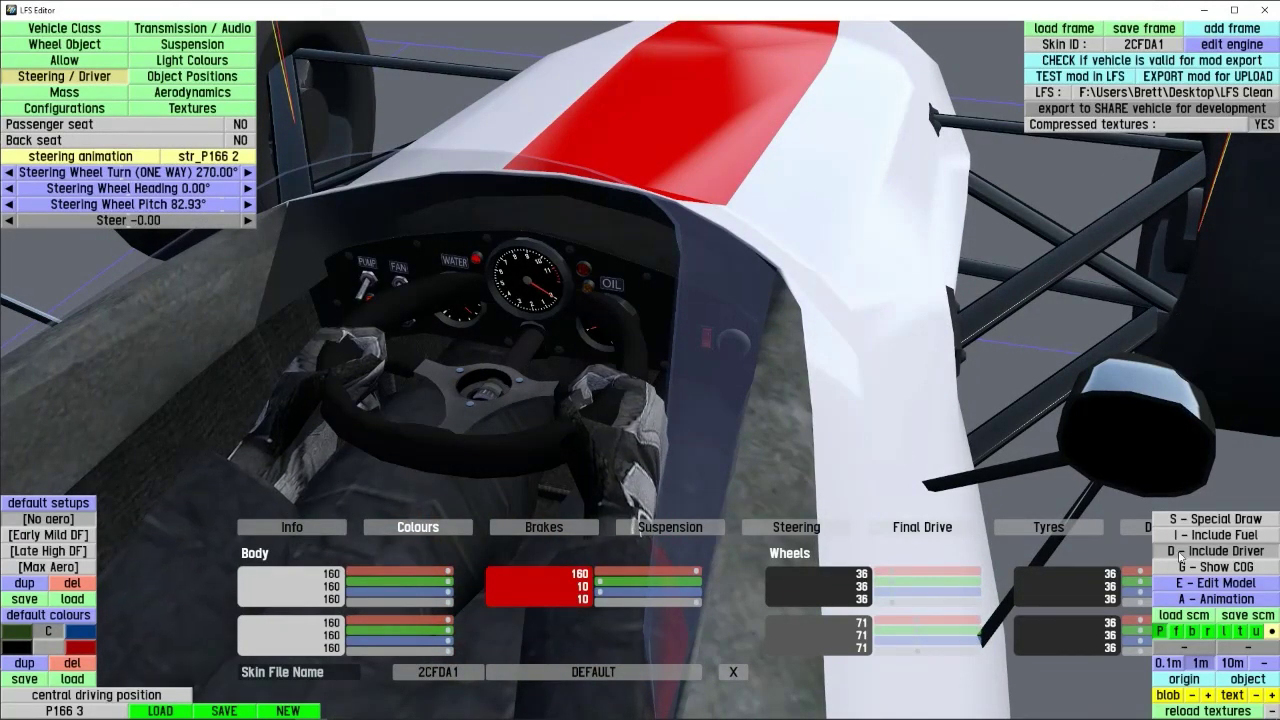
- Reopen the model for editing and set the cockpit wheel subobject's type back to Steering wheel
{"action": "left_click", "coordinate": [1220, 583]}
{"action": "left_click", "coordinate": [474, 320]}
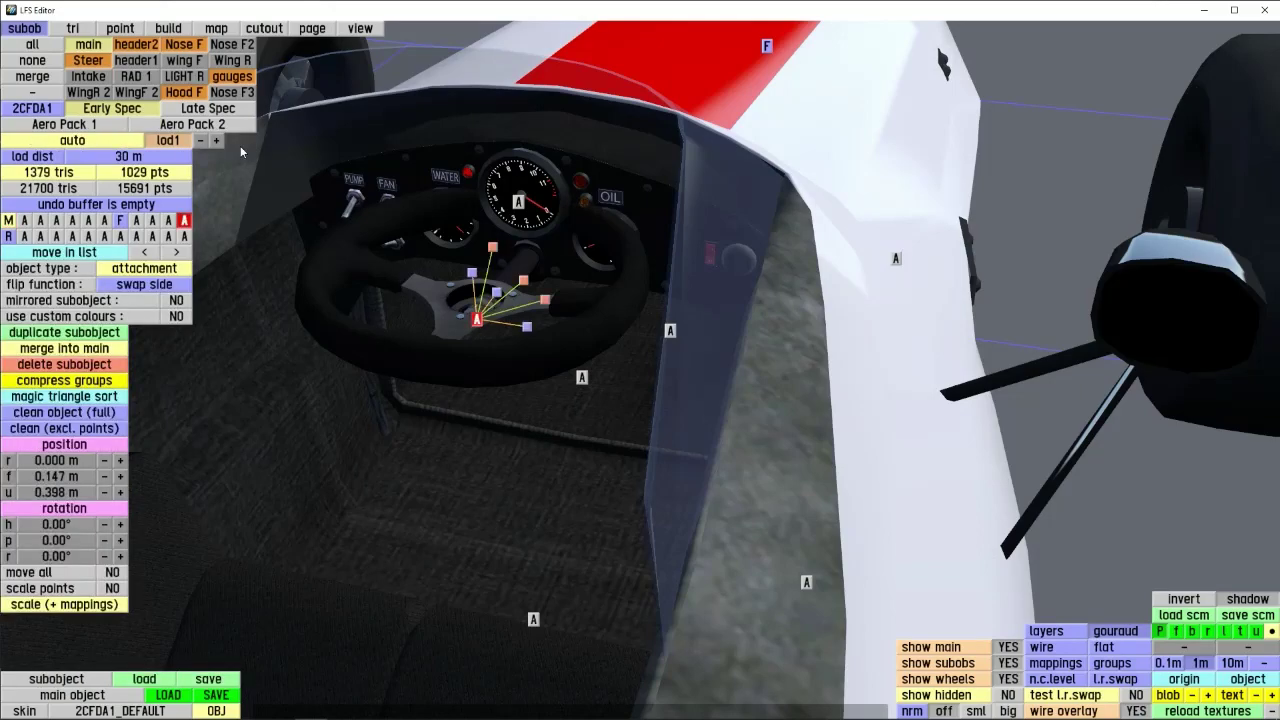
{"action": "left_click", "coordinate": [152, 268]}
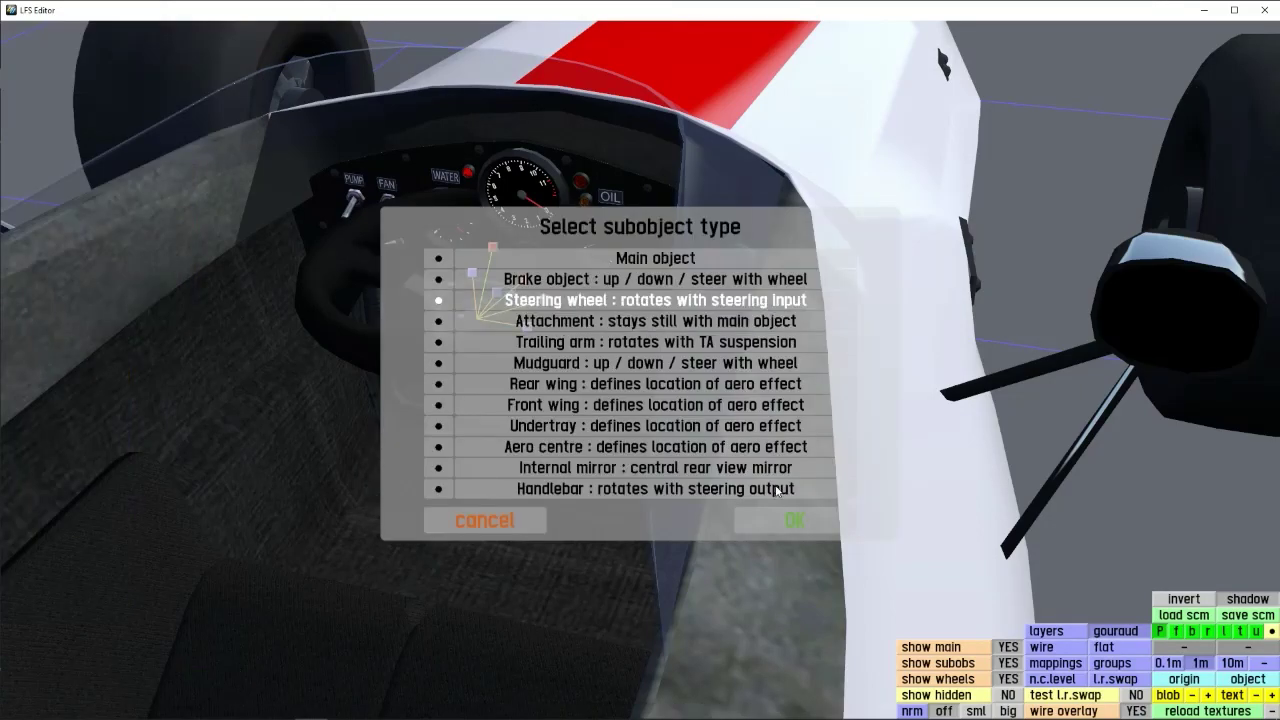
{"action": "left_click", "coordinate": [530, 300]}
- Try to change the steering wheel subobject's flip function and dismiss the notice each time
{"action": "left_click", "coordinate": [157, 286]}
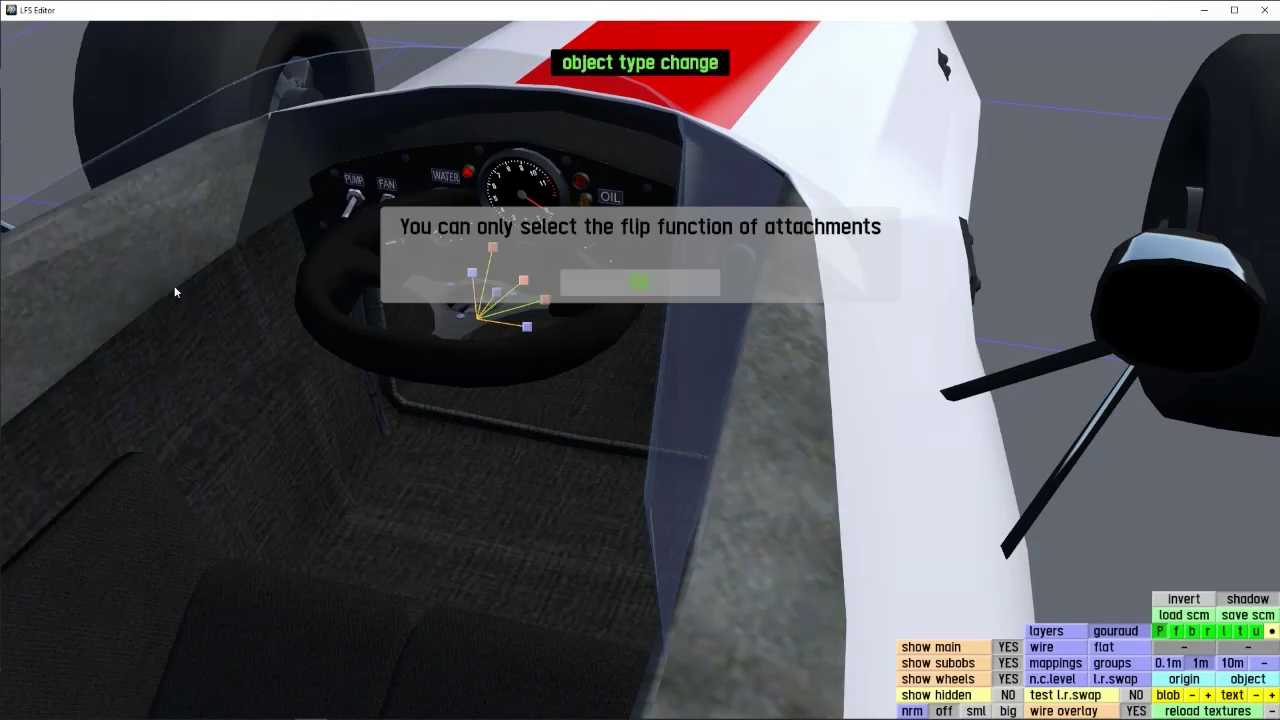
{"action": "left_click", "coordinate": [623, 292]}
{"action": "right_click_drag", "start_coordinate": [355, 344], "coordinate": [650, 340]}
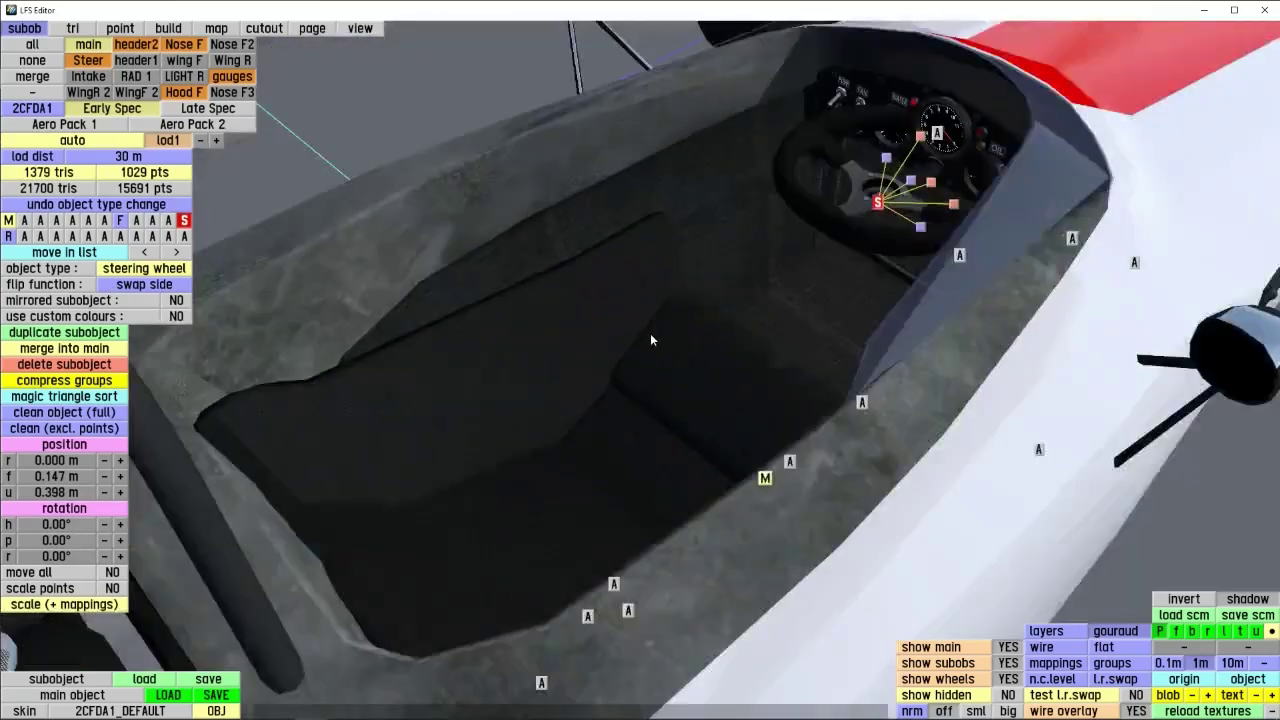
{"action": "right_click_drag", "start_coordinate": [697, 388], "coordinate": [702, 375]}
{"action": "middle_click_drag", "start_coordinate": [702, 375], "coordinate": [627, 383]}
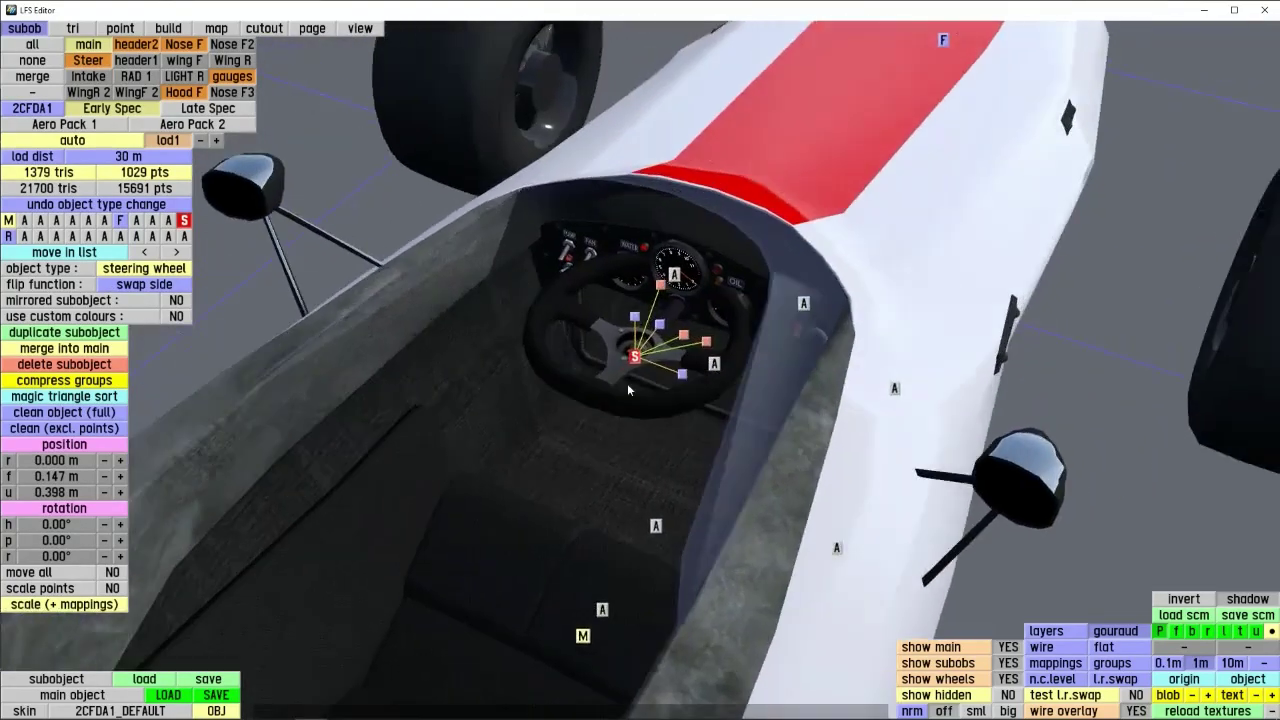
{"action": "scroll", "coordinate": [600, 376], "scroll_direction": "up", "scroll_amount": 5}
{"action": "right_click_drag", "start_coordinate": [632, 375], "coordinate": [591, 440]}
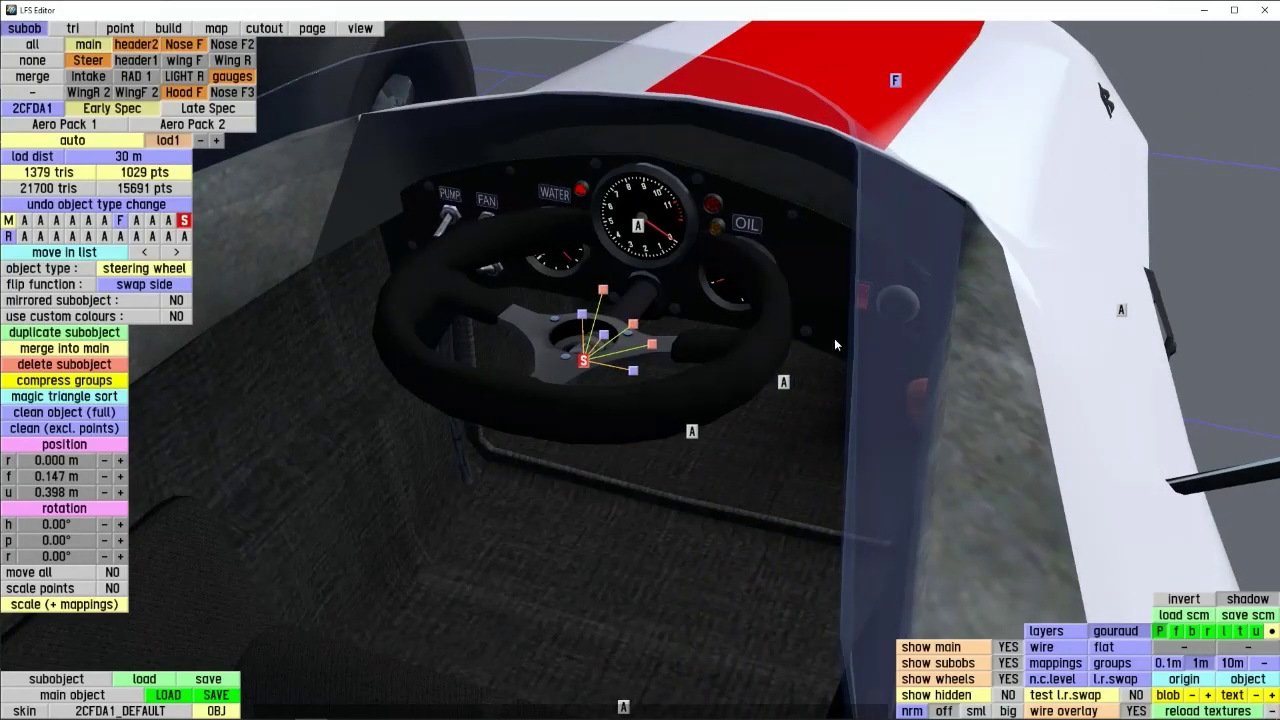
{"action": "left_click", "coordinate": [163, 288]}
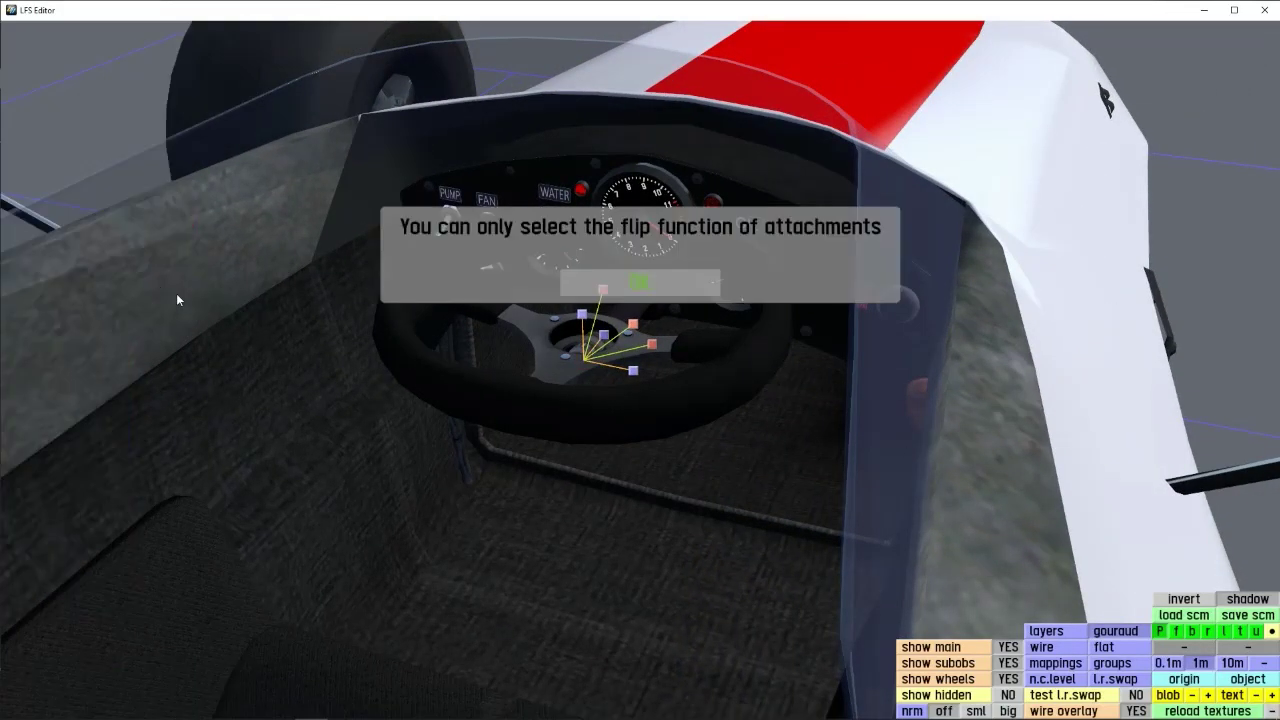
{"action": "left_click", "coordinate": [686, 281]}
{"action": "left_click", "coordinate": [150, 287]}
{"action": "left_click", "coordinate": [640, 283]}
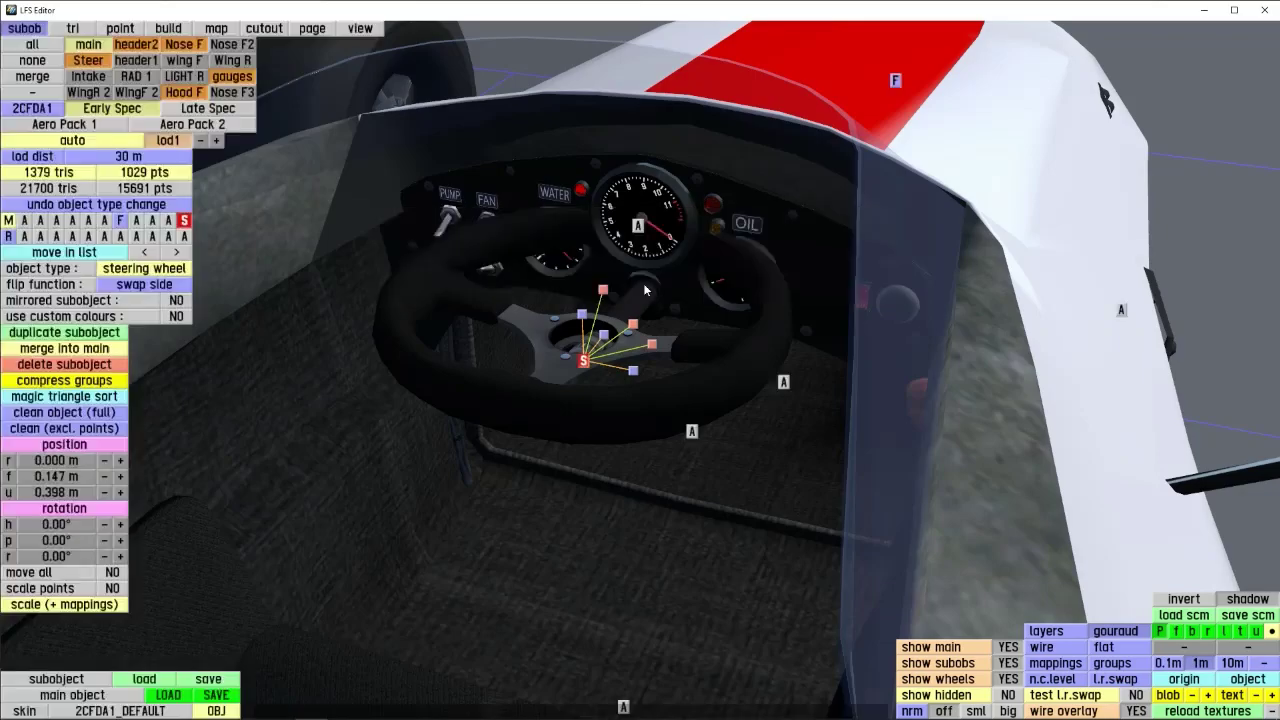
- Return to the vehicle settings and inspect the steering wheel and the driver's hands in the cockpit
{"action": "right_click_drag", "start_coordinate": [643, 283], "coordinate": [678, 362]}
{"action": "key", "text": "Escape"}
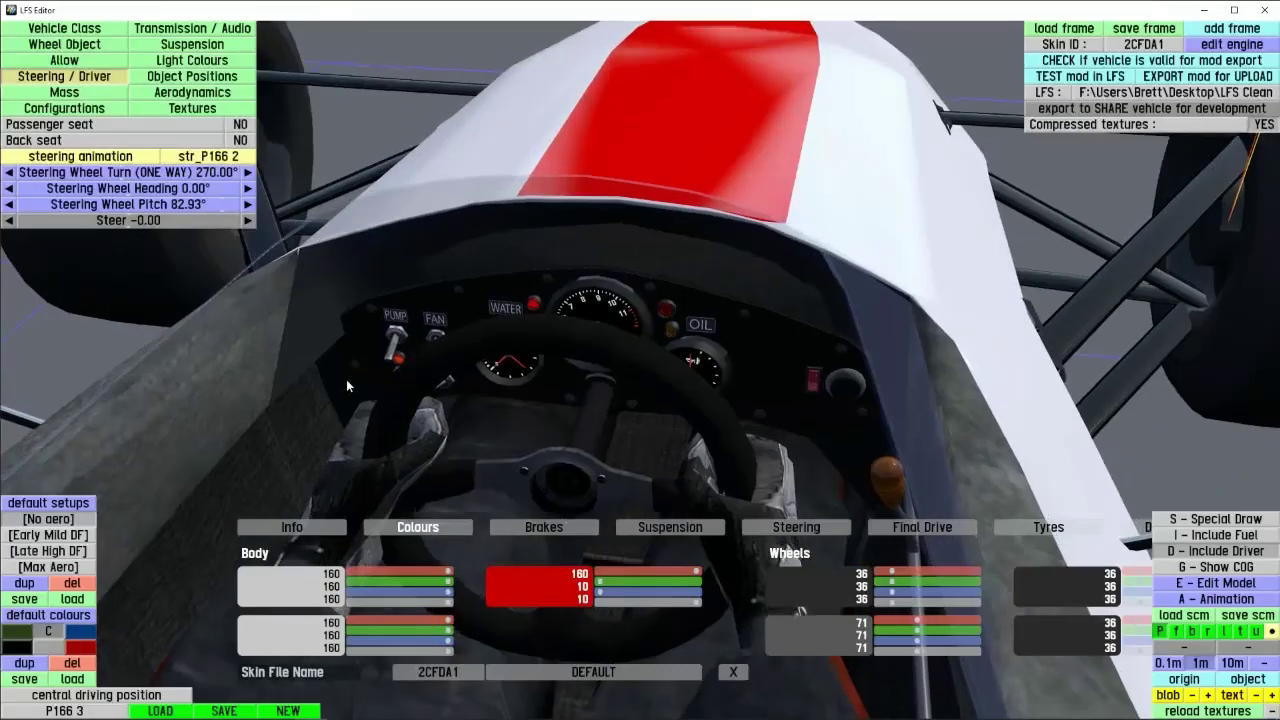
{"action": "right_click_drag", "start_coordinate": [346, 379], "coordinate": [460, 480]}
{"action": "scroll", "coordinate": [463, 446], "scroll_direction": "down", "scroll_amount": 5}
{"action": "scroll", "coordinate": [463, 446], "scroll_direction": "up", "scroll_amount": 6}
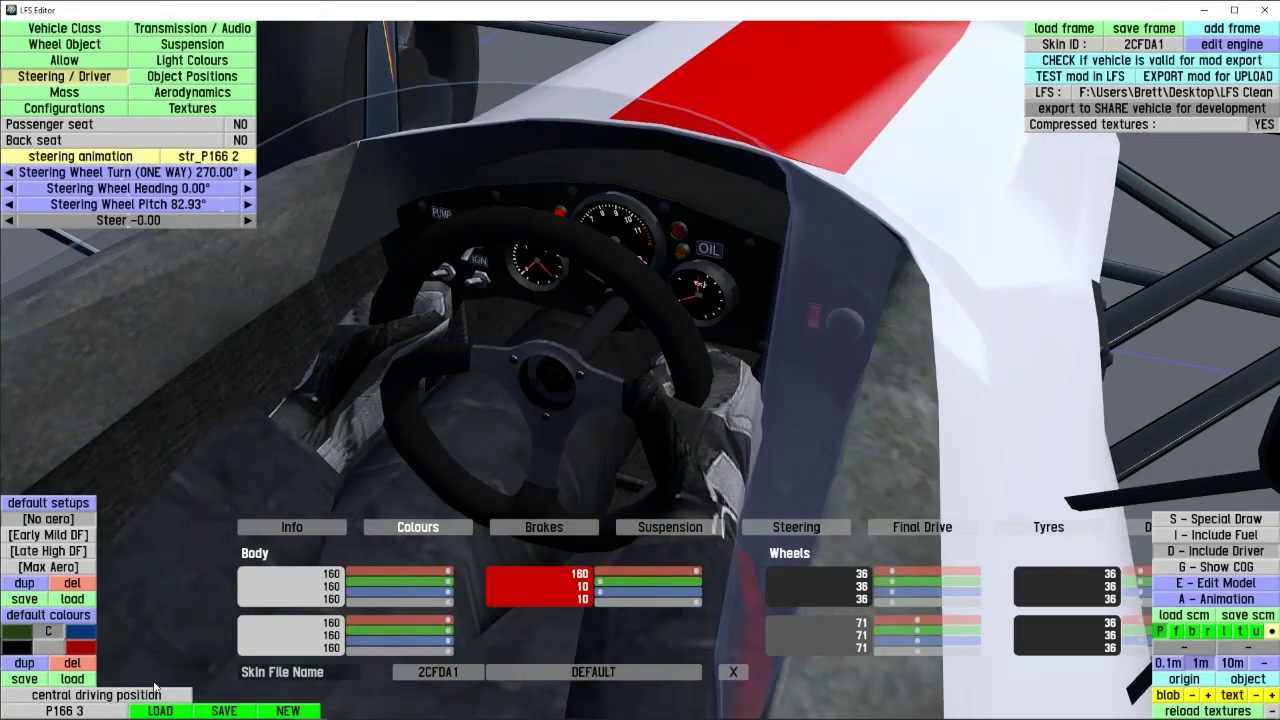
{"action": "right_click_drag", "start_coordinate": [303, 318], "coordinate": [340, 444]}
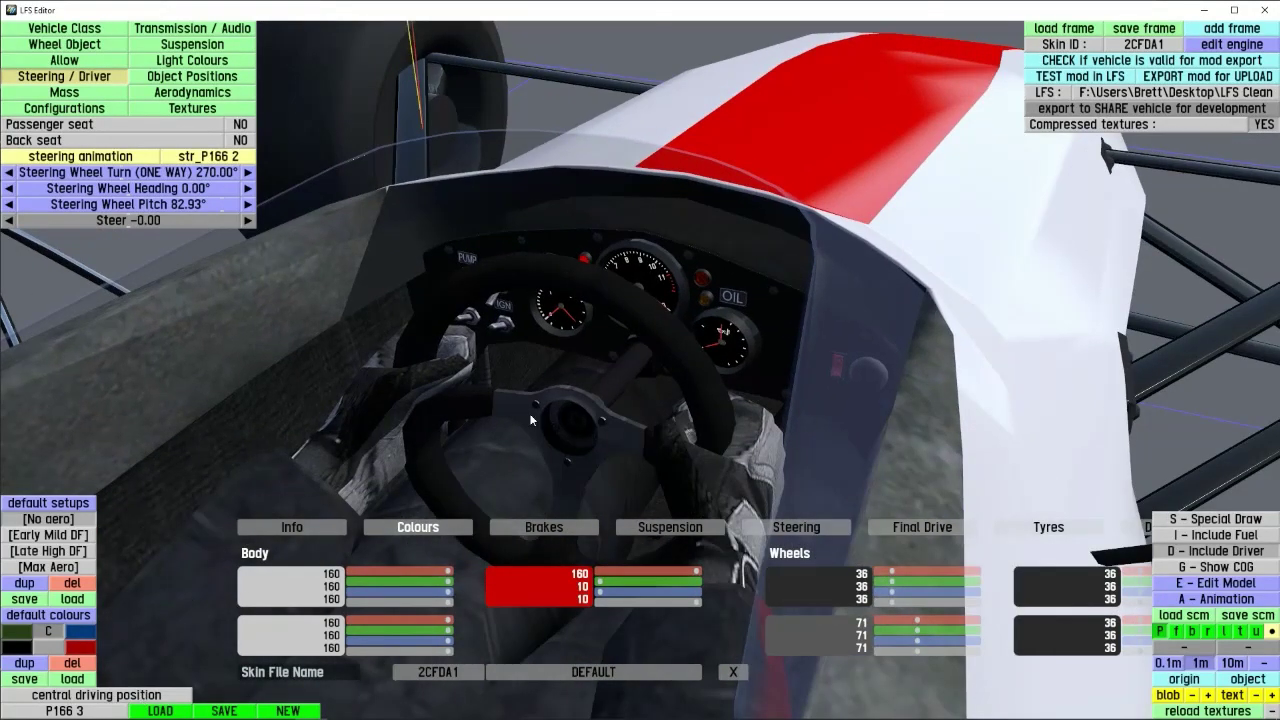
{"action": "right_click_drag", "start_coordinate": [529, 413], "coordinate": [382, 306]}
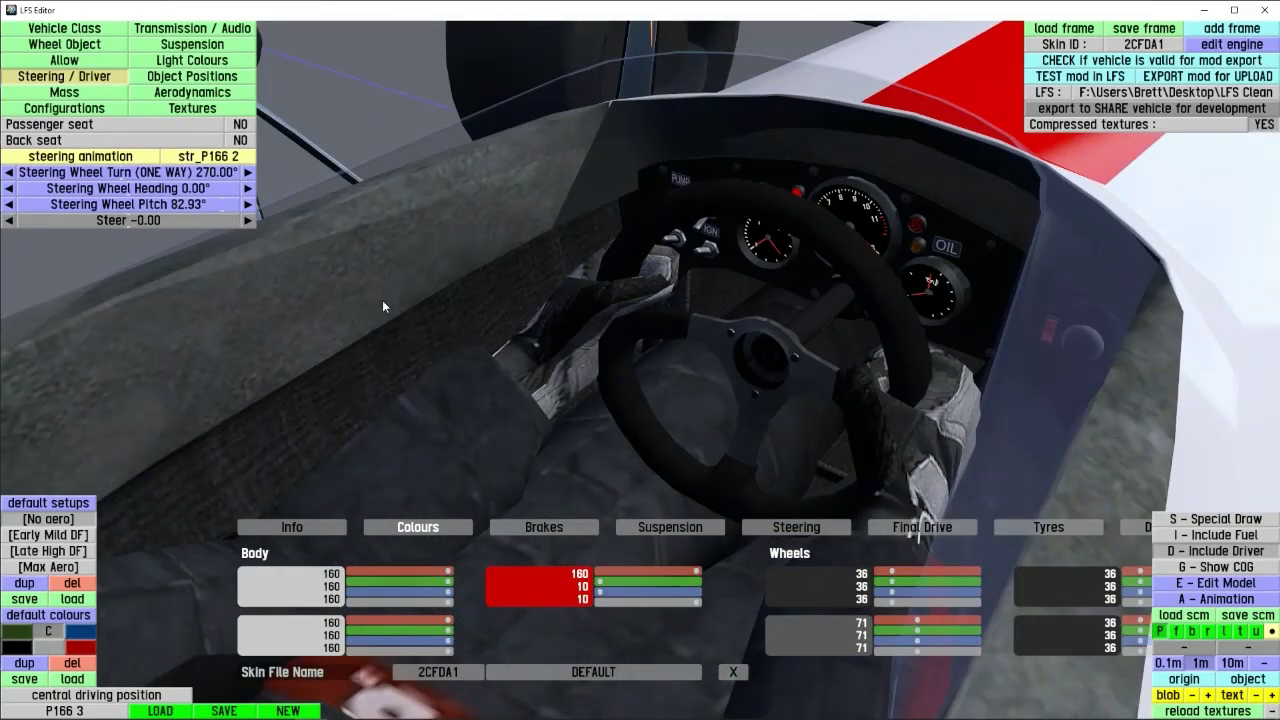
{"action": "right_click_drag", "start_coordinate": [719, 422], "coordinate": [589, 325]}
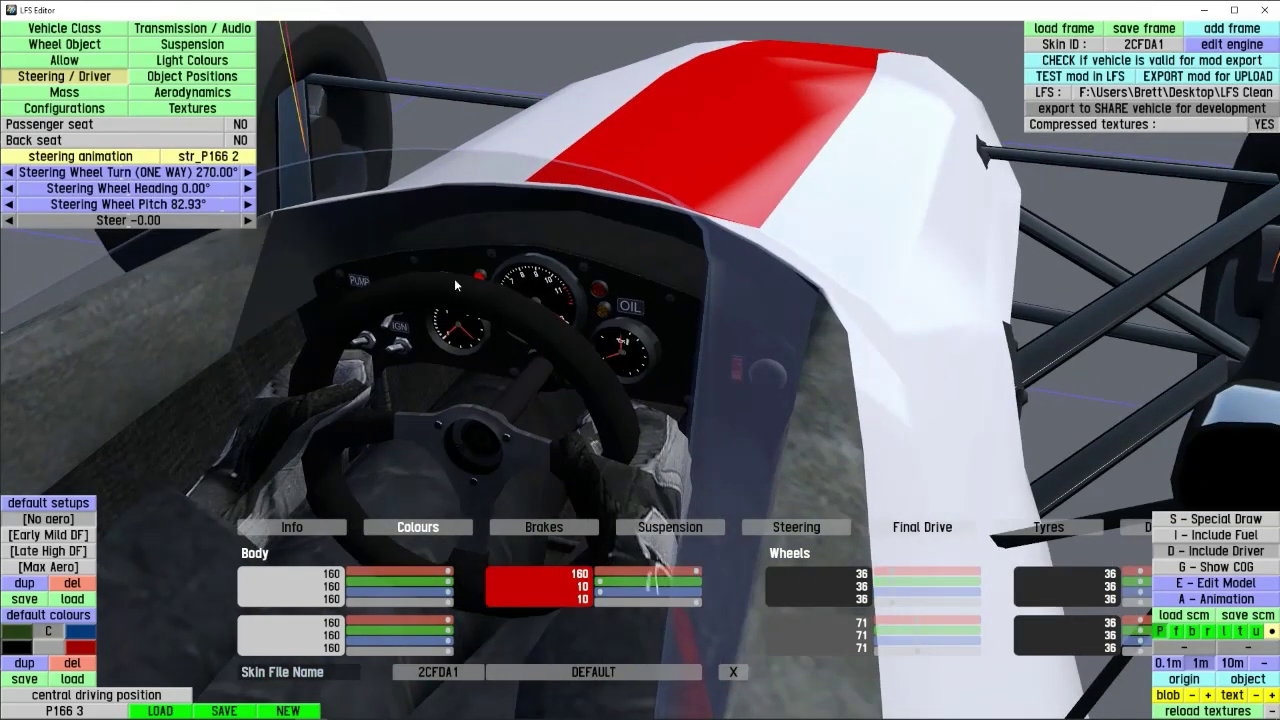
{"action": "right_click_drag", "start_coordinate": [455, 285], "coordinate": [690, 450]}
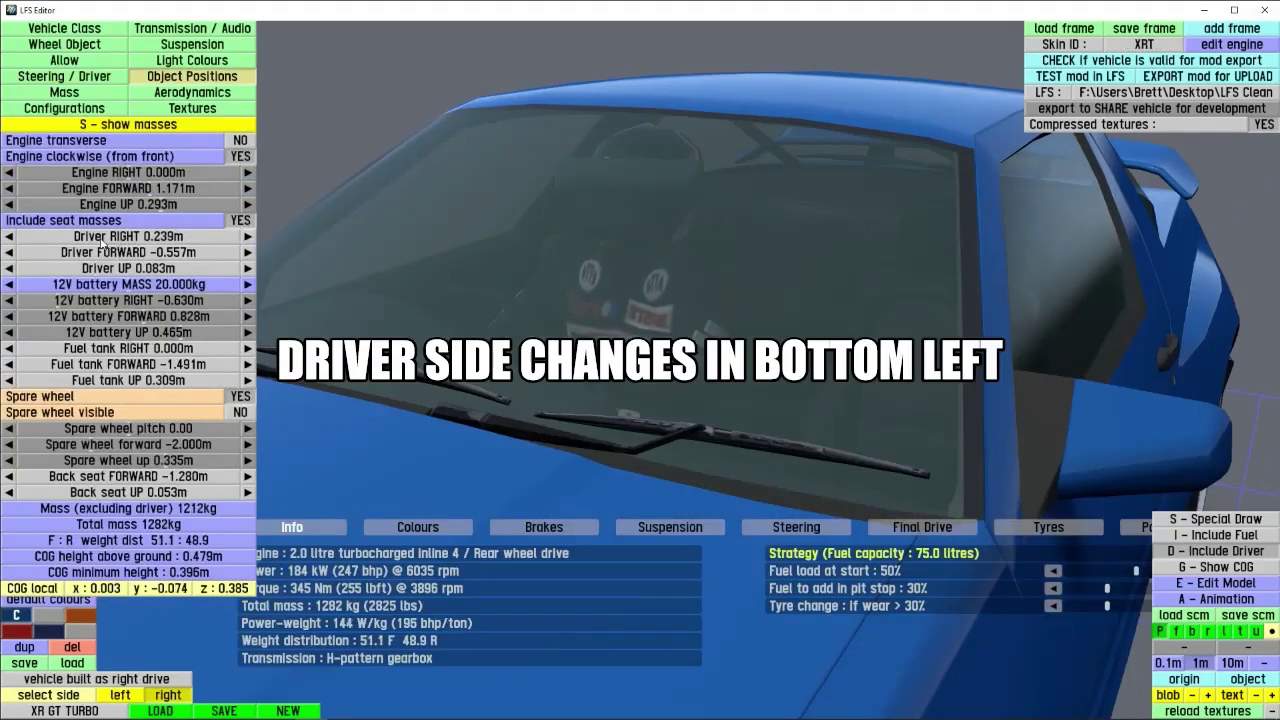
- Switch the XR GT TURBO's driving side between left and right, finishing on left, to see the dashboard flip
{"action": "left_click_drag", "start_coordinate": [60, 241], "coordinate": [123, 249]}
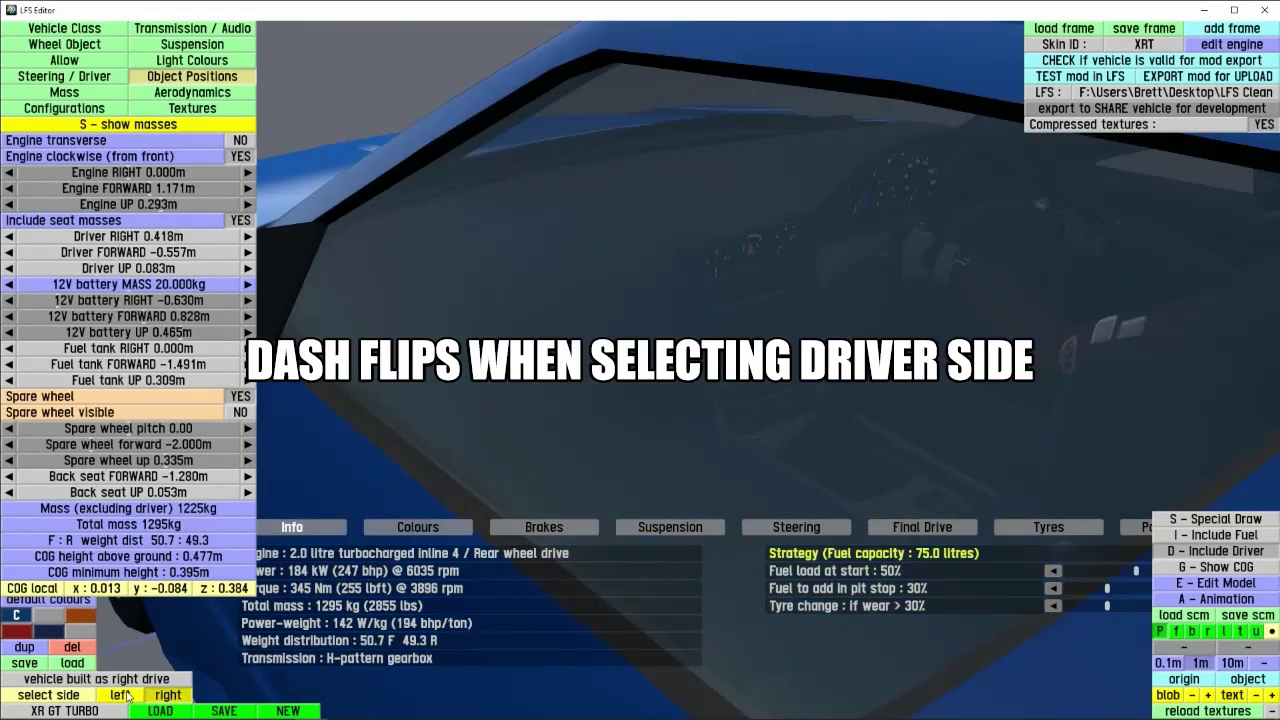
{"action": "left_click", "coordinate": [121, 695]}
{"action": "left_click", "coordinate": [183, 695]}
{"action": "left_click", "coordinate": [121, 695]}
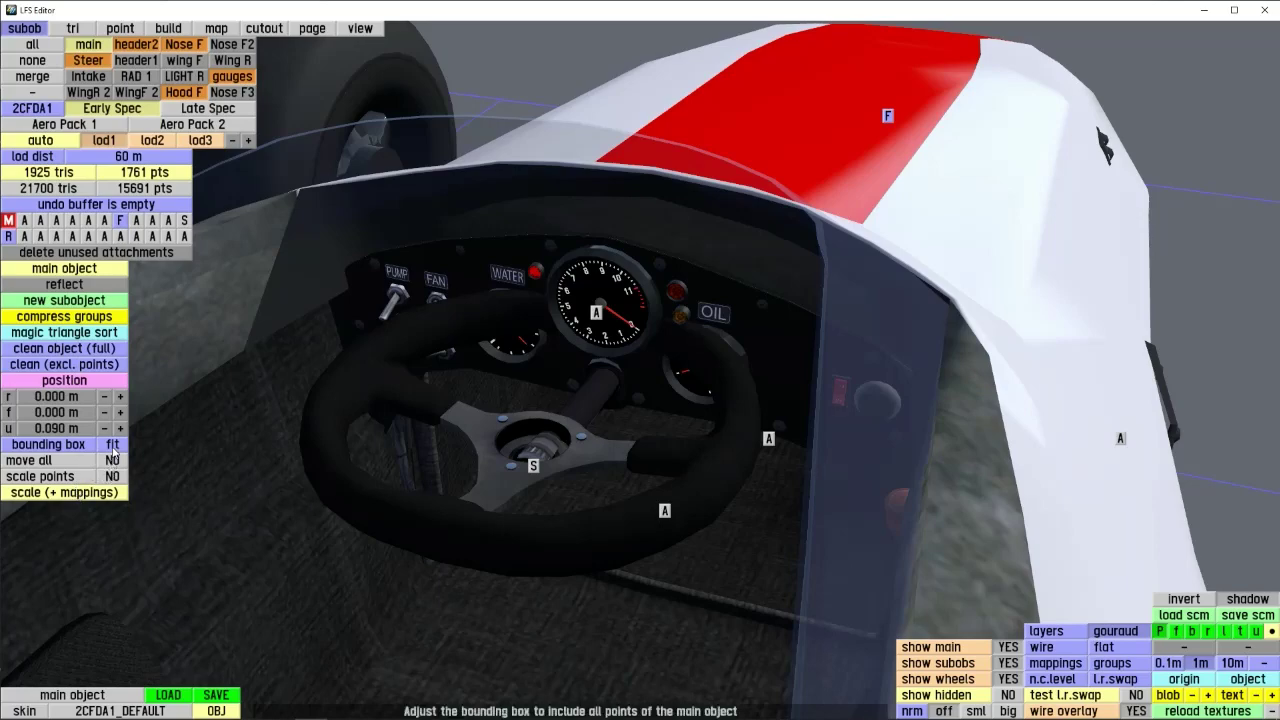
- Show the bounding box of the open-wheel car's main object and examine it from behind and from the side
{"action": "left_click_drag", "start_coordinate": [560, 425], "coordinate": [682, 427]}
{"action": "scroll", "coordinate": [600, 422], "scroll_direction": "down", "scroll_amount": 5}
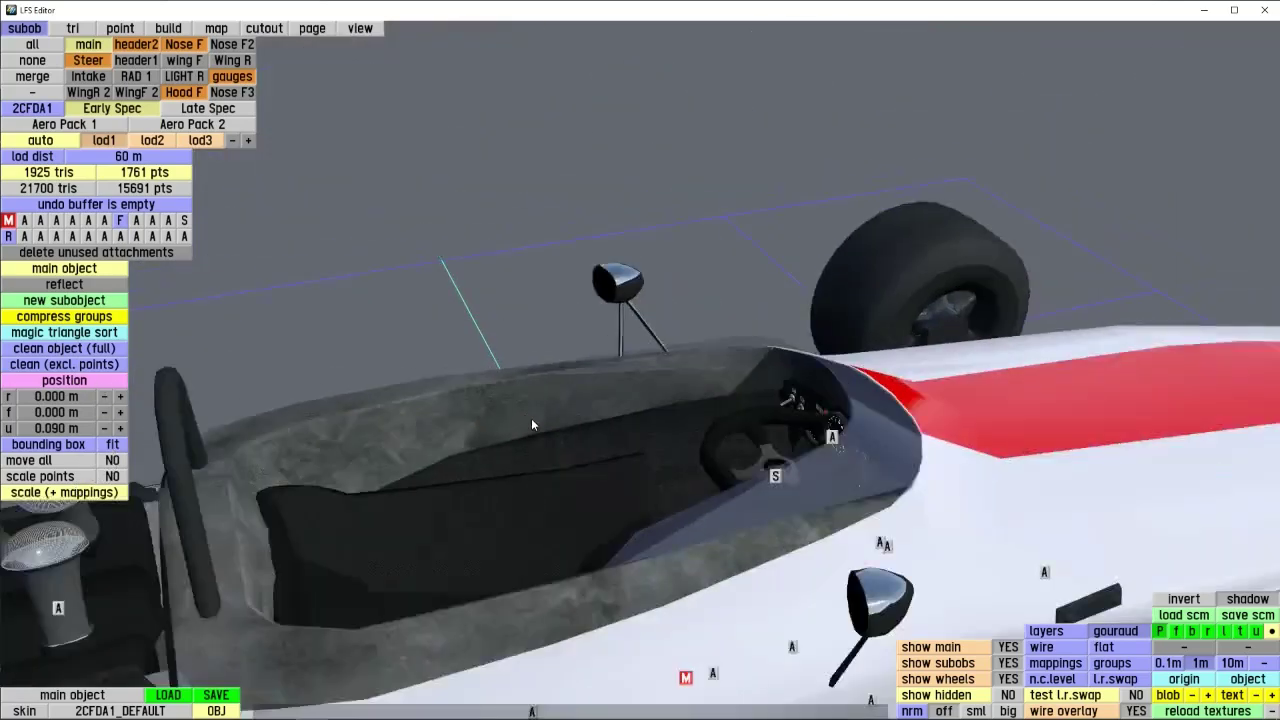
{"action": "left_click_drag", "start_coordinate": [531, 418], "coordinate": [665, 371]}
{"action": "scroll", "coordinate": [640, 405], "scroll_direction": "down", "scroll_amount": 3}
{"action": "left_click_drag", "start_coordinate": [619, 436], "coordinate": [522, 378]}
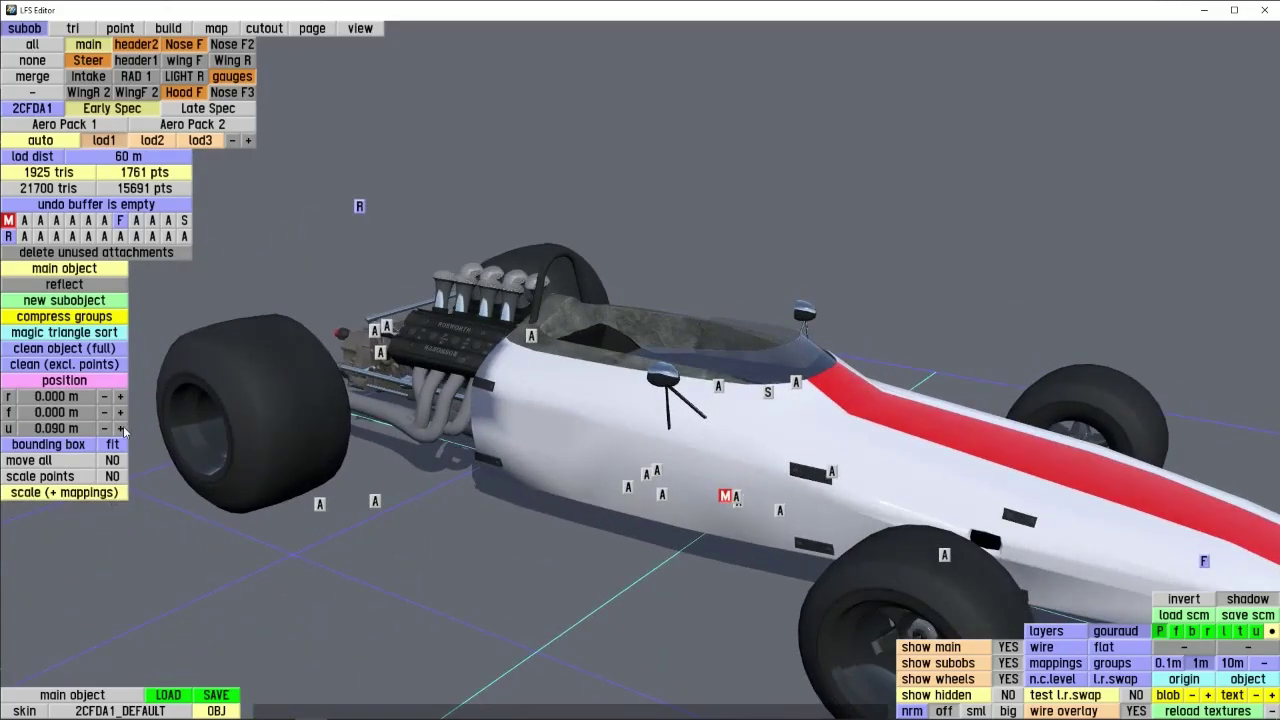
{"action": "scroll", "coordinate": [441, 434], "scroll_direction": "down", "scroll_amount": 6}
{"action": "left_click_drag", "start_coordinate": [327, 361], "coordinate": [540, 437]}
{"action": "left_click", "coordinate": [507, 368]}
{"action": "scroll", "coordinate": [603, 369], "scroll_direction": "up", "scroll_amount": 4}
{"action": "left_click_drag", "start_coordinate": [623, 413], "coordinate": [860, 190]}
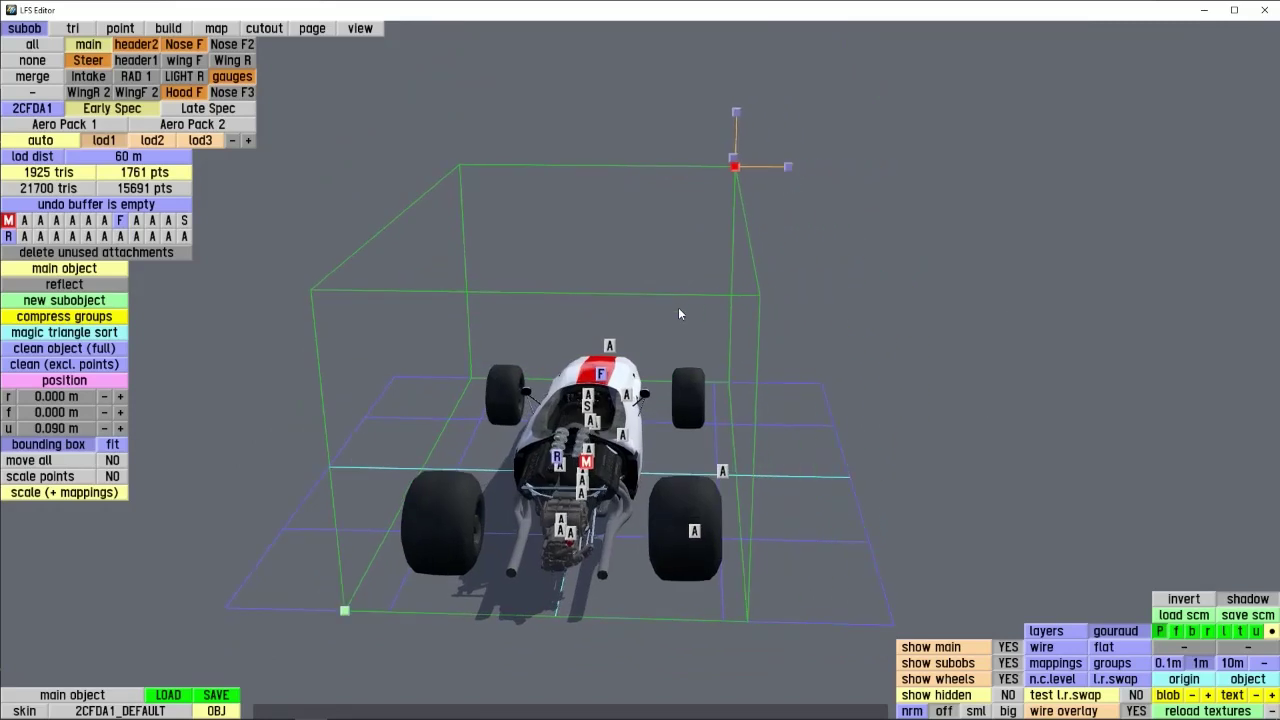
{"action": "left_click_drag", "start_coordinate": [679, 314], "coordinate": [500, 90]}
{"action": "left_click_drag", "start_coordinate": [640, 410], "coordinate": [340, 500]}
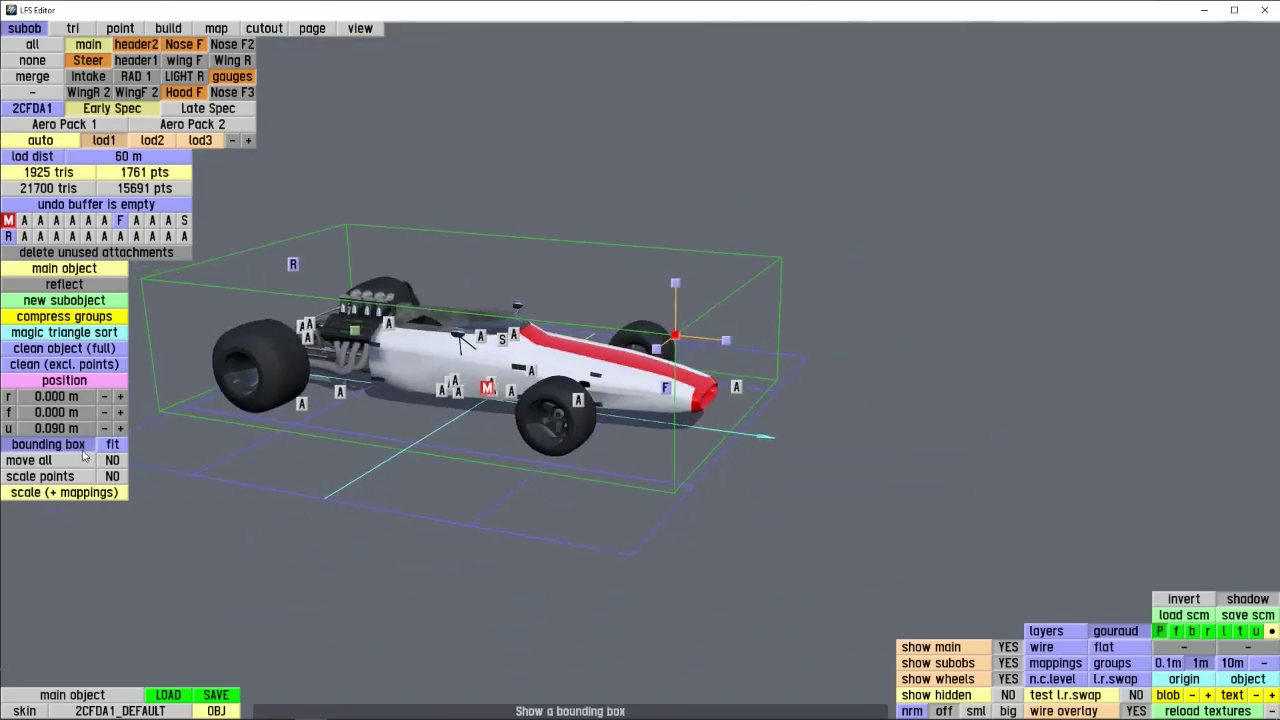
- Turn on Move all for the main object and test shifting its points sideways along r
{"action": "left_click", "coordinate": [112, 461]}
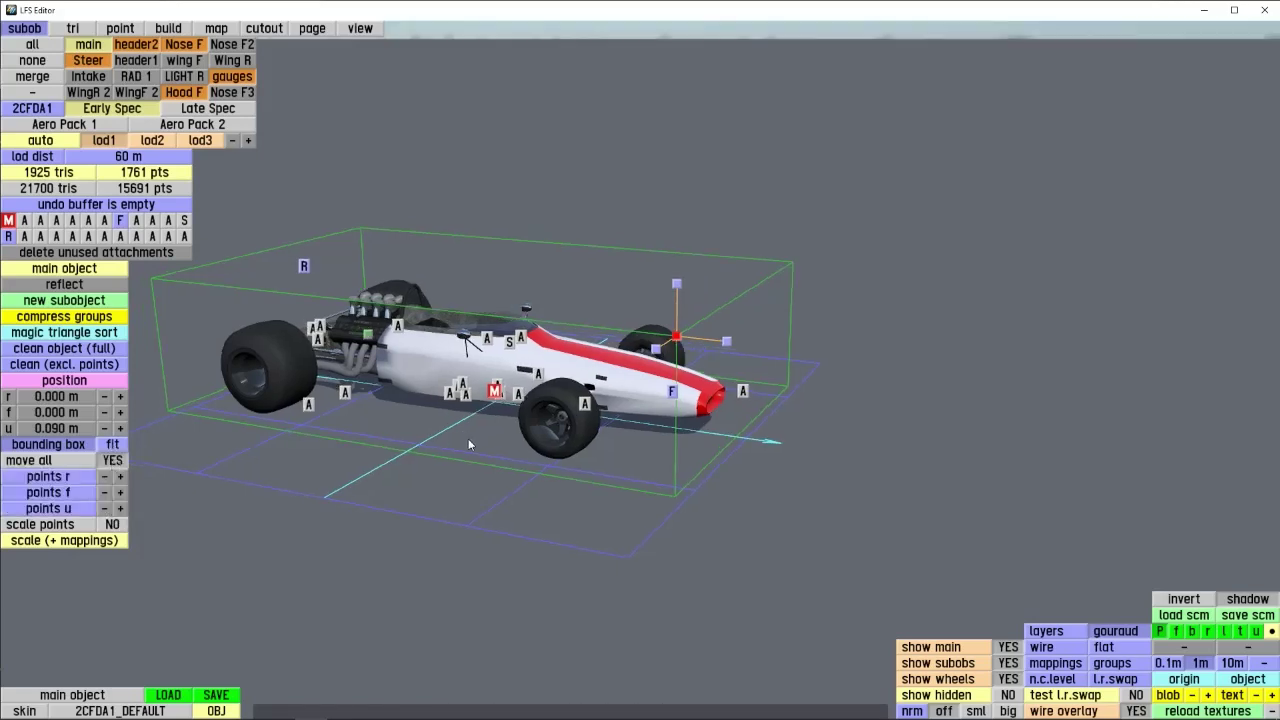
{"action": "scroll", "coordinate": [429, 443], "scroll_direction": "up", "scroll_amount": 4}
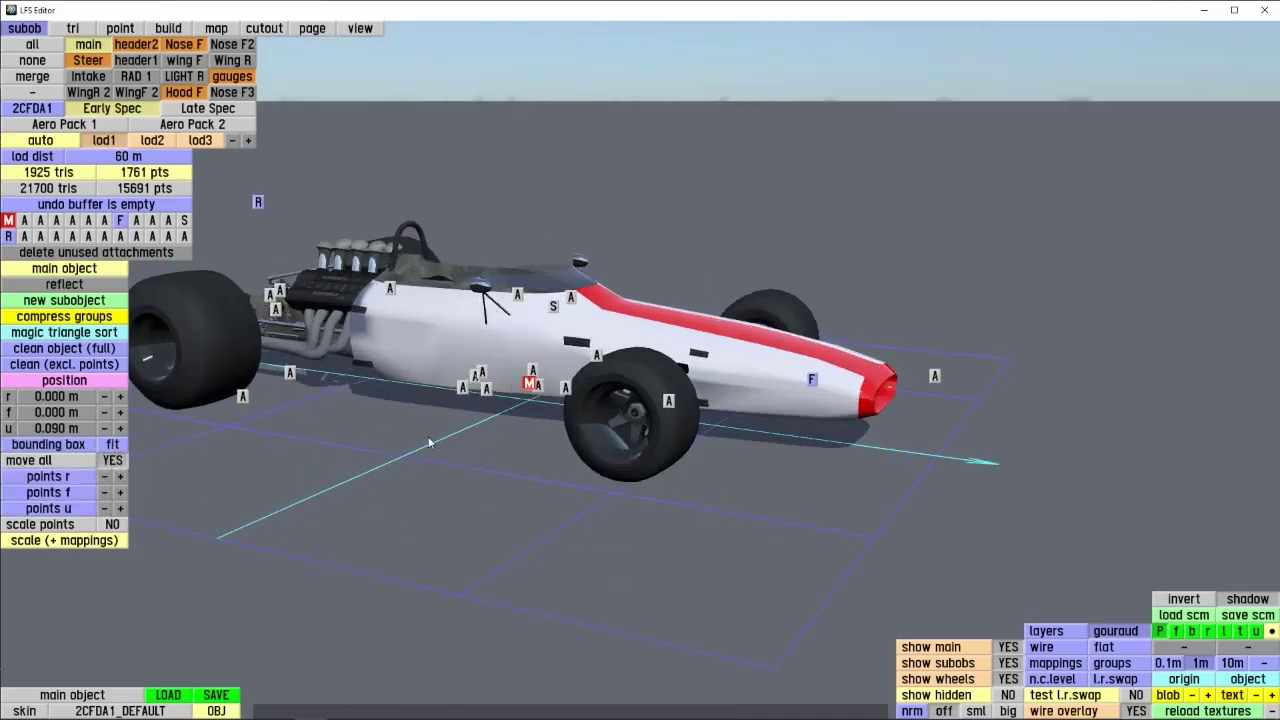
{"action": "right_click_drag", "start_coordinate": [429, 443], "coordinate": [668, 490]}
{"action": "scroll", "coordinate": [547, 489], "scroll_direction": "up", "scroll_amount": 4}
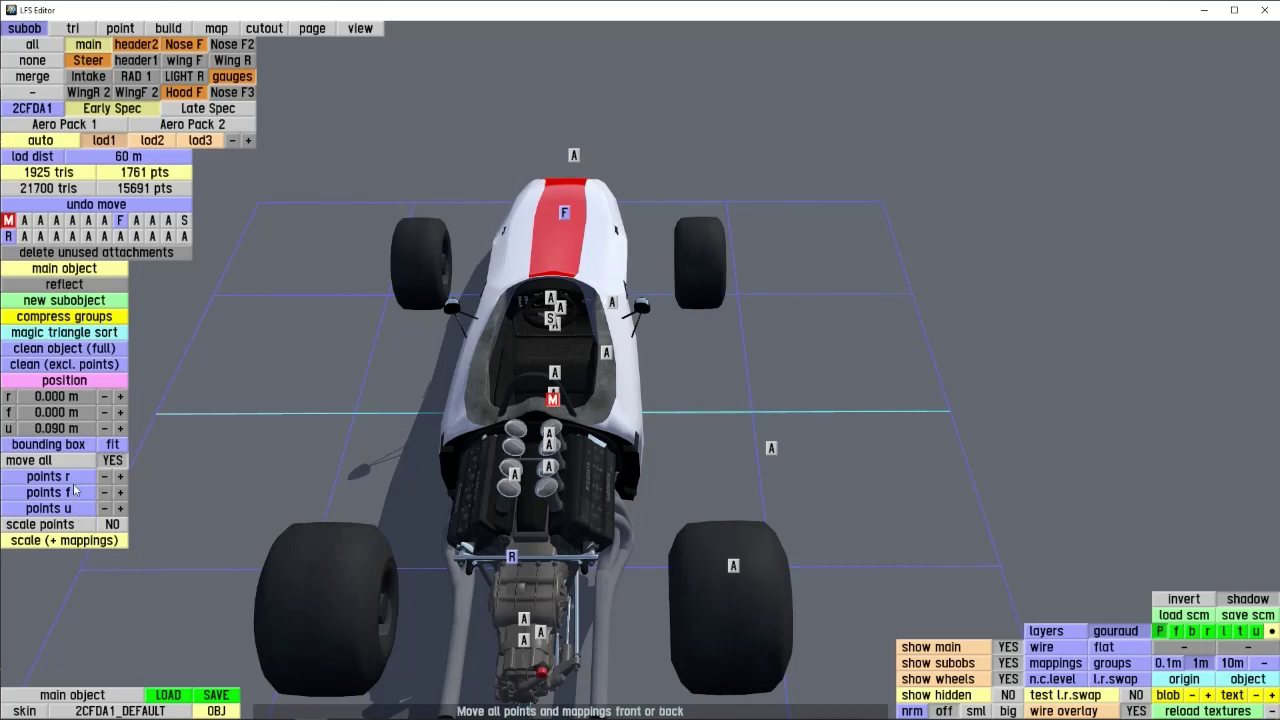
{"action": "left_click", "coordinate": [119, 479]}
{"action": "left_click", "coordinate": [119, 479]}
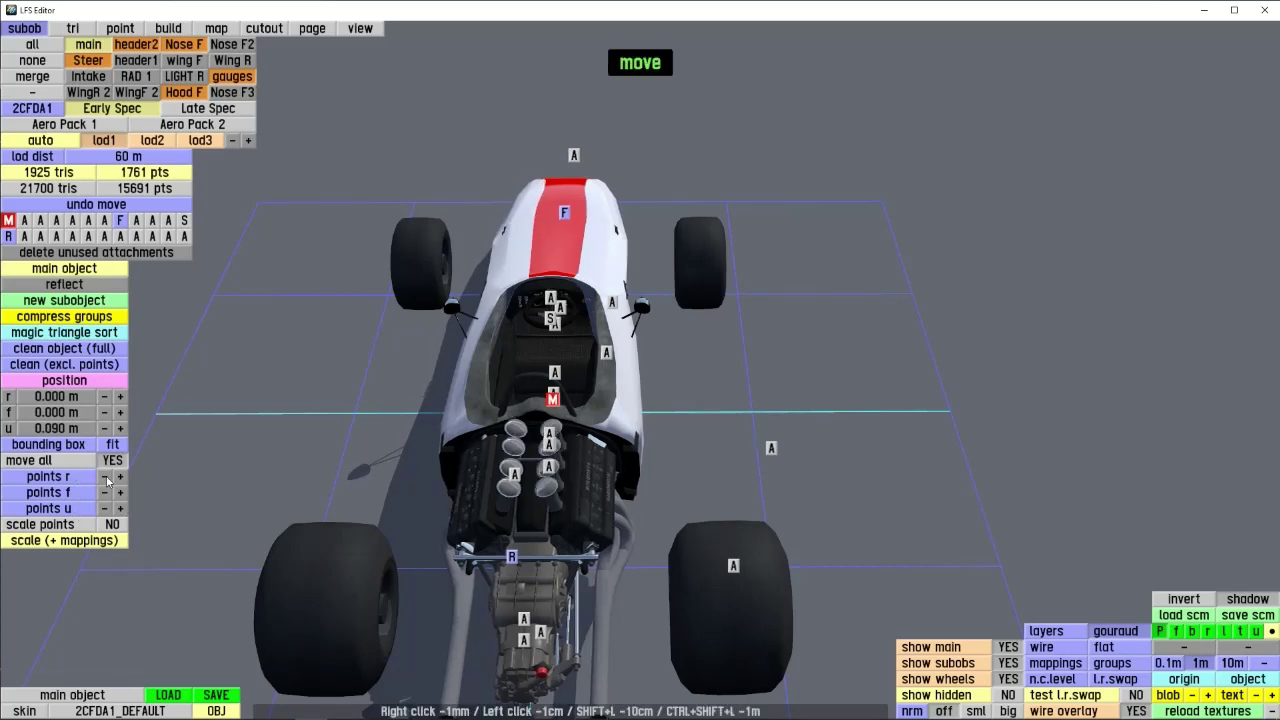
- Shift all of the main object's points to the right along r while viewing the cockpit opening from above
{"action": "scroll", "coordinate": [566, 422], "scroll_direction": "up", "scroll_amount": 5}
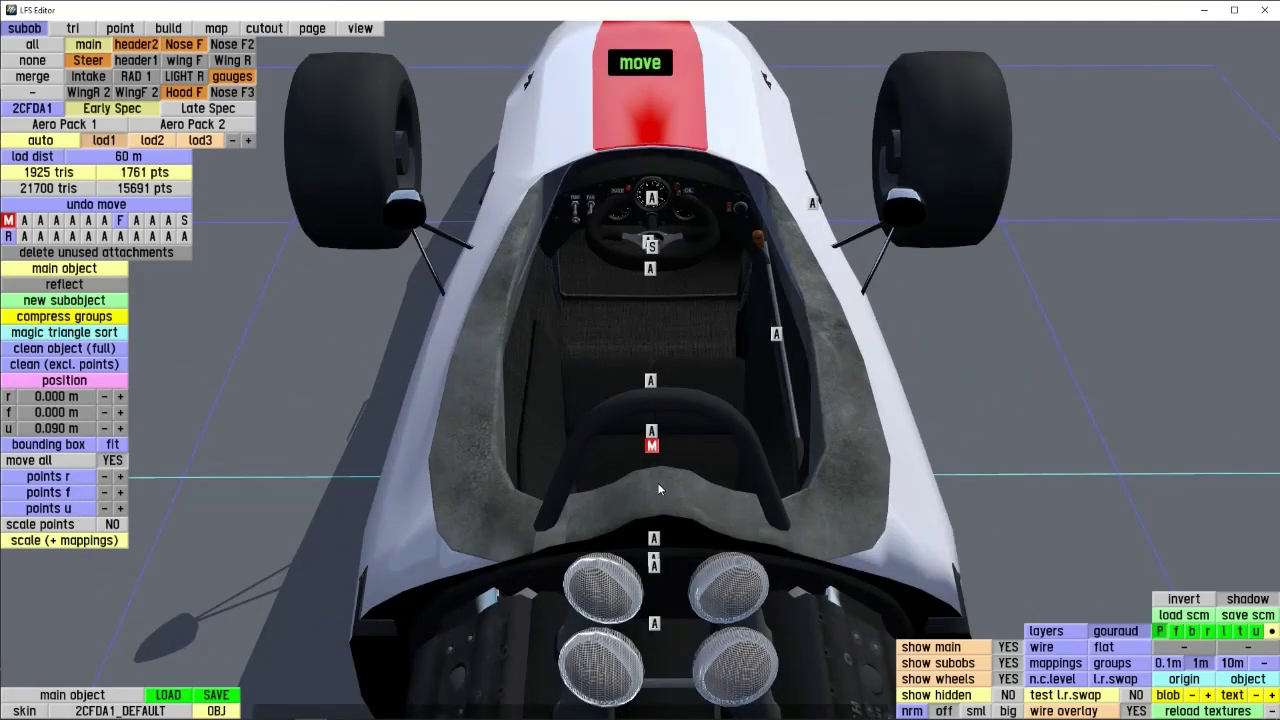
{"action": "right_click_drag", "start_coordinate": [657, 482], "coordinate": [696, 505]}
{"action": "left_click", "coordinate": [119, 479]}
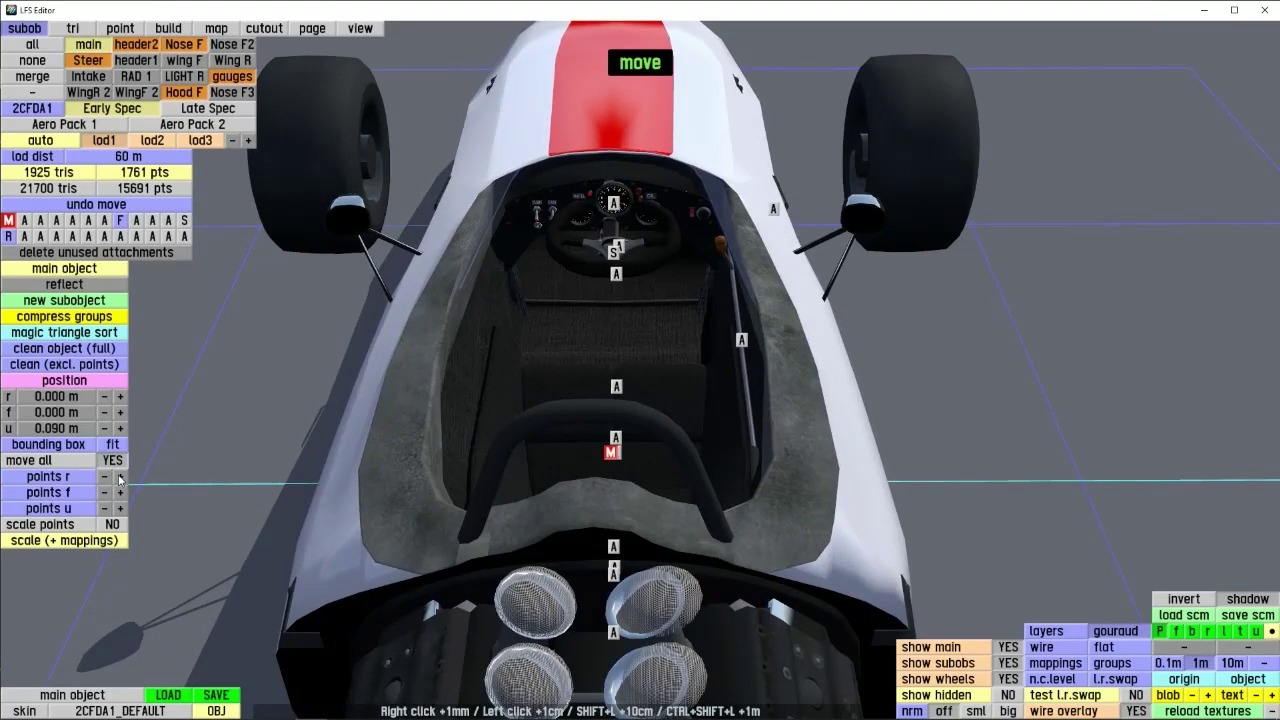
{"action": "left_click", "coordinate": [119, 479]}
{"action": "left_click", "coordinate": [119, 479]}
{"action": "left_click", "coordinate": [119, 479]}
{"action": "left_click", "coordinate": [119, 479]}
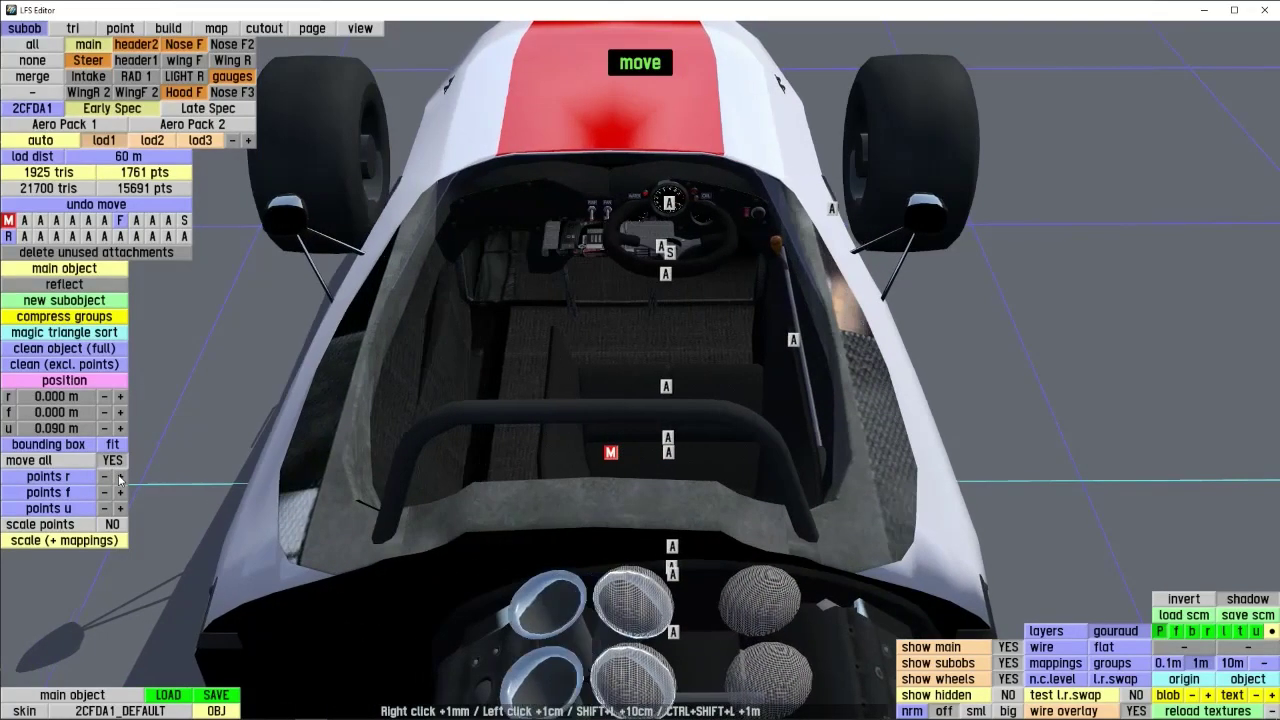
{"action": "left_click", "coordinate": [119, 479]}
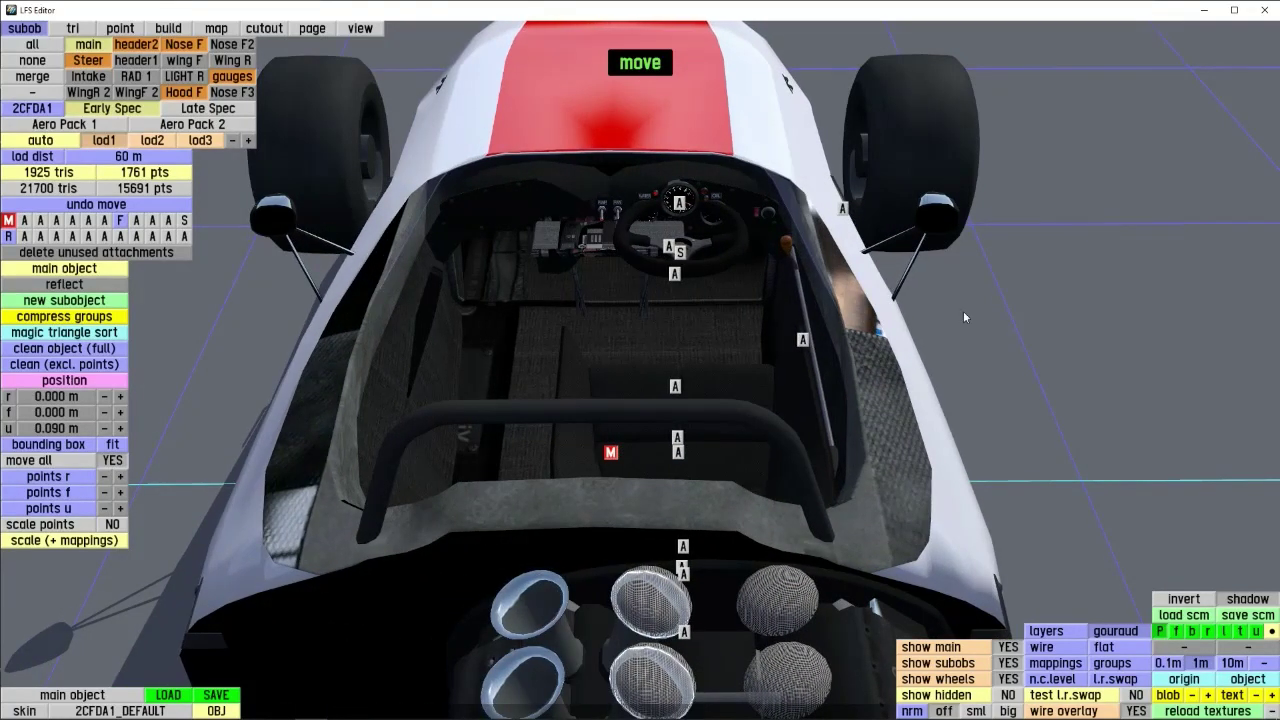
- Shift the main object's points further right and examine the widened nose and cockpit
{"action": "scroll", "coordinate": [673, 370], "scroll_direction": "down", "scroll_amount": 5}
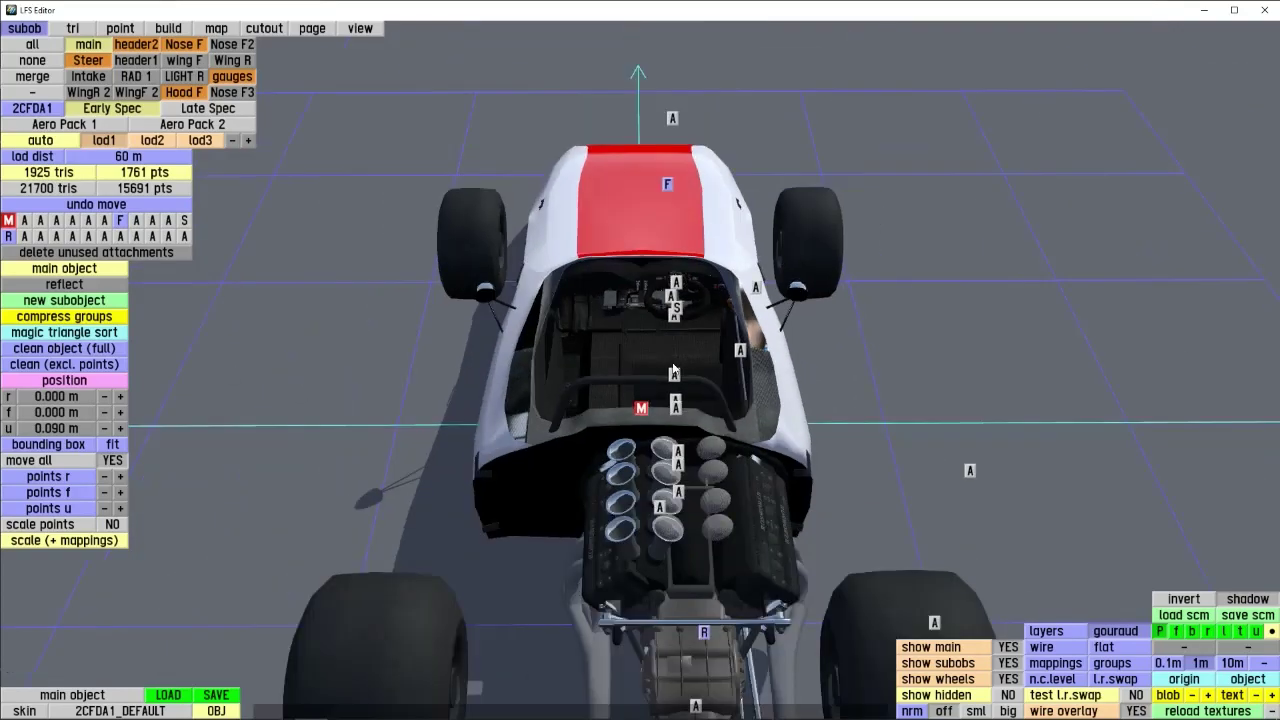
{"action": "middle_click_drag", "start_coordinate": [583, 437], "coordinate": [302, 612]}
{"action": "left_click", "coordinate": [122, 480]}
{"action": "left_click", "coordinate": [122, 480]}
{"action": "left_click", "coordinate": [122, 480]}
{"action": "left_click", "coordinate": [122, 480]}
{"action": "left_click", "coordinate": [122, 480]}
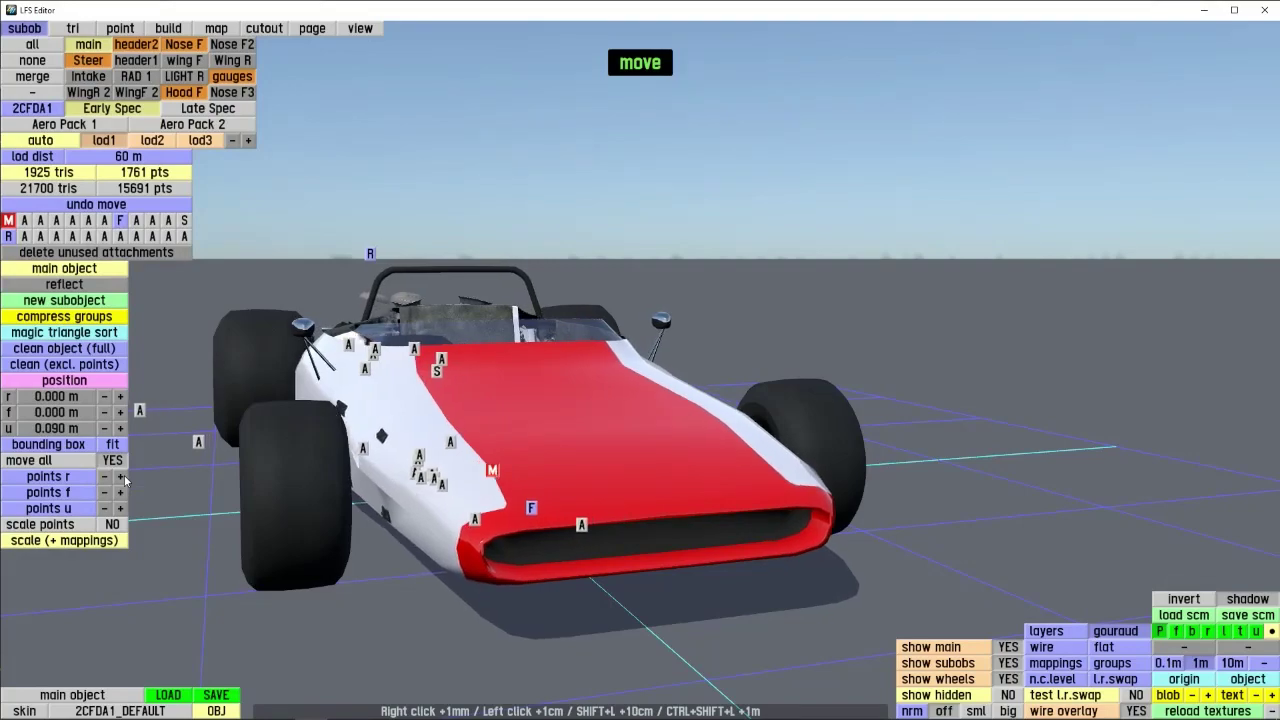
{"action": "middle_click_drag", "start_coordinate": [490, 215], "coordinate": [490, 366]}
{"action": "scroll", "coordinate": [490, 366], "scroll_direction": "up", "scroll_amount": 2}
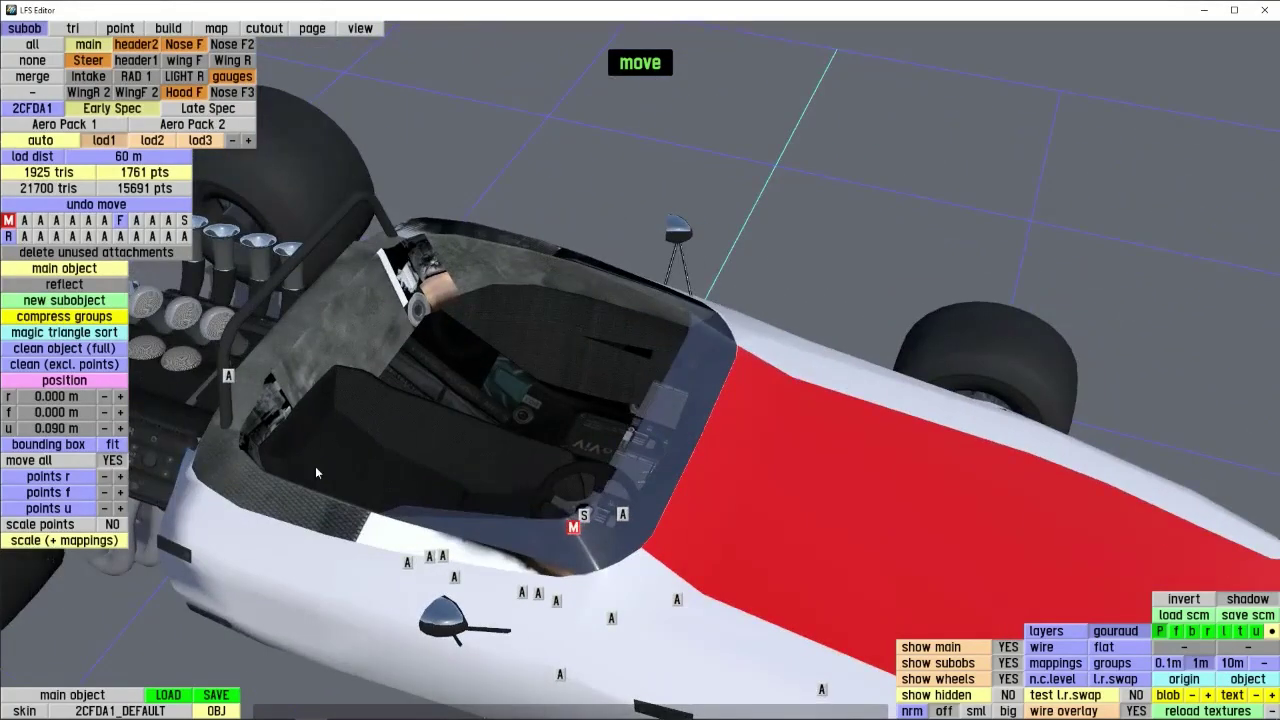
{"action": "middle_click_drag", "start_coordinate": [553, 405], "coordinate": [678, 395]}
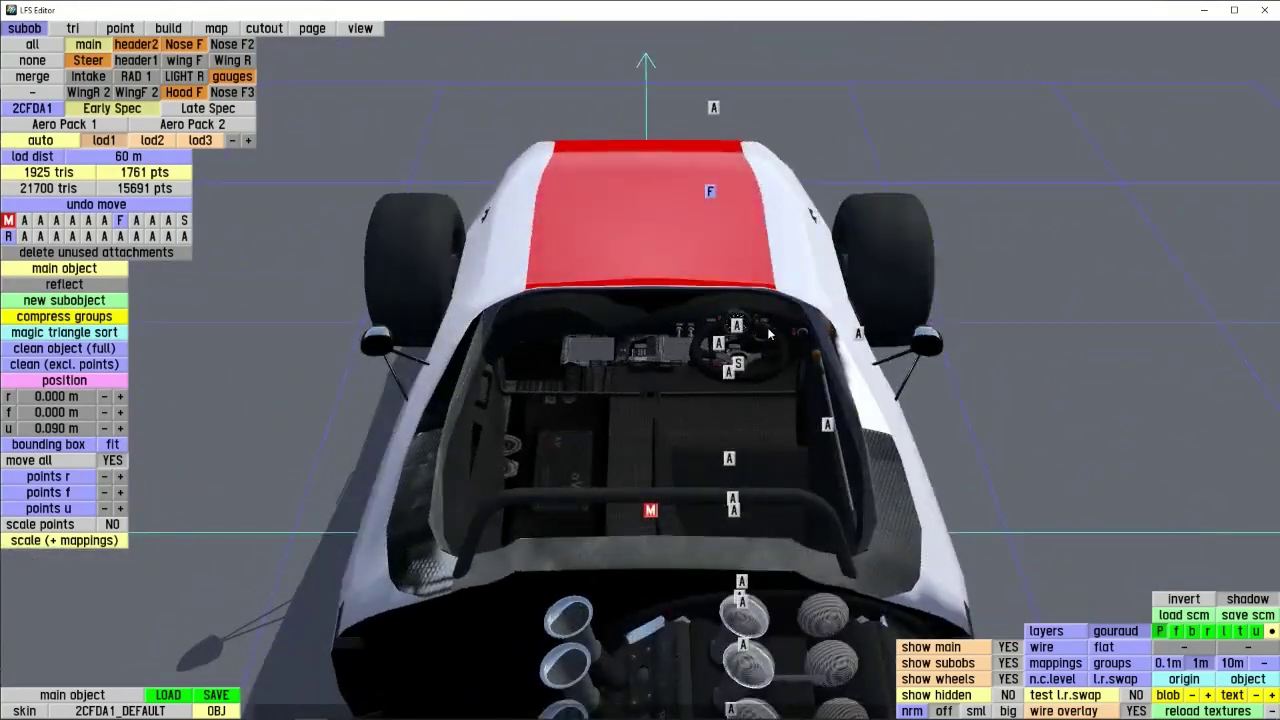
- Shift the main object's points back to the left along r and check the body's symmetry around the cockpit and engine intakes
{"action": "middle_click_drag", "start_coordinate": [768, 333], "coordinate": [261, 372]}
{"action": "scroll", "coordinate": [850, 440], "scroll_direction": "up", "scroll_amount": 2}
{"action": "left_click", "coordinate": [102, 480]}
{"action": "left_click", "coordinate": [102, 480]}
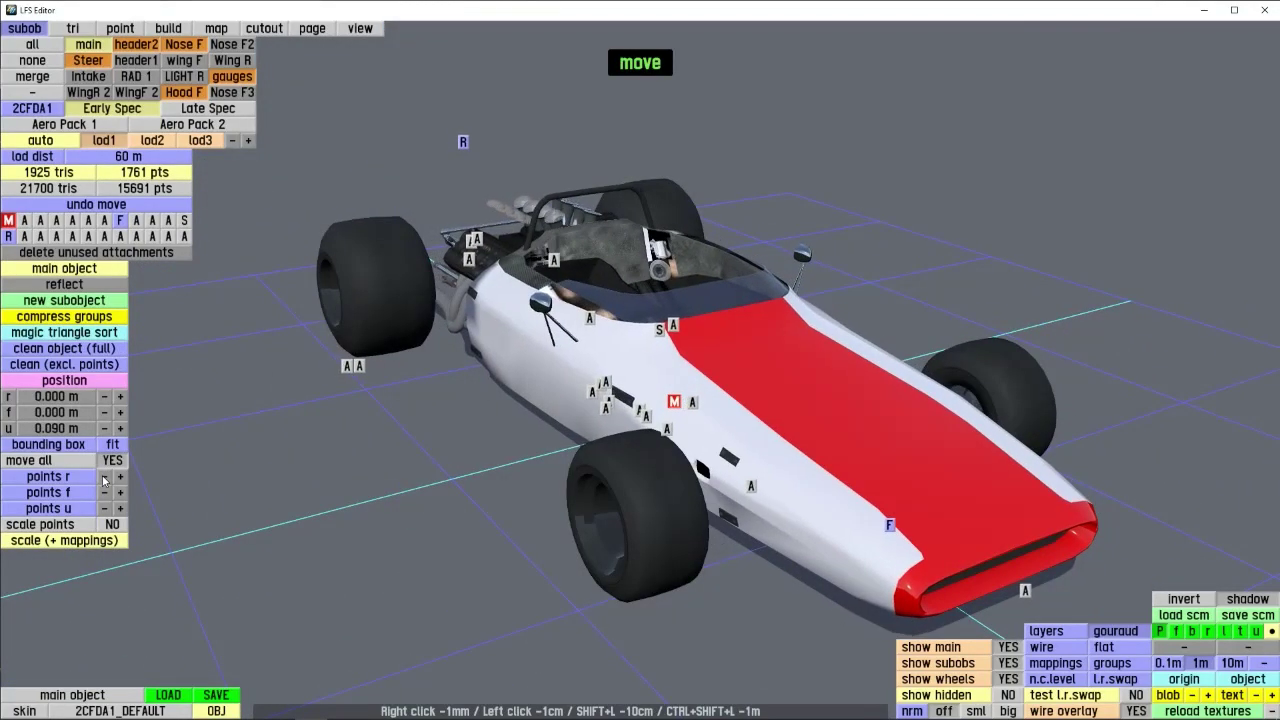
{"action": "left_click", "coordinate": [103, 480]}
{"action": "left_click", "coordinate": [104, 481]}
{"action": "left_click", "coordinate": [102, 480]}
{"action": "left_click", "coordinate": [102, 480]}
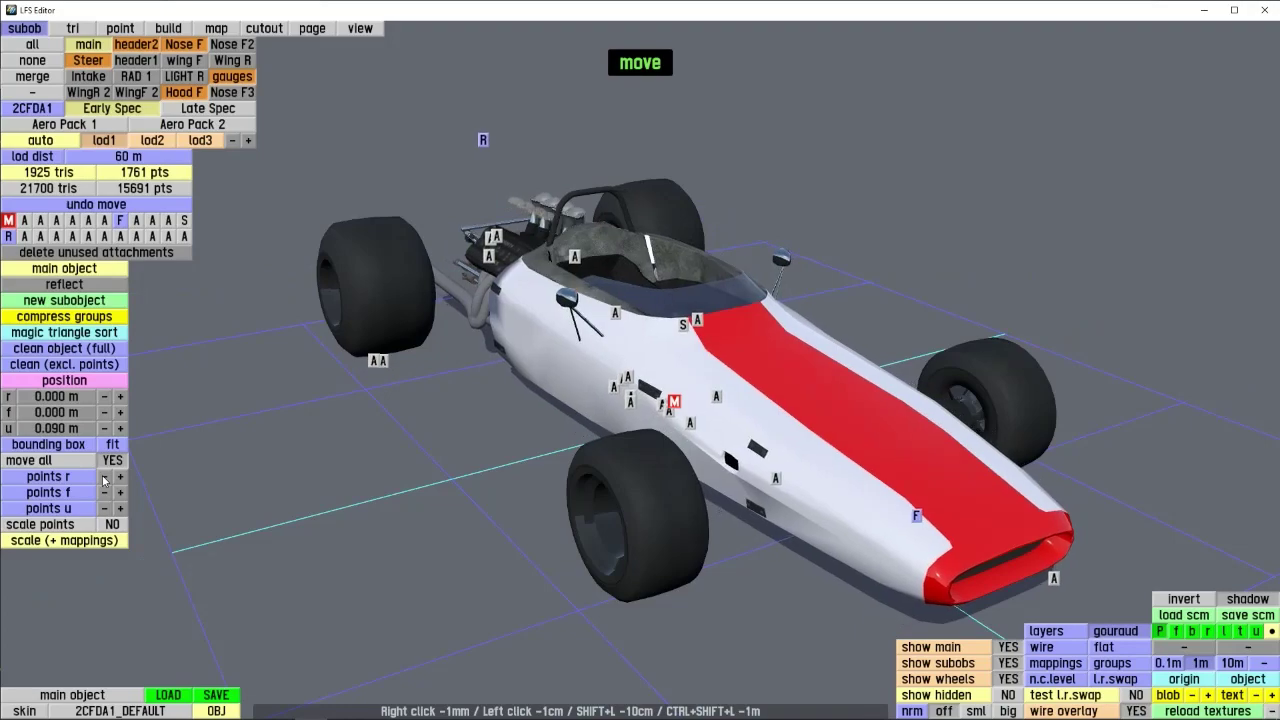
{"action": "left_click", "coordinate": [102, 480]}
{"action": "left_click", "coordinate": [102, 480]}
{"action": "middle_click_drag", "start_coordinate": [444, 365], "coordinate": [697, 266]}
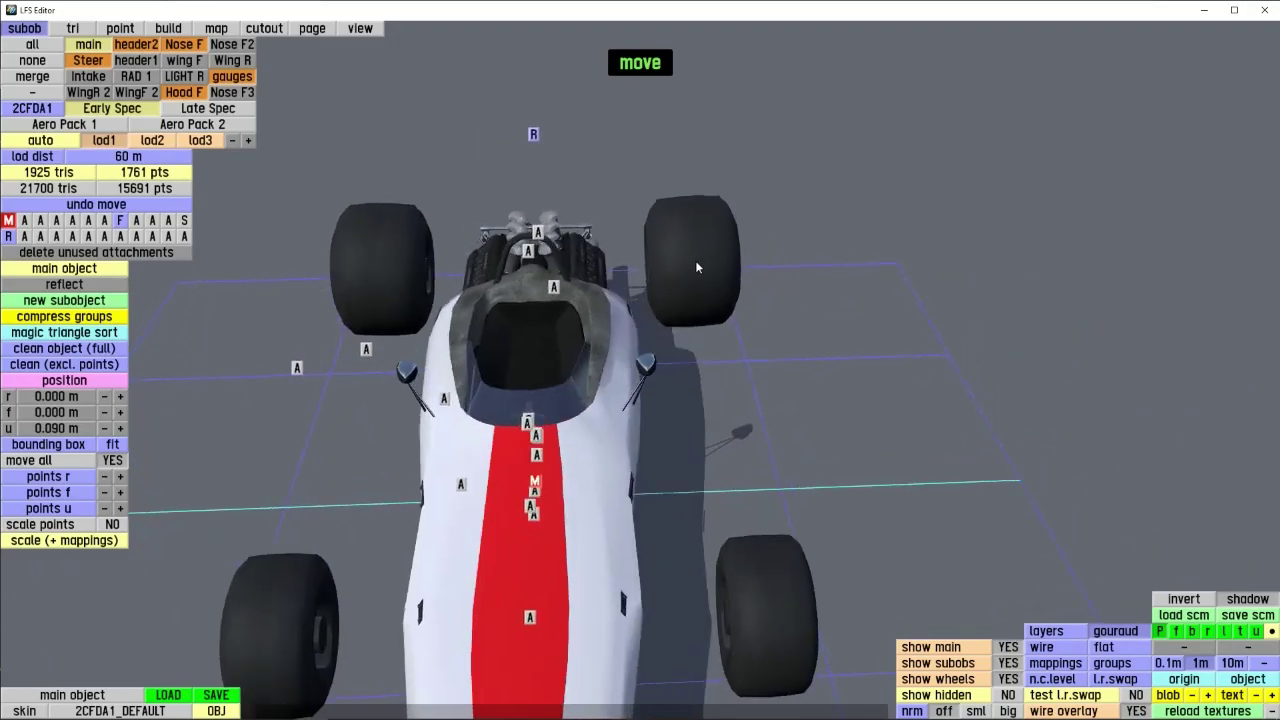
{"action": "scroll", "coordinate": [521, 273], "scroll_direction": "up", "scroll_amount": 8}
{"action": "scroll", "coordinate": [525, 308], "scroll_direction": "down", "scroll_amount": 8}
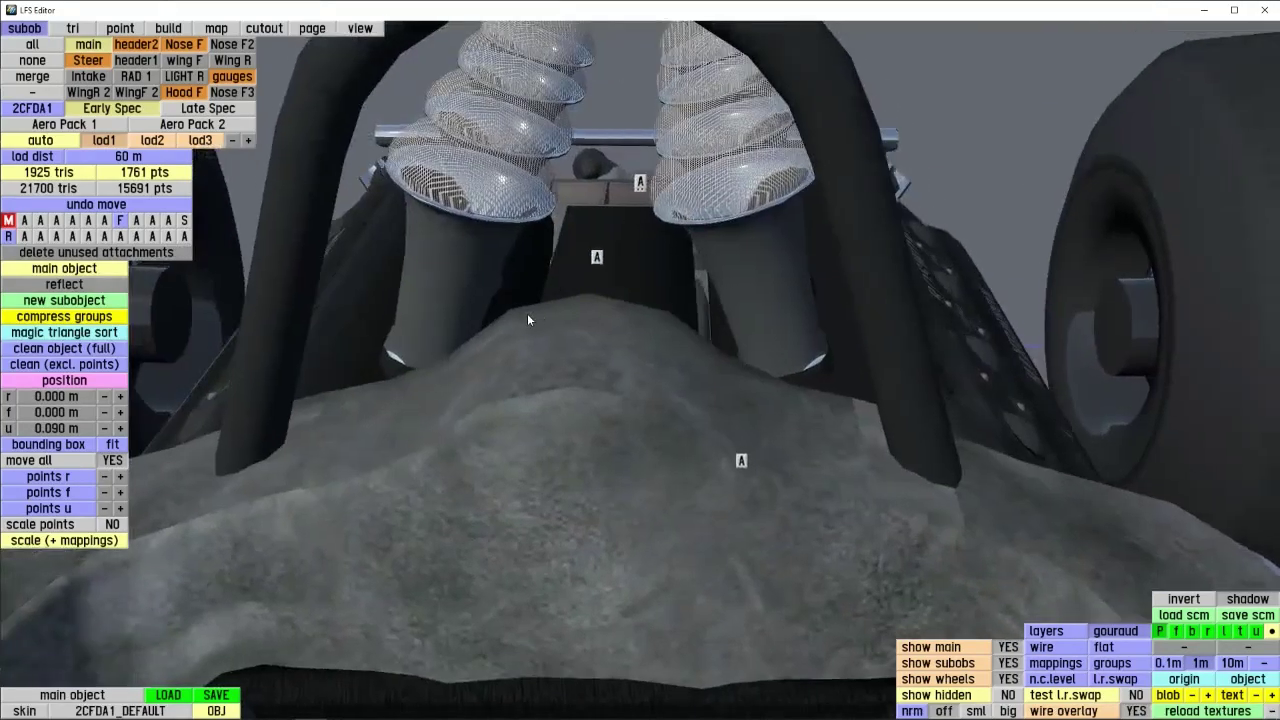
{"action": "middle_click_drag", "start_coordinate": [636, 324], "coordinate": [564, 453]}
- Shift all of the main object's points forward along f in several increments, then slightly back
{"action": "middle_click_drag", "start_coordinate": [130, 495], "coordinate": [250, 505]}
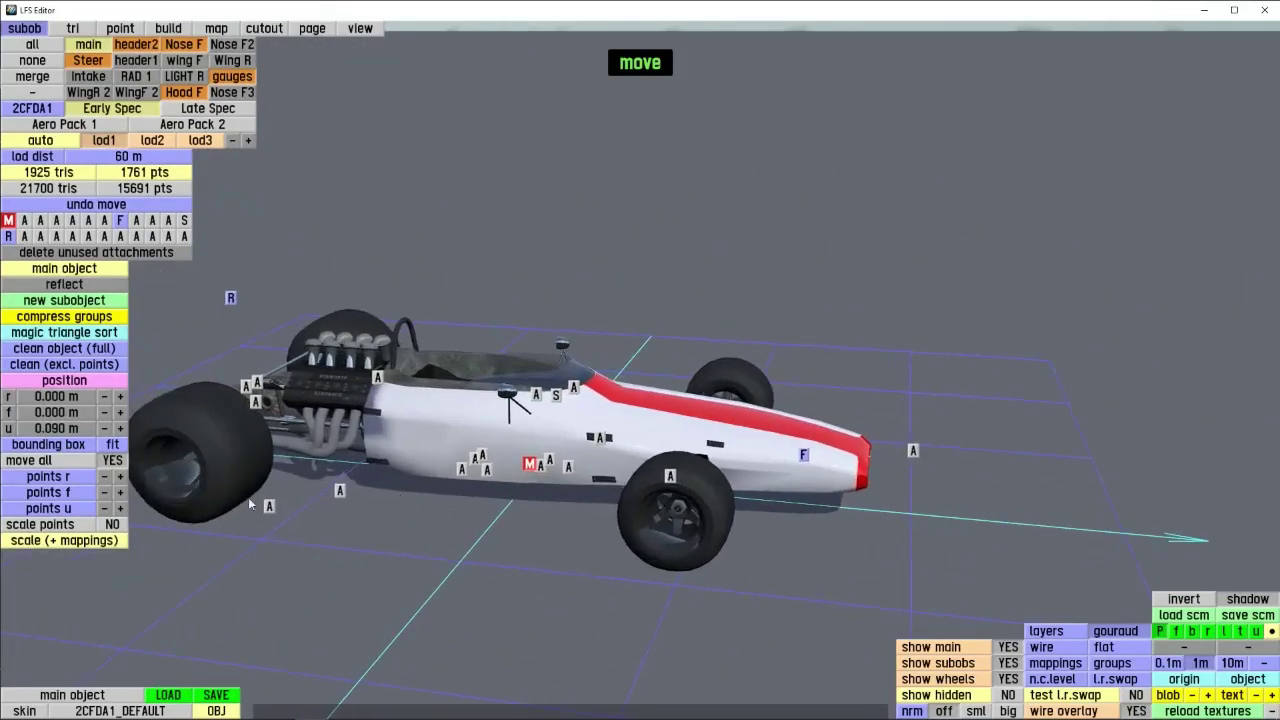
{"action": "left_click", "coordinate": [120, 492]}
{"action": "left_click", "coordinate": [120, 492]}
{"action": "left_click", "coordinate": [120, 492]}
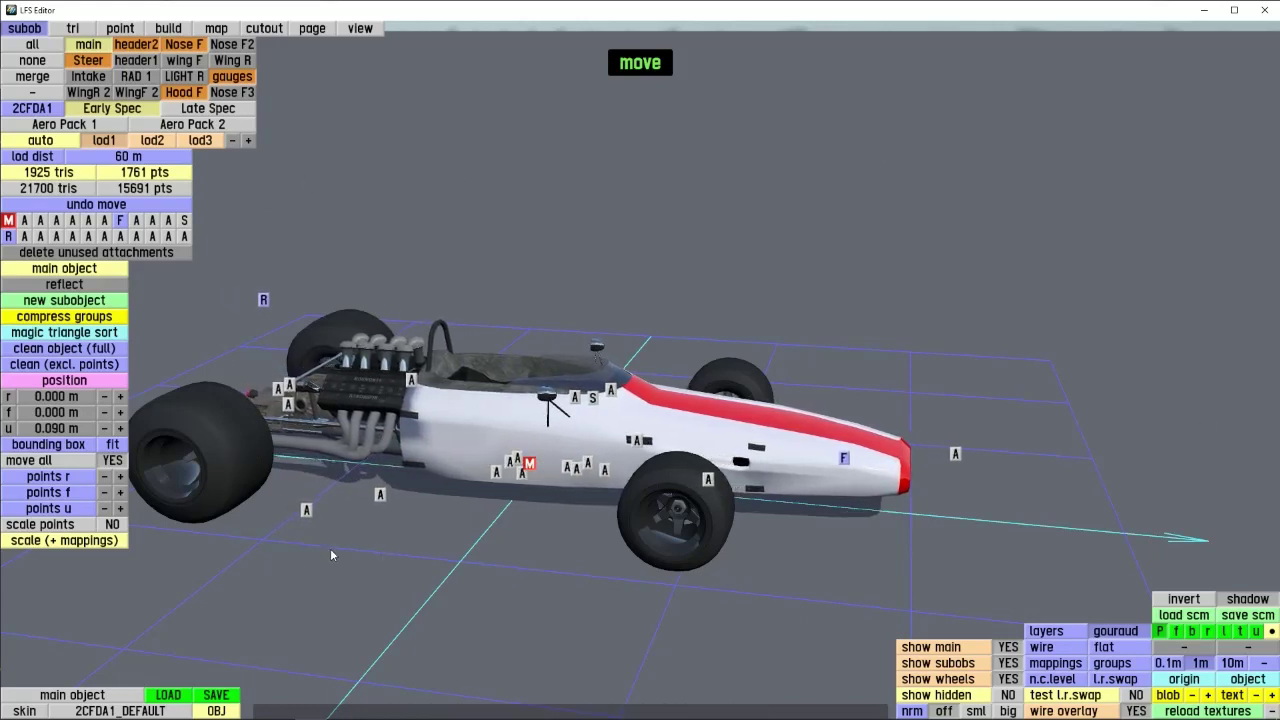
{"action": "left_click", "coordinate": [122, 492]}
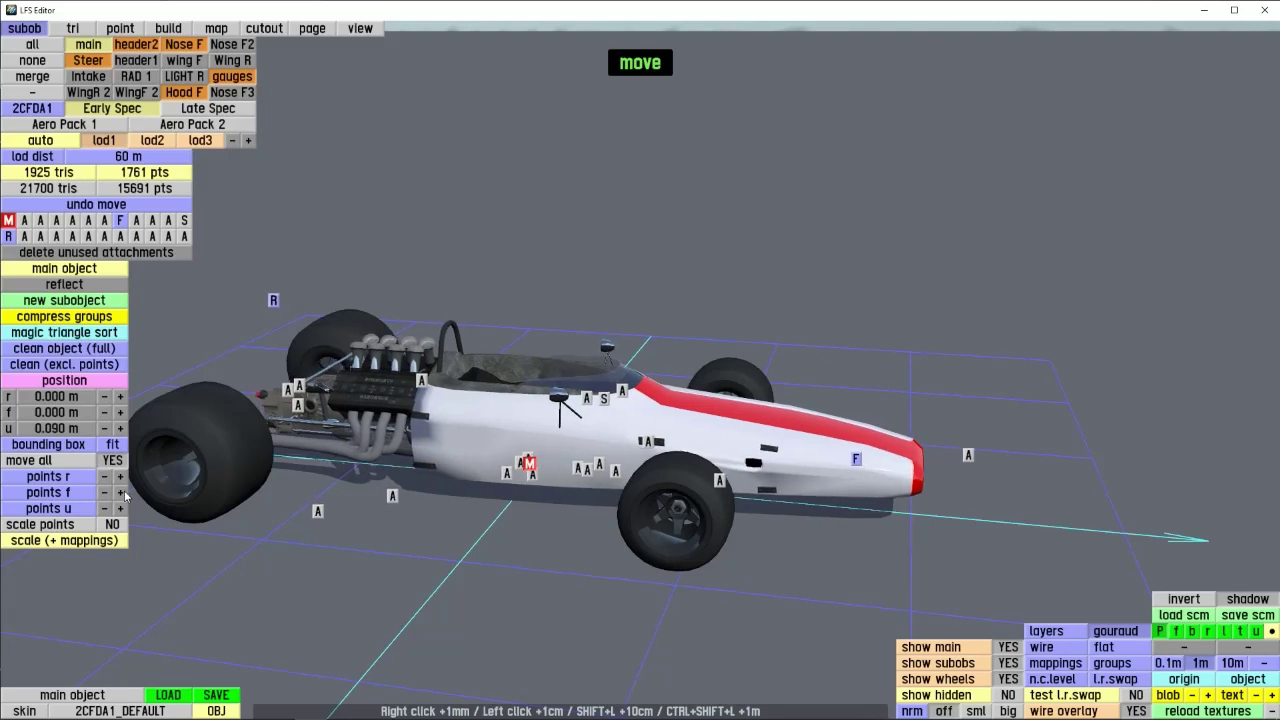
{"action": "left_click", "coordinate": [121, 492]}
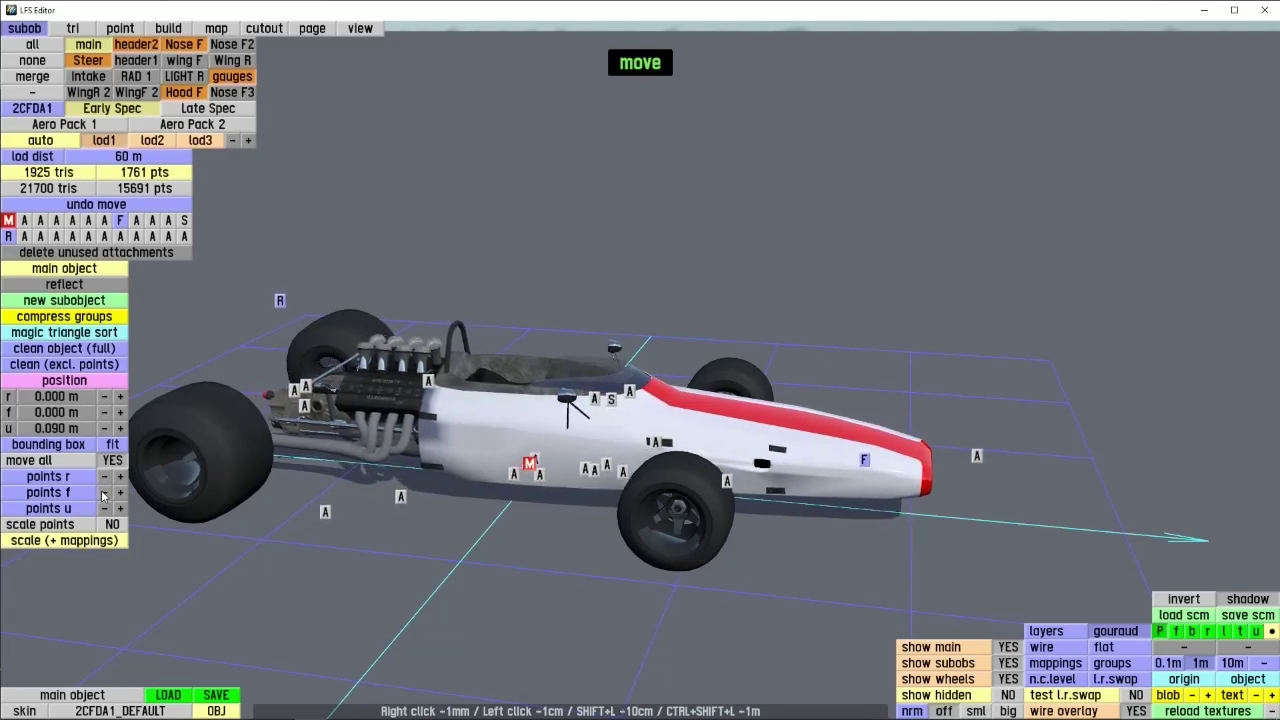
{"action": "left_click", "coordinate": [104, 493]}
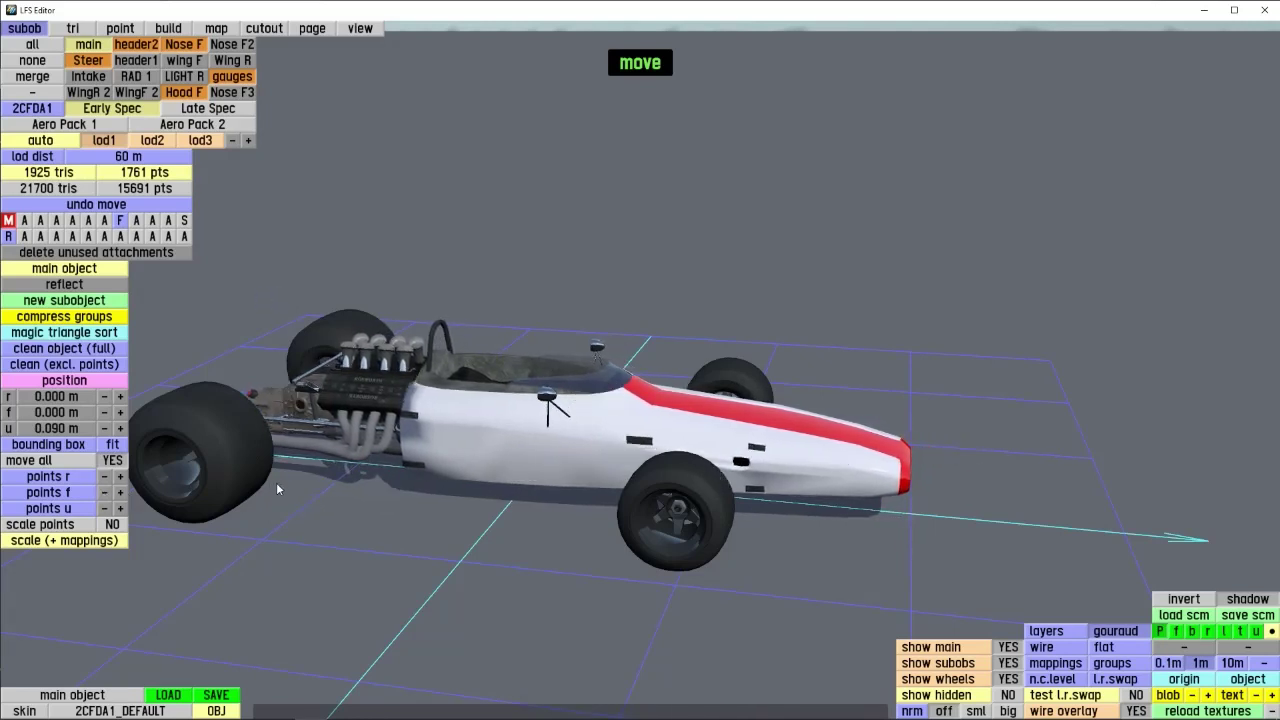
- Undo the recent point moves until the undo buffer is empty
{"action": "left_click_drag", "start_coordinate": [277, 485], "coordinate": [497, 466]}
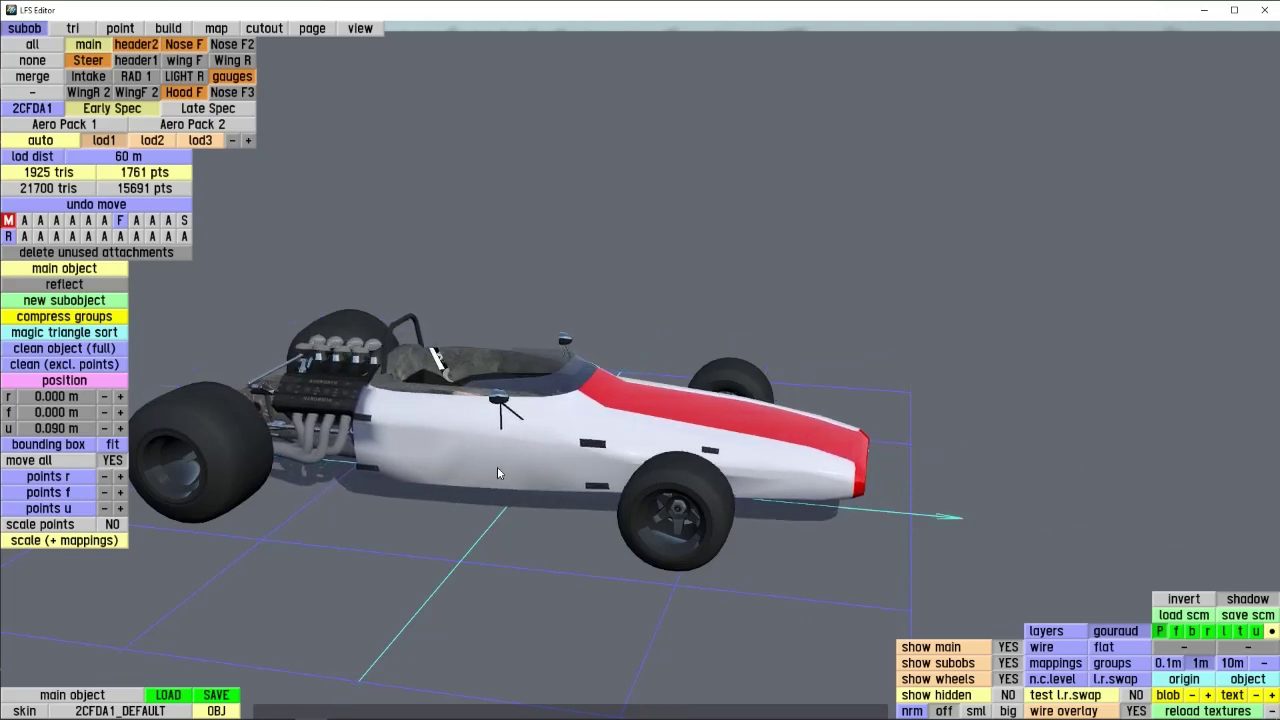
{"action": "key", "text": "ctrl+z"}
{"action": "key", "text": "ctrl+z"}
{"action": "key", "text": "ctrl+z"}
{"action": "key", "text": "ctrl+z"}
{"action": "key", "text": "ctrl+z"}
{"action": "key", "text": "ctrl+z"}
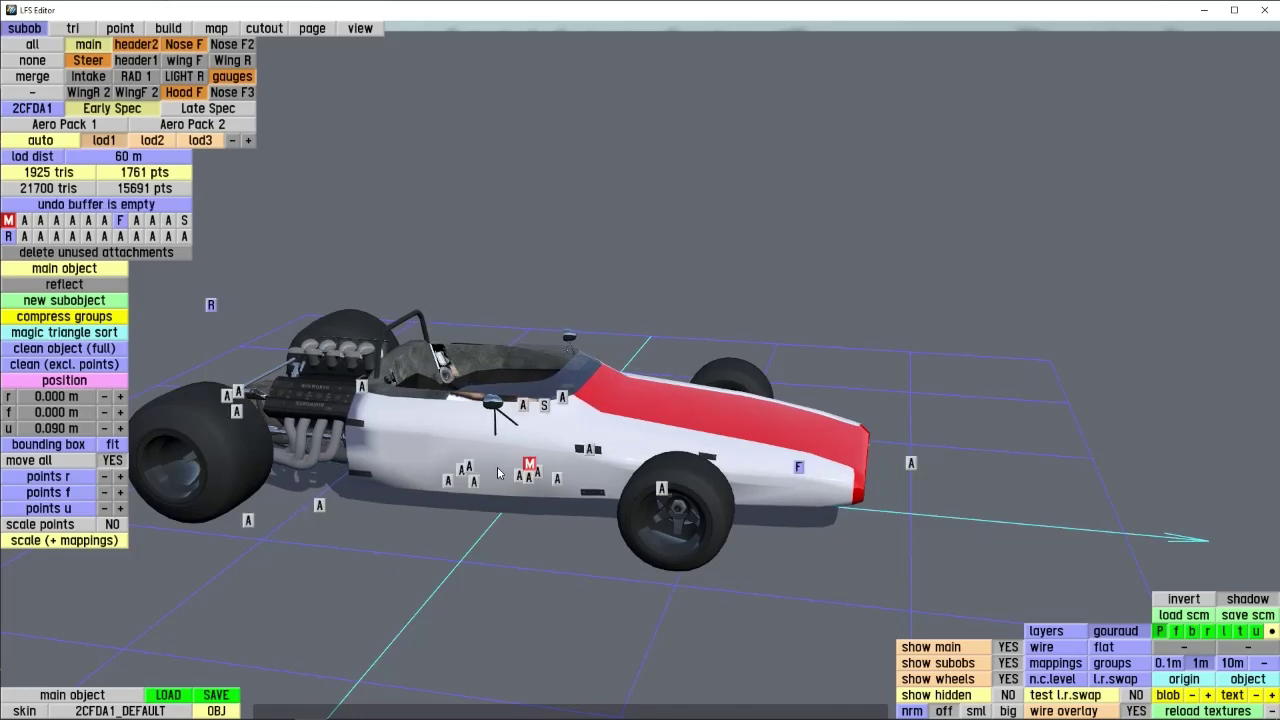
- Shift all of the main object's points right along r, then back left in several increments
{"action": "middle_click_drag", "start_coordinate": [392, 524], "coordinate": [718, 474]}
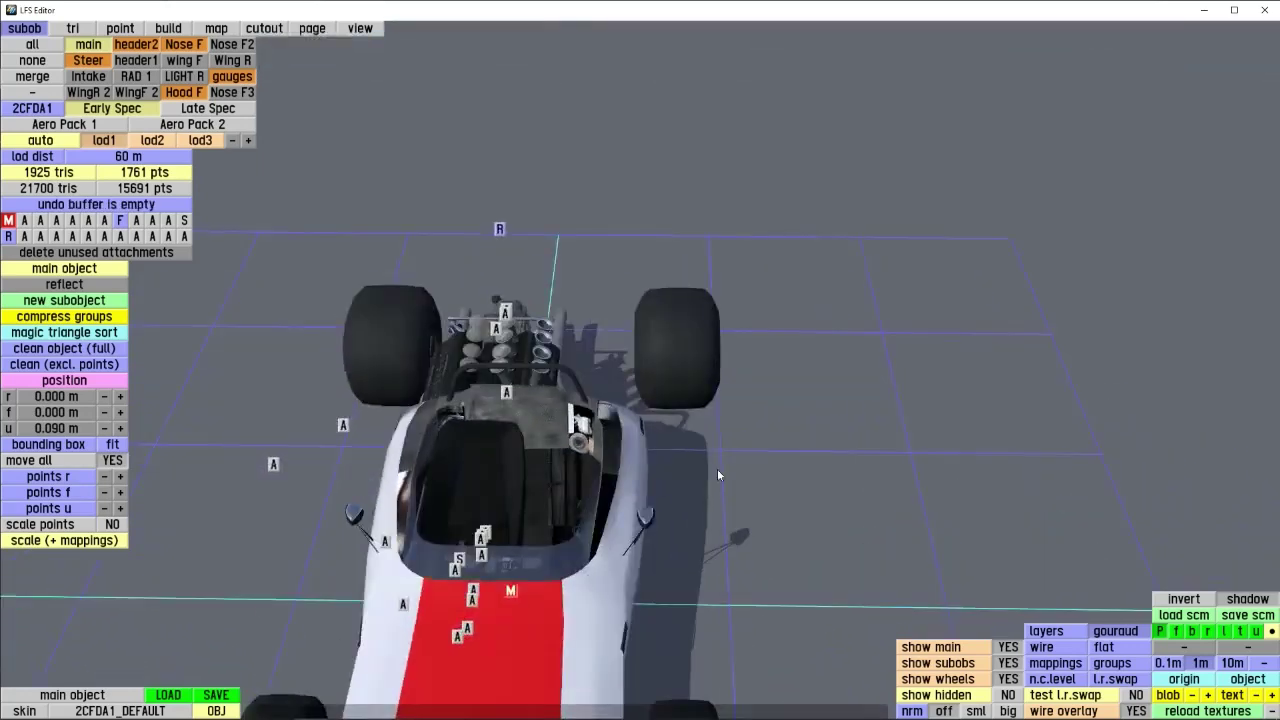
{"action": "scroll", "coordinate": [616, 407], "scroll_direction": "up", "scroll_amount": 4}
{"action": "middle_click_drag", "start_coordinate": [275, 478], "coordinate": [235, 483]}
{"action": "left_click", "coordinate": [121, 477]}
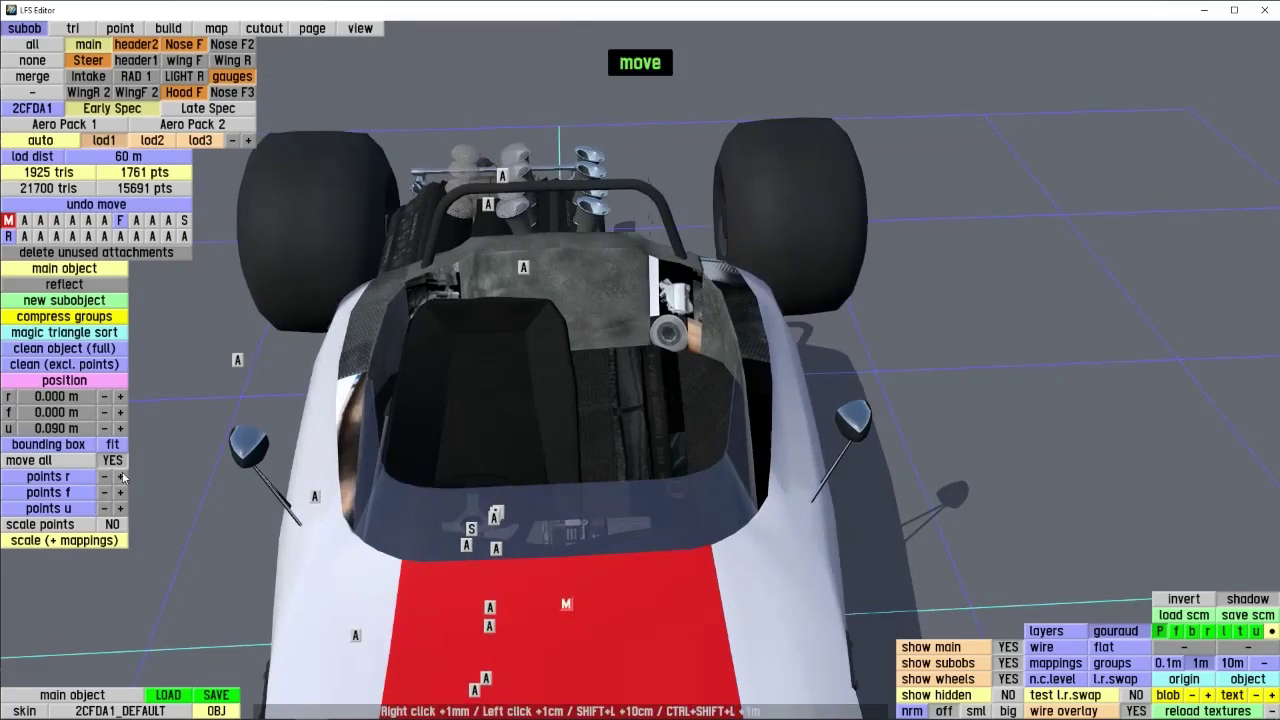
{"action": "left_click", "coordinate": [105, 477]}
{"action": "left_click", "coordinate": [105, 477]}
{"action": "left_click", "coordinate": [105, 477]}
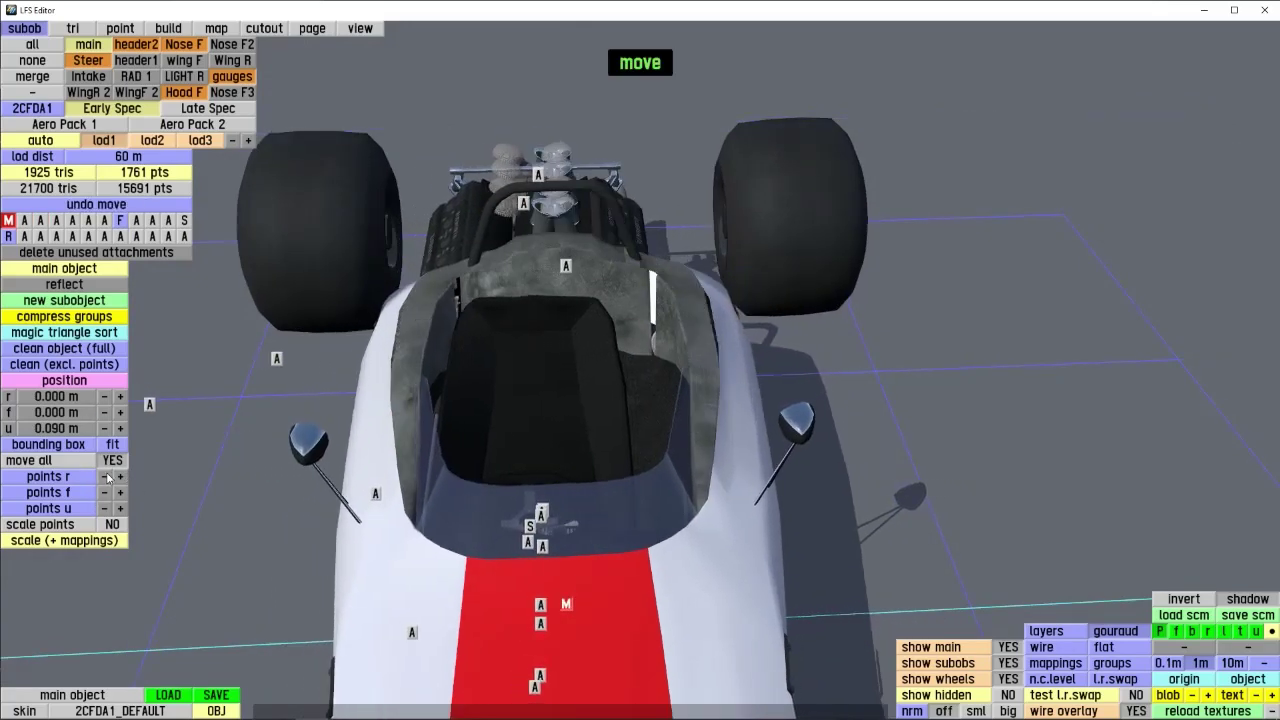
{"action": "left_click", "coordinate": [105, 477]}
{"action": "left_click", "coordinate": [107, 475]}
{"action": "left_click", "coordinate": [107, 475]}
- Raise all of the main object's points along u in several increments, then lower them again
{"action": "middle_click_drag", "start_coordinate": [160, 476], "coordinate": [470, 360]}
{"action": "left_click", "coordinate": [122, 507]}
{"action": "left_click", "coordinate": [122, 507]}
{"action": "left_click", "coordinate": [122, 507]}
{"action": "left_click", "coordinate": [106, 507]}
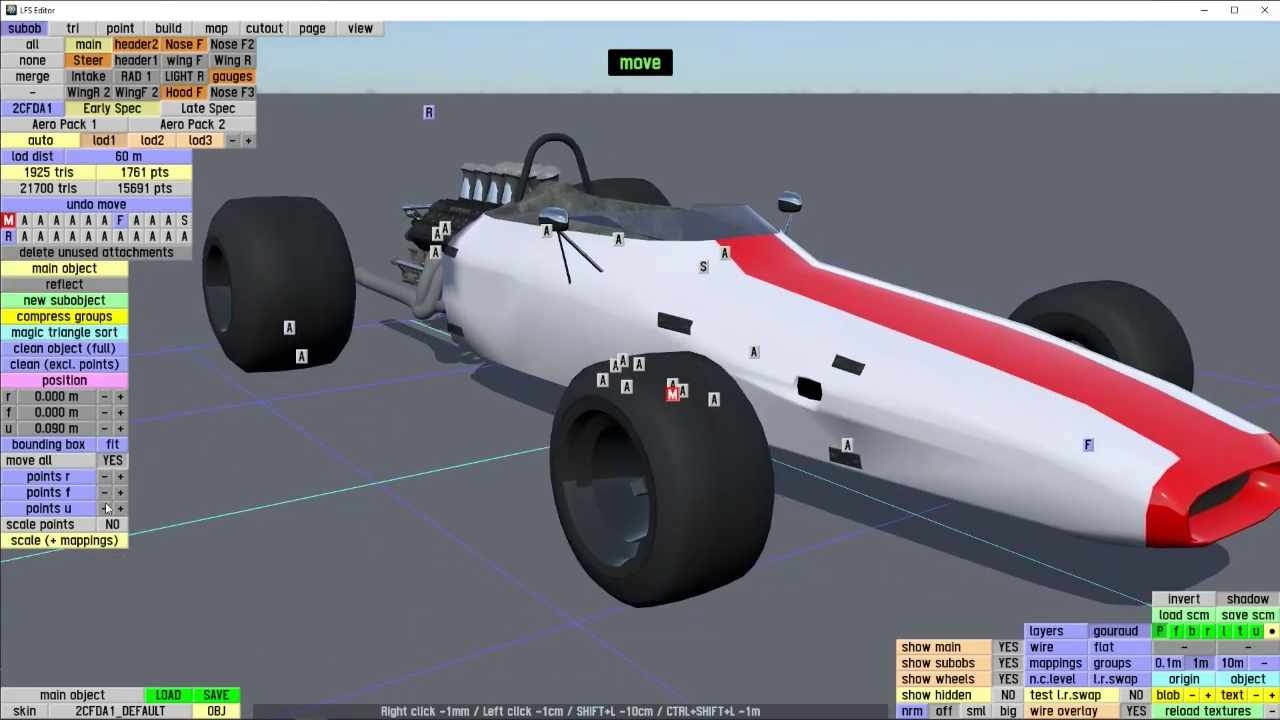
{"action": "left_click", "coordinate": [106, 507]}
{"action": "scroll", "coordinate": [519, 415], "scroll_direction": "down", "scroll_amount": 5}
{"action": "middle_click_drag", "start_coordinate": [515, 416], "coordinate": [355, 515]}
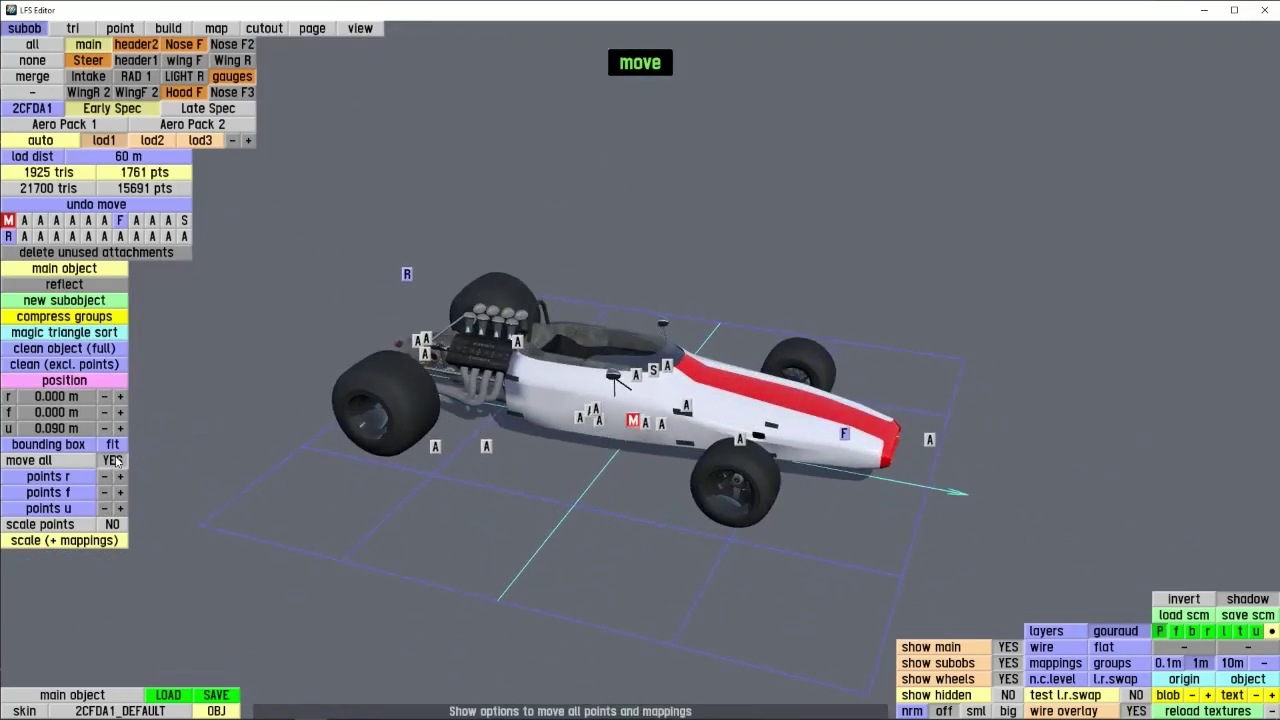
- Swap the move-all options for the scale-points options and widen the main object along r in several increments
{"action": "middle_click_drag", "start_coordinate": [425, 468], "coordinate": [885, 556]}
{"action": "scroll", "coordinate": [468, 500], "scroll_direction": "up", "scroll_amount": 4}
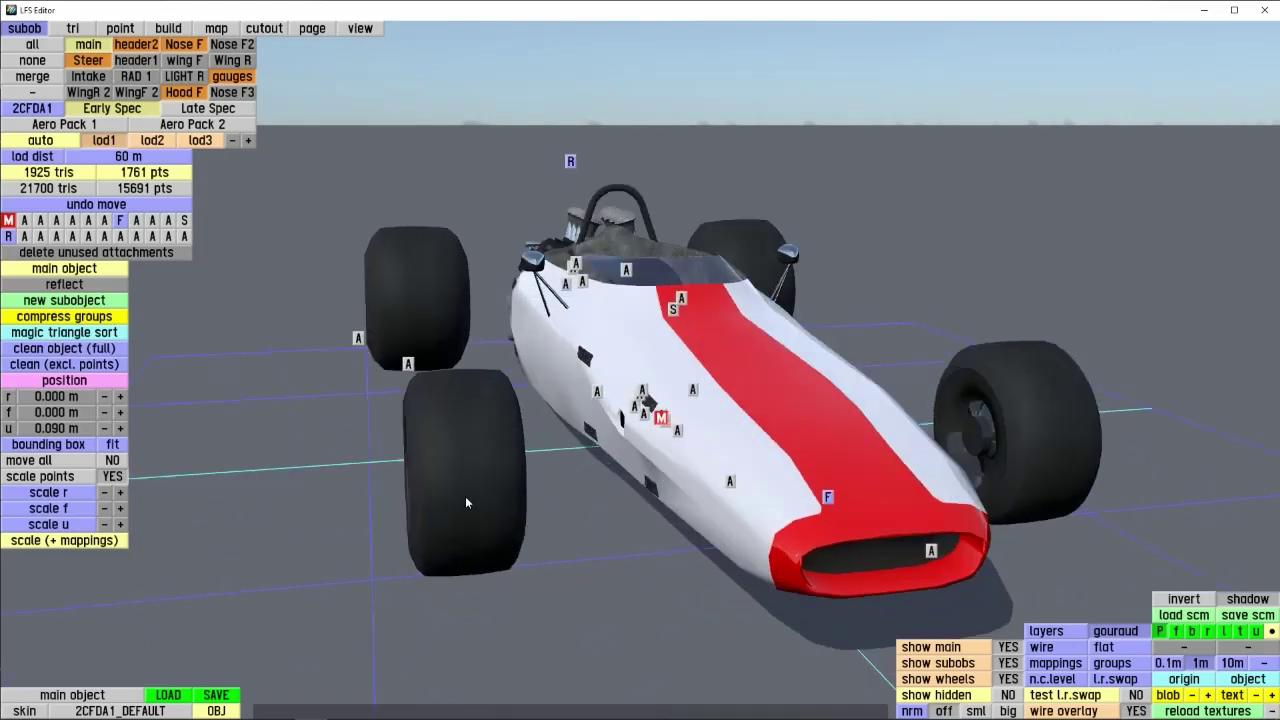
{"action": "middle_click_drag", "start_coordinate": [468, 500], "coordinate": [330, 440]}
{"action": "left_click", "coordinate": [121, 492]}
{"action": "left_click", "coordinate": [107, 492]}
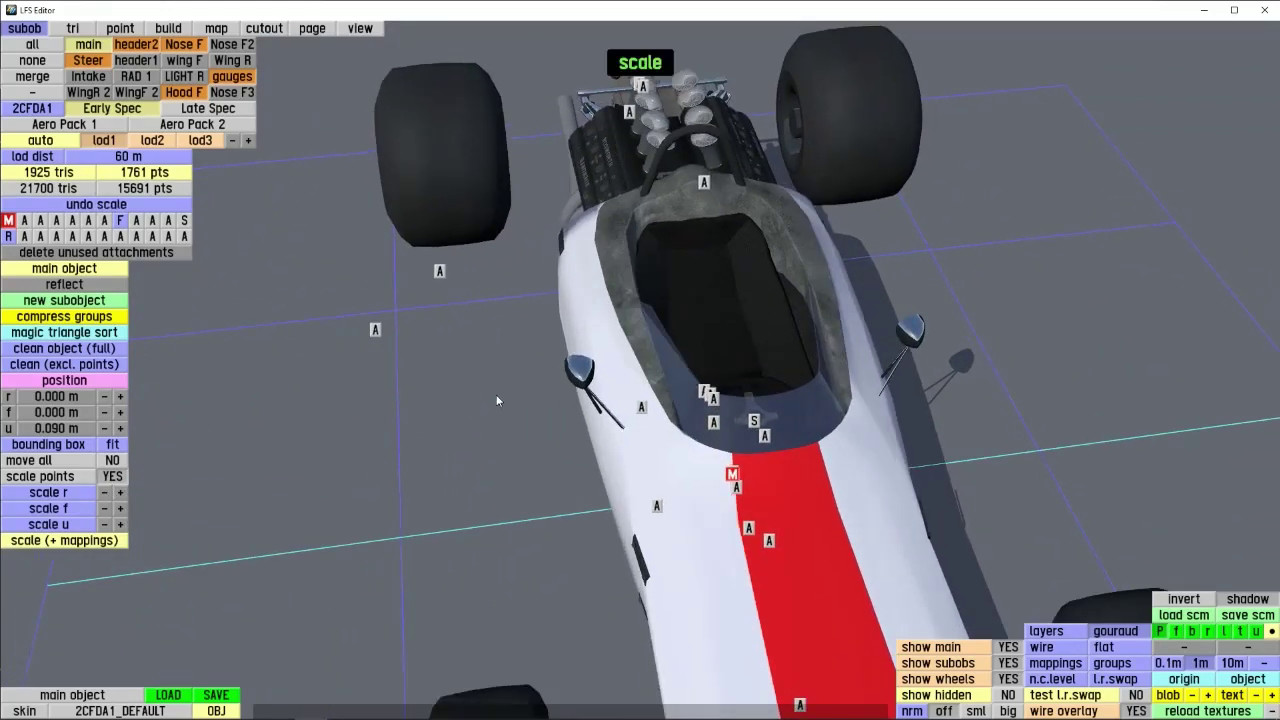
{"action": "middle_click_drag", "start_coordinate": [497, 400], "coordinate": [285, 481]}
{"action": "left_click", "coordinate": [118, 493]}
{"action": "left_click", "coordinate": [118, 493]}
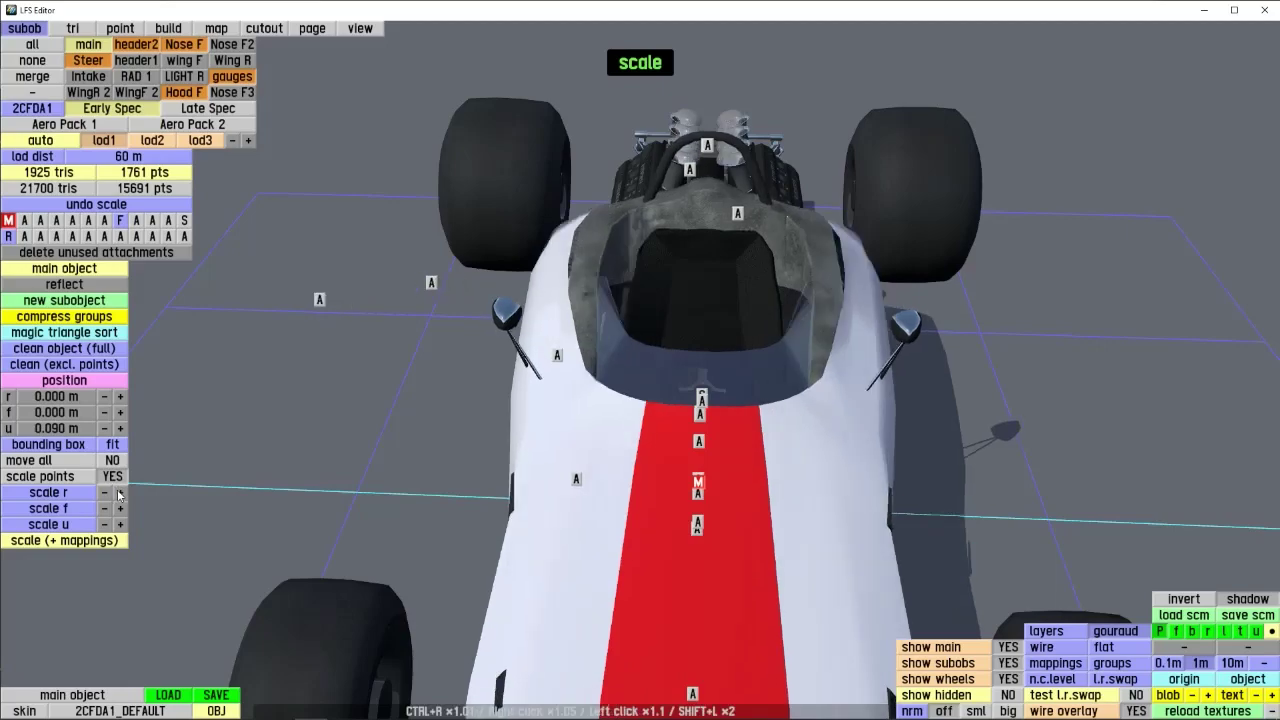
{"action": "left_click", "coordinate": [118, 495]}
{"action": "middle_click_drag", "start_coordinate": [753, 228], "coordinate": [376, 540]}
{"action": "scroll", "coordinate": [684, 240], "scroll_direction": "down", "scroll_amount": 5}
{"action": "middle_click_drag", "start_coordinate": [110, 493], "coordinate": [625, 512]}
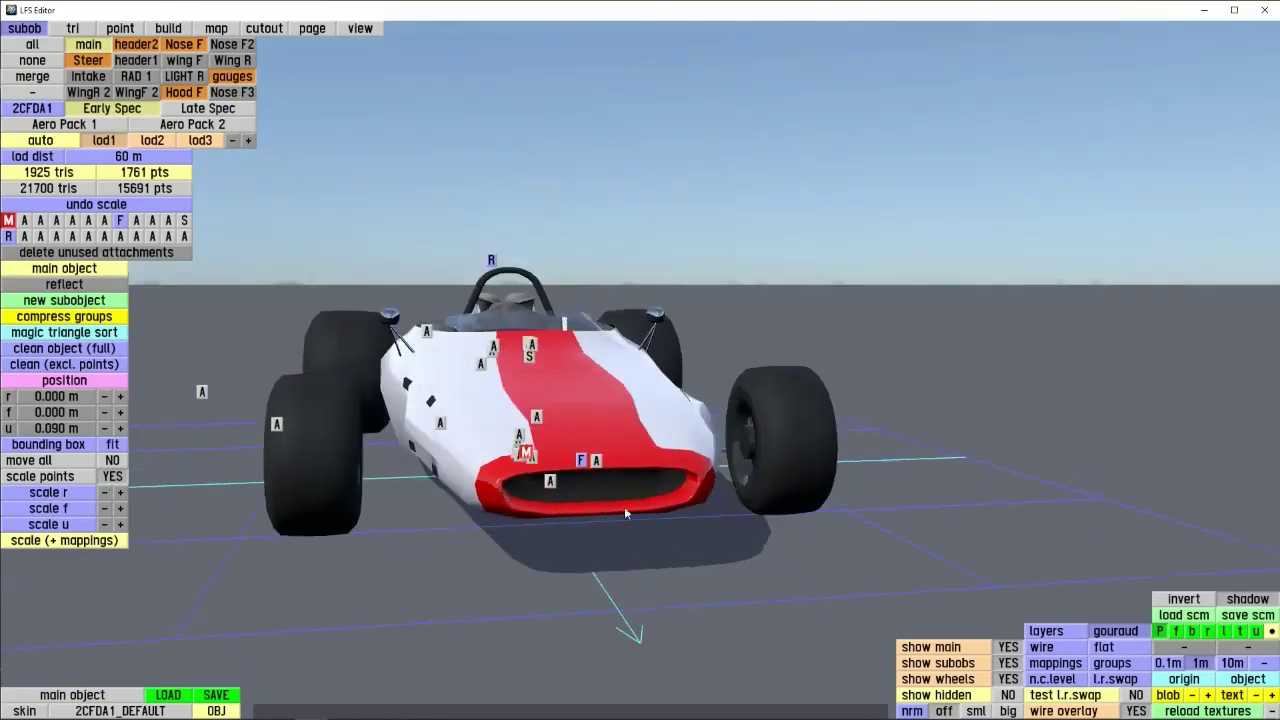
- Scale the main object's points back down along r to narrow the widened body
{"action": "left_click", "coordinate": [120, 493]}
{"action": "left_click", "coordinate": [105, 493]}
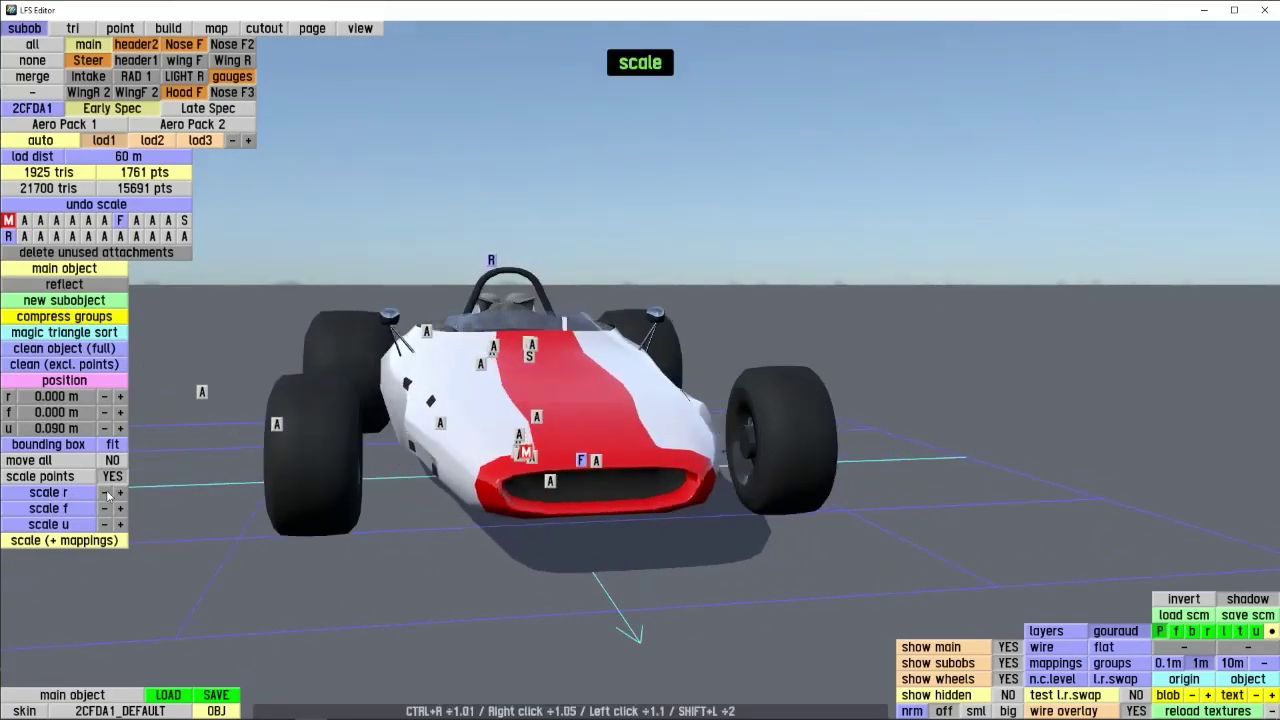
{"action": "left_click", "coordinate": [105, 493]}
{"action": "left_click", "coordinate": [106, 494]}
{"action": "left_click", "coordinate": [107, 494]}
- Lengthen the main object by scaling its points up along f in several increments
{"action": "middle_click_drag", "start_coordinate": [425, 485], "coordinate": [160, 500]}
{"action": "scroll", "coordinate": [507, 258], "scroll_direction": "up", "scroll_amount": 8}
{"action": "scroll", "coordinate": [508, 260], "scroll_direction": "down", "scroll_amount": 8}
{"action": "left_click", "coordinate": [120, 510]}
{"action": "left_click", "coordinate": [120, 509]}
{"action": "left_click", "coordinate": [120, 509]}
{"action": "left_click", "coordinate": [120, 509]}
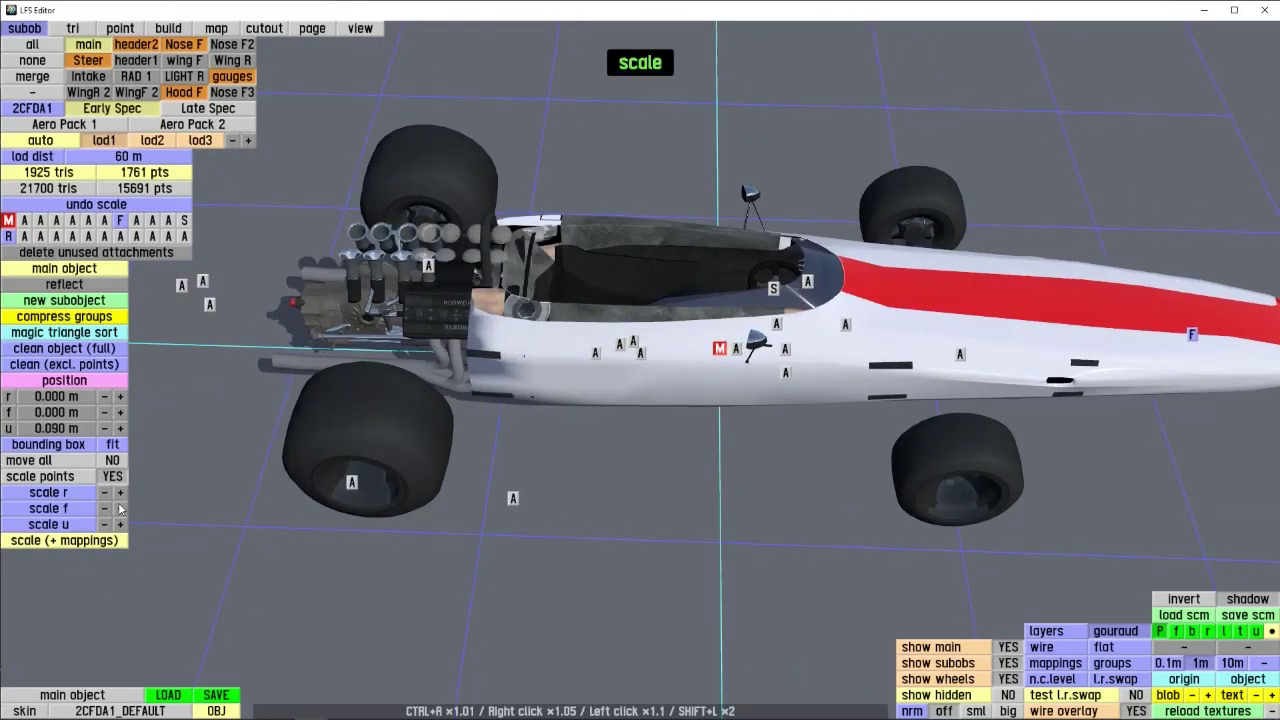
{"action": "left_click", "coordinate": [120, 509]}
{"action": "left_click", "coordinate": [120, 509]}
{"action": "middle_click_drag", "start_coordinate": [120, 509], "coordinate": [110, 566]}
- Scale the main object's points back down along f to shorten the stretched body
{"action": "left_click", "coordinate": [104, 509]}
{"action": "left_click", "coordinate": [104, 509]}
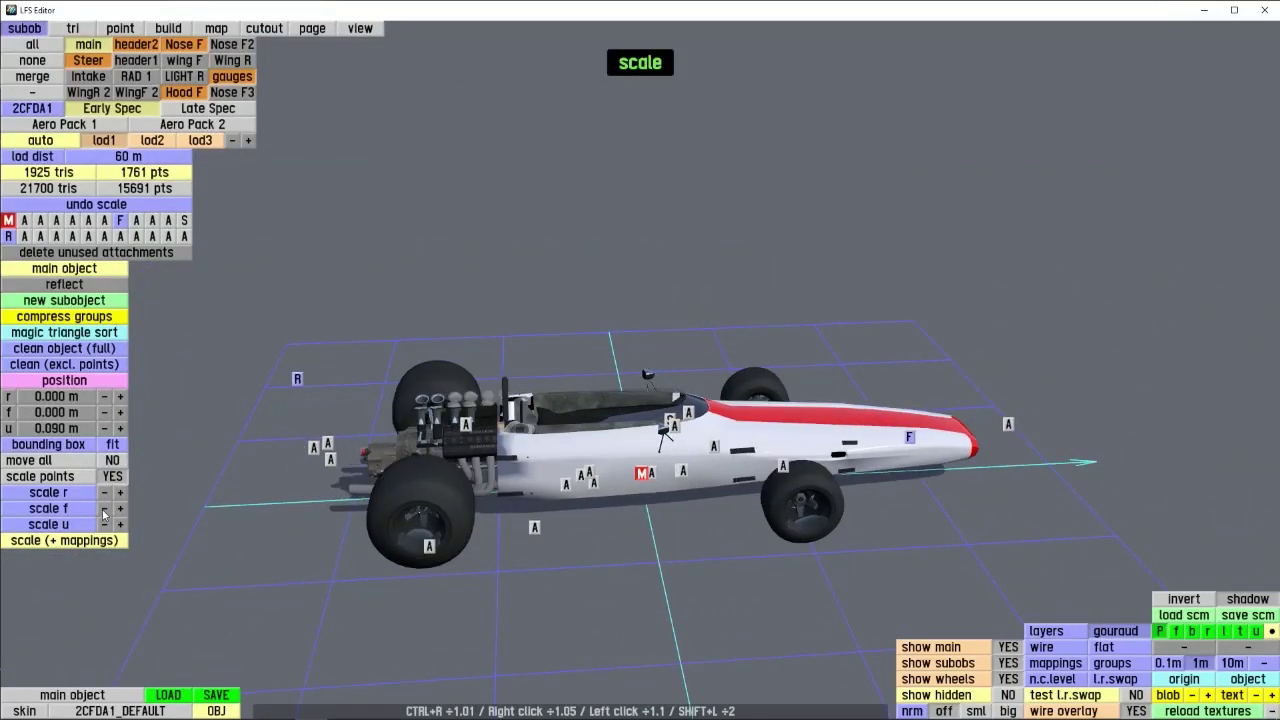
{"action": "left_click", "coordinate": [104, 509]}
{"action": "left_click", "coordinate": [104, 509]}
{"action": "middle_click_drag", "start_coordinate": [301, 554], "coordinate": [272, 516]}
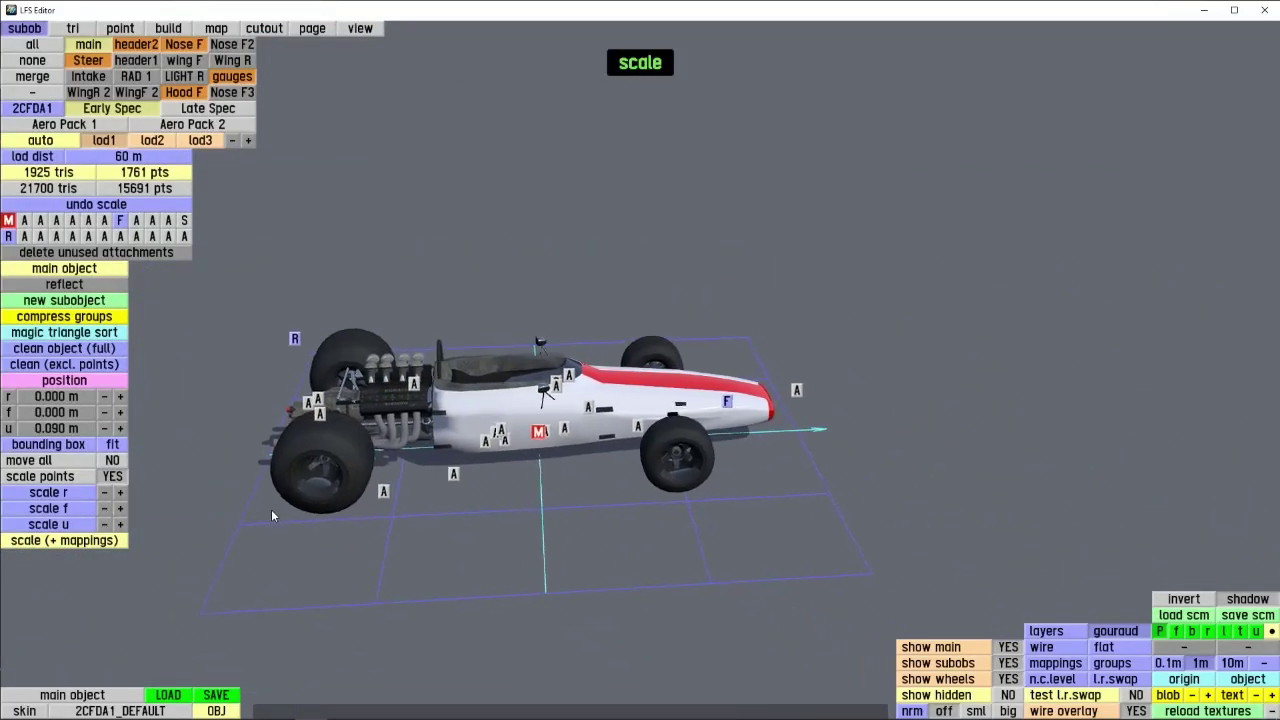
- Stretch the main object's points upward along u in several increments and inspect the taller body from several angles
{"action": "left_click", "coordinate": [121, 525]}
{"action": "left_click", "coordinate": [121, 525]}
{"action": "left_click", "coordinate": [121, 525]}
{"action": "left_click", "coordinate": [121, 525]}
{"action": "left_click", "coordinate": [121, 525]}
{"action": "middle_click_drag", "start_coordinate": [440, 555], "coordinate": [780, 674]}
{"action": "scroll", "coordinate": [453, 524], "scroll_direction": "up", "scroll_amount": 5}
{"action": "middle_click_drag", "start_coordinate": [553, 361], "coordinate": [424, 500]}
{"action": "scroll", "coordinate": [580, 452], "scroll_direction": "down", "scroll_amount": 6}
{"action": "scroll", "coordinate": [513, 520], "scroll_direction": "up", "scroll_amount": 2}
{"action": "scroll", "coordinate": [424, 500], "scroll_direction": "down", "scroll_amount": 3}
- Scale the main object's points back down along u and hide the scale-points options
{"action": "left_click", "coordinate": [104, 525]}
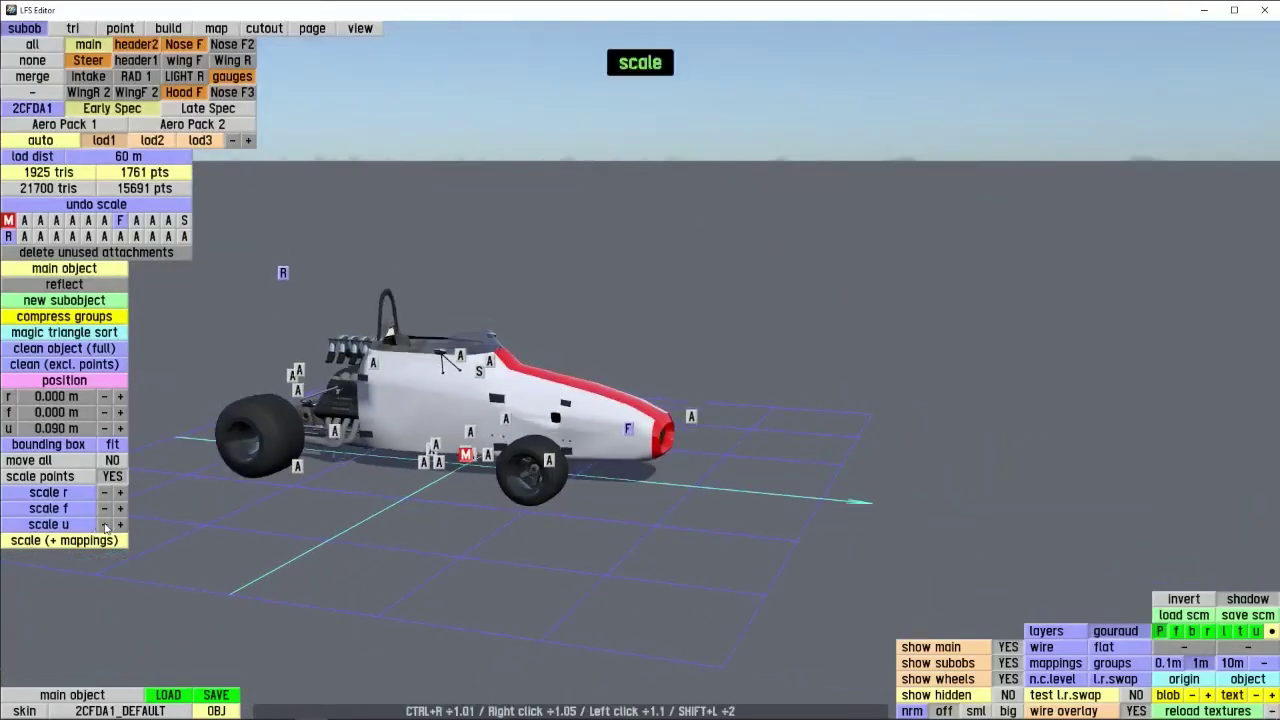
{"action": "left_click", "coordinate": [104, 525]}
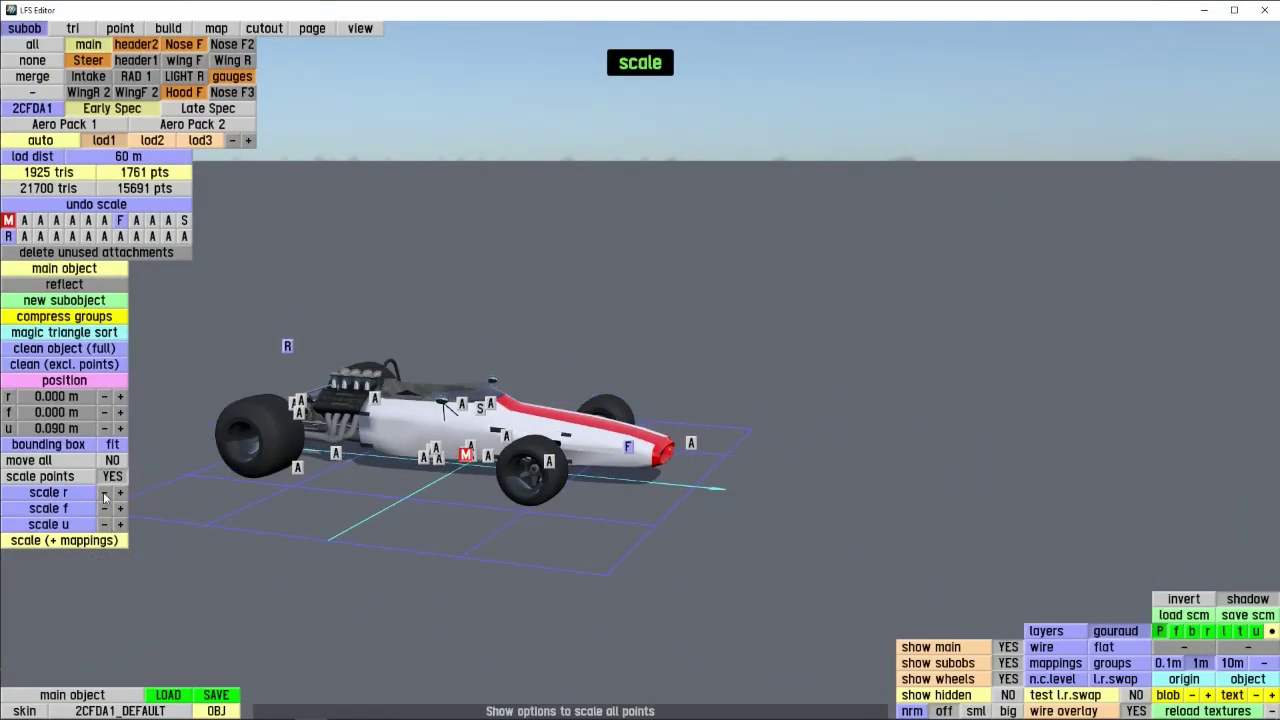
{"action": "middle_click_drag", "start_coordinate": [460, 472], "coordinate": [428, 491]}
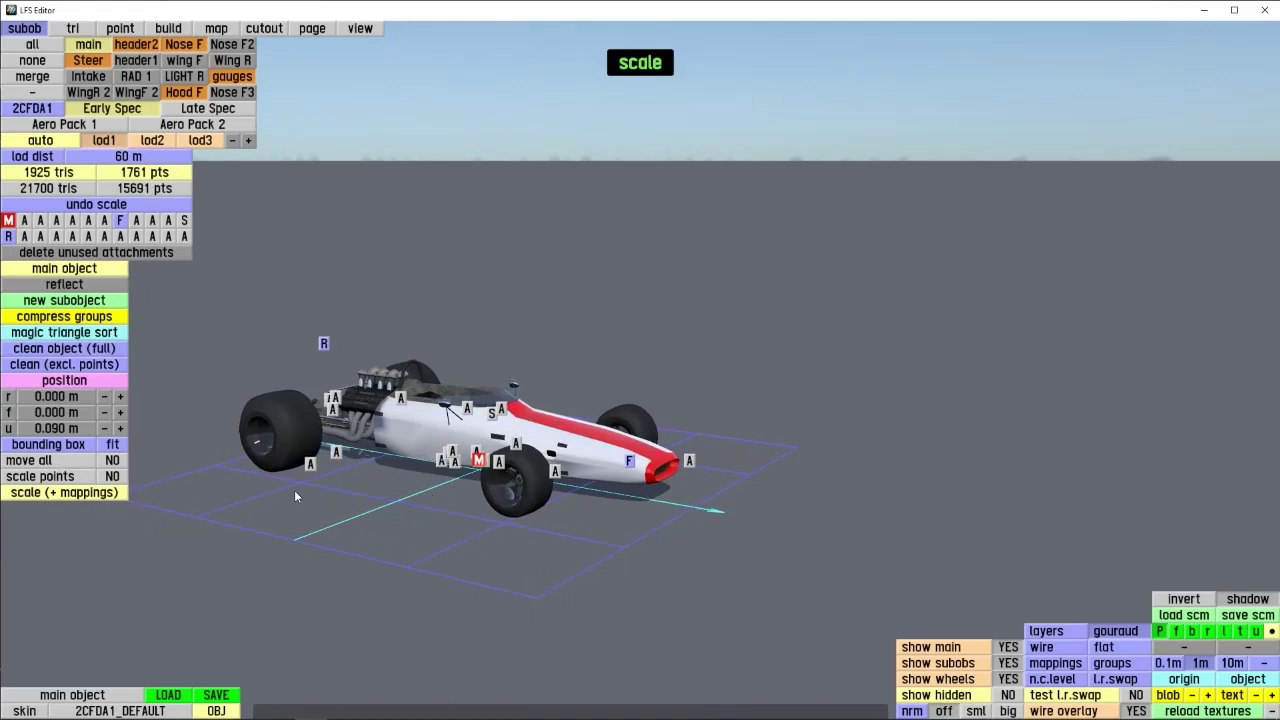
- Open the scale factor entry for scaling the entire object with mappings, then cancel it
{"action": "middle_click_drag", "start_coordinate": [295, 495], "coordinate": [75, 466]}
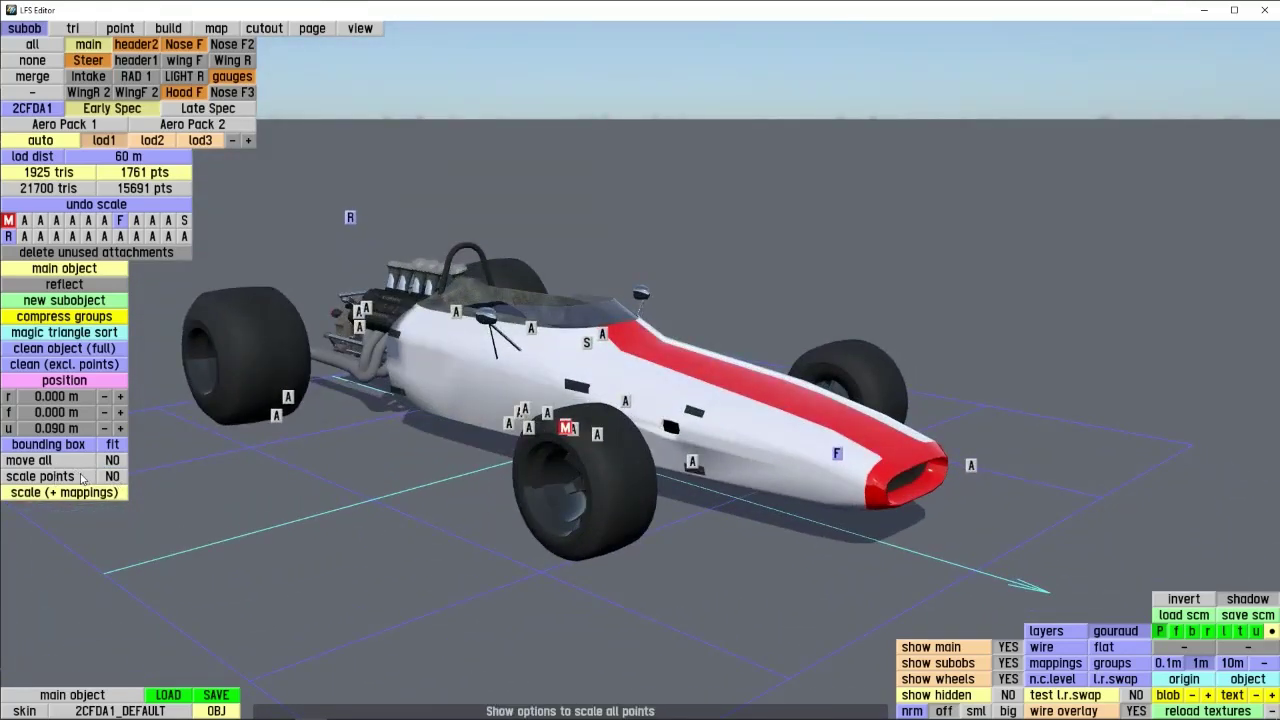
{"action": "middle_click_drag", "start_coordinate": [300, 495], "coordinate": [68, 490]}
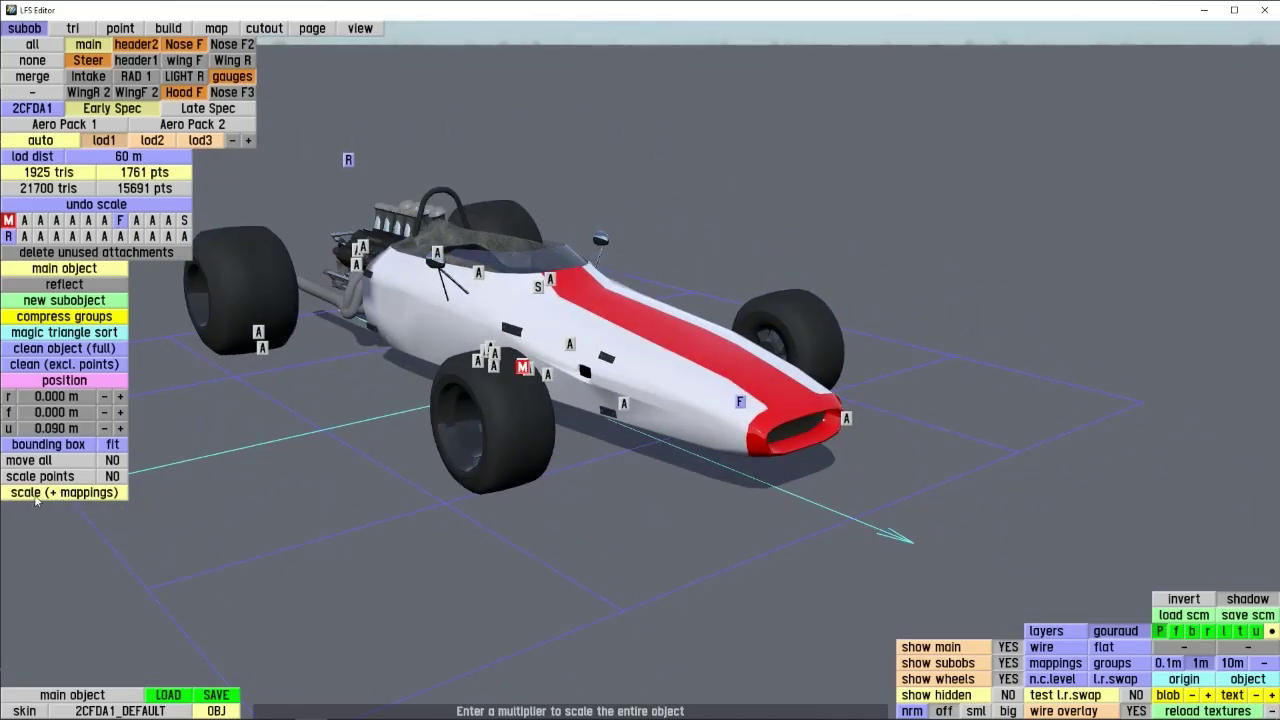
{"action": "left_click", "coordinate": [70, 493]}
{"action": "left_click", "coordinate": [528, 286]}
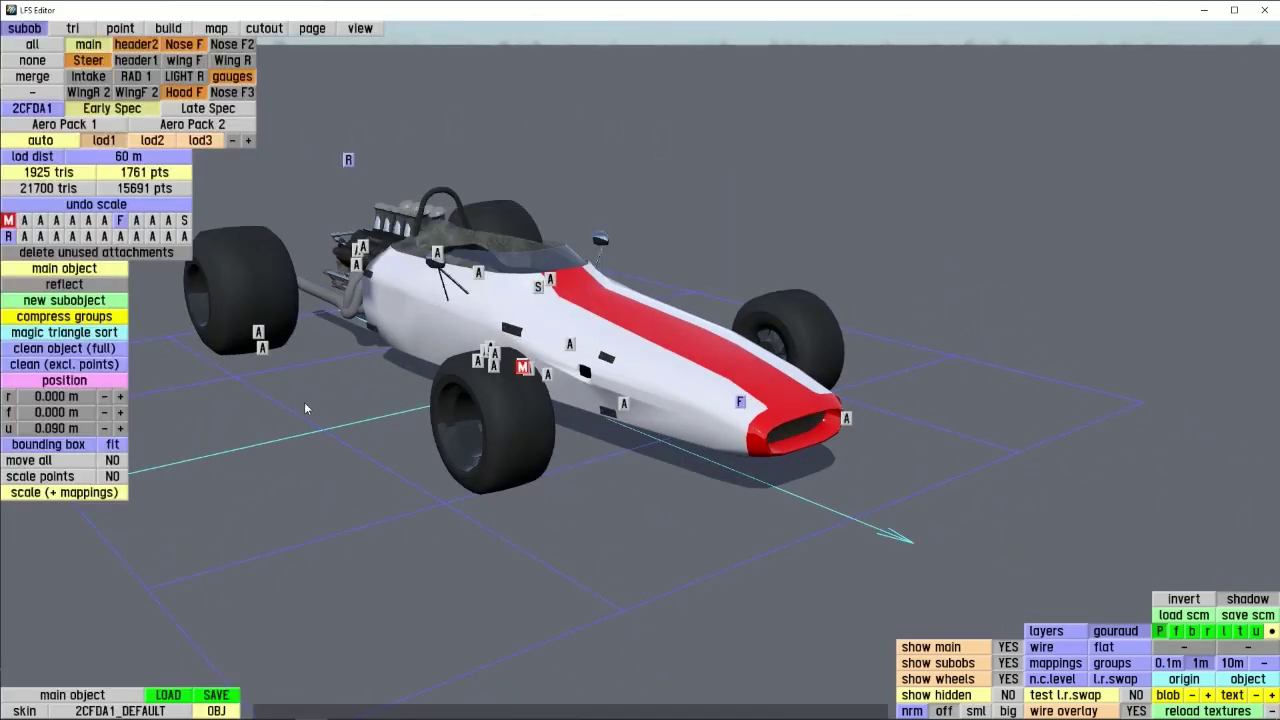
- Scale the entire main object together with its mappings by a factor of 2
{"action": "middle_click_drag", "start_coordinate": [304, 402], "coordinate": [335, 460]}
{"action": "scroll", "coordinate": [240, 415], "scroll_direction": "up", "scroll_amount": 3}
{"action": "scroll", "coordinate": [240, 415], "scroll_direction": "down", "scroll_amount": 3}
{"action": "scroll", "coordinate": [536, 501], "scroll_direction": "up", "scroll_amount": 3}
{"action": "scroll", "coordinate": [513, 482], "scroll_direction": "down", "scroll_amount": 4}
{"action": "middle_click_drag", "start_coordinate": [650, 398], "coordinate": [609, 408]}
{"action": "middle_click_drag", "start_coordinate": [648, 460], "coordinate": [425, 340]}
{"action": "scroll", "coordinate": [425, 340], "scroll_direction": "up", "scroll_amount": 1}
{"action": "left_click", "coordinate": [83, 492]}
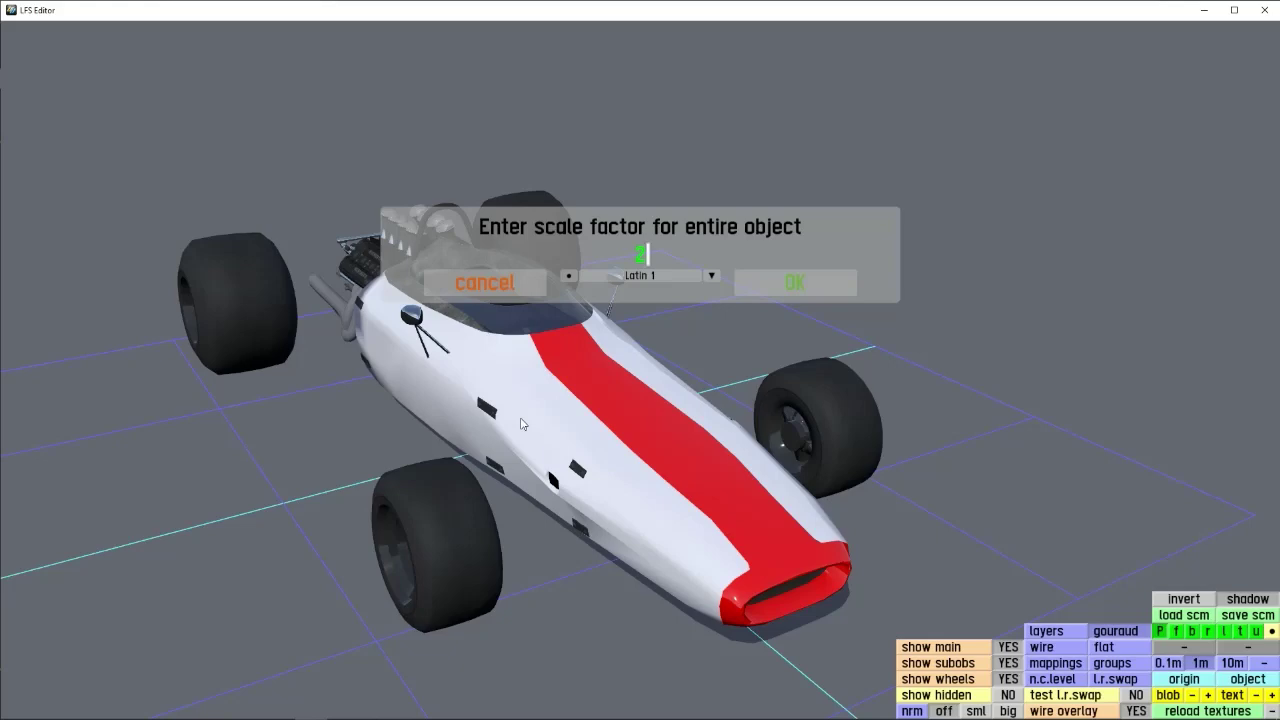
{"action": "key", "text": "Return"}
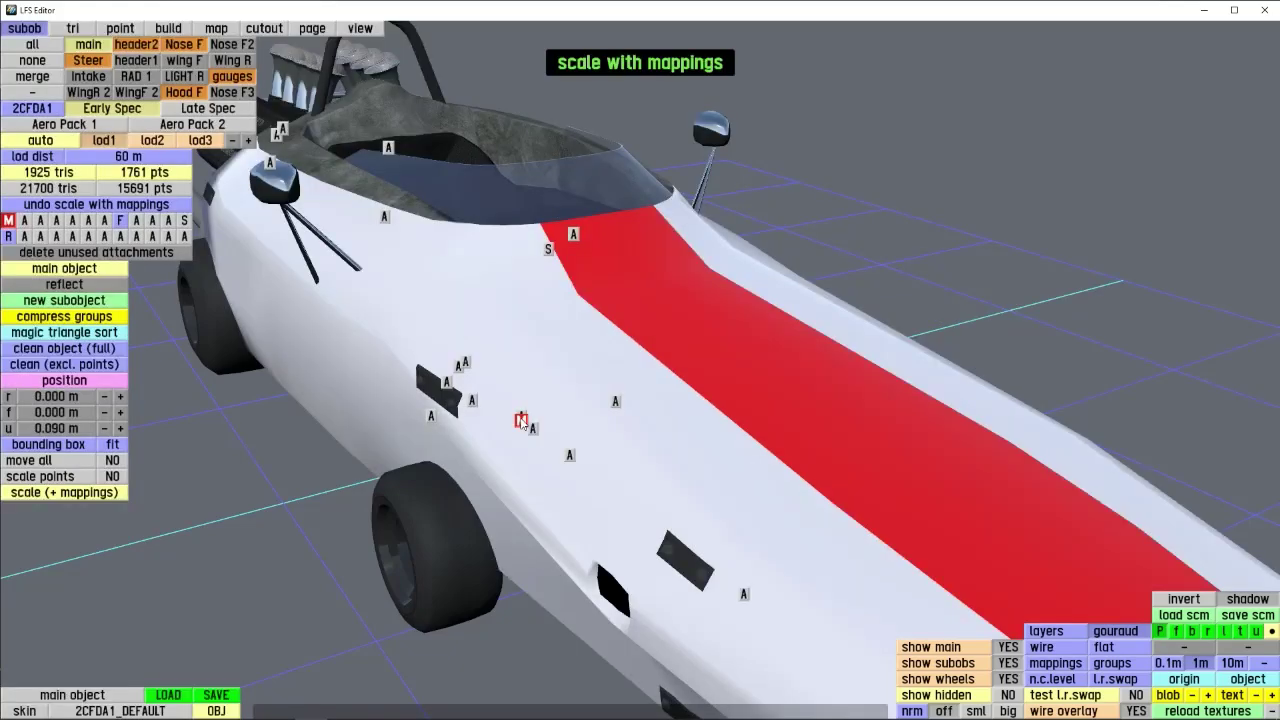
- Return the doubled main object to its original size, then scale it with mappings by a factor of 0.25
{"action": "scroll", "coordinate": [592, 365], "scroll_direction": "down", "scroll_amount": 6}
{"action": "middle_click_drag", "start_coordinate": [592, 365], "coordinate": [590, 430]}
{"action": "scroll", "coordinate": [590, 430], "scroll_direction": "up", "scroll_amount": 3}
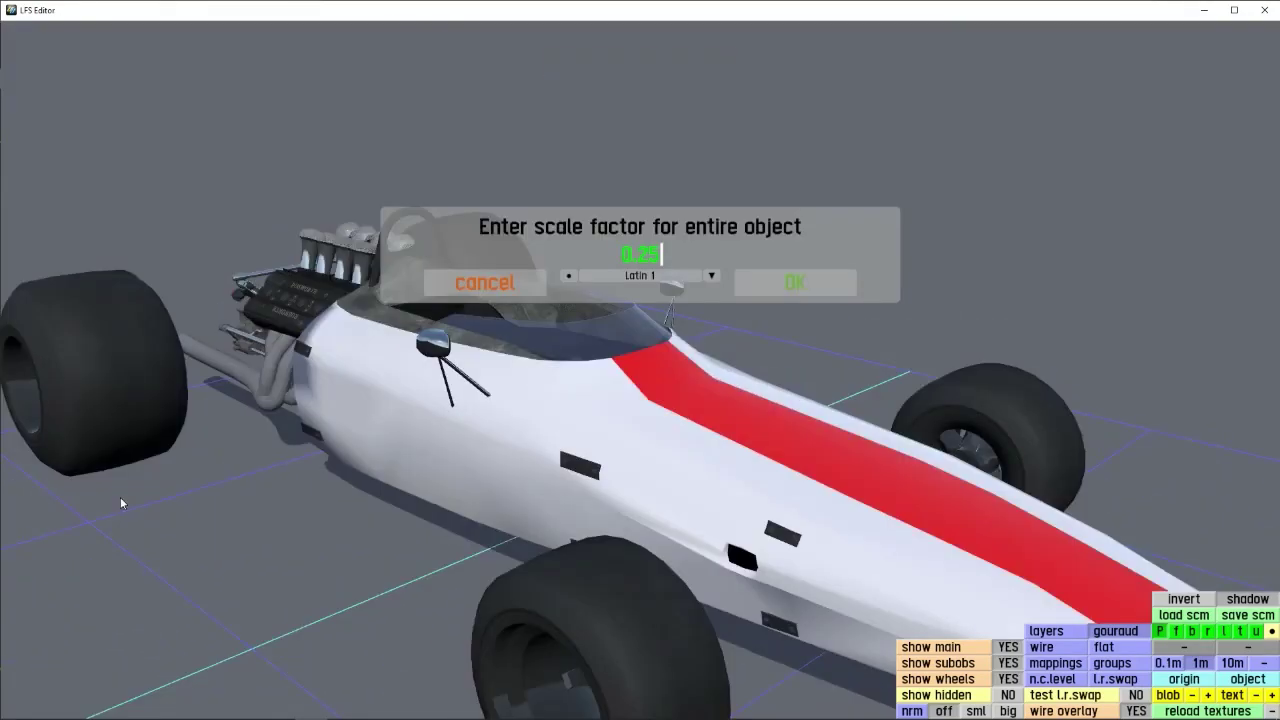
{"action": "key", "text": "Return"}
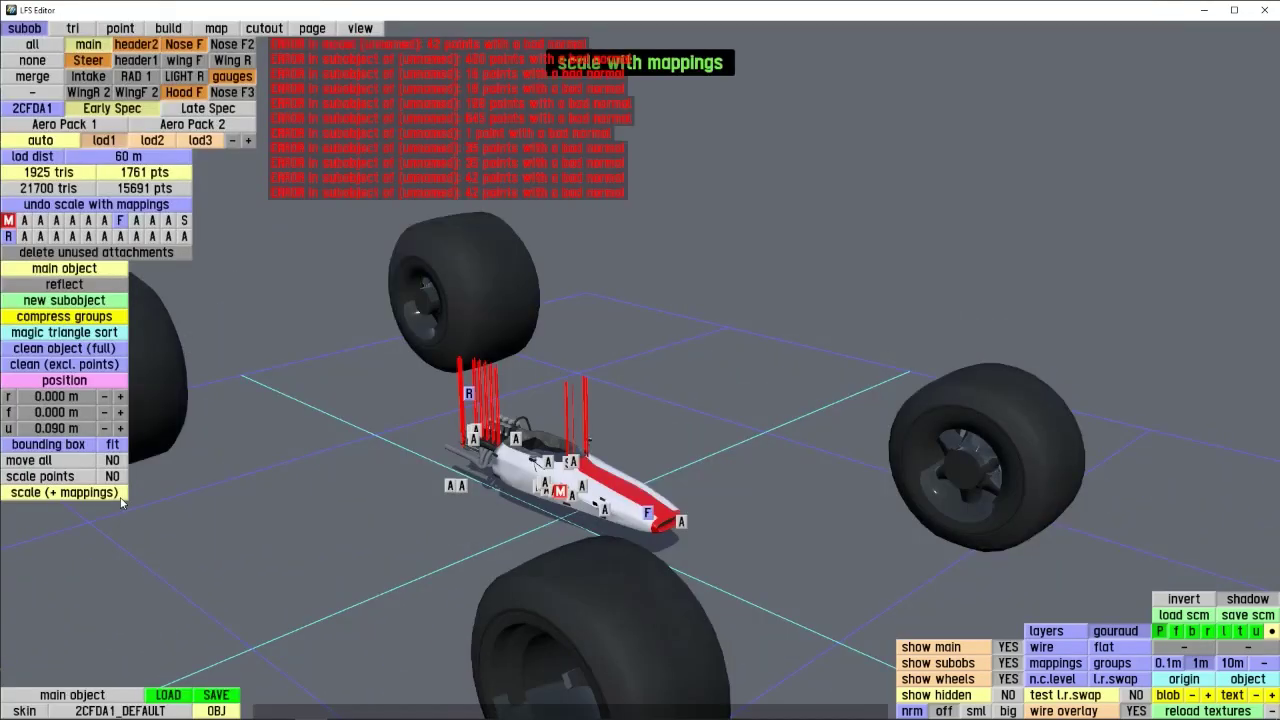
- Examine the red bad-normal lines around the engine, cockpit and steering wheel of the shrunken car
{"action": "scroll", "coordinate": [545, 469], "scroll_direction": "up", "scroll_amount": 5}
{"action": "middle_click_drag", "start_coordinate": [492, 450], "coordinate": [673, 492]}
{"action": "scroll", "coordinate": [673, 492], "scroll_direction": "down", "scroll_amount": 5}
{"action": "middle_click_drag", "start_coordinate": [600, 432], "coordinate": [548, 366]}
{"action": "scroll", "coordinate": [506, 391], "scroll_direction": "up", "scroll_amount": 4}
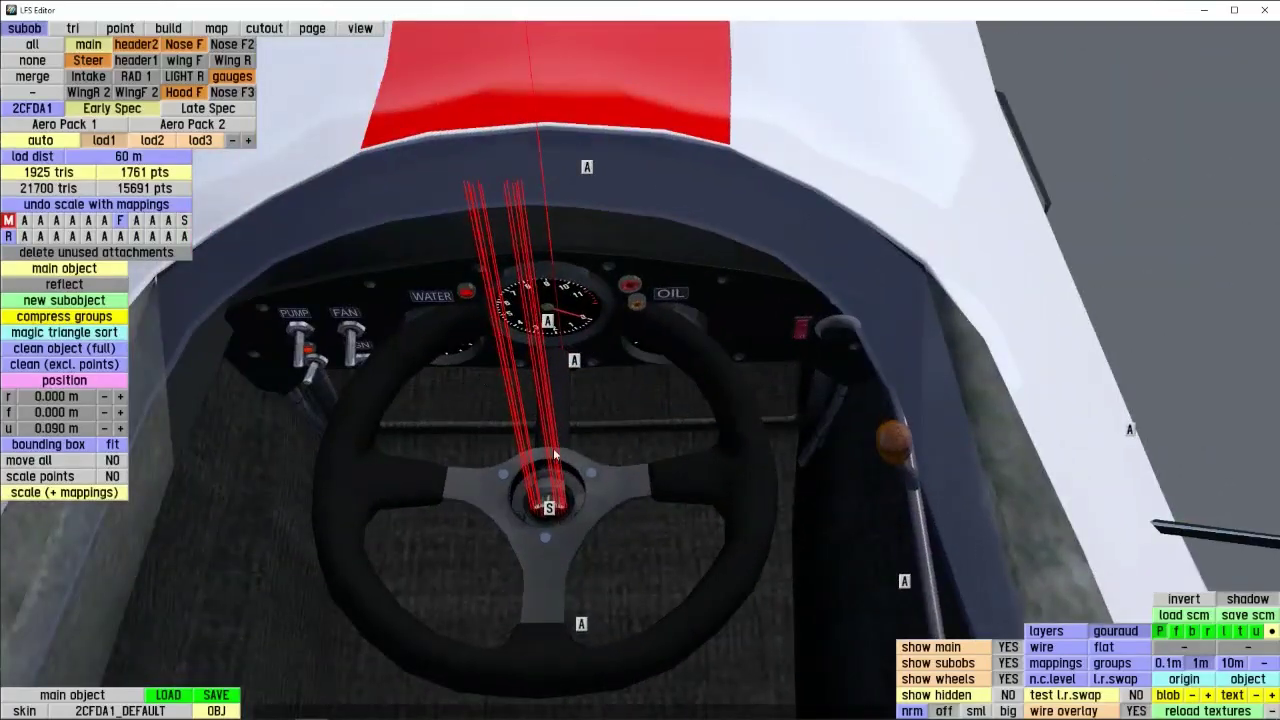
{"action": "middle_click_drag", "start_coordinate": [449, 534], "coordinate": [471, 603]}
{"action": "scroll", "coordinate": [532, 532], "scroll_direction": "down", "scroll_amount": 6}
{"action": "middle_click_drag", "start_coordinate": [532, 532], "coordinate": [559, 432]}
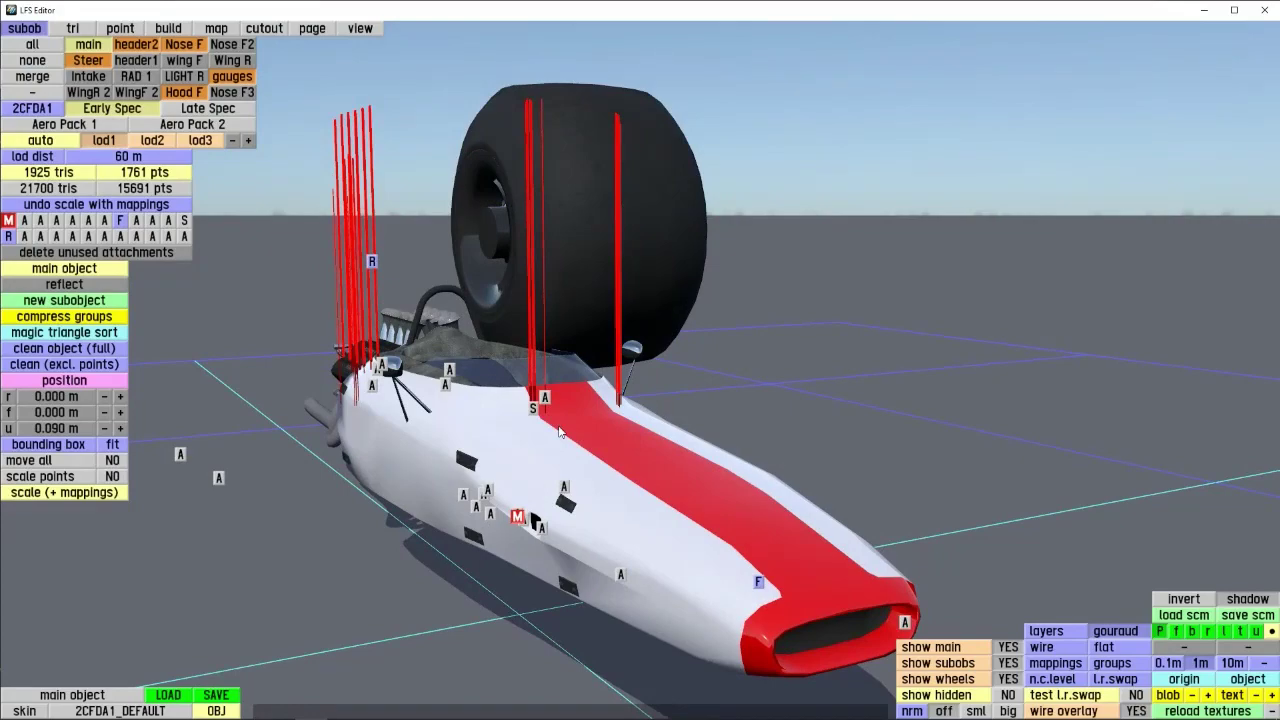
- Return the main object to its original size and examine the side of the body
{"action": "scroll", "coordinate": [540, 449], "scroll_direction": "up", "scroll_amount": 5}
{"action": "scroll", "coordinate": [536, 449], "scroll_direction": "down", "scroll_amount": 10}
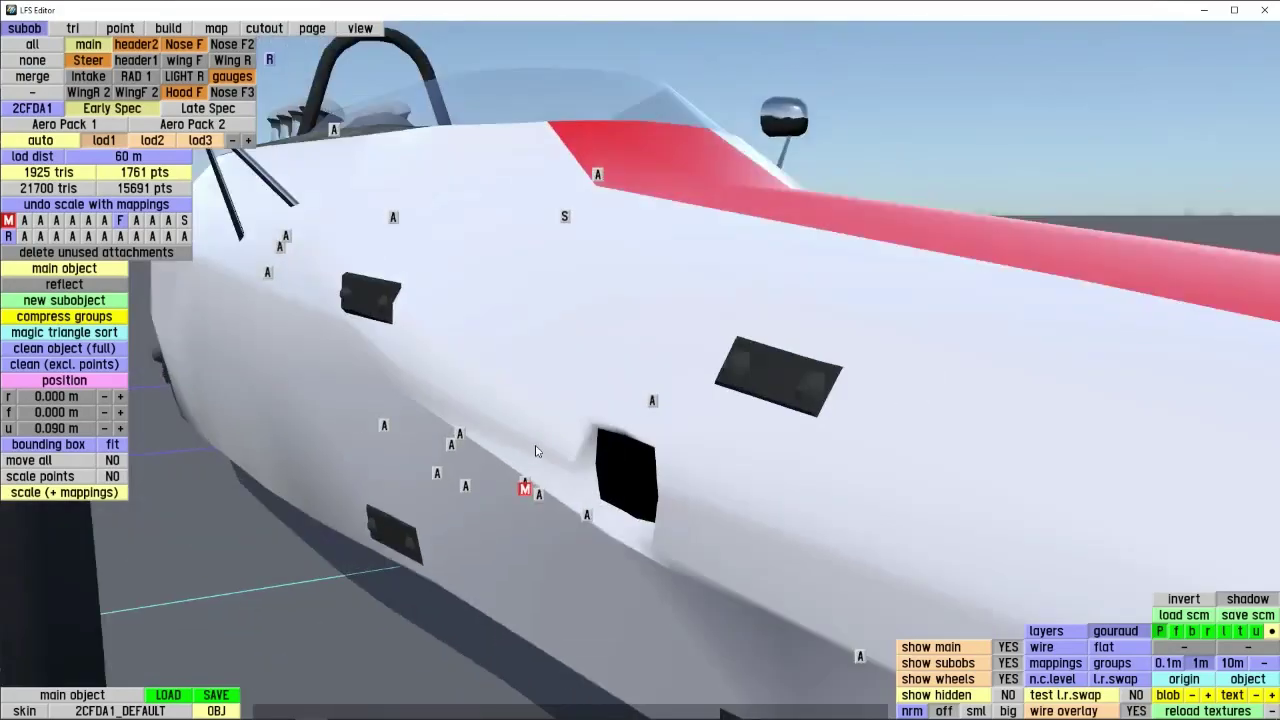
{"action": "middle_click_drag", "start_coordinate": [534, 446], "coordinate": [533, 393]}
{"action": "scroll", "coordinate": [533, 388], "scroll_direction": "up", "scroll_amount": 4}
{"action": "middle_click_drag", "start_coordinate": [598, 432], "coordinate": [541, 432]}
{"action": "scroll", "coordinate": [565, 497], "scroll_direction": "down", "scroll_amount": 5}
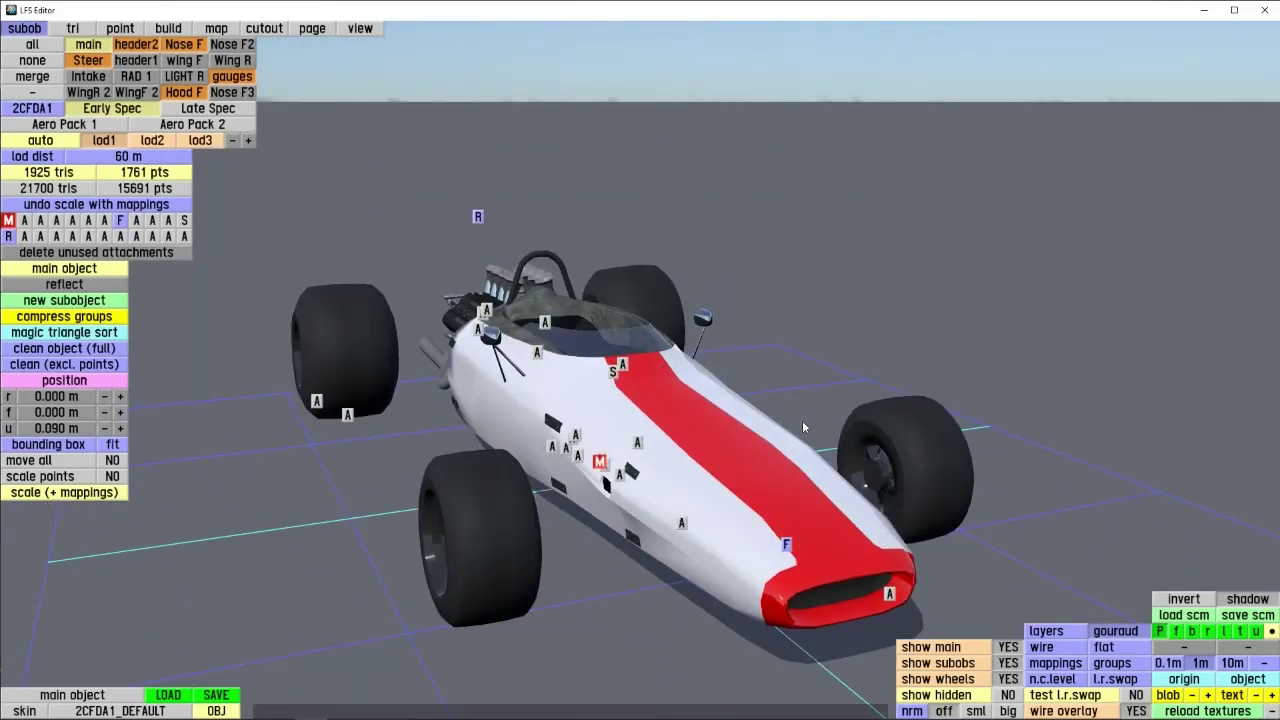
- Bring up the scale factor entry for the entire object again and cancel without entering a value
{"action": "middle_click_drag", "start_coordinate": [705, 425], "coordinate": [673, 453]}
{"action": "left_click", "coordinate": [102, 493]}
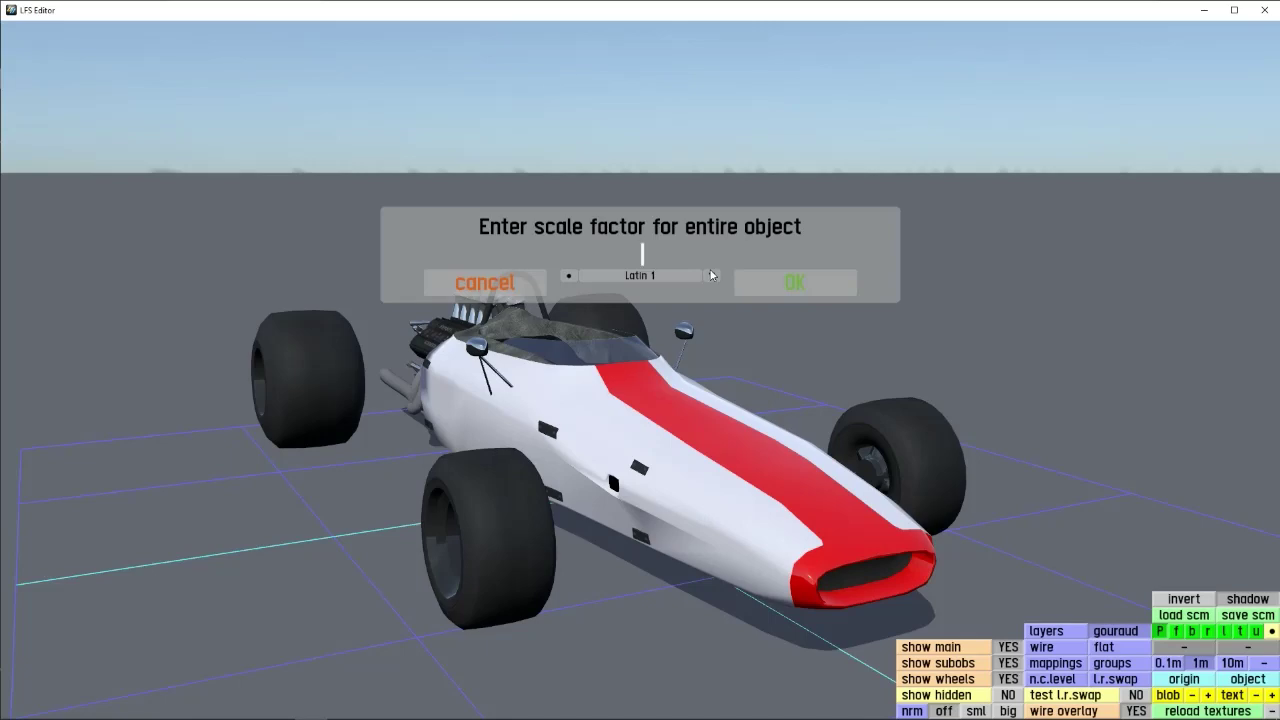
{"action": "left_click", "coordinate": [484, 282]}
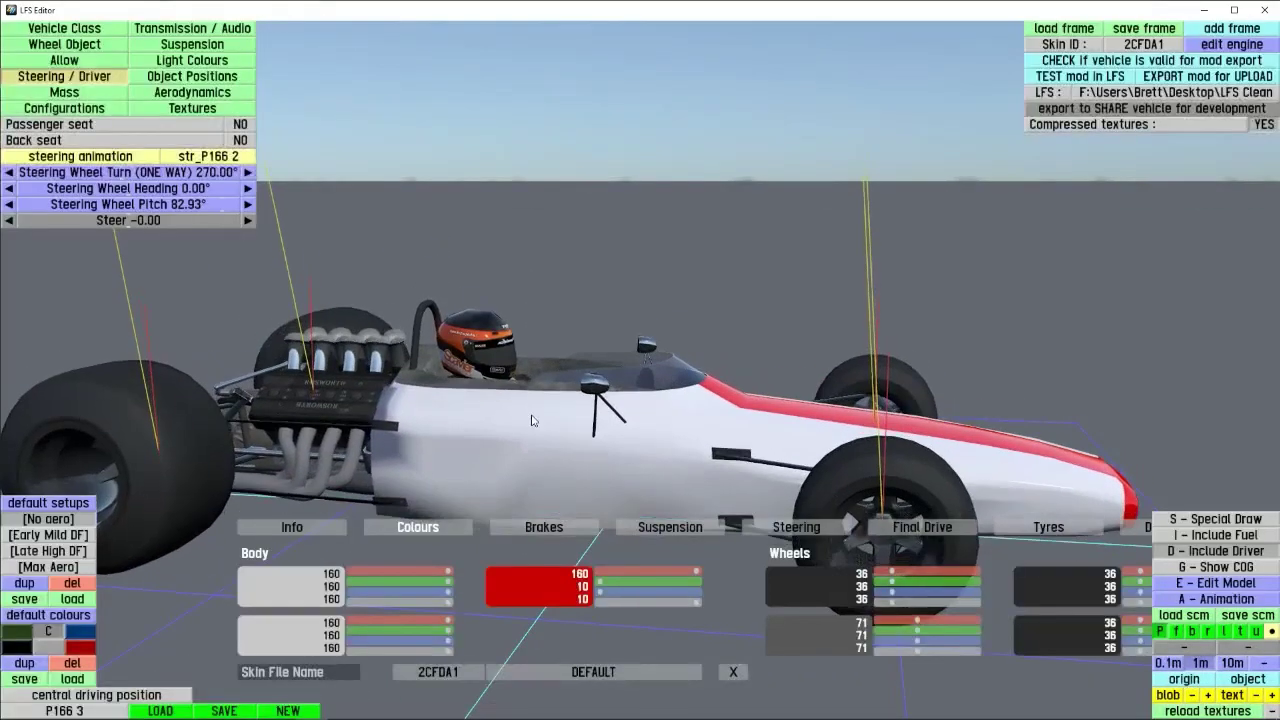
- View the vehicle's suspension settings with the car seen from the side, then return to editing the model
{"action": "left_click_drag", "start_coordinate": [533, 421], "coordinate": [622, 380]}
{"action": "left_click", "coordinate": [194, 45]}
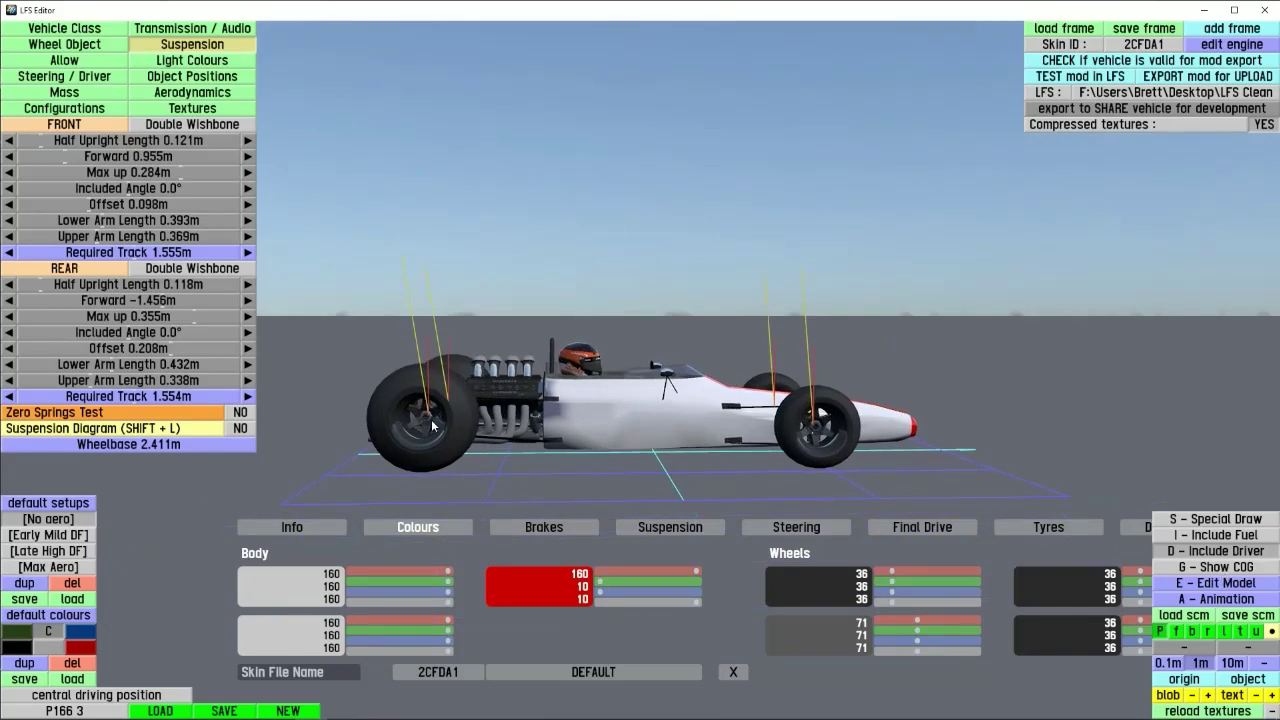
{"action": "left_click", "coordinate": [1216, 586]}
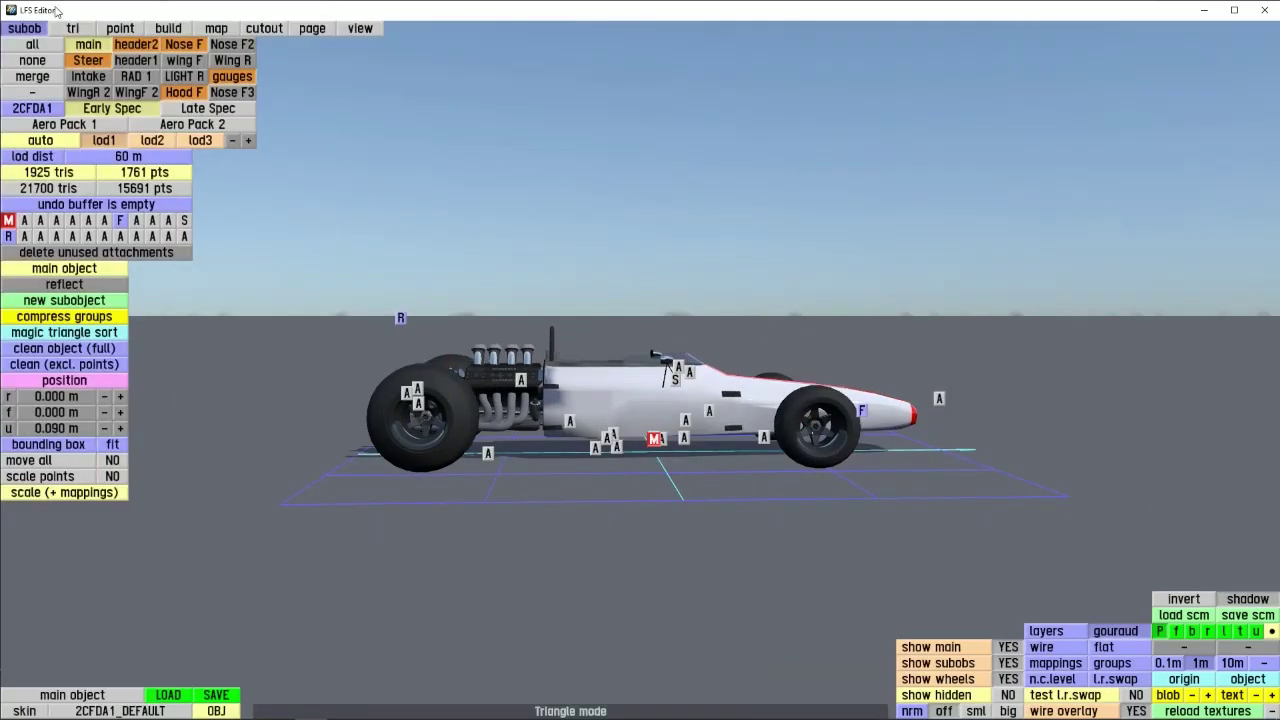
- Scale the entire main object with mappings by a factor of 0.98 and leave model editing
{"action": "left_click", "coordinate": [87, 493]}
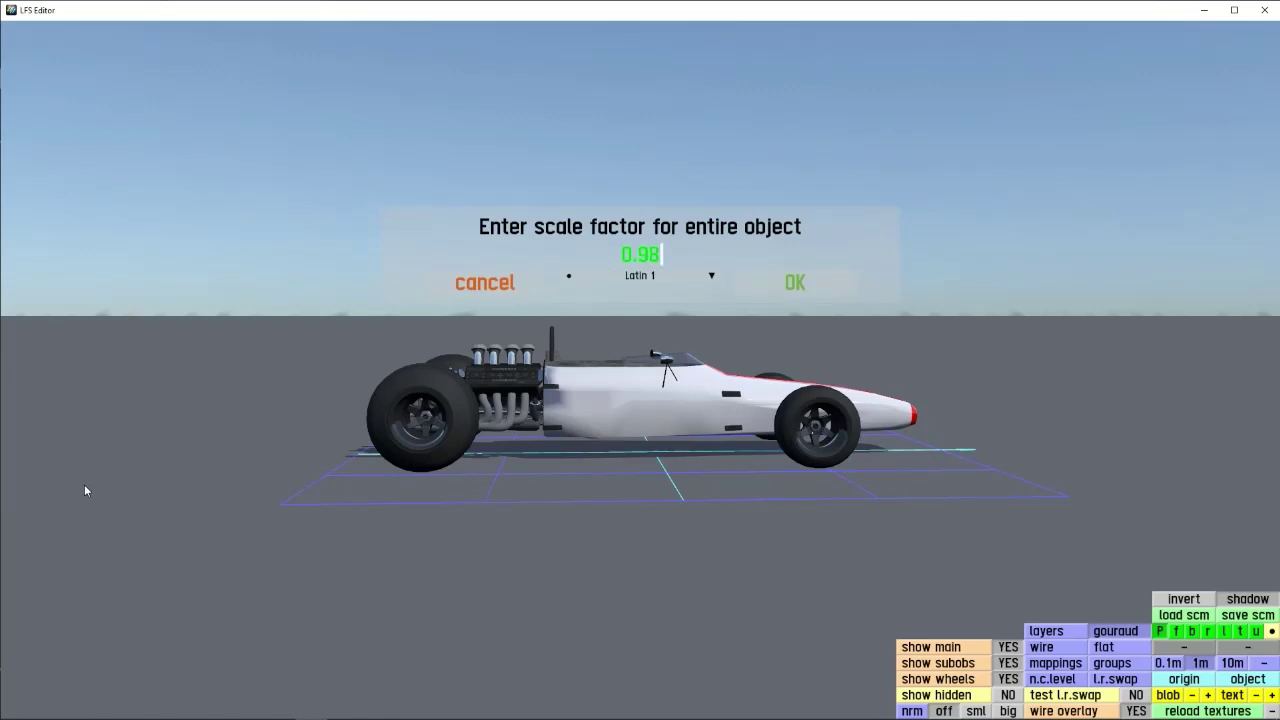
{"action": "type", "text": "0.98"}
{"action": "key", "text": "Return"}
{"action": "right_click_drag", "start_coordinate": [552, 389], "coordinate": [604, 403]}
{"action": "key", "text": "Escape"}
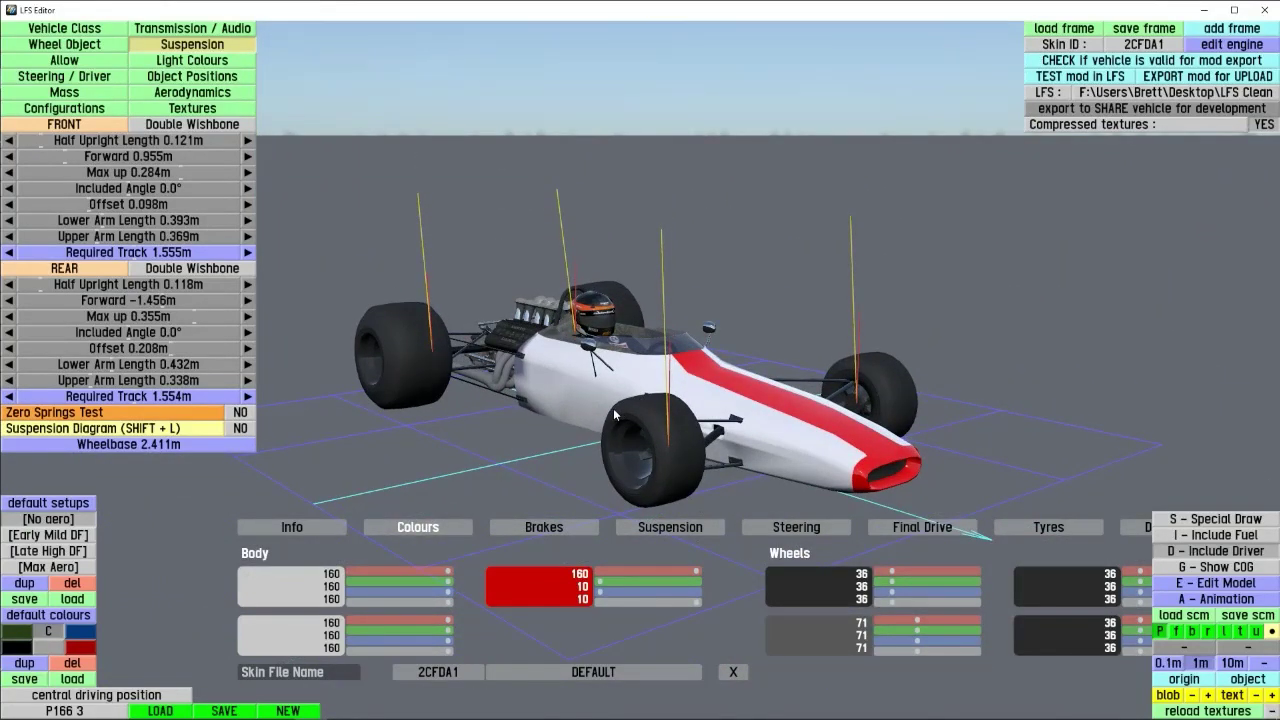
- Reload the P166 3 vehicle to discard the scaling changes
{"action": "key", "text": "Escape"}
{"action": "left_click", "coordinate": [476, 286]}
{"action": "left_click", "coordinate": [155, 711]}
{"action": "left_click", "coordinate": [788, 280]}
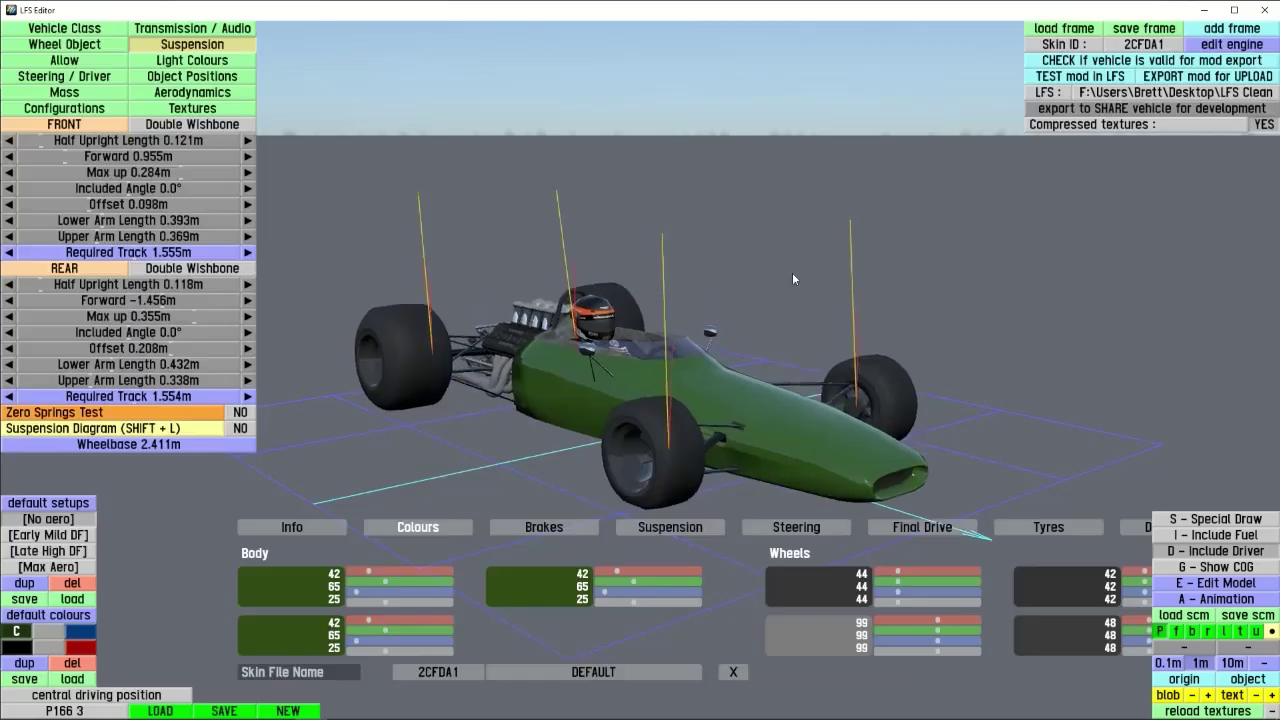
- Select the white-and-red default colour set for the car and return to editing the model
{"action": "left_click", "coordinate": [48, 651]}
{"action": "left_click", "coordinate": [51, 635]}
{"action": "left_click_drag", "start_coordinate": [576, 416], "coordinate": [668, 469]}
{"action": "left_click", "coordinate": [1233, 581]}
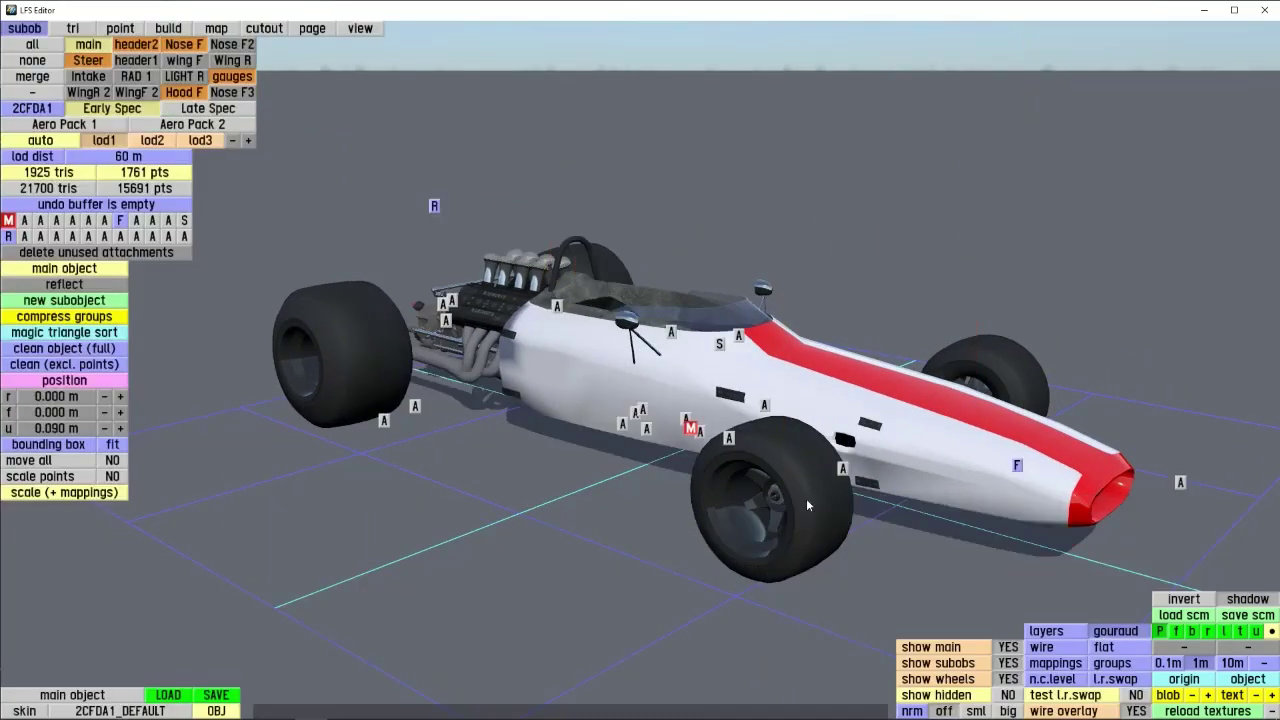
- View the list of OBJ files that can be loaded as the main object, then close it without loading
{"action": "left_click_drag", "start_coordinate": [594, 482], "coordinate": [269, 193]}
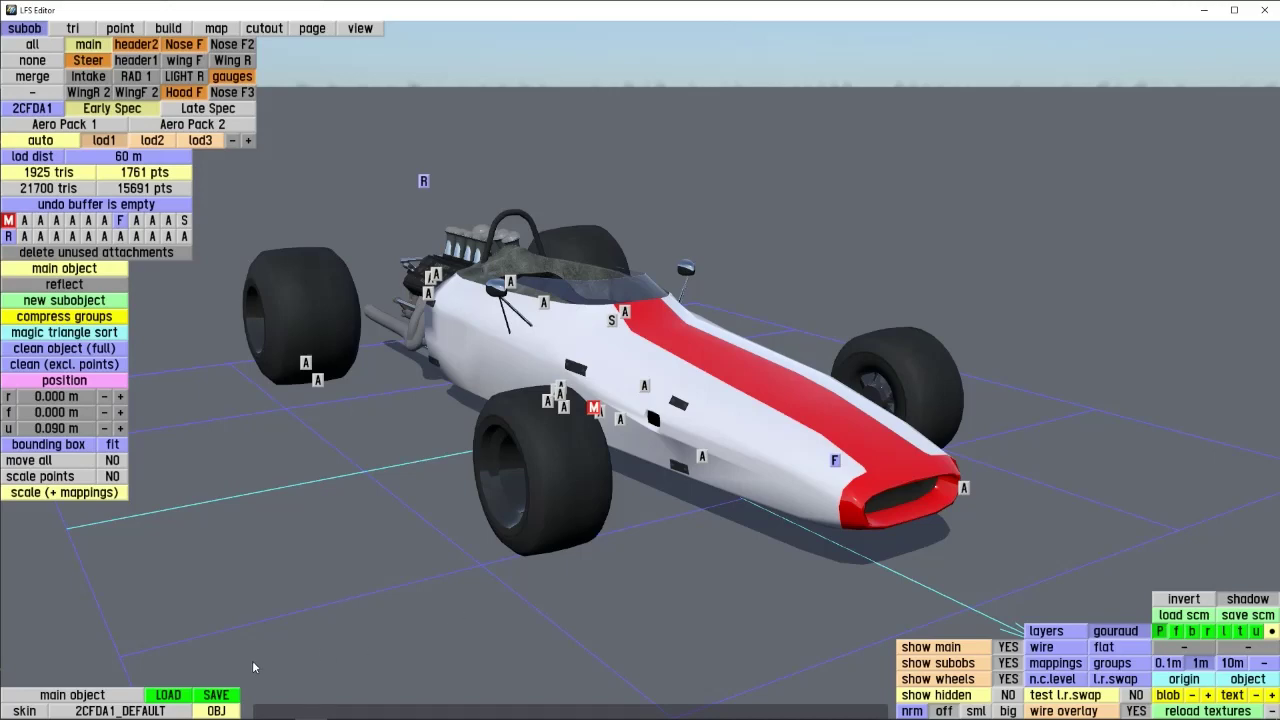
{"action": "left_click", "coordinate": [207, 711]}
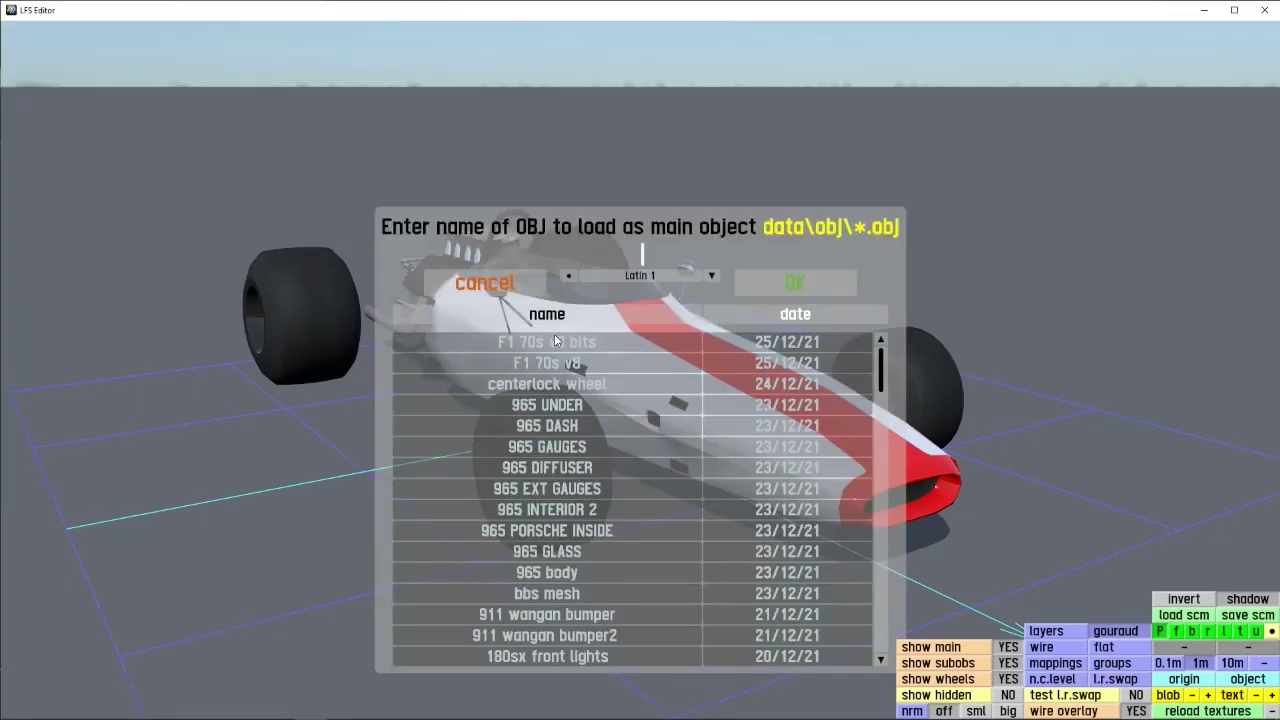
{"action": "left_click", "coordinate": [505, 285]}
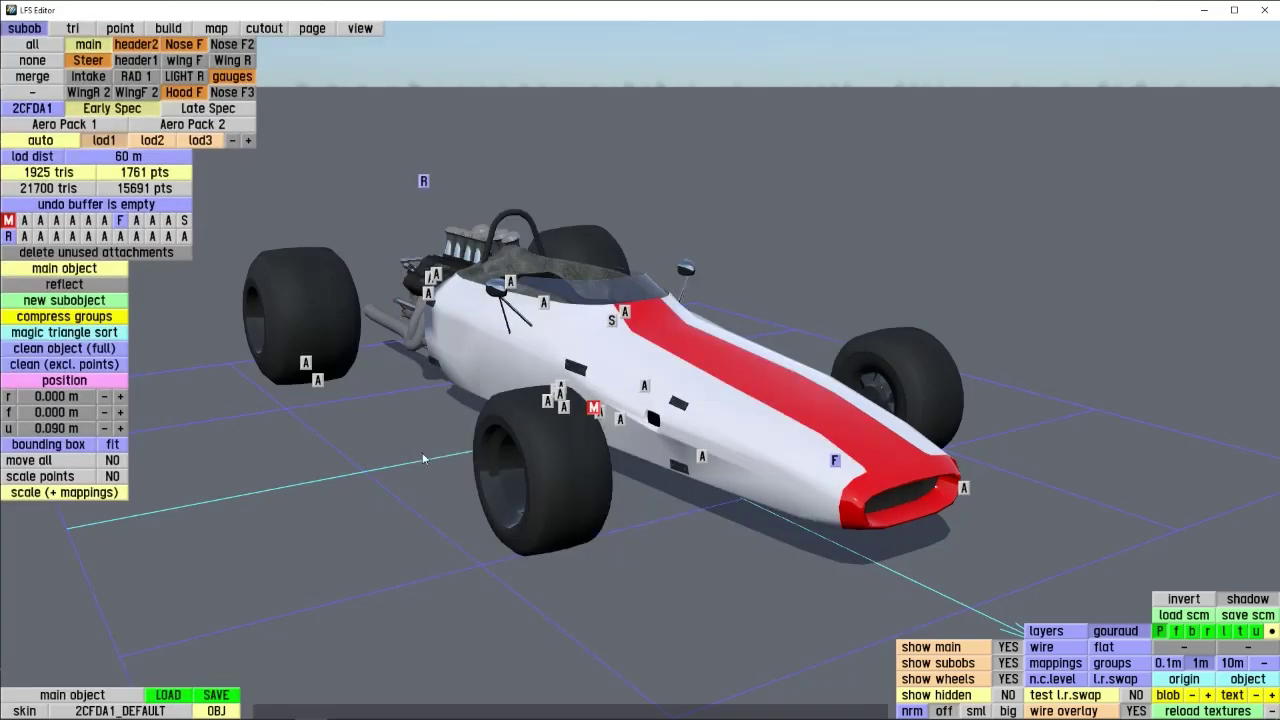
{"action": "left_click_drag", "start_coordinate": [423, 454], "coordinate": [415, 465]}
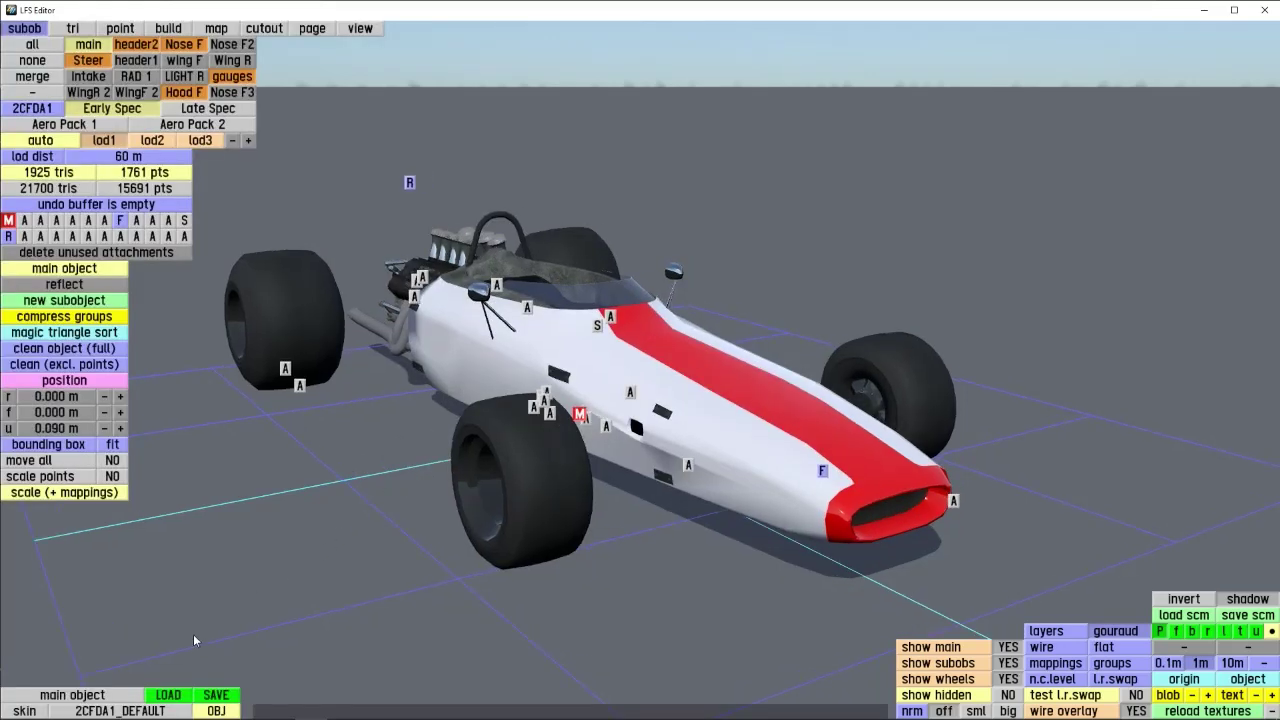
- Save the current main object under the name "p166 body"
{"action": "right_click_drag", "start_coordinate": [508, 464], "coordinate": [474, 422]}
{"action": "scroll", "coordinate": [474, 422], "scroll_direction": "up", "scroll_amount": 3}
{"action": "right_click_drag", "start_coordinate": [421, 522], "coordinate": [391, 489]}
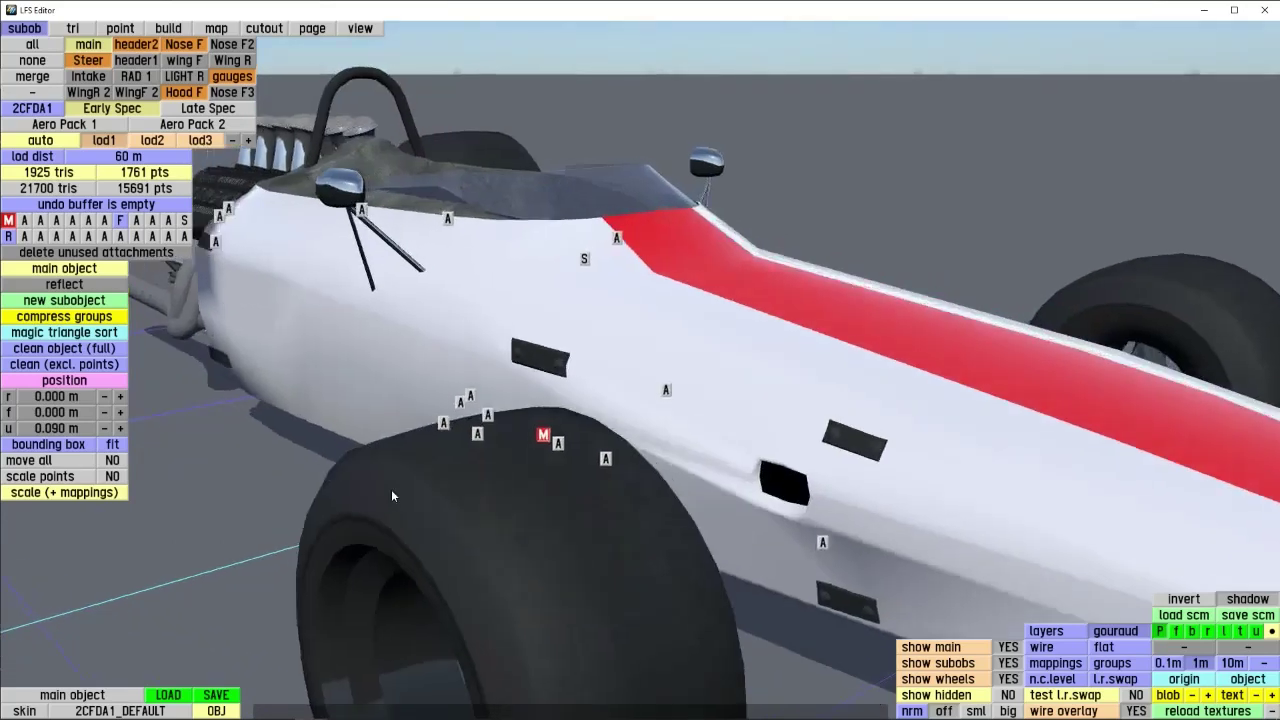
{"action": "scroll", "coordinate": [391, 489], "scroll_direction": "down", "scroll_amount": 3}
{"action": "left_click", "coordinate": [236, 694]}
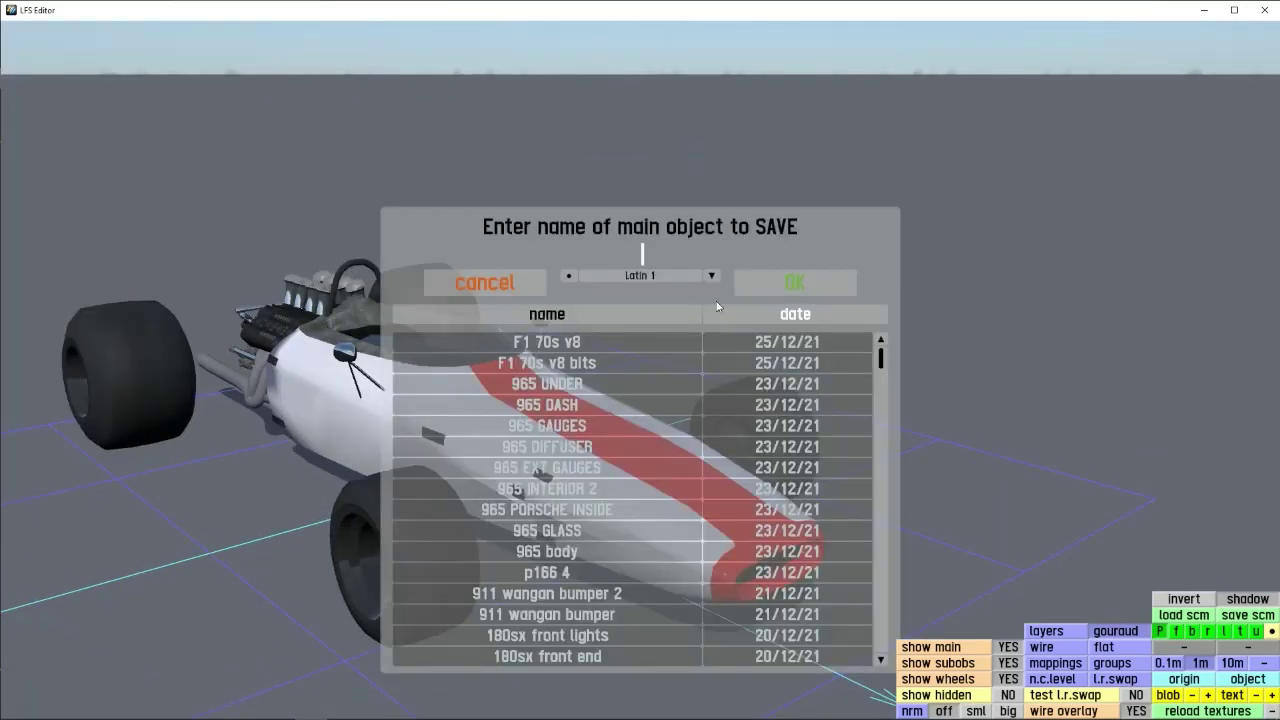
{"action": "type", "text": "p166 bod"}
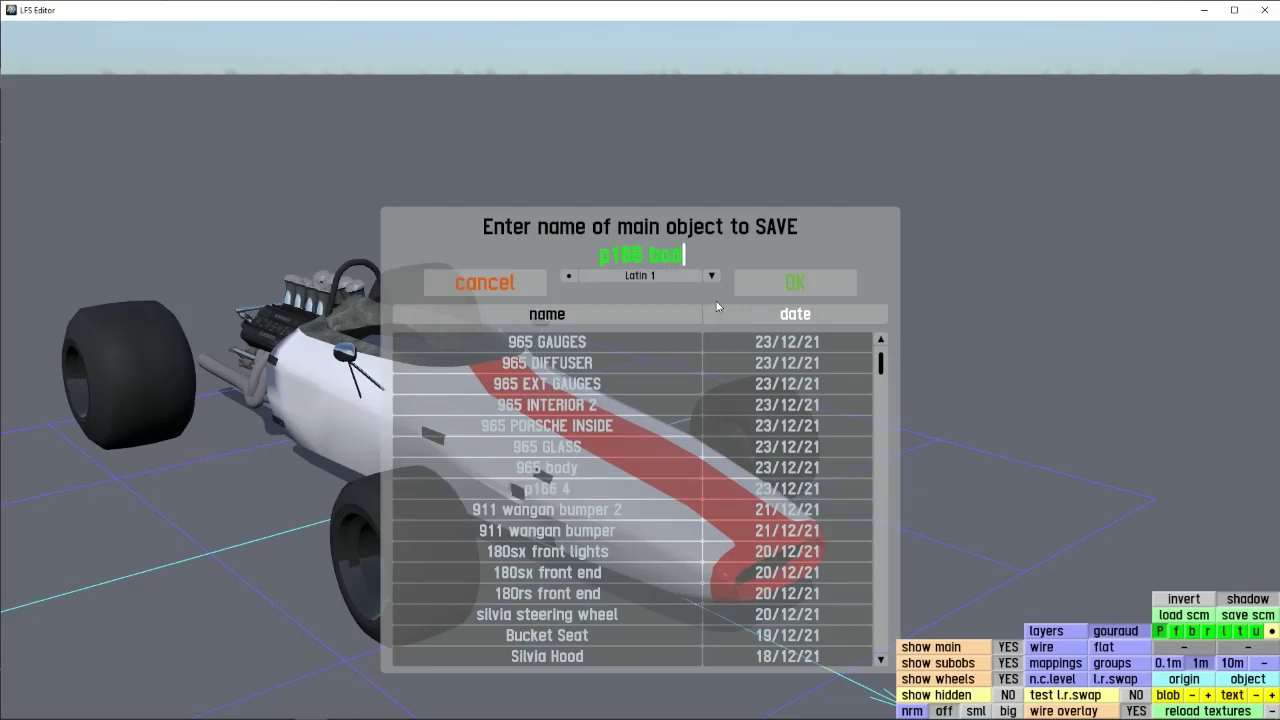
{"action": "type", "text": "y"}
{"action": "key", "text": "Return"}
- Load the saved object RC CHASSIS servo as the main object in place of the car body
{"action": "right_click_drag", "start_coordinate": [335, 461], "coordinate": [391, 489]}
{"action": "scroll", "coordinate": [383, 497], "scroll_direction": "down", "scroll_amount": 3}
{"action": "left_click", "coordinate": [173, 696]}
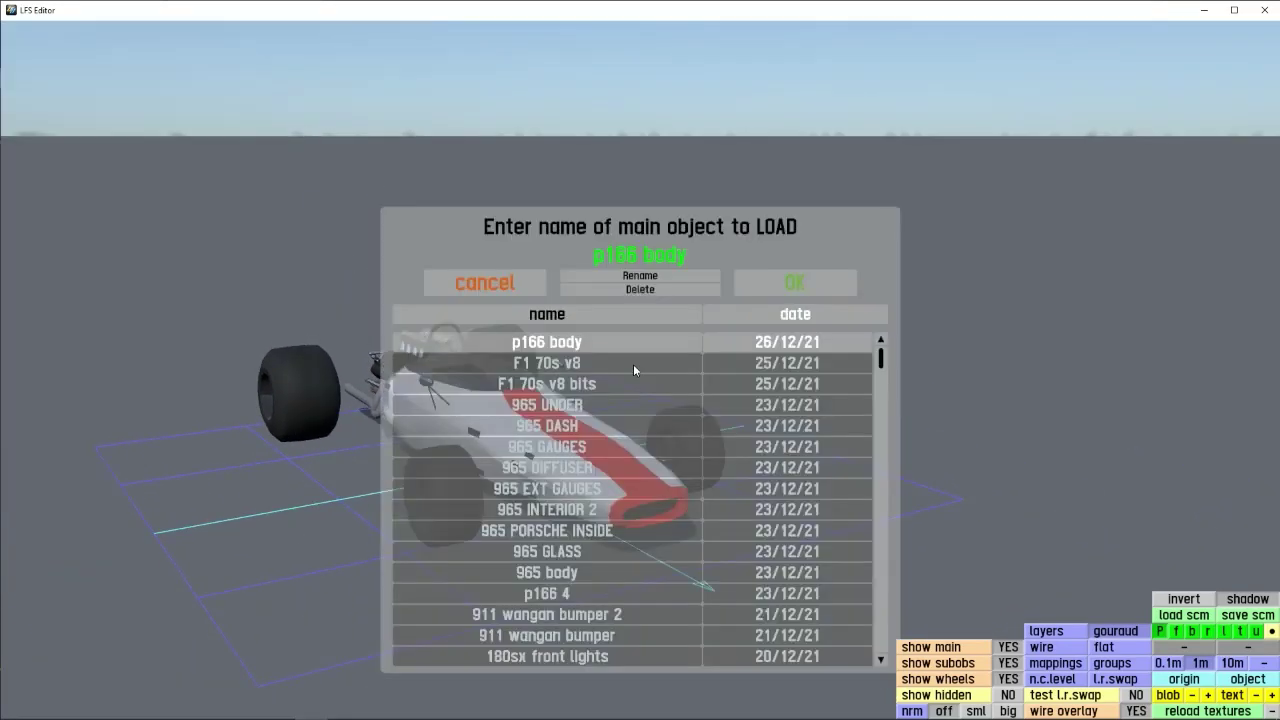
{"action": "left_click", "coordinate": [820, 282]}
{"action": "left_click", "coordinate": [173, 696]}
{"action": "scroll", "coordinate": [597, 540], "scroll_direction": "down", "scroll_amount": 1}
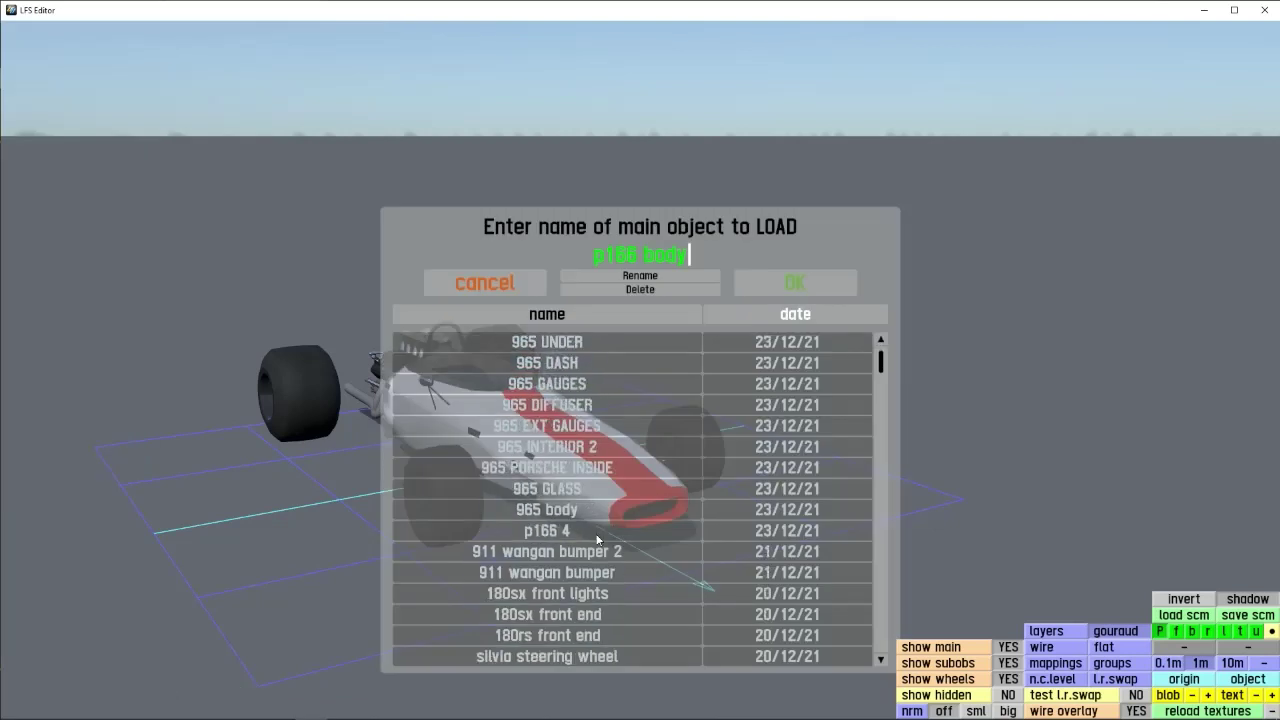
{"action": "scroll", "coordinate": [569, 480], "scroll_direction": "down", "scroll_amount": 5}
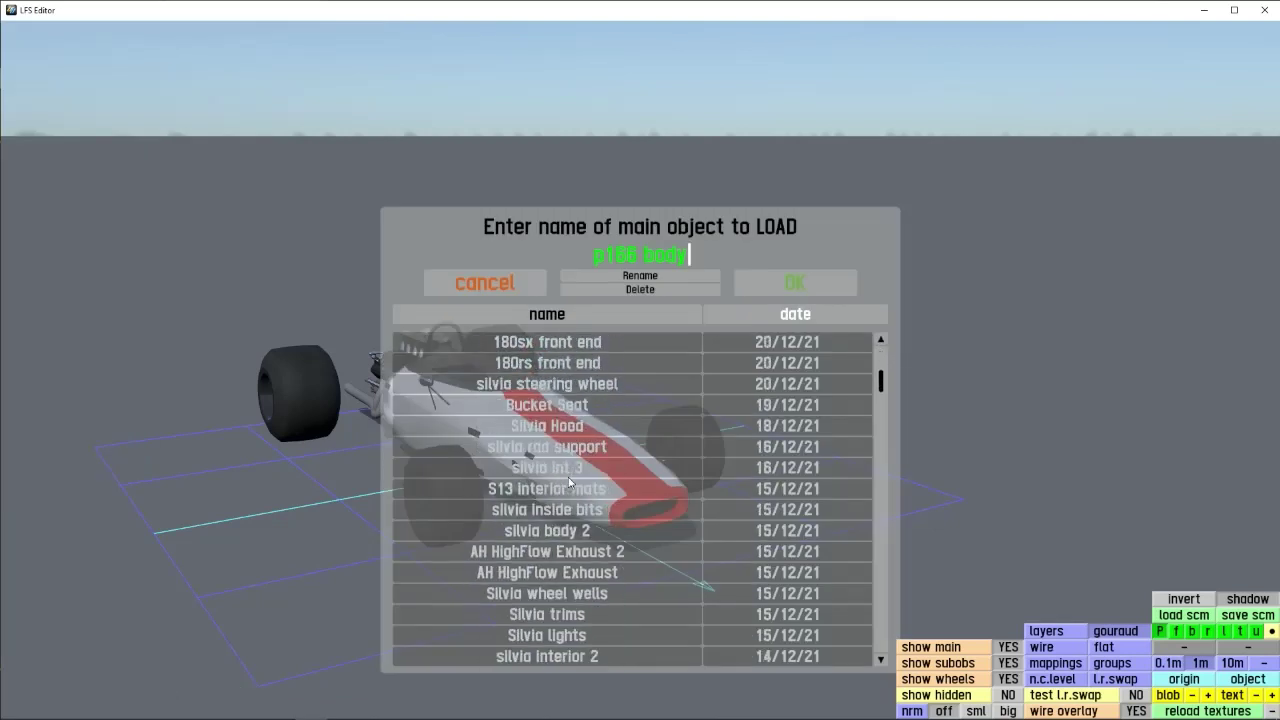
{"action": "scroll", "coordinate": [568, 477], "scroll_direction": "down", "scroll_amount": 10}
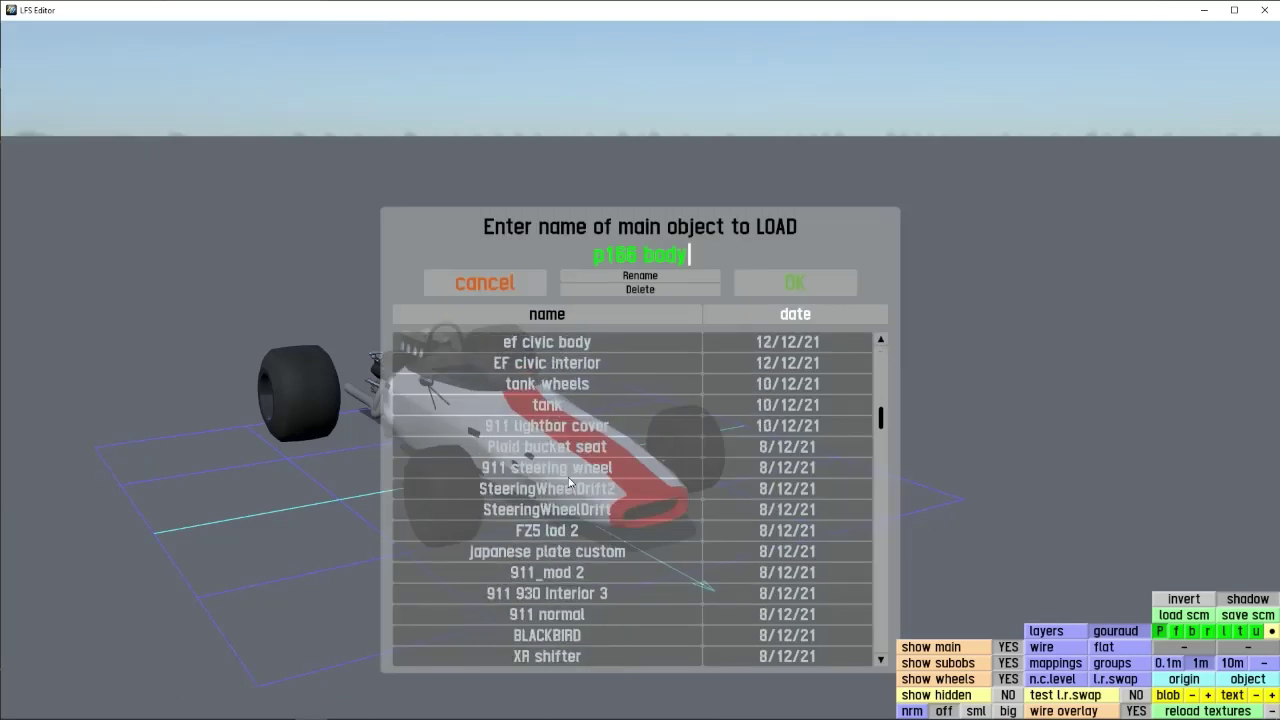
{"action": "scroll", "coordinate": [568, 477], "scroll_direction": "down", "scroll_amount": 8}
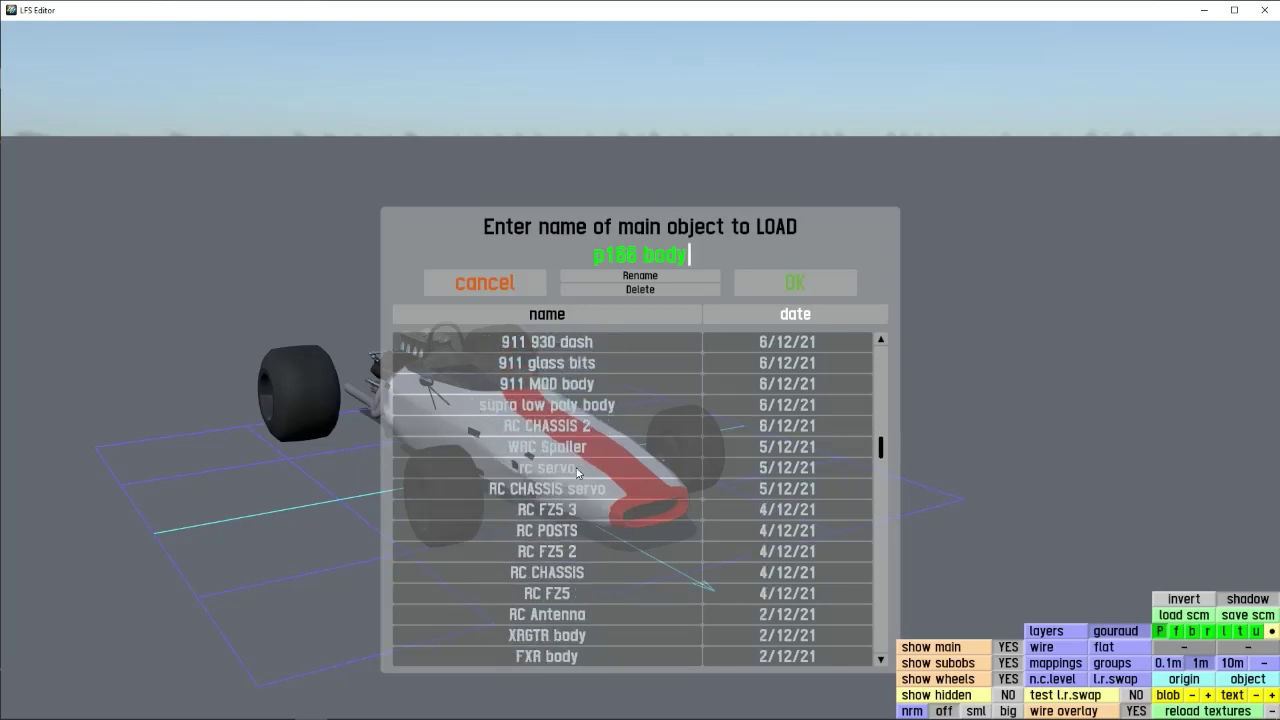
{"action": "left_click", "coordinate": [544, 492]}
{"action": "left_click", "coordinate": [767, 279]}
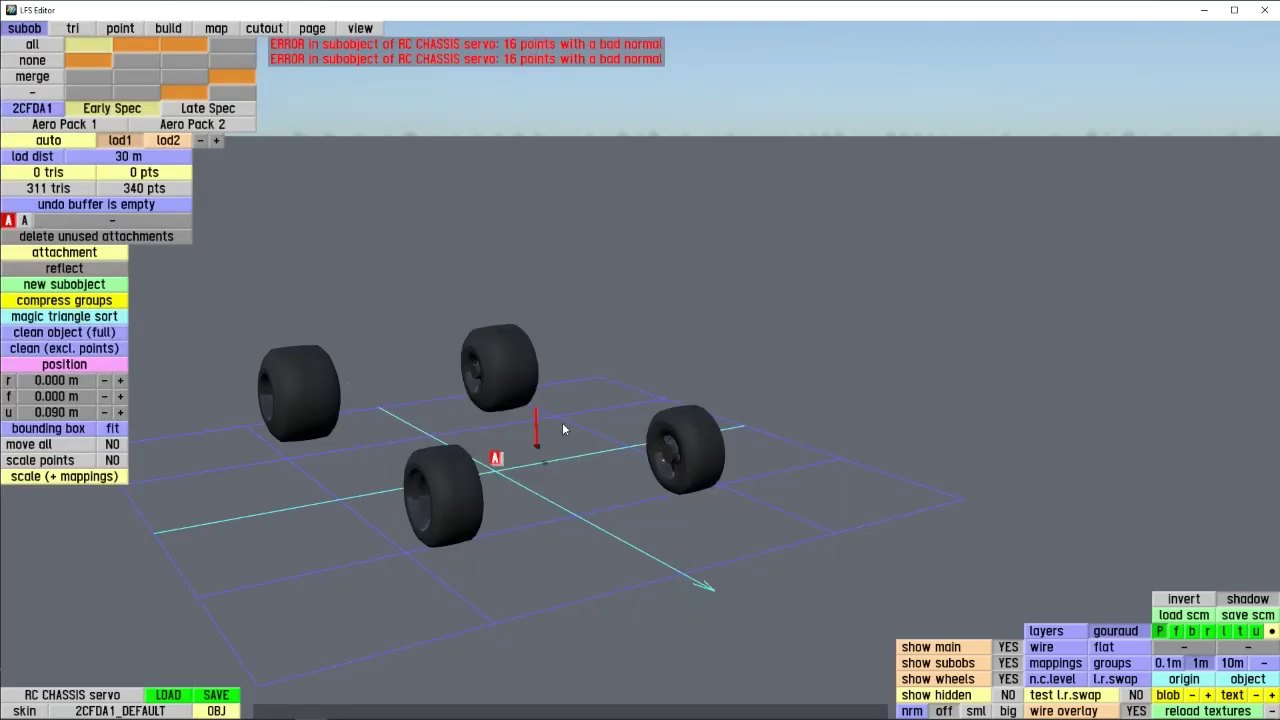
- Reload the P166 3 vehicle with its white-and-red default colour set and reopen its model for editing
{"action": "scroll", "coordinate": [509, 497], "scroll_direction": "up", "scroll_amount": 5}
{"action": "scroll", "coordinate": [532, 541], "scroll_direction": "up", "scroll_amount": 5}
{"action": "right_click_drag", "start_coordinate": [509, 492], "coordinate": [359, 573]}
{"action": "scroll", "coordinate": [514, 440], "scroll_direction": "down", "scroll_amount": 10}
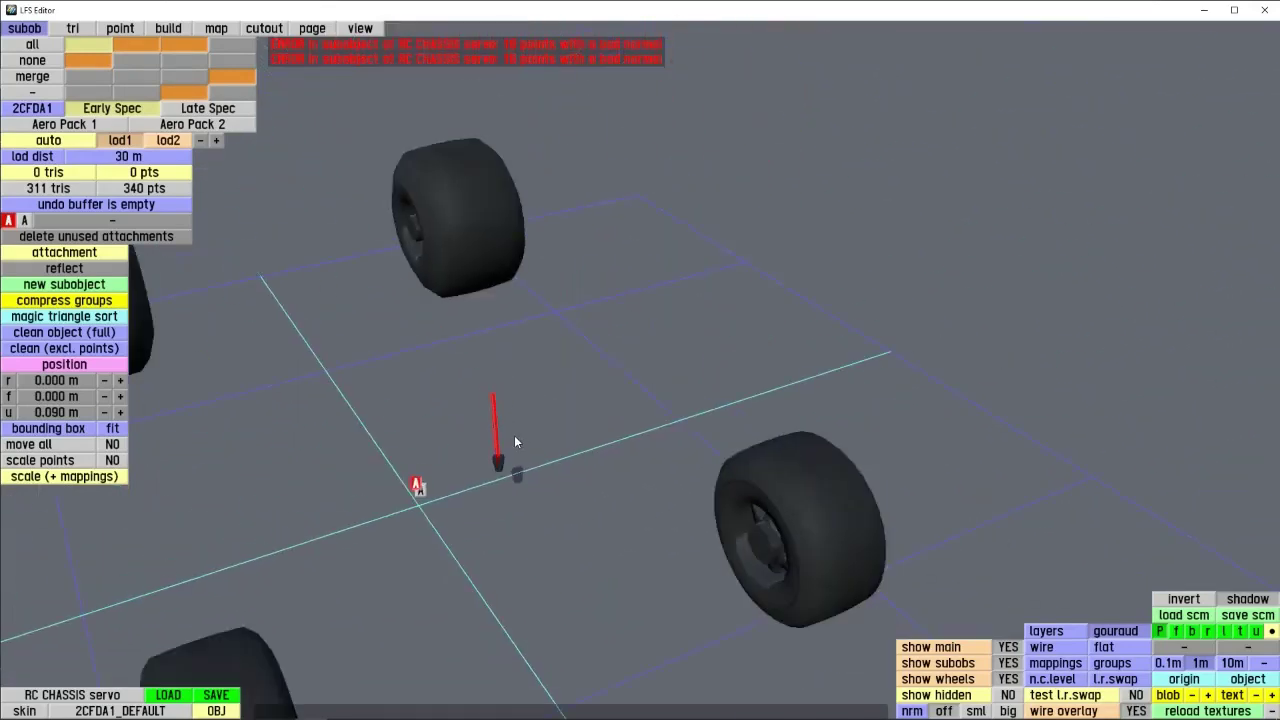
{"action": "right_click_drag", "start_coordinate": [503, 445], "coordinate": [472, 485]}
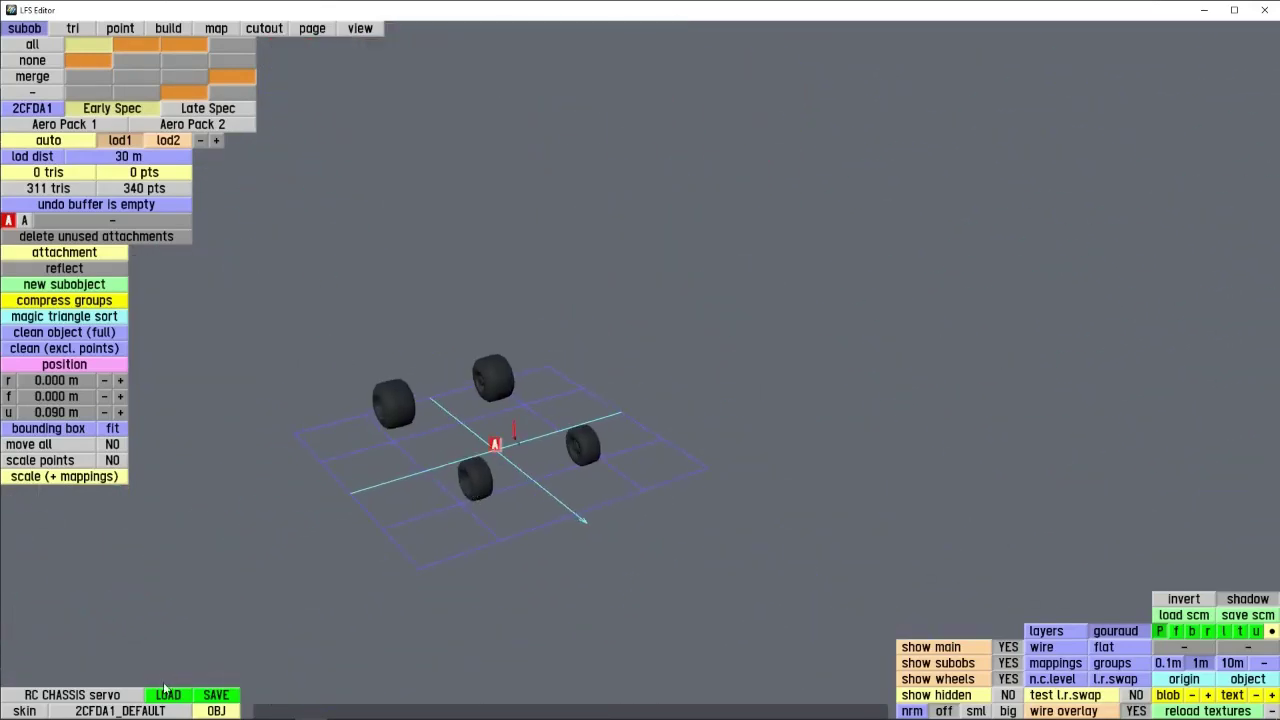
{"action": "key", "text": "Escape"}
{"action": "left_click", "coordinate": [178, 712]}
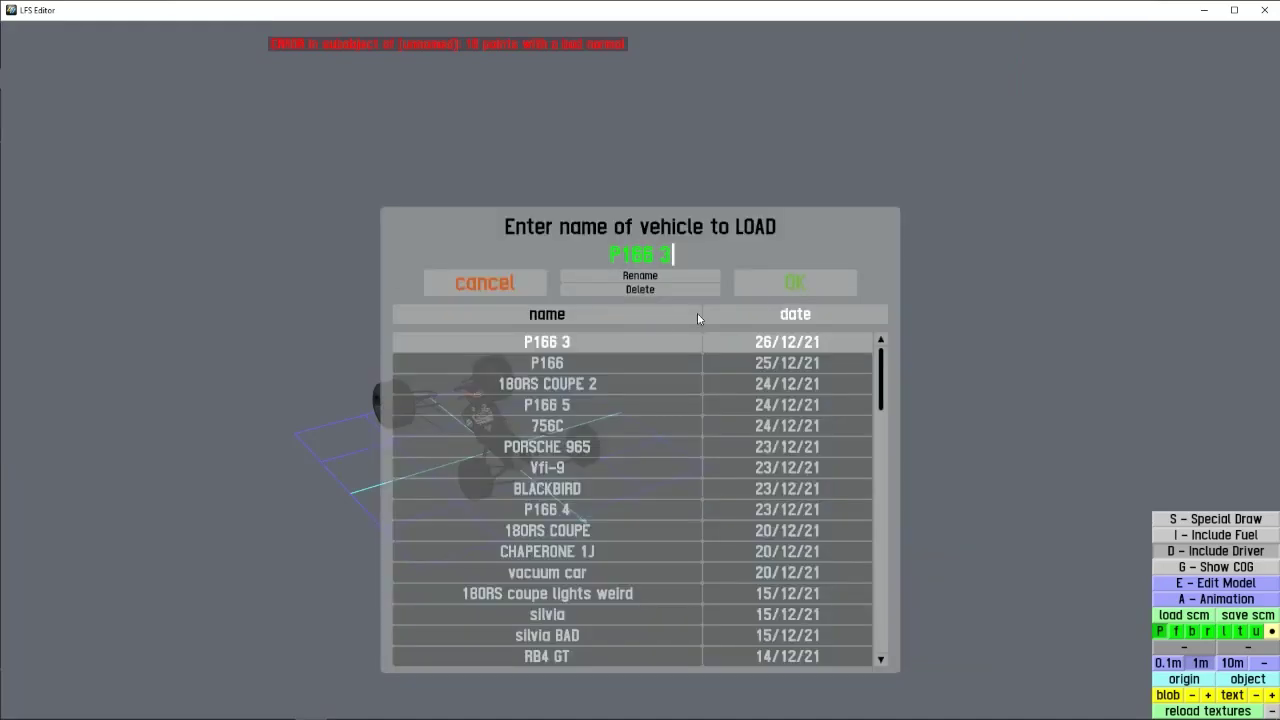
{"action": "left_click", "coordinate": [752, 281]}
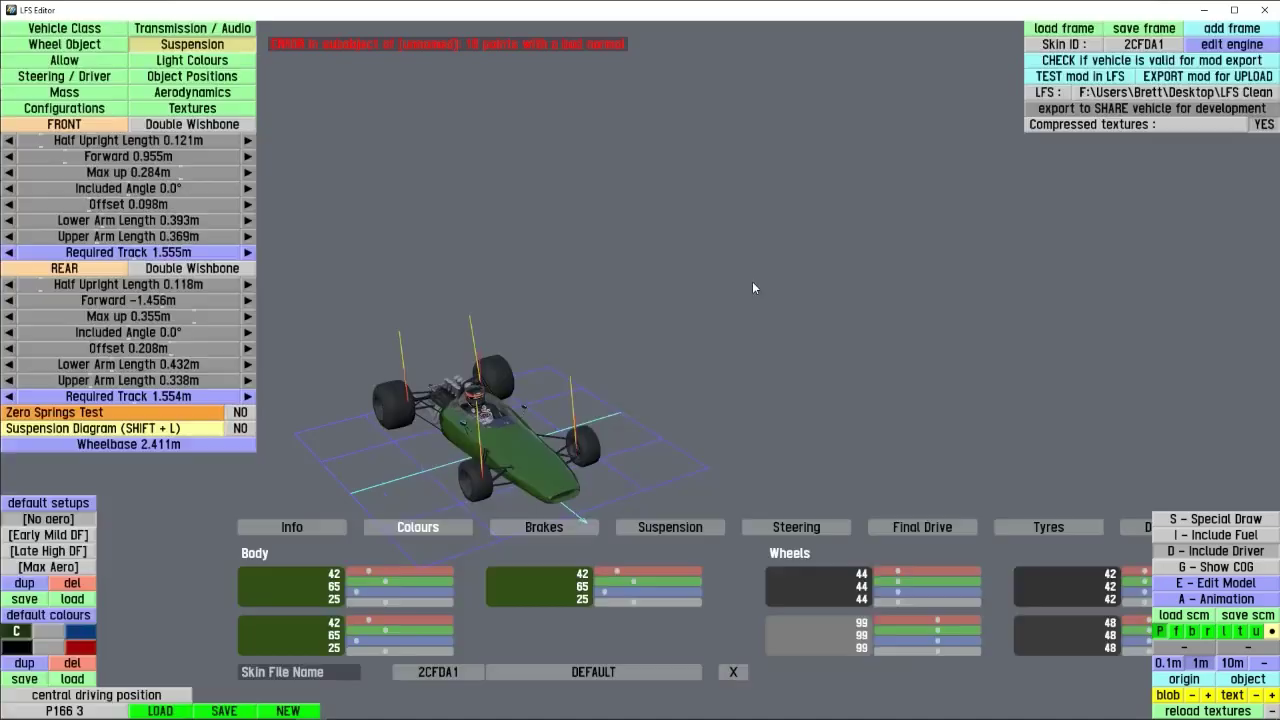
{"action": "left_click", "coordinate": [55, 634]}
{"action": "left_click", "coordinate": [1206, 582]}
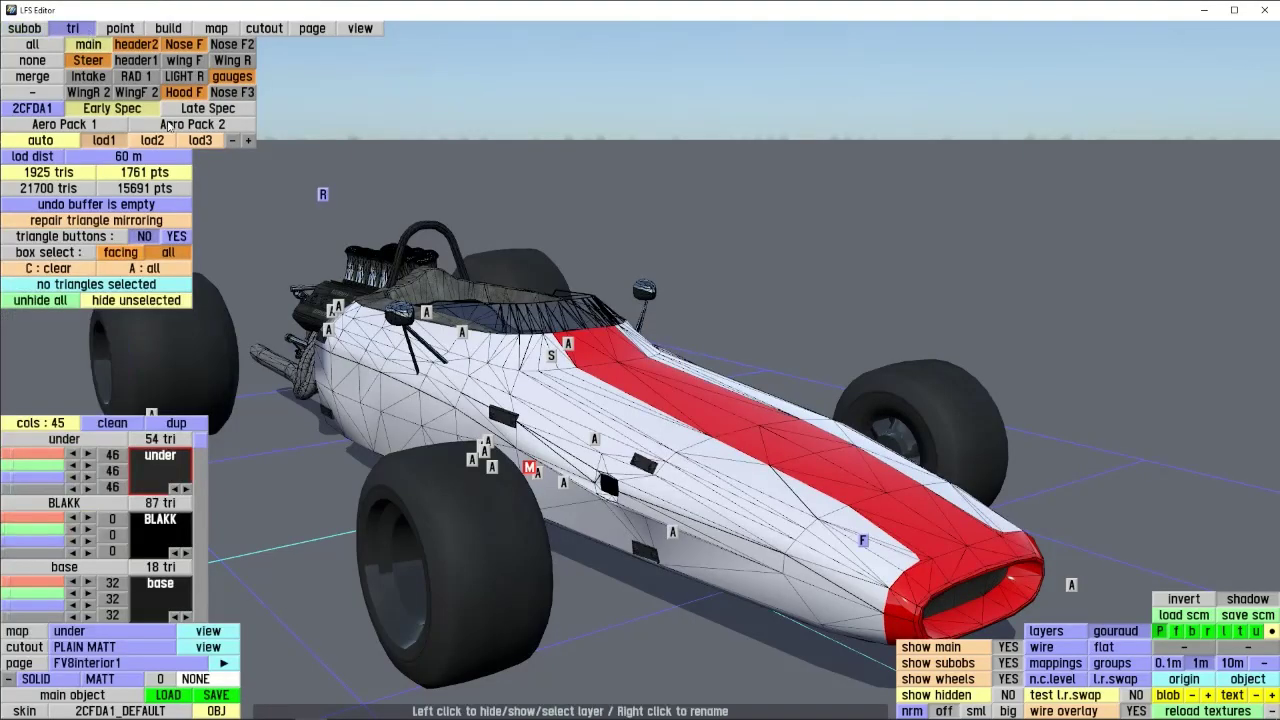
- In triangle mode, select a row of triangles along the rear side of the body, then clear the selection
{"action": "scroll", "coordinate": [436, 402], "scroll_direction": "up", "scroll_amount": 3}
{"action": "right_click_drag", "start_coordinate": [436, 399], "coordinate": [566, 409]}
{"action": "left_click", "coordinate": [472, 406]}
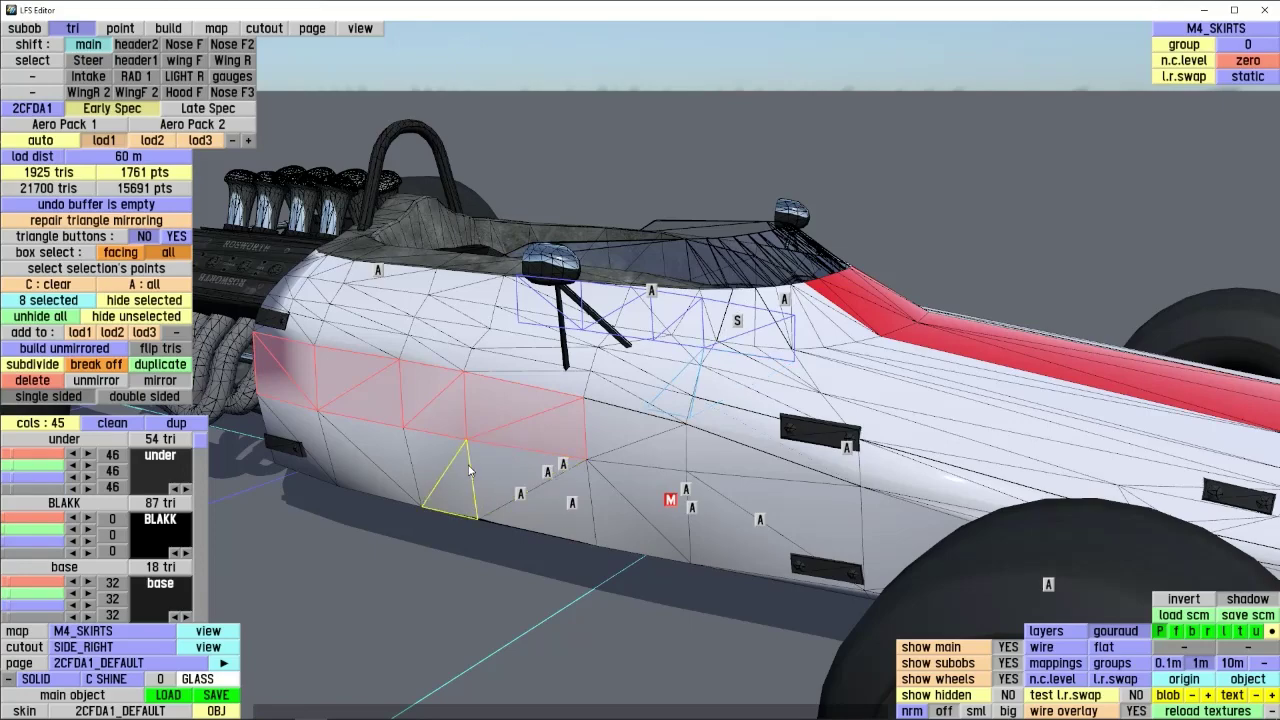
{"action": "right_click_drag", "start_coordinate": [468, 465], "coordinate": [646, 373]}
{"action": "key", "text": "c"}
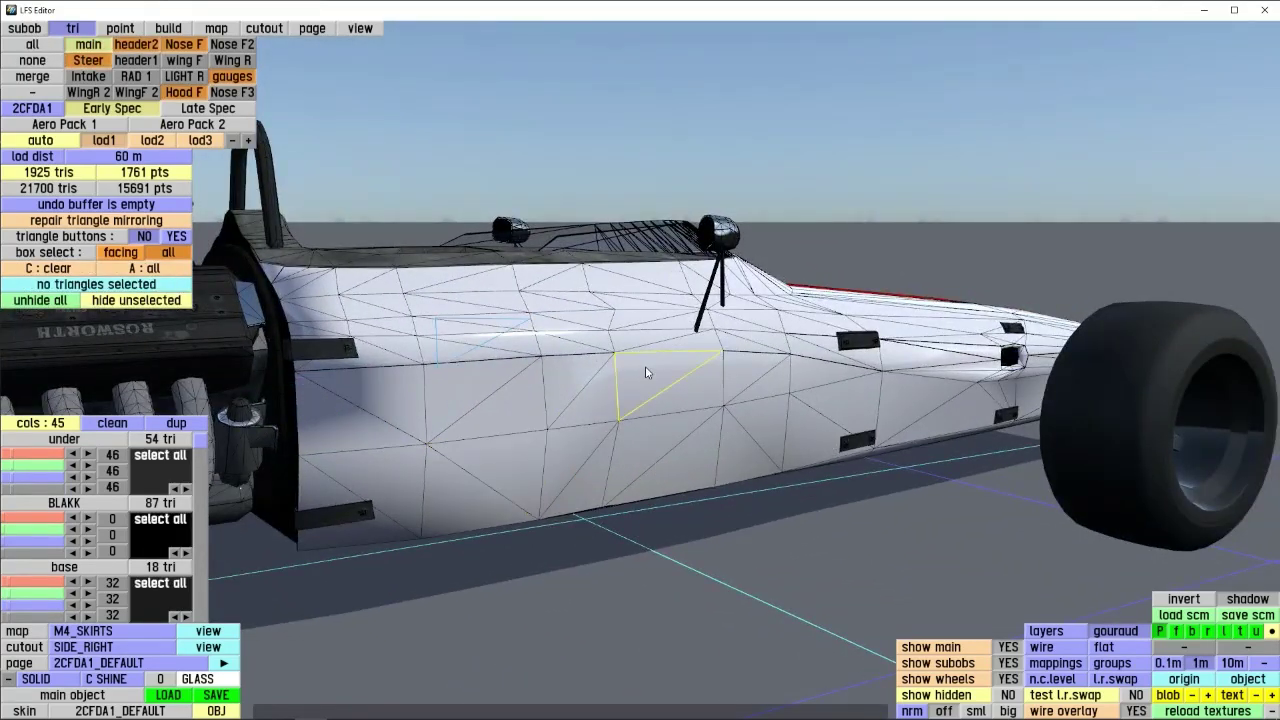
- Select a single triangle on the body side, box-select the triangles around and below it, then clear the selection
{"action": "left_click", "coordinate": [646, 373]}
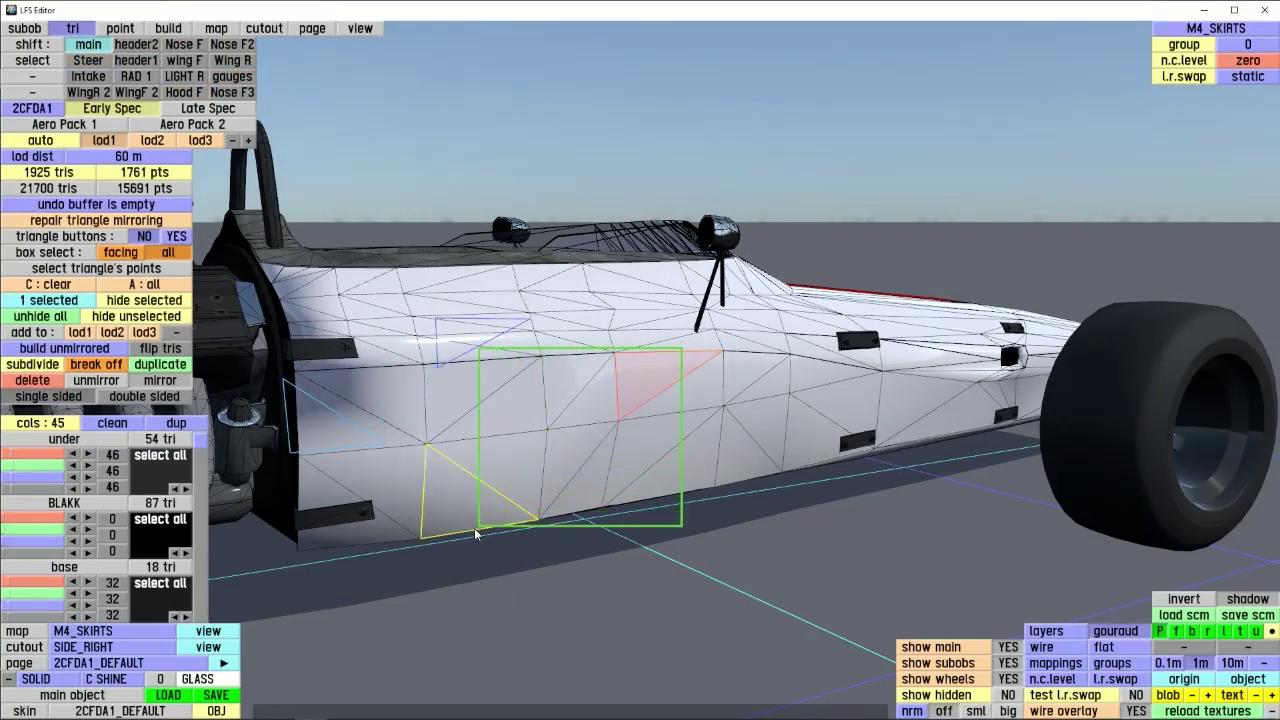
{"action": "left_click_drag", "start_coordinate": [474, 528], "coordinate": [451, 547]}
{"action": "right_click_drag", "start_coordinate": [451, 547], "coordinate": [655, 412]}
{"action": "key", "text": "c"}
- Box-select the triangles around the windscreen and side mirror, then clear the selection
{"action": "scroll", "coordinate": [754, 329], "scroll_direction": "up", "scroll_amount": 5}
{"action": "left_click_drag", "start_coordinate": [776, 258], "coordinate": [583, 474], "text": "shift"}
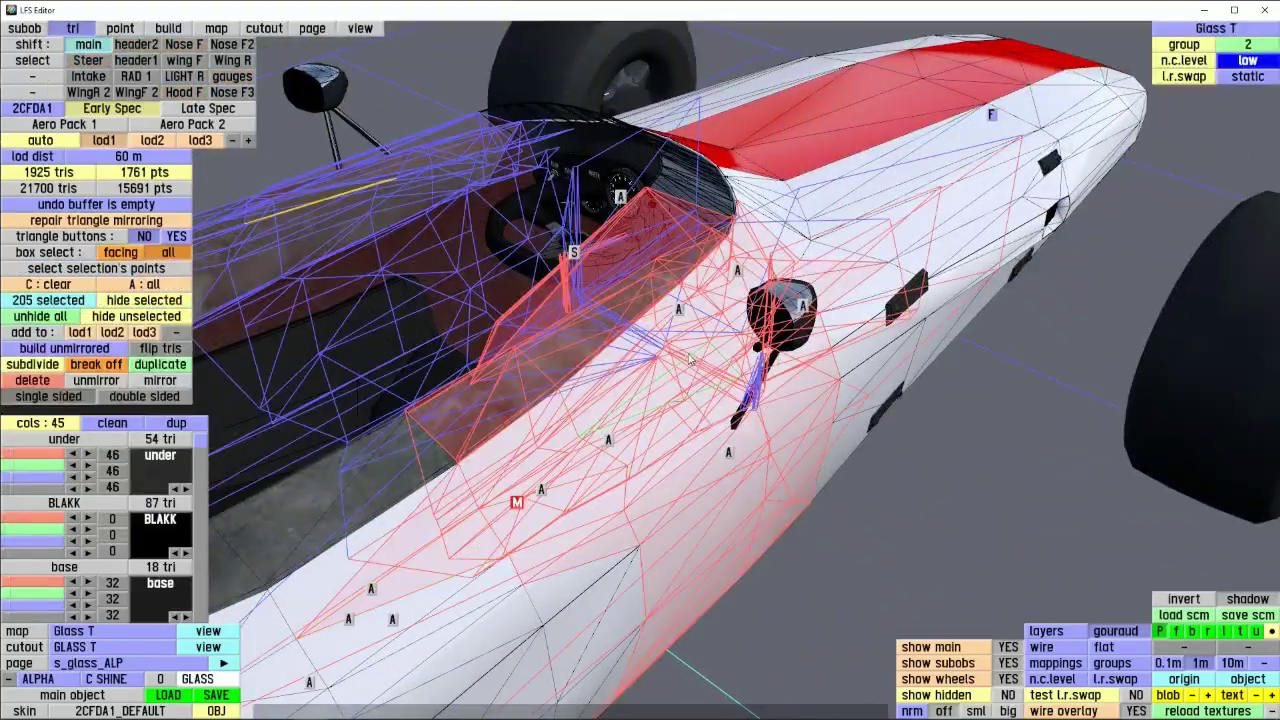
{"action": "key", "text": "c"}
- Box-select triangles on the lower rear side panel, check the selection from another angle, then clear it
{"action": "right_click_drag", "start_coordinate": [690, 359], "coordinate": [690, 385]}
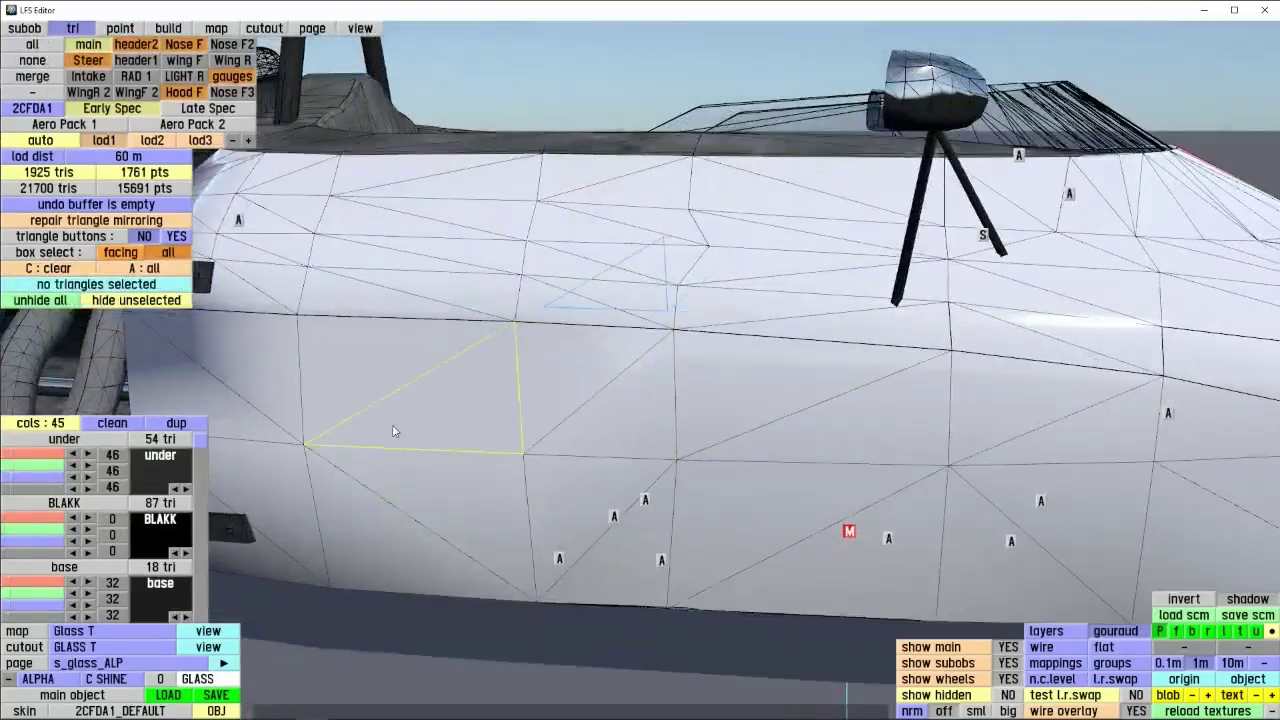
{"action": "right_click_drag", "start_coordinate": [393, 431], "coordinate": [672, 388]}
{"action": "left_click_drag", "start_coordinate": [516, 511], "coordinate": [514, 513]}
{"action": "right_click_drag", "start_coordinate": [709, 491], "coordinate": [704, 358]}
{"action": "key", "text": "c"}
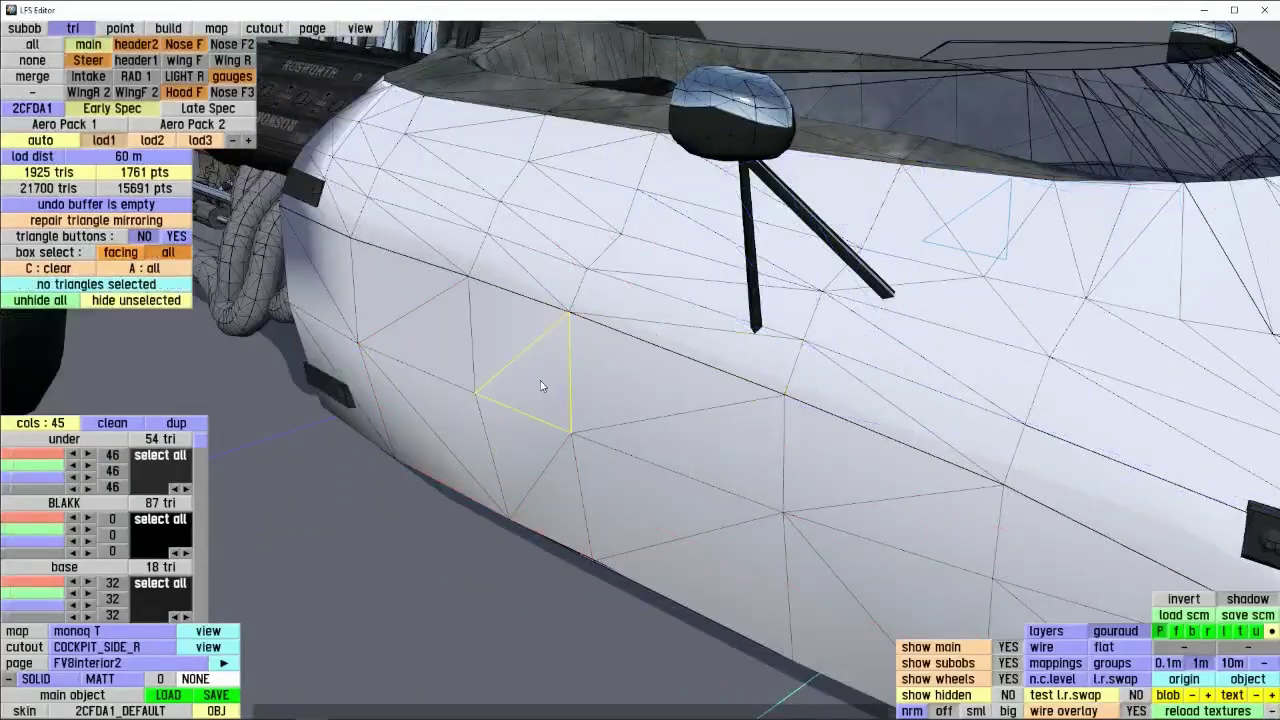
- Box-select the lower rear side triangles, remove the cockpit interior ones from the selection, then clear it
{"action": "left_click_drag", "start_coordinate": [391, 522], "coordinate": [384, 531]}
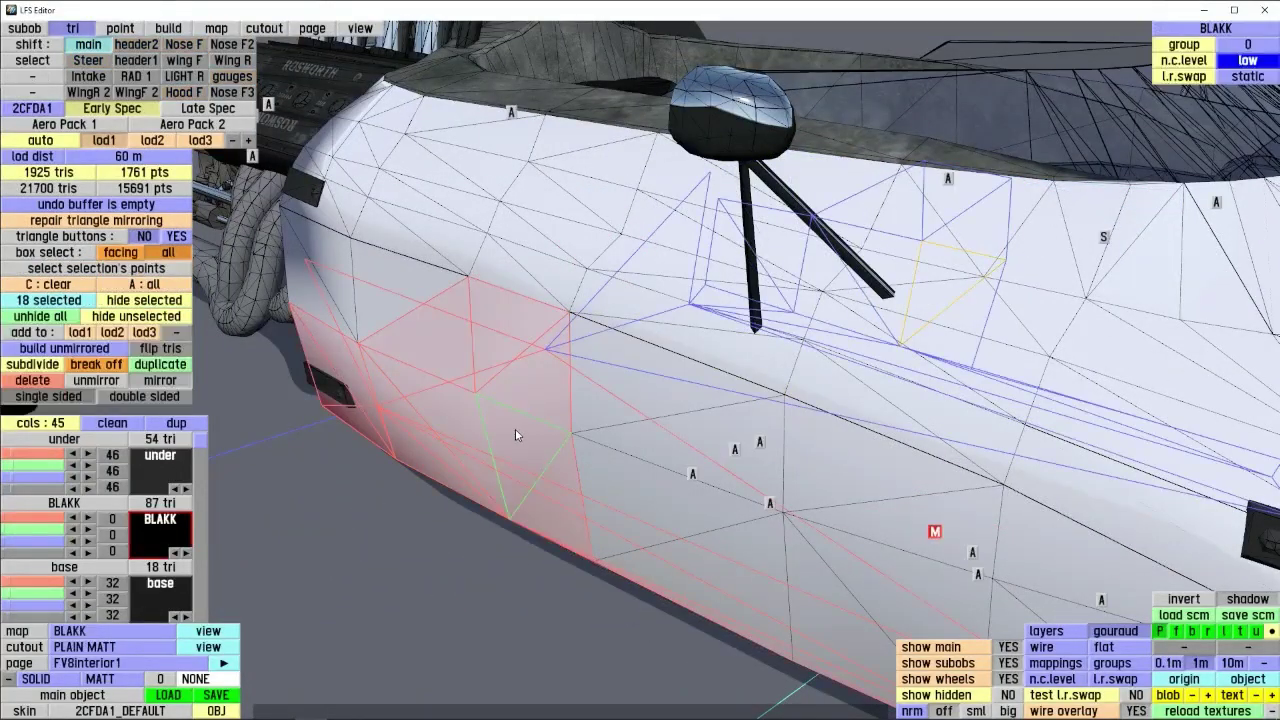
{"action": "right_click_drag", "start_coordinate": [517, 437], "coordinate": [771, 309]}
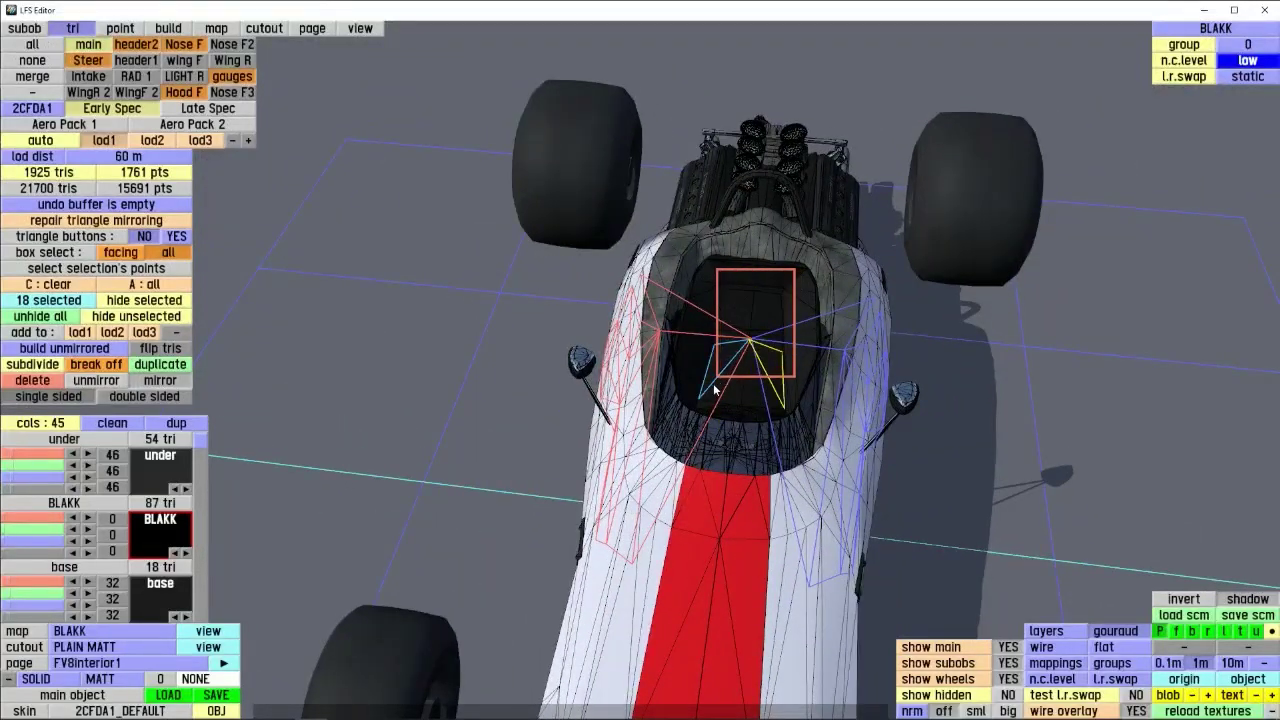
{"action": "left_click_drag", "start_coordinate": [705, 393], "coordinate": [655, 512]}
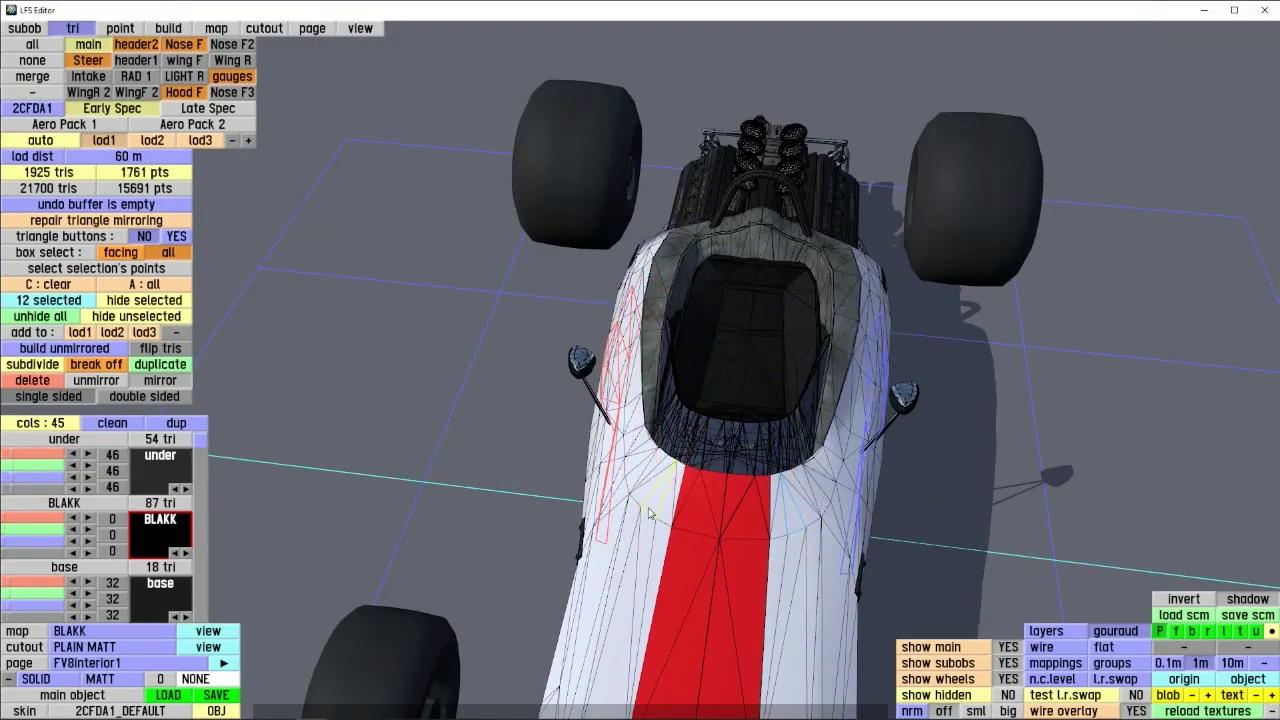
{"action": "key", "text": "shift"}
{"action": "right_click_drag", "start_coordinate": [755, 293], "coordinate": [380, 372]}
{"action": "key", "text": "c"}
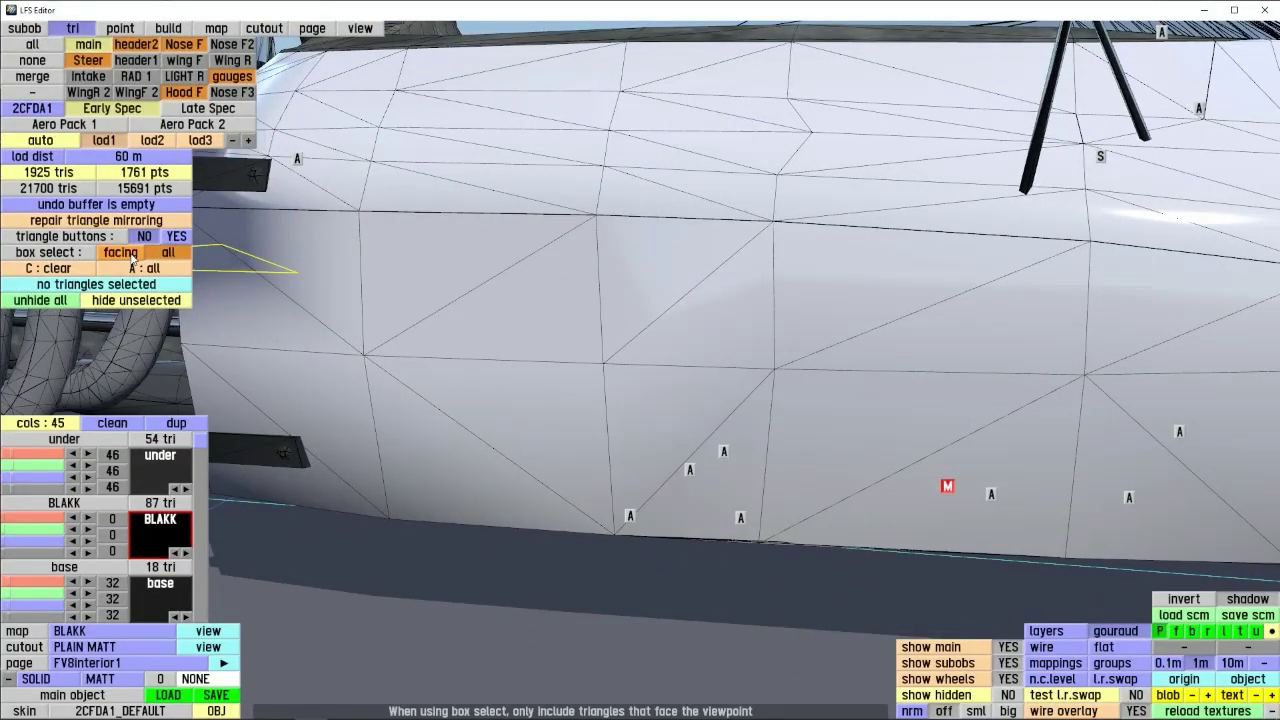
- Box-select the lower side triangles including those facing away from the view, then clear the selection
{"action": "right_click_drag", "start_coordinate": [644, 329], "coordinate": [504, 403]}
{"action": "scroll", "coordinate": [514, 395], "scroll_direction": "down", "scroll_amount": 4}
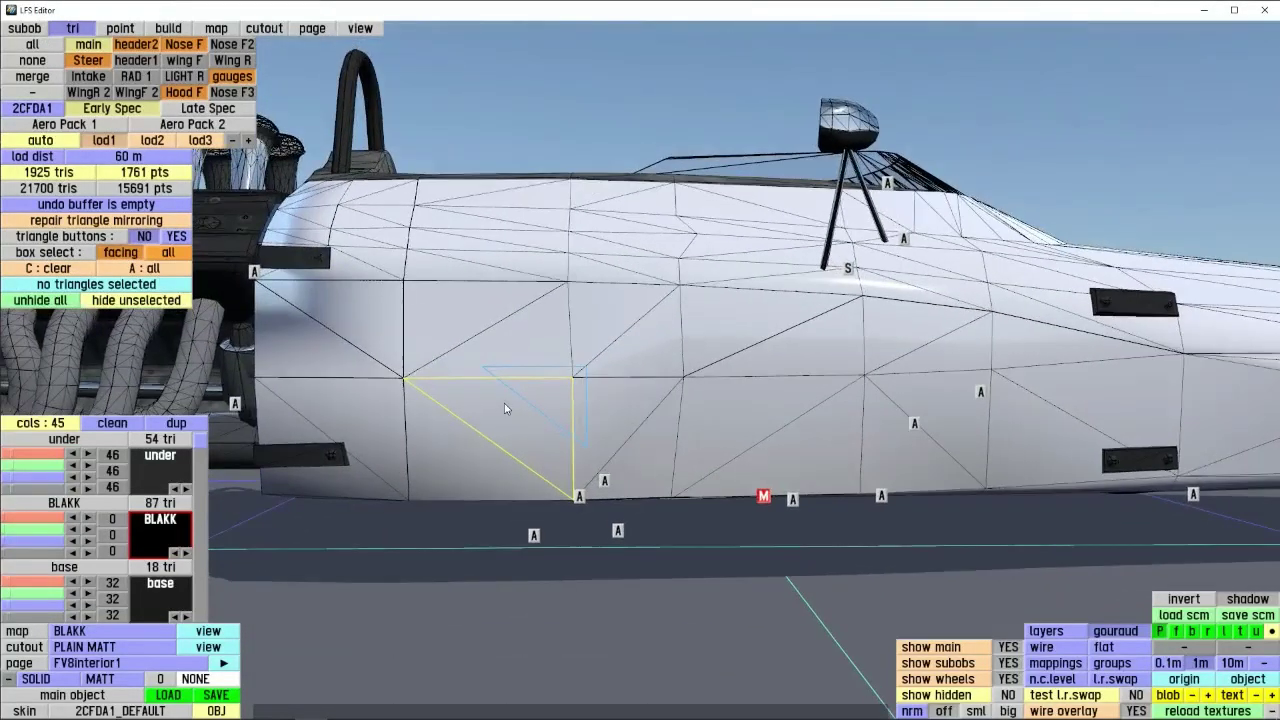
{"action": "left_click", "coordinate": [566, 500], "text": "shift"}
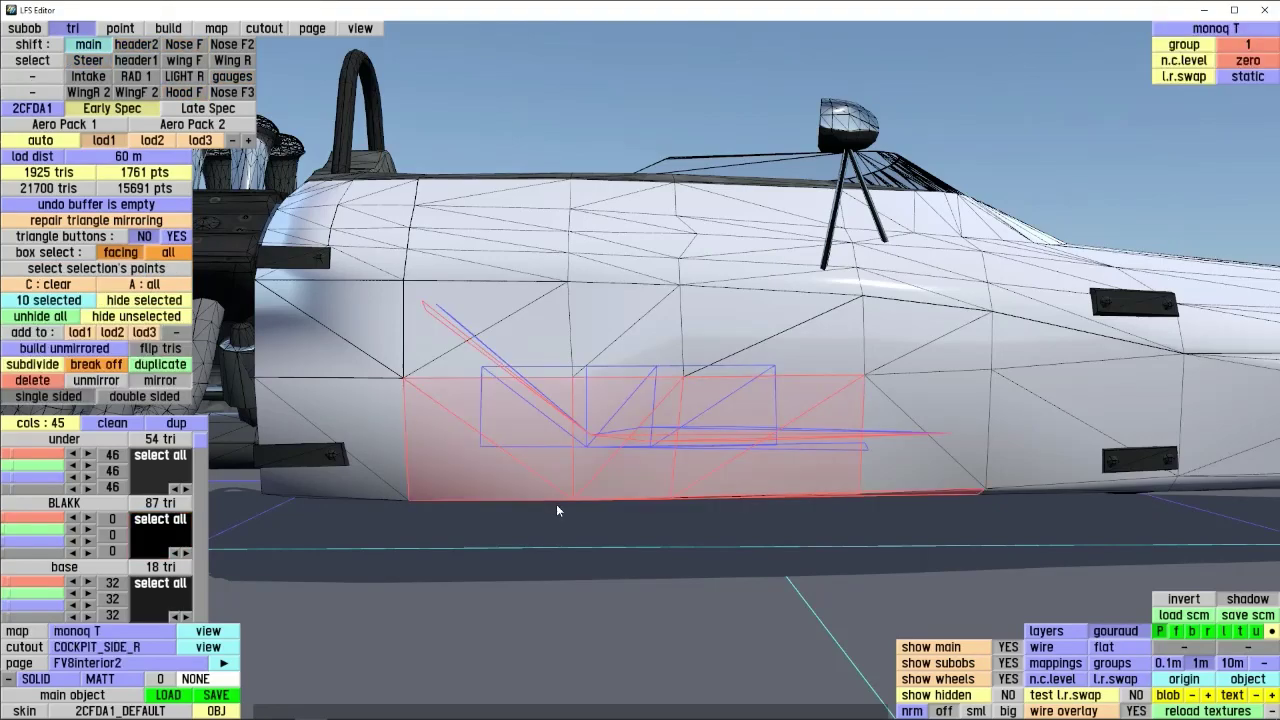
{"action": "right_click_drag", "start_coordinate": [708, 445], "coordinate": [632, 370]}
{"action": "key", "text": "c"}
- Box-select only the viewpoint-facing triangles on the rear side panel, check them from above, then clear the selection
{"action": "left_click", "coordinate": [505, 381], "text": "shift"}
{"action": "right_click_drag", "start_coordinate": [576, 414], "coordinate": [609, 311]}
{"action": "key", "text": "c"}
{"action": "left_click", "coordinate": [609, 312], "text": "shift"}
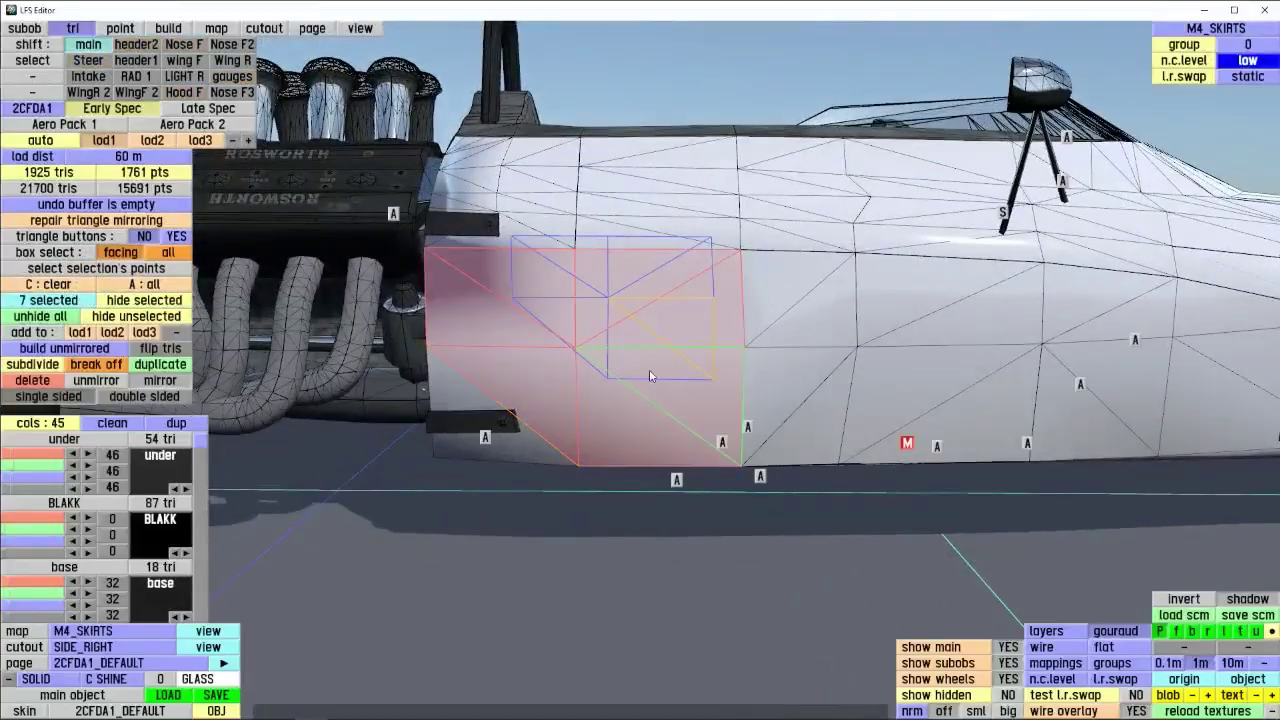
{"action": "right_click_drag", "start_coordinate": [649, 374], "coordinate": [618, 318]}
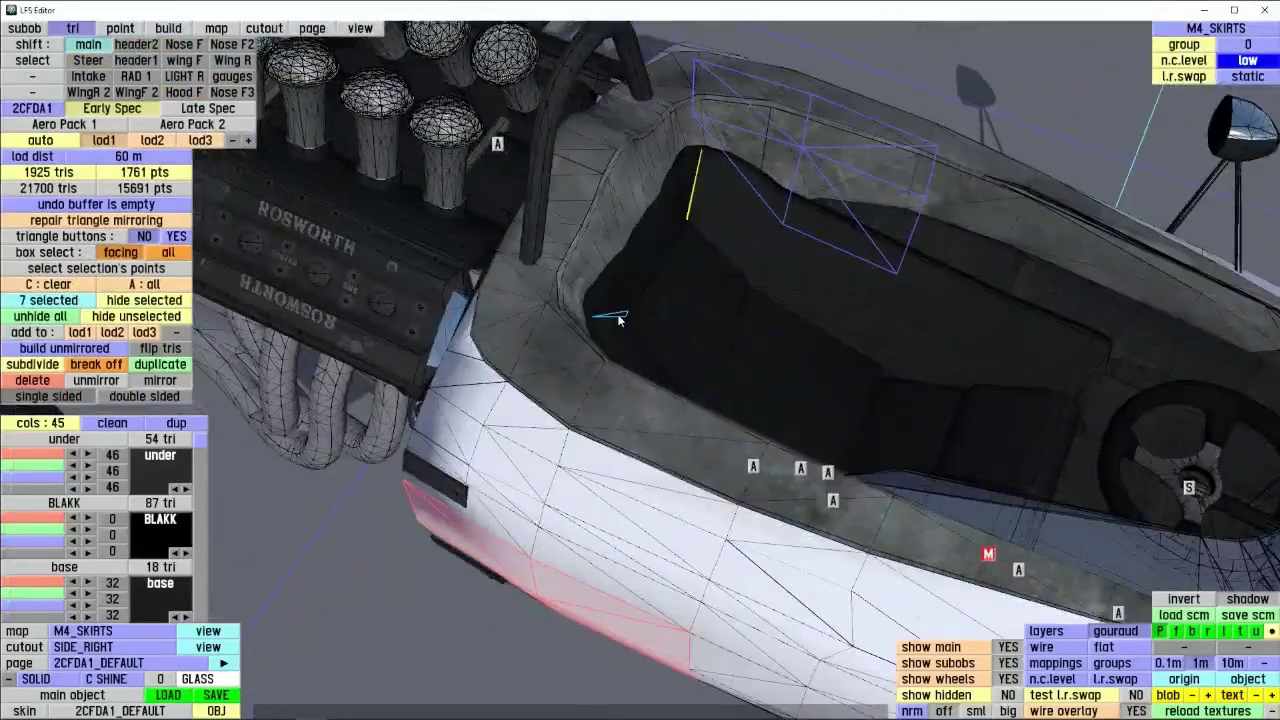
{"action": "right_click_drag", "start_coordinate": [643, 362], "coordinate": [1010, 402]}
{"action": "key", "text": "c"}
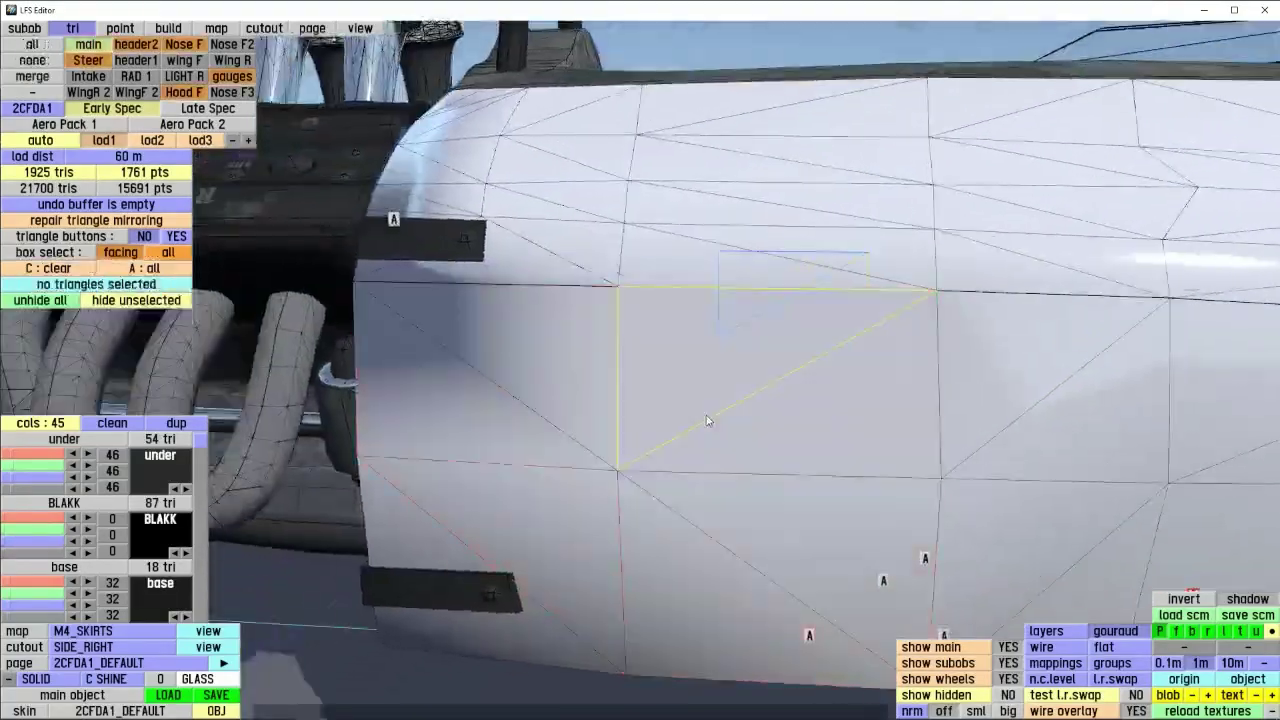
- Repeat box selection on further body triangles from different views, clearing the selection each time
{"action": "scroll", "coordinate": [709, 425], "scroll_direction": "down", "scroll_amount": 8}
{"action": "scroll", "coordinate": [674, 474], "scroll_direction": "up", "scroll_amount": 4}
{"action": "right_click_drag", "start_coordinate": [610, 420], "coordinate": [738, 286]}
{"action": "scroll", "coordinate": [555, 530], "scroll_direction": "down", "scroll_amount": 5}
{"action": "left_click", "coordinate": [665, 445], "text": "shift"}
{"action": "key", "text": "c"}
{"action": "scroll", "coordinate": [716, 526], "scroll_direction": "up", "scroll_amount": 4}
{"action": "left_click", "coordinate": [645, 530], "text": "shift"}
{"action": "scroll", "coordinate": [738, 286], "scroll_direction": "up", "scroll_amount": 3}
{"action": "key", "text": "c"}
- Box-select the nose triangles from above, clear them, and set box select to include all triangles
{"action": "left_click", "coordinate": [481, 427], "text": "shift"}
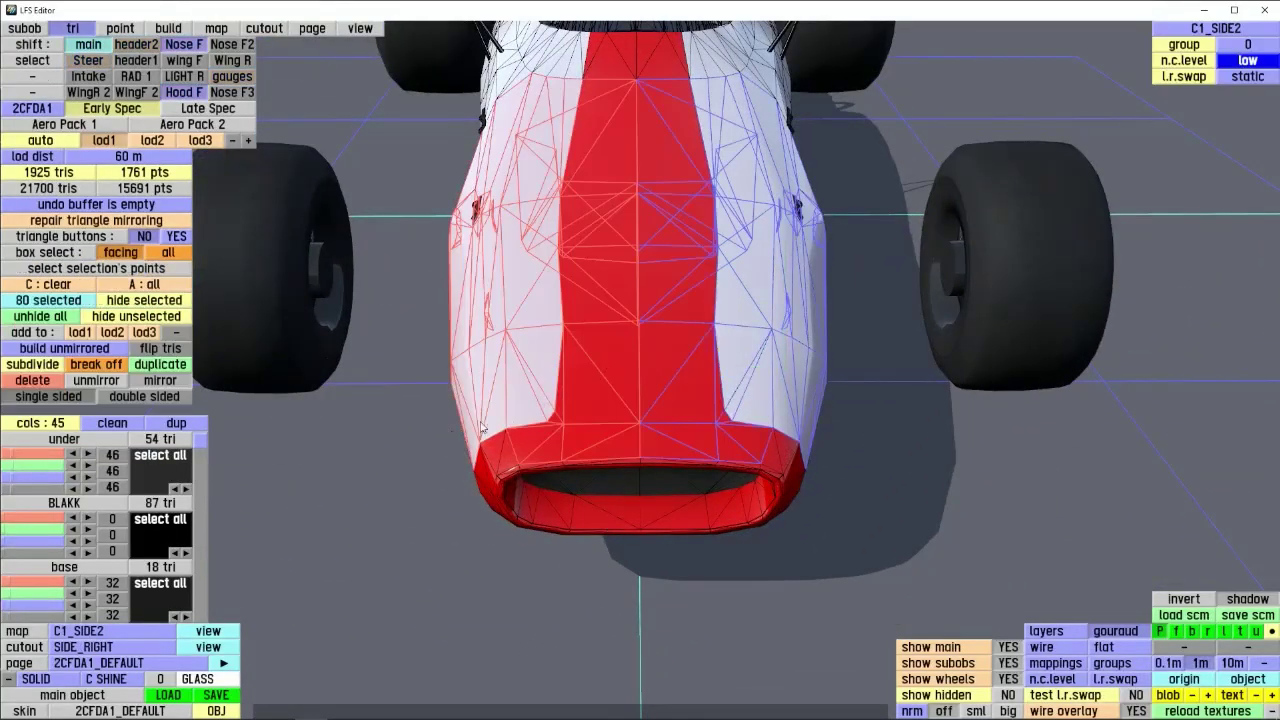
{"action": "right_click_drag", "start_coordinate": [532, 344], "coordinate": [290, 460]}
{"action": "key", "text": "c"}
{"action": "left_click", "coordinate": [176, 253]}
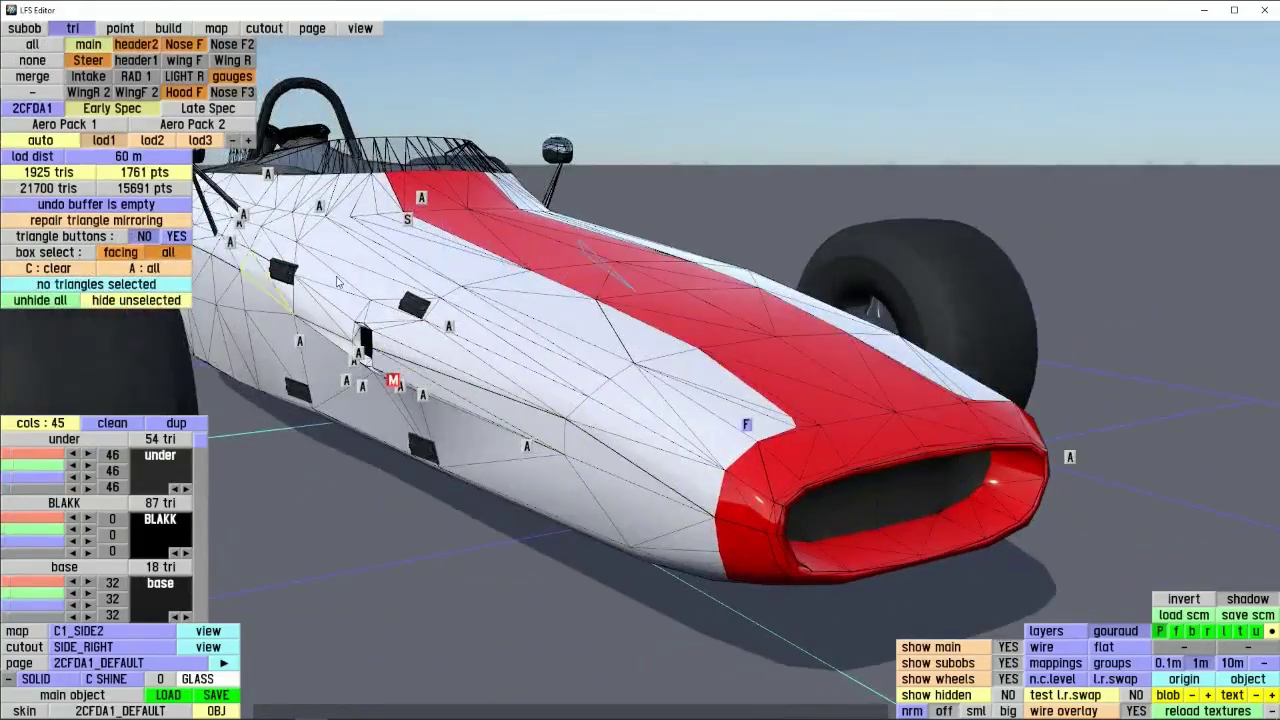
- Select all triangles of the car's main object, then clear the selection
{"action": "right_click_drag", "start_coordinate": [675, 400], "coordinate": [611, 406]}
{"action": "scroll", "coordinate": [611, 406], "scroll_direction": "down", "scroll_amount": 3}
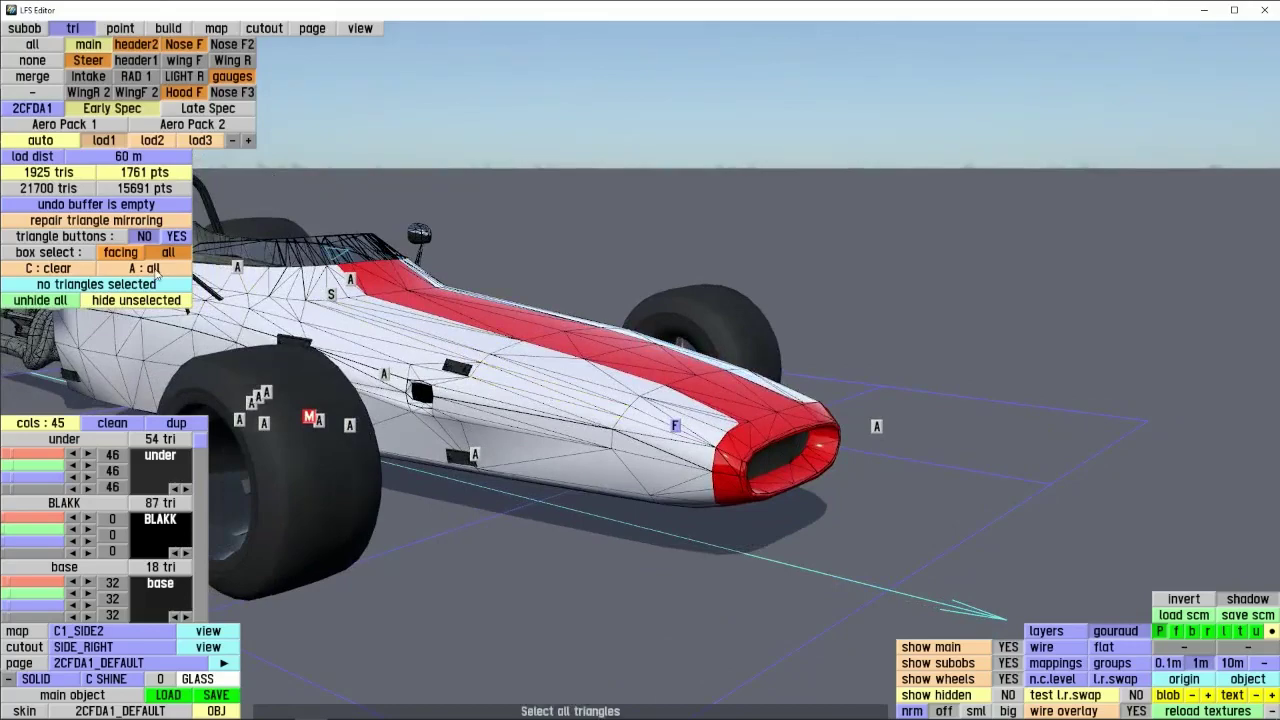
{"action": "left_click", "coordinate": [156, 271]}
{"action": "right_click_drag", "start_coordinate": [431, 412], "coordinate": [520, 430]}
{"action": "left_click", "coordinate": [178, 286]}
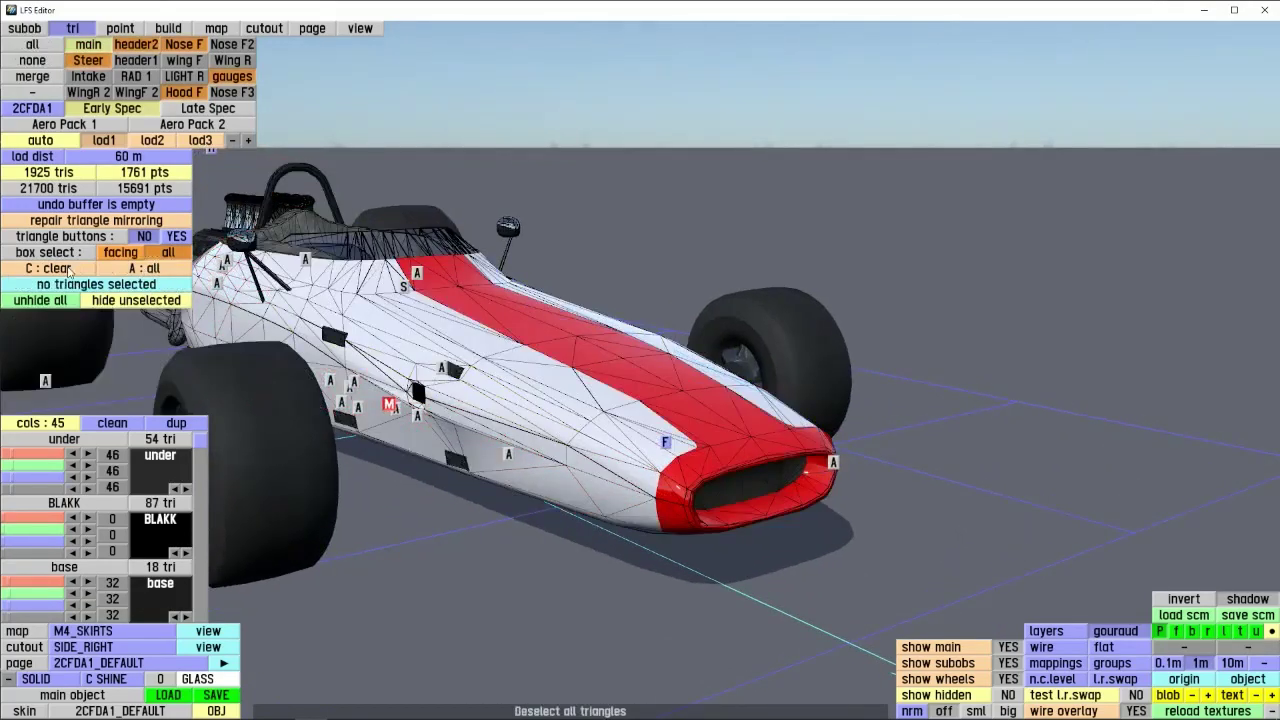
- Box-select the triangles on the body side behind the nose, including those facing away
{"action": "right_click_drag", "start_coordinate": [610, 440], "coordinate": [785, 478]}
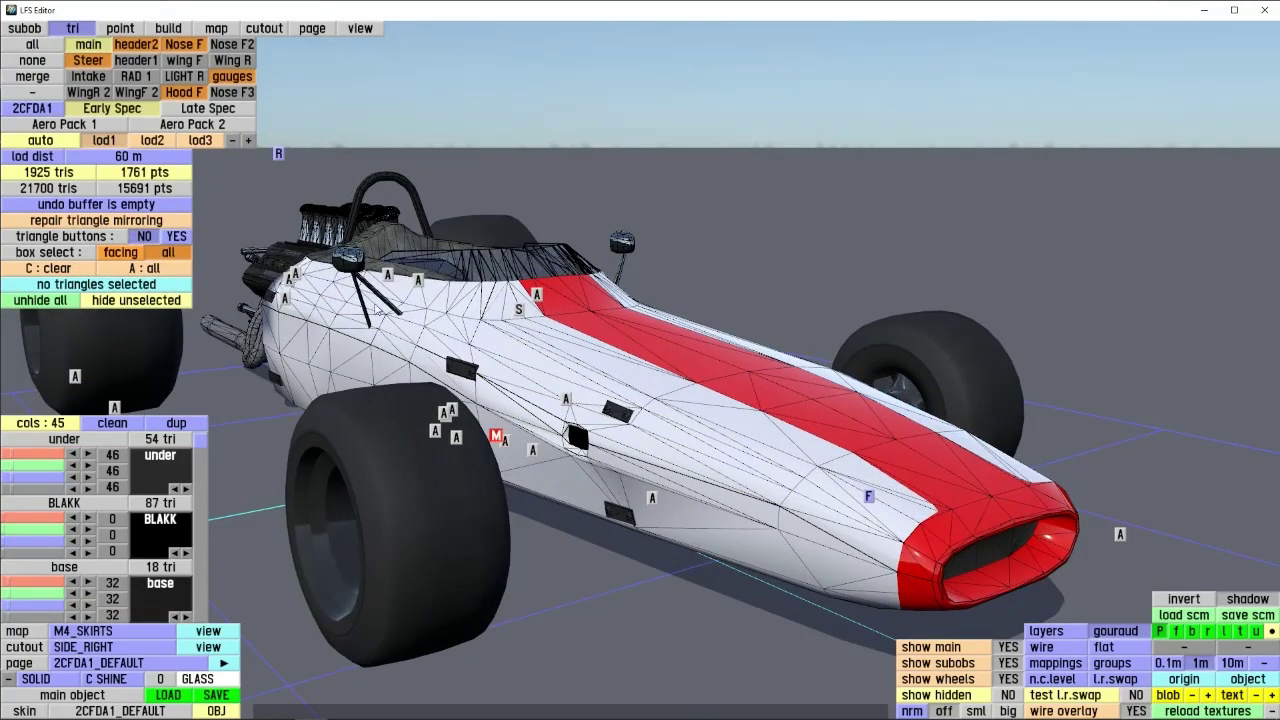
{"action": "right_click_drag", "start_coordinate": [642, 462], "coordinate": [686, 437]}
{"action": "left_click_drag", "start_coordinate": [838, 368], "coordinate": [672, 532]}
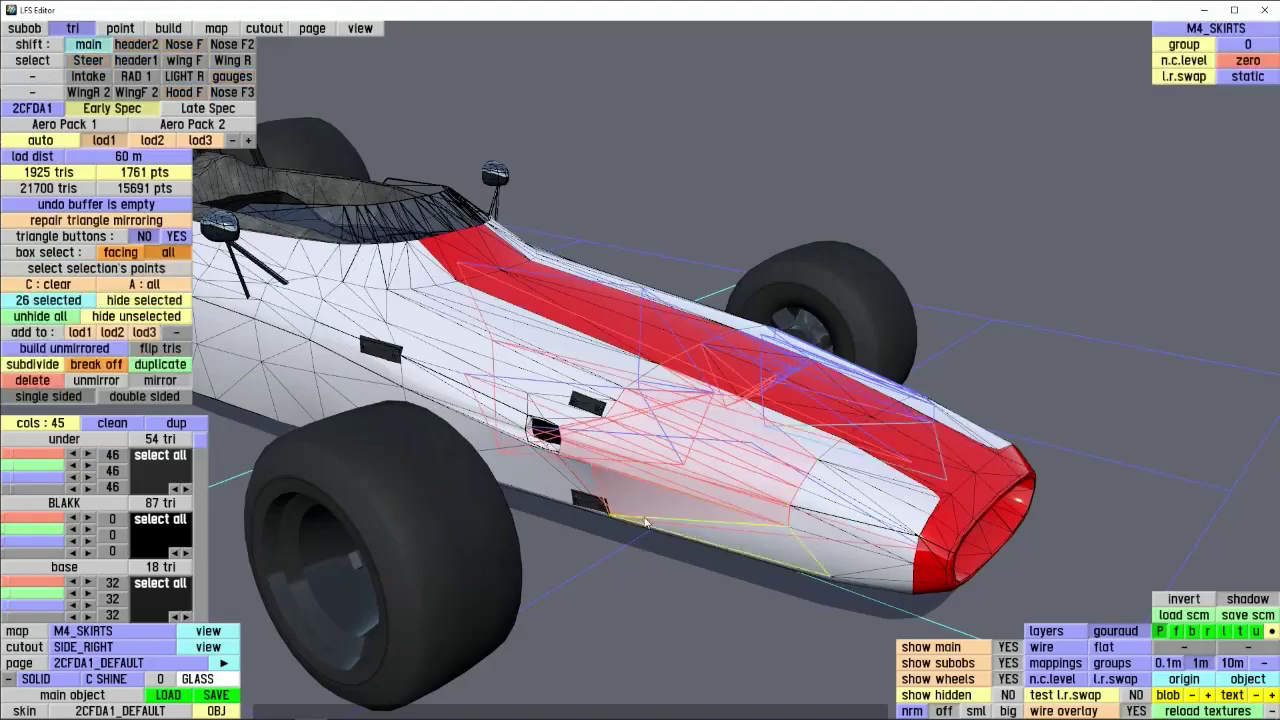
- Turn on the triangle buttons, clear the box selection, and select individual side-panel triangles by their markers
{"action": "left_click", "coordinate": [182, 238]}
{"action": "scroll", "coordinate": [660, 480], "scroll_direction": "up", "scroll_amount": 5}
{"action": "right_click_drag", "start_coordinate": [680, 500], "coordinate": [640, 521]}
{"action": "key", "text": "c"}
{"action": "left_click", "coordinate": [600, 482]}
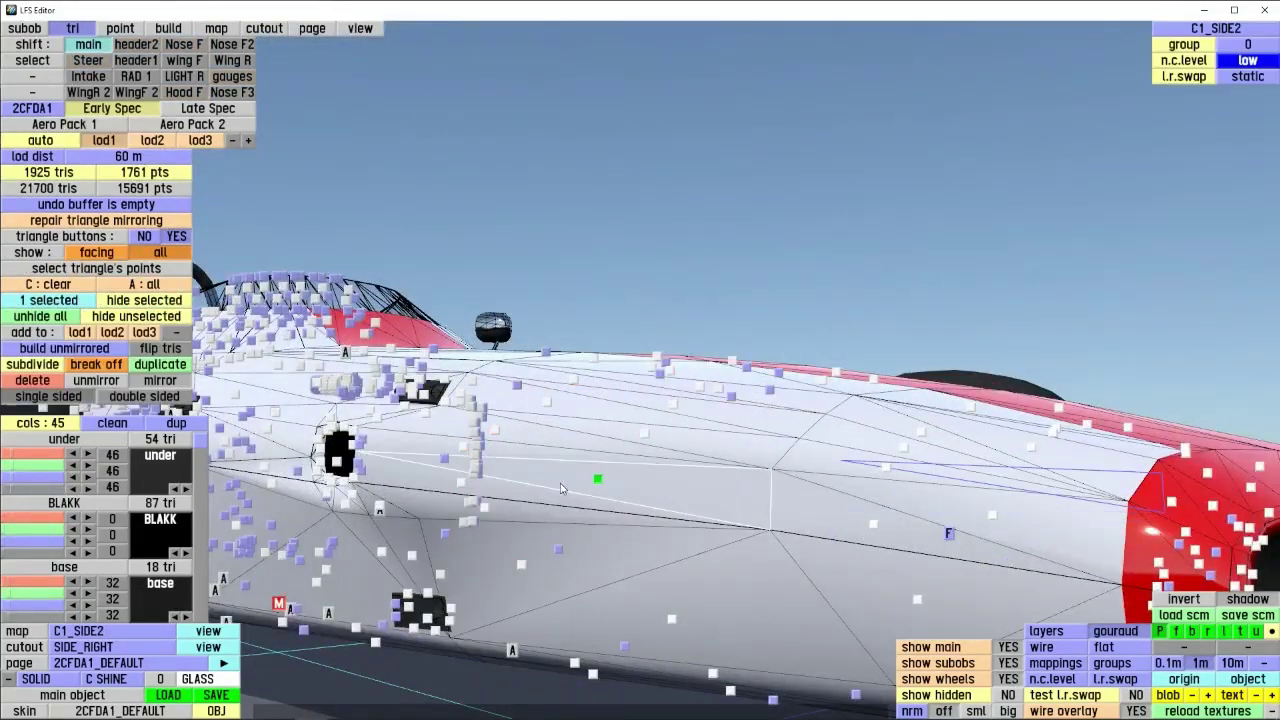
{"action": "right_click_drag", "start_coordinate": [560, 483], "coordinate": [617, 486]}
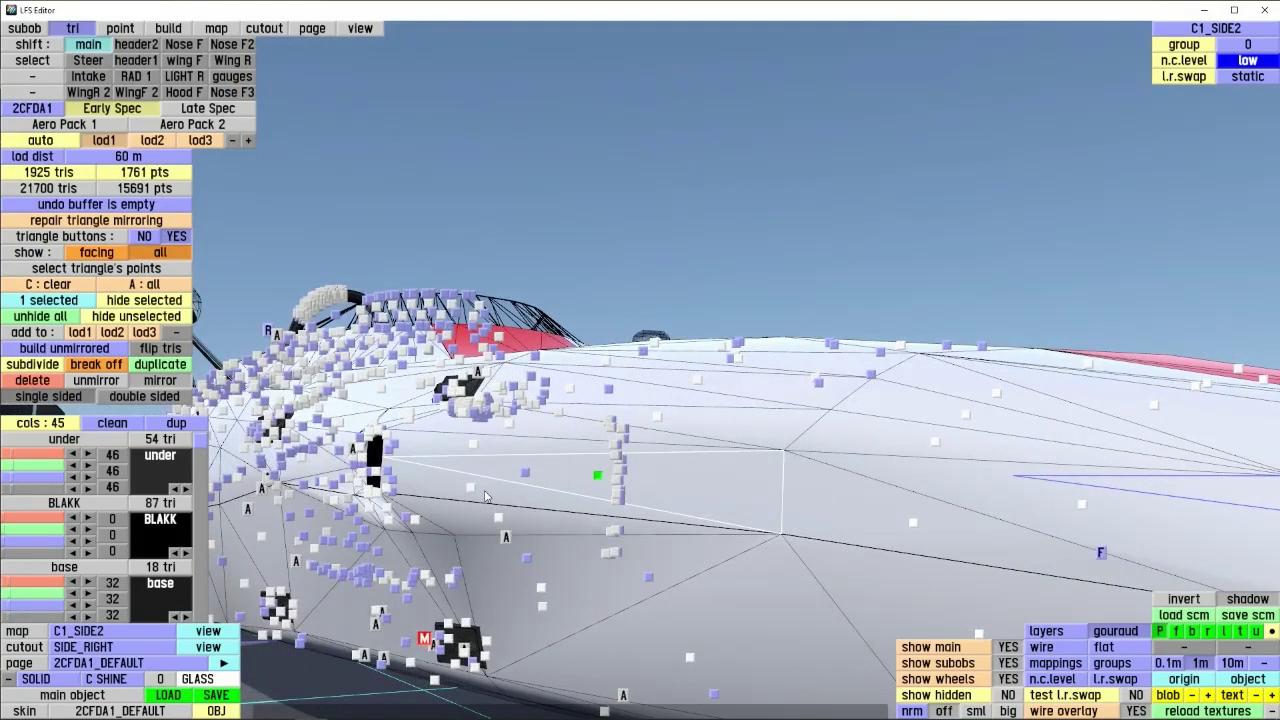
{"action": "left_click", "coordinate": [471, 490]}
{"action": "left_click", "coordinate": [473, 447]}
{"action": "right_click_drag", "start_coordinate": [758, 563], "coordinate": [701, 458]}
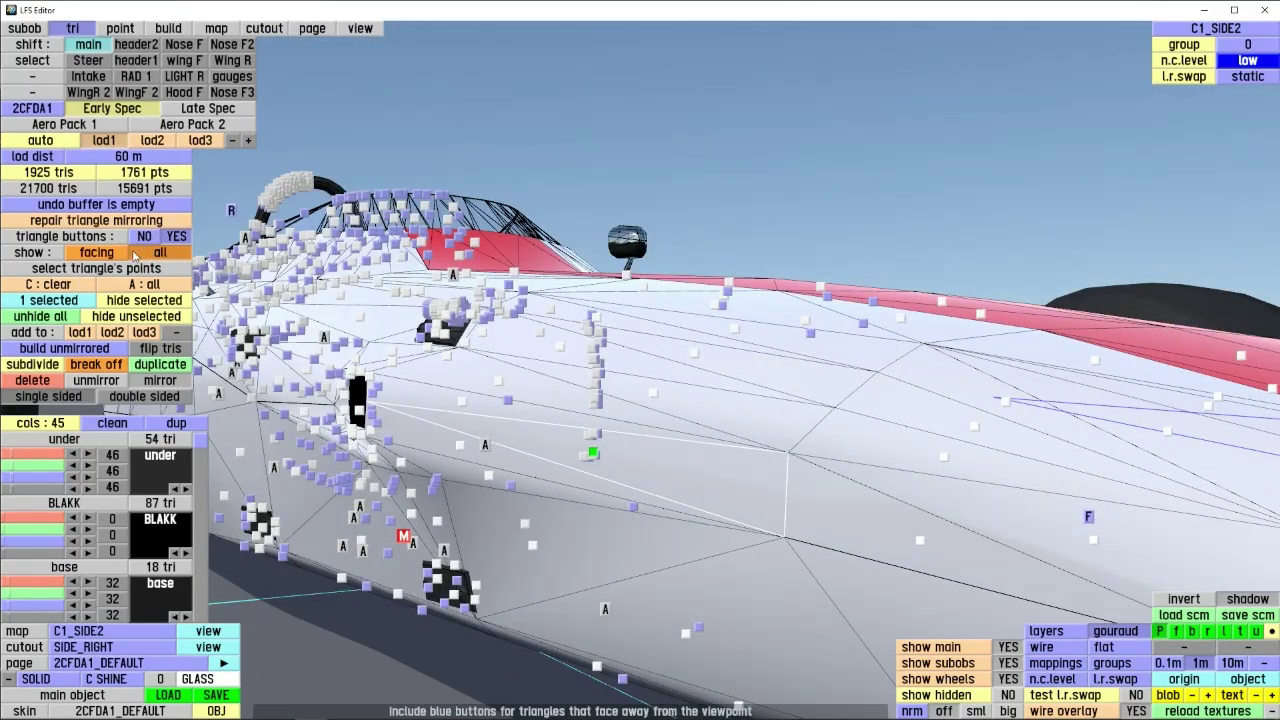
- Turn off the triangle buttons and replace the single-triangle selection with all triangles of the object
{"action": "left_click", "coordinate": [142, 239]}
{"action": "right_click_drag", "start_coordinate": [592, 453], "coordinate": [682, 345]}
{"action": "scroll", "coordinate": [632, 431], "scroll_direction": "down", "scroll_amount": 3}
{"action": "key", "text": "c"}
{"action": "right_click_drag", "start_coordinate": [708, 340], "coordinate": [57, 345]}
{"action": "key", "text": "a"}
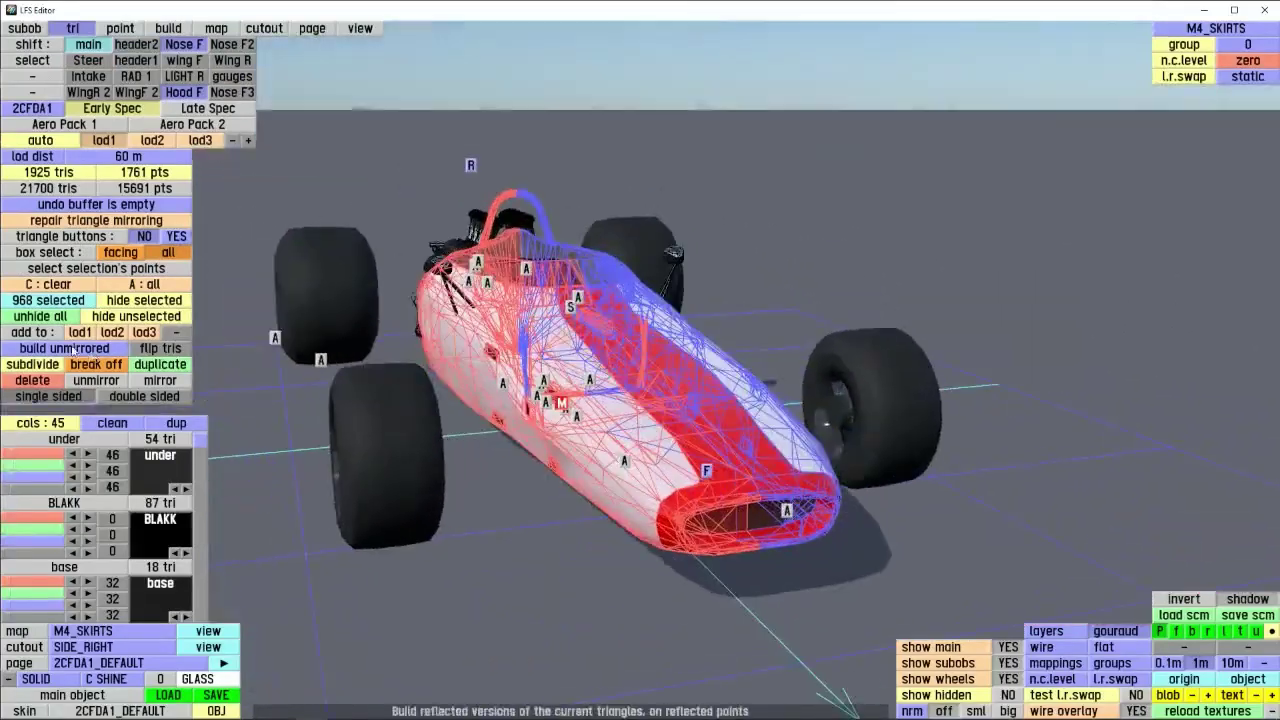
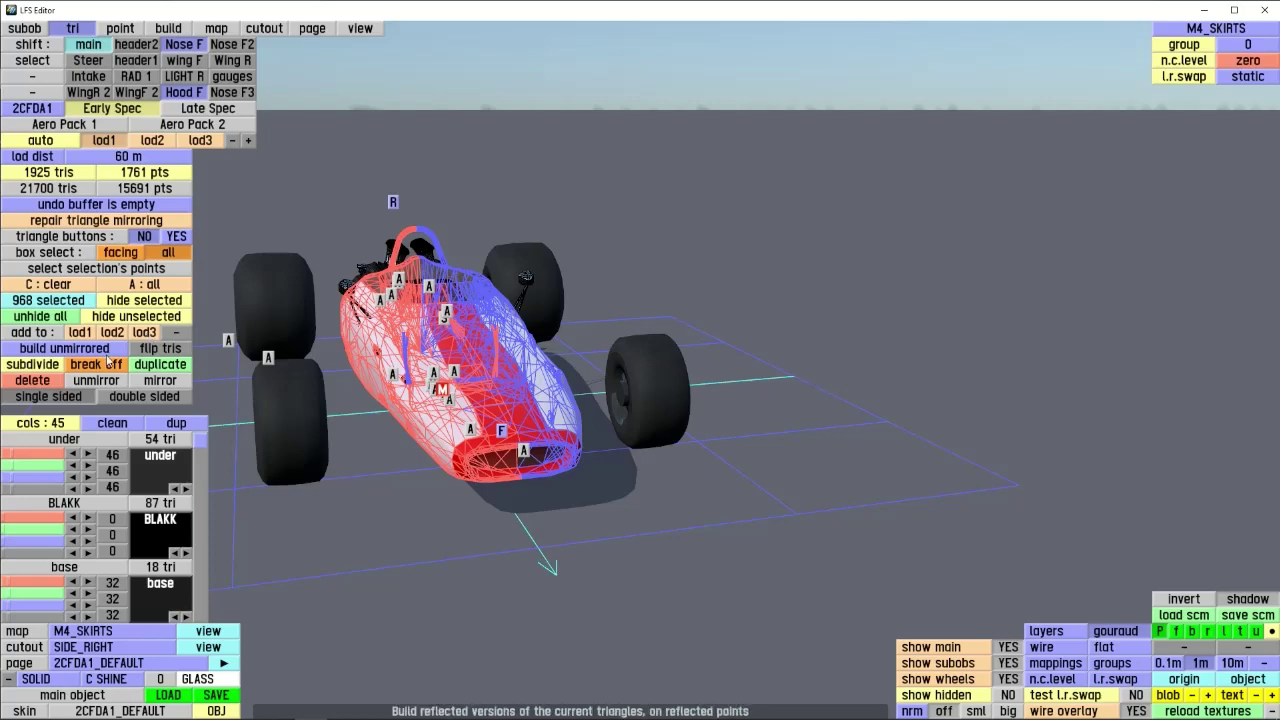
- Add a copy of all the selected body triangles to lod2
{"action": "right_click_drag", "start_coordinate": [345, 420], "coordinate": [170, 318]}
{"action": "scroll", "coordinate": [534, 477], "scroll_direction": "up", "scroll_amount": 4}
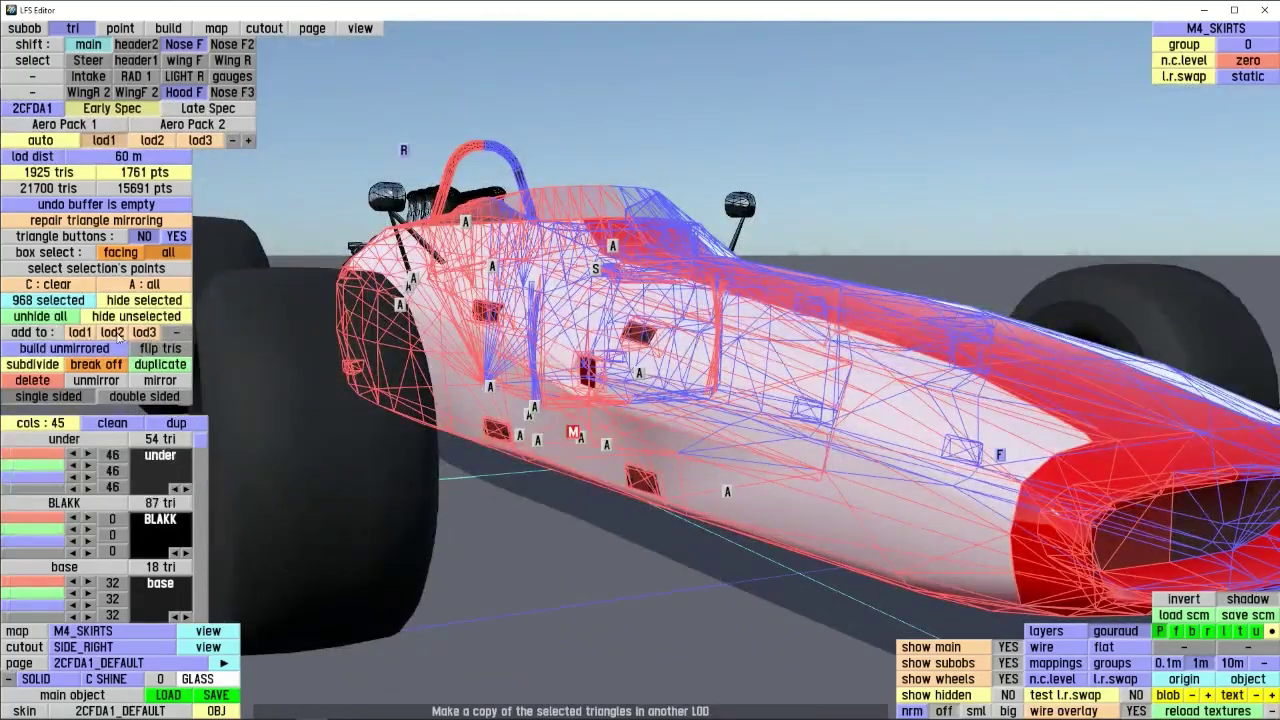
{"action": "left_click", "coordinate": [116, 335]}
{"action": "left_click", "coordinate": [793, 287]}
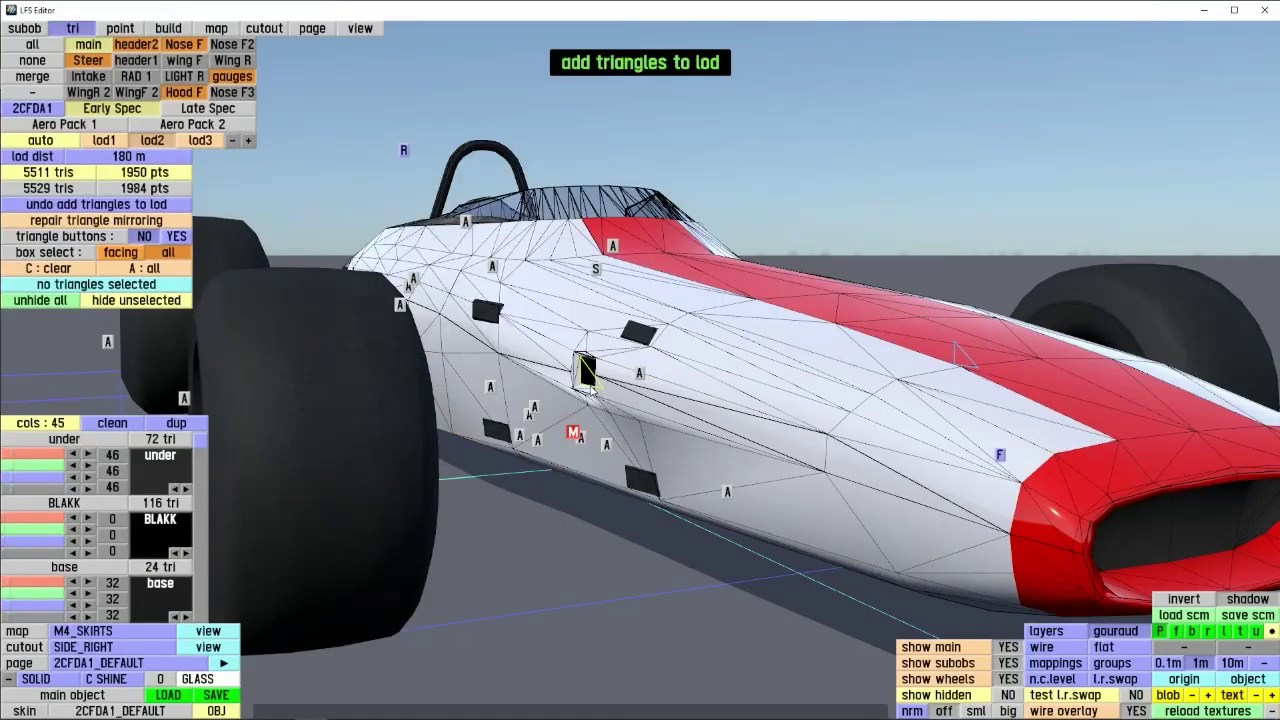
- Compare the car in lod1 and lod2, examining the rear gearbox area of the lod2 mesh
{"action": "scroll", "coordinate": [590, 368], "scroll_direction": "down", "scroll_amount": 4}
{"action": "right_click_drag", "start_coordinate": [590, 368], "coordinate": [300, 390]}
{"action": "left_click", "coordinate": [117, 147]}
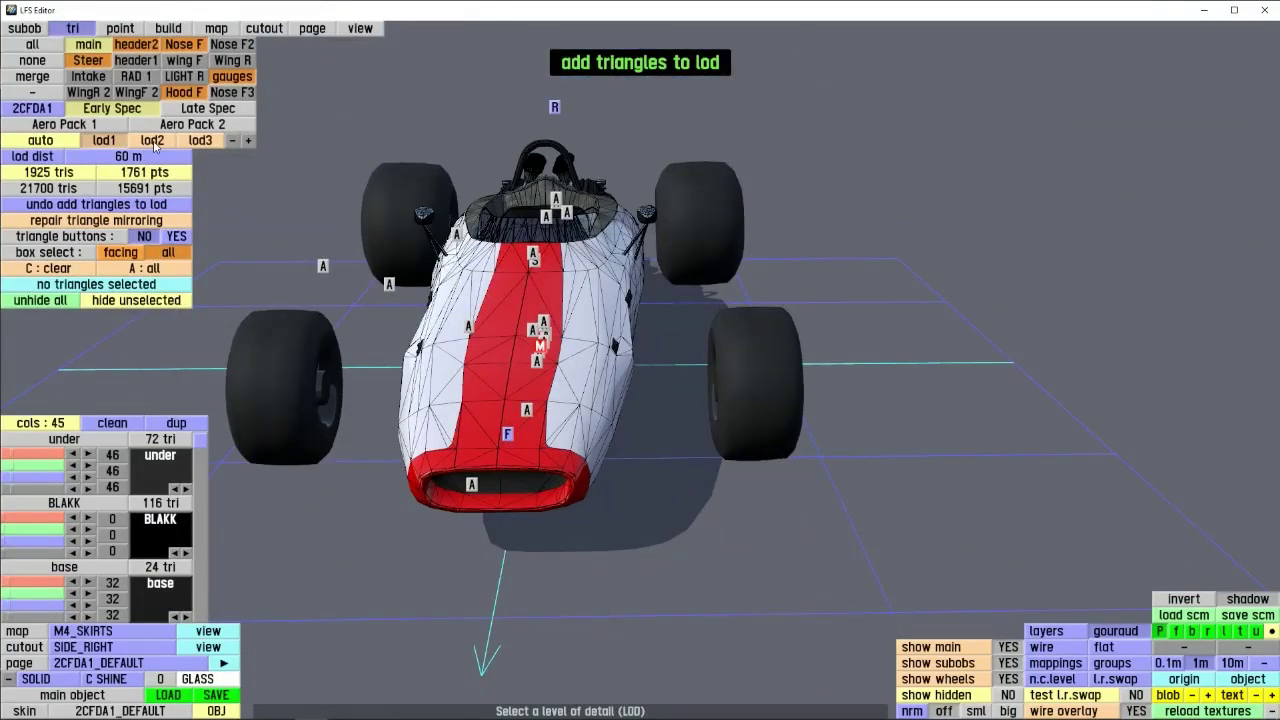
{"action": "left_click", "coordinate": [152, 141]}
{"action": "right_click_drag", "start_coordinate": [260, 150], "coordinate": [755, 383]}
{"action": "right_click_drag", "start_coordinate": [1000, 300], "coordinate": [1169, 441]}
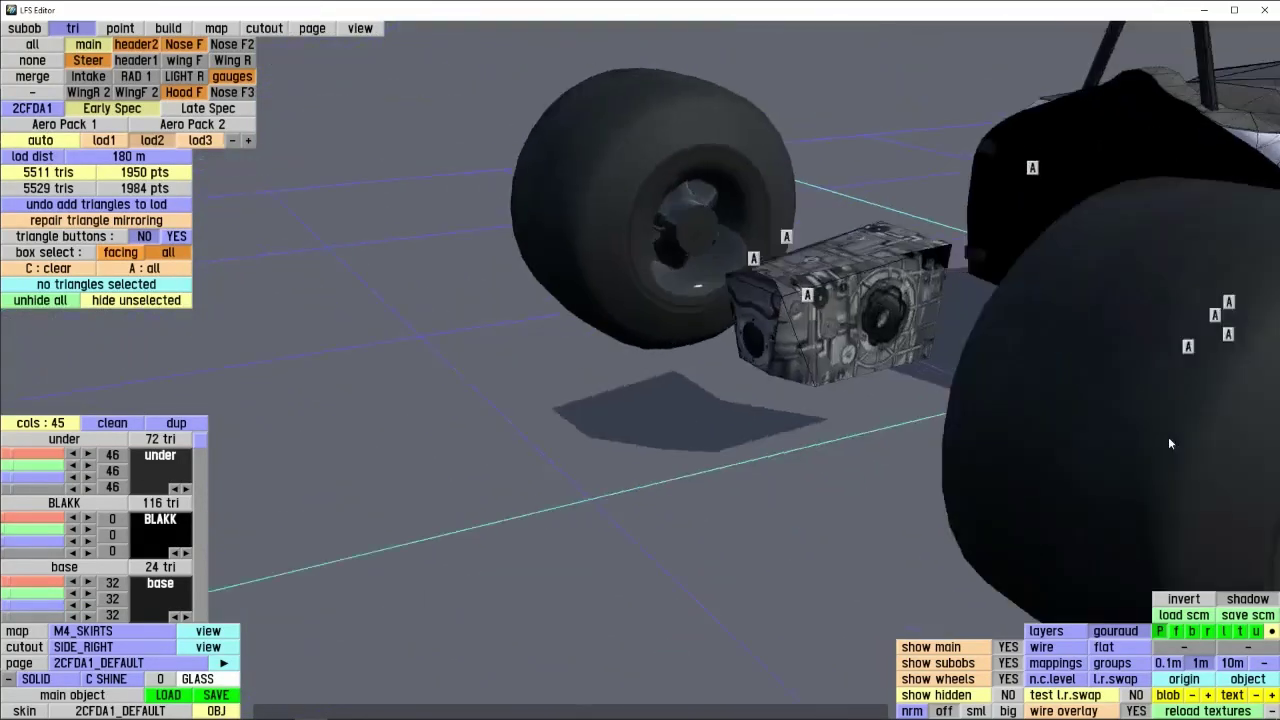
{"action": "scroll", "coordinate": [785, 330], "scroll_direction": "up", "scroll_amount": 4}
{"action": "right_click_drag", "start_coordinate": [785, 330], "coordinate": [430, 500]}
{"action": "scroll", "coordinate": [494, 267], "scroll_direction": "down", "scroll_amount": 4}
{"action": "scroll", "coordinate": [649, 221], "scroll_direction": "down", "scroll_amount": 4}
{"action": "scroll", "coordinate": [430, 500], "scroll_direction": "down", "scroll_amount": 3}
- View the car in lod1 again, then show the simplified lod3 mesh and examine its overall shape
{"action": "left_click", "coordinate": [118, 144]}
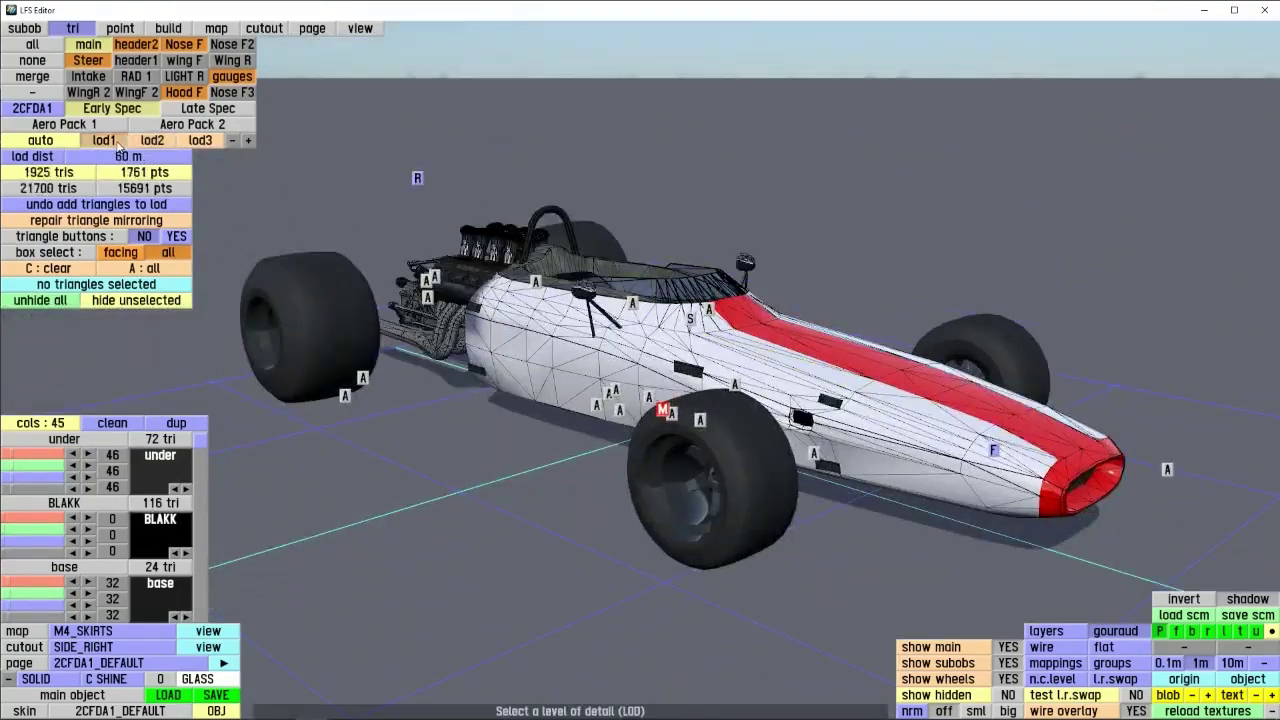
{"action": "right_click_drag", "start_coordinate": [417, 453], "coordinate": [395, 424]}
{"action": "left_click", "coordinate": [211, 145]}
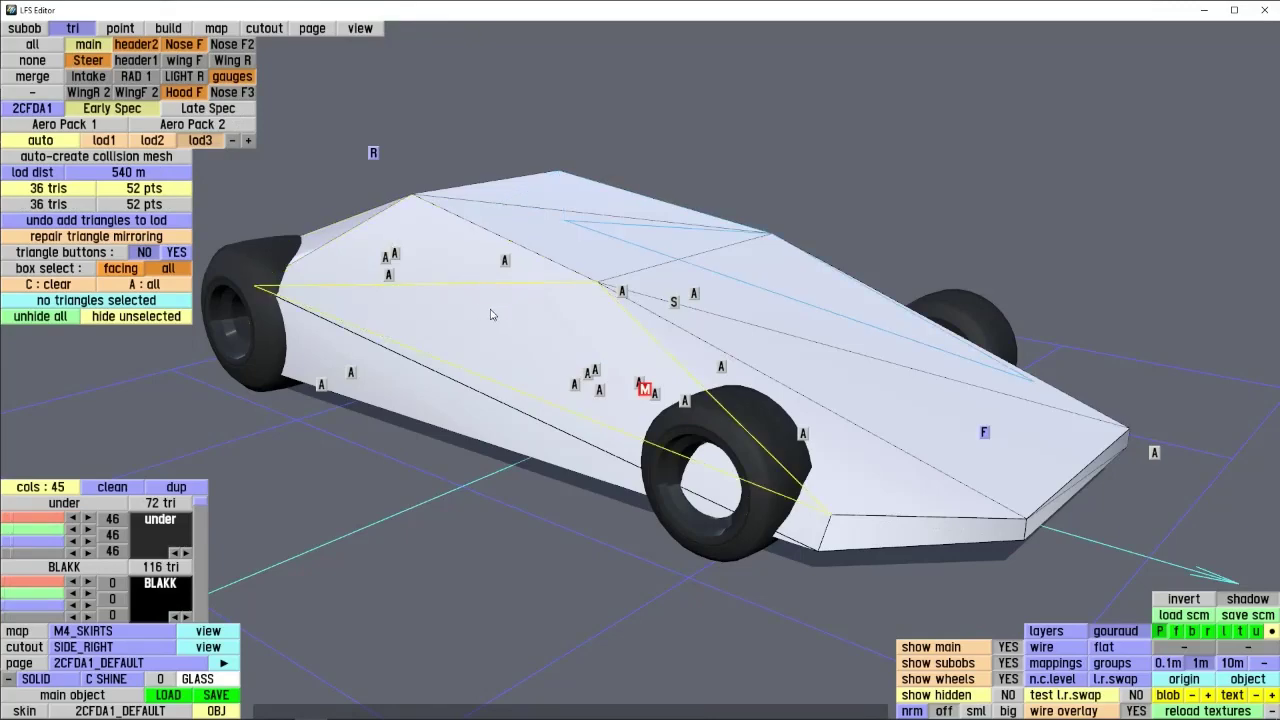
{"action": "scroll", "coordinate": [493, 315], "scroll_direction": "down", "scroll_amount": 4}
{"action": "mouse_move", "coordinate": [500, 322]}
{"action": "right_mouse_down"}
{"action": "mouse_move", "coordinate": [572, 393]}
{"action": "mouse_move", "coordinate": [957, 369]}
{"action": "mouse_move", "coordinate": [629, 214]}
{"action": "mouse_move", "coordinate": [350, 336]}
{"action": "mouse_move", "coordinate": [186, 366]}
{"action": "mouse_move", "coordinate": [480, 395]}
{"action": "mouse_move", "coordinate": [174, 414]}
{"action": "mouse_move", "coordinate": [803, 306]}
{"action": "mouse_move", "coordinate": [831, 382]}
{"action": "mouse_move", "coordinate": [514, 331]}
{"action": "mouse_move", "coordinate": [491, 309]}
{"action": "right_mouse_up"}
{"action": "scroll", "coordinate": [350, 336], "scroll_direction": "up", "scroll_amount": 3}
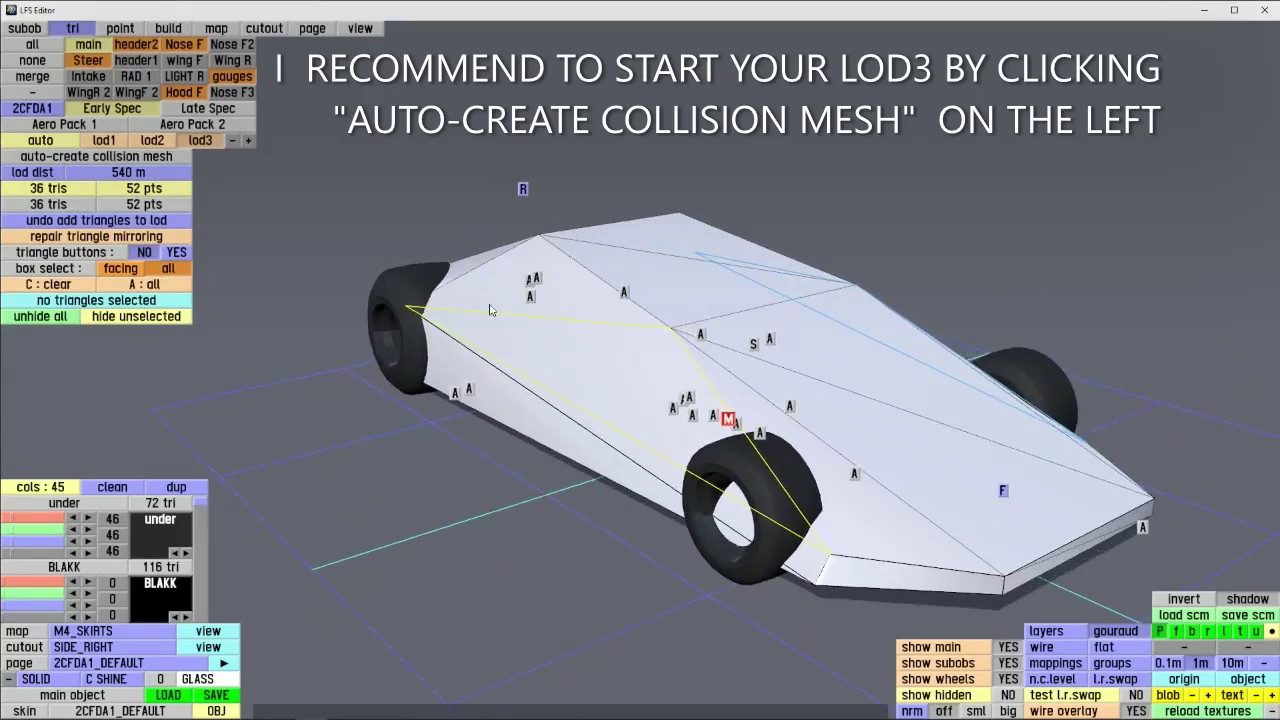
- Switch to point editing and examine how the lod3 mesh points surround the wheels from the front, side and above
{"action": "left_click", "coordinate": [121, 29]}
{"action": "right_click_drag", "start_coordinate": [577, 432], "coordinate": [636, 409]}
{"action": "scroll", "coordinate": [584, 338], "scroll_direction": "up", "scroll_amount": 3}
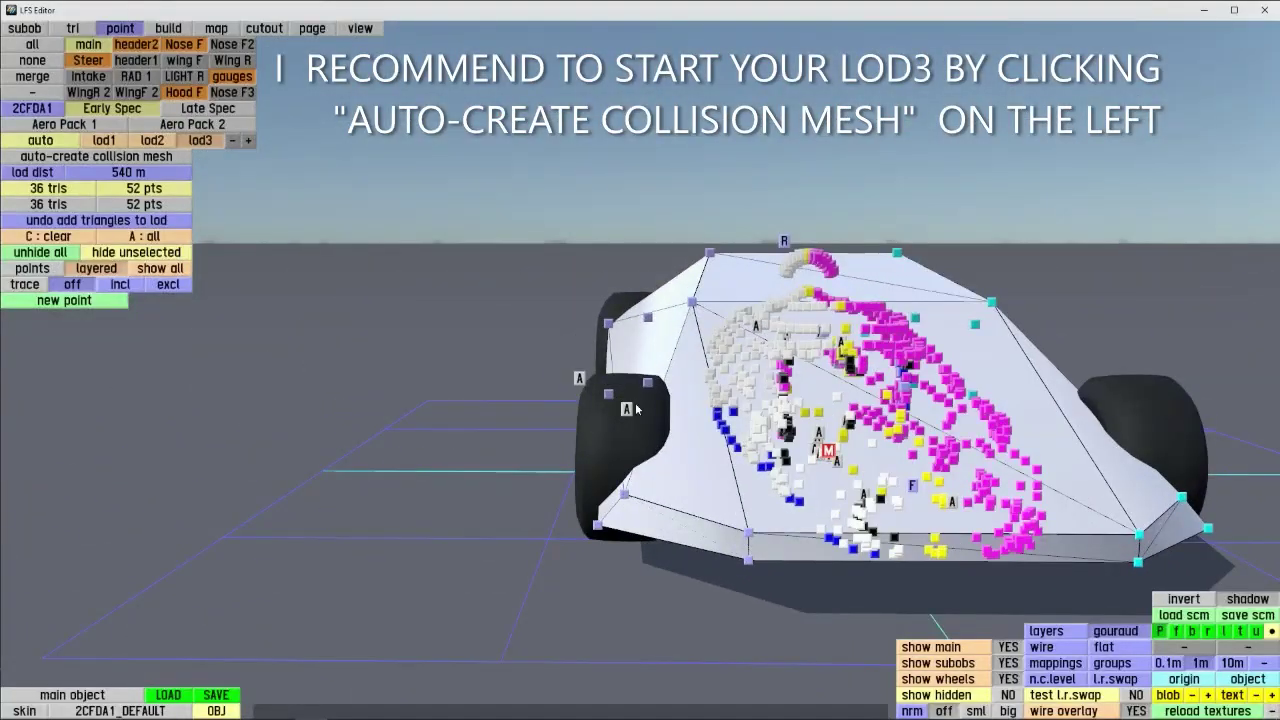
{"action": "right_click_drag", "start_coordinate": [686, 505], "coordinate": [644, 461]}
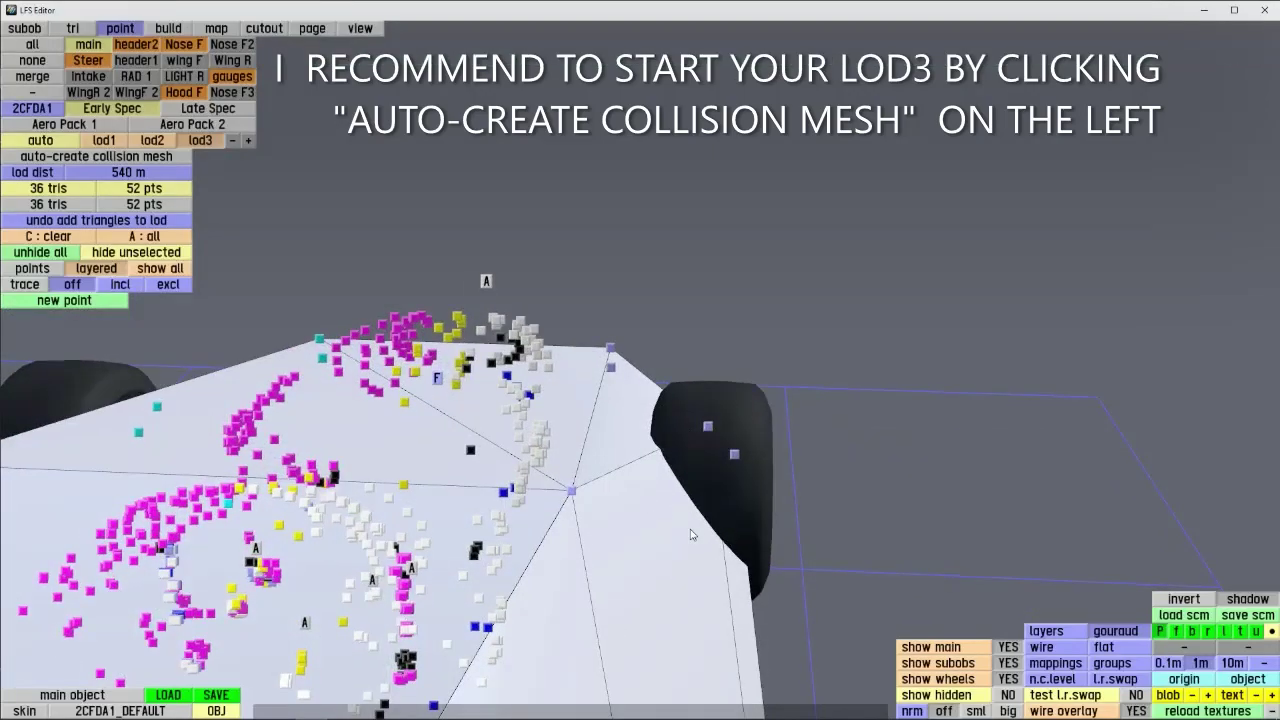
{"action": "right_click_drag", "start_coordinate": [690, 535], "coordinate": [598, 440]}
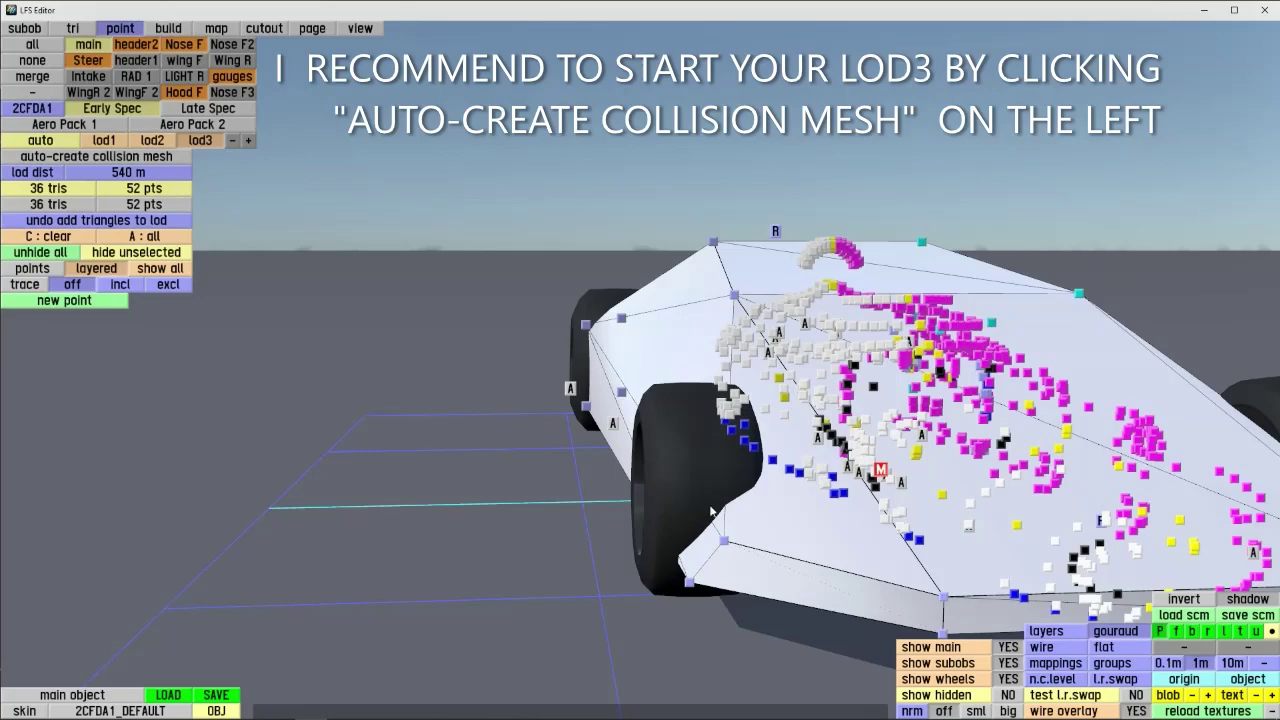
{"action": "right_click_drag", "start_coordinate": [710, 512], "coordinate": [796, 568]}
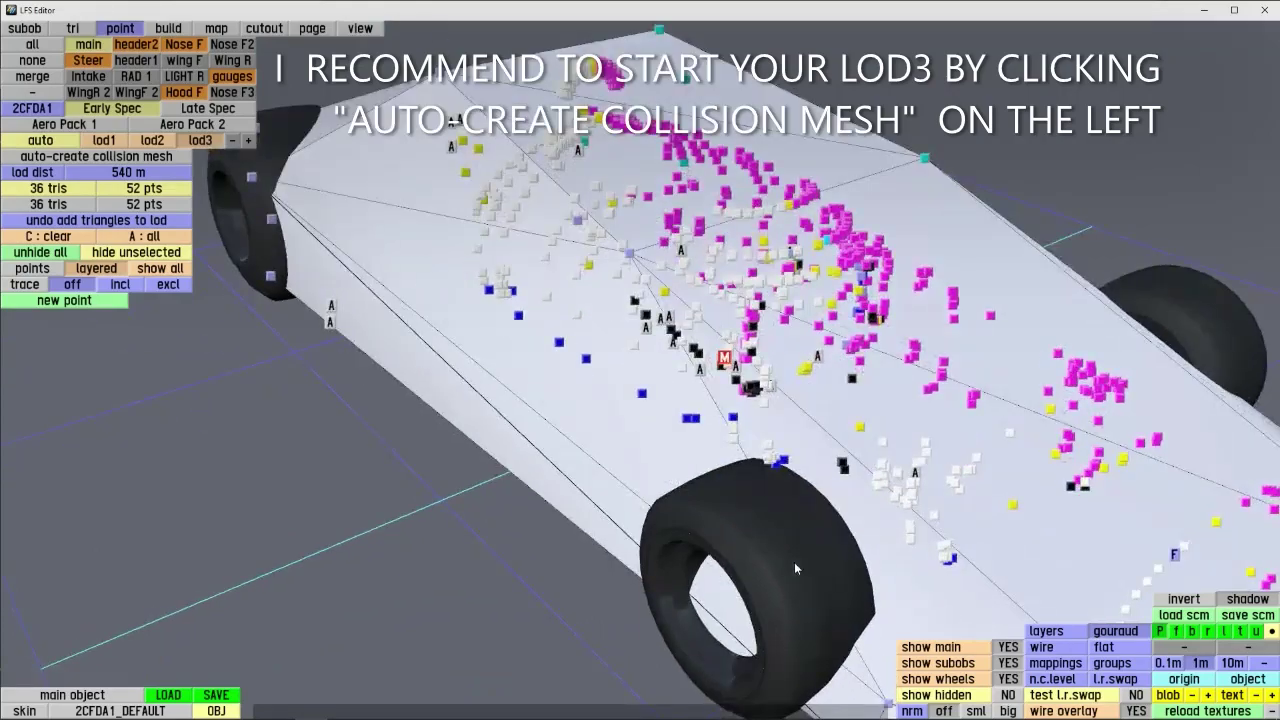
{"action": "right_click_drag", "start_coordinate": [391, 423], "coordinate": [673, 287]}
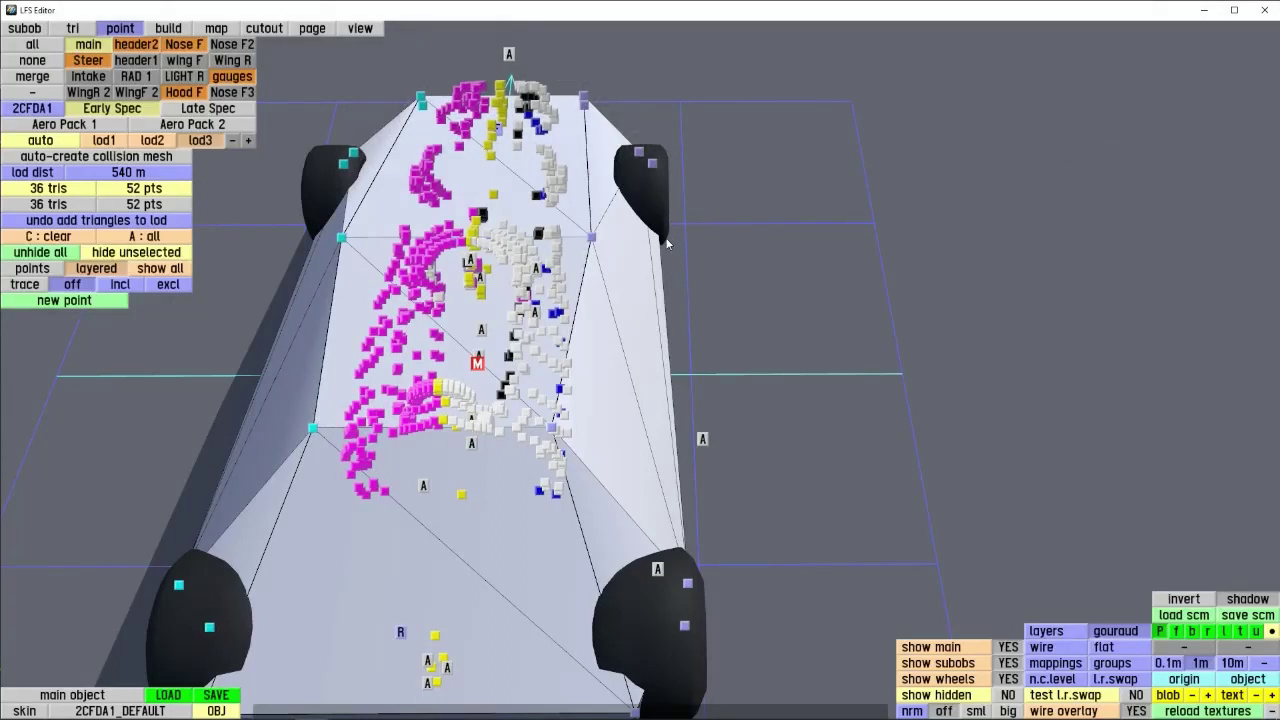
{"action": "right_click_drag", "start_coordinate": [701, 566], "coordinate": [617, 430]}
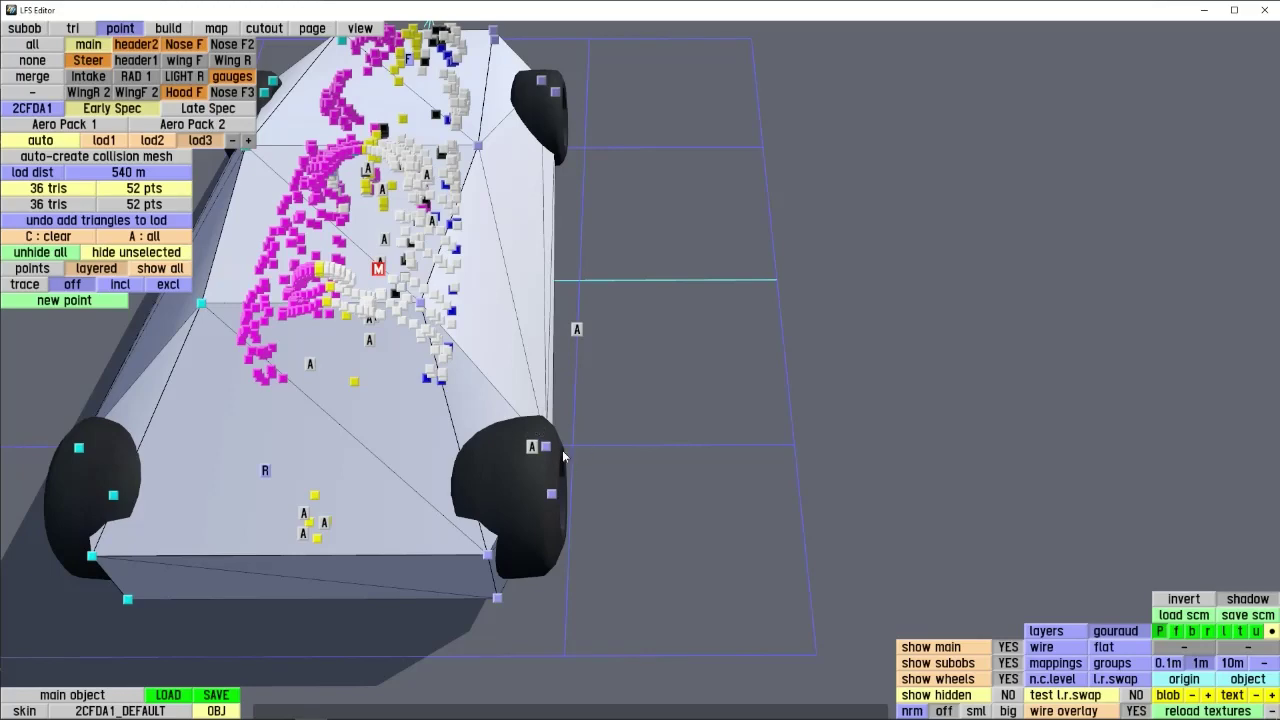
{"action": "mouse_move", "coordinate": [563, 452]}
{"action": "right_mouse_down"}
{"action": "mouse_move", "coordinate": [691, 441]}
{"action": "mouse_move", "coordinate": [556, 461]}
{"action": "right_mouse_up"}
{"action": "right_click_drag", "start_coordinate": [494, 434], "coordinate": [619, 432]}
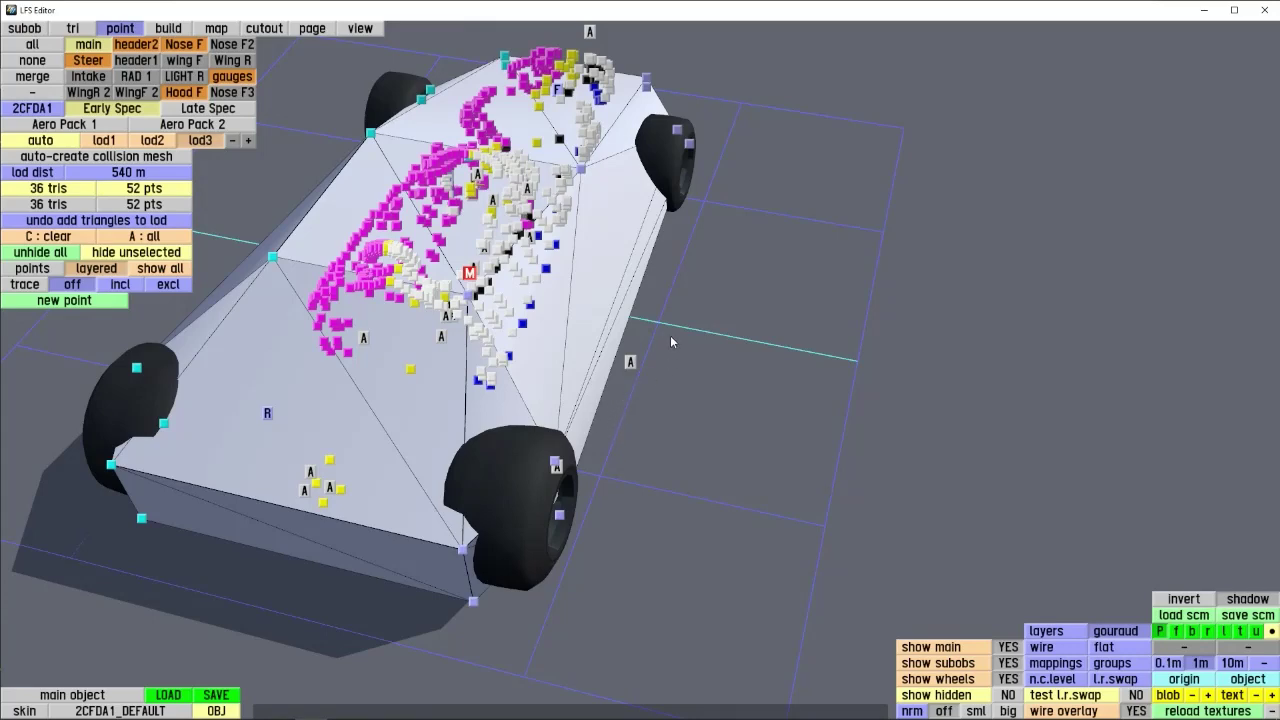
- Examine the lod3 mesh's side outline, rear end and wheel clearance from several angles
{"action": "right_click_drag", "start_coordinate": [670, 335], "coordinate": [603, 379]}
{"action": "scroll", "coordinate": [660, 388], "scroll_direction": "up", "scroll_amount": 3}
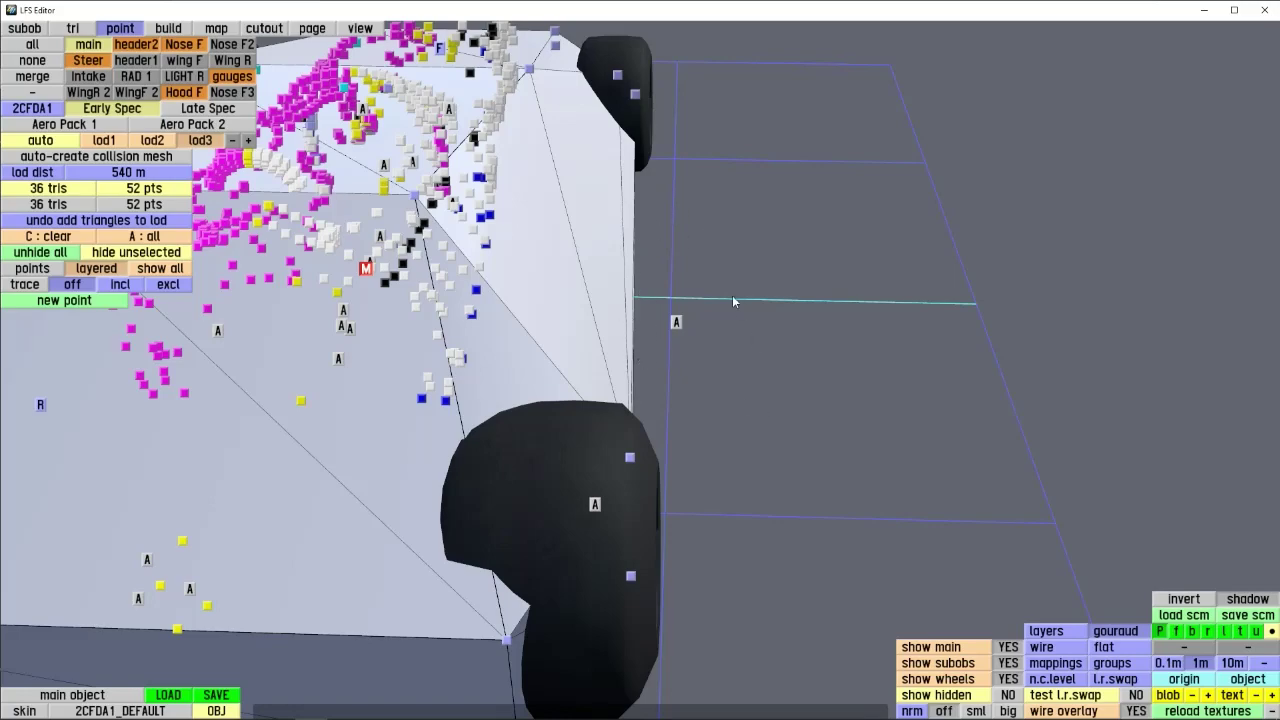
{"action": "scroll", "coordinate": [732, 300], "scroll_direction": "down", "scroll_amount": 5}
{"action": "right_click_drag", "start_coordinate": [734, 302], "coordinate": [1190, 475]}
{"action": "scroll", "coordinate": [649, 446], "scroll_direction": "up", "scroll_amount": 3}
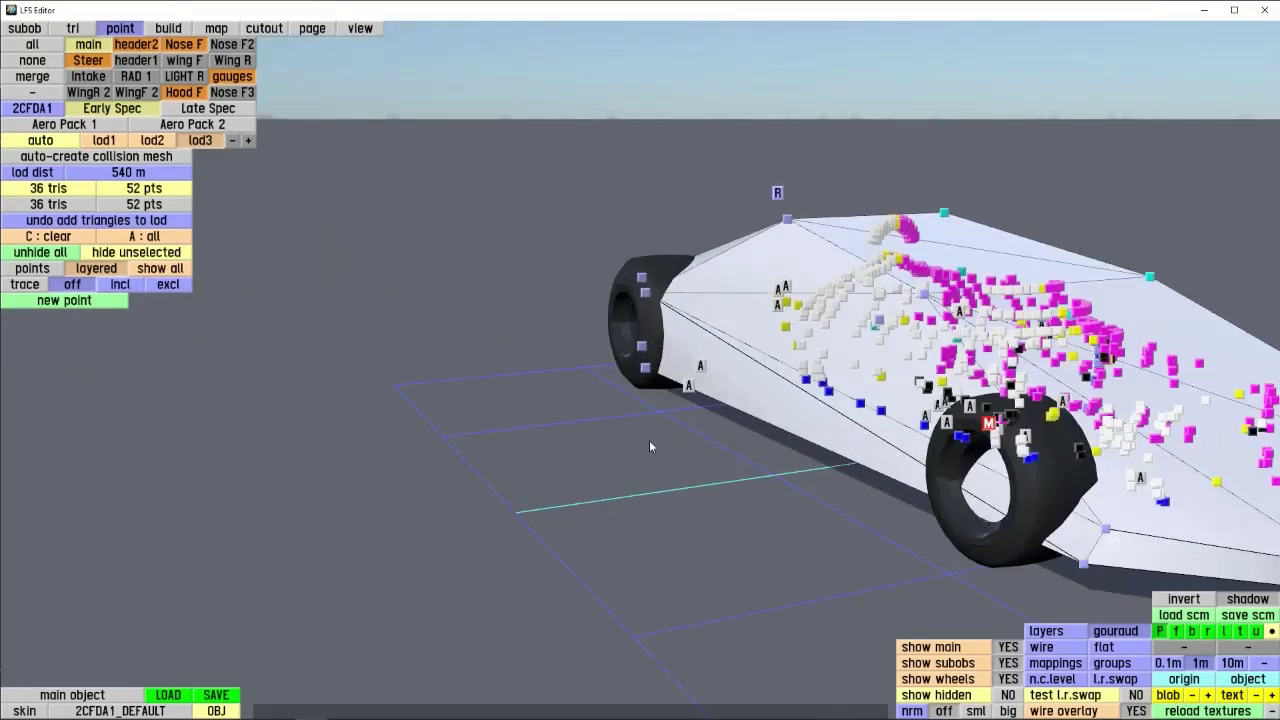
{"action": "right_click_drag", "start_coordinate": [649, 446], "coordinate": [317, 470]}
{"action": "scroll", "coordinate": [590, 382], "scroll_direction": "up", "scroll_amount": 4}
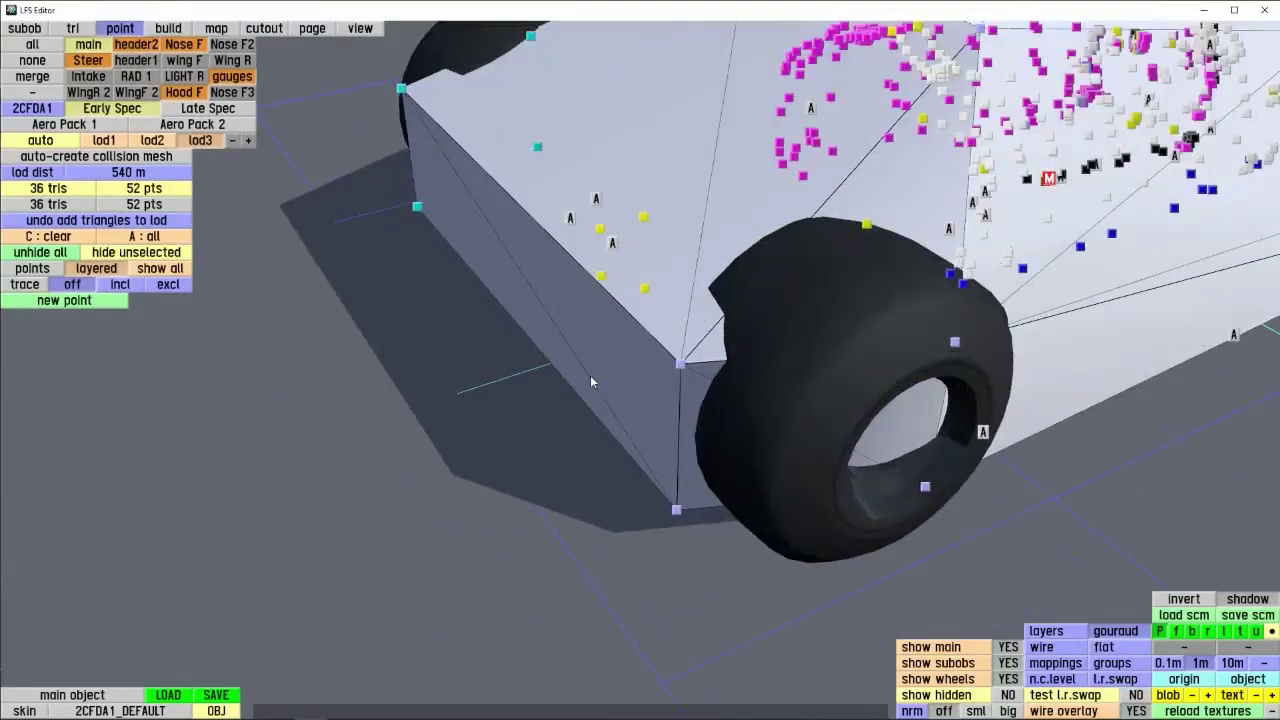
{"action": "right_click_drag", "start_coordinate": [590, 382], "coordinate": [253, 315]}
{"action": "scroll", "coordinate": [577, 402], "scroll_direction": "down", "scroll_amount": 5}
{"action": "right_click_drag", "start_coordinate": [444, 438], "coordinate": [478, 314]}
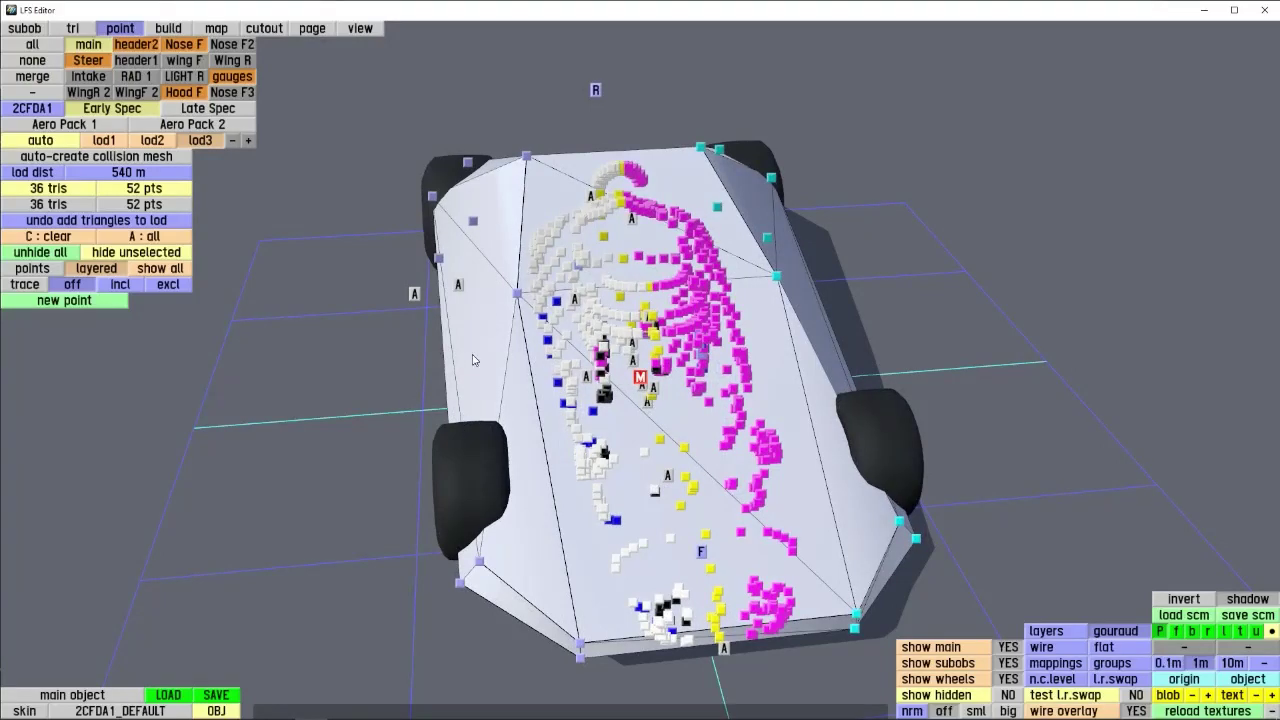
{"action": "right_click_drag", "start_coordinate": [473, 360], "coordinate": [465, 345]}
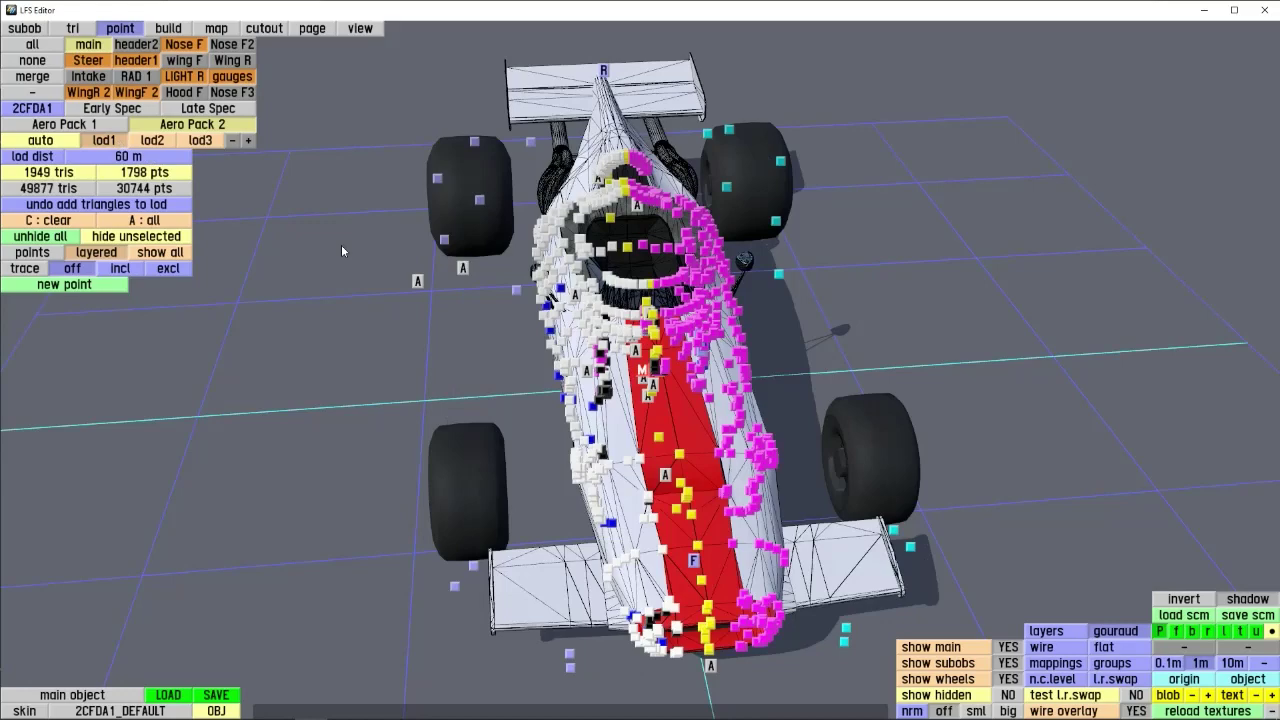
- Change the car configuration from Aero Pack 2 to Early Spec and return to triangle editing
{"action": "right_click_drag", "start_coordinate": [341, 244], "coordinate": [343, 325]}
{"action": "left_click", "coordinate": [102, 126]}
{"action": "left_click", "coordinate": [106, 110]}
{"action": "left_click", "coordinate": [84, 30]}
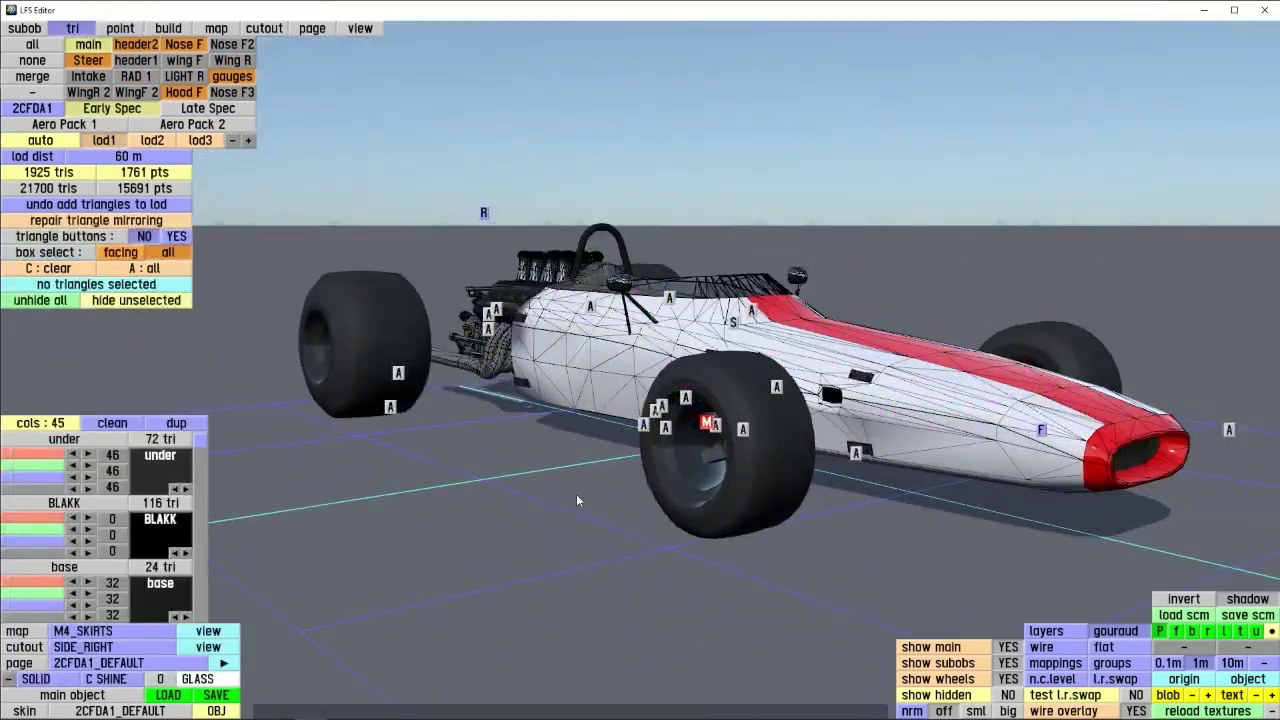
- Select the lower body side triangles, add the missing ones to the selection, and hide them
{"action": "right_click_drag", "start_coordinate": [576, 494], "coordinate": [449, 437]}
{"action": "right_click_drag", "start_coordinate": [385, 365], "coordinate": [360, 308]}
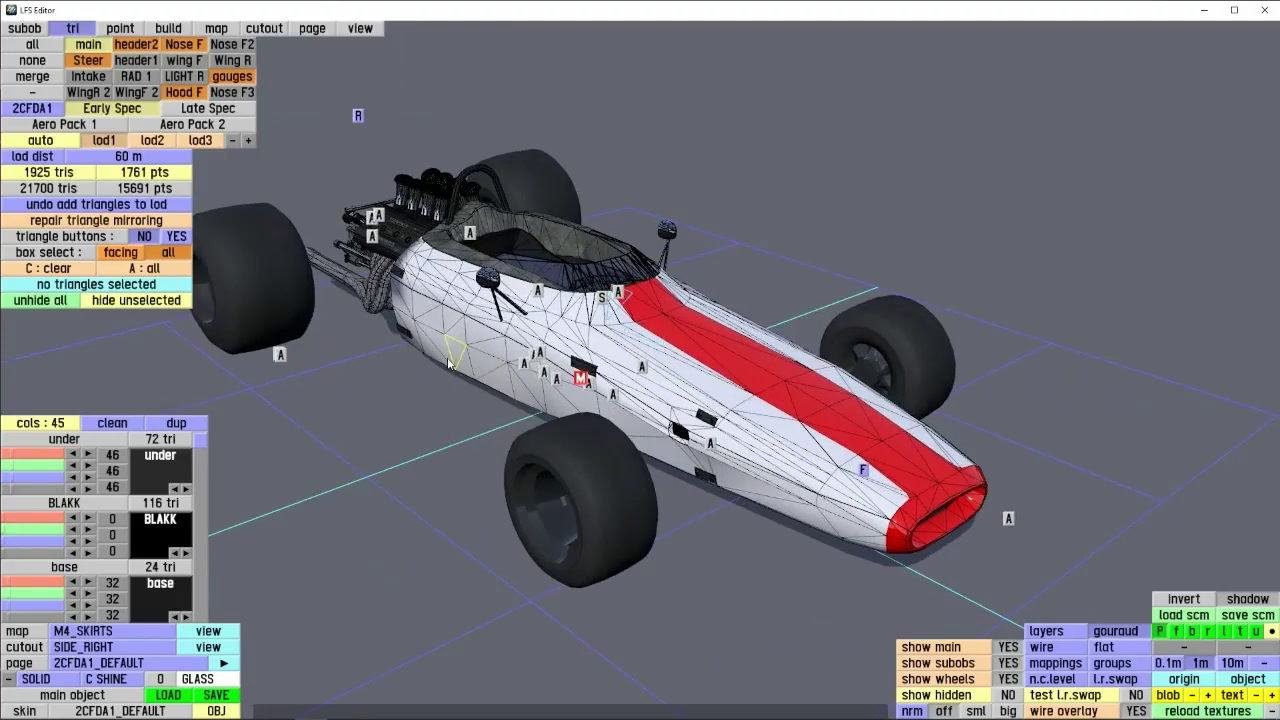
{"action": "scroll", "coordinate": [451, 354], "scroll_direction": "up", "scroll_amount": 5}
{"action": "right_click_drag", "start_coordinate": [451, 354], "coordinate": [520, 438]}
{"action": "left_click", "coordinate": [419, 358], "text": "shift"}
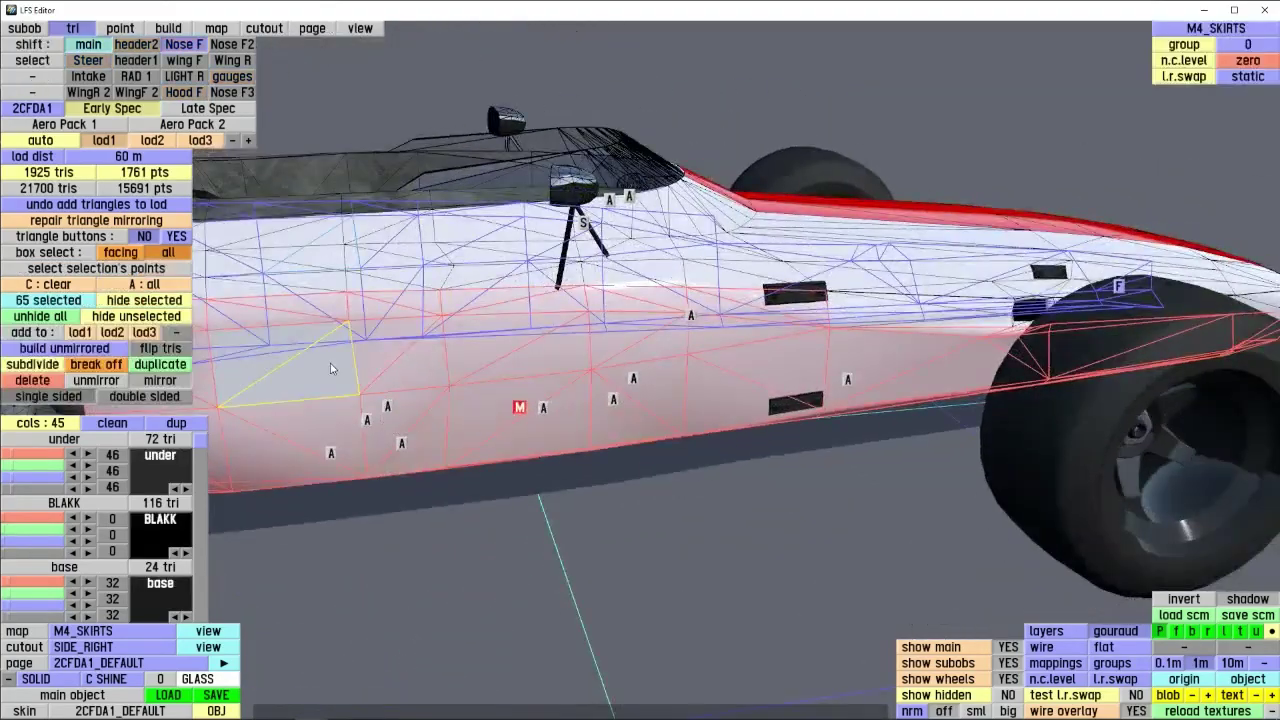
{"action": "left_click", "coordinate": [331, 367]}
{"action": "left_click", "coordinate": [275, 362]}
{"action": "right_click_drag", "start_coordinate": [431, 383], "coordinate": [306, 416]}
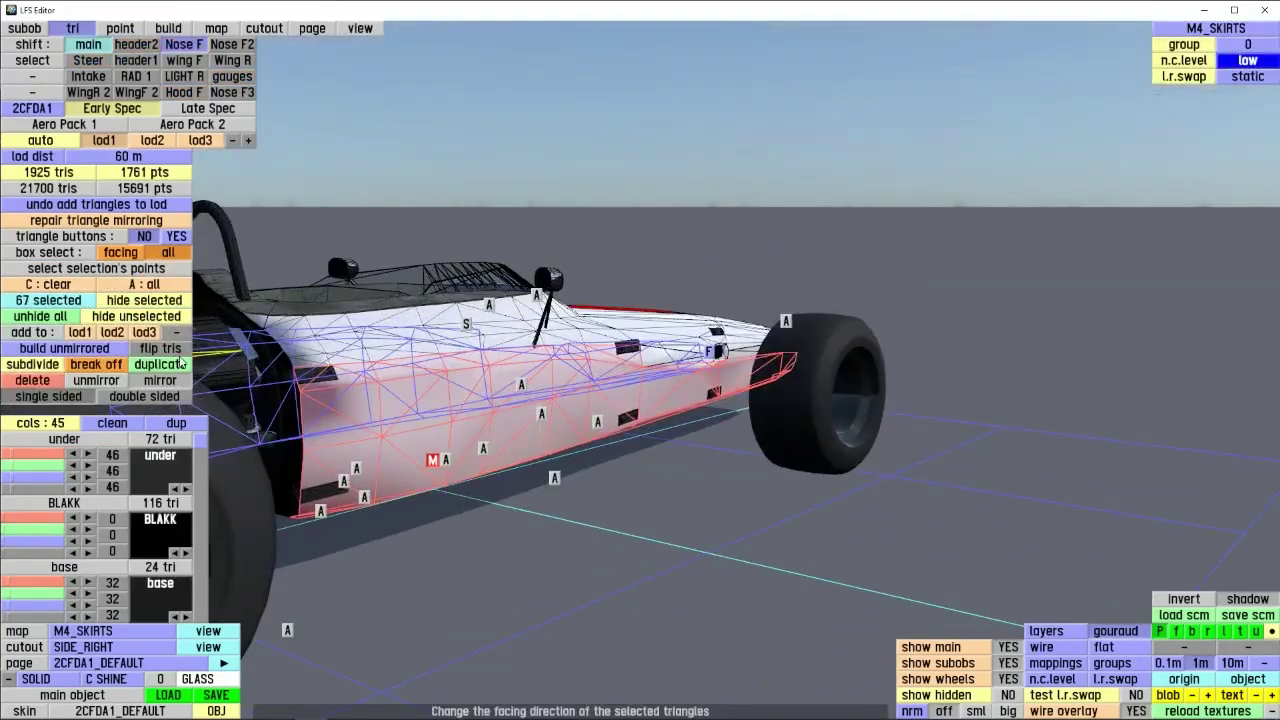
{"action": "left_click", "coordinate": [130, 302]}
- Try selecting interior and floor triangles exposed behind the hidden side panels, clear the selections, and unhide all triangles
{"action": "right_click_drag", "start_coordinate": [540, 430], "coordinate": [474, 403]}
{"action": "left_click", "coordinate": [593, 354], "text": "ctrl"}
{"action": "scroll", "coordinate": [484, 418], "scroll_direction": "up", "scroll_amount": 5}
{"action": "key", "text": "c"}
{"action": "left_click", "coordinate": [438, 464], "text": "shift"}
{"action": "key", "text": "c"}
{"action": "scroll", "coordinate": [436, 464], "scroll_direction": "down", "scroll_amount": 5}
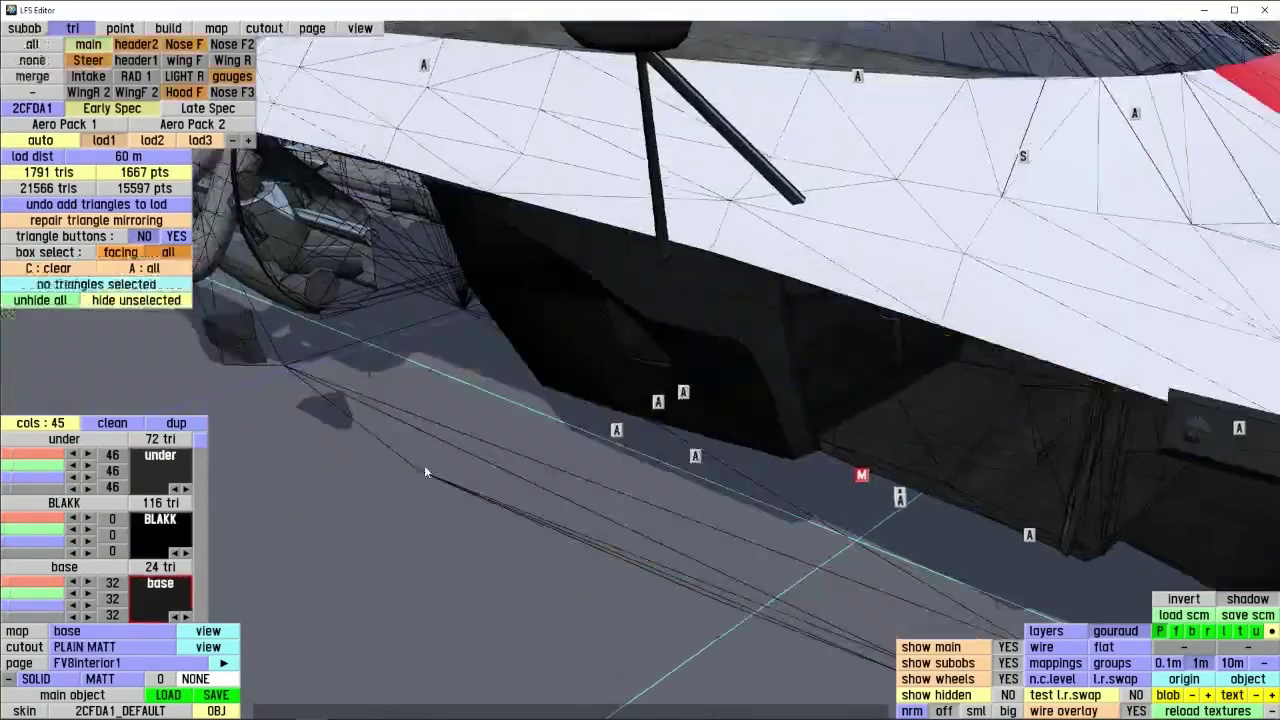
{"action": "right_click_drag", "start_coordinate": [424, 465], "coordinate": [408, 456]}
{"action": "left_click", "coordinate": [432, 412], "text": "shift"}
{"action": "mouse_move", "coordinate": [440, 401]}
{"action": "right_mouse_down"}
{"action": "mouse_move", "coordinate": [825, 440]}
{"action": "mouse_move", "coordinate": [896, 486]}
{"action": "right_mouse_up"}
{"action": "left_click_drag", "start_coordinate": [886, 394], "coordinate": [760, 545]}
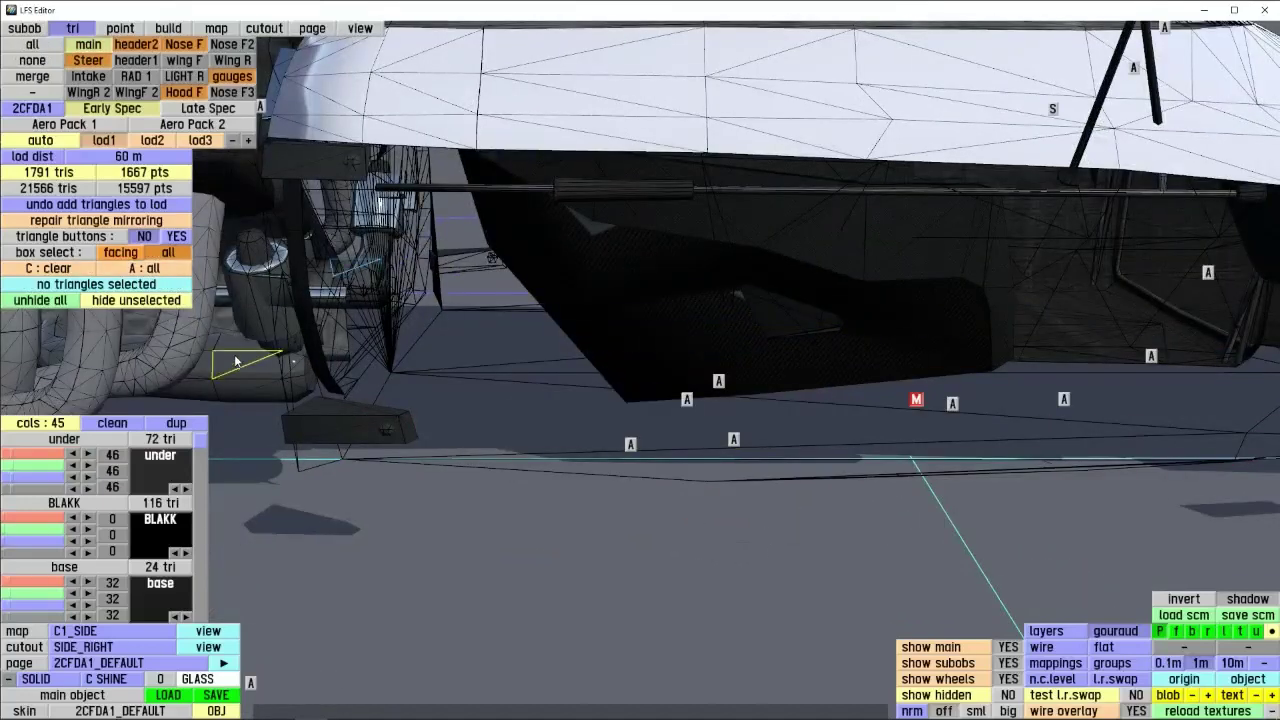
{"action": "left_click", "coordinate": [58, 303]}
{"action": "right_click_drag", "start_coordinate": [342, 440], "coordinate": [425, 450]}
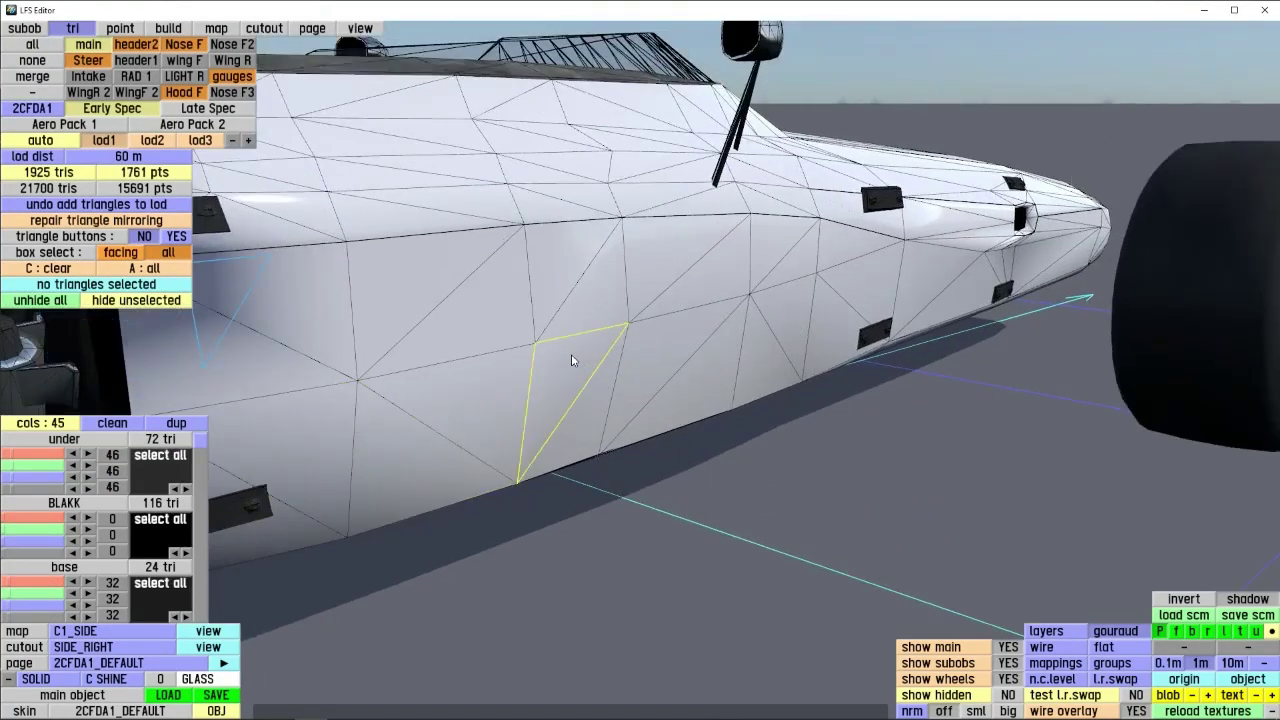
- Select the lower body side triangles and examine their red and blue mirrored outlines from several angles
{"action": "left_click", "coordinate": [457, 336], "text": "shift"}
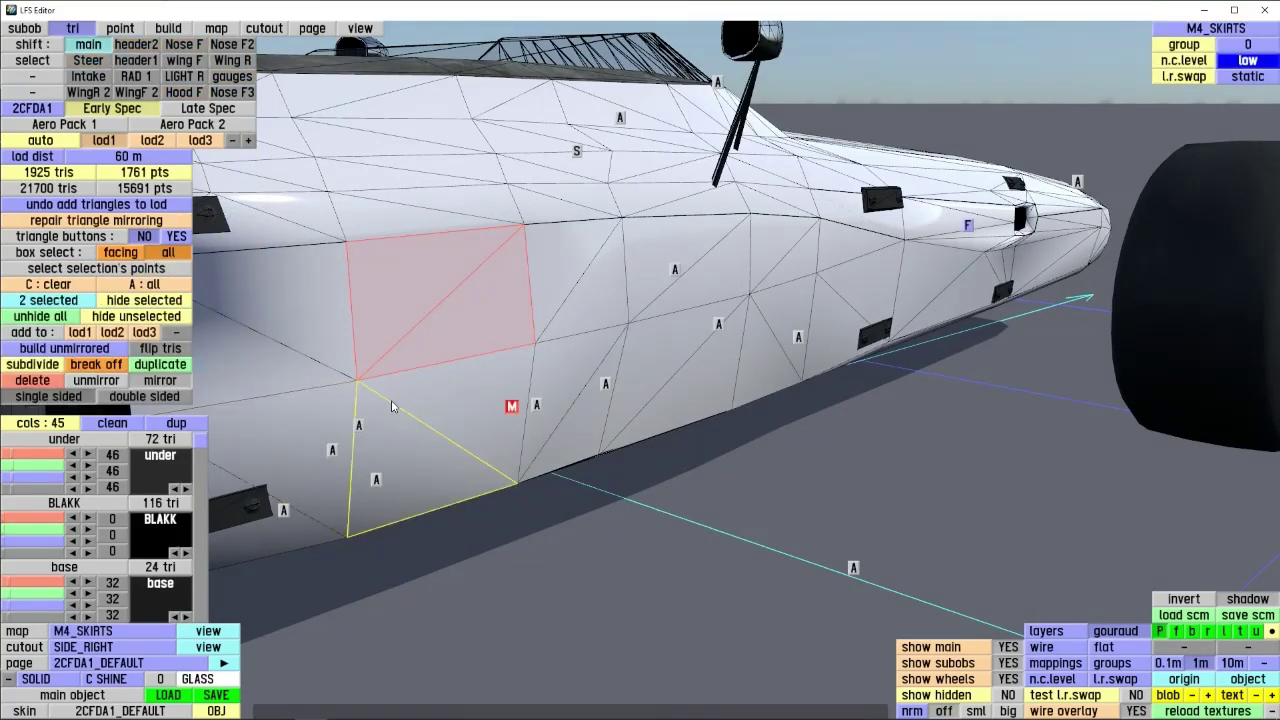
{"action": "left_click", "coordinate": [394, 456], "text": "shift"}
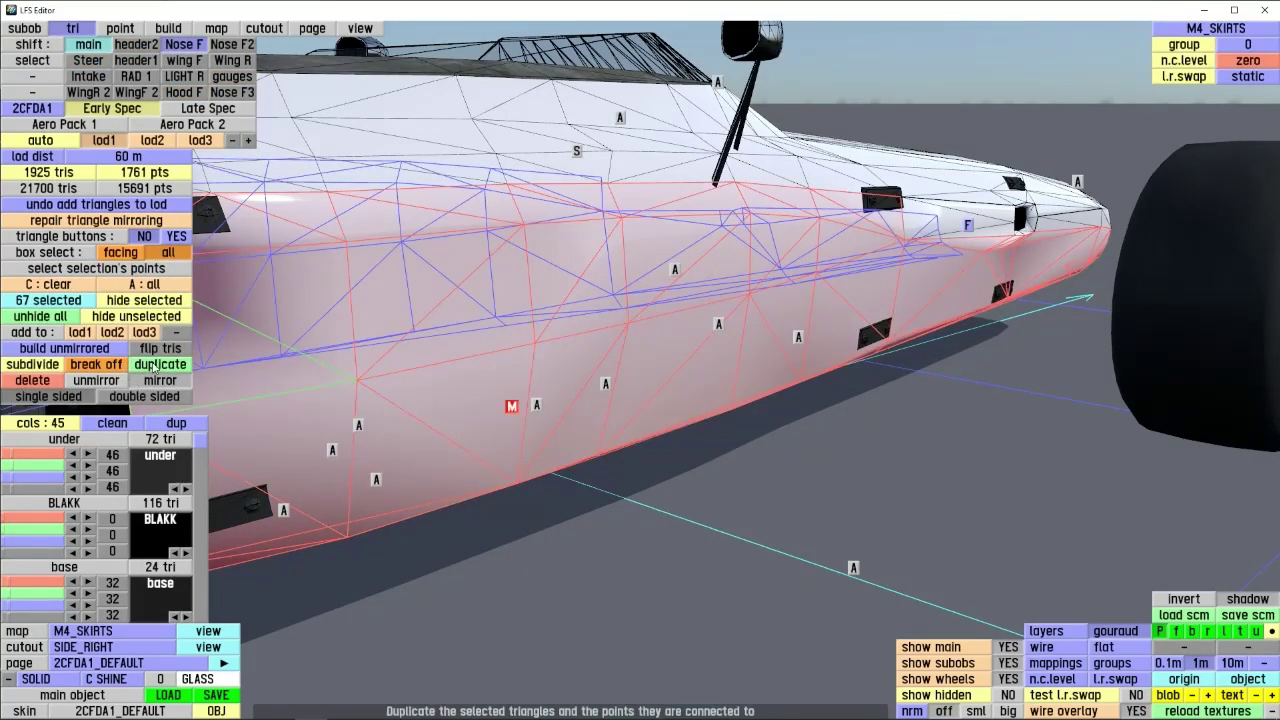
{"action": "scroll", "coordinate": [508, 329], "scroll_direction": "down", "scroll_amount": 5}
{"action": "right_click_drag", "start_coordinate": [478, 395], "coordinate": [572, 487]}
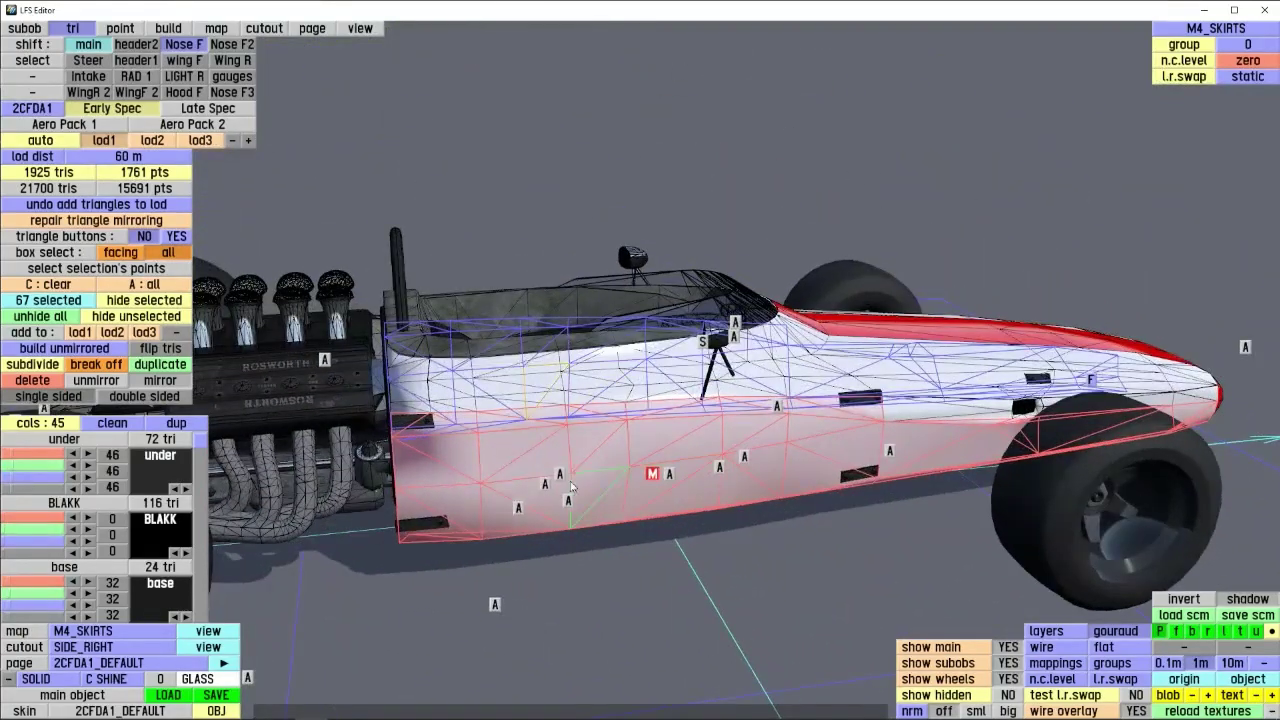
{"action": "scroll", "coordinate": [572, 487], "scroll_direction": "up", "scroll_amount": 5}
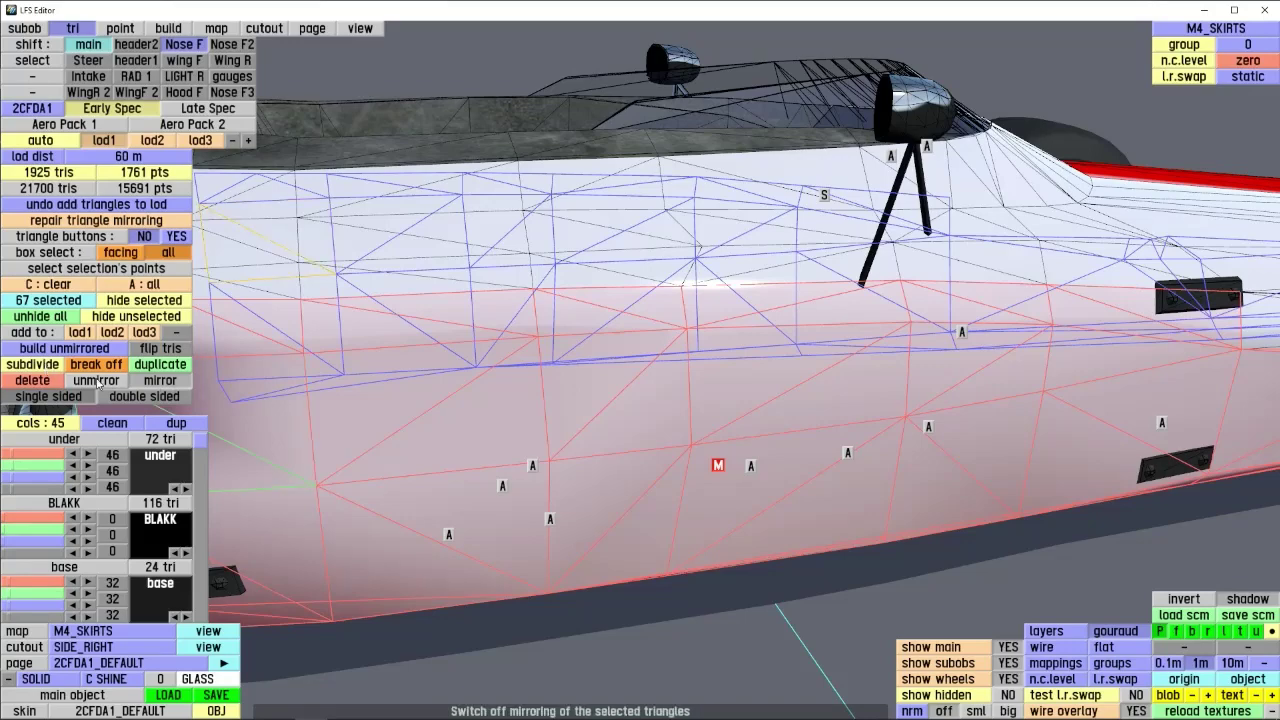
{"action": "scroll", "coordinate": [604, 431], "scroll_direction": "down", "scroll_amount": 5}
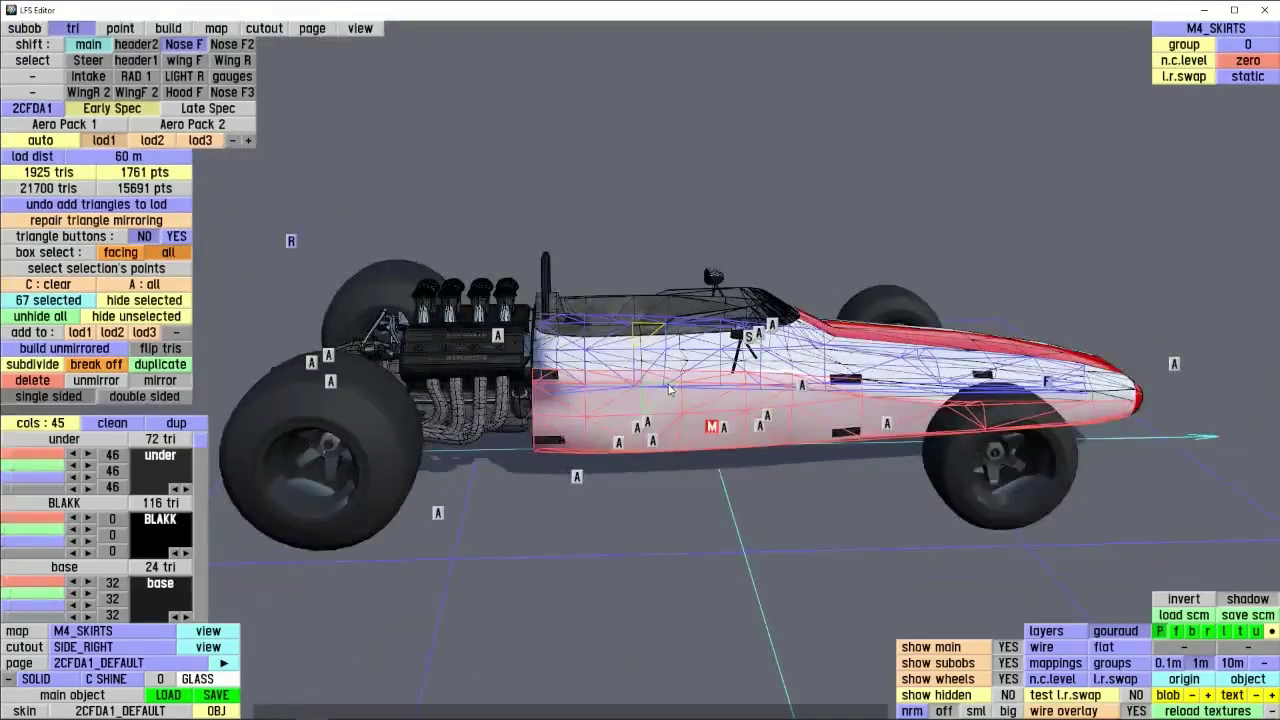
{"action": "middle_click_drag", "start_coordinate": [596, 398], "coordinate": [570, 381], "text": "shift"}
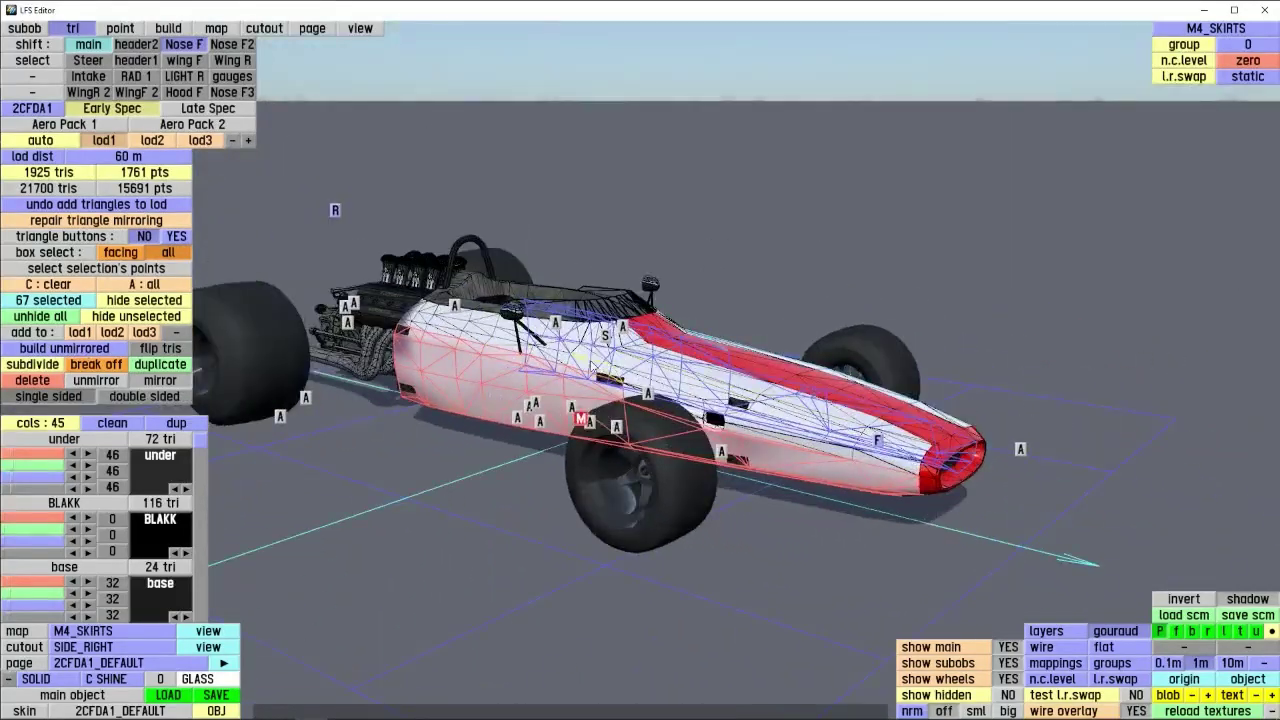
- Clear the selection, select the lower side triangles on the other half, and inspect their mirrored outline
{"action": "key", "text": "c"}
{"action": "scroll", "coordinate": [569, 382], "scroll_direction": "up", "scroll_amount": 4}
{"action": "middle_click_drag", "start_coordinate": [460, 375], "coordinate": [570, 460]}
{"action": "left_click", "coordinate": [576, 414], "text": "ctrl"}
{"action": "scroll", "coordinate": [646, 460], "scroll_direction": "up", "scroll_amount": 4}
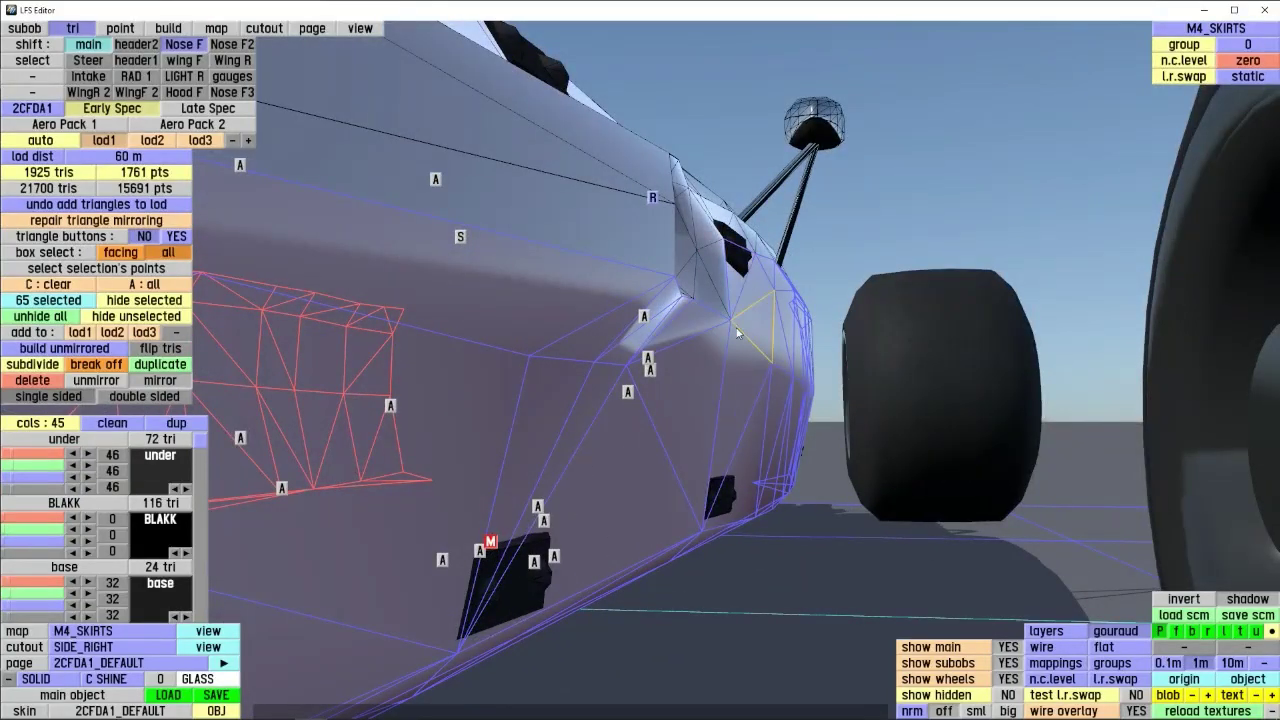
{"action": "middle_click_drag", "start_coordinate": [674, 444], "coordinate": [722, 318]}
{"action": "scroll", "coordinate": [740, 318], "scroll_direction": "down", "scroll_amount": 4}
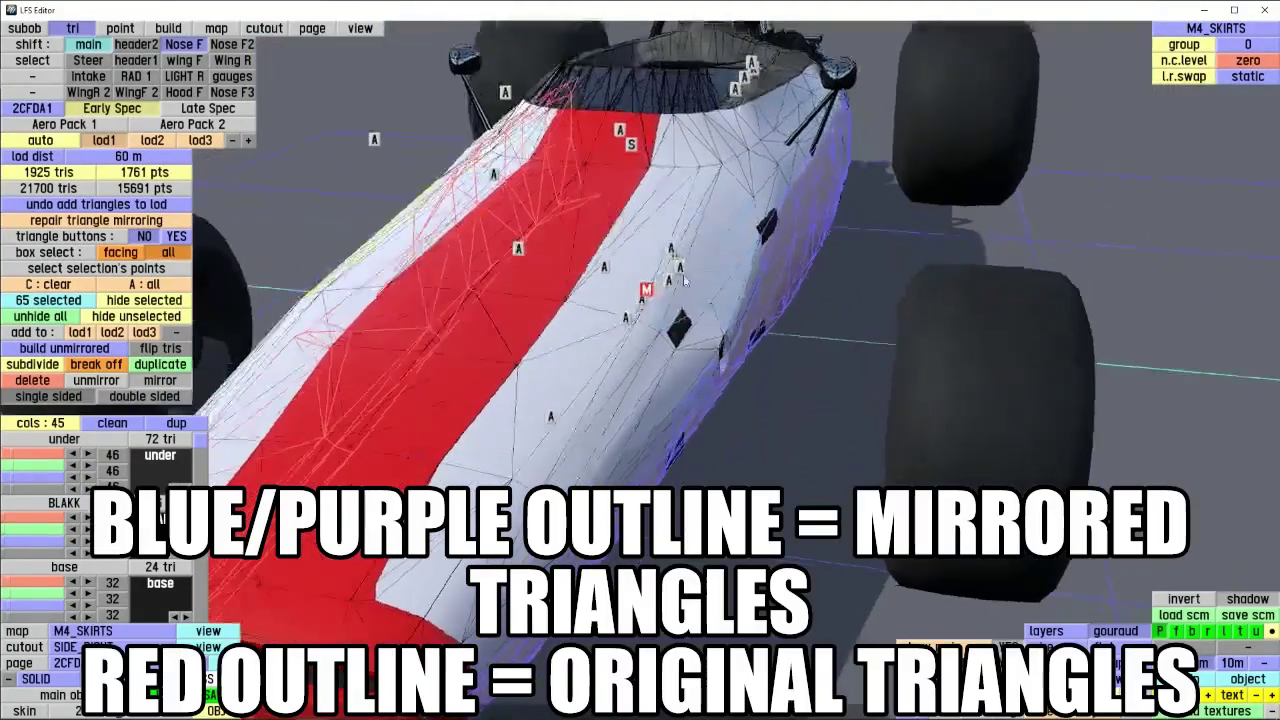
- Unmirror the selected lower side triangles and mirror them again
{"action": "left_click", "coordinate": [124, 381]}
{"action": "middle_click_drag", "start_coordinate": [700, 360], "coordinate": [530, 400]}
{"action": "left_click", "coordinate": [157, 381]}
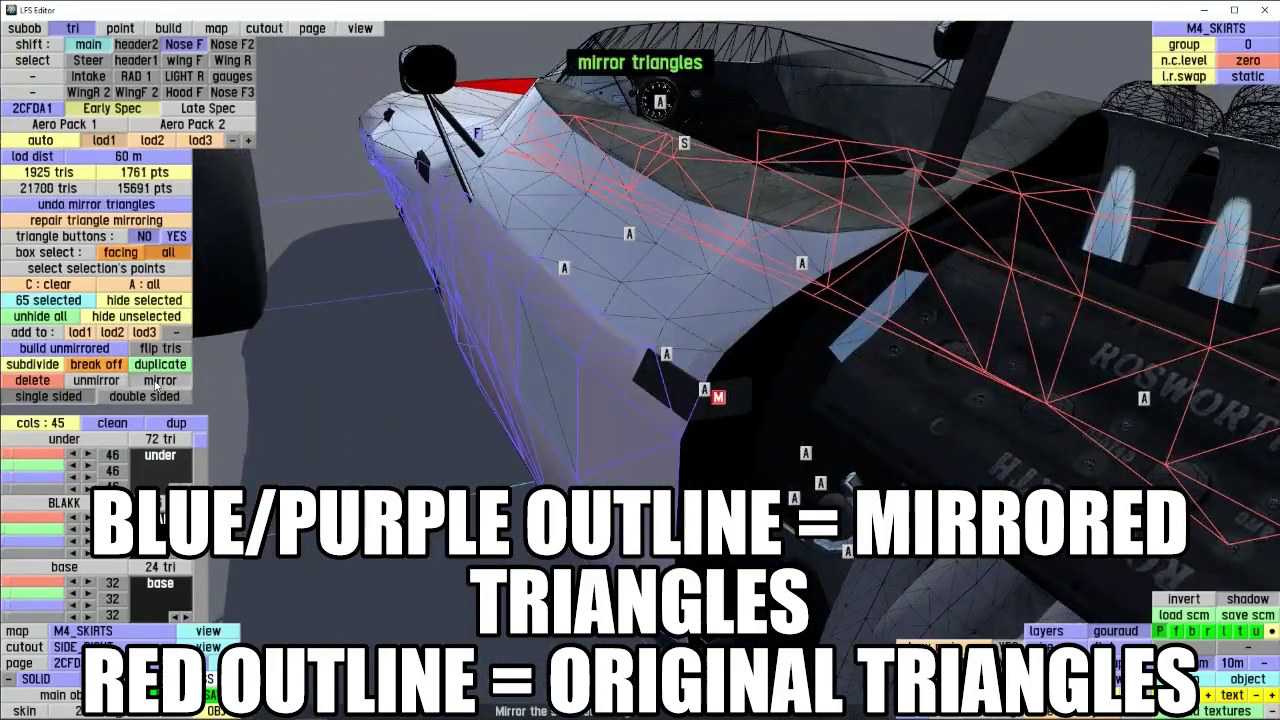
- Try picking body triangles while an attachment is active, and return to triangle editing on the main object
{"action": "scroll", "coordinate": [499, 323], "scroll_direction": "down", "scroll_amount": 5}
{"action": "left_click", "coordinate": [554, 363]}
{"action": "middle_click_drag", "start_coordinate": [421, 402], "coordinate": [560, 425]}
{"action": "left_click", "coordinate": [322, 420], "text": "ctrl"}
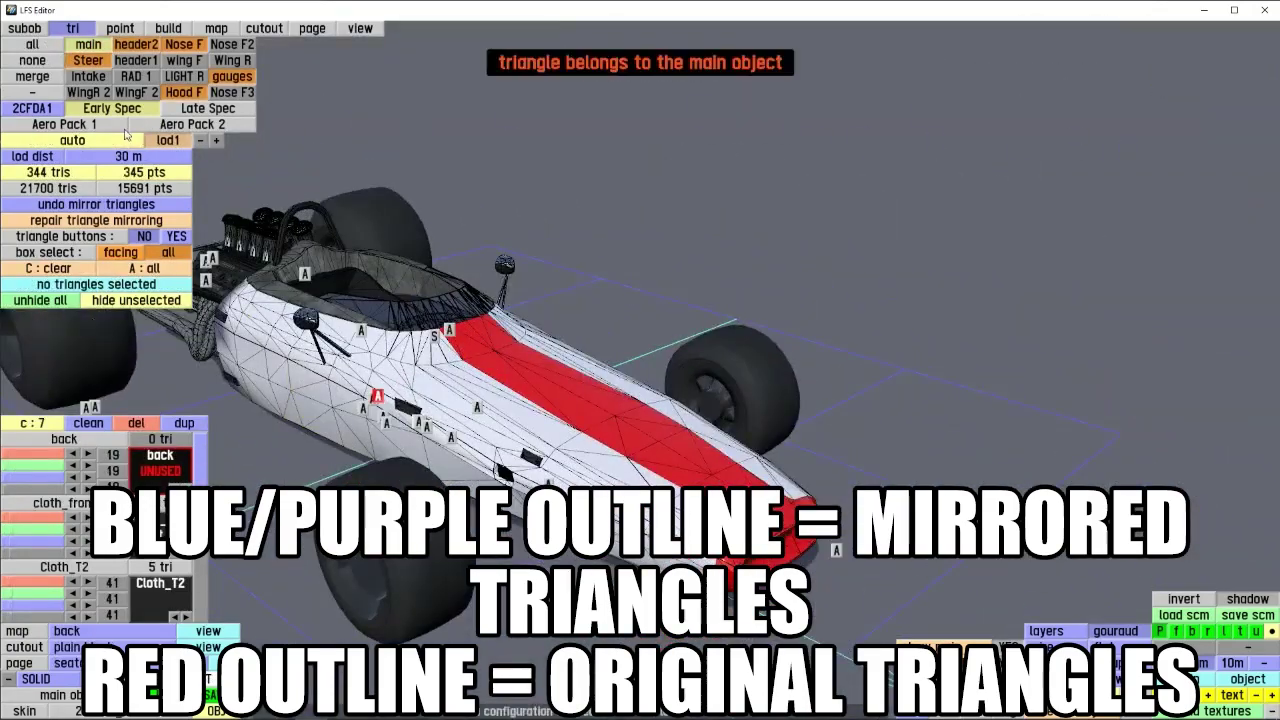
{"action": "left_click", "coordinate": [29, 30]}
{"action": "left_click", "coordinate": [73, 29]}
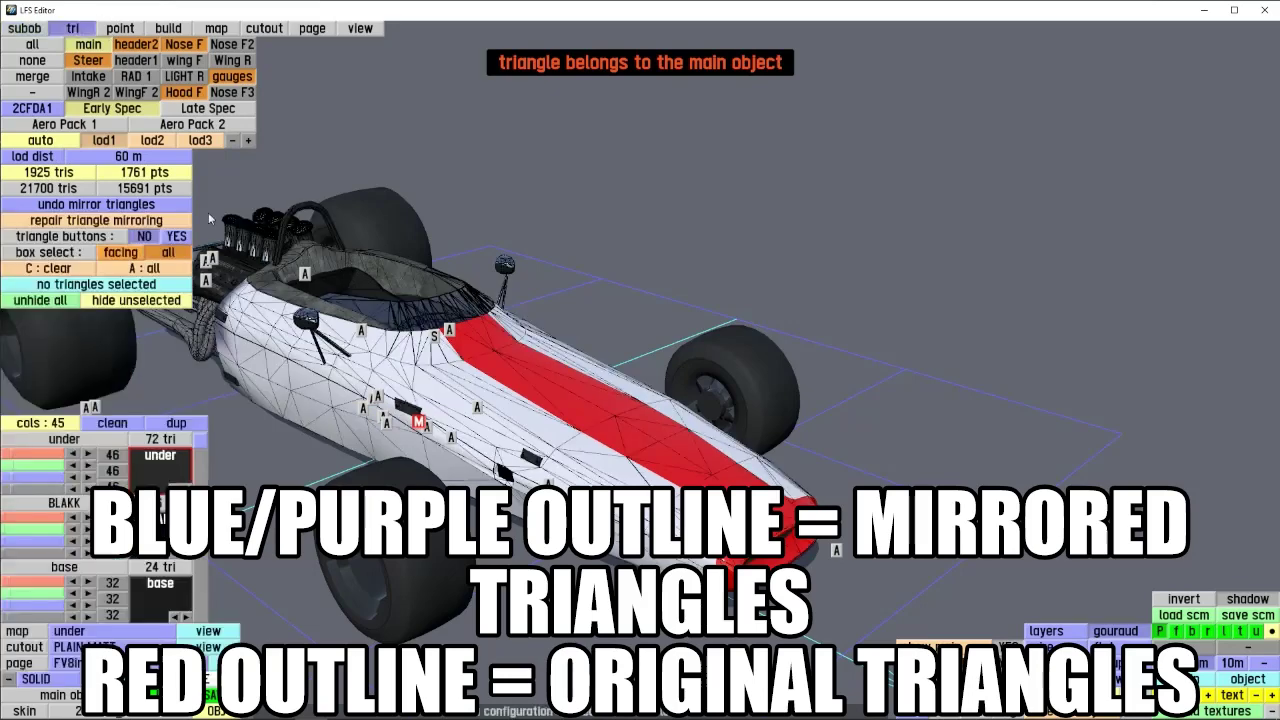
- Select the lower body side triangles again and inspect the original and mirrored outlines
{"action": "left_click", "coordinate": [304, 413]}
{"action": "right_click_drag", "start_coordinate": [304, 413], "coordinate": [800, 441]}
{"action": "scroll", "coordinate": [802, 425], "scroll_direction": "up", "scroll_amount": 5}
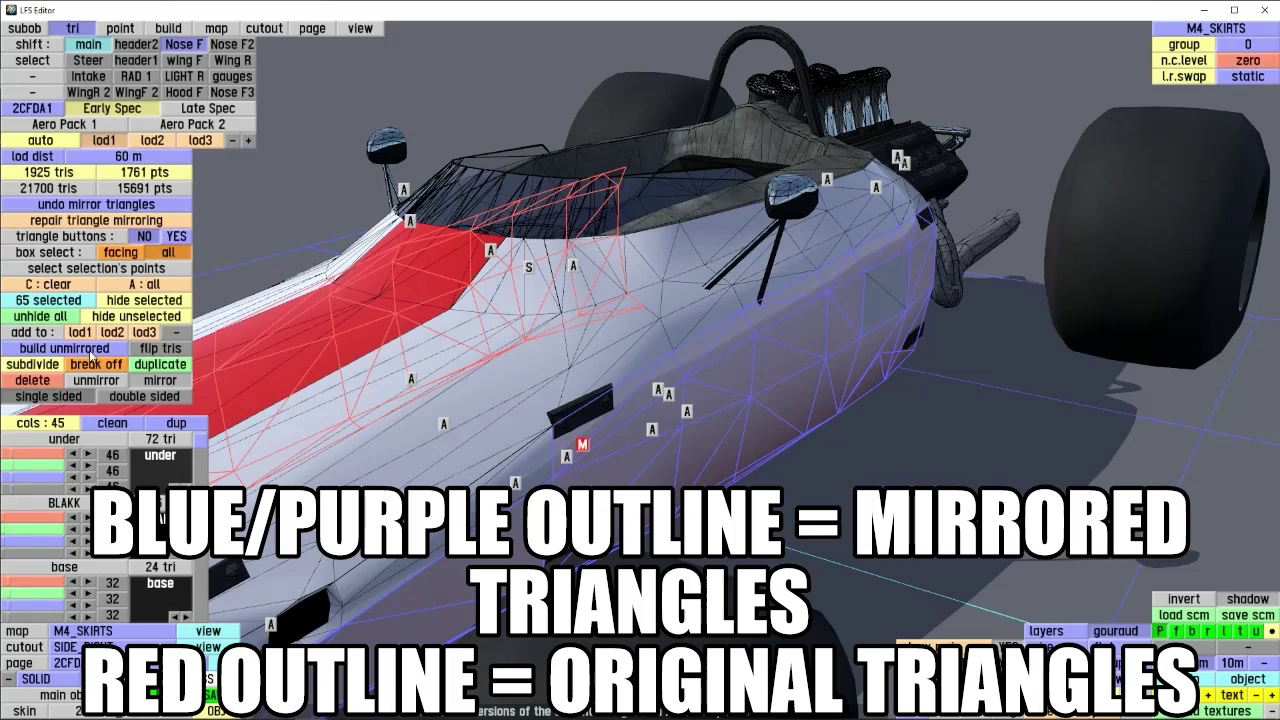
{"action": "right_click_drag", "start_coordinate": [362, 330], "coordinate": [845, 494]}
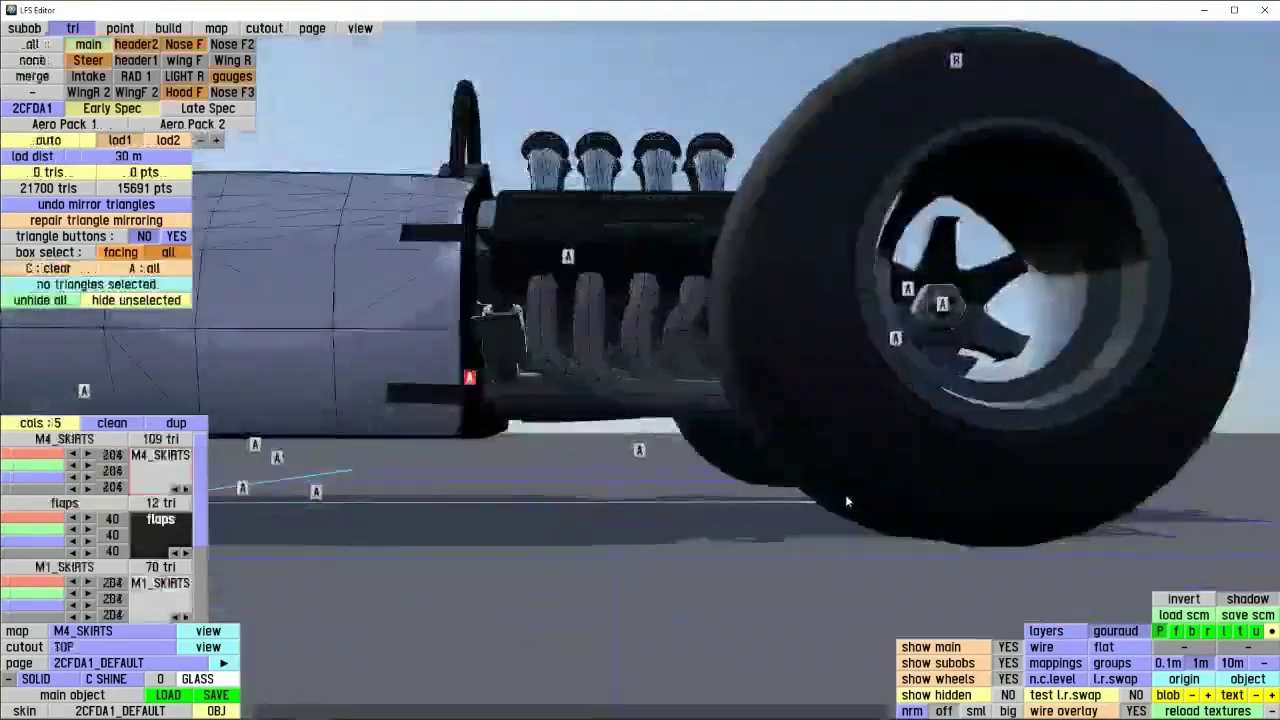
- Select the main object's lower body side triangles and build unmirrored triangles on their reflected points
{"action": "scroll", "coordinate": [785, 480], "scroll_direction": "down", "scroll_amount": 5}
{"action": "middle_click_drag", "start_coordinate": [643, 449], "coordinate": [706, 408]}
{"action": "right_click_drag", "start_coordinate": [706, 408], "coordinate": [779, 372]}
{"action": "left_click", "coordinate": [617, 420]}
{"action": "left_click", "coordinate": [685, 376]}
{"action": "scroll", "coordinate": [779, 372], "scroll_direction": "up", "scroll_amount": 4}
{"action": "left_click", "coordinate": [778, 372]}
{"action": "left_click", "coordinate": [685, 397]}
{"action": "scroll", "coordinate": [685, 397], "scroll_direction": "down", "scroll_amount": 3}
{"action": "right_click_drag", "start_coordinate": [685, 397], "coordinate": [170, 432]}
{"action": "scroll", "coordinate": [507, 438], "scroll_direction": "up", "scroll_amount": 4}
{"action": "right_click_drag", "start_coordinate": [507, 438], "coordinate": [461, 412]}
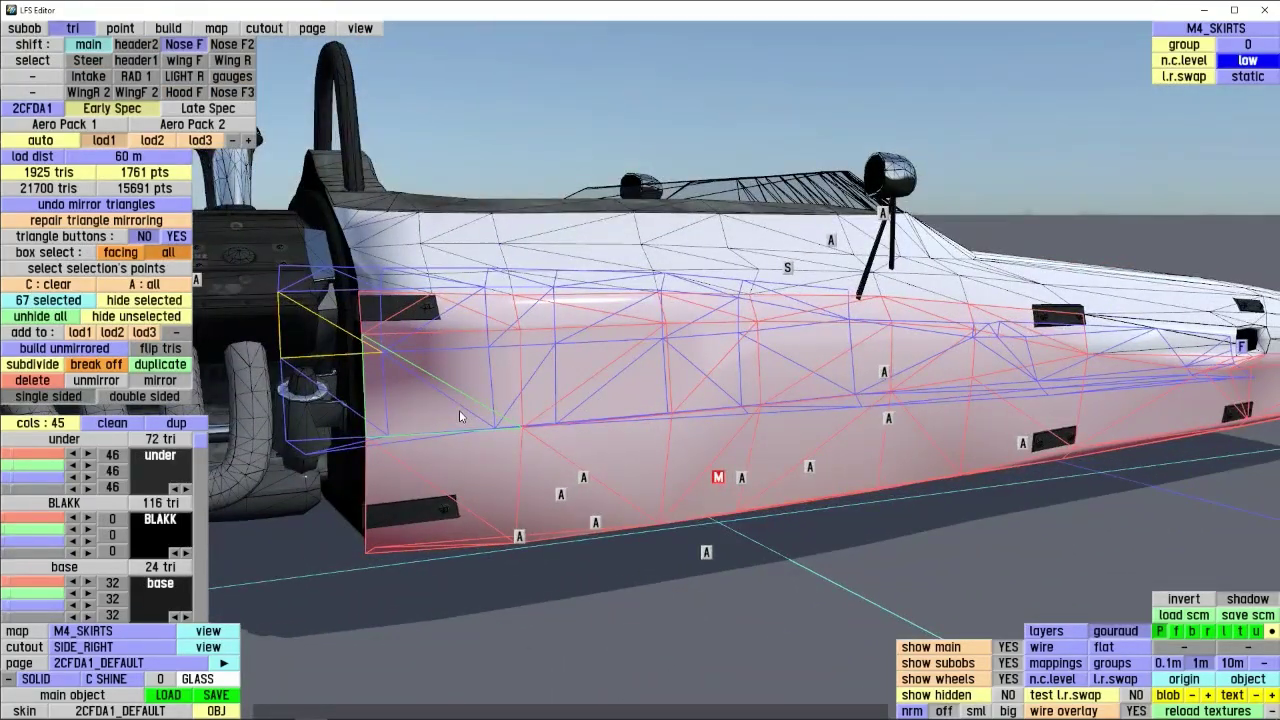
{"action": "left_click", "coordinate": [70, 349]}
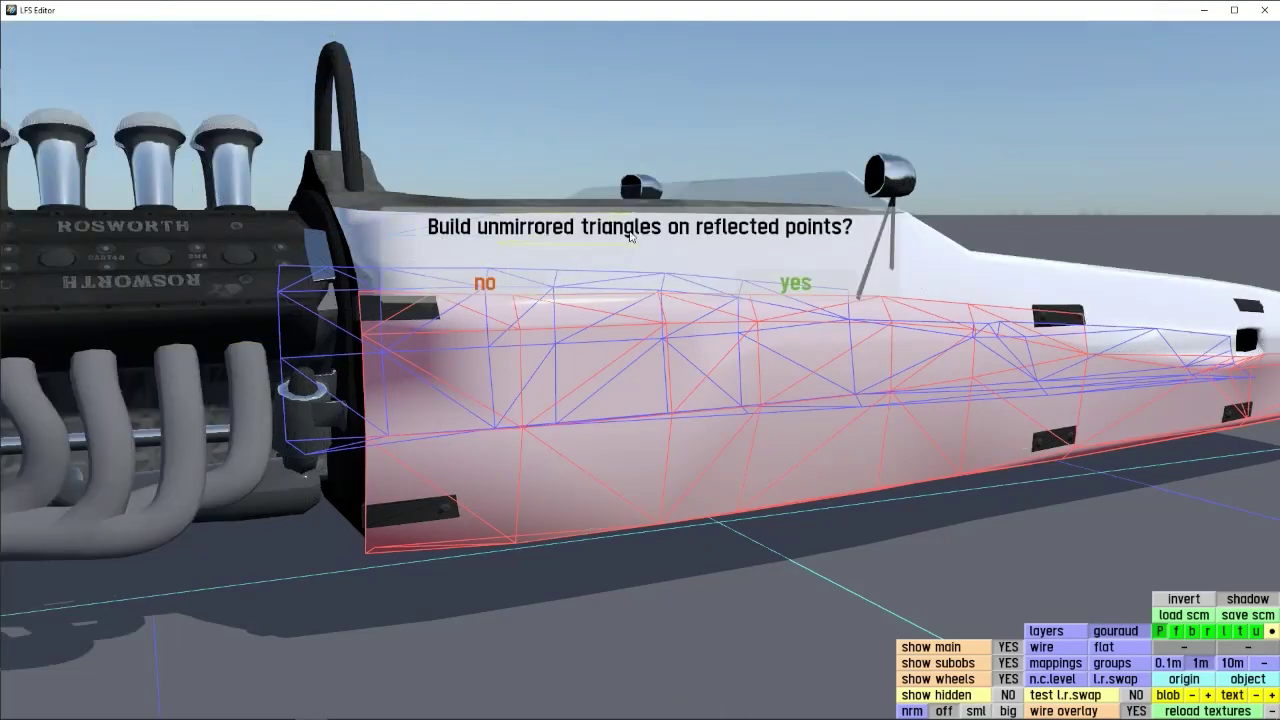
{"action": "left_click", "coordinate": [800, 282]}
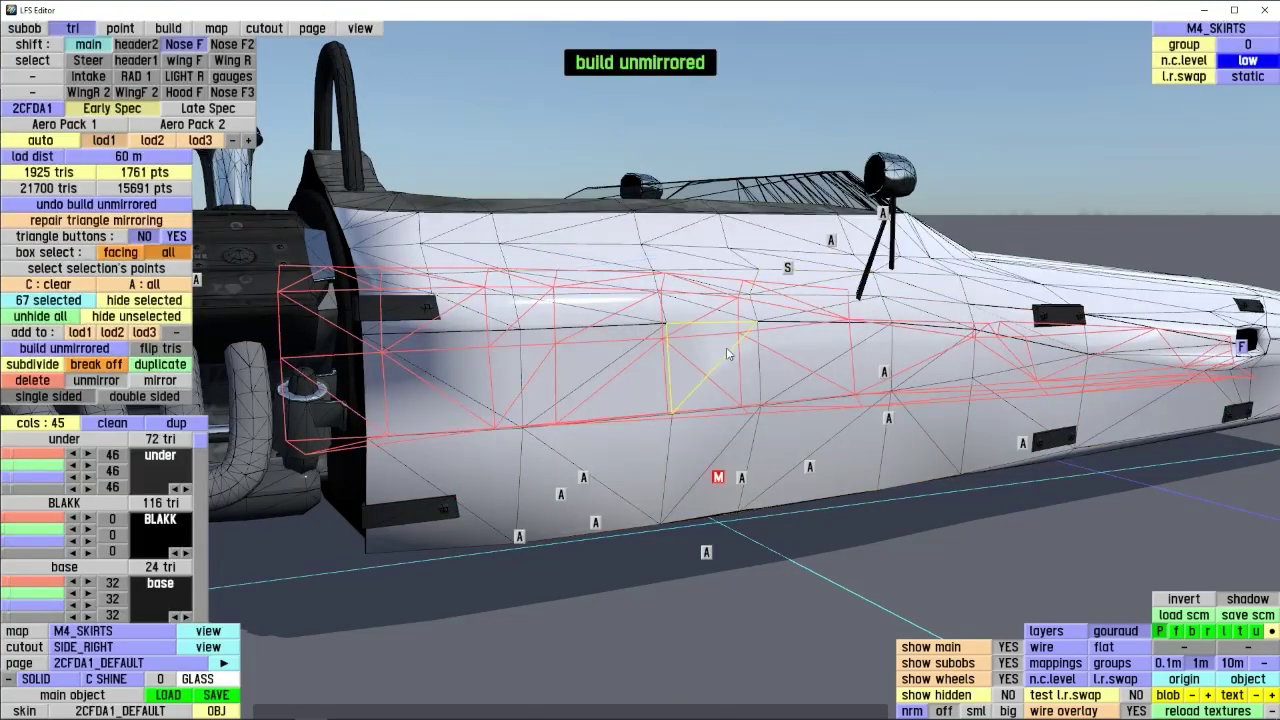
- Select the lower side triangles on each half of the car in turn to check their mirroring, clearing each selection
{"action": "right_click_drag", "start_coordinate": [726, 347], "coordinate": [408, 253]}
{"action": "scroll", "coordinate": [571, 384], "scroll_direction": "down", "scroll_amount": 4}
{"action": "key", "text": "c"}
{"action": "left_click", "coordinate": [571, 384], "text": "shift"}
{"action": "left_click", "coordinate": [525, 385], "text": "shift"}
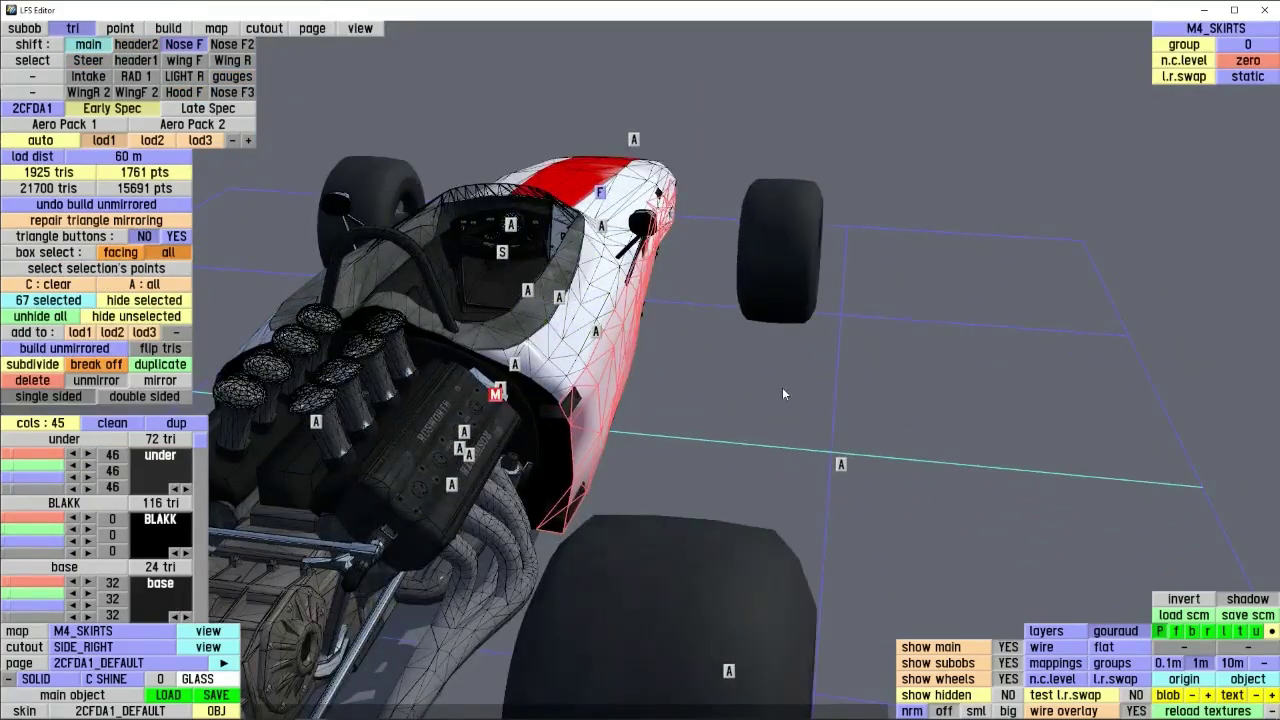
{"action": "right_click_drag", "start_coordinate": [880, 398], "coordinate": [643, 500]}
{"action": "key", "text": "c"}
{"action": "left_click", "coordinate": [632, 448]}
{"action": "left_click", "coordinate": [643, 500]}
{"action": "right_click_drag", "start_coordinate": [548, 419], "coordinate": [345, 500], "text": "shift"}
{"action": "key", "text": "c"}
{"action": "right_click_drag", "start_coordinate": [517, 477], "coordinate": [760, 455]}
{"action": "scroll", "coordinate": [645, 459], "scroll_direction": "down", "scroll_amount": 5}
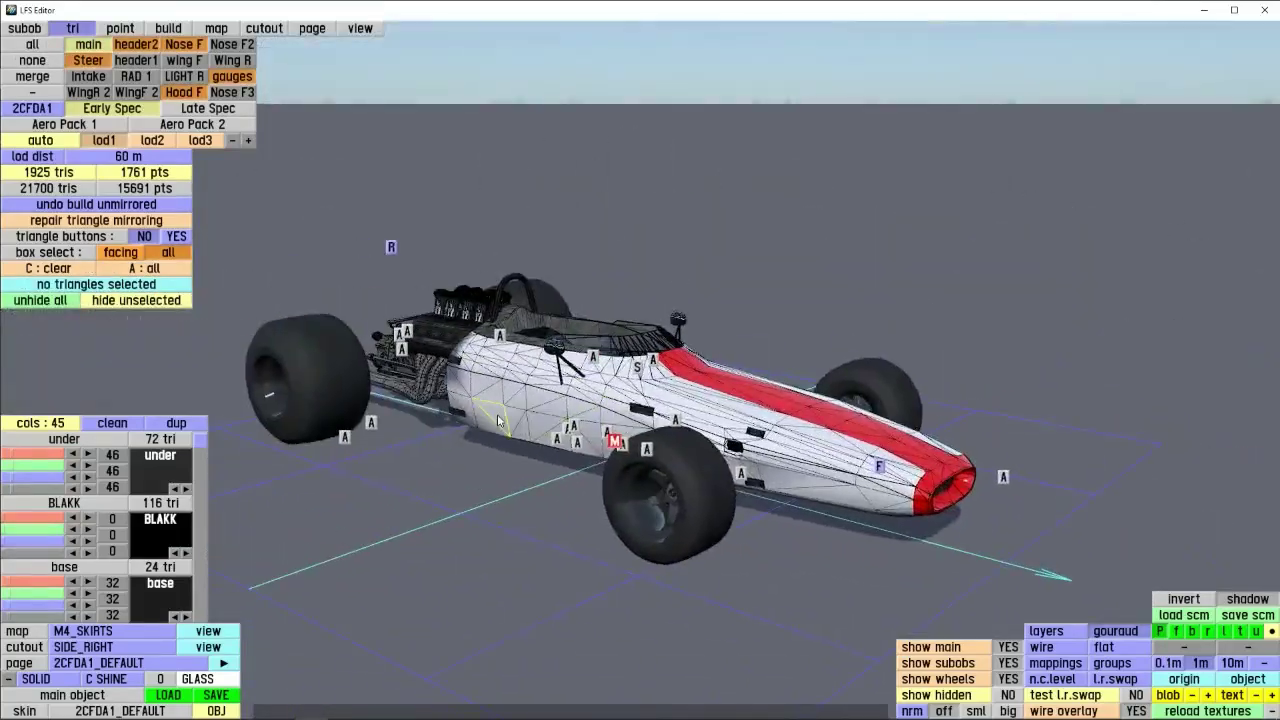
- Select the near side's lower body triangles, inspect them up close, and clear the selection
{"action": "left_click", "coordinate": [504, 402], "text": "shift"}
{"action": "left_click", "coordinate": [478, 395], "text": "shift"}
{"action": "left_click", "coordinate": [466, 408], "text": "shift"}
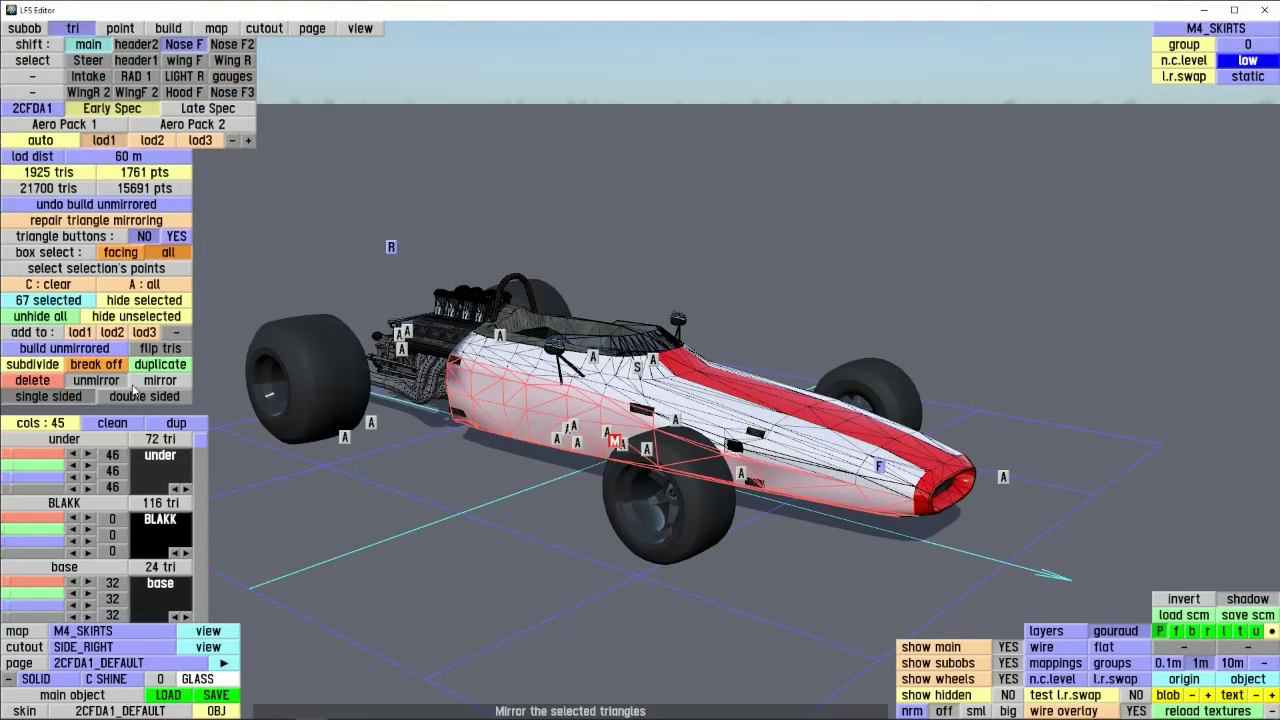
{"action": "scroll", "coordinate": [514, 419], "scroll_direction": "up", "scroll_amount": 5}
{"action": "right_click_drag", "start_coordinate": [514, 419], "coordinate": [307, 423]}
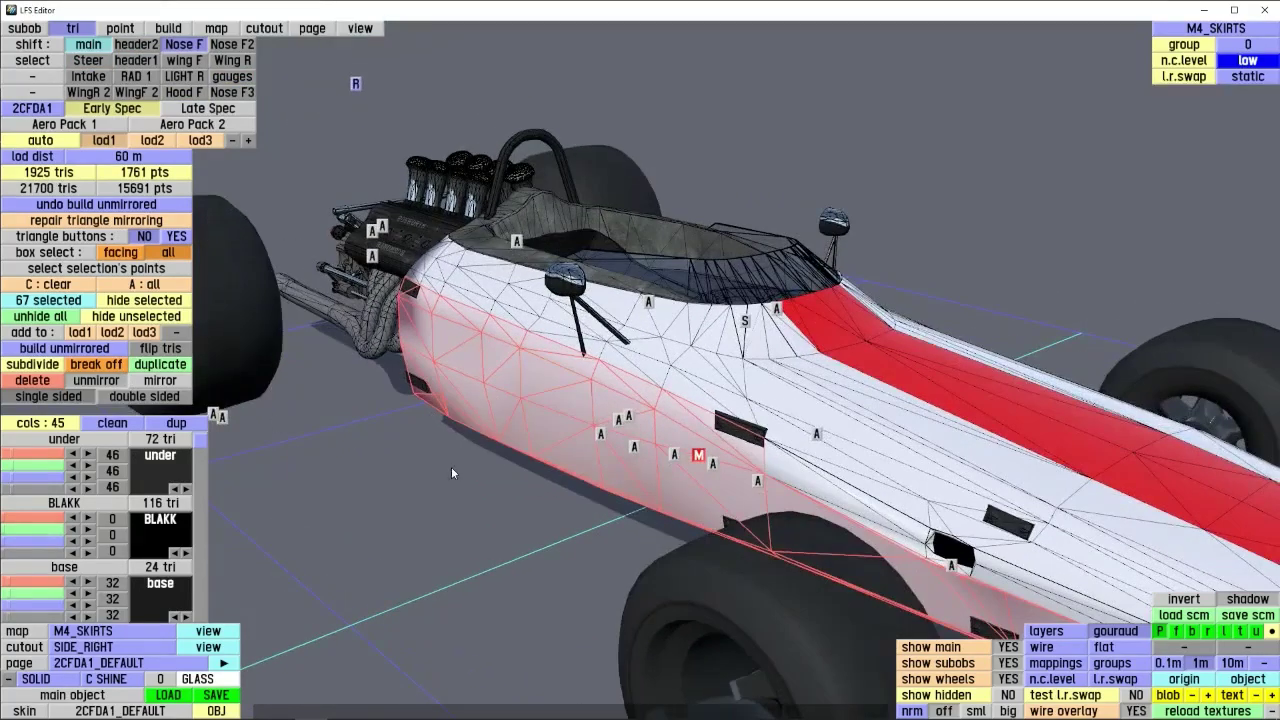
{"action": "key", "text": "c"}
- Switch to subobject editing, select the last attachment in the list, and delete it
{"action": "left_click", "coordinate": [24, 28]}
{"action": "left_click", "coordinate": [182, 236]}
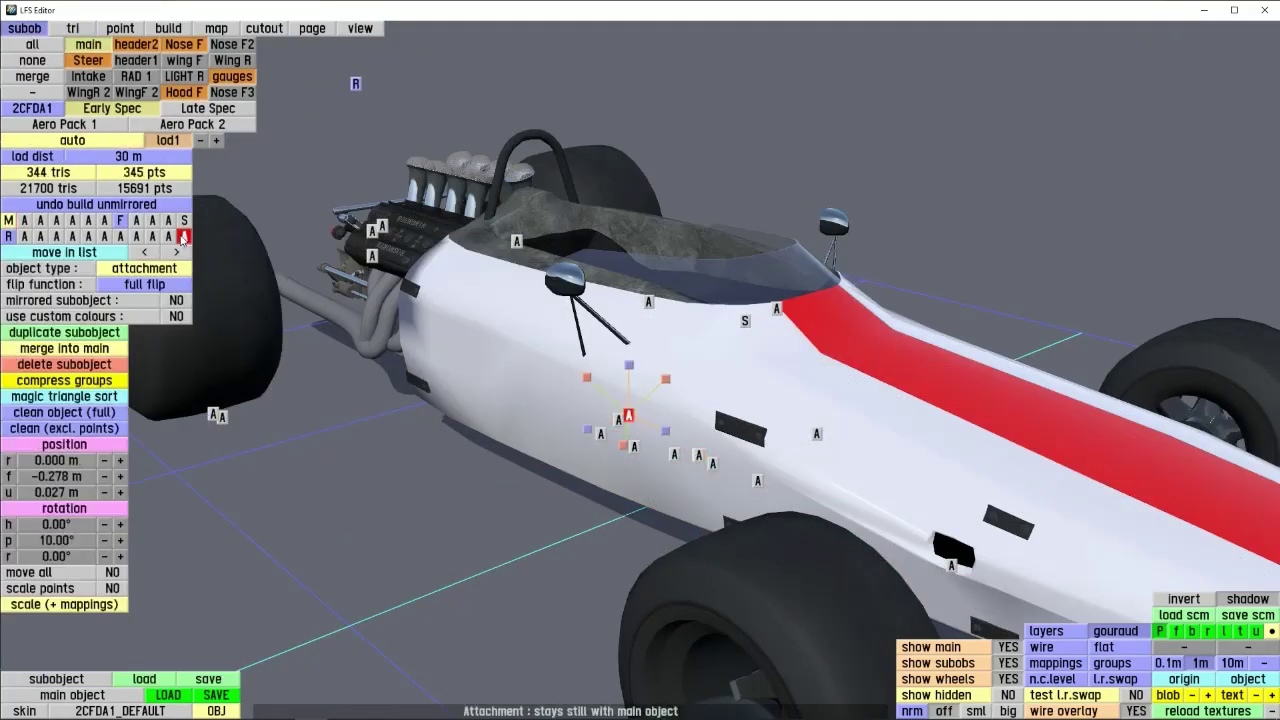
{"action": "right_click_drag", "start_coordinate": [212, 380], "coordinate": [274, 355]}
{"action": "left_click", "coordinate": [169, 237]}
{"action": "left_click", "coordinate": [183, 238]}
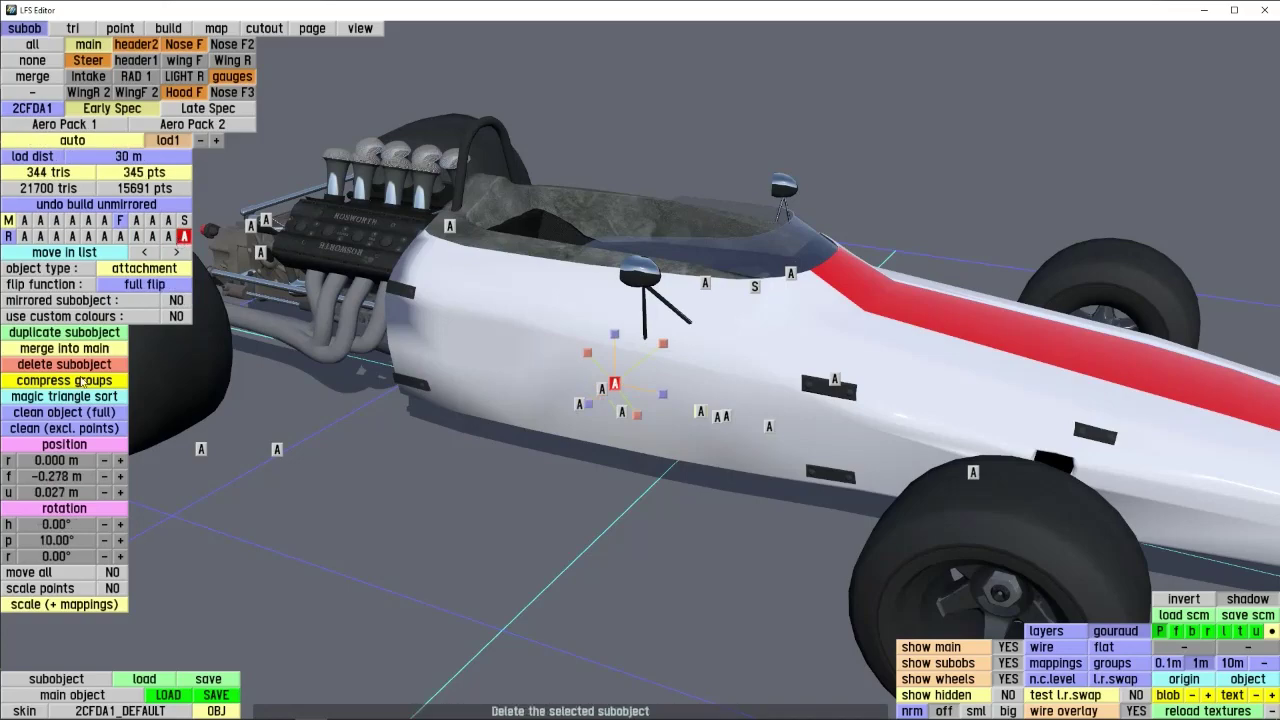
{"action": "left_click", "coordinate": [86, 368]}
- Compare the triangle and subobject modes, then select the attachments near the front wheel to view their handles
{"action": "right_click_drag", "start_coordinate": [472, 390], "coordinate": [540, 425]}
{"action": "left_click", "coordinate": [74, 29]}
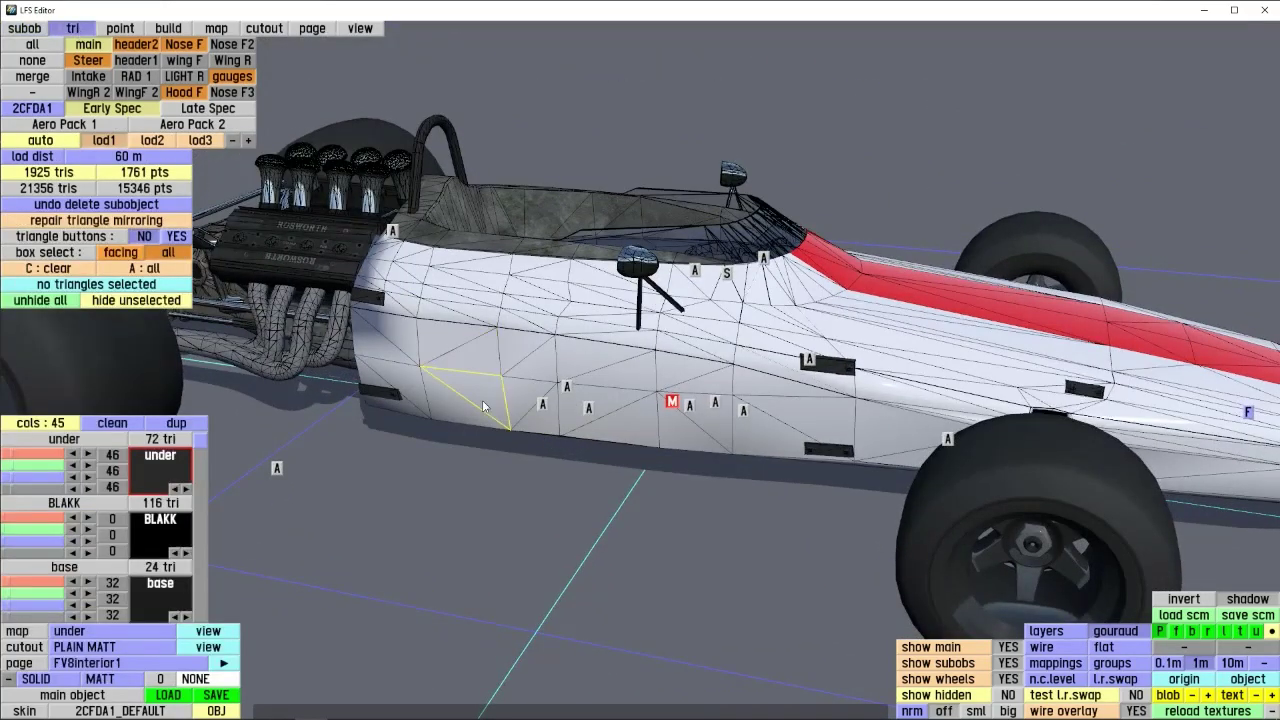
{"action": "left_click", "coordinate": [26, 29]}
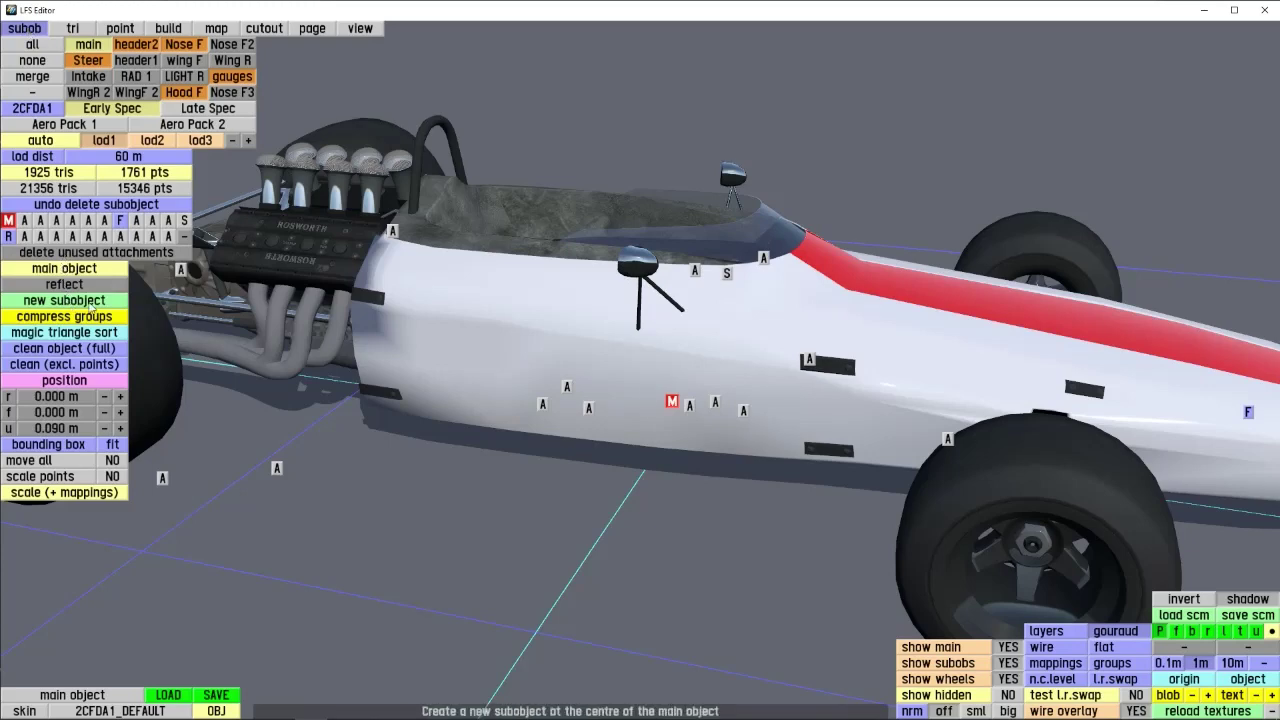
{"action": "right_click_drag", "start_coordinate": [607, 450], "coordinate": [682, 424]}
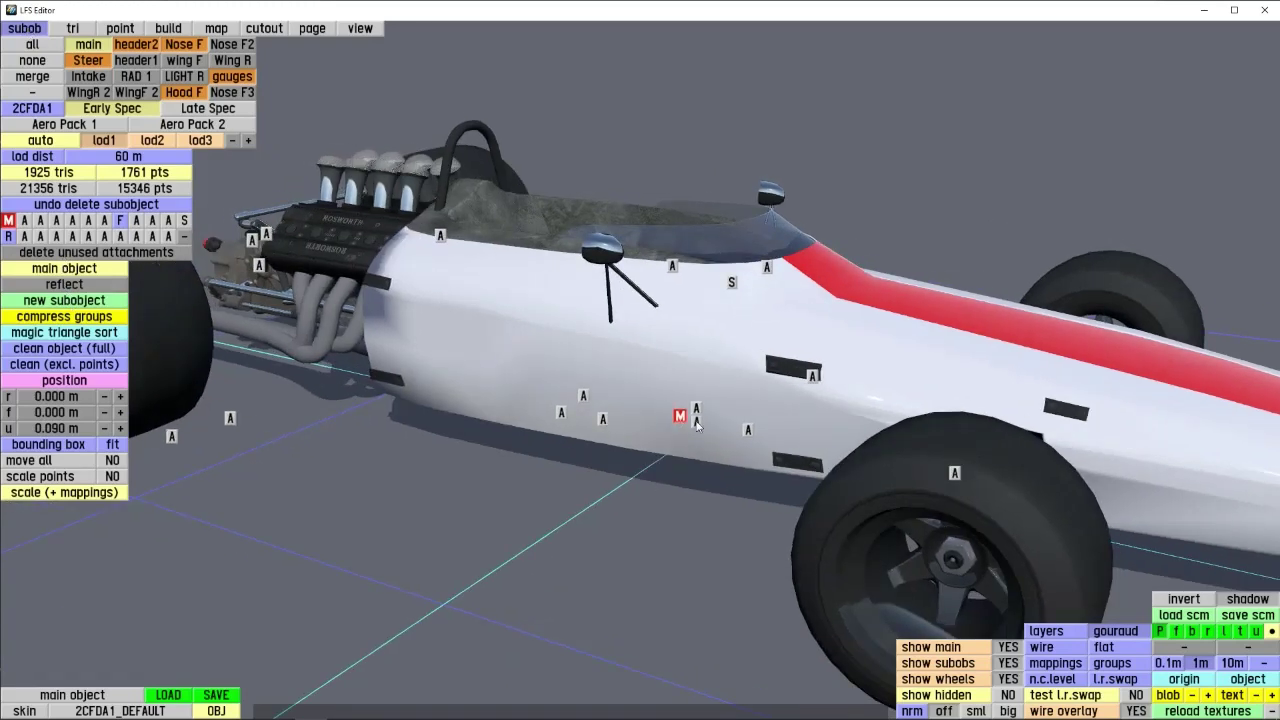
{"action": "left_click", "coordinate": [697, 424]}
{"action": "left_click", "coordinate": [748, 429]}
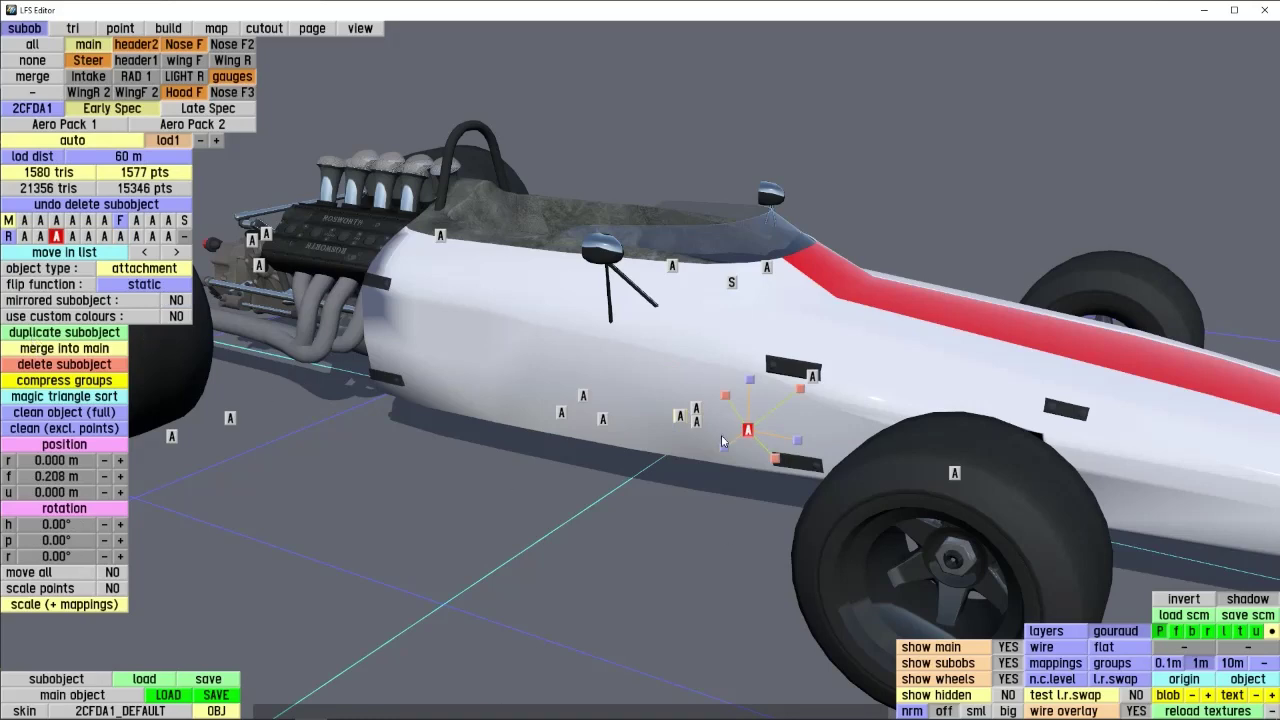
{"action": "right_click_drag", "start_coordinate": [721, 440], "coordinate": [303, 460]}
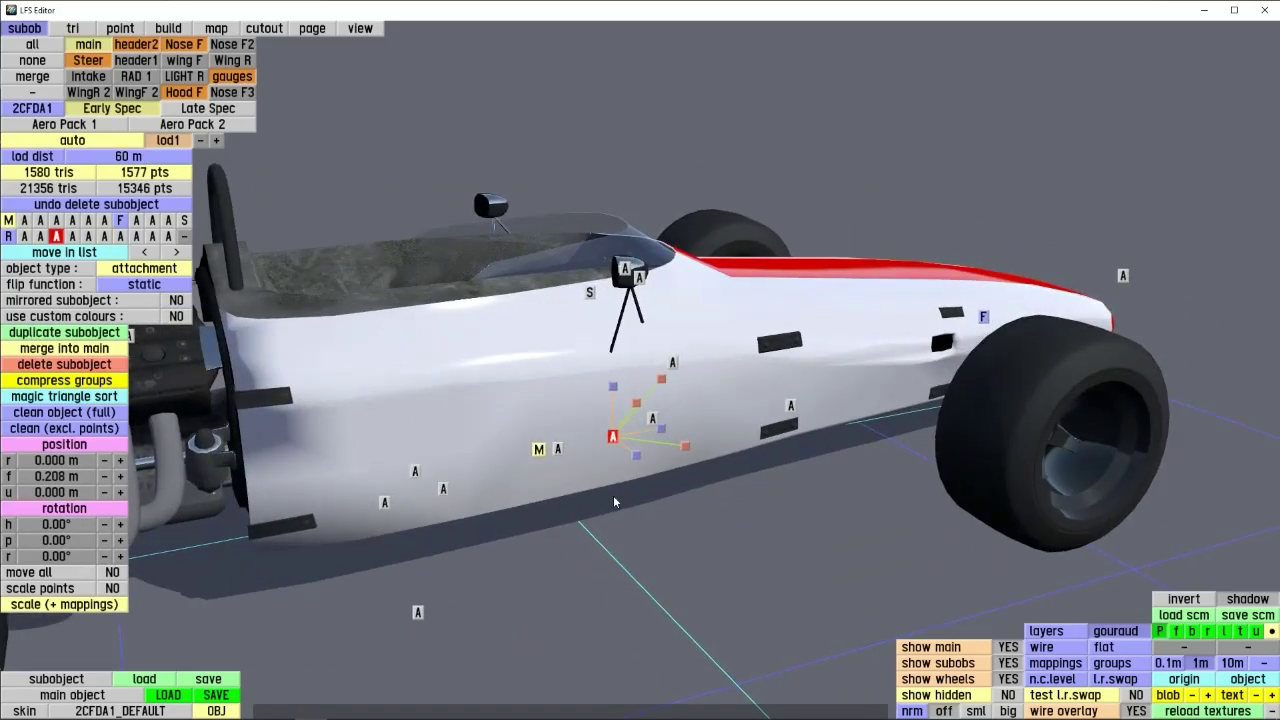
{"action": "right_click_drag", "start_coordinate": [613, 495], "coordinate": [838, 505]}
{"action": "right_click_drag", "start_coordinate": [678, 466], "coordinate": [800, 470]}
- Select the mirrored intake trumpet attachment on the engine and duplicate the subobject
{"action": "left_click", "coordinate": [546, 317]}
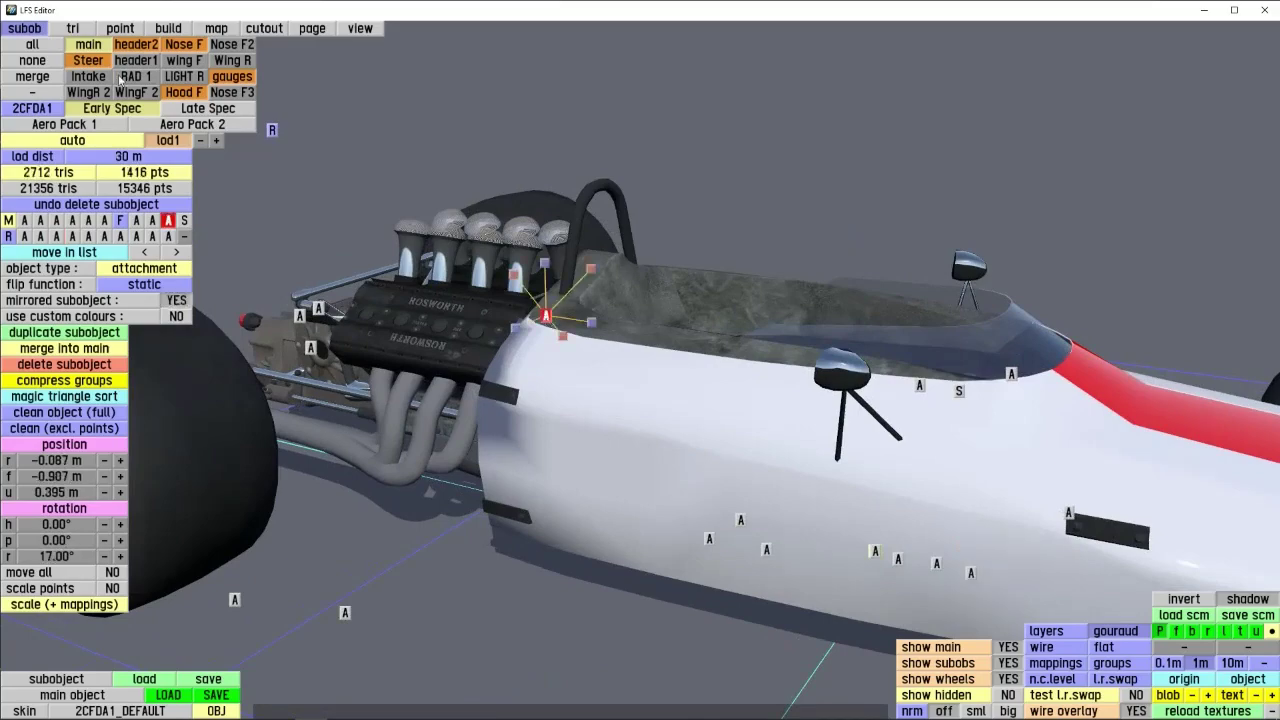
{"action": "left_click", "coordinate": [72, 29]}
{"action": "key", "text": "a"}
{"action": "left_click", "coordinate": [25, 28]}
{"action": "left_click", "coordinate": [102, 332]}
{"action": "left_click", "coordinate": [760, 286]}
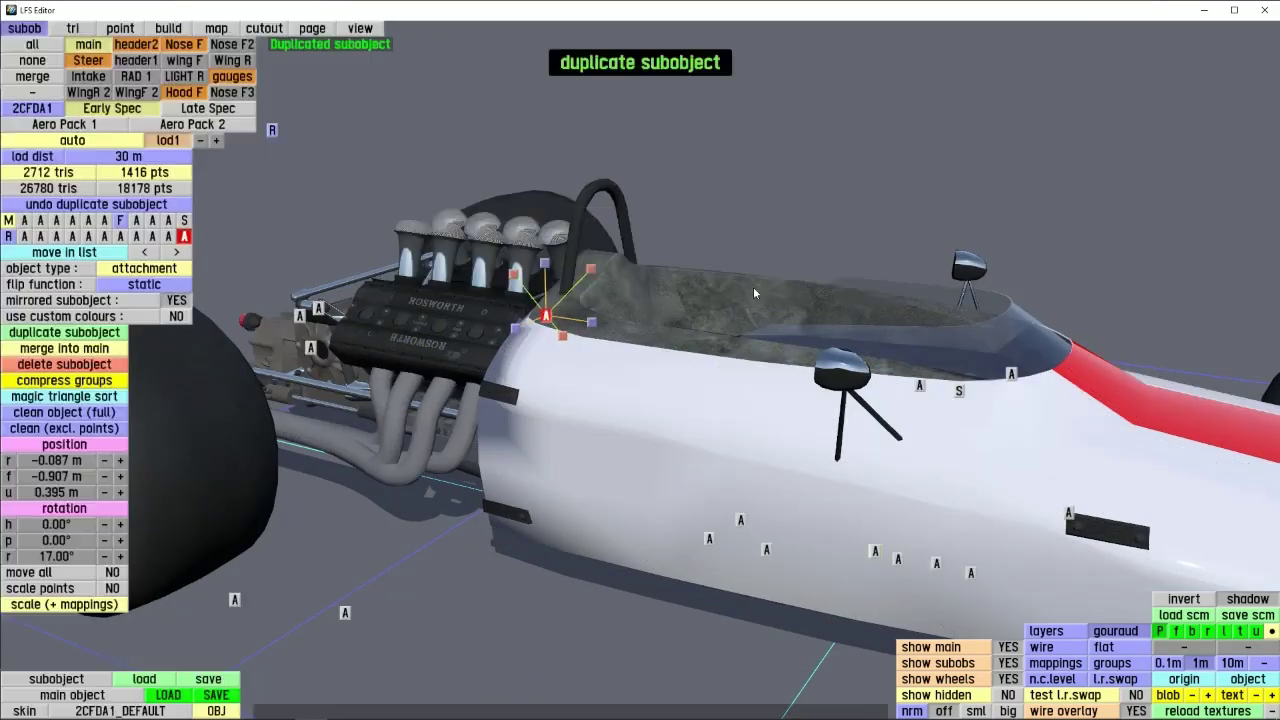
- Move the duplicated intake subobject rearward to a forward position of -1.360 m, inspect it, and delete it
{"action": "right_click_drag", "start_coordinate": [668, 388], "coordinate": [714, 327]}
{"action": "left_click_drag", "start_coordinate": [714, 327], "coordinate": [545, 320]}
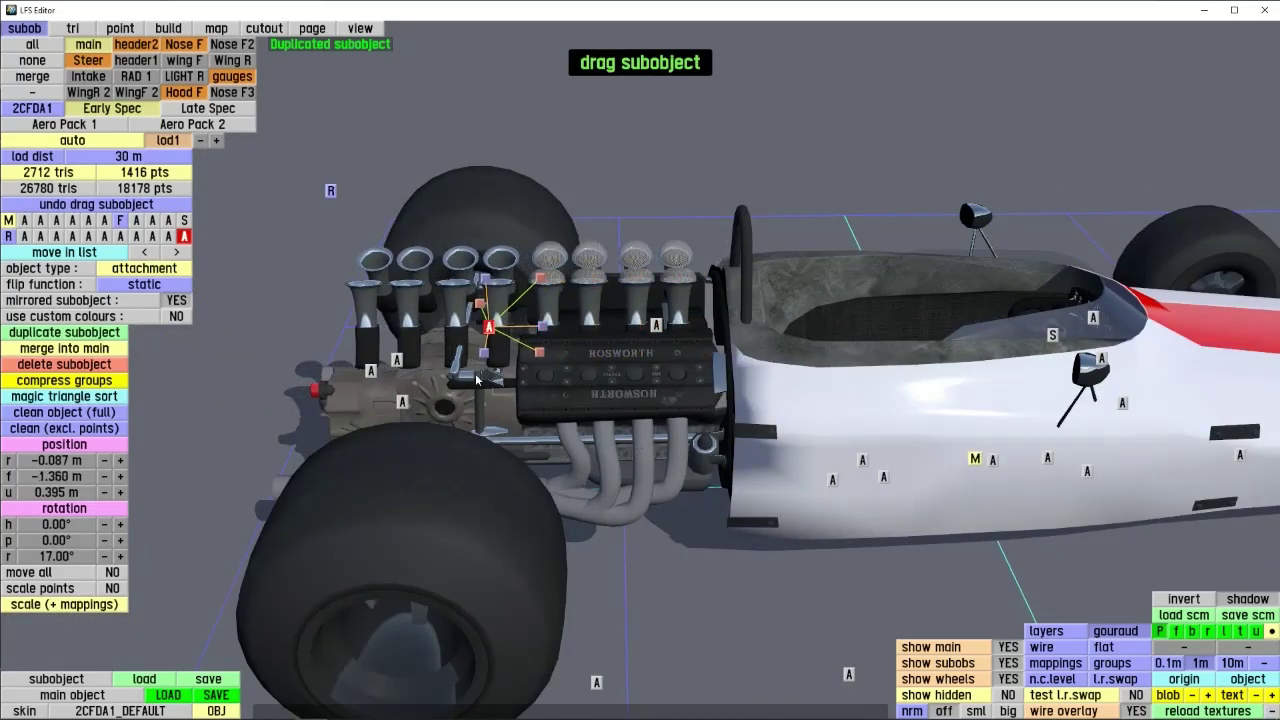
{"action": "right_click_drag", "start_coordinate": [476, 380], "coordinate": [517, 465]}
{"action": "scroll", "coordinate": [456, 442], "scroll_direction": "down", "scroll_amount": 3}
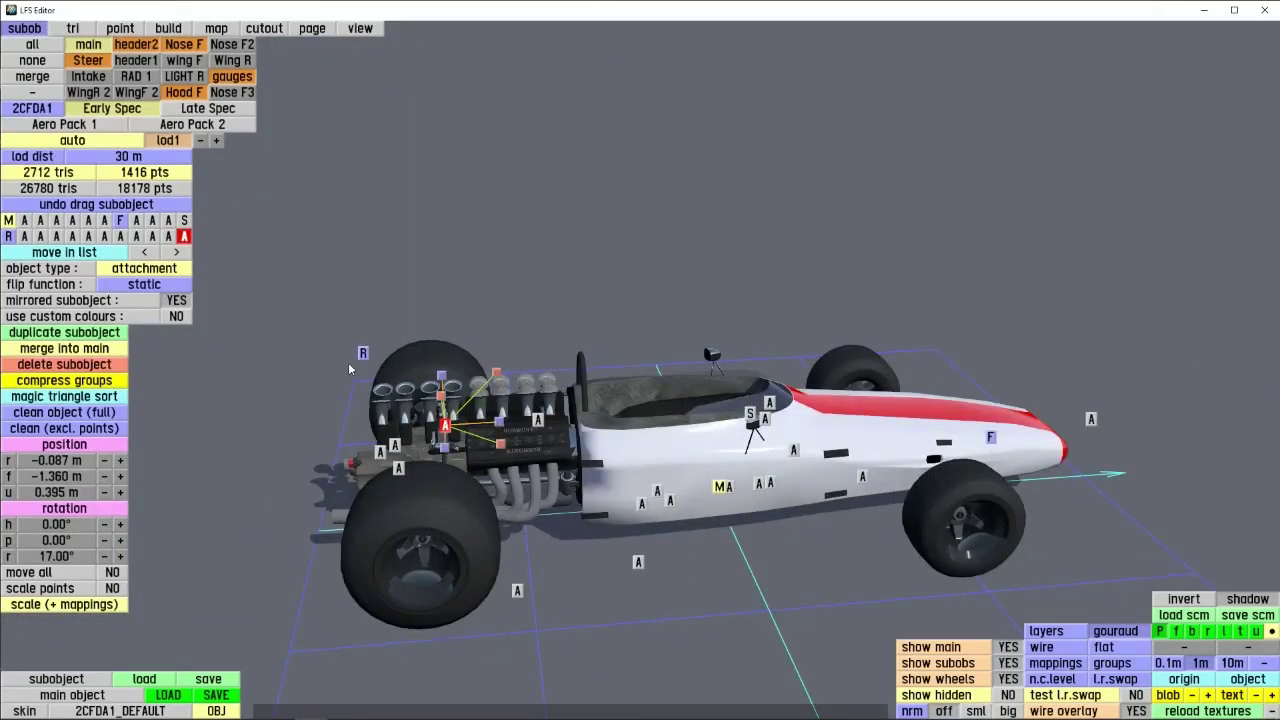
{"action": "right_click_drag", "start_coordinate": [349, 370], "coordinate": [545, 395]}
{"action": "left_click", "coordinate": [110, 368]}
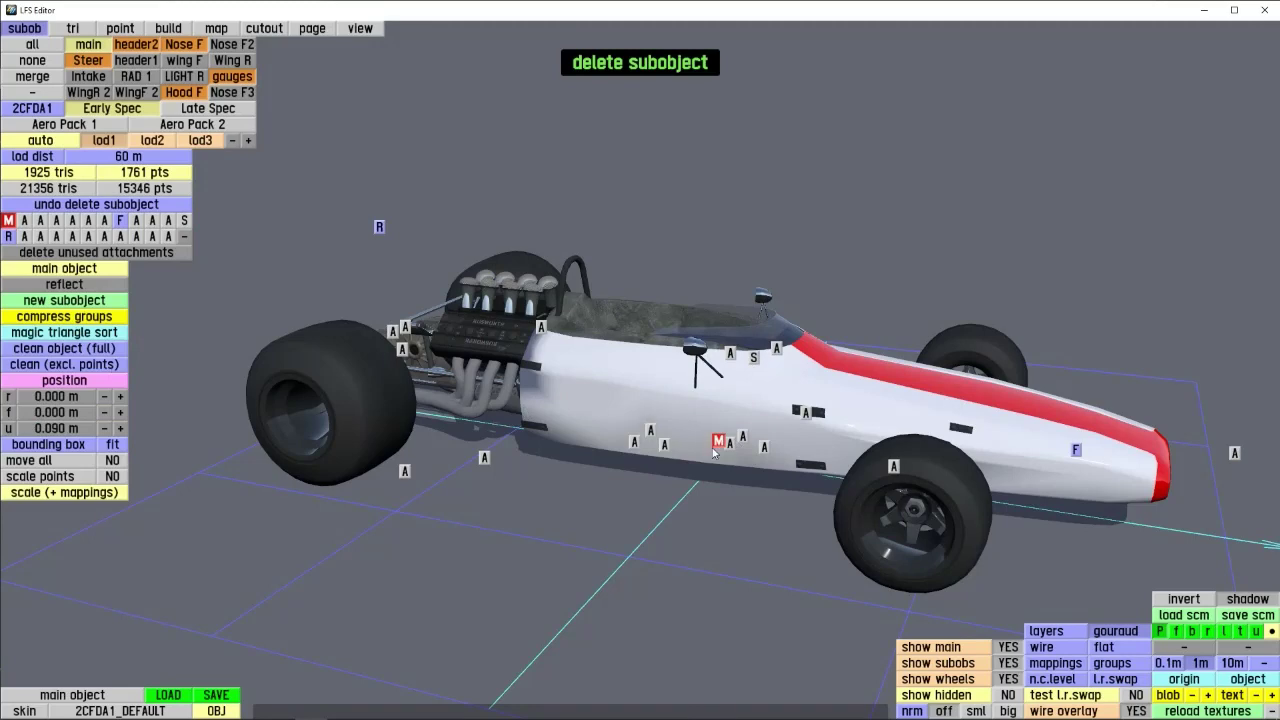
- Create a new subobject at the main object's centre and move it beside the car to about r 1.002 m, f 0.303 m
{"action": "left_click", "coordinate": [91, 308]}
{"action": "scroll", "coordinate": [705, 440], "scroll_direction": "up", "scroll_amount": 5}
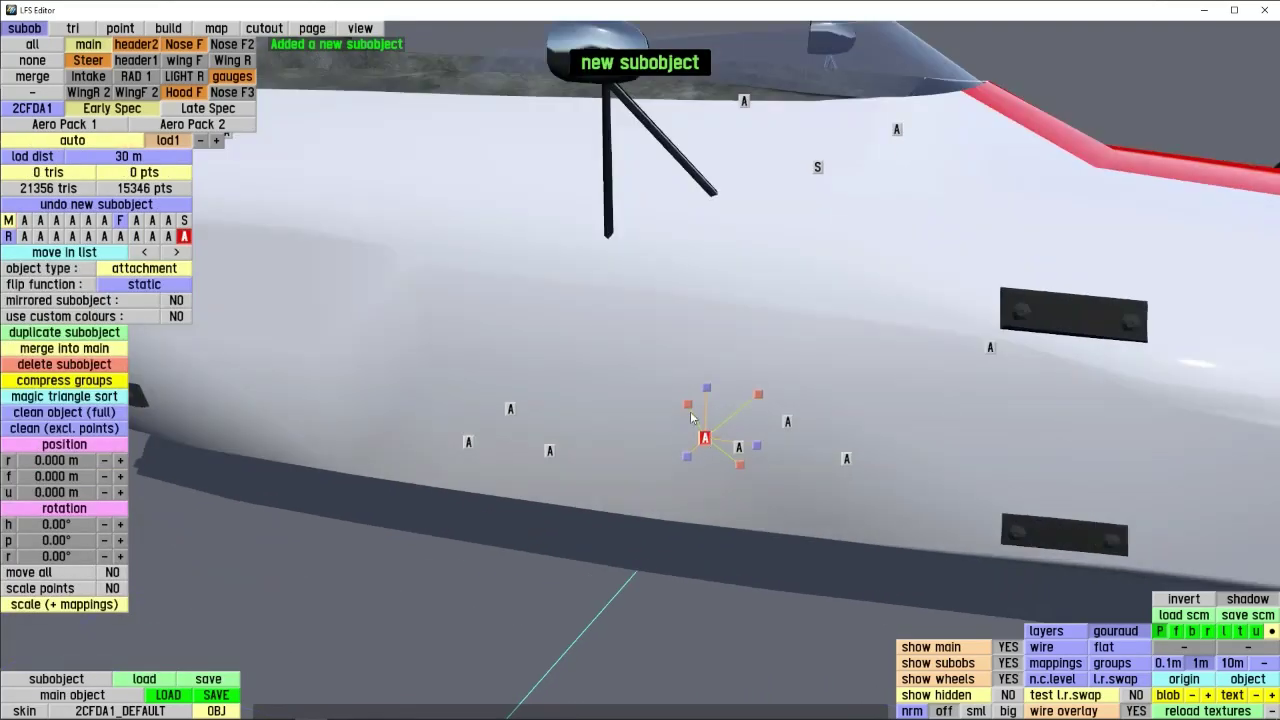
{"action": "scroll", "coordinate": [690, 418], "scroll_direction": "down", "scroll_amount": 6}
{"action": "right_click_drag", "start_coordinate": [690, 418], "coordinate": [776, 437]}
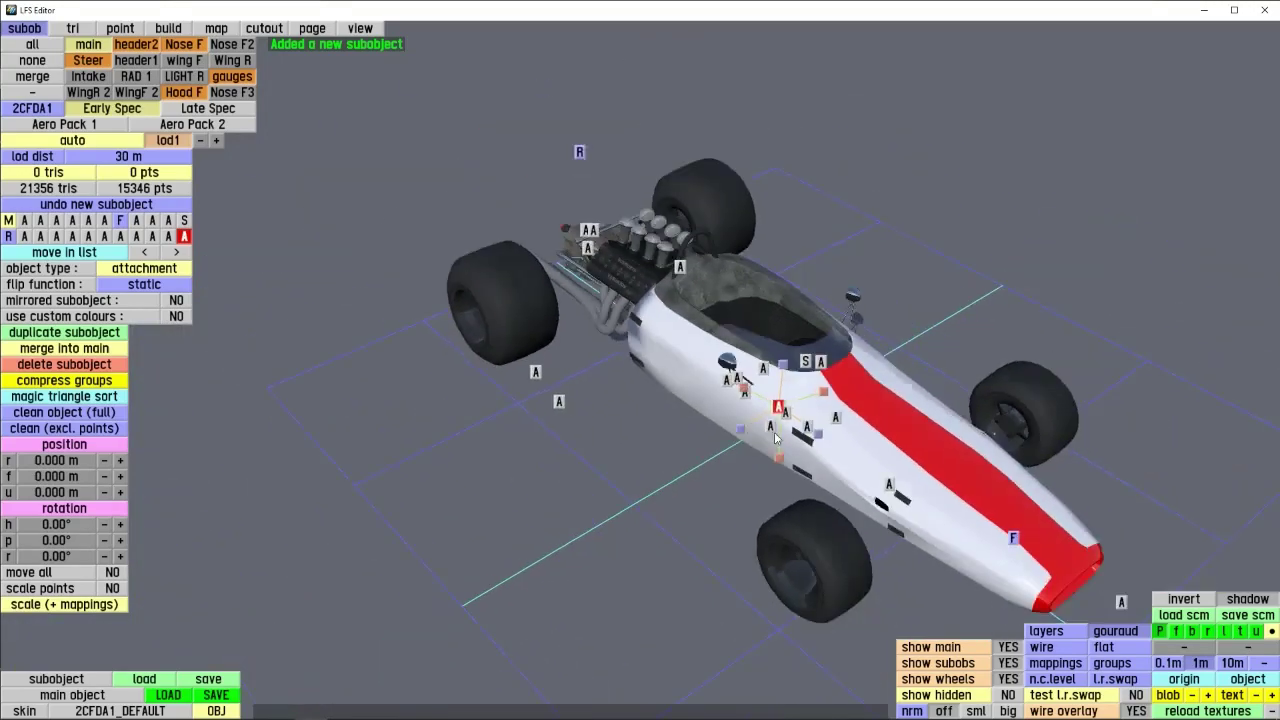
{"action": "left_click_drag", "start_coordinate": [776, 470], "coordinate": [717, 560]}
{"action": "scroll", "coordinate": [717, 560], "scroll_direction": "up", "scroll_amount": 5}
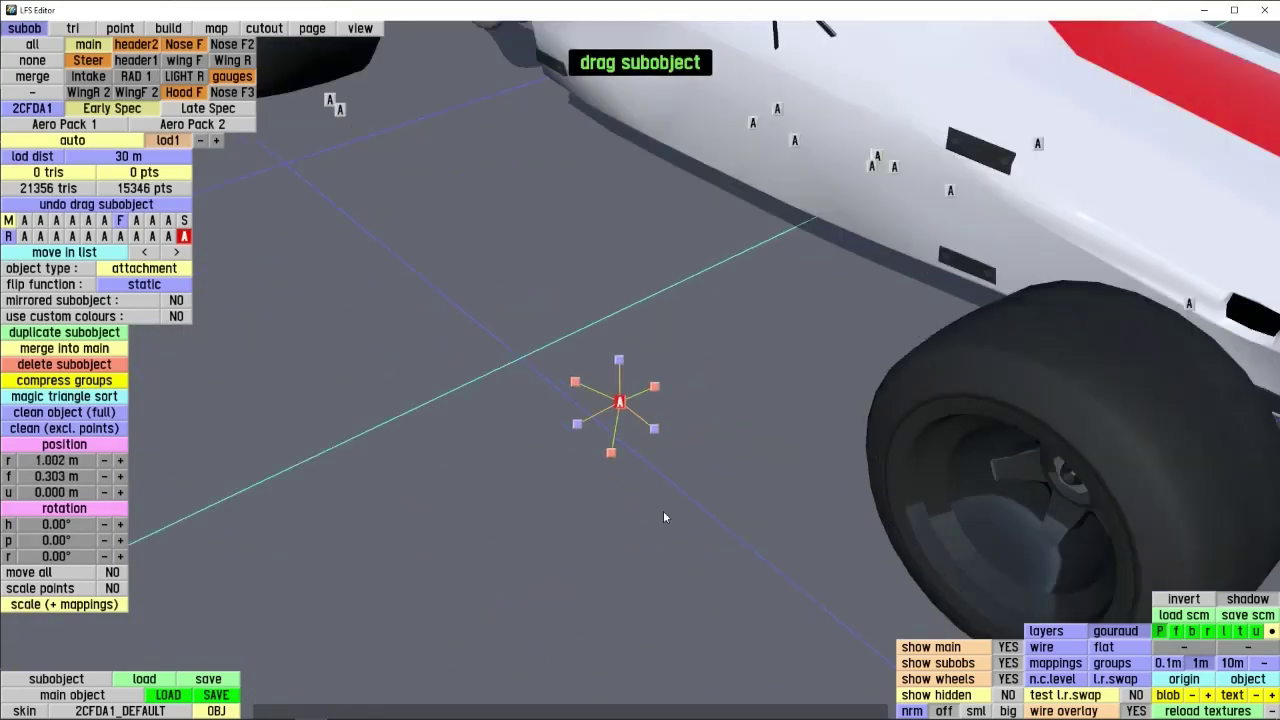
- Move the new subobject beside the car to about r 1.012 m, f 0.311 m, u 0.026 m
{"action": "right_click_drag", "start_coordinate": [577, 505], "coordinate": [622, 370]}
{"action": "mouse_move", "coordinate": [721, 344]}
{"action": "left_mouse_down"}
{"action": "mouse_move", "coordinate": [722, 297]}
{"action": "mouse_move", "coordinate": [721, 338]}
{"action": "left_mouse_up"}
{"action": "mouse_move", "coordinate": [668, 392]}
{"action": "left_mouse_down"}
{"action": "mouse_move", "coordinate": [638, 392]}
{"action": "mouse_move", "coordinate": [656, 392]}
{"action": "left_mouse_up"}
{"action": "right_click_drag", "start_coordinate": [714, 412], "coordinate": [805, 316]}
{"action": "left_click_drag", "start_coordinate": [821, 307], "coordinate": [824, 303]}
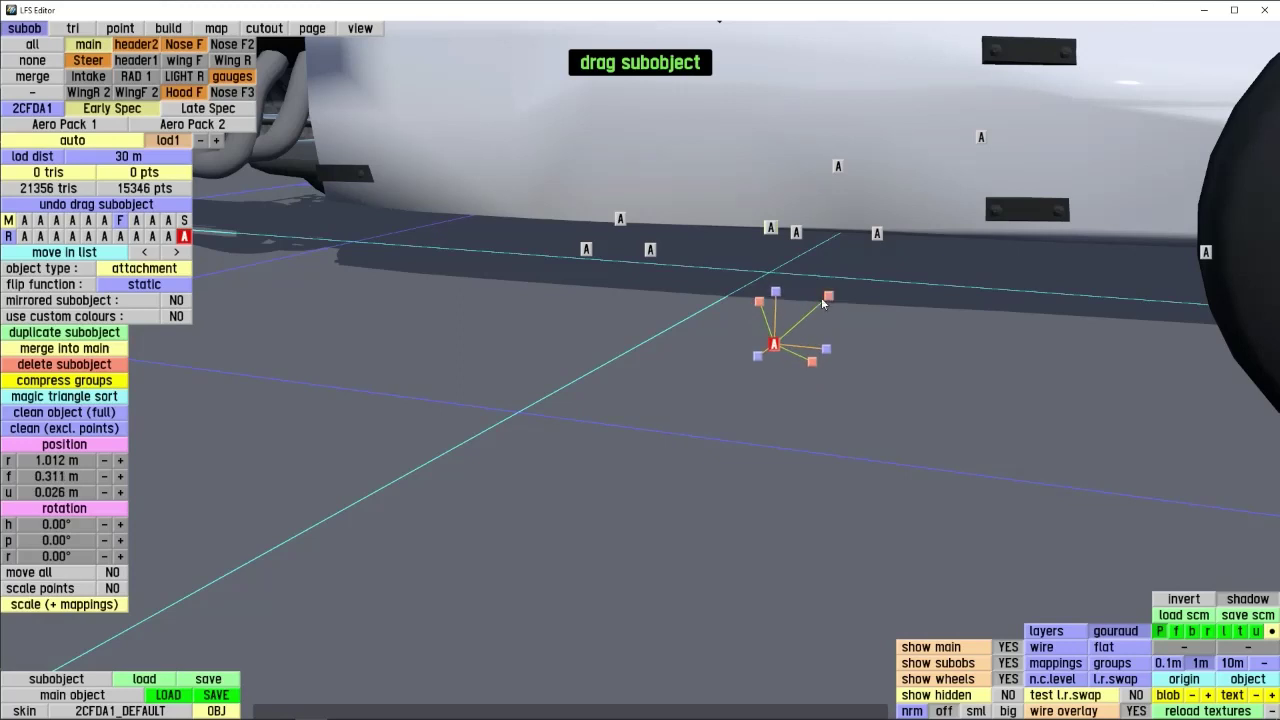
- Move the subobject within the forward-up plane to about f 0.954 m, u 0.356 m, working from different viewing angles
{"action": "right_click_drag", "start_coordinate": [832, 299], "coordinate": [766, 306]}
{"action": "left_click_drag", "start_coordinate": [768, 307], "coordinate": [659, 238]}
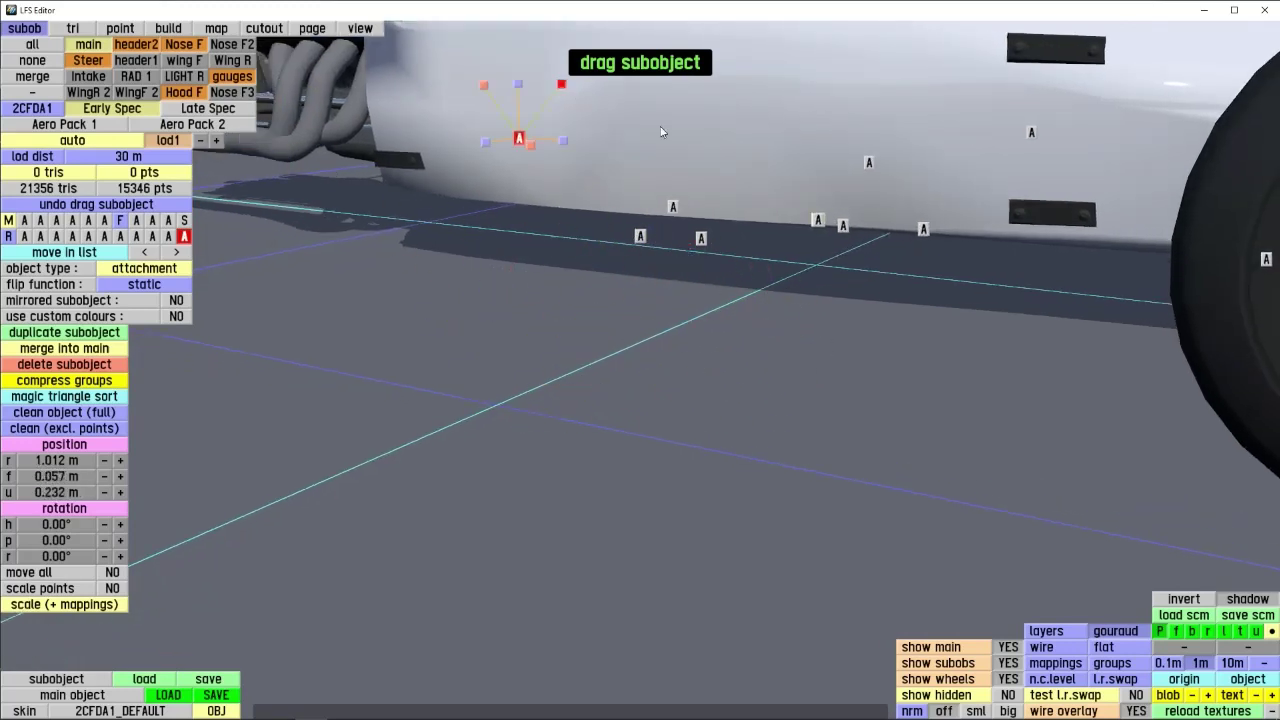
{"action": "left_click_drag", "start_coordinate": [660, 131], "coordinate": [442, 150]}
{"action": "right_click_drag", "start_coordinate": [392, 338], "coordinate": [780, 349]}
{"action": "left_click_drag", "start_coordinate": [781, 161], "coordinate": [900, 328]}
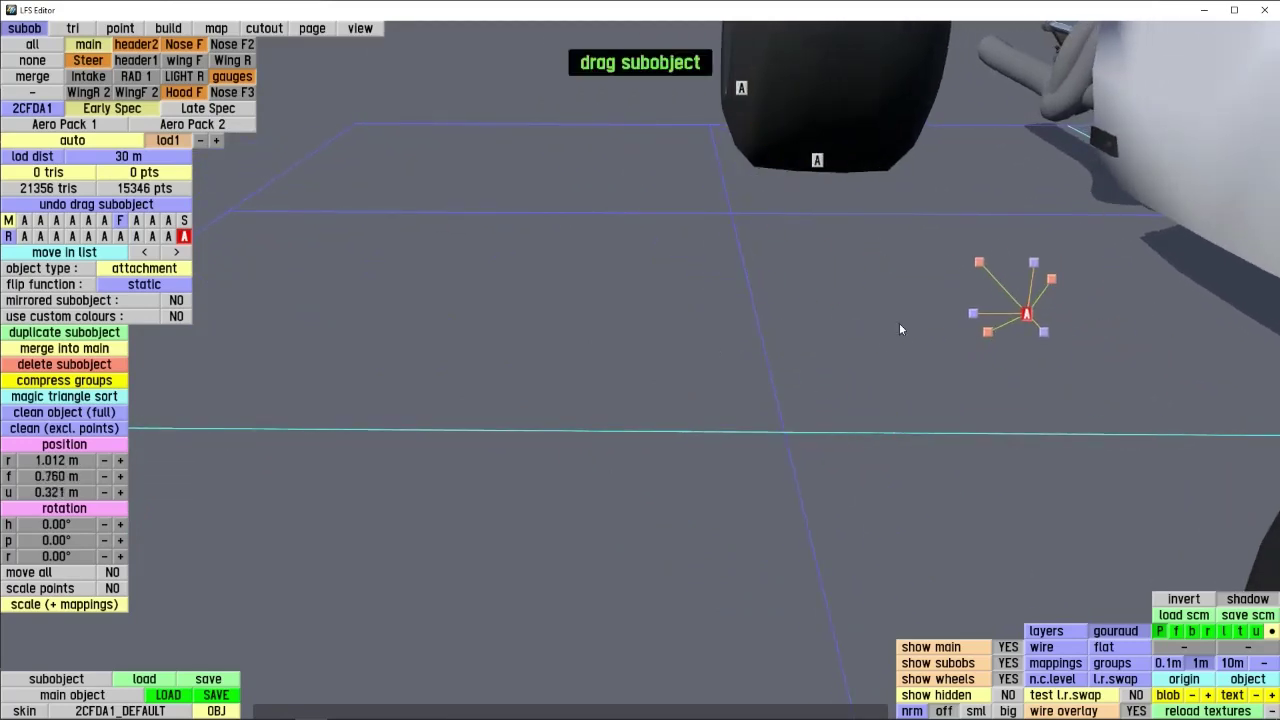
{"action": "right_click_drag", "start_coordinate": [900, 328], "coordinate": [872, 344]}
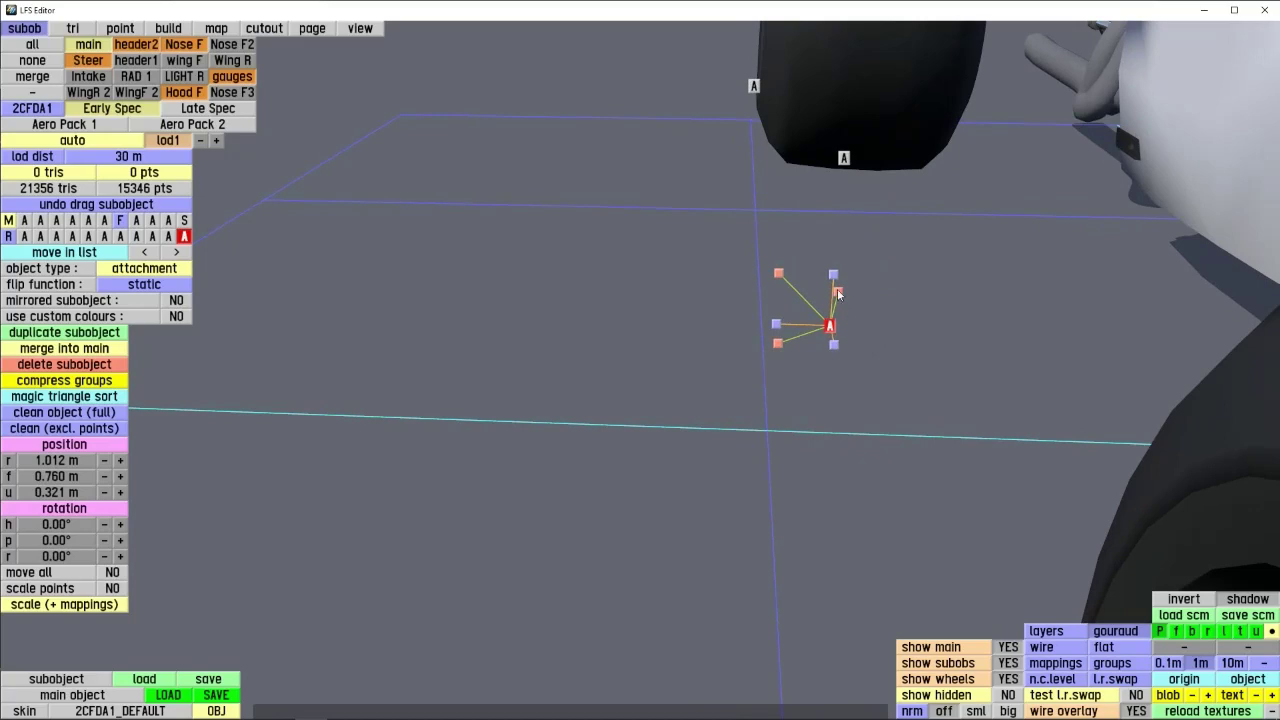
{"action": "left_click_drag", "start_coordinate": [838, 293], "coordinate": [1003, 362]}
{"action": "right_click_drag", "start_coordinate": [905, 465], "coordinate": [802, 399]}
{"action": "scroll", "coordinate": [724, 474], "scroll_direction": "up", "scroll_amount": 3}
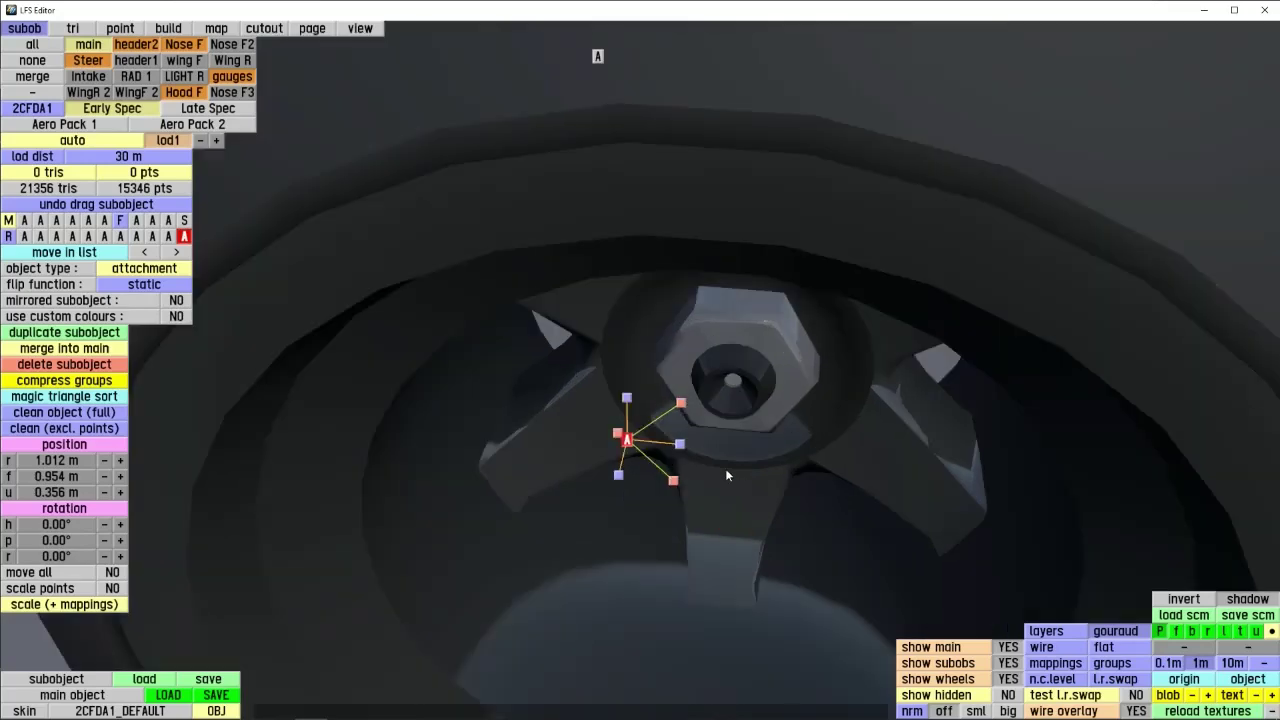
- Switch to the right side view and move the subobject to about f 0.694 m, u 0.348 m
{"action": "left_click_drag", "start_coordinate": [679, 447], "coordinate": [876, 464]}
{"action": "left_click_drag", "start_coordinate": [740, 413], "coordinate": [742, 397]}
{"action": "key", "text": "r"}
{"action": "right_click_drag", "start_coordinate": [690, 484], "coordinate": [332, 480]}
{"action": "scroll", "coordinate": [840, 404], "scroll_direction": "up", "scroll_amount": 4}
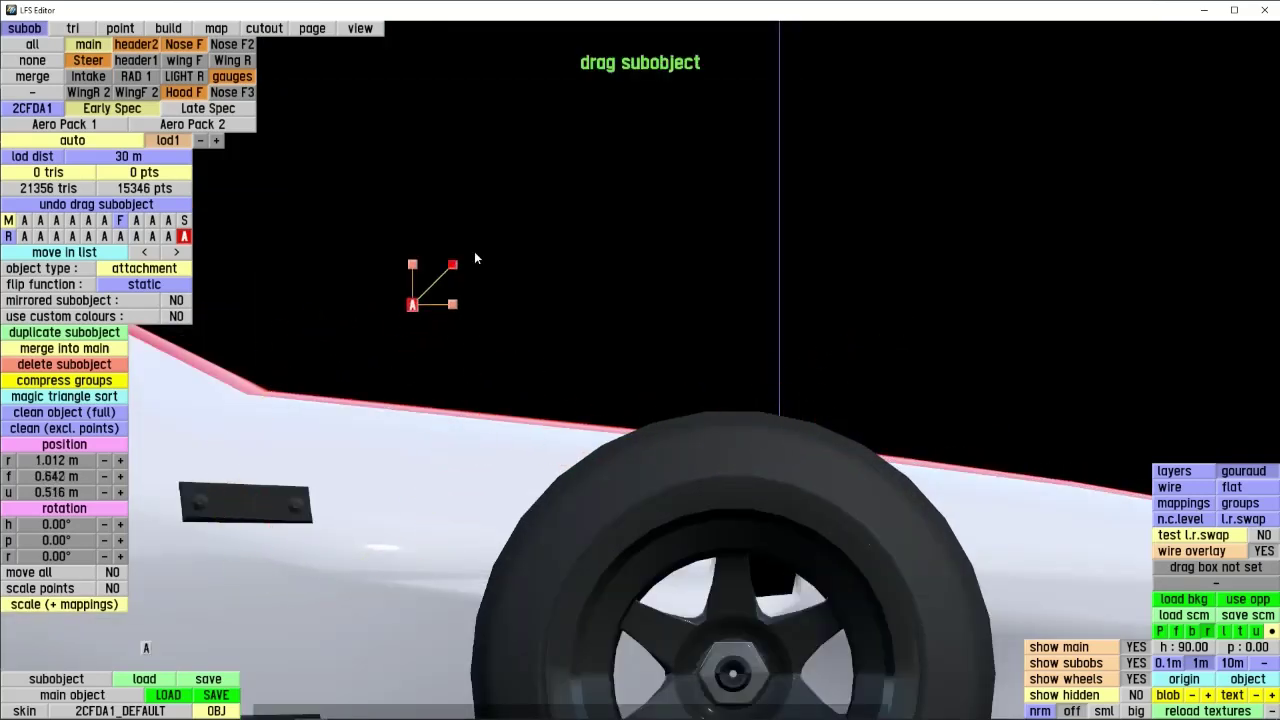
{"action": "left_click_drag", "start_coordinate": [478, 426], "coordinate": [606, 531]}
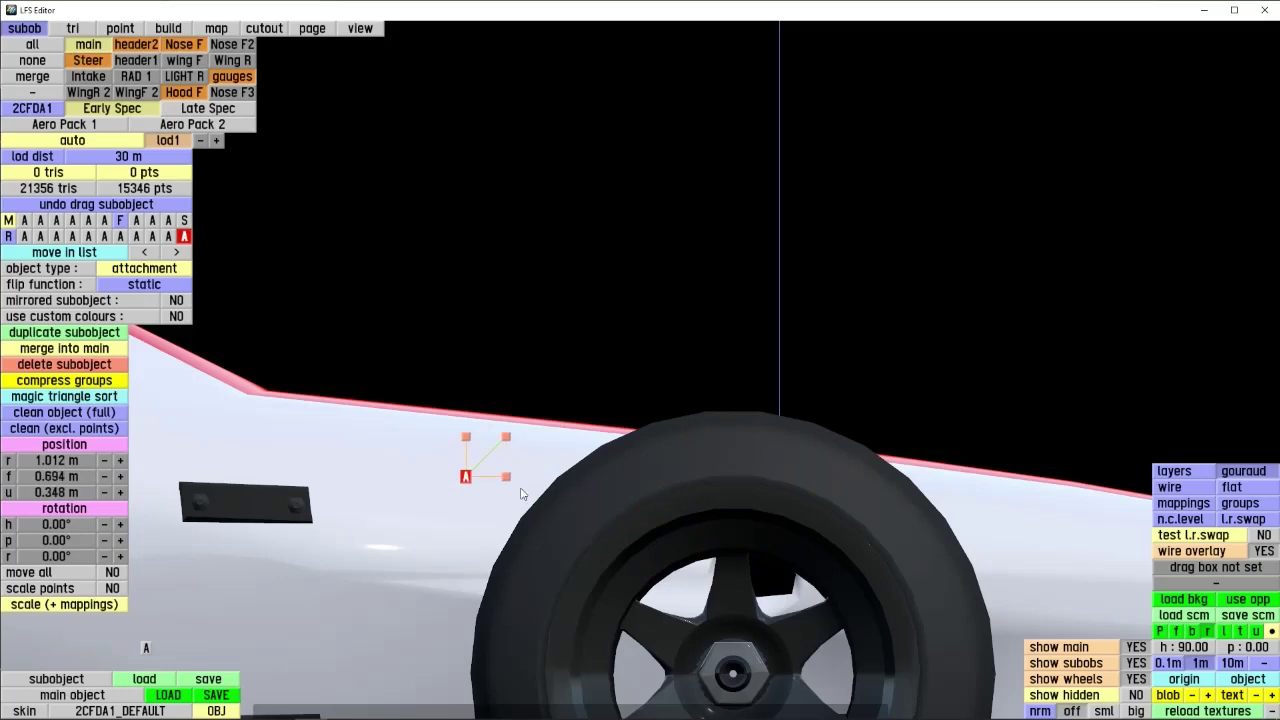
- Return to the perspective view and shift the subobject sideways to about r 1.018 m
{"action": "key", "text": "p"}
{"action": "scroll", "coordinate": [600, 511], "scroll_direction": "down", "scroll_amount": 6}
{"action": "right_click_drag", "start_coordinate": [820, 500], "coordinate": [577, 373]}
{"action": "scroll", "coordinate": [644, 440], "scroll_direction": "up", "scroll_amount": 3}
{"action": "mouse_move", "coordinate": [556, 364]}
{"action": "left_mouse_down"}
{"action": "mouse_move", "coordinate": [577, 346]}
{"action": "mouse_move", "coordinate": [546, 364]}
{"action": "left_mouse_up"}
{"action": "right_click_drag", "start_coordinate": [670, 394], "coordinate": [643, 375]}
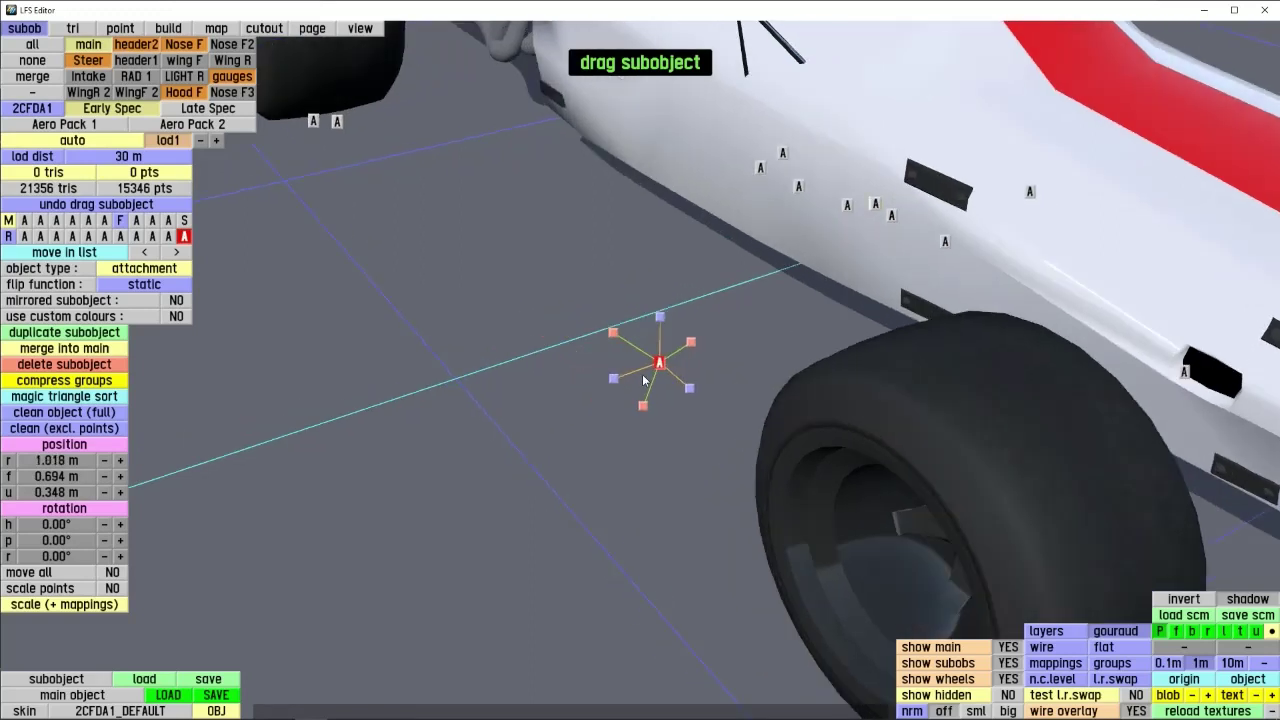
- Move the subobject with its different axis and plane handles to about r 0.991 m, f 0.689 m, u 0.349 m
{"action": "left_click_drag", "start_coordinate": [615, 380], "coordinate": [781, 318]}
{"action": "left_click_drag", "start_coordinate": [428, 421], "coordinate": [646, 376]}
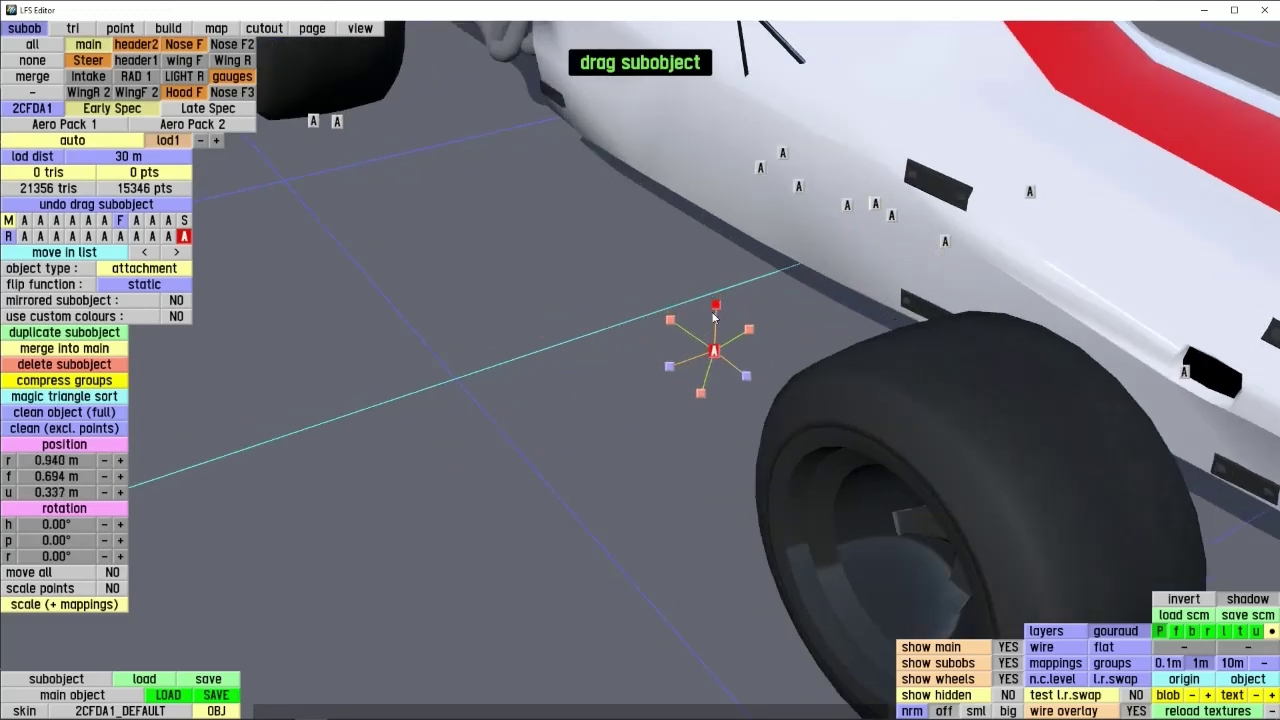
{"action": "left_click_drag", "start_coordinate": [714, 317], "coordinate": [642, 335]}
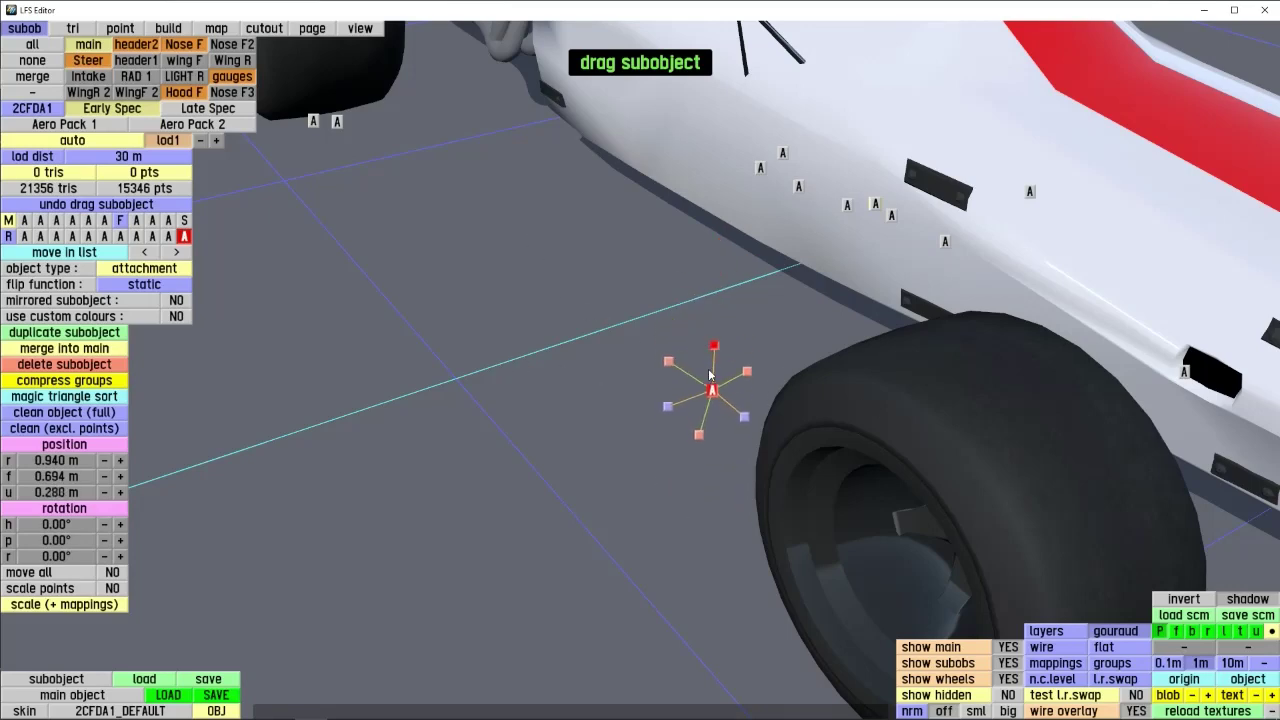
{"action": "left_click_drag", "start_coordinate": [710, 375], "coordinate": [696, 312]}
{"action": "left_click_drag", "start_coordinate": [752, 368], "coordinate": [627, 330]}
- Switch to the front view and move the subobject outward and up to about r 1.175 m, u 0.434 m
{"action": "middle_click_drag", "start_coordinate": [659, 392], "coordinate": [611, 419]}
{"action": "mouse_move", "coordinate": [699, 433]}
{"action": "middle_mouse_down"}
{"action": "mouse_move", "coordinate": [638, 451]}
{"action": "mouse_move", "coordinate": [686, 460]}
{"action": "mouse_move", "coordinate": [780, 423]}
{"action": "middle_mouse_up"}
{"action": "key", "text": "r"}
{"action": "key", "text": "f"}
{"action": "middle_click_drag", "start_coordinate": [480, 430], "coordinate": [737, 467]}
{"action": "scroll", "coordinate": [737, 467], "scroll_direction": "down", "scroll_amount": 3}
{"action": "scroll", "coordinate": [736, 471], "scroll_direction": "up", "scroll_amount": 3}
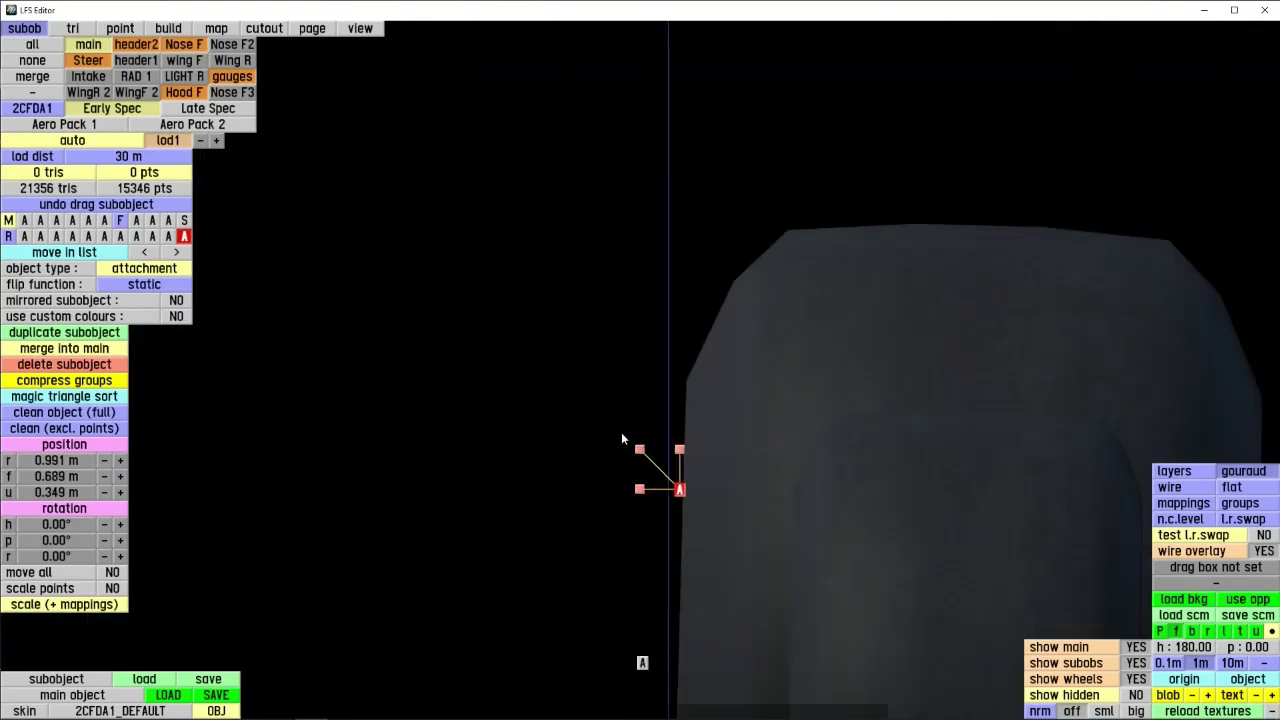
{"action": "left_click_drag", "start_coordinate": [624, 436], "coordinate": [638, 444]}
{"action": "middle_click_drag", "start_coordinate": [820, 477], "coordinate": [506, 440]}
{"action": "scroll", "coordinate": [605, 457], "scroll_direction": "down", "scroll_amount": 6}
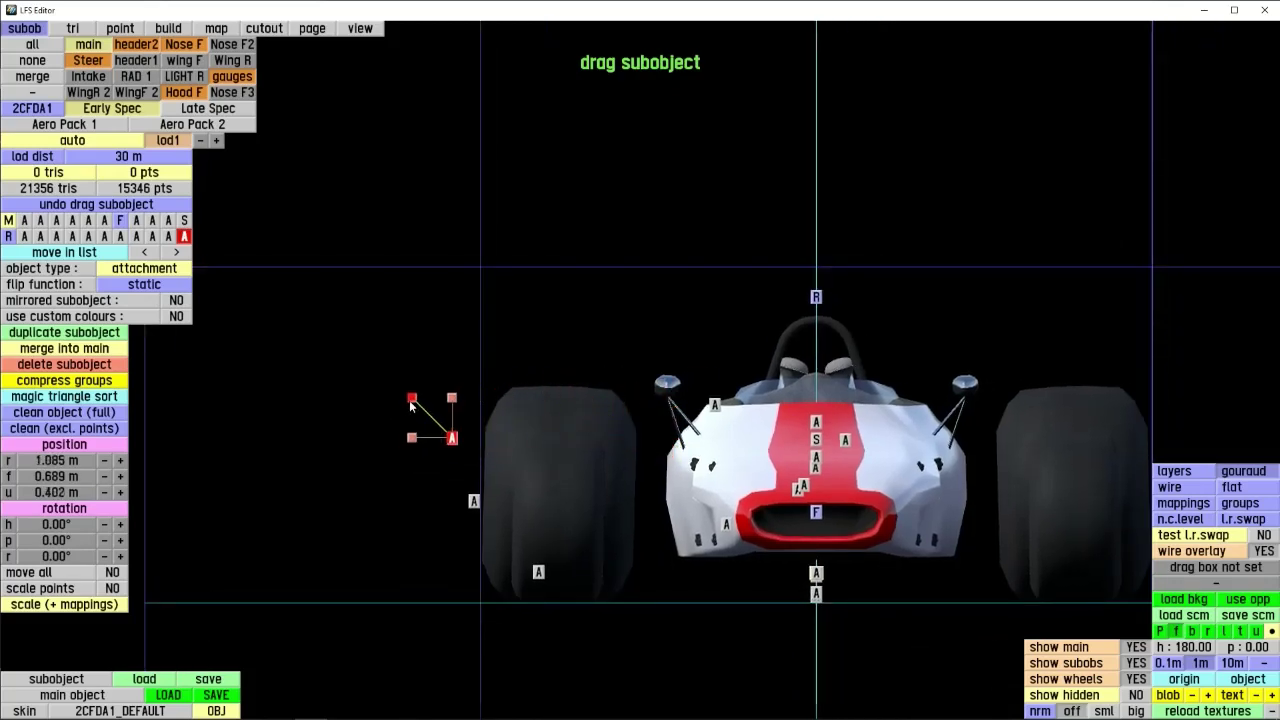
- Return to the perspective view and move the subobject in the forward-up plane to about f 0.692 m, u 0.453 m
{"action": "key", "text": "p"}
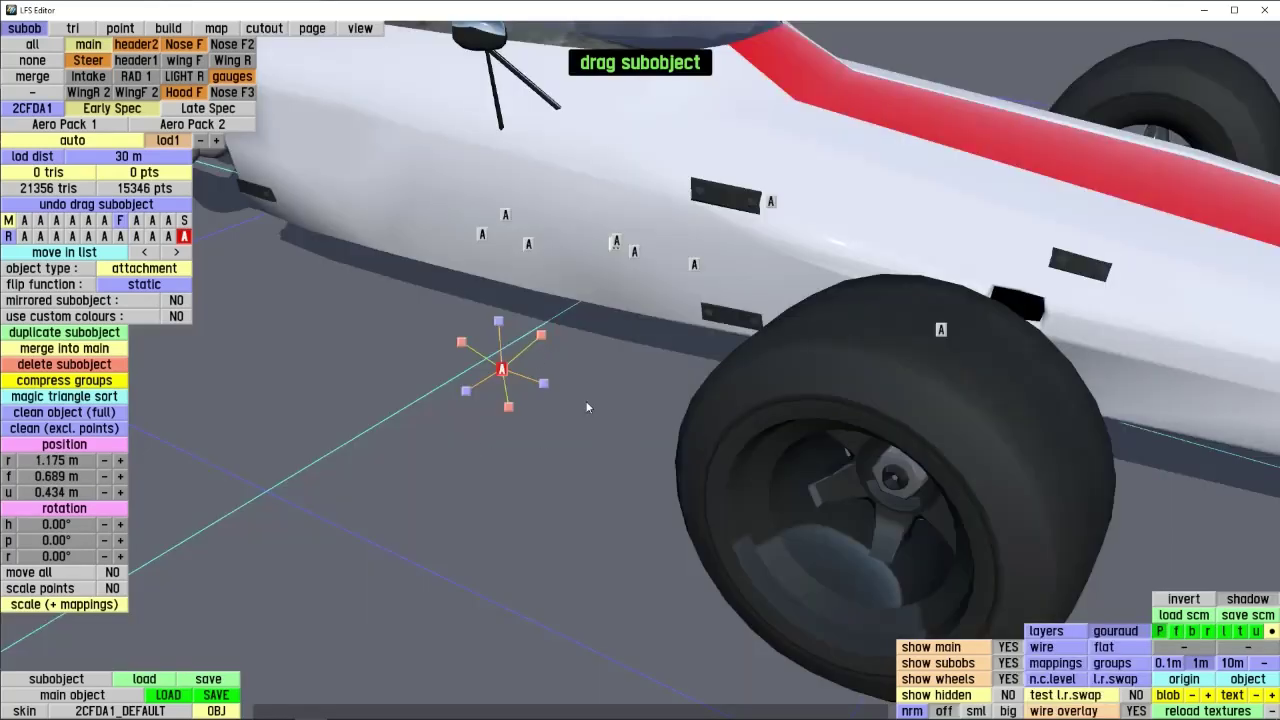
{"action": "middle_click_drag", "start_coordinate": [586, 404], "coordinate": [710, 360]}
{"action": "left_click_drag", "start_coordinate": [687, 295], "coordinate": [689, 279]}
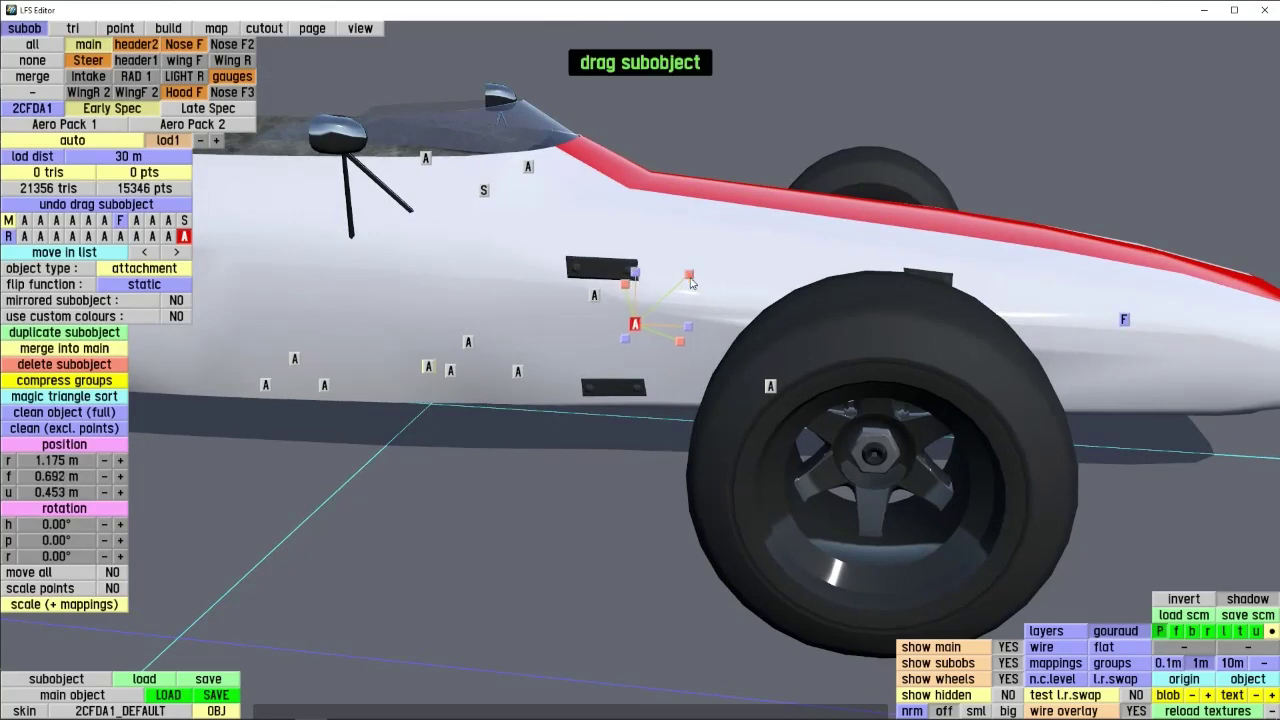
{"action": "middle_click_drag", "start_coordinate": [691, 279], "coordinate": [722, 418]}
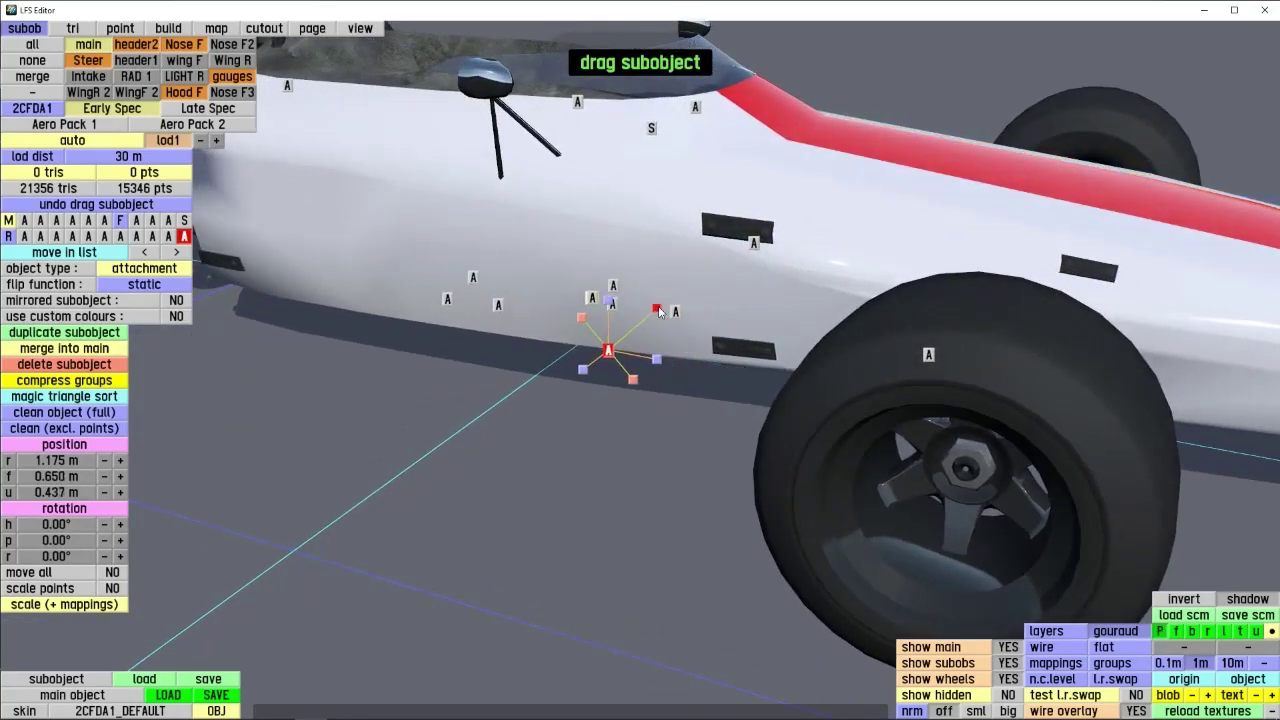
- Move the subobject rearward and inward to about r 0.781 m, f -0.372 m, u 0.045 m
{"action": "left_click_drag", "start_coordinate": [658, 311], "coordinate": [230, 506]}
{"action": "middle_click_drag", "start_coordinate": [415, 521], "coordinate": [560, 460]}
{"action": "left_click_drag", "start_coordinate": [475, 411], "coordinate": [662, 302]}
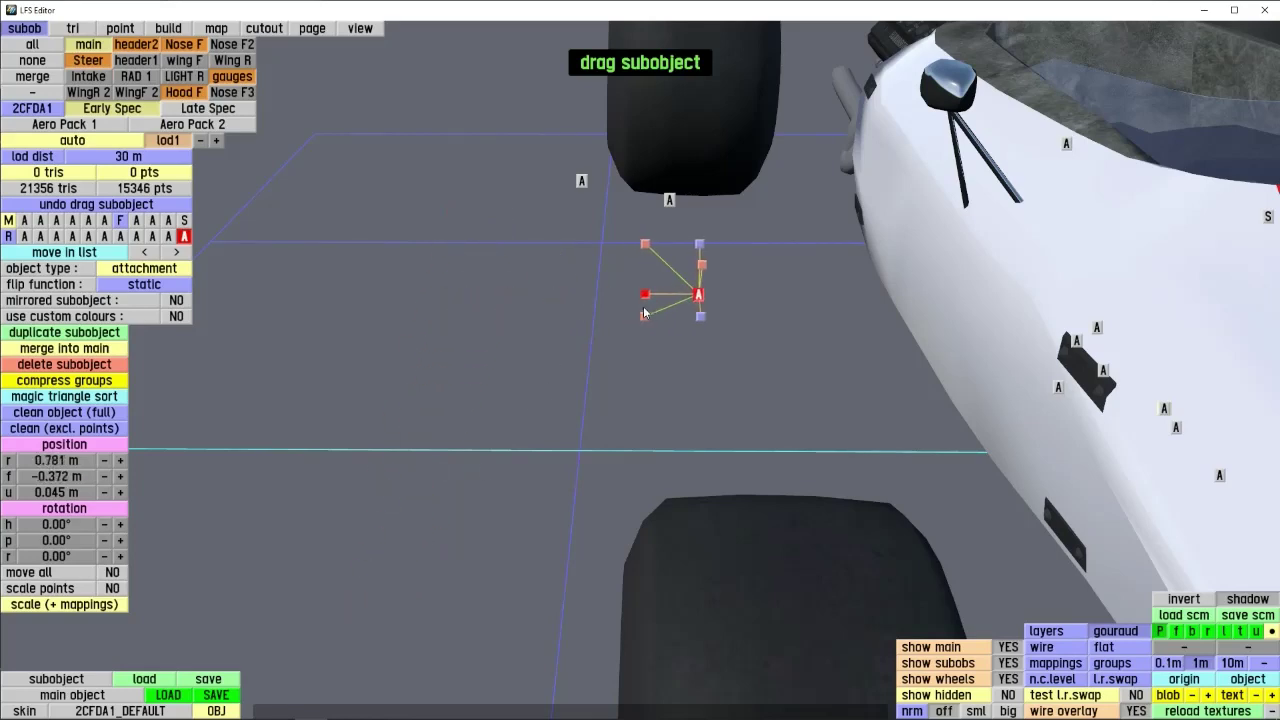
- From a side angle, move the subobject in the forward-up plane to about f -0.247 m, u -0.060 m
{"action": "middle_click_drag", "start_coordinate": [730, 460], "coordinate": [640, 321]}
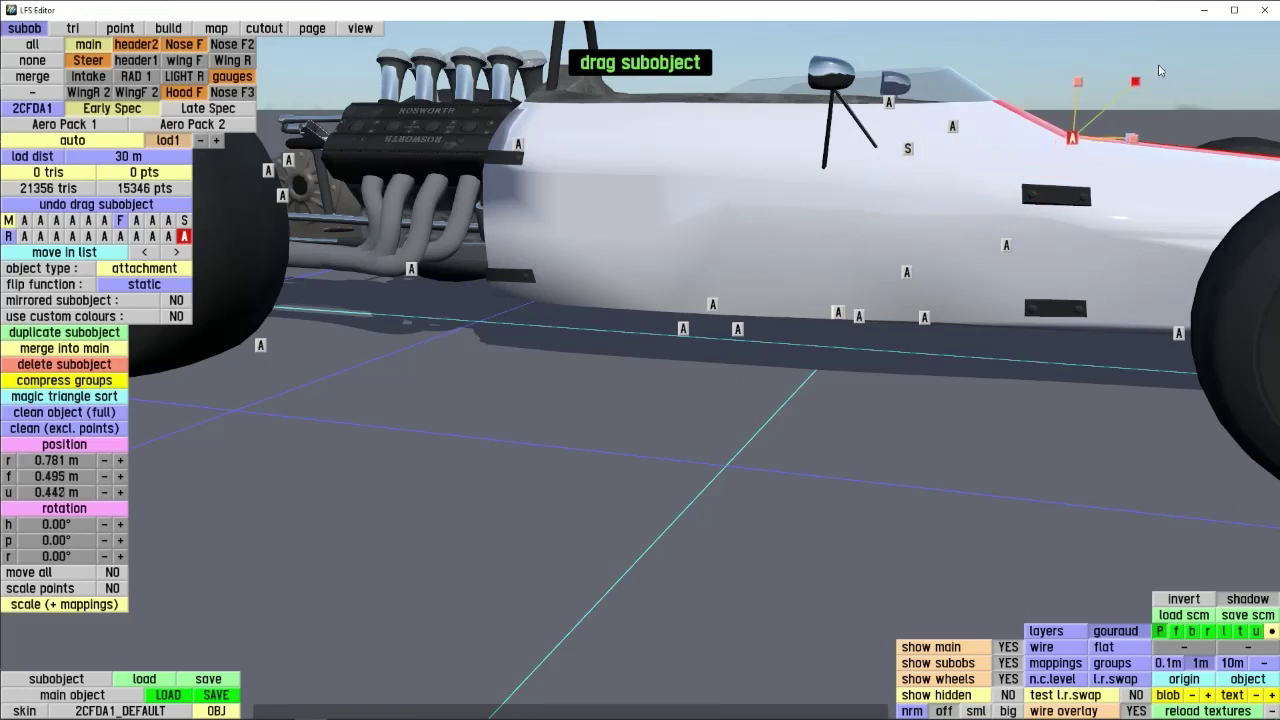
{"action": "left_click_drag", "start_coordinate": [1159, 70], "coordinate": [1157, 70]}
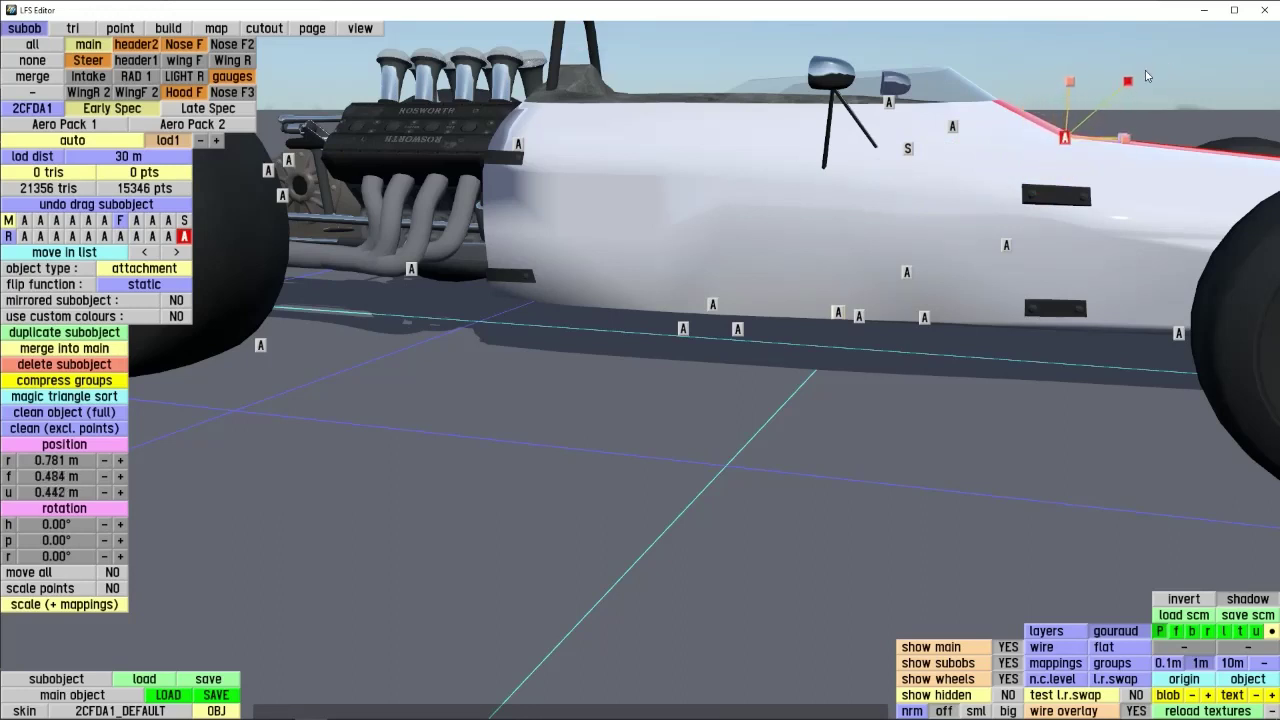
{"action": "left_click_drag", "start_coordinate": [905, 277], "coordinate": [404, 546]}
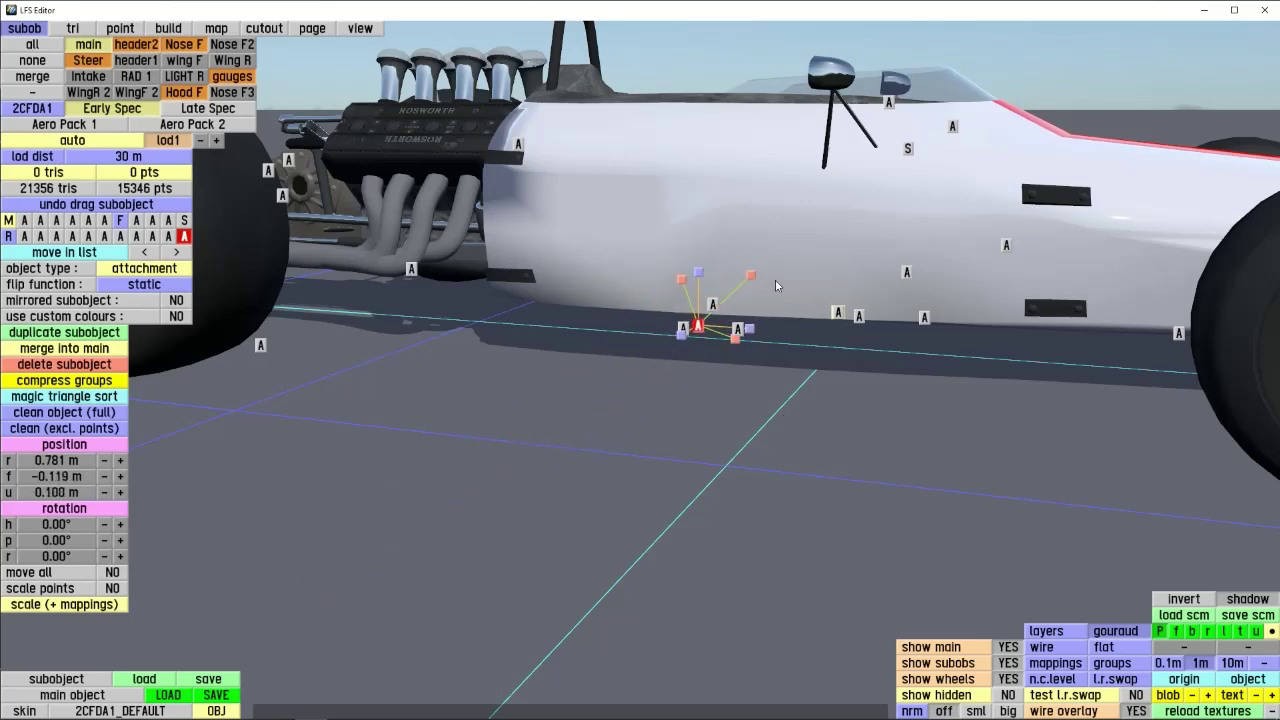
{"action": "left_click_drag", "start_coordinate": [751, 274], "coordinate": [686, 358]}
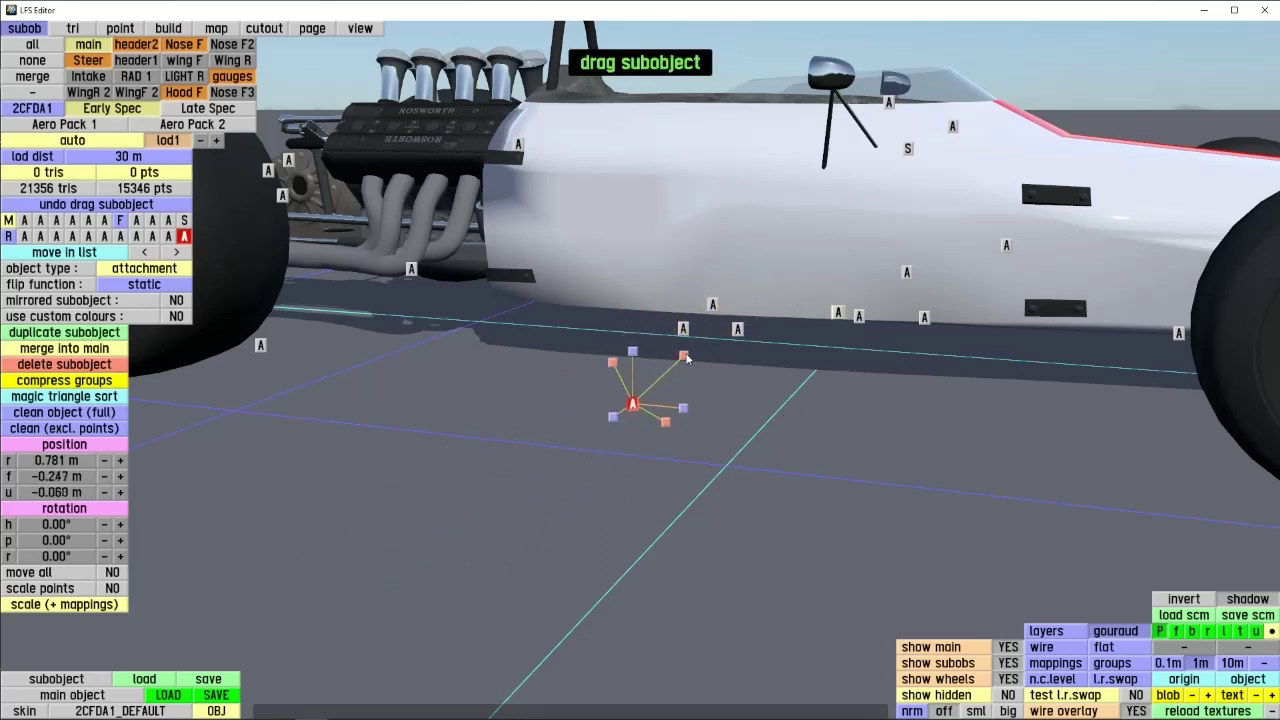
- Move the subobject in the forward-up plane from a steeper angle to about f -0.059 m, u 0.195 m
{"action": "right_click_drag", "start_coordinate": [562, 472], "coordinate": [960, 497]}
{"action": "left_click_drag", "start_coordinate": [790, 424], "coordinate": [865, 446]}
{"action": "right_click_drag", "start_coordinate": [865, 446], "coordinate": [715, 430]}
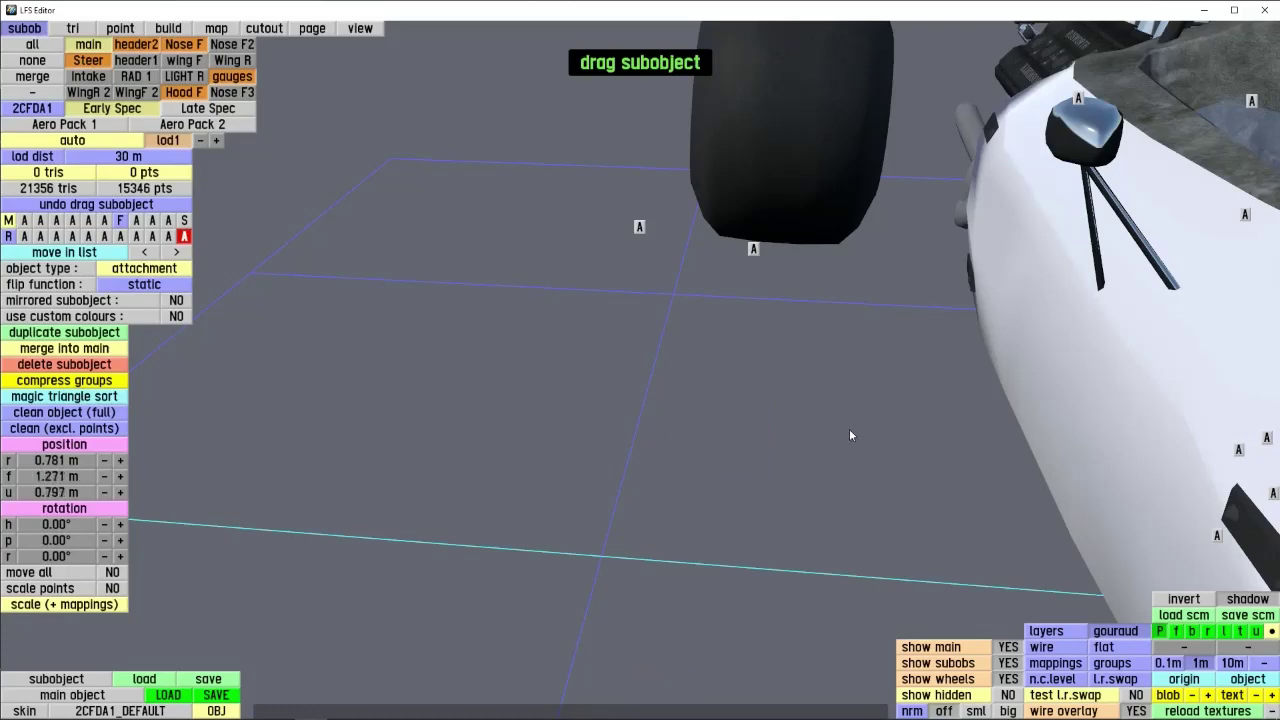
{"action": "right_click_drag", "start_coordinate": [783, 459], "coordinate": [945, 313]}
{"action": "left_click_drag", "start_coordinate": [945, 313], "coordinate": [863, 336]}
- Bring the whole car into view and select its main object
{"action": "right_click_drag", "start_coordinate": [670, 410], "coordinate": [441, 403]}
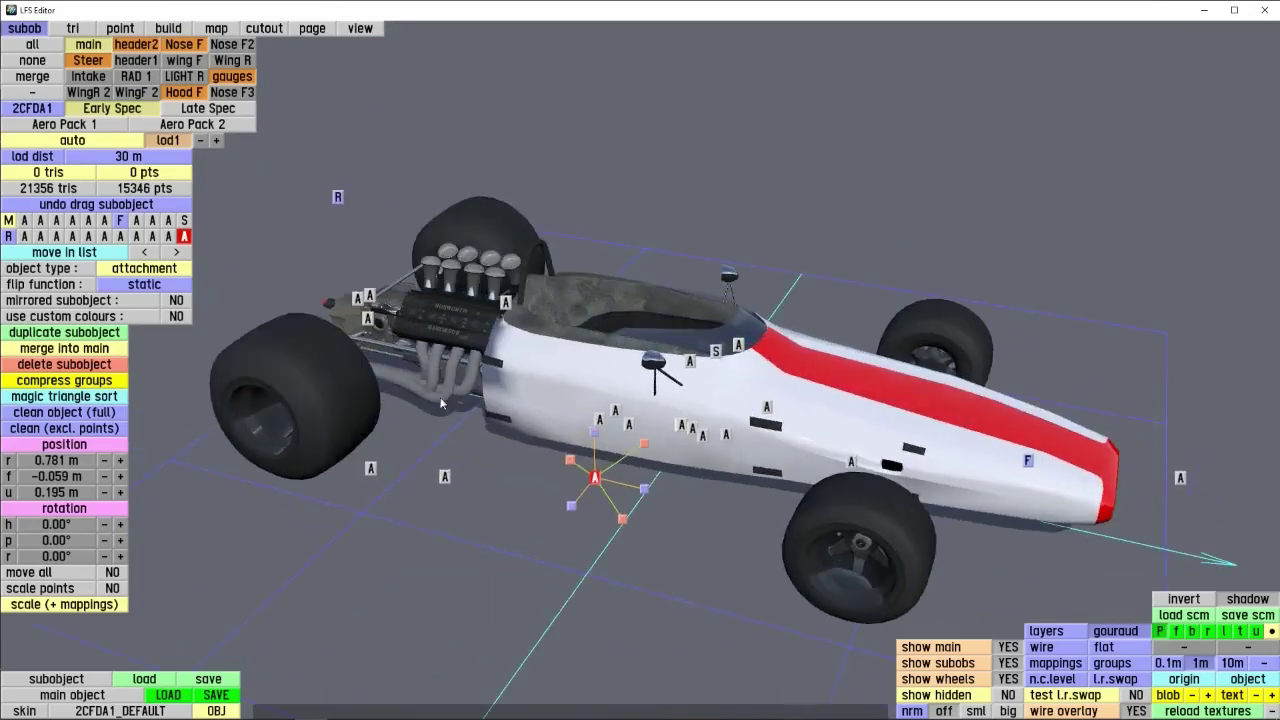
{"action": "right_click_drag", "start_coordinate": [628, 431], "coordinate": [622, 419]}
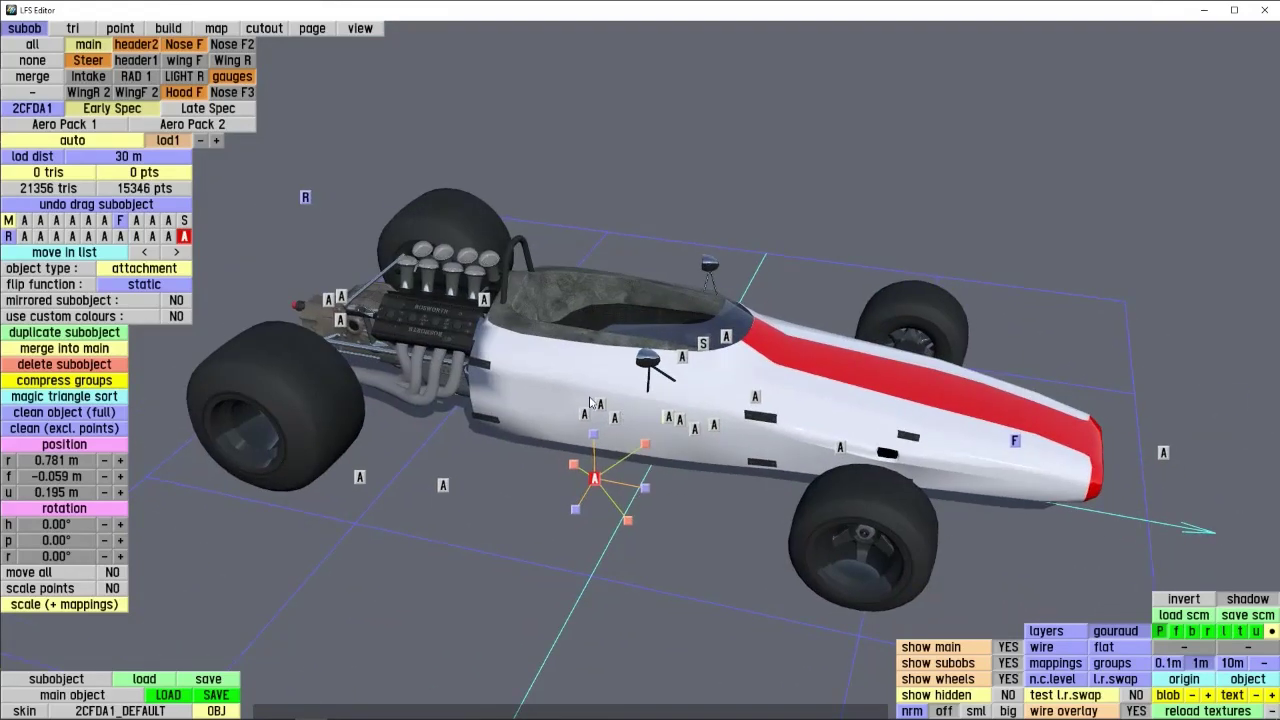
{"action": "right_click_drag", "start_coordinate": [728, 458], "coordinate": [679, 511]}
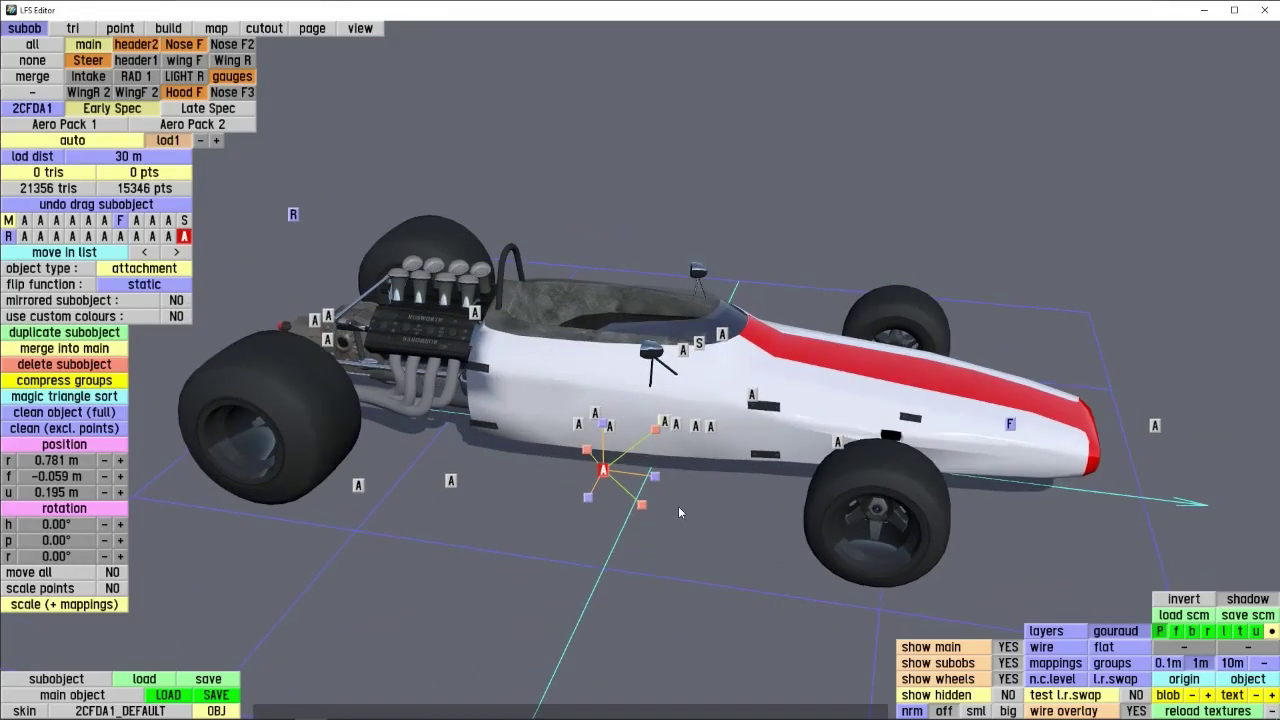
{"action": "left_click", "coordinate": [662, 422]}
{"action": "left_click", "coordinate": [660, 424]}
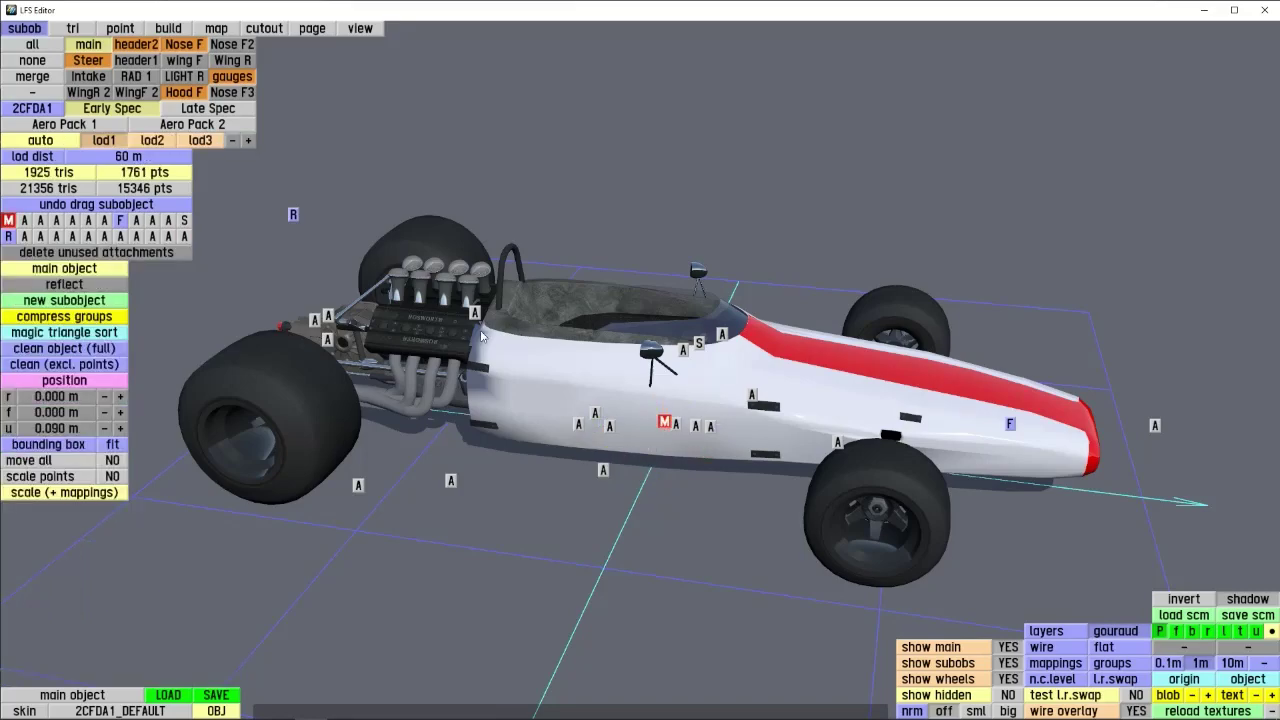
- Switch to triangle mode and box-select the triangles at the front of the car's nose
{"action": "left_click", "coordinate": [74, 30]}
{"action": "middle_click_drag", "start_coordinate": [1077, 478], "coordinate": [863, 486]}
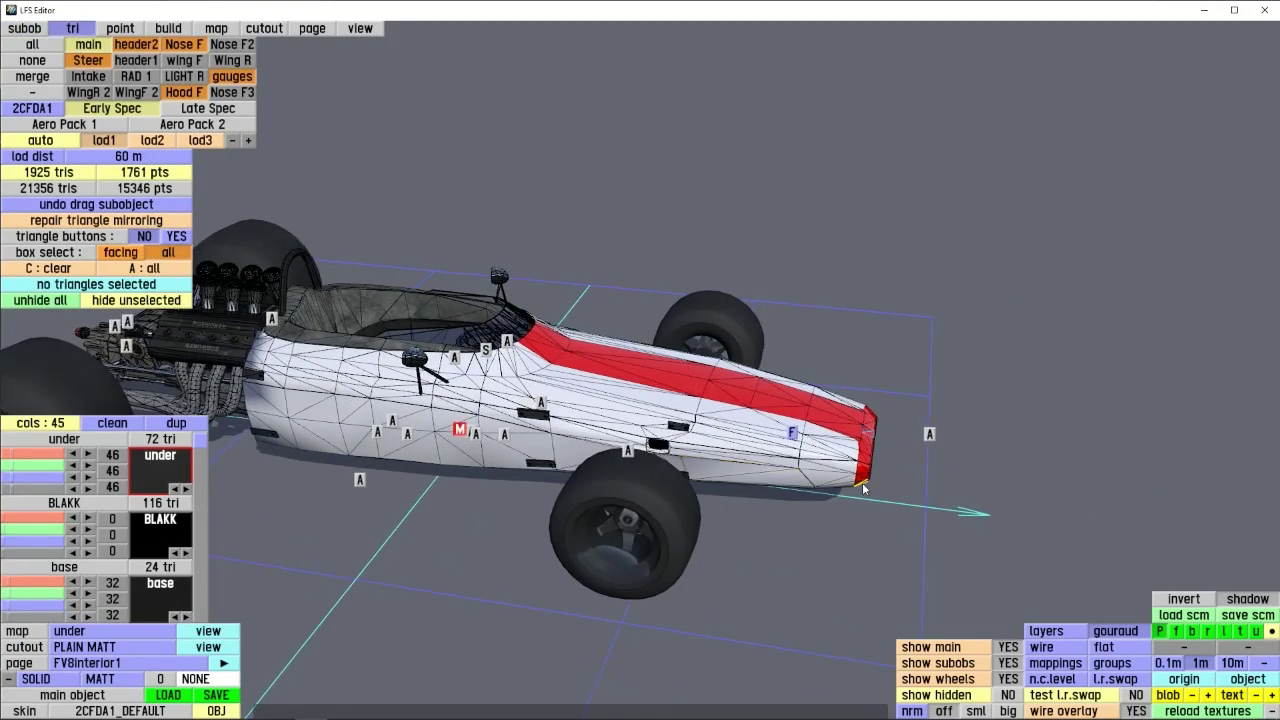
{"action": "scroll", "coordinate": [863, 486], "scroll_direction": "up", "scroll_amount": 4}
{"action": "left_click_drag", "start_coordinate": [930, 322], "coordinate": [825, 532], "text": "ctrl"}
{"action": "right_click_drag", "start_coordinate": [825, 532], "coordinate": [781, 503]}
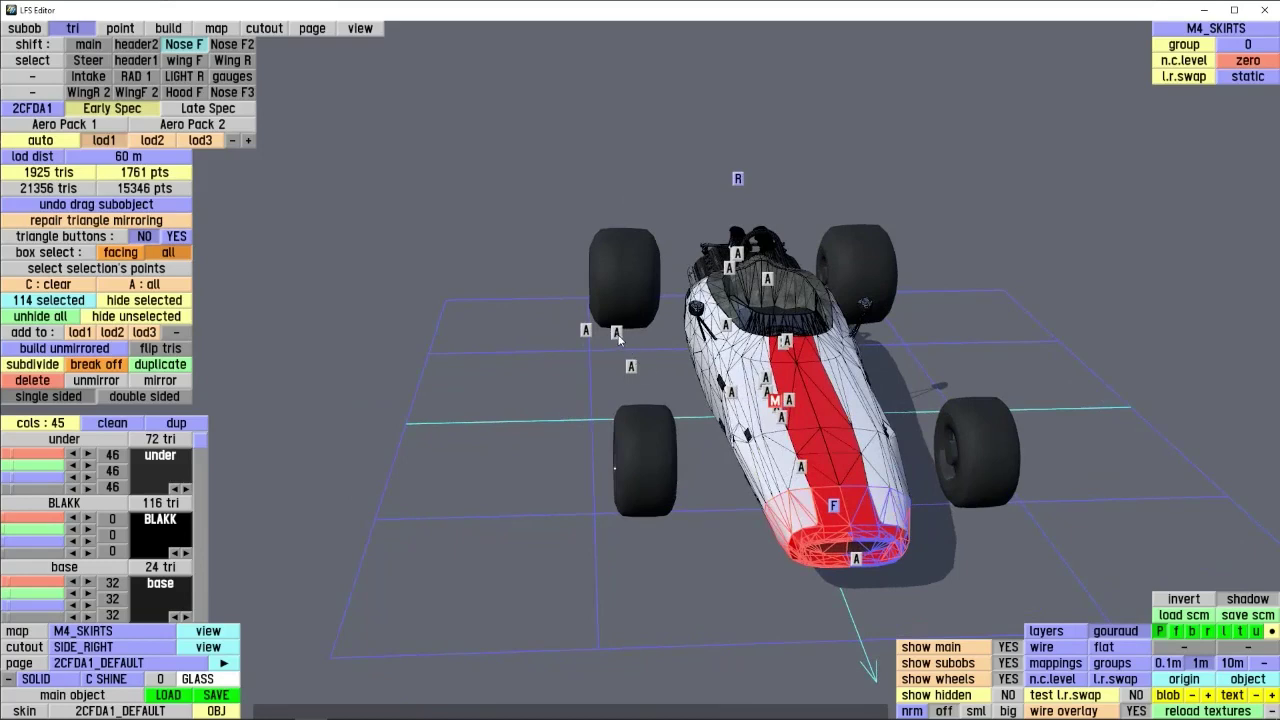
{"action": "right_click_drag", "start_coordinate": [661, 556], "coordinate": [592, 520]}
{"action": "scroll", "coordinate": [592, 520], "scroll_direction": "up", "scroll_amount": 2}
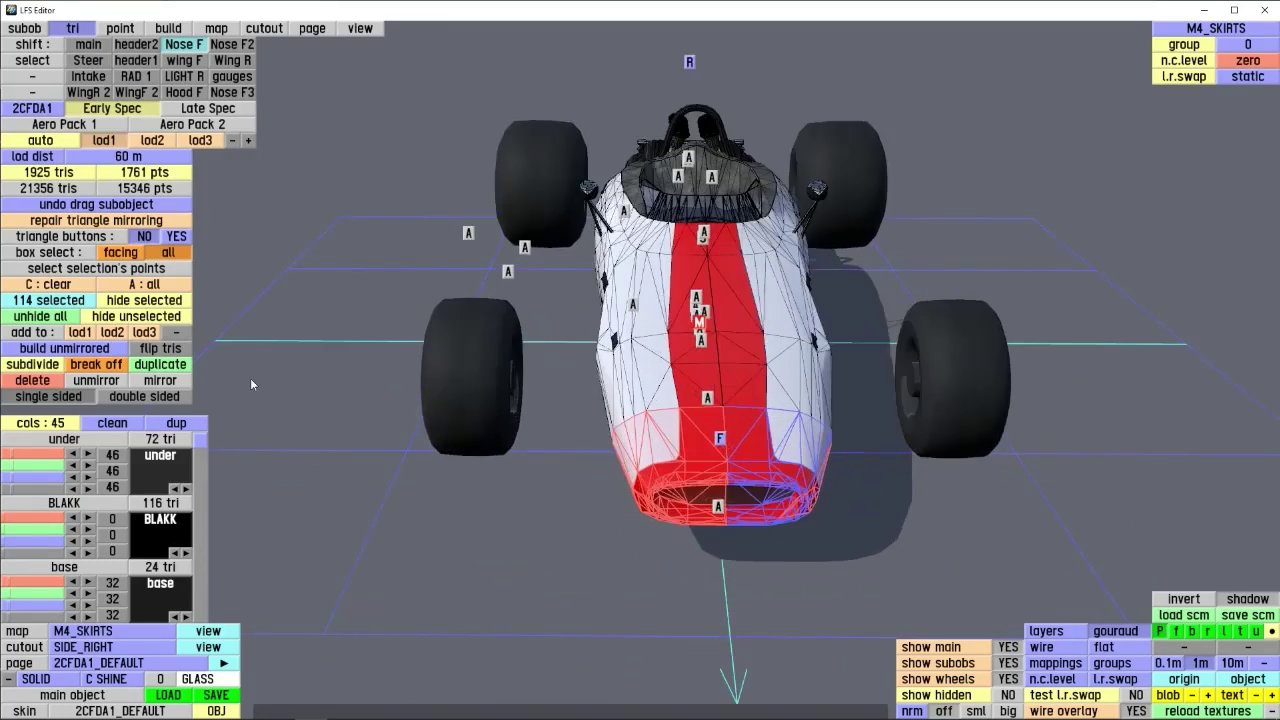
- Break off the selected nose triangles into the existing attachment subobject beside the car
{"action": "left_click", "coordinate": [104, 370]}
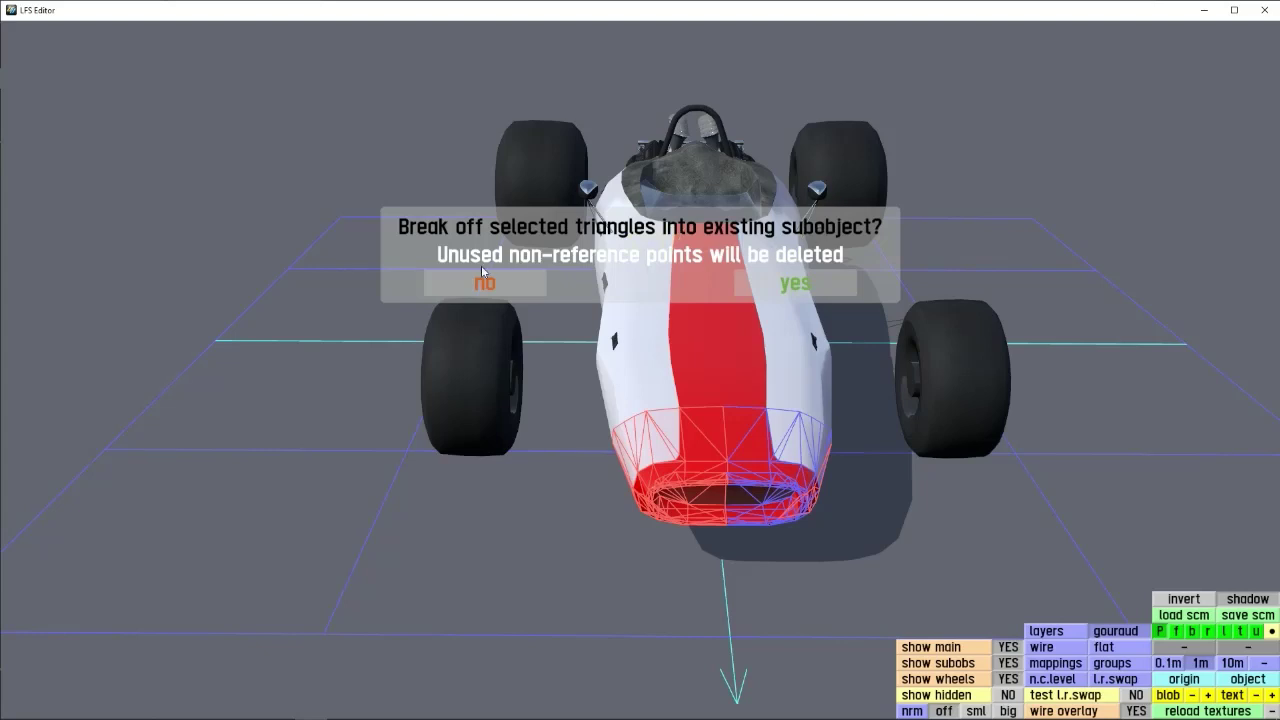
{"action": "left_click", "coordinate": [797, 288]}
{"action": "right_click_drag", "start_coordinate": [721, 461], "coordinate": [702, 498]}
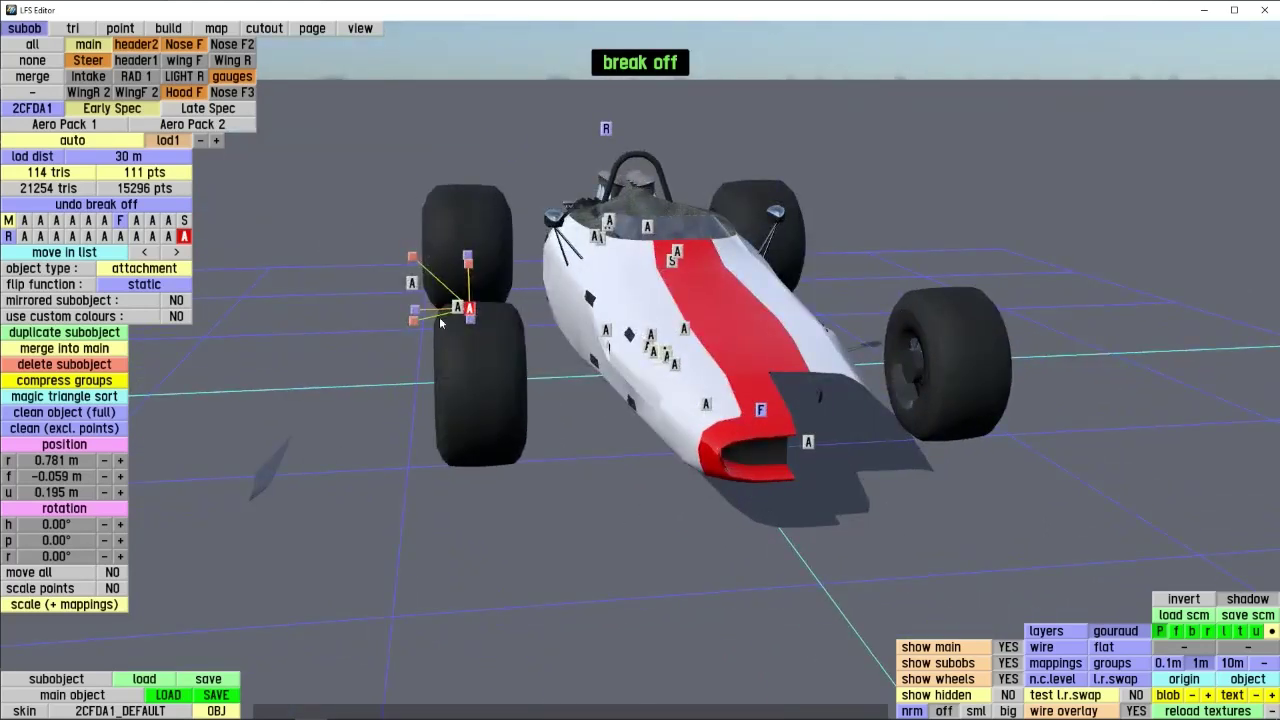
{"action": "scroll", "coordinate": [464, 312], "scroll_direction": "up", "scroll_amount": 5}
{"action": "right_click_drag", "start_coordinate": [503, 331], "coordinate": [378, 325]}
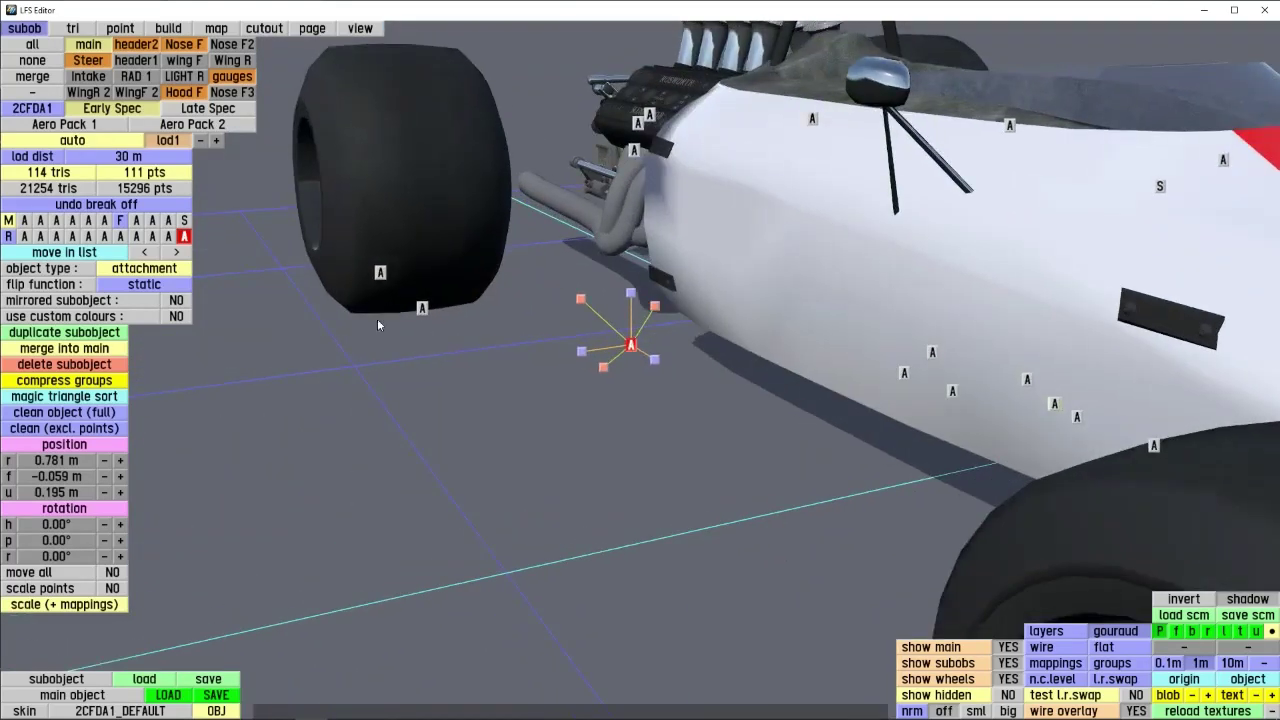
{"action": "scroll", "coordinate": [428, 401], "scroll_direction": "down", "scroll_amount": 5}
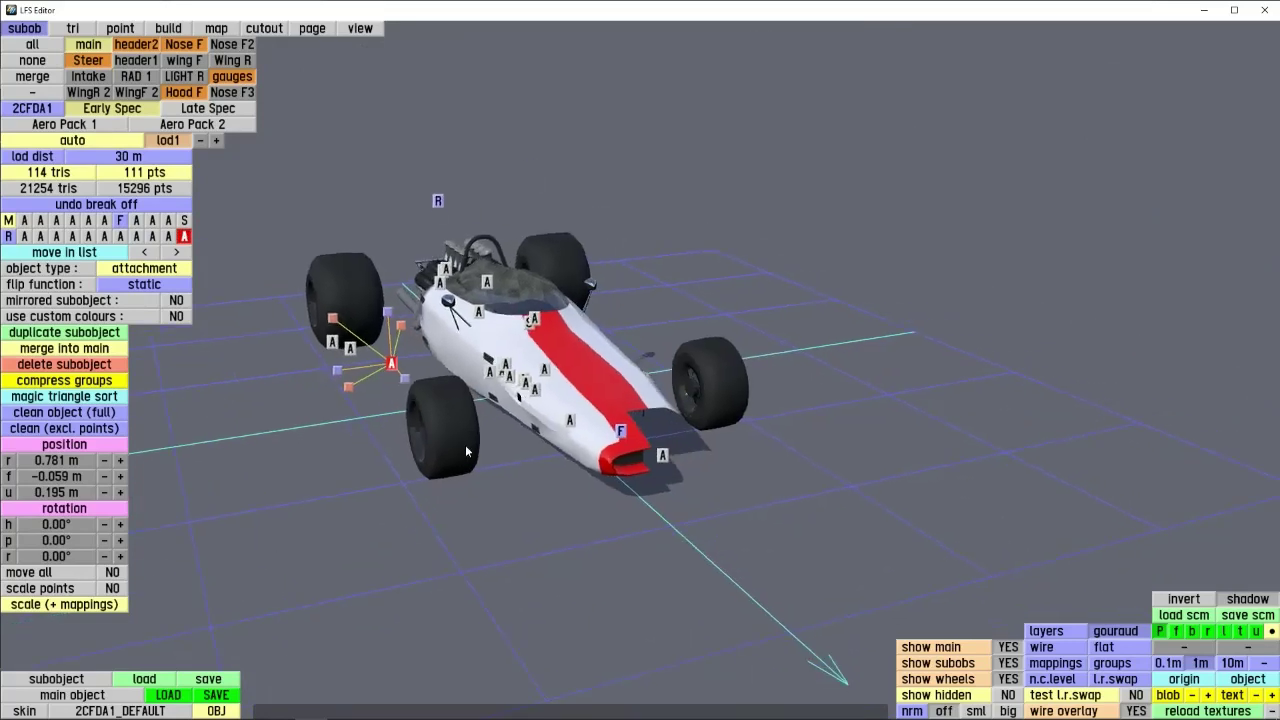
- Move the broken-off nose subobject forward to about f 1.125 m and inspect it from the front
{"action": "left_click_drag", "start_coordinate": [404, 384], "coordinate": [573, 500]}
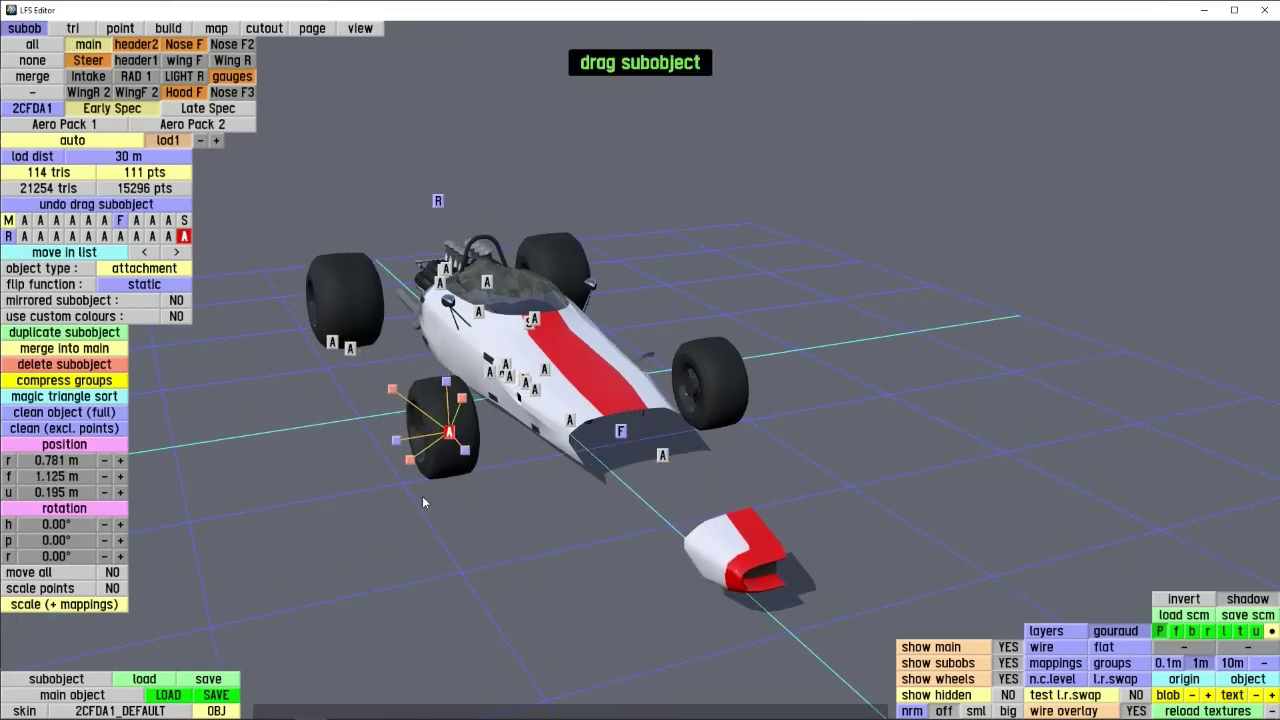
{"action": "right_click_drag", "start_coordinate": [422, 496], "coordinate": [532, 405]}
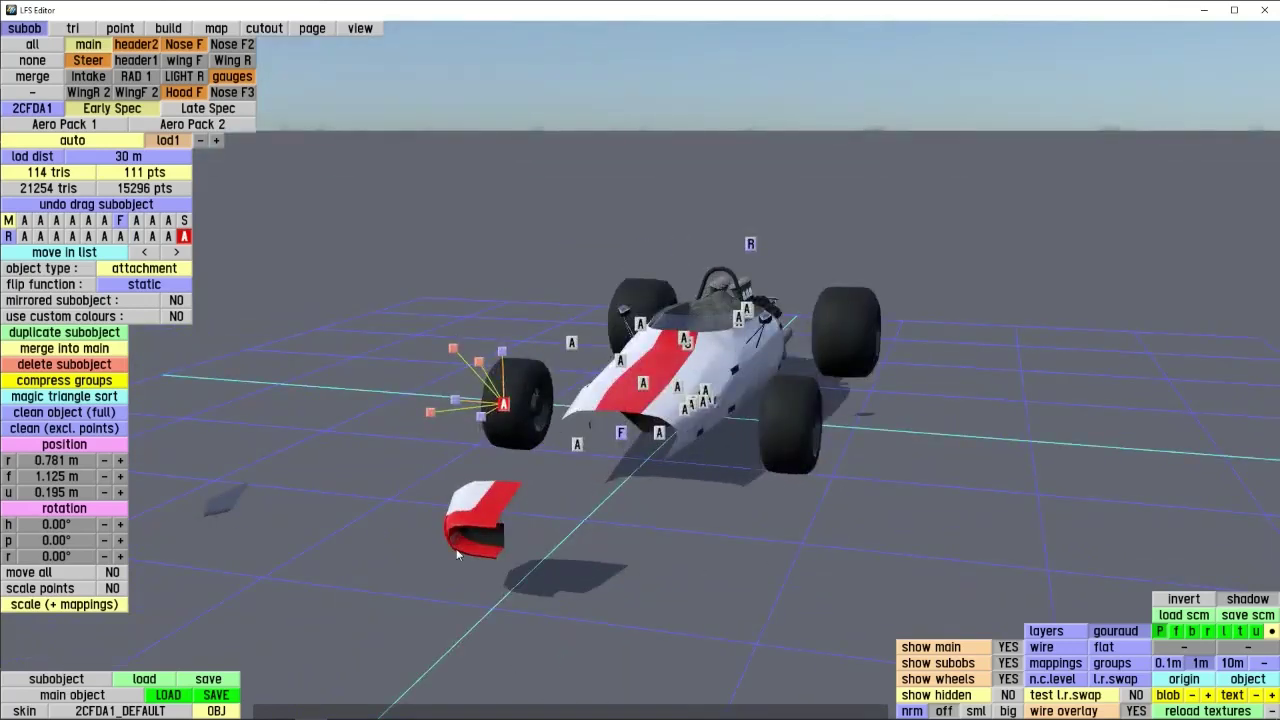
{"action": "right_click_drag", "start_coordinate": [457, 555], "coordinate": [589, 472]}
{"action": "right_click_drag", "start_coordinate": [589, 384], "coordinate": [547, 343]}
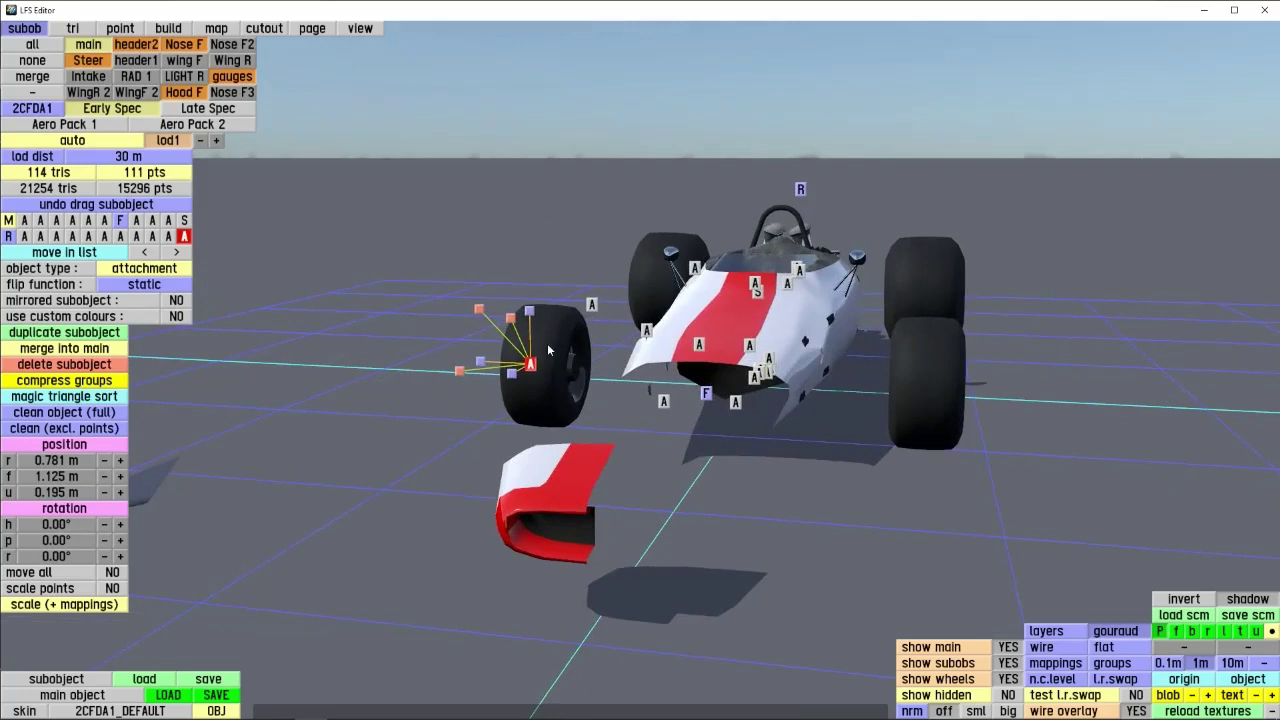
- Try the mirrored subobject option on the broken-off nose, inspect the whole nose from several angles, and switch the option off again
{"action": "left_click", "coordinate": [176, 300]}
{"action": "right_click_drag", "start_coordinate": [750, 583], "coordinate": [990, 503]}
{"action": "scroll", "coordinate": [674, 580], "scroll_direction": "down", "scroll_amount": 3}
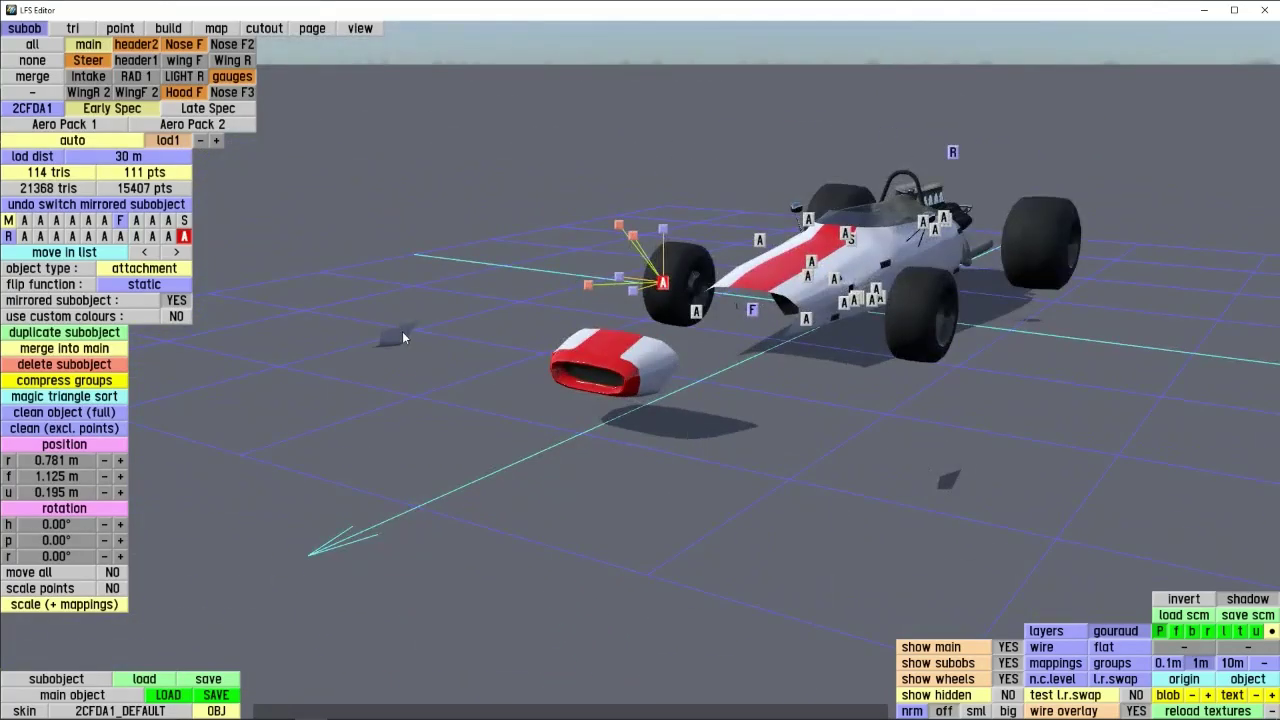
{"action": "scroll", "coordinate": [402, 338], "scroll_direction": "up", "scroll_amount": 5}
{"action": "right_click_drag", "start_coordinate": [398, 348], "coordinate": [498, 464]}
{"action": "scroll", "coordinate": [375, 333], "scroll_direction": "down", "scroll_amount": 5}
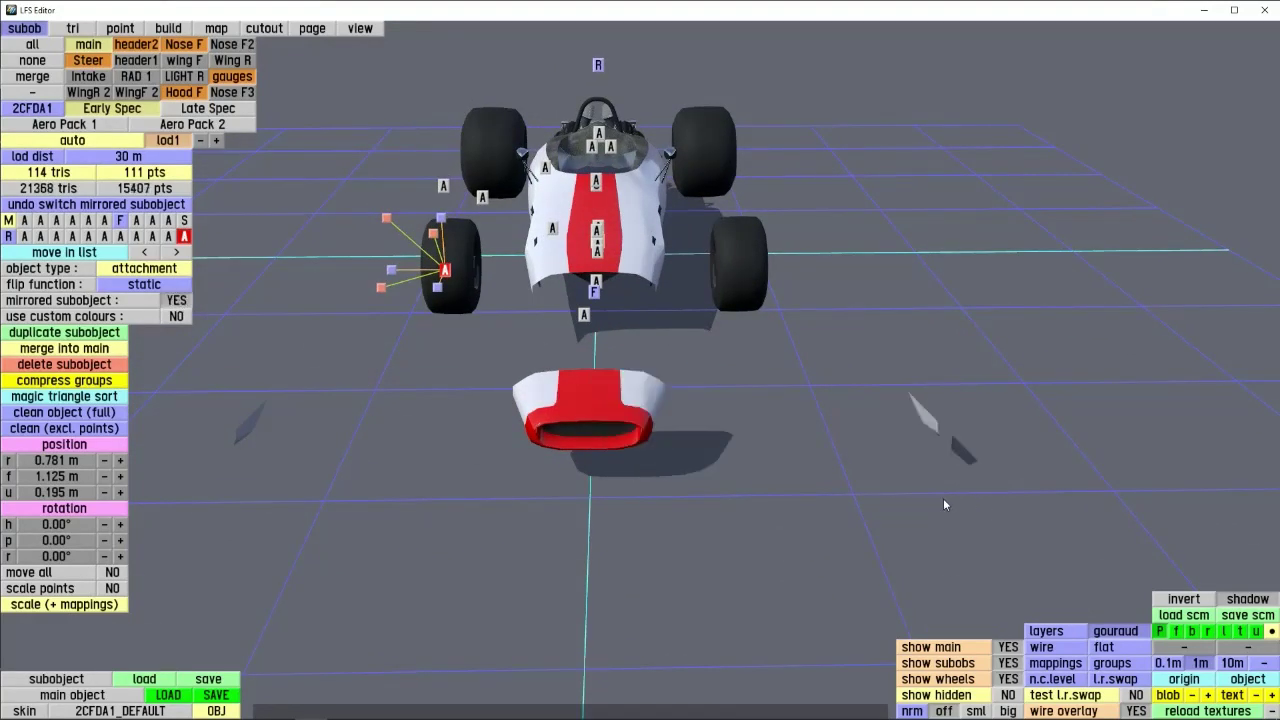
{"action": "right_click_drag", "start_coordinate": [943, 505], "coordinate": [468, 358]}
{"action": "left_click", "coordinate": [176, 300]}
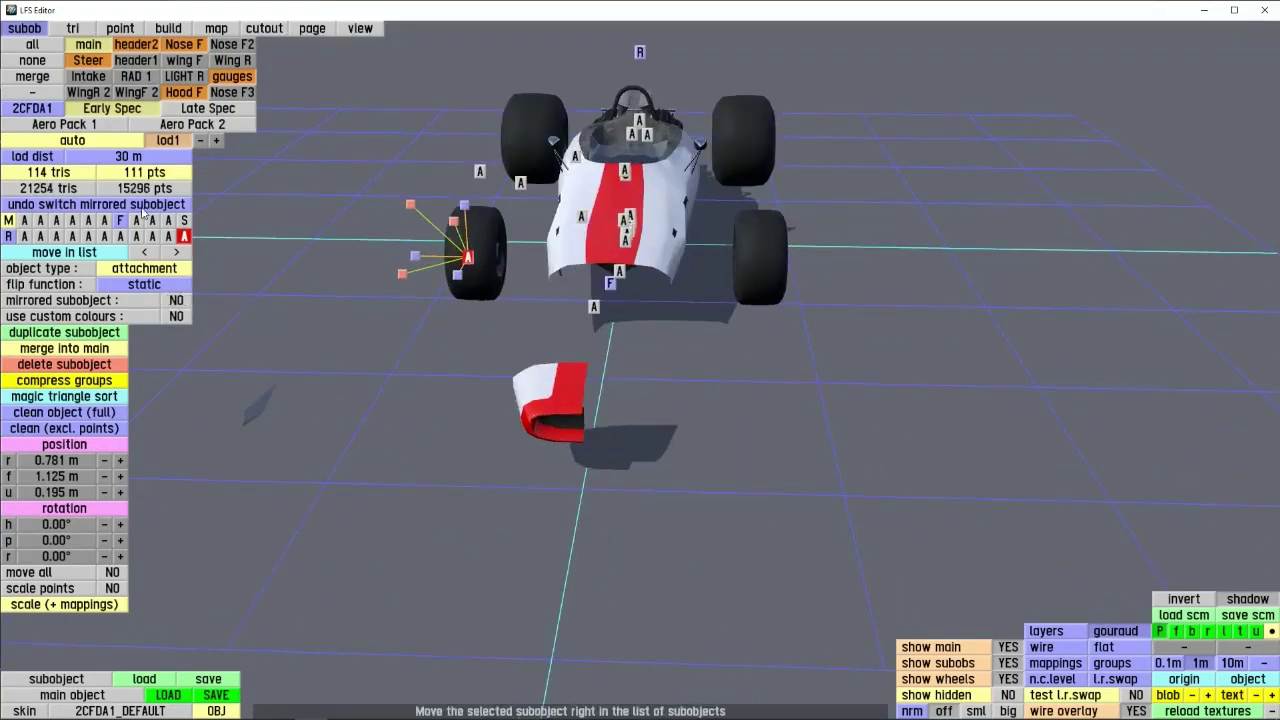
- Switch to triangle mode and delete the stray skirt triangles floating beside the broken-off nose
{"action": "left_click", "coordinate": [73, 28]}
{"action": "key", "text": "a"}
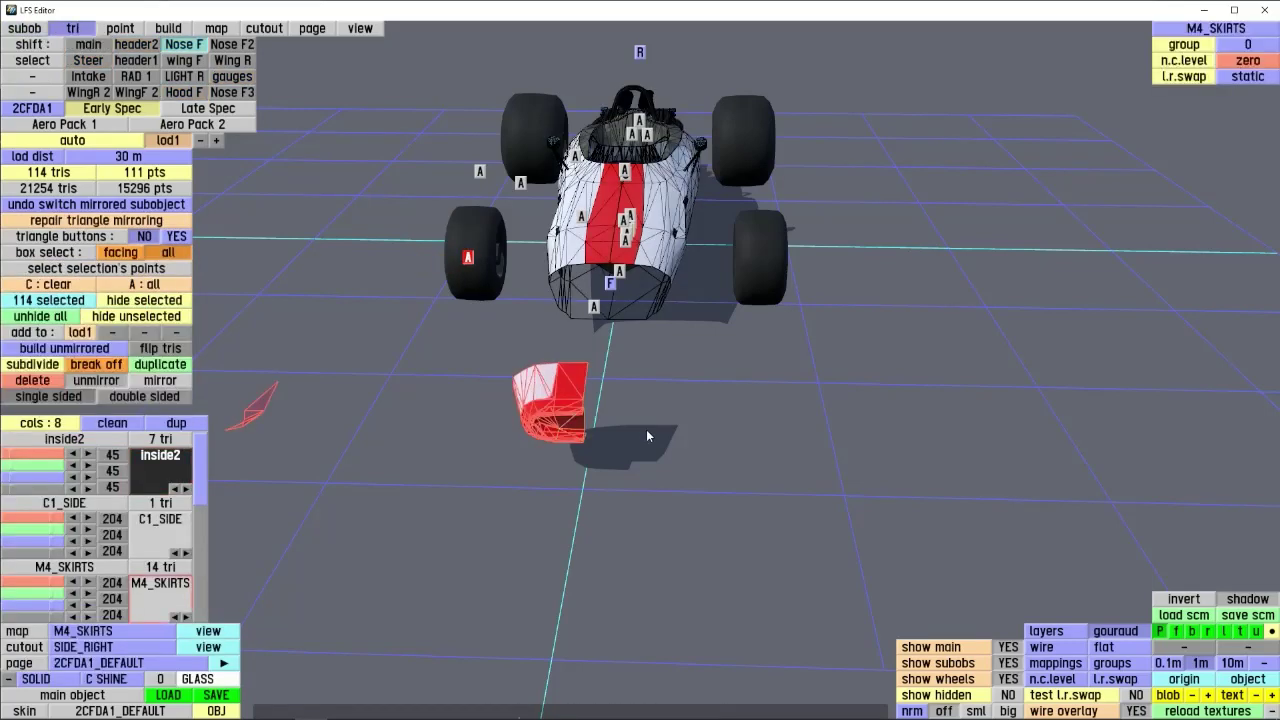
{"action": "right_click_drag", "start_coordinate": [646, 429], "coordinate": [433, 425]}
{"action": "key", "text": "c"}
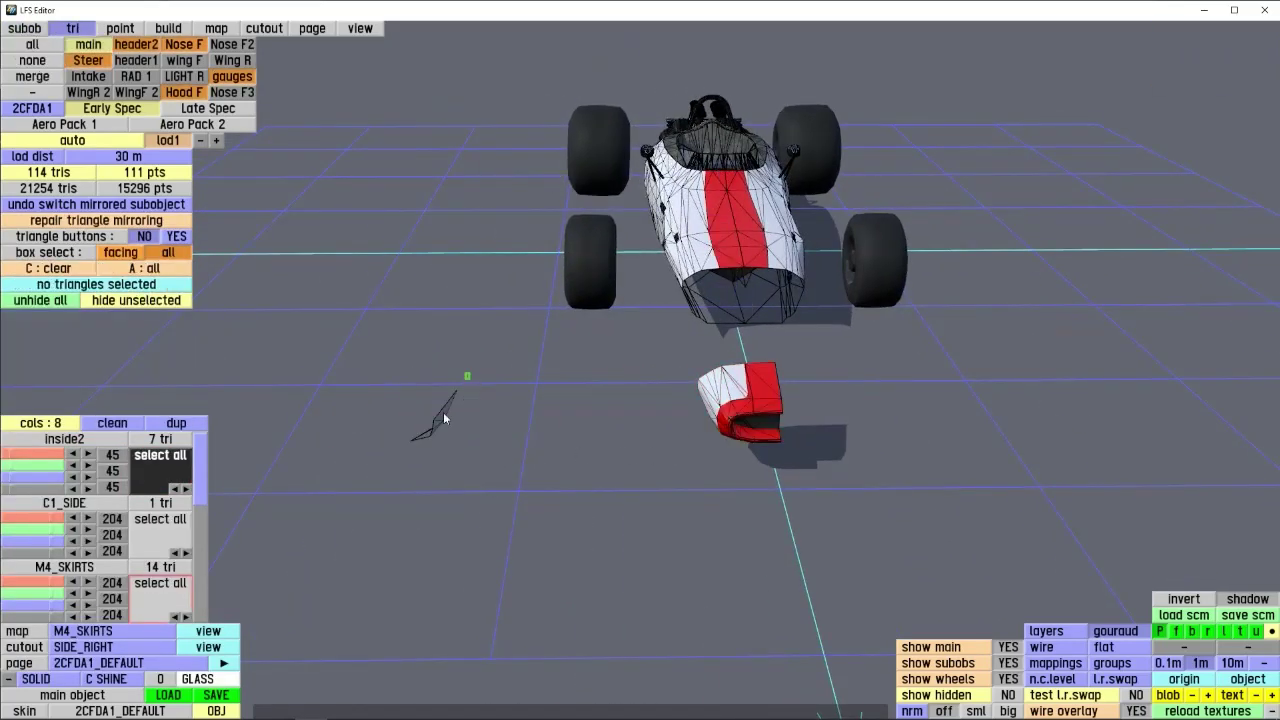
{"action": "left_click", "coordinate": [443, 415]}
{"action": "key", "text": "Delete"}
- Select all remaining nose triangles and mirror them, unmirroring once and mirroring them again
{"action": "right_click_drag", "start_coordinate": [642, 462], "coordinate": [556, 484]}
{"action": "key", "text": "a"}
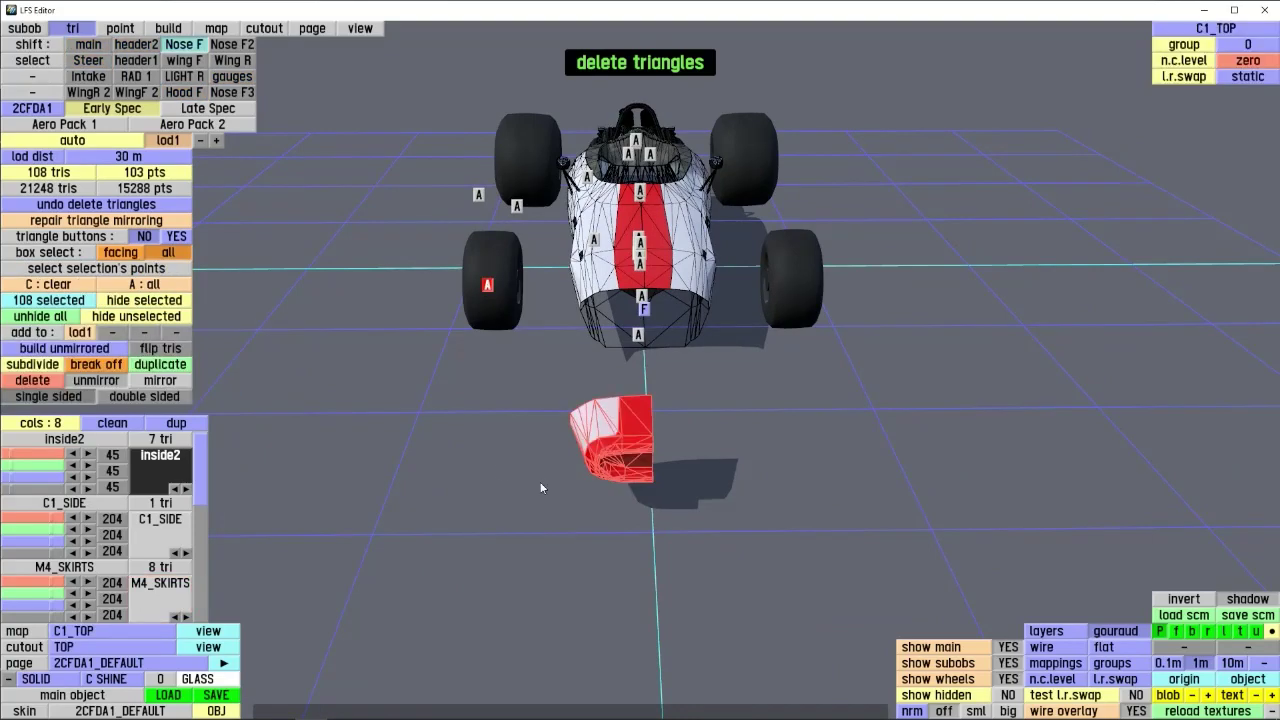
{"action": "left_click", "coordinate": [160, 380]}
{"action": "right_click_drag", "start_coordinate": [380, 470], "coordinate": [536, 417]}
{"action": "left_click", "coordinate": [96, 380]}
{"action": "left_click", "coordinate": [160, 380]}
{"action": "right_click_drag", "start_coordinate": [708, 498], "coordinate": [656, 530]}
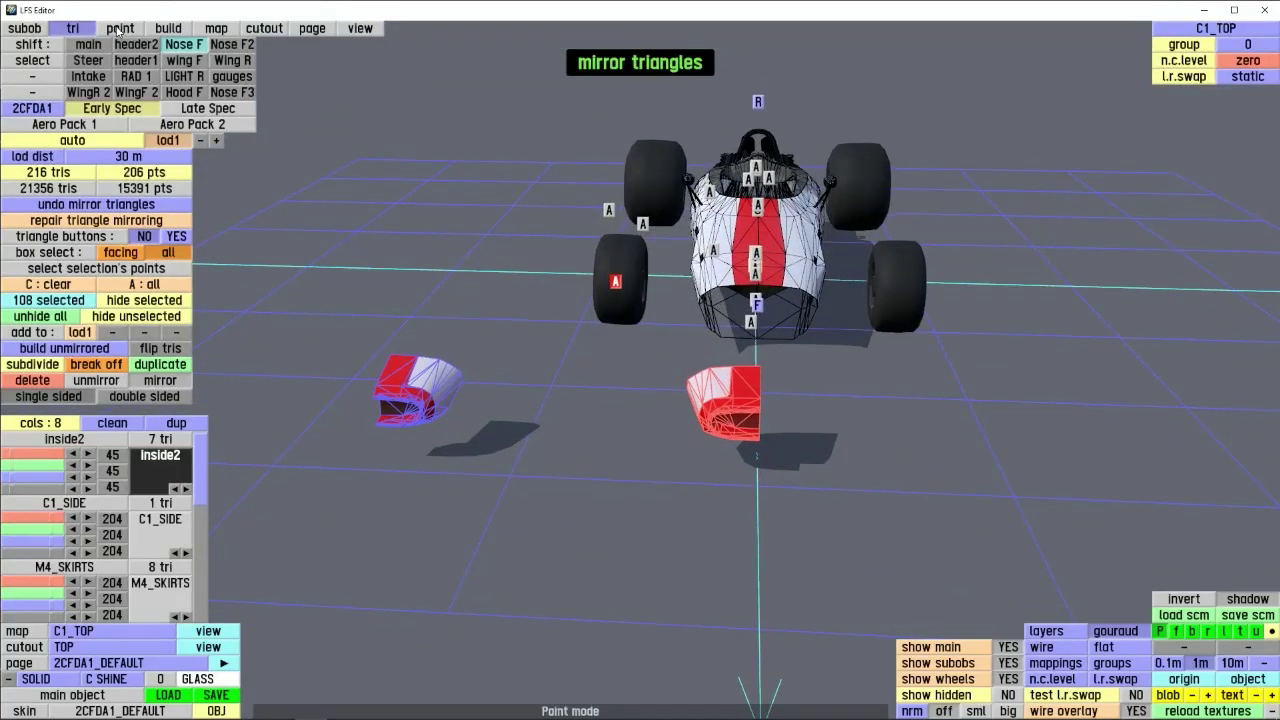
- Switch to point mode and examine the points along the nose's inner edge up close
{"action": "left_click", "coordinate": [120, 28]}
{"action": "scroll", "coordinate": [728, 426], "scroll_direction": "up", "scroll_amount": 4}
{"action": "scroll", "coordinate": [728, 426], "scroll_direction": "up", "scroll_amount": 3}
{"action": "right_click_drag", "start_coordinate": [732, 413], "coordinate": [657, 464]}
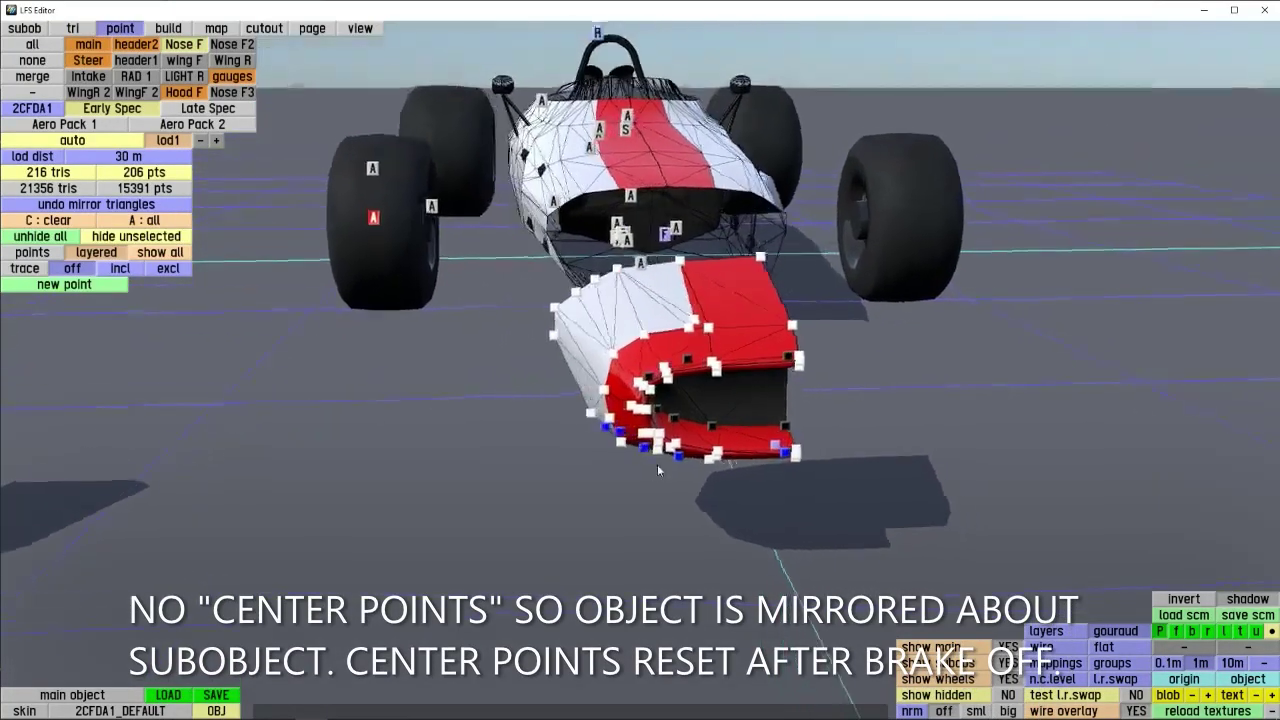
{"action": "scroll", "coordinate": [657, 464], "scroll_direction": "down", "scroll_amount": 6}
{"action": "right_click_drag", "start_coordinate": [488, 455], "coordinate": [480, 425]}
- Return to subobject mode and move the nose subobject sideways toward the car's centreline, to about r 0.512 m
{"action": "left_click", "coordinate": [25, 28]}
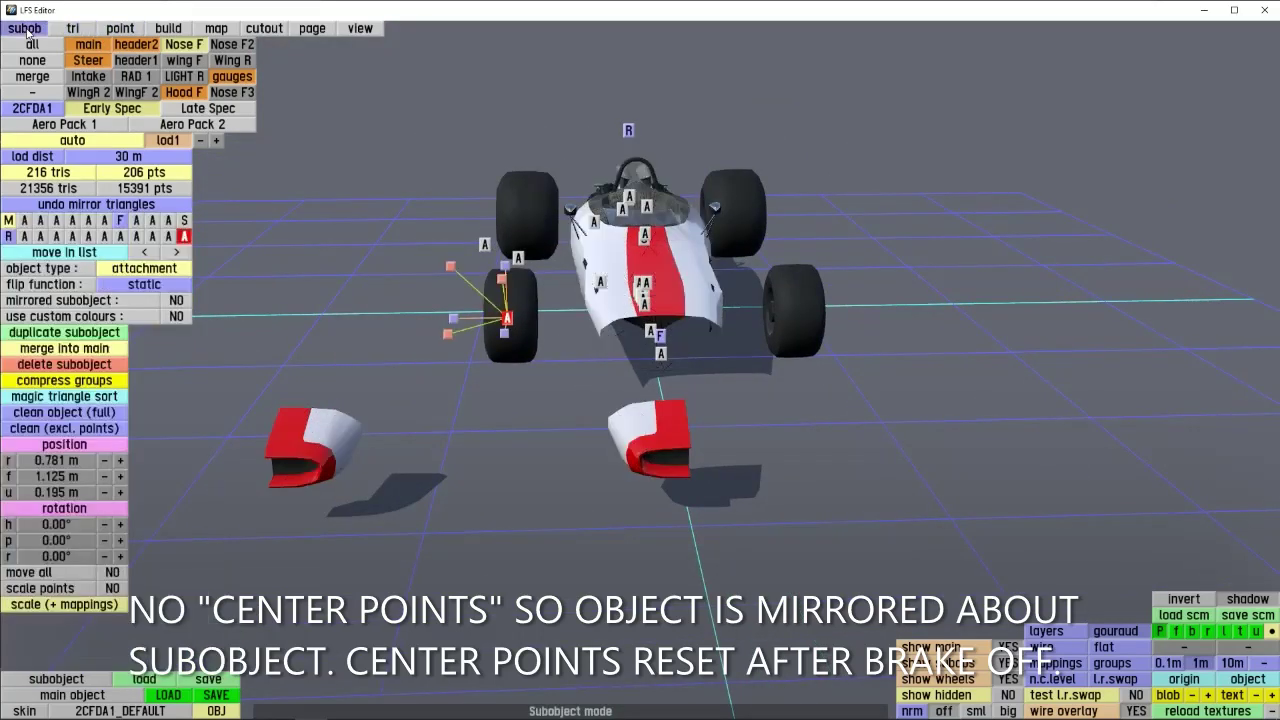
{"action": "left_click_drag", "start_coordinate": [480, 332], "coordinate": [505, 320]}
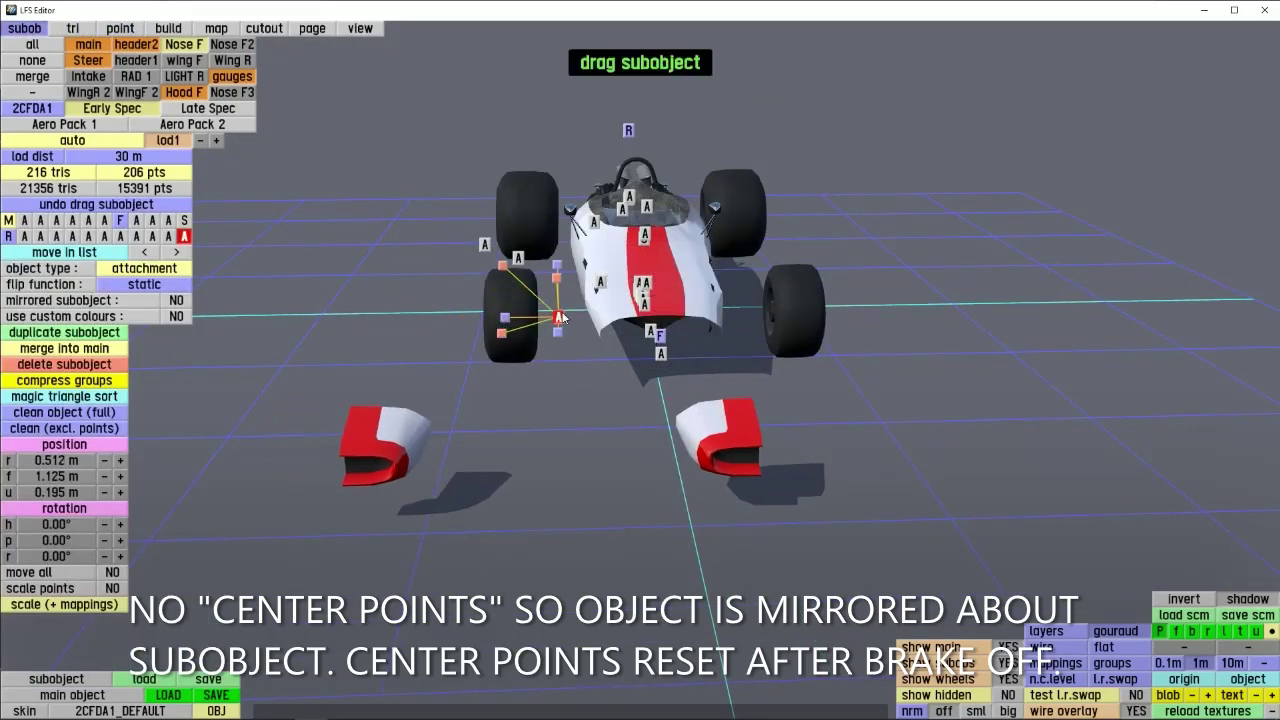
- Free the 11 points along the nose's centreline and move them about 0.037 m away from the central plane
{"action": "left_click_drag", "start_coordinate": [558, 523], "coordinate": [558, 536]}
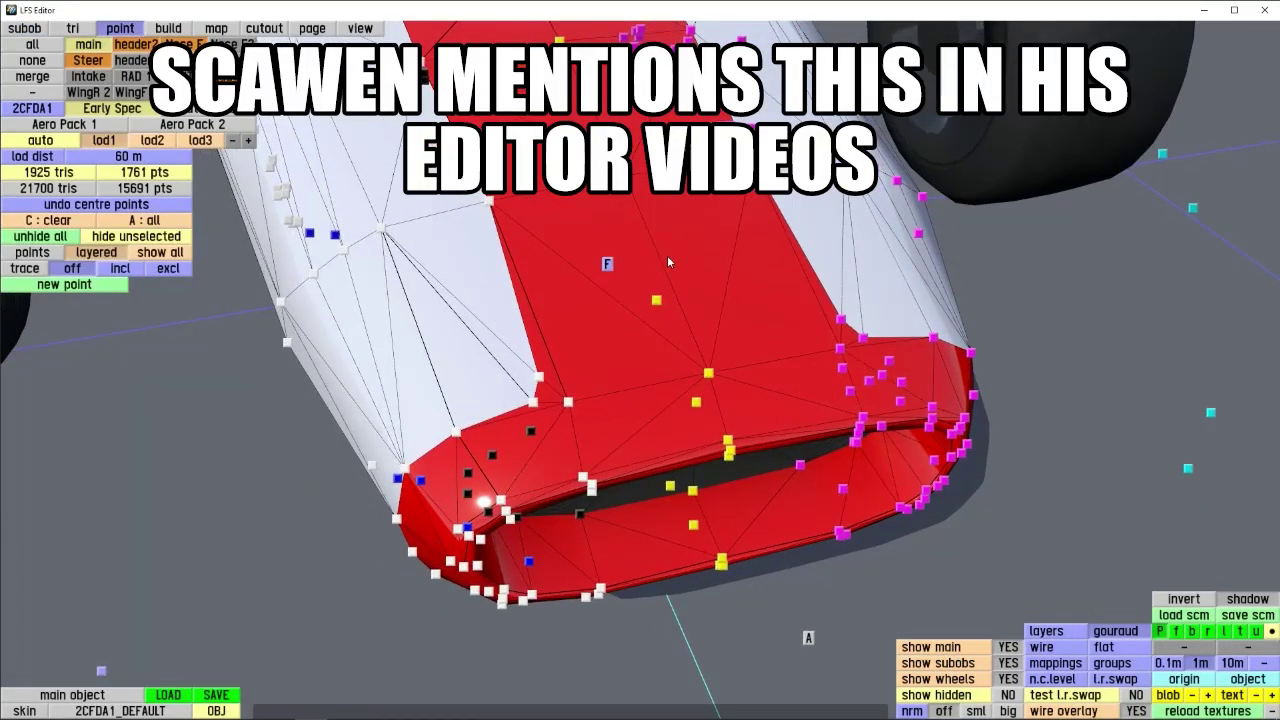
{"action": "right_click_drag", "start_coordinate": [588, 335], "coordinate": [669, 262]}
{"action": "scroll", "coordinate": [680, 310], "scroll_direction": "up", "scroll_amount": 3}
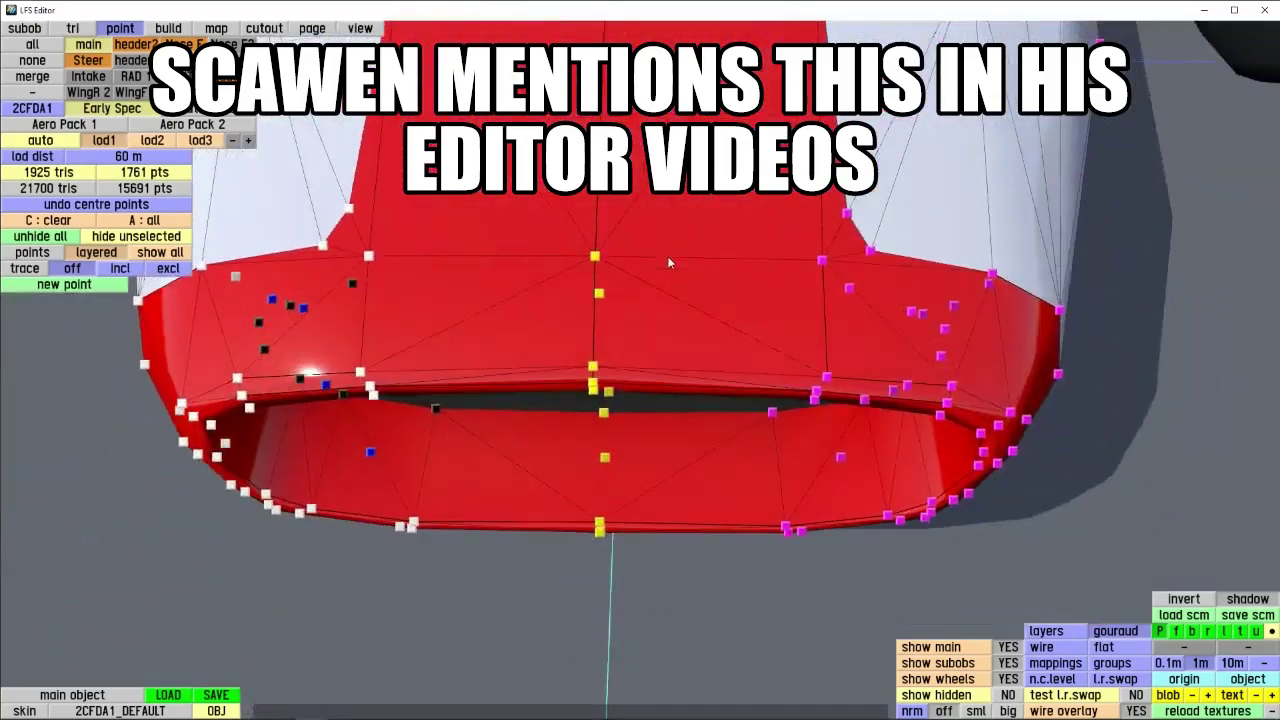
{"action": "left_click_drag", "start_coordinate": [561, 455], "coordinate": [530, 590]}
{"action": "right_click_drag", "start_coordinate": [510, 332], "coordinate": [440, 330]}
{"action": "left_click", "coordinate": [98, 368]}
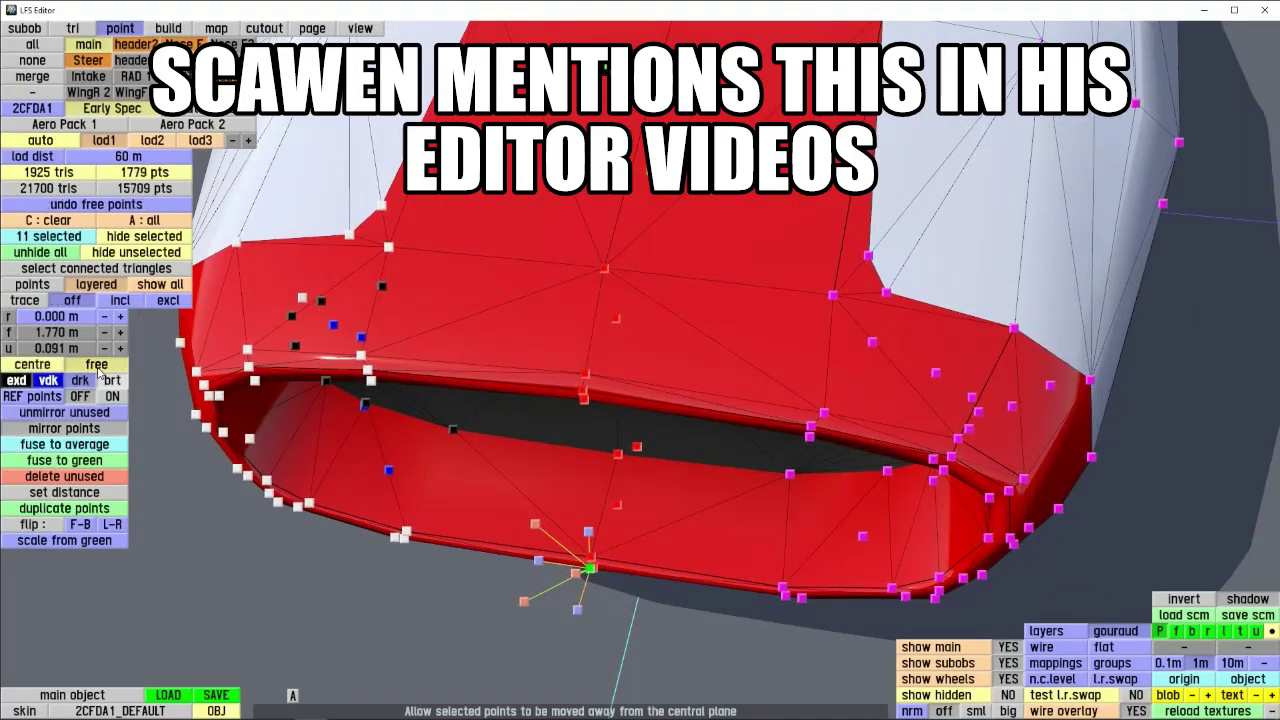
{"action": "left_click_drag", "start_coordinate": [539, 564], "coordinate": [475, 556]}
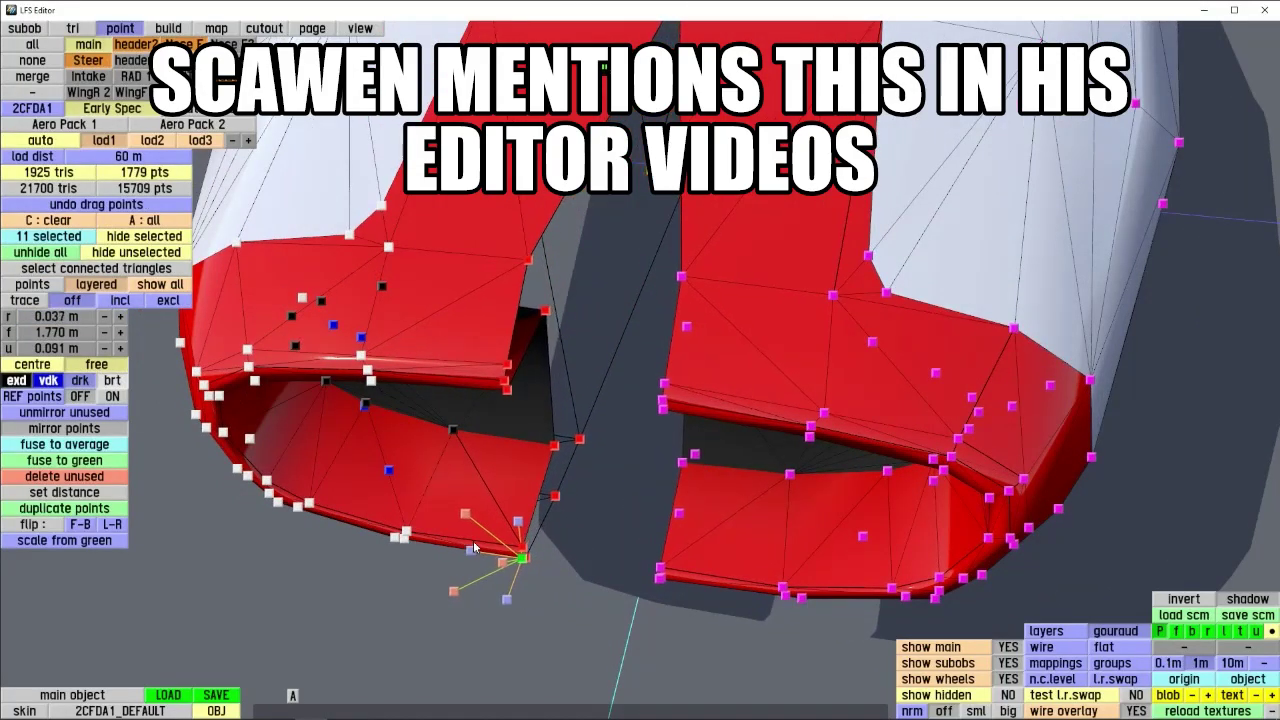
{"action": "key", "text": "c"}
- Examine the split along the nose's centreline from several angles, in both point mode and triangle mode
{"action": "right_click_drag", "start_coordinate": [470, 349], "coordinate": [205, 226]}
{"action": "scroll", "coordinate": [449, 429], "scroll_direction": "down", "scroll_amount": 4}
{"action": "scroll", "coordinate": [418, 330], "scroll_direction": "up", "scroll_amount": 4}
{"action": "scroll", "coordinate": [418, 332], "scroll_direction": "down", "scroll_amount": 4}
{"action": "right_click_drag", "start_coordinate": [418, 332], "coordinate": [688, 492]}
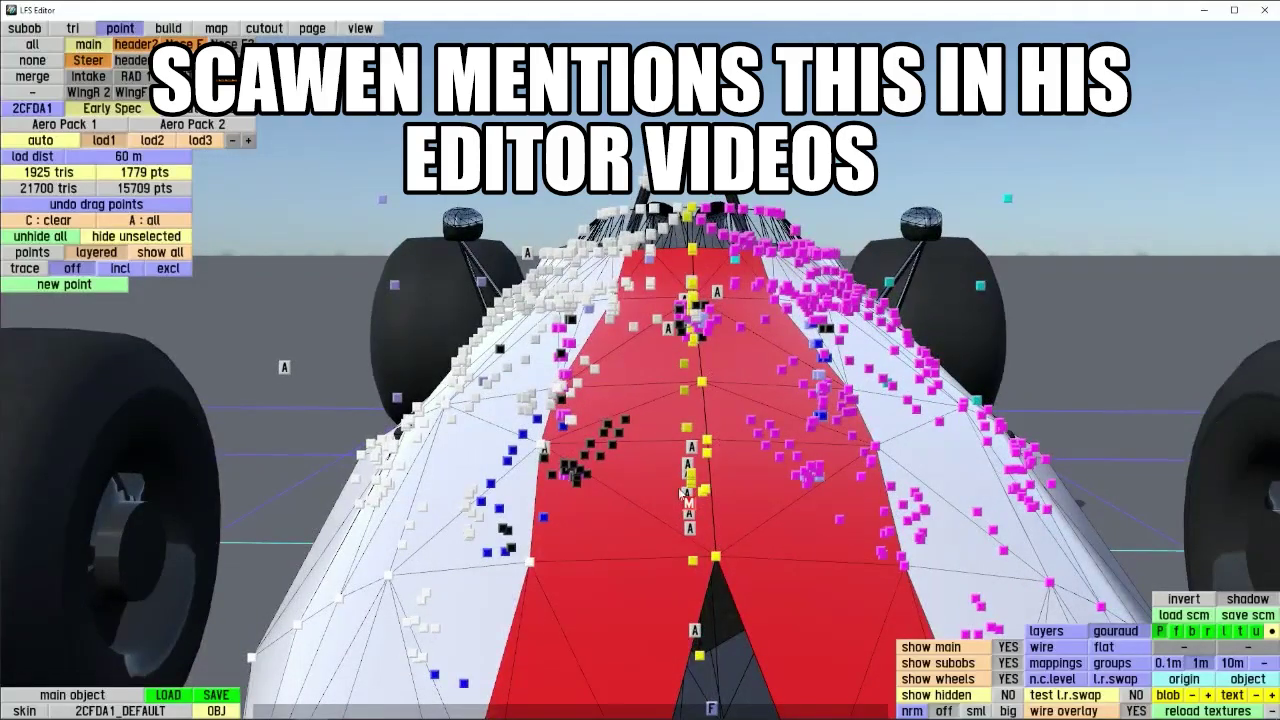
{"action": "scroll", "coordinate": [683, 493], "scroll_direction": "down", "scroll_amount": 8}
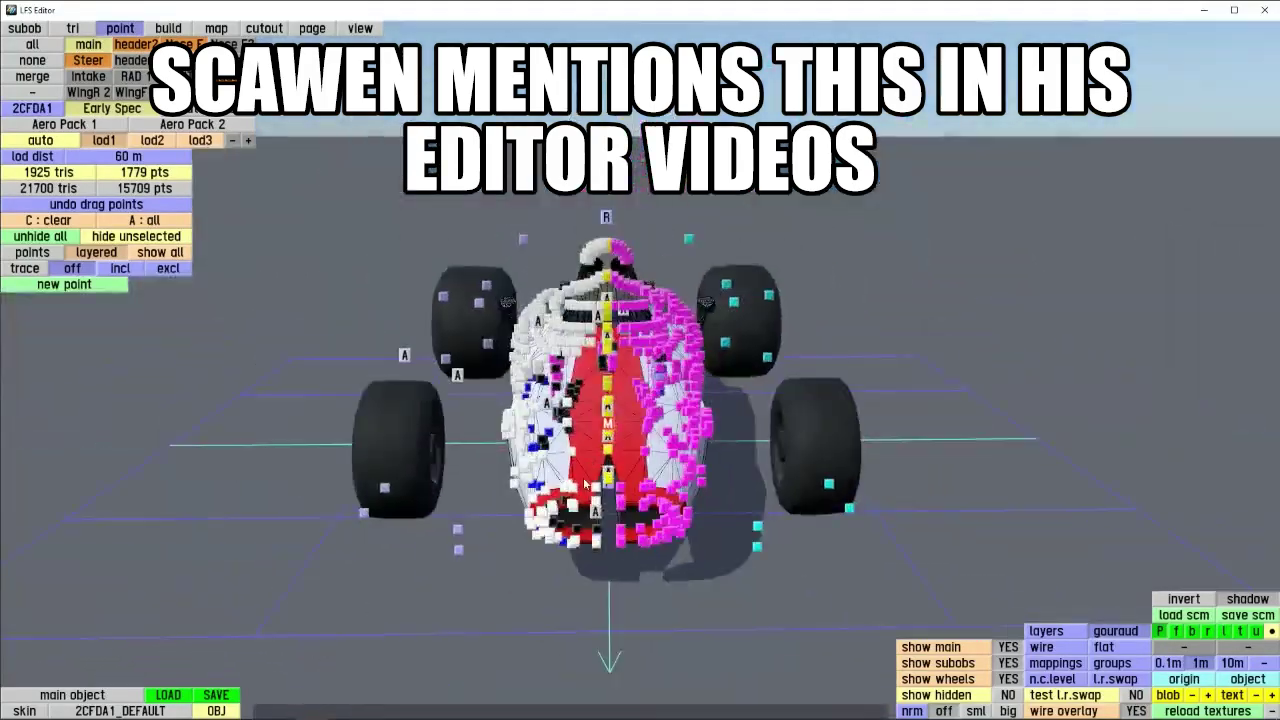
{"action": "scroll", "coordinate": [585, 484], "scroll_direction": "up", "scroll_amount": 5}
{"action": "right_click_drag", "start_coordinate": [592, 416], "coordinate": [622, 500]}
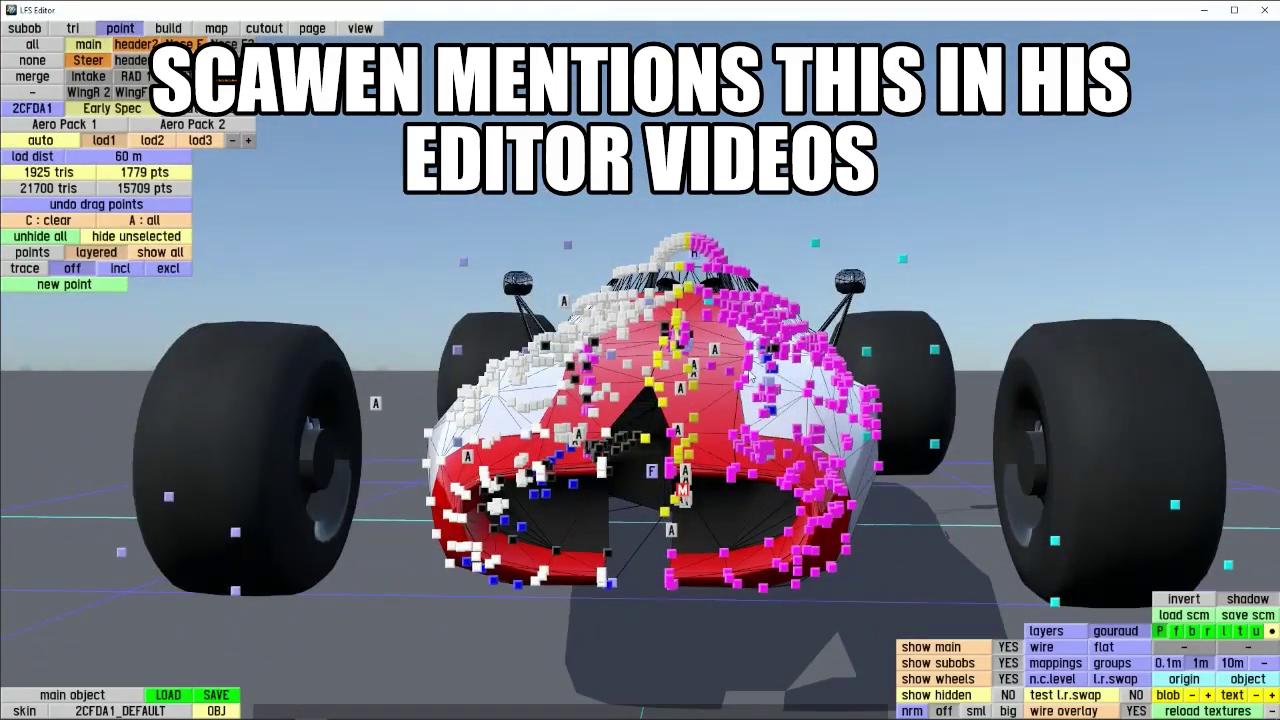
{"action": "right_click_drag", "start_coordinate": [711, 415], "coordinate": [857, 309]}
{"action": "scroll", "coordinate": [857, 309], "scroll_direction": "up", "scroll_amount": 5}
{"action": "right_click_drag", "start_coordinate": [795, 400], "coordinate": [604, 414]}
{"action": "scroll", "coordinate": [604, 414], "scroll_direction": "up", "scroll_amount": 3}
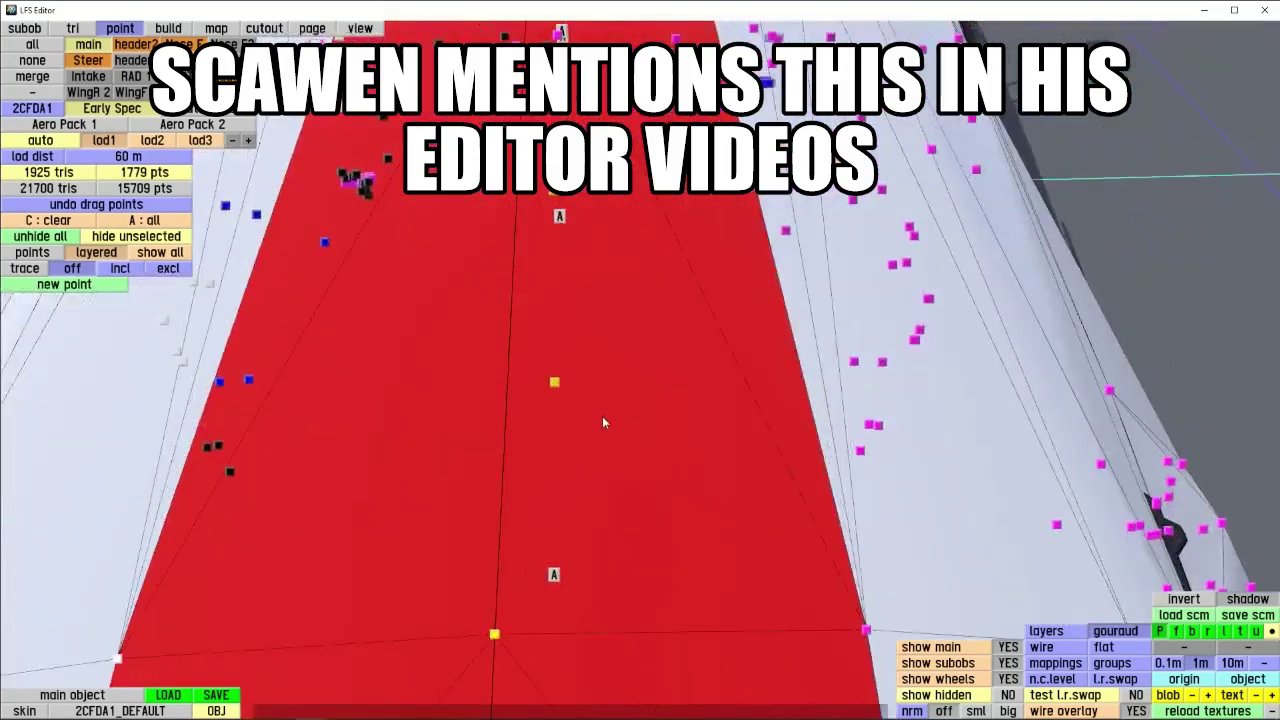
{"action": "right_click_drag", "start_coordinate": [418, 362], "coordinate": [362, 350]}
{"action": "left_click", "coordinate": [73, 28]}
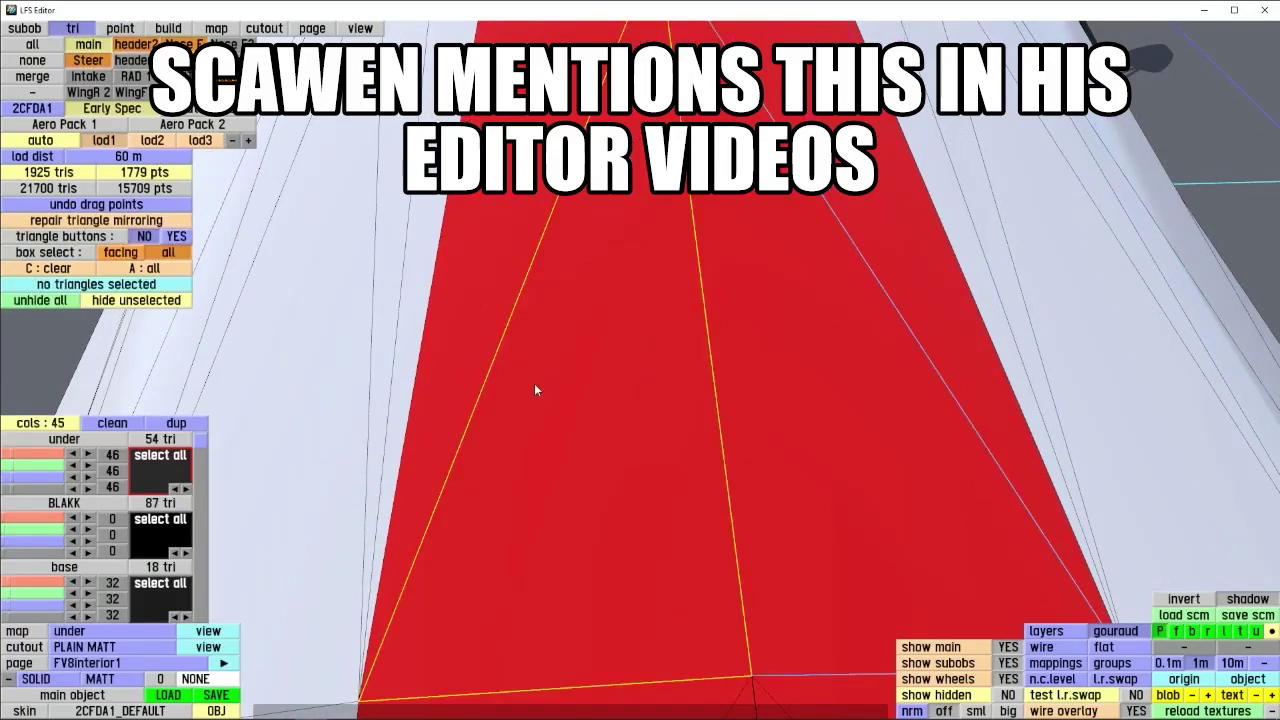
{"action": "scroll", "coordinate": [534, 383], "scroll_direction": "down", "scroll_amount": 5}
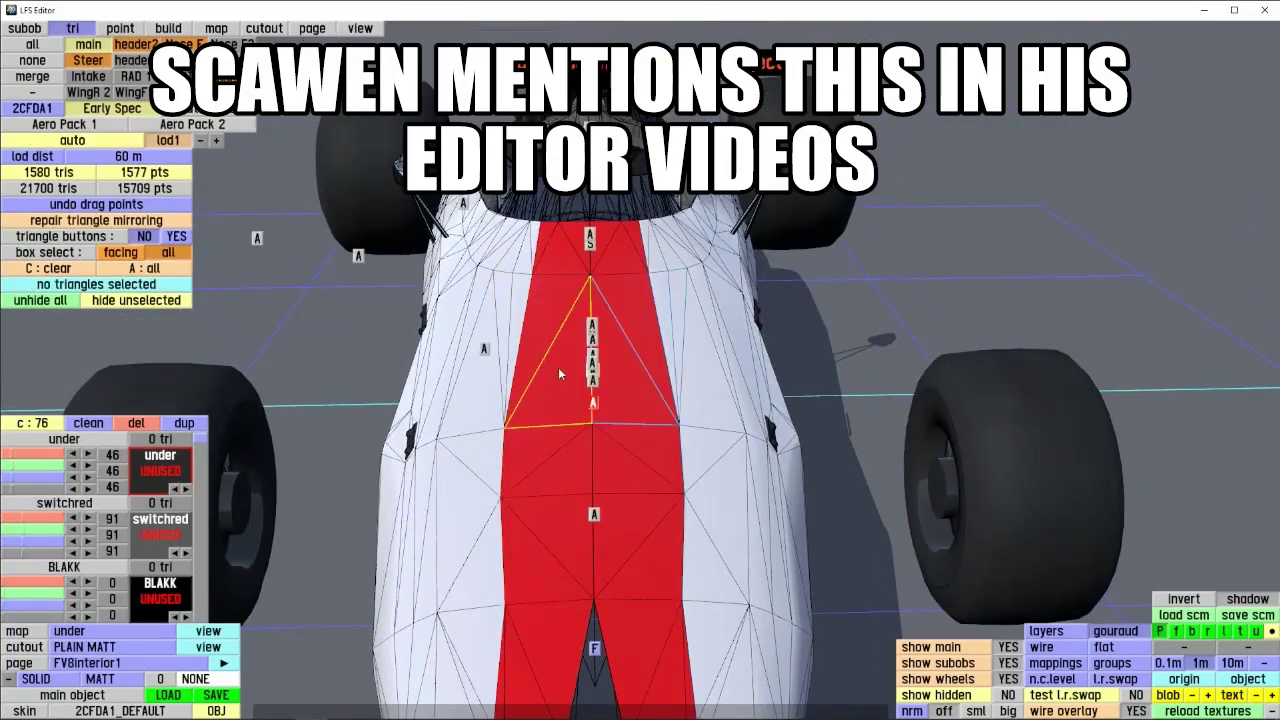
{"action": "right_click_drag", "start_coordinate": [558, 367], "coordinate": [592, 418]}
{"action": "left_click", "coordinate": [120, 28]}
{"action": "scroll", "coordinate": [689, 588], "scroll_direction": "up", "scroll_amount": 3}
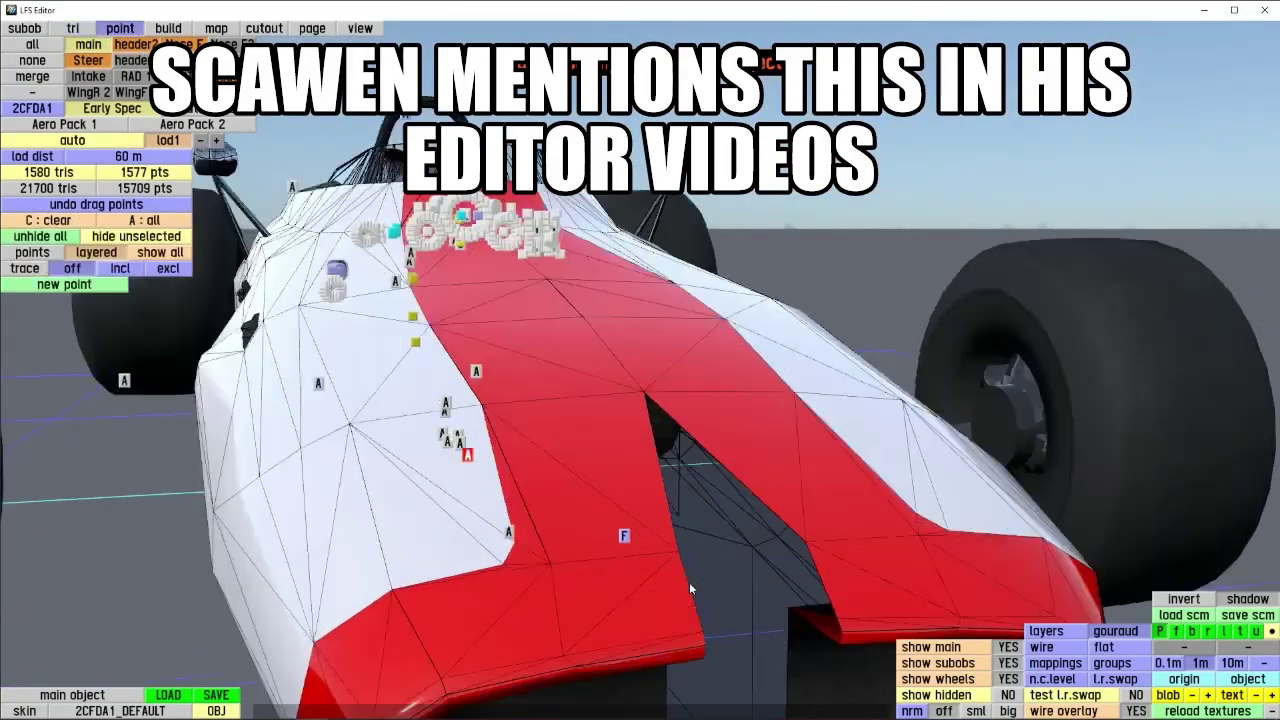
{"action": "right_click_drag", "start_coordinate": [532, 390], "coordinate": [591, 343]}
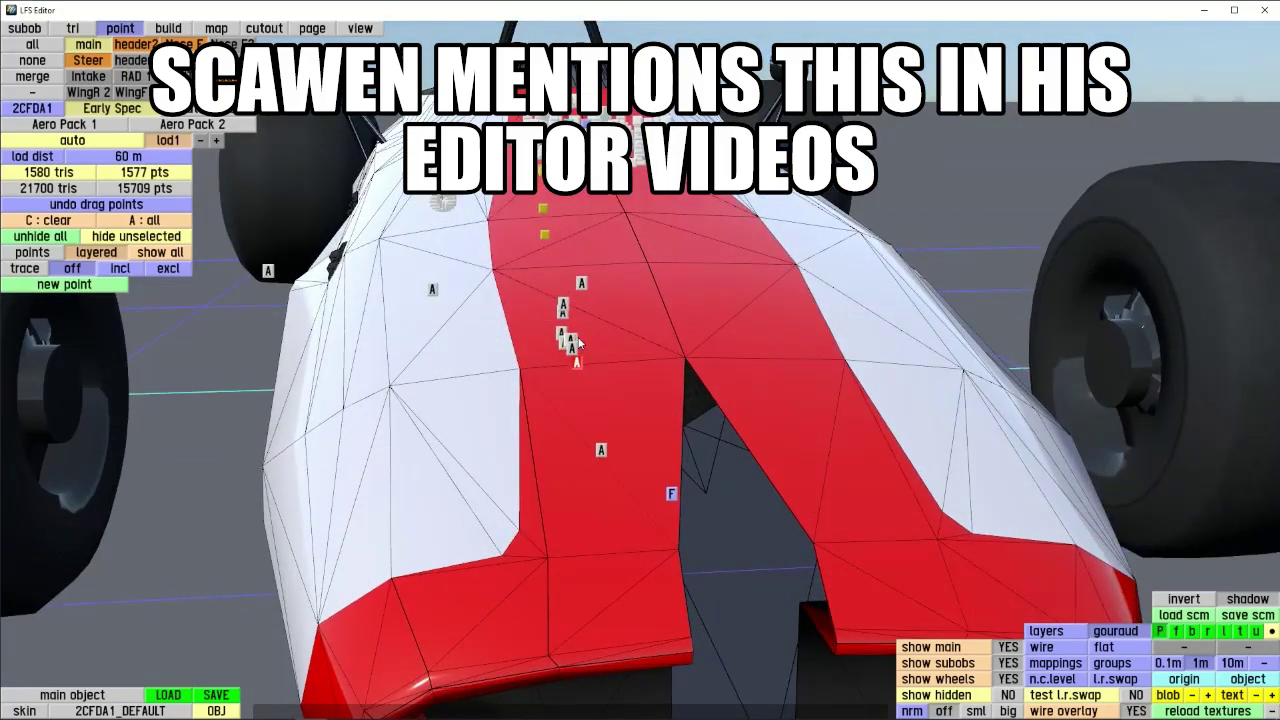
- Select the 11 separated points along the main object's nose opening and set their right position to 0.000 m
{"action": "left_click", "coordinate": [578, 338]}
{"action": "mouse_move", "coordinate": [664, 556]}
{"action": "right_mouse_down"}
{"action": "mouse_move", "coordinate": [592, 428]}
{"action": "mouse_move", "coordinate": [602, 380]}
{"action": "right_mouse_up"}
{"action": "left_click_drag", "start_coordinate": [588, 237], "coordinate": [689, 600]}
{"action": "right_click_drag", "start_coordinate": [689, 600], "coordinate": [646, 472]}
{"action": "left_click_drag", "start_coordinate": [570, 511], "coordinate": [592, 511]}
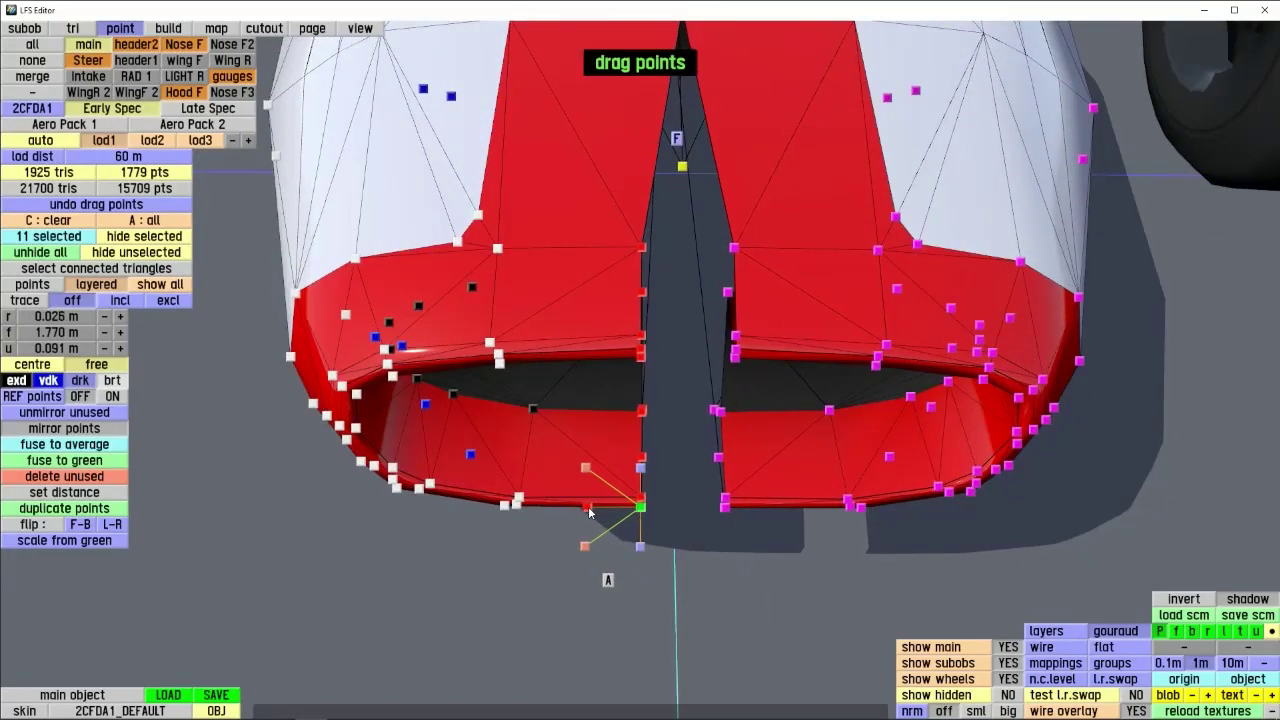
{"action": "left_click", "coordinate": [74, 316]}
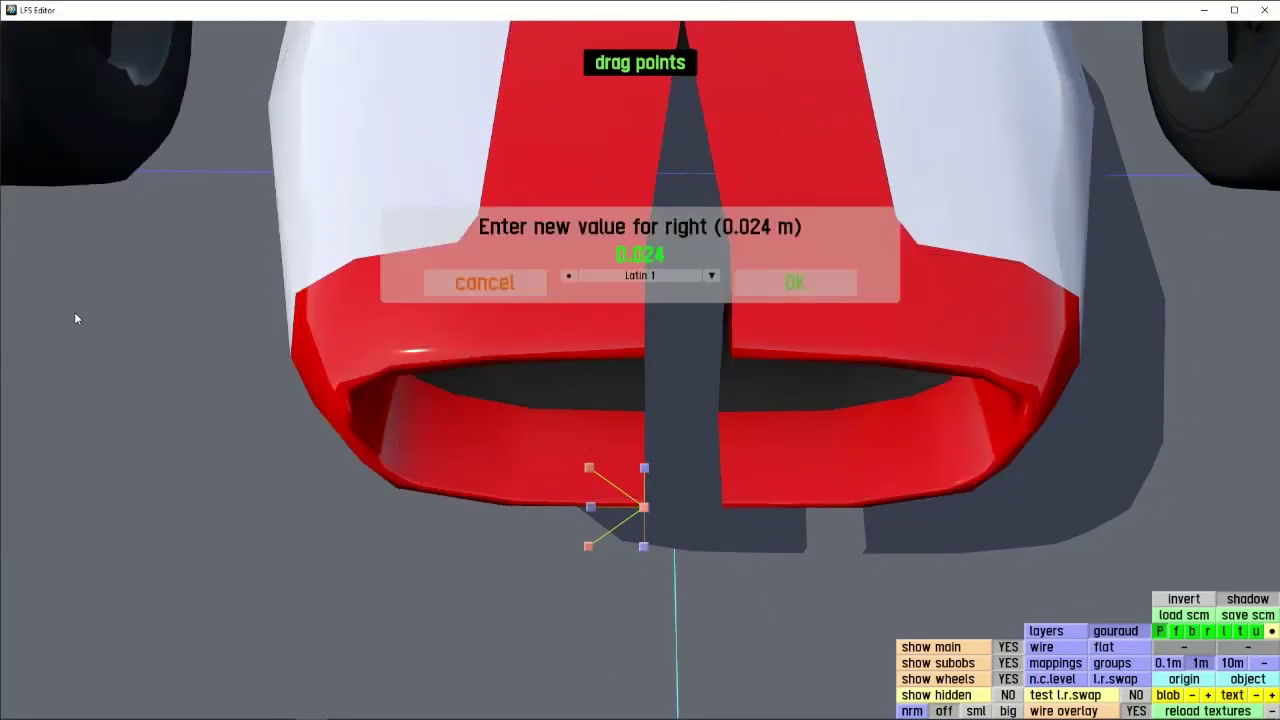
{"action": "type", "text": "0.000"}
{"action": "key", "text": "Return"}
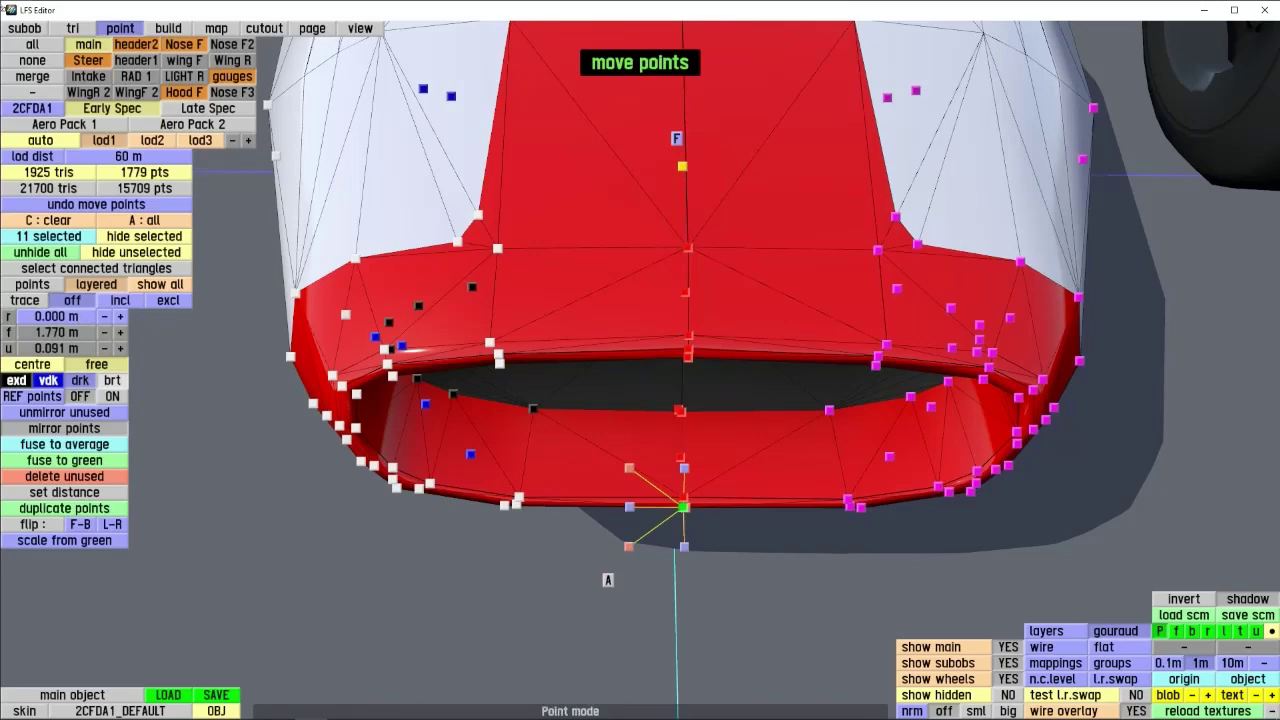
- Inspect the main object's nose and centre the 11 points on its centreline to the central plane
{"action": "left_click", "coordinate": [25, 29]}
{"action": "right_click_drag", "start_coordinate": [652, 266], "coordinate": [670, 300]}
{"action": "scroll", "coordinate": [558, 423], "scroll_direction": "down", "scroll_amount": 5}
{"action": "scroll", "coordinate": [604, 360], "scroll_direction": "up", "scroll_amount": 5}
{"action": "scroll", "coordinate": [554, 408], "scroll_direction": "up", "scroll_amount": 5}
{"action": "scroll", "coordinate": [576, 418], "scroll_direction": "down", "scroll_amount": 5}
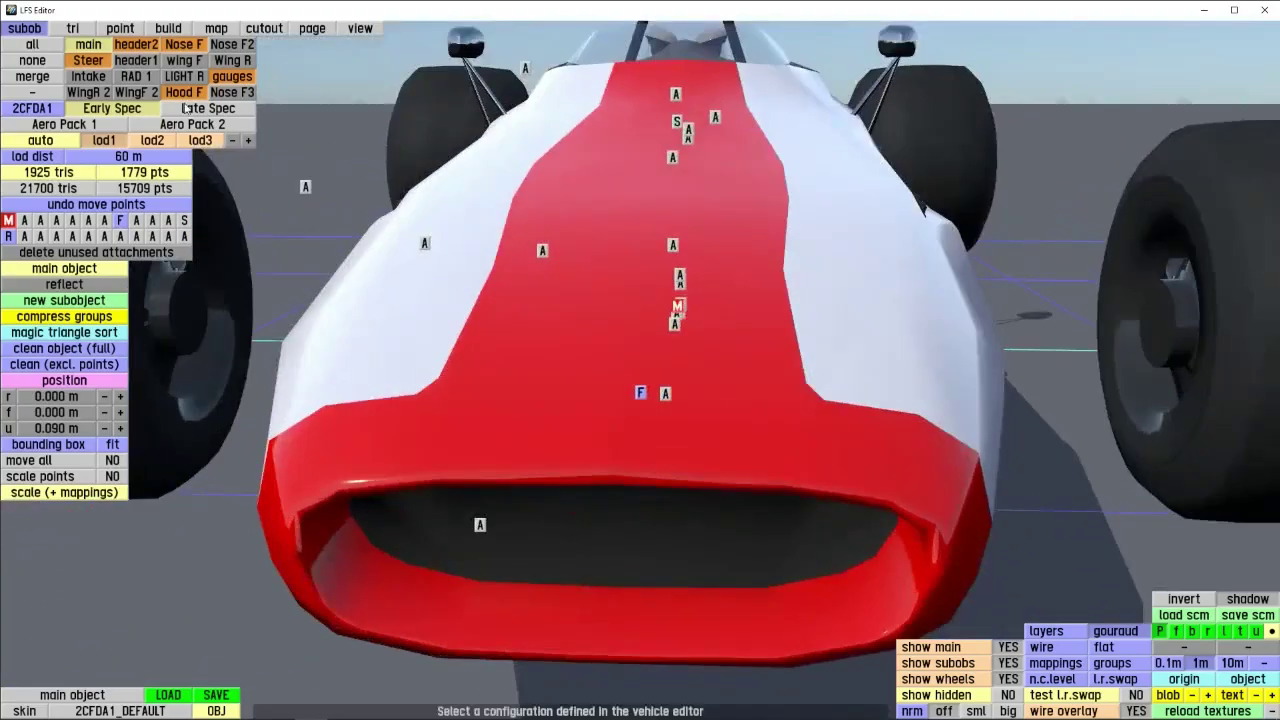
{"action": "left_click", "coordinate": [138, 32]}
{"action": "right_click_drag", "start_coordinate": [645, 515], "coordinate": [638, 354]}
{"action": "left_click_drag", "start_coordinate": [634, 320], "coordinate": [751, 629]}
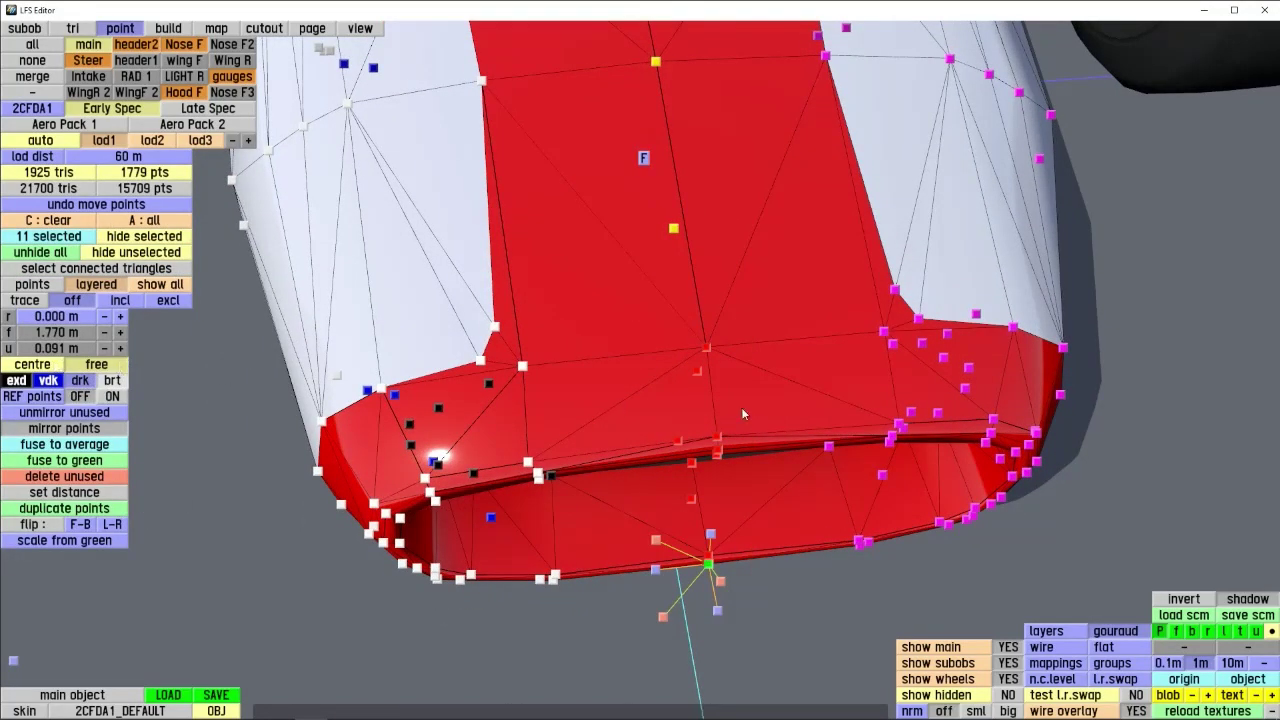
{"action": "left_click", "coordinate": [40, 364]}
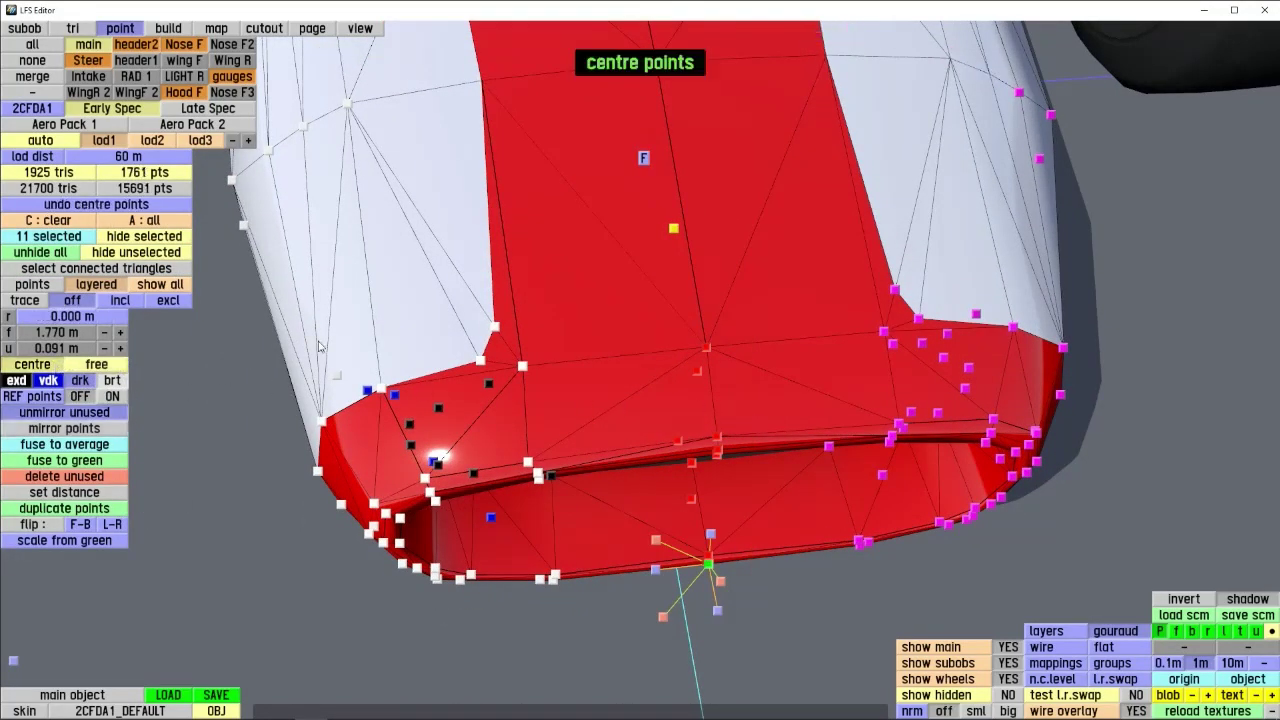
- Return to subobject mode and examine the detached nose halves and their attachment's origin from several angles
{"action": "left_click", "coordinate": [50, 28]}
{"action": "mouse_move", "coordinate": [723, 308]}
{"action": "right_mouse_down"}
{"action": "mouse_move", "coordinate": [660, 430]}
{"action": "mouse_move", "coordinate": [719, 484]}
{"action": "mouse_move", "coordinate": [745, 531]}
{"action": "mouse_move", "coordinate": [915, 508]}
{"action": "mouse_move", "coordinate": [586, 320]}
{"action": "mouse_move", "coordinate": [584, 347]}
{"action": "mouse_move", "coordinate": [738, 301]}
{"action": "right_mouse_up"}
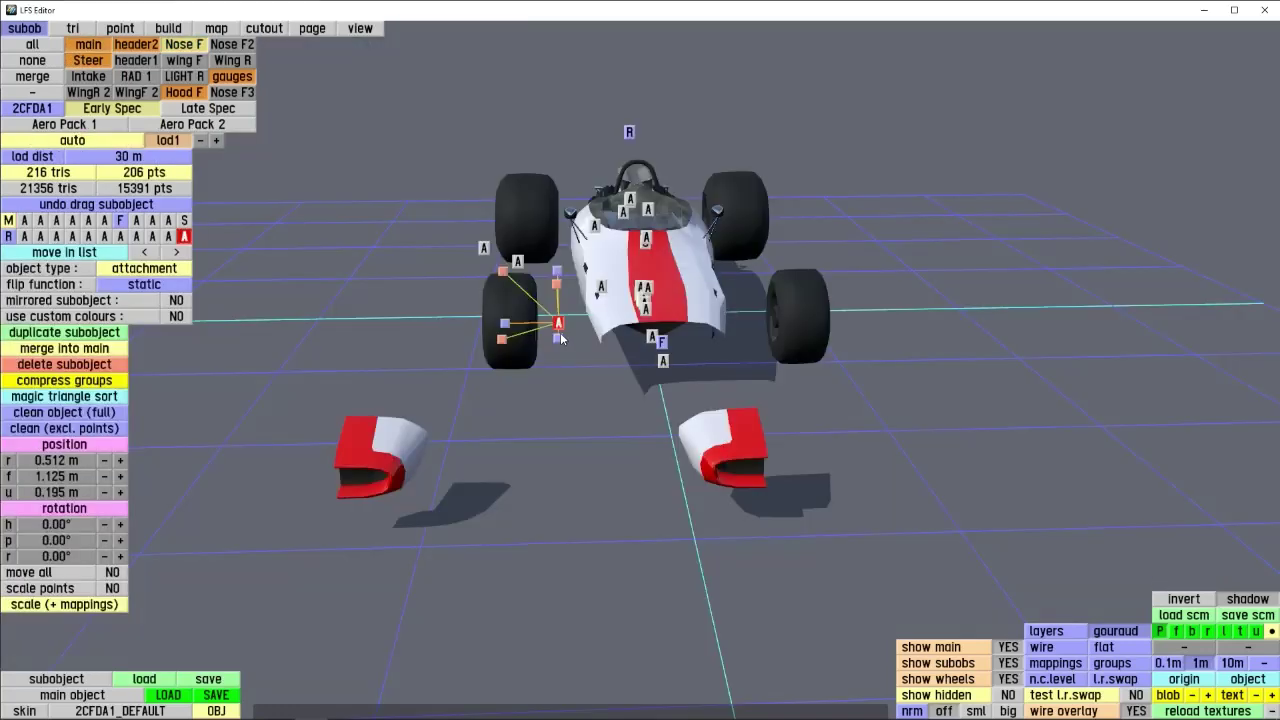
{"action": "right_click_drag", "start_coordinate": [600, 300], "coordinate": [555, 288]}
{"action": "left_click", "coordinate": [555, 288]}
{"action": "right_click_drag", "start_coordinate": [575, 405], "coordinate": [590, 480]}
{"action": "scroll", "coordinate": [570, 437], "scroll_direction": "down", "scroll_amount": 5}
{"action": "scroll", "coordinate": [595, 480], "scroll_direction": "up", "scroll_amount": 5}
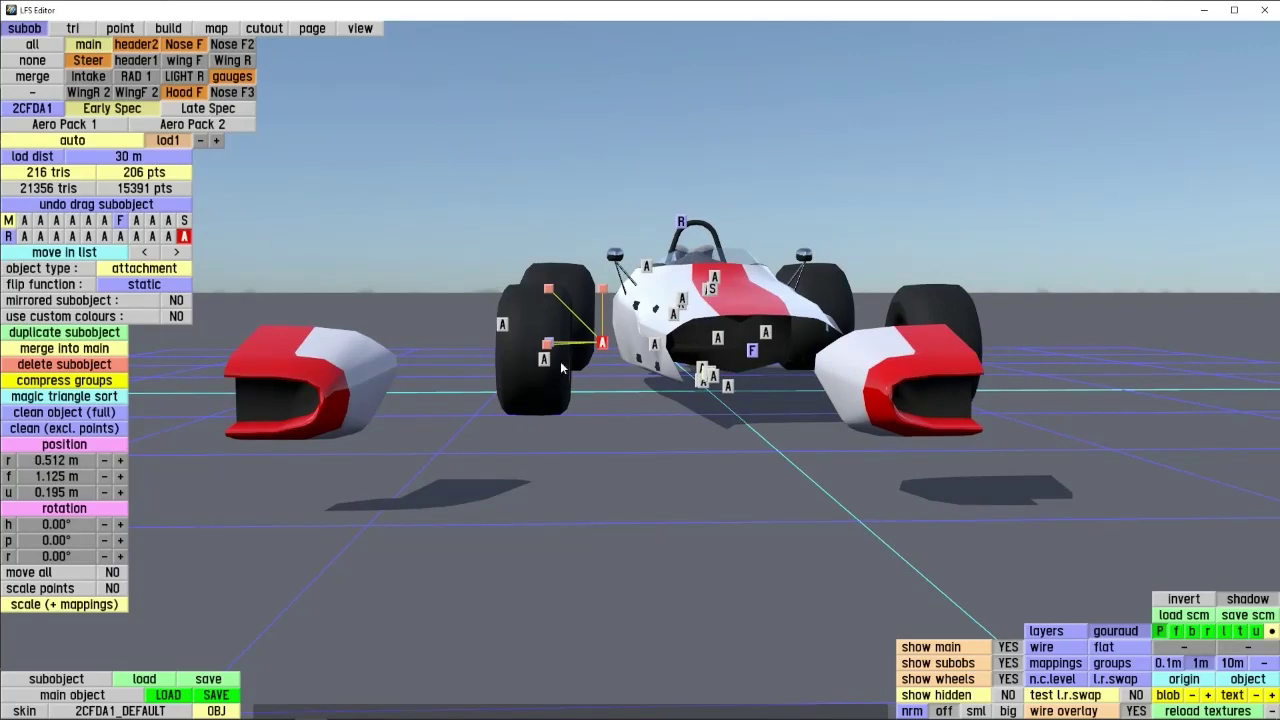
{"action": "right_click_drag", "start_coordinate": [667, 537], "coordinate": [643, 553]}
{"action": "middle_click_drag", "start_coordinate": [643, 553], "coordinate": [656, 551]}
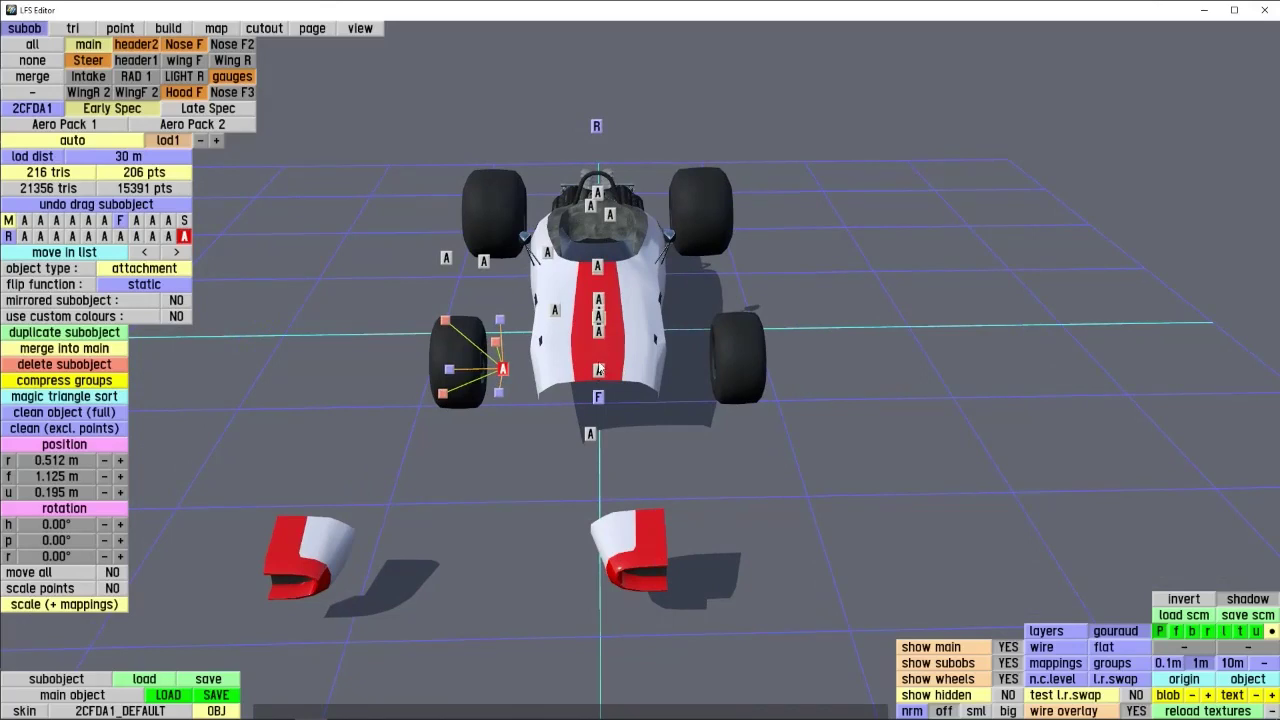
- Bring the detached nose attachment onto the car's centreline by setting its right position to 0.000 m
{"action": "left_click_drag", "start_coordinate": [441, 373], "coordinate": [544, 383]}
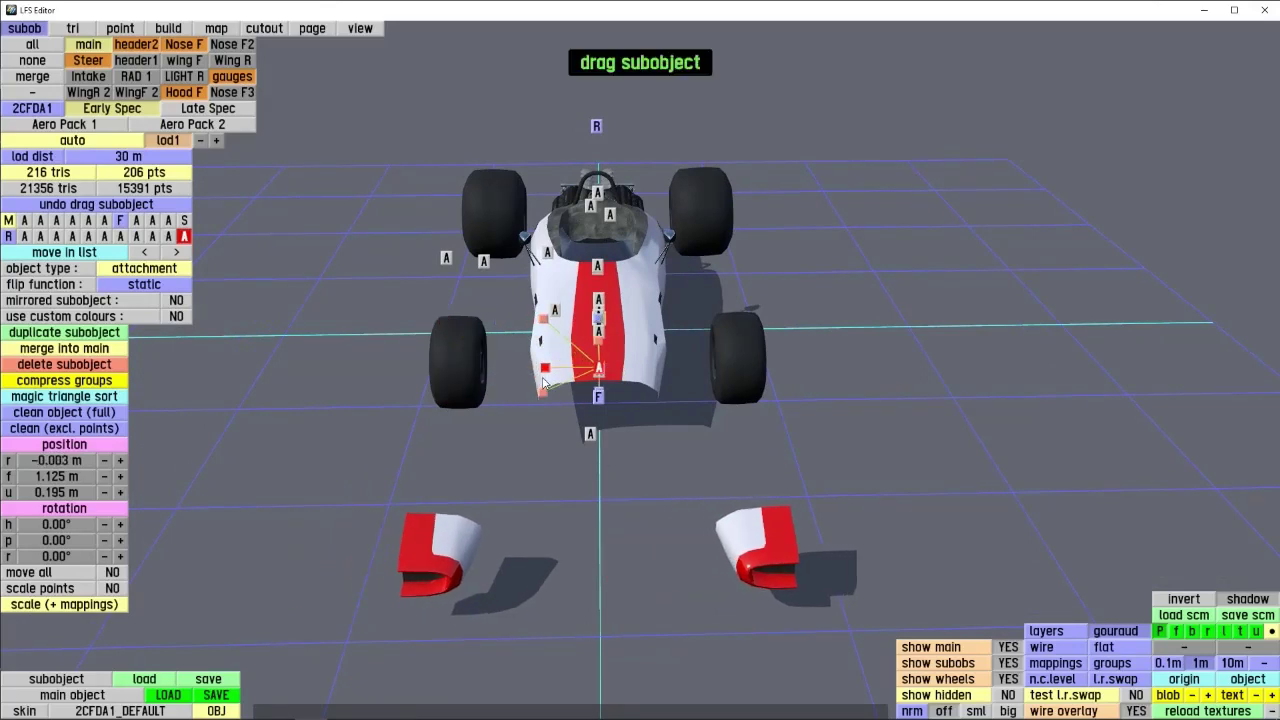
{"action": "right_click_drag", "start_coordinate": [543, 383], "coordinate": [384, 426]}
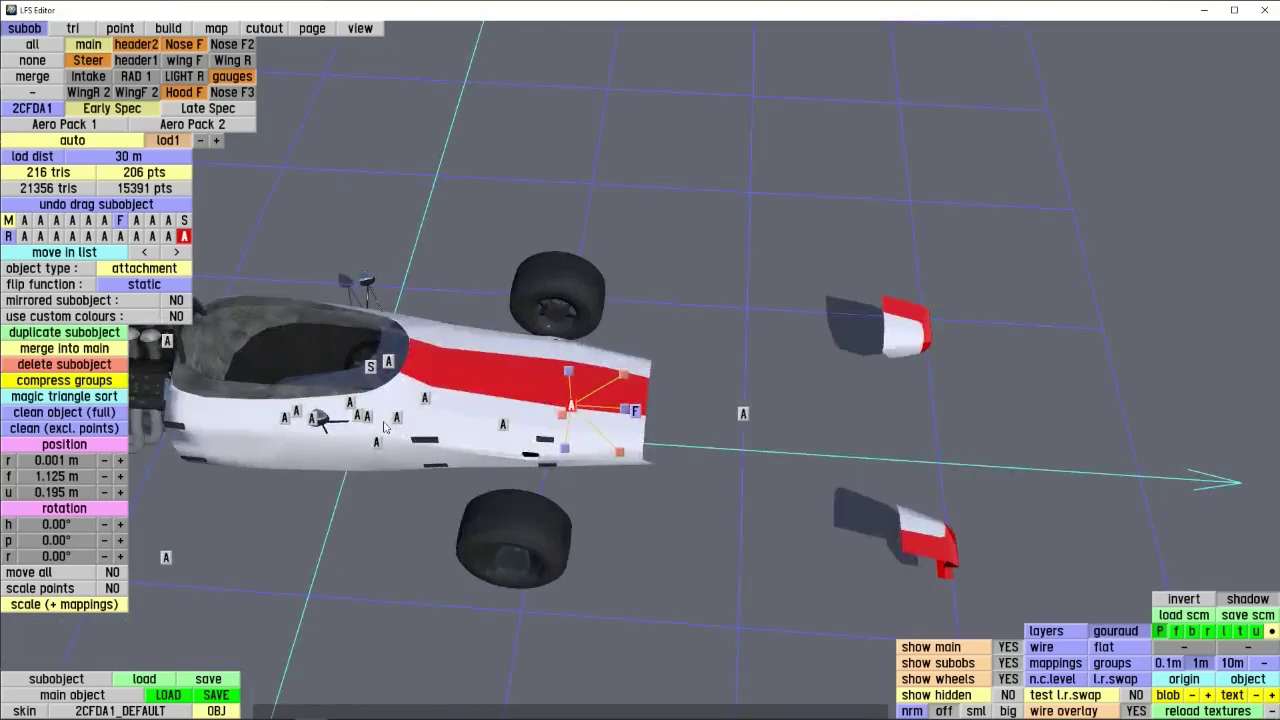
{"action": "left_click", "coordinate": [59, 463]}
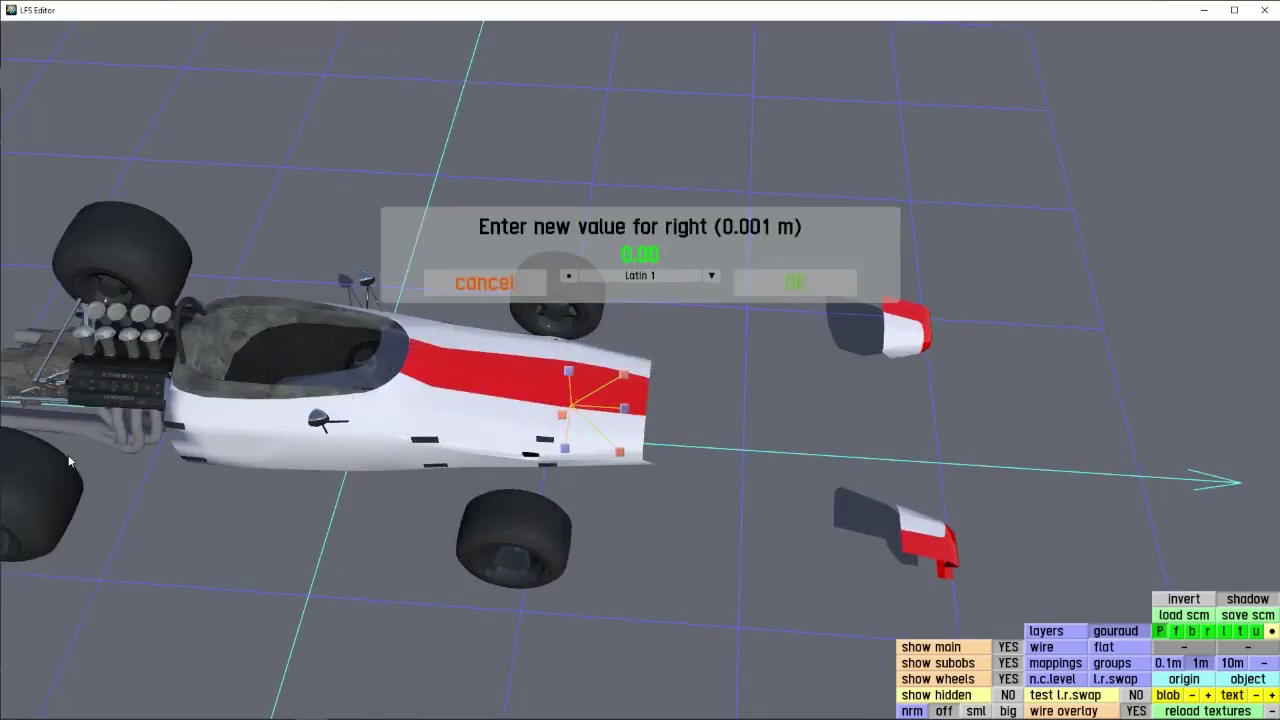
{"action": "key", "text": "Return"}
{"action": "right_click_drag", "start_coordinate": [605, 487], "coordinate": [701, 508]}
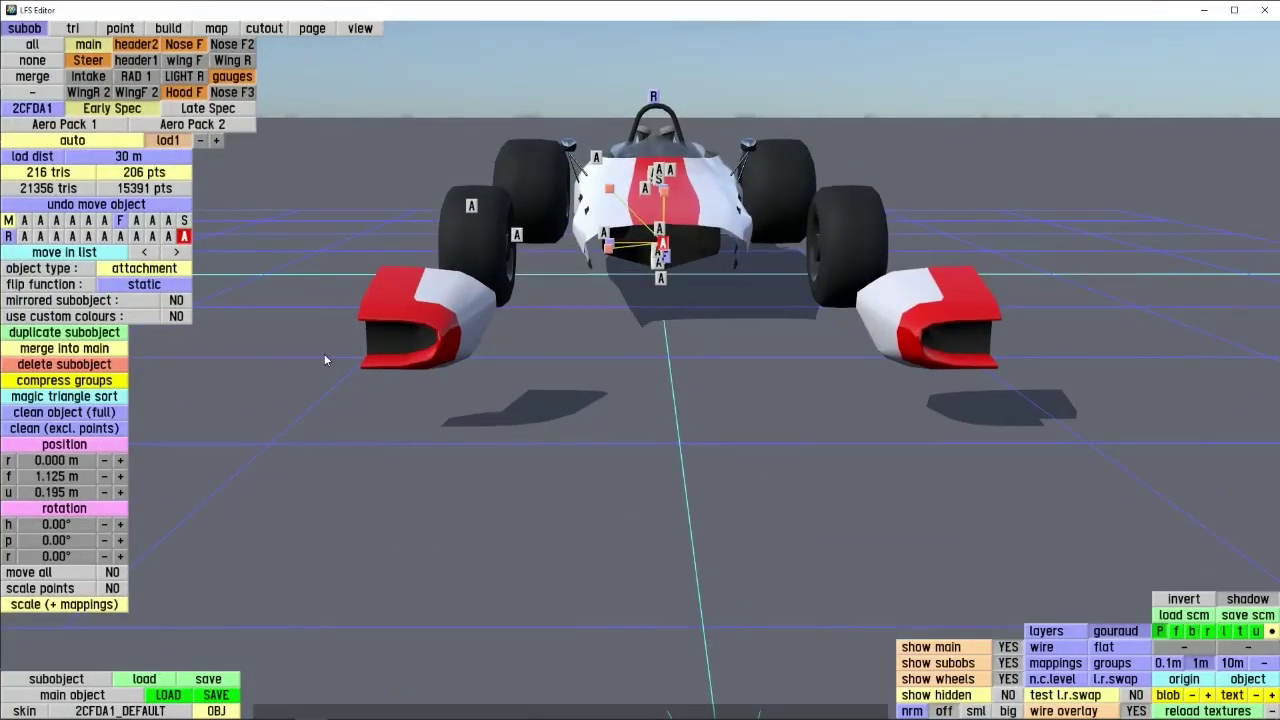
- Turn on mirroring for the nose attachment and move it sideways to about 0.78 m right
{"action": "left_click", "coordinate": [176, 300]}
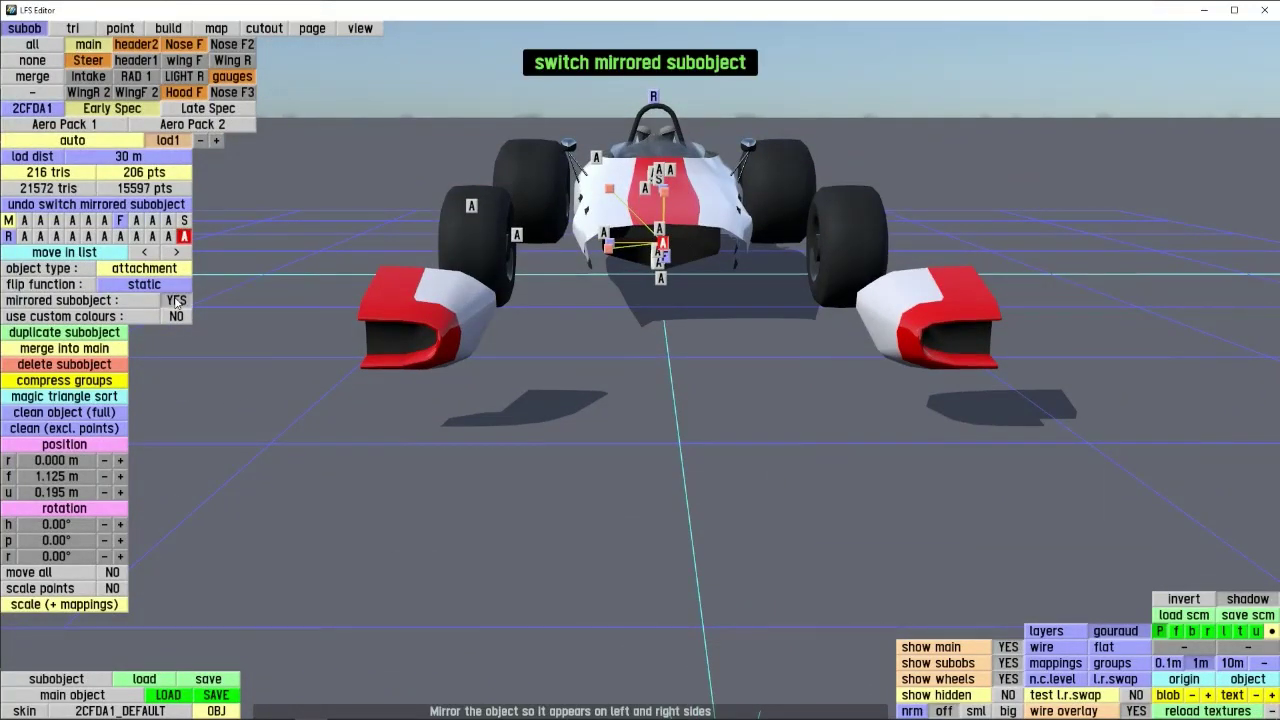
{"action": "left_click", "coordinate": [176, 303]}
{"action": "right_click_drag", "start_coordinate": [535, 560], "coordinate": [635, 461]}
{"action": "left_click_drag", "start_coordinate": [593, 360], "coordinate": [462, 383]}
{"action": "left_click", "coordinate": [176, 300]}
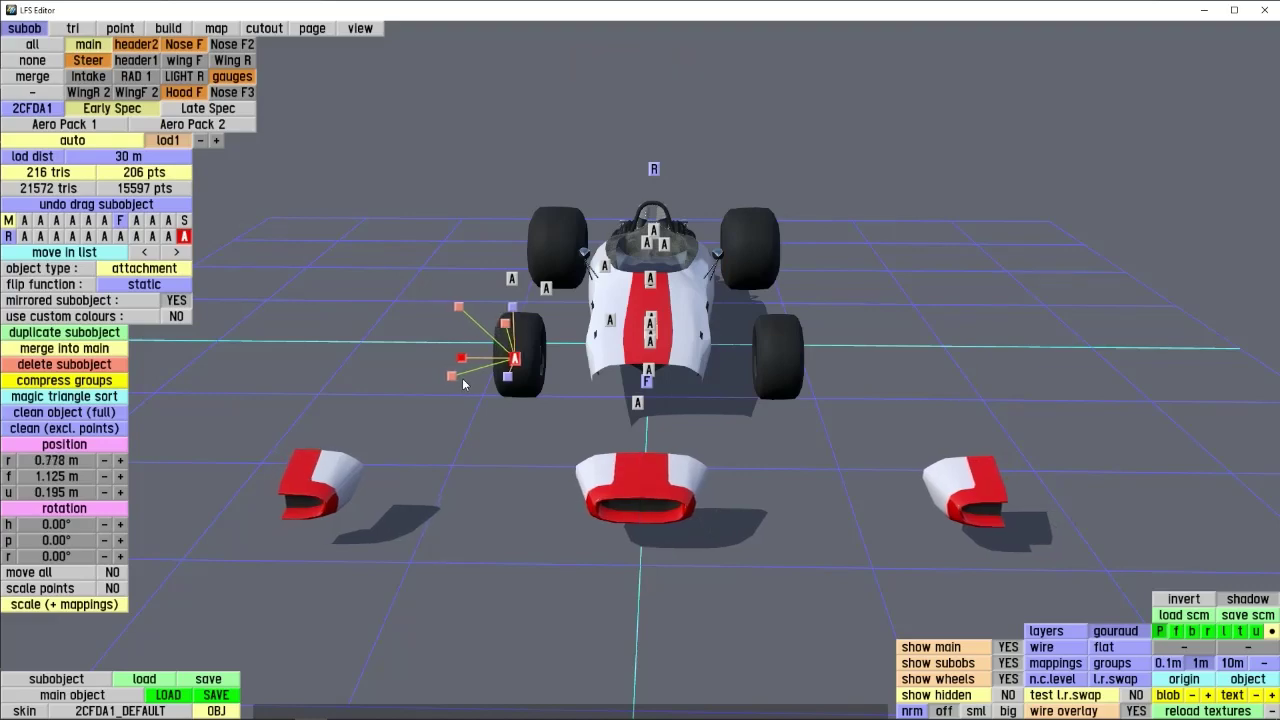
- Move the mirrored nose attachment to about 0.92 m right and 1.66 m forward, and inspect all its copies
{"action": "right_click_drag", "start_coordinate": [462, 378], "coordinate": [401, 373]}
{"action": "left_click_drag", "start_coordinate": [449, 394], "coordinate": [459, 430]}
{"action": "right_click_drag", "start_coordinate": [459, 430], "coordinate": [515, 434]}
{"action": "scroll", "coordinate": [515, 434], "scroll_direction": "down", "scroll_amount": 2}
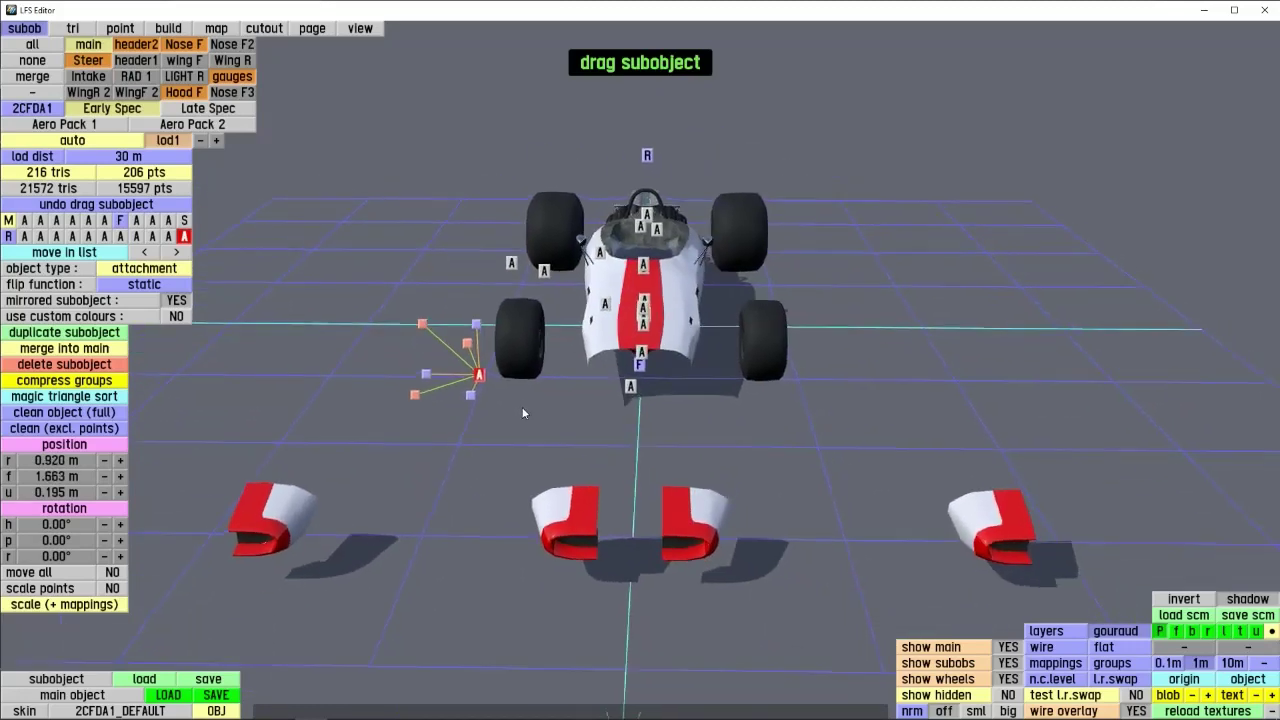
{"action": "scroll", "coordinate": [640, 455], "scroll_direction": "up", "scroll_amount": 6}
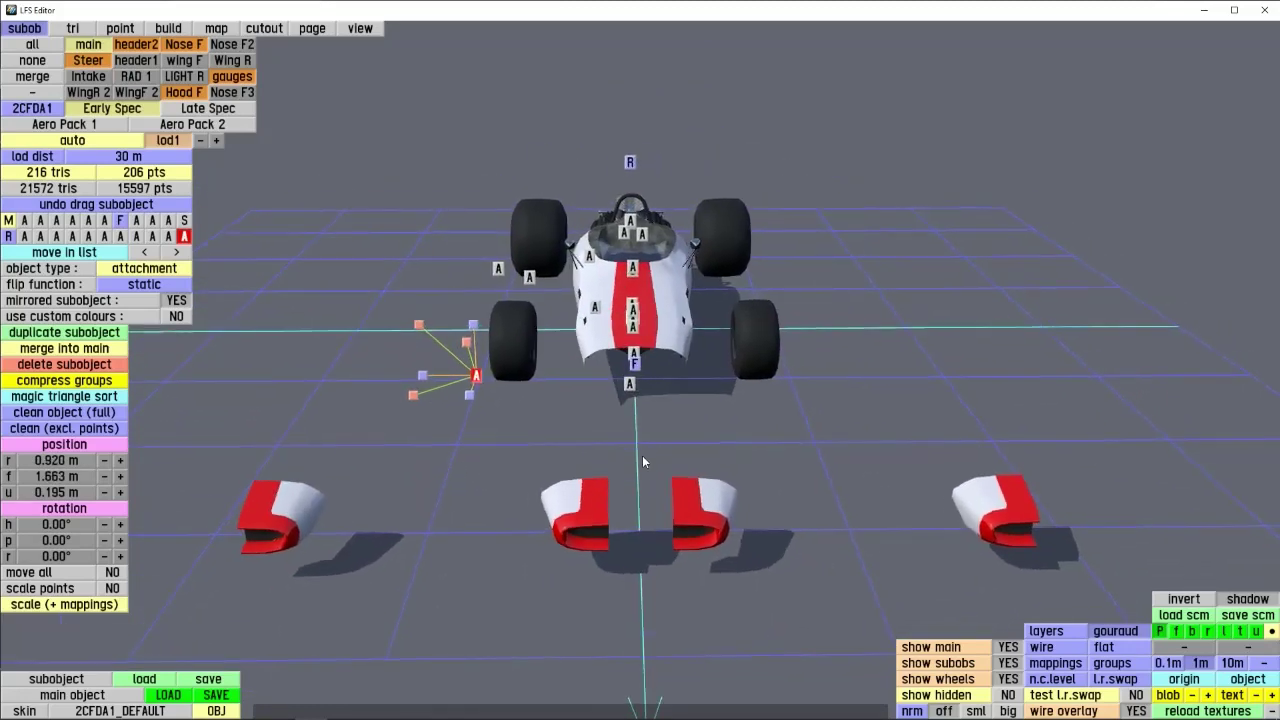
{"action": "right_click_drag", "start_coordinate": [622, 341], "coordinate": [665, 433]}
{"action": "right_click_drag", "start_coordinate": [670, 384], "coordinate": [707, 297]}
{"action": "scroll", "coordinate": [711, 318], "scroll_direction": "down", "scroll_amount": 5}
{"action": "right_click_drag", "start_coordinate": [588, 455], "coordinate": [566, 482]}
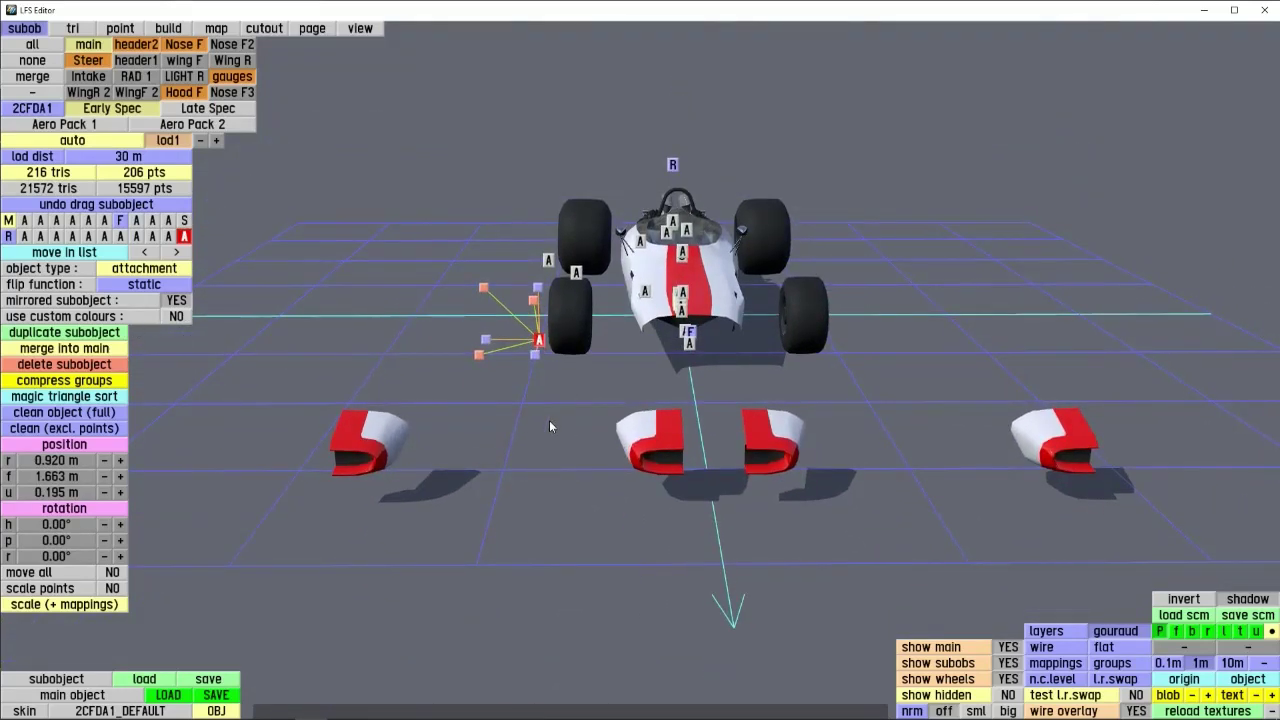
{"action": "right_click_drag", "start_coordinate": [549, 427], "coordinate": [612, 414]}
- Apply the blue default colours to the car in the vehicle editor and return to editing the model
{"action": "key", "text": "Escape"}
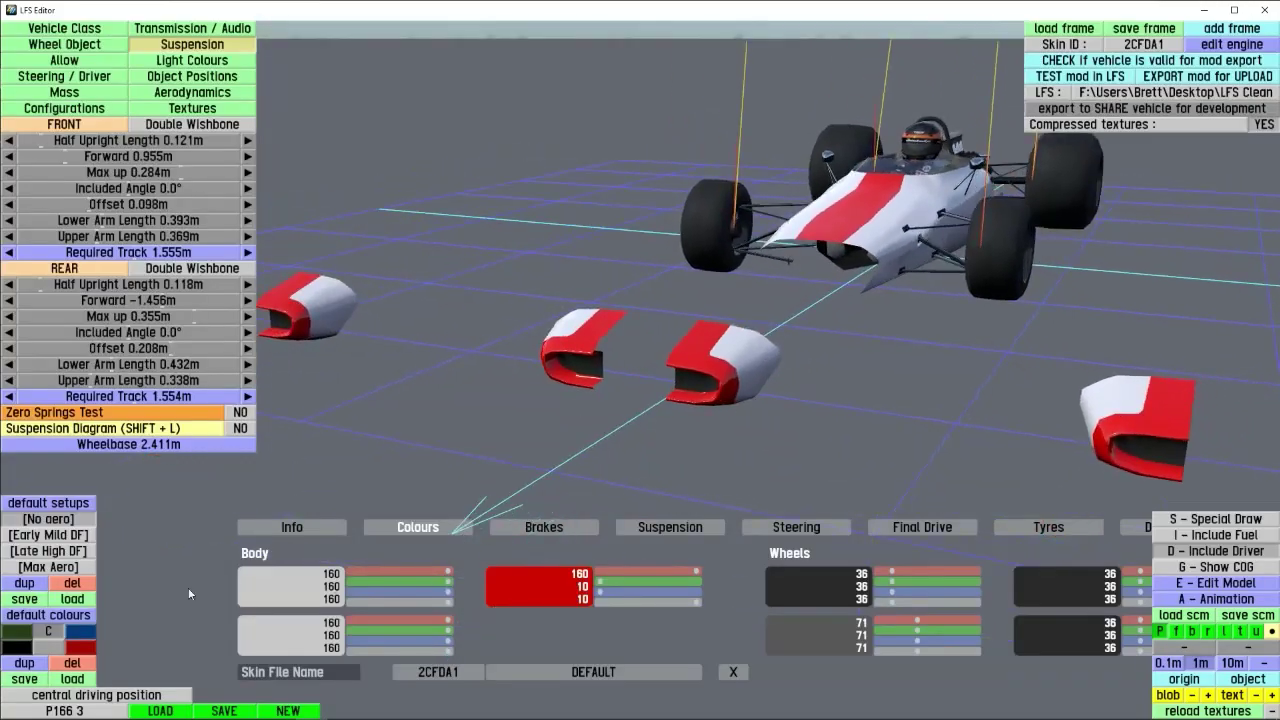
{"action": "left_click", "coordinate": [82, 635]}
{"action": "right_click_drag", "start_coordinate": [446, 404], "coordinate": [630, 440]}
{"action": "scroll", "coordinate": [636, 364], "scroll_direction": "up", "scroll_amount": 3}
{"action": "scroll", "coordinate": [836, 379], "scroll_direction": "down", "scroll_amount": 5}
{"action": "left_click", "coordinate": [1236, 582]}
{"action": "right_click_drag", "start_coordinate": [896, 497], "coordinate": [520, 429]}
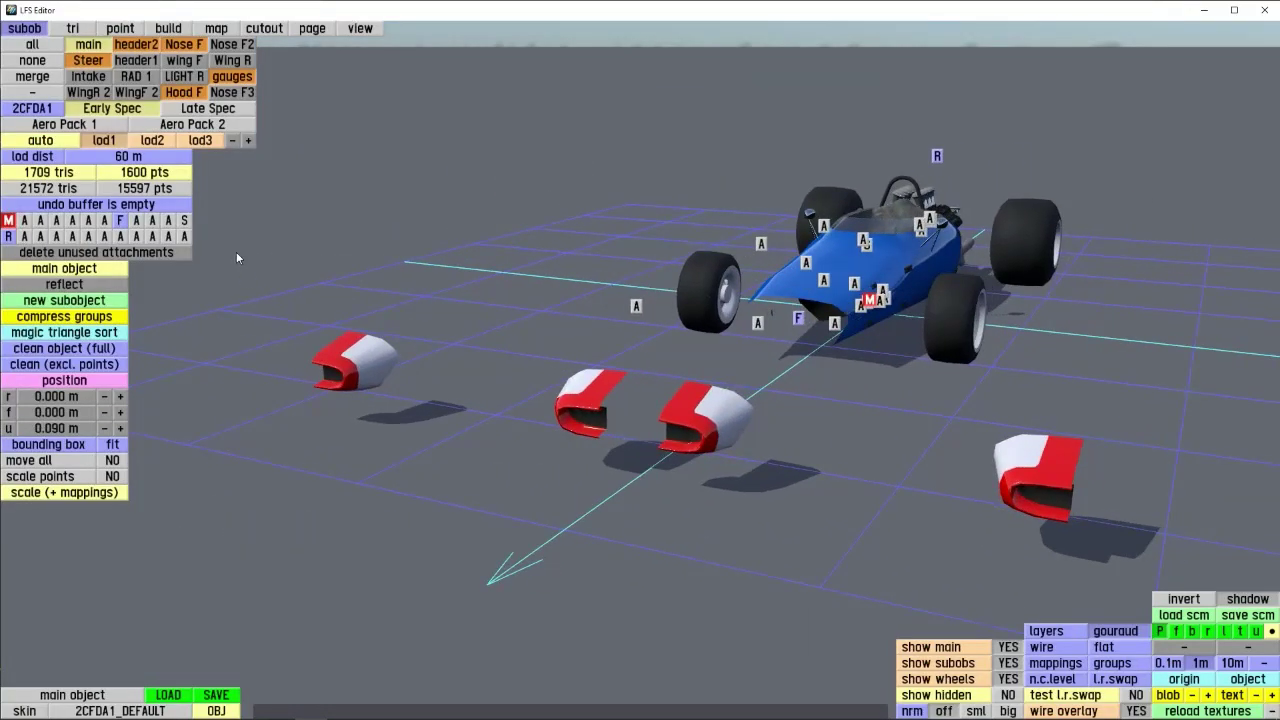
- Turn on custom colours for the mirrored nose attachment and switch to triangle mode
{"action": "left_click", "coordinate": [184, 236]}
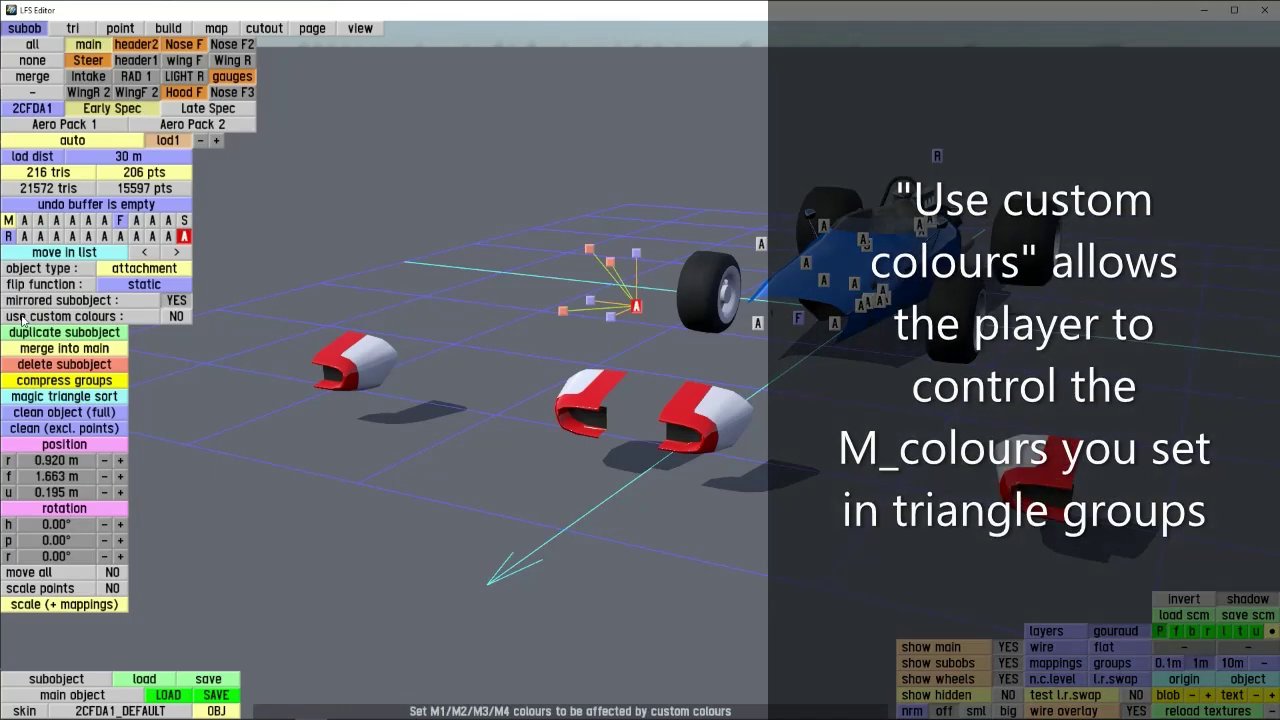
{"action": "left_click", "coordinate": [175, 317]}
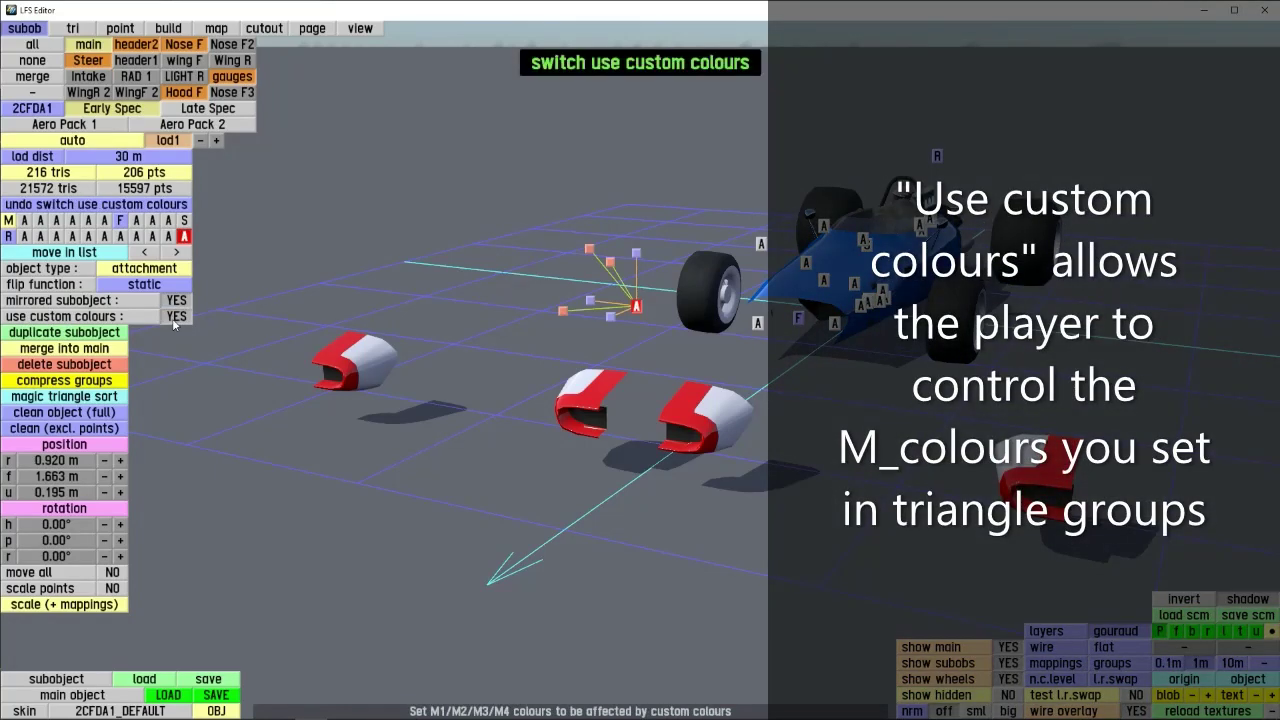
{"action": "left_click", "coordinate": [75, 29]}
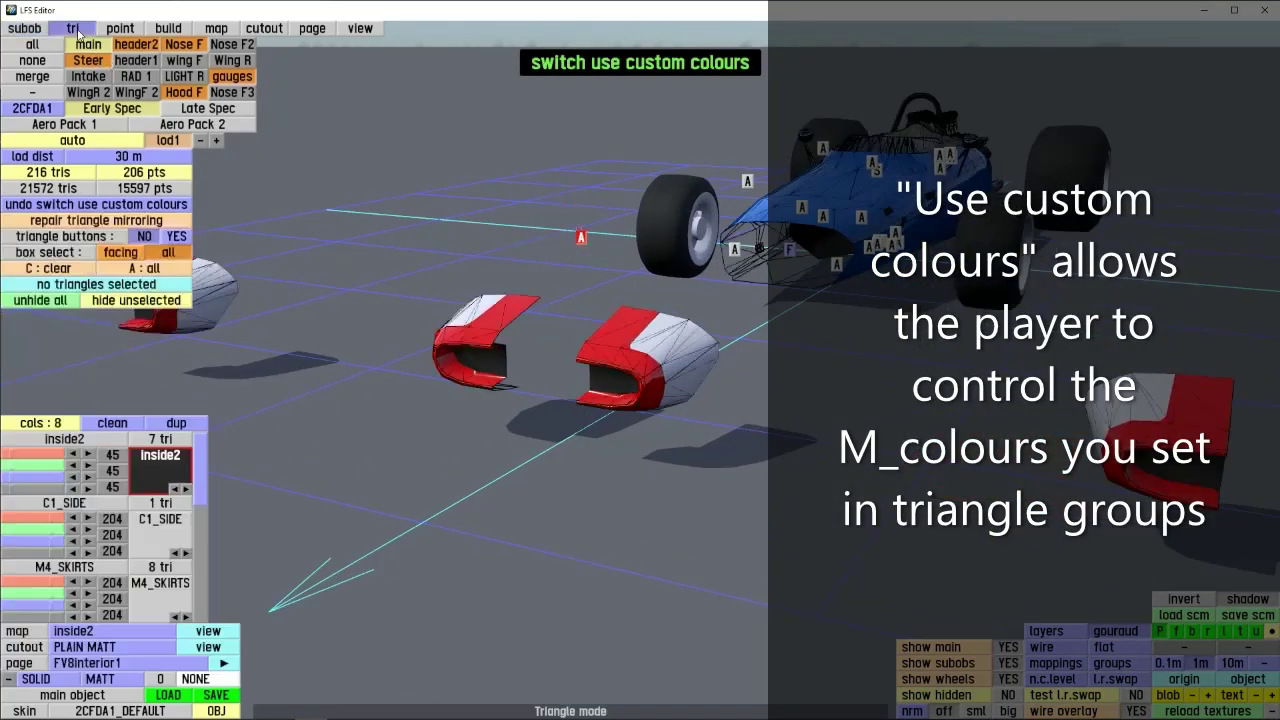
- Examine the nose attachment's triangle colour groups, from inside2 through C2_FRONT and M2_side to C1_SIDE2
{"action": "scroll", "coordinate": [148, 541], "scroll_direction": "down", "scroll_amount": 2}
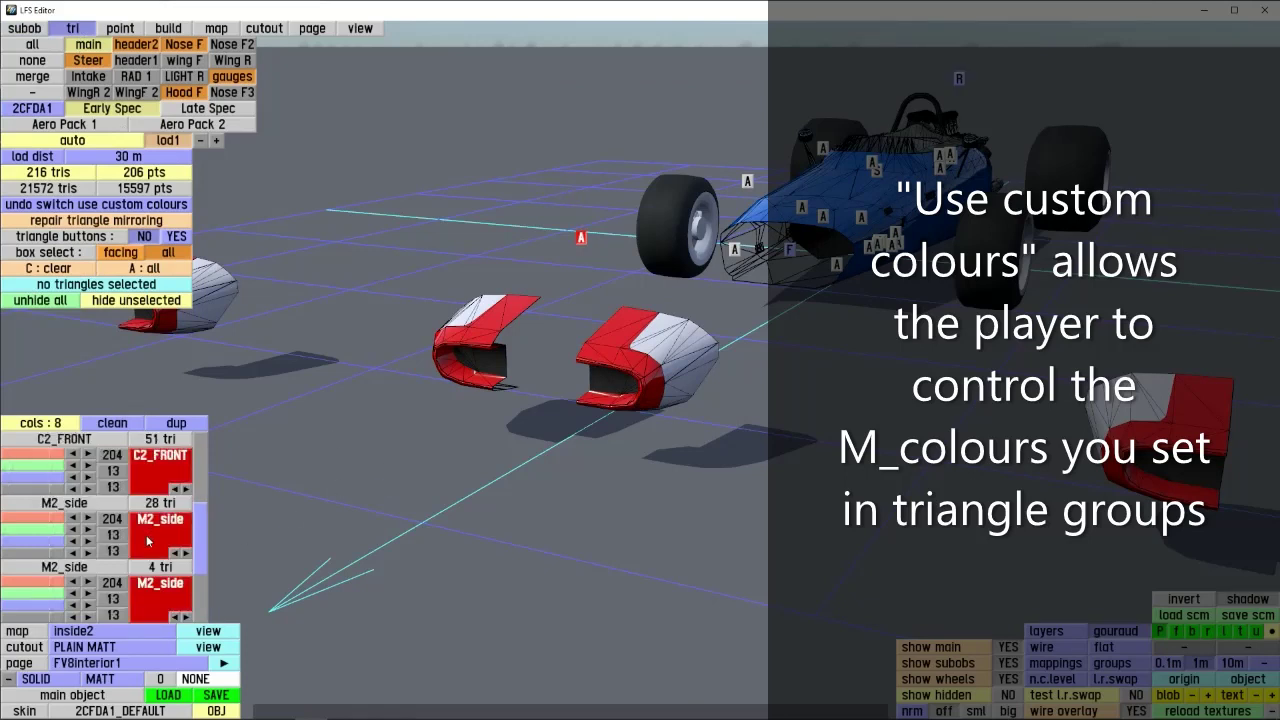
{"action": "scroll", "coordinate": [170, 530], "scroll_direction": "up", "scroll_amount": 1}
{"action": "scroll", "coordinate": [152, 535], "scroll_direction": "down", "scroll_amount": 1}
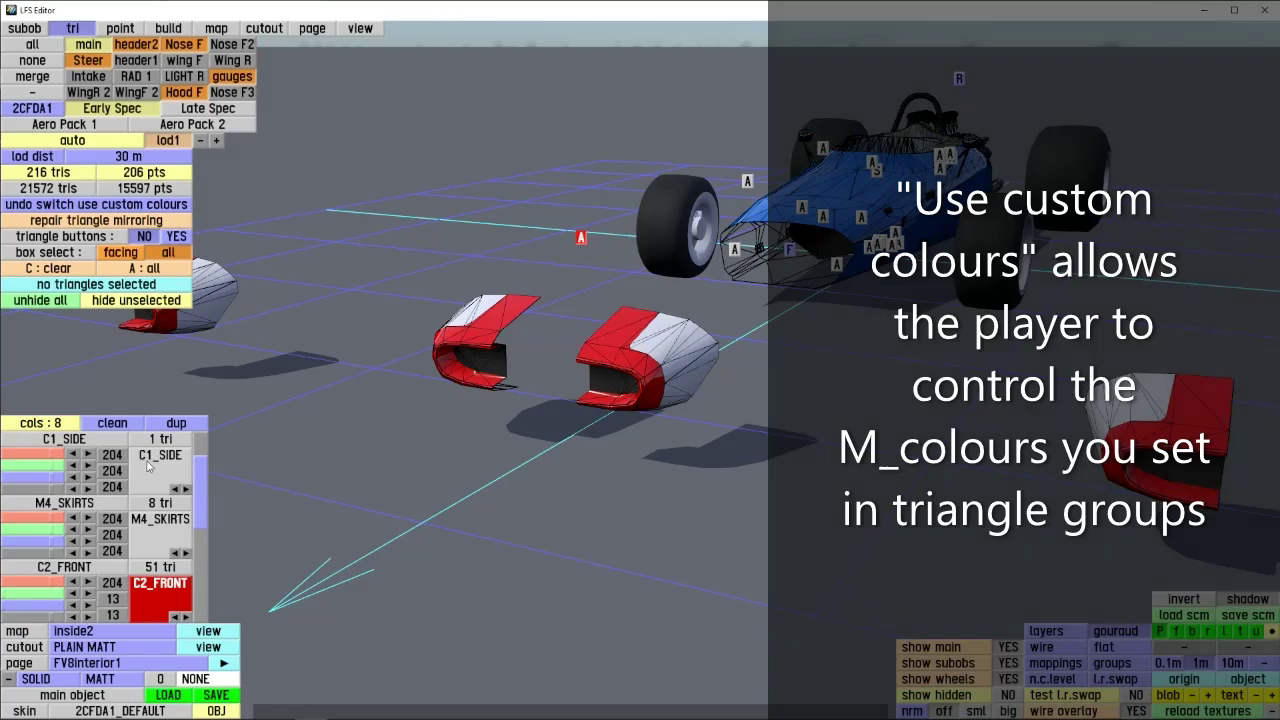
{"action": "scroll", "coordinate": [150, 535], "scroll_direction": "down", "scroll_amount": 3}
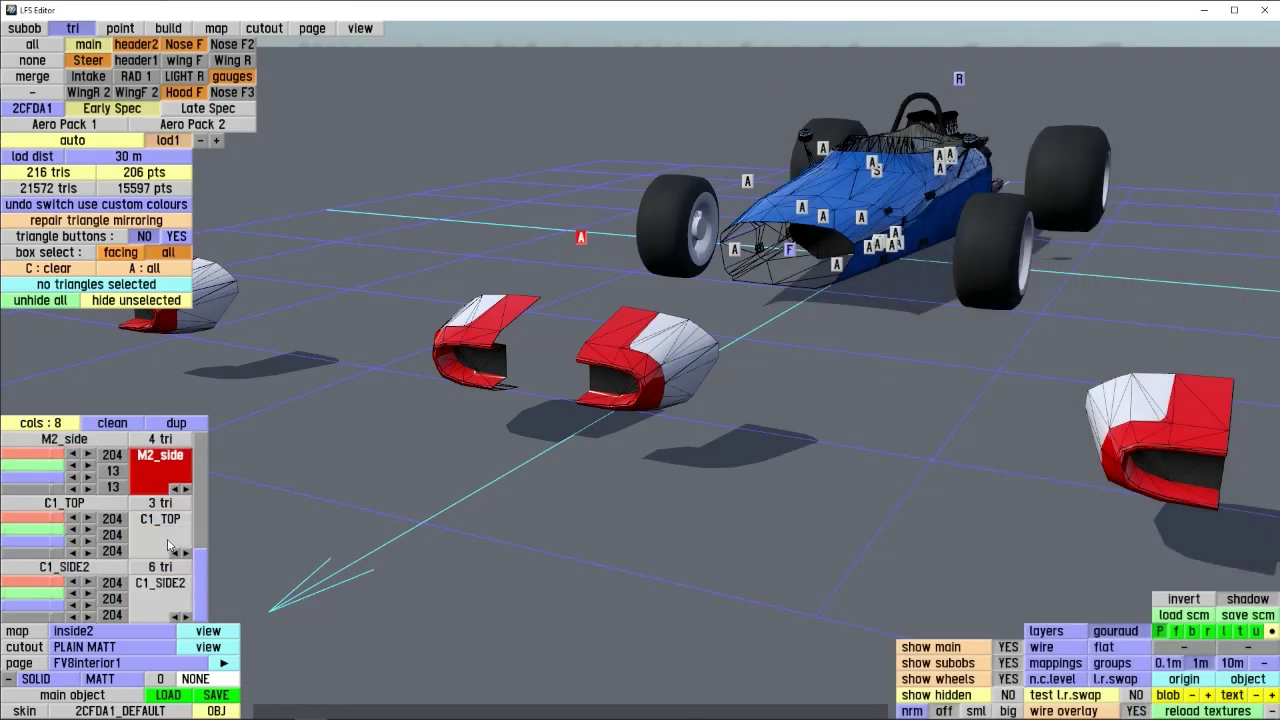
{"action": "scroll", "coordinate": [155, 545], "scroll_direction": "up", "scroll_amount": 4}
{"action": "scroll", "coordinate": [163, 518], "scroll_direction": "down", "scroll_amount": 2}
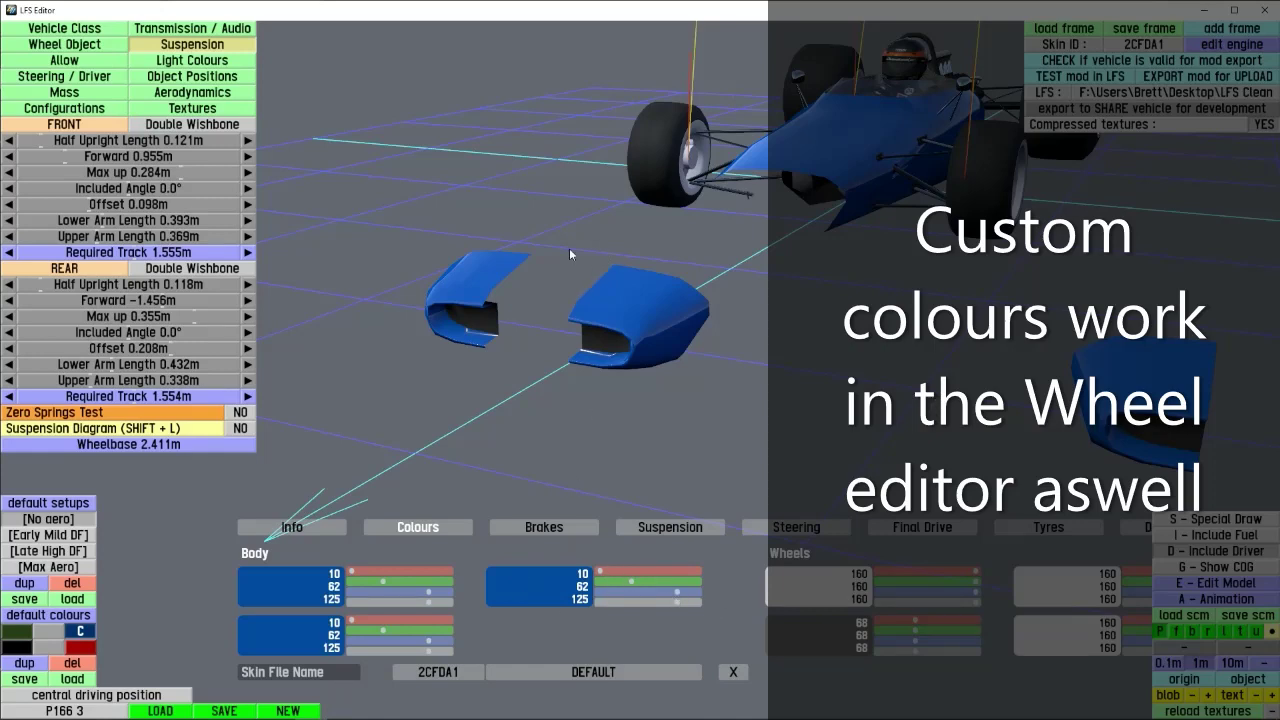
- Inspect the nose attachment's copies from several angles with the blue car colours in the vehicle editor
{"action": "left_click_drag", "start_coordinate": [614, 358], "coordinate": [617, 402]}
{"action": "right_click_drag", "start_coordinate": [617, 402], "coordinate": [656, 368]}
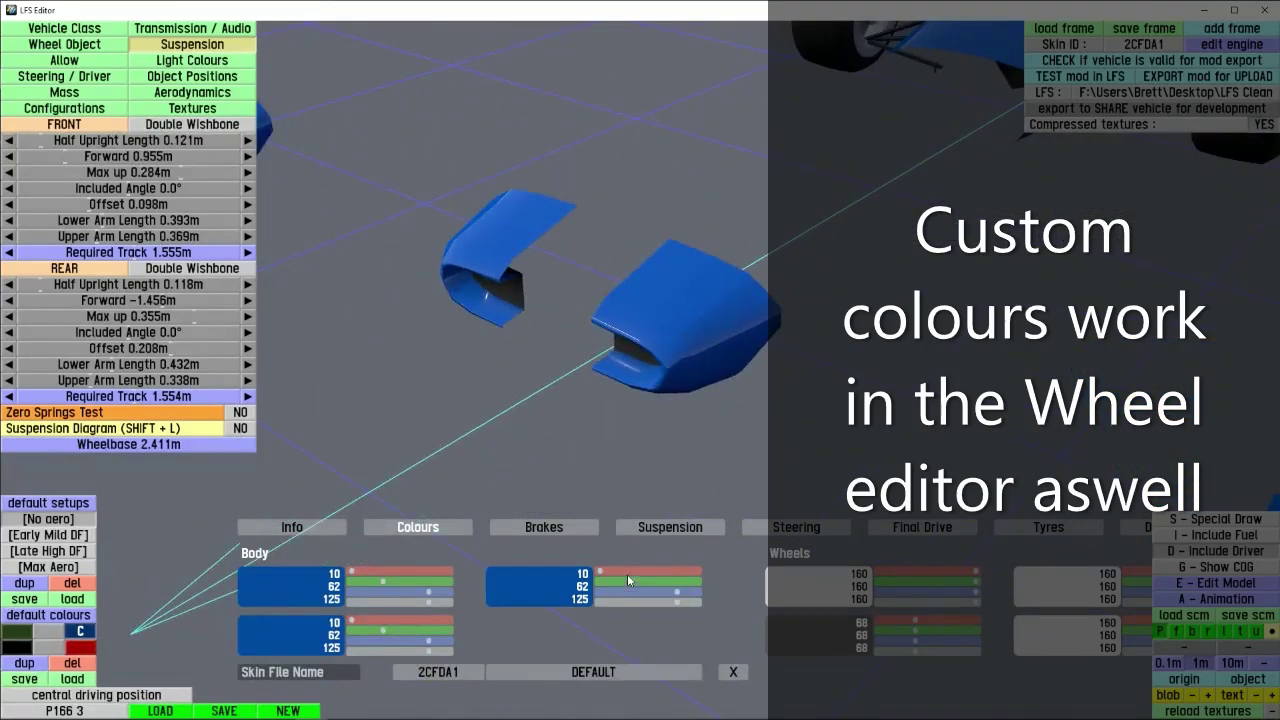
{"action": "mouse_move", "coordinate": [604, 574]}
{"action": "left_mouse_down"}
{"action": "mouse_move", "coordinate": [741, 569]}
{"action": "mouse_move", "coordinate": [565, 564]}
{"action": "mouse_move", "coordinate": [779, 574]}
{"action": "mouse_move", "coordinate": [559, 563]}
{"action": "mouse_move", "coordinate": [642, 564]}
{"action": "mouse_move", "coordinate": [592, 566]}
{"action": "left_mouse_up"}
{"action": "left_click_drag", "start_coordinate": [512, 375], "coordinate": [1048, 566]}
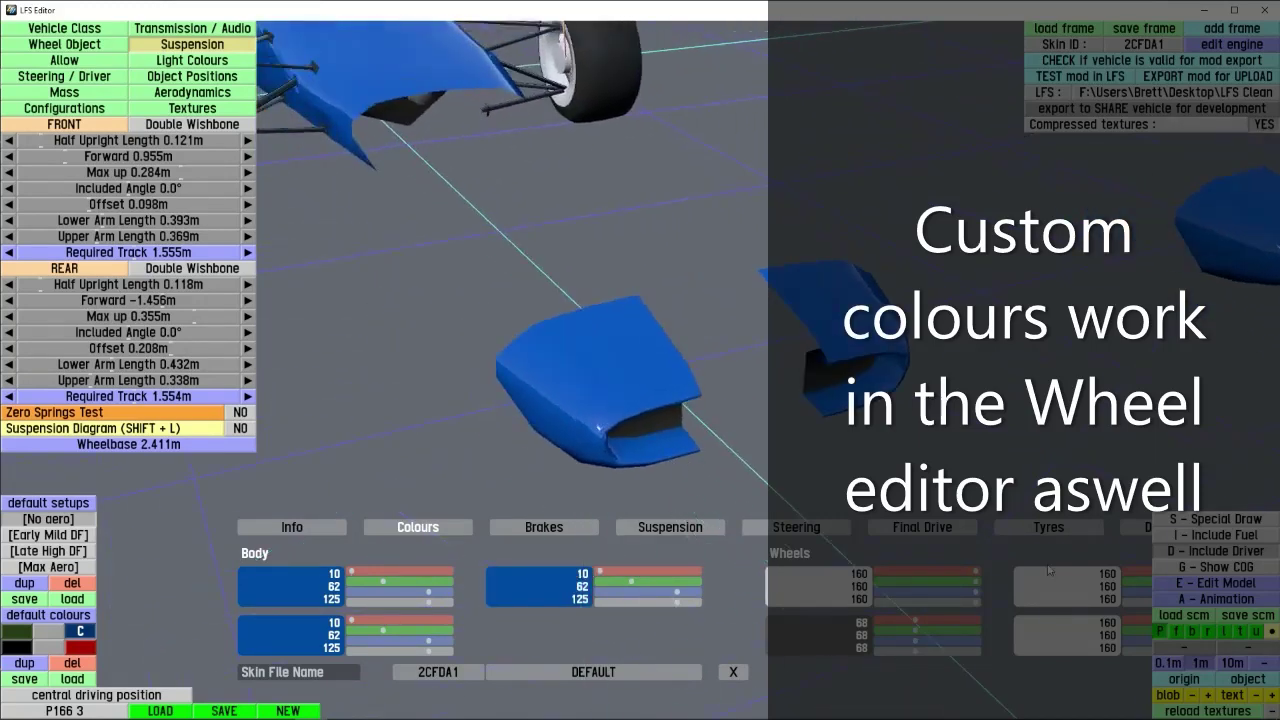
- Return to editing the model, select the nose attachment in triangle mode and check its colour groups
{"action": "left_click", "coordinate": [1218, 582]}
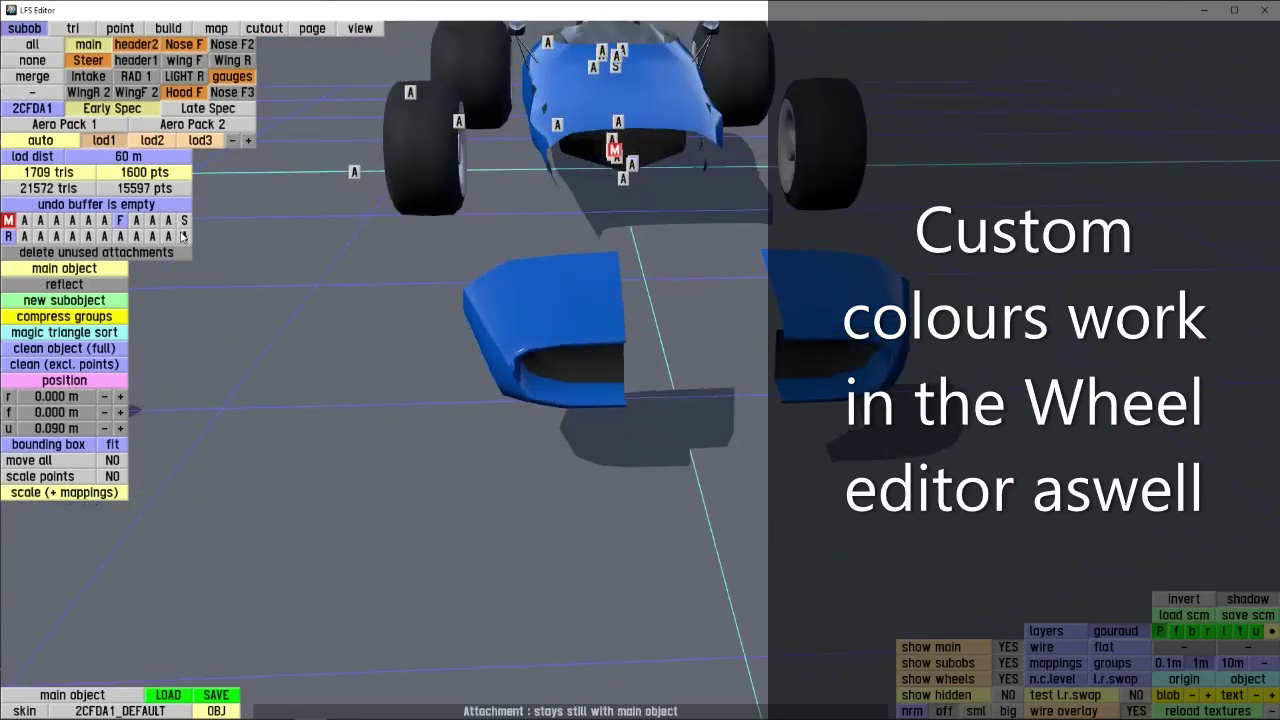
{"action": "left_click", "coordinate": [183, 237]}
{"action": "left_click", "coordinate": [72, 28]}
{"action": "left_click_drag", "start_coordinate": [595, 417], "coordinate": [600, 445]}
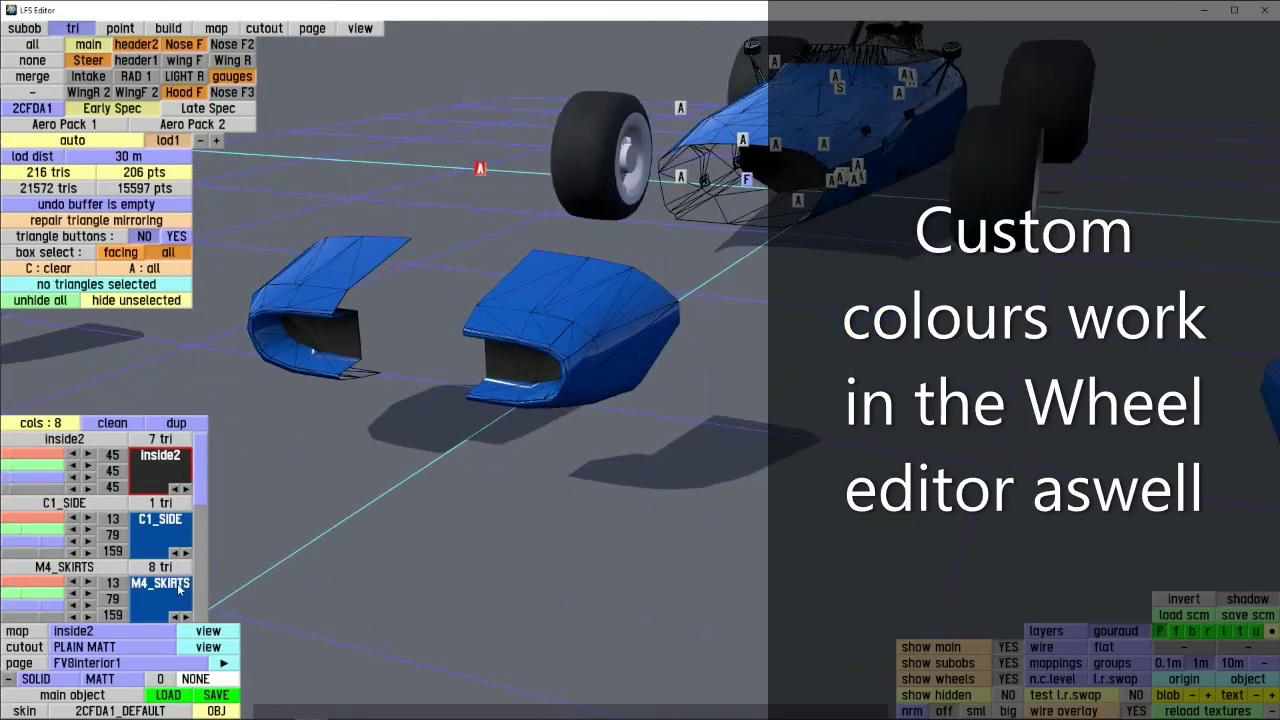
{"action": "scroll", "coordinate": [161, 587], "scroll_direction": "down", "scroll_amount": 1}
{"action": "middle_click_drag", "start_coordinate": [791, 367], "coordinate": [715, 487]}
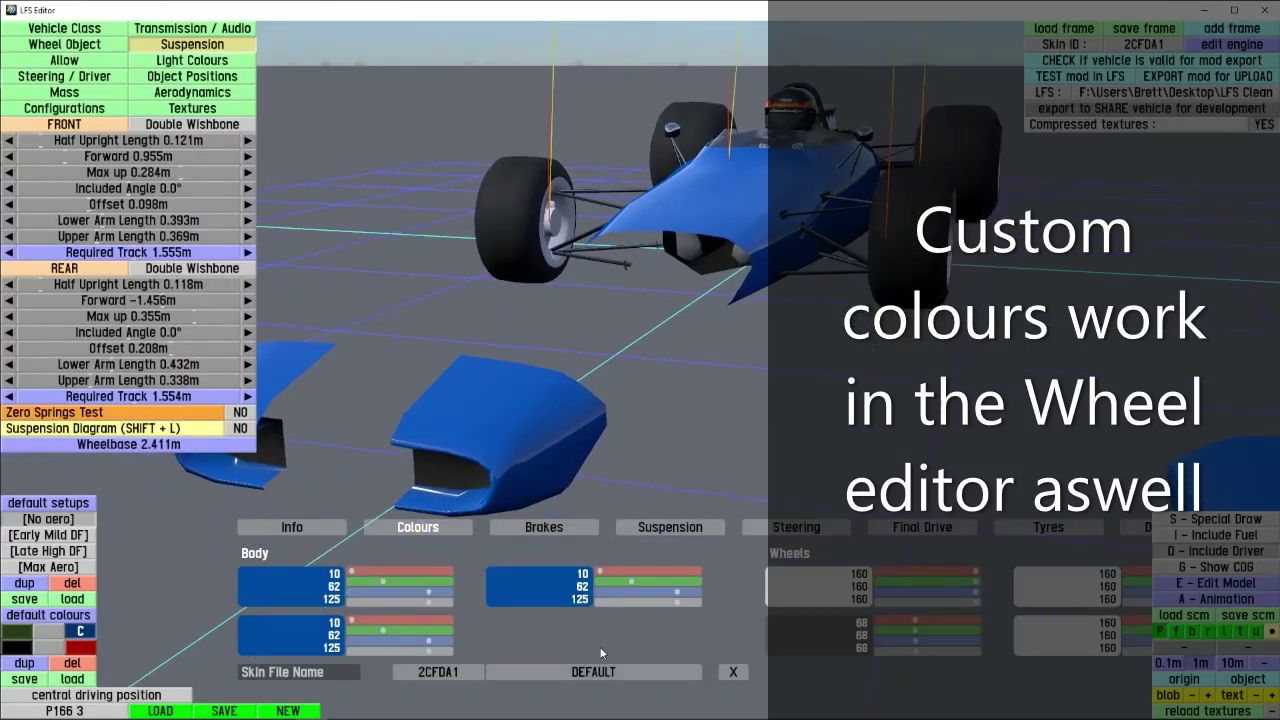
- Apply the Late High DF default setup, adjust the fourth body colour's brightness and inspect the winged car
{"action": "left_click", "coordinate": [71, 551]}
{"action": "scroll", "coordinate": [706, 377], "scroll_direction": "up", "scroll_amount": 2}
{"action": "middle_click_drag", "start_coordinate": [706, 377], "coordinate": [653, 373]}
{"action": "mouse_move", "coordinate": [787, 373]}
{"action": "middle_mouse_down"}
{"action": "mouse_move", "coordinate": [670, 374]}
{"action": "mouse_move", "coordinate": [810, 366]}
{"action": "middle_mouse_up"}
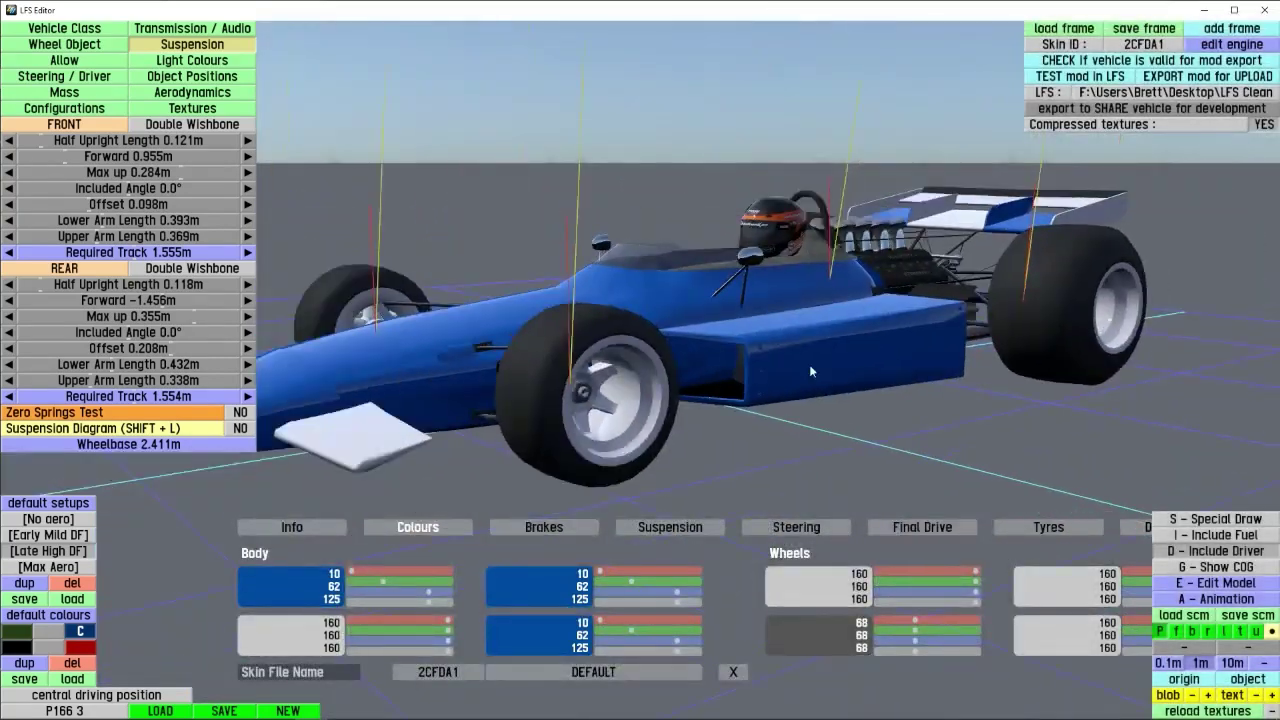
{"action": "scroll", "coordinate": [795, 372], "scroll_direction": "down", "scroll_amount": 3}
{"action": "left_click_drag", "start_coordinate": [675, 652], "coordinate": [702, 654]}
{"action": "middle_click_drag", "start_coordinate": [658, 445], "coordinate": [770, 452]}
{"action": "middle_click_drag", "start_coordinate": [563, 470], "coordinate": [790, 482]}
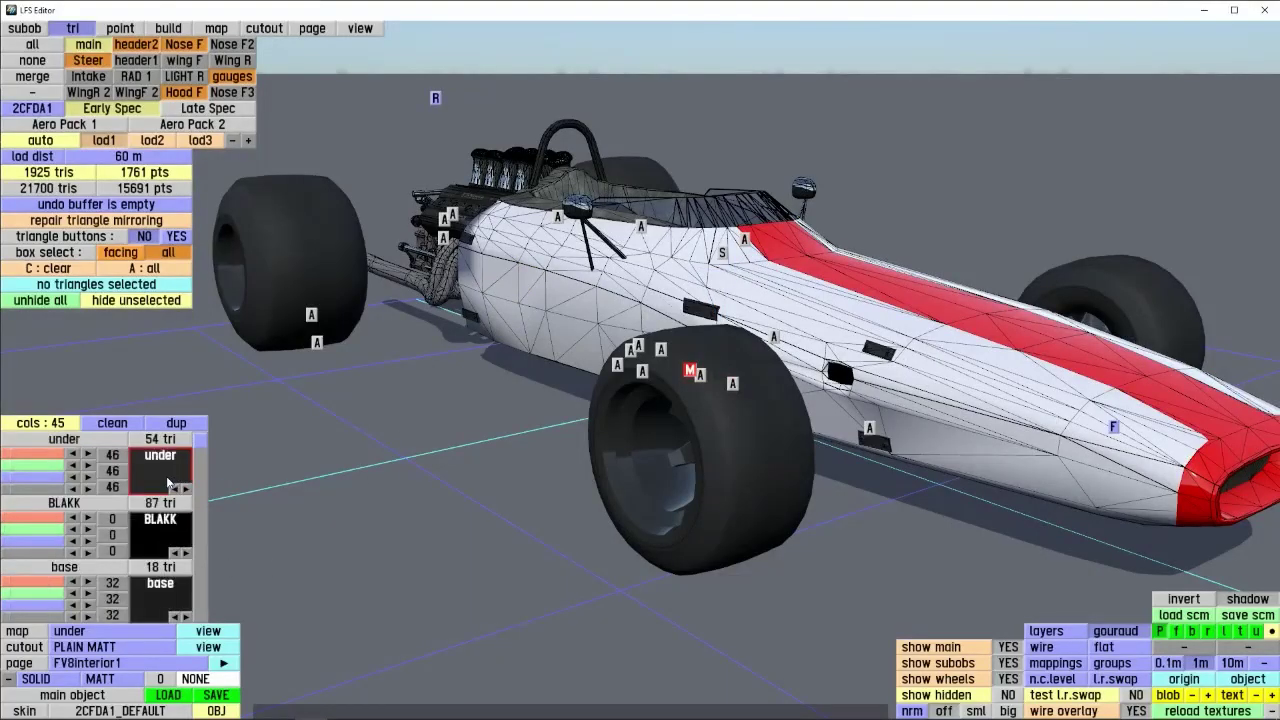
- Select the M2_side triangles along the red stripe on top of the main object's bodywork
{"action": "right_click_drag", "start_coordinate": [686, 412], "coordinate": [508, 344]}
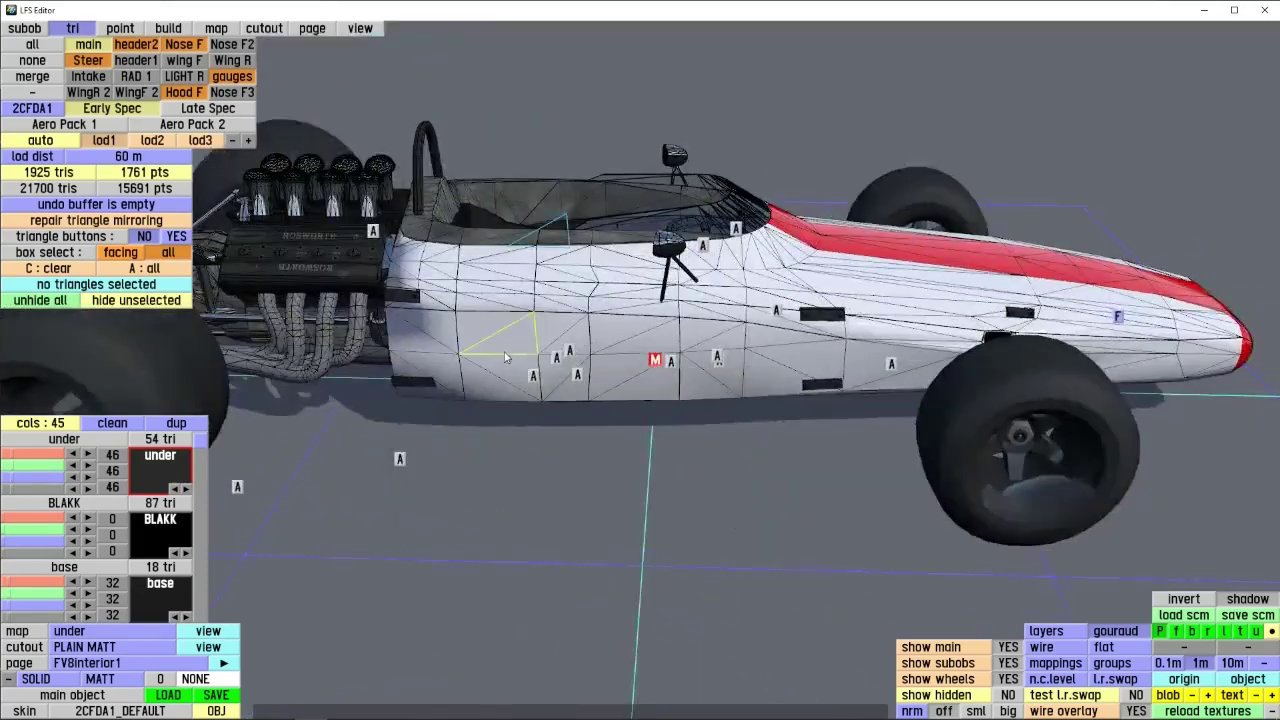
{"action": "scroll", "coordinate": [721, 360], "scroll_direction": "up", "scroll_amount": 4}
{"action": "right_click_drag", "start_coordinate": [721, 365], "coordinate": [640, 400]}
{"action": "scroll", "coordinate": [640, 400], "scroll_direction": "down", "scroll_amount": 3}
{"action": "middle_click_drag", "start_coordinate": [870, 255], "coordinate": [574, 394]}
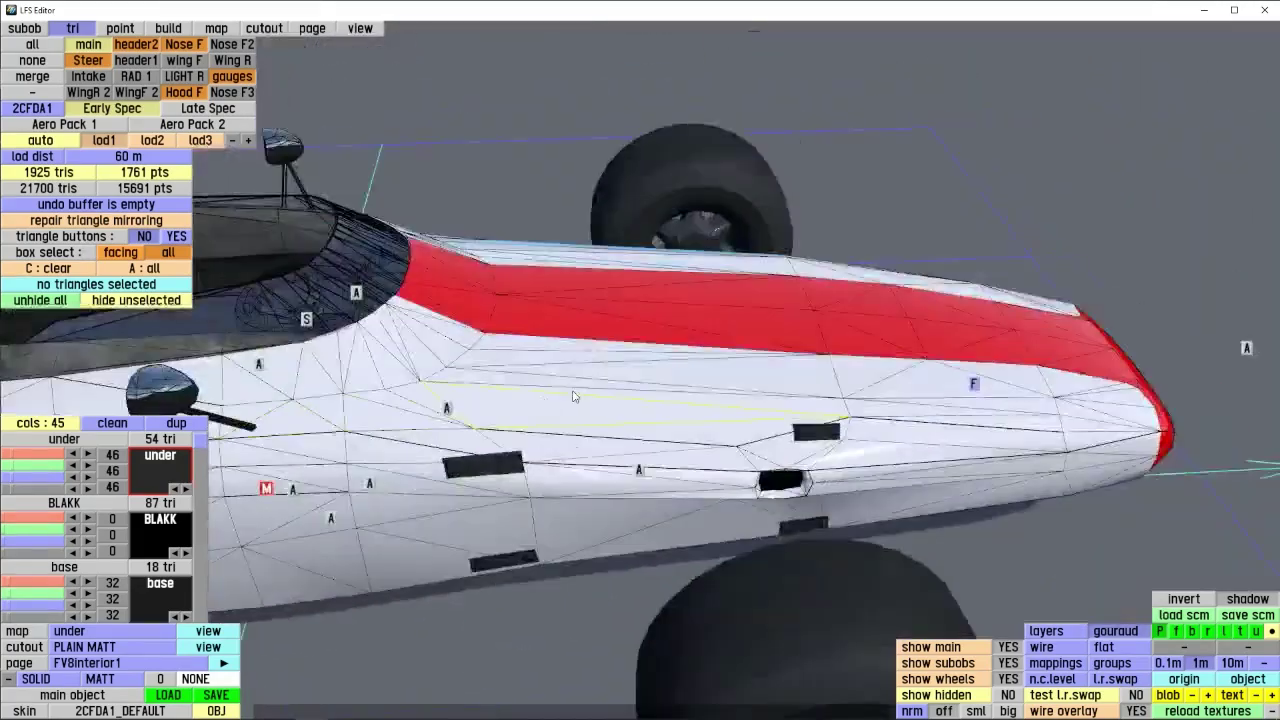
{"action": "right_click_drag", "start_coordinate": [574, 394], "coordinate": [711, 400]}
{"action": "left_click", "coordinate": [687, 390]}
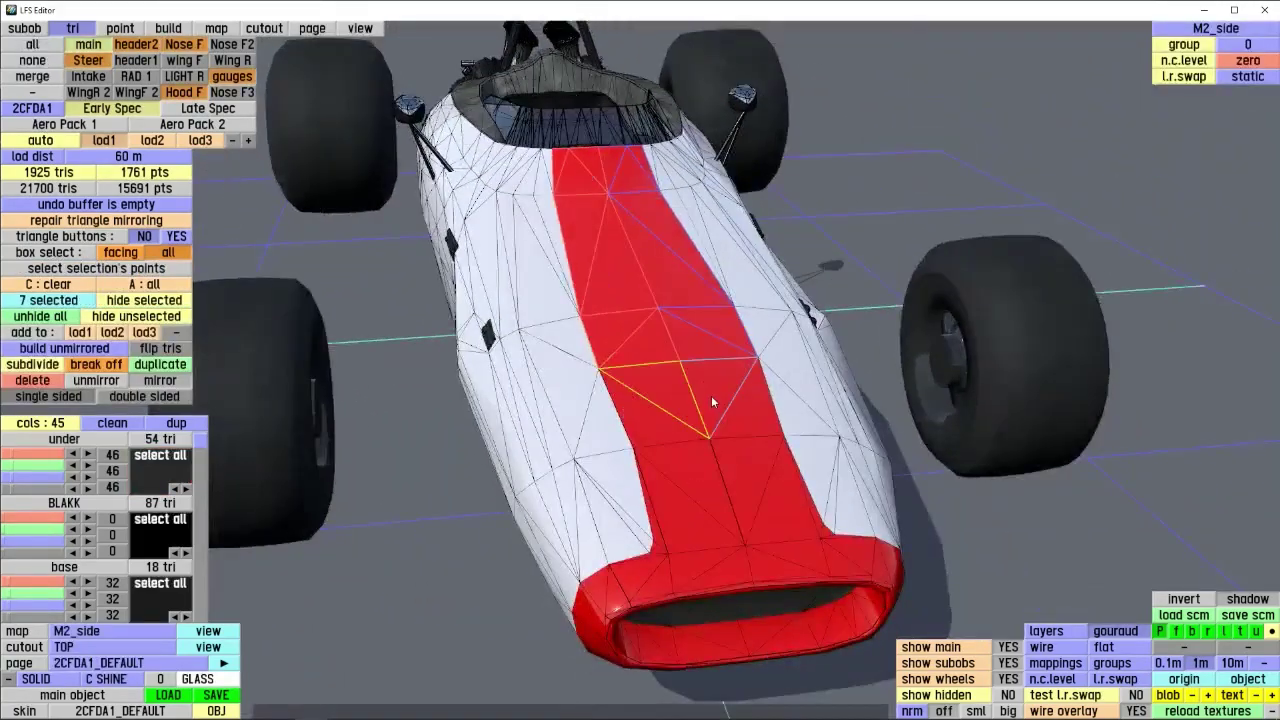
{"action": "left_click", "coordinate": [744, 446], "text": "shift"}
{"action": "left_click", "coordinate": [723, 390], "text": "shift"}
{"action": "right_click_drag", "start_coordinate": [682, 288], "coordinate": [612, 522]}
{"action": "left_click", "coordinate": [763, 380], "text": "shift"}
- Extend the selection with the red triangles on the nose front and around the intake opening
{"action": "right_click_drag", "start_coordinate": [603, 450], "coordinate": [577, 414]}
{"action": "scroll", "coordinate": [577, 414], "scroll_direction": "up", "scroll_amount": 3}
{"action": "left_click", "coordinate": [604, 458], "text": "shift"}
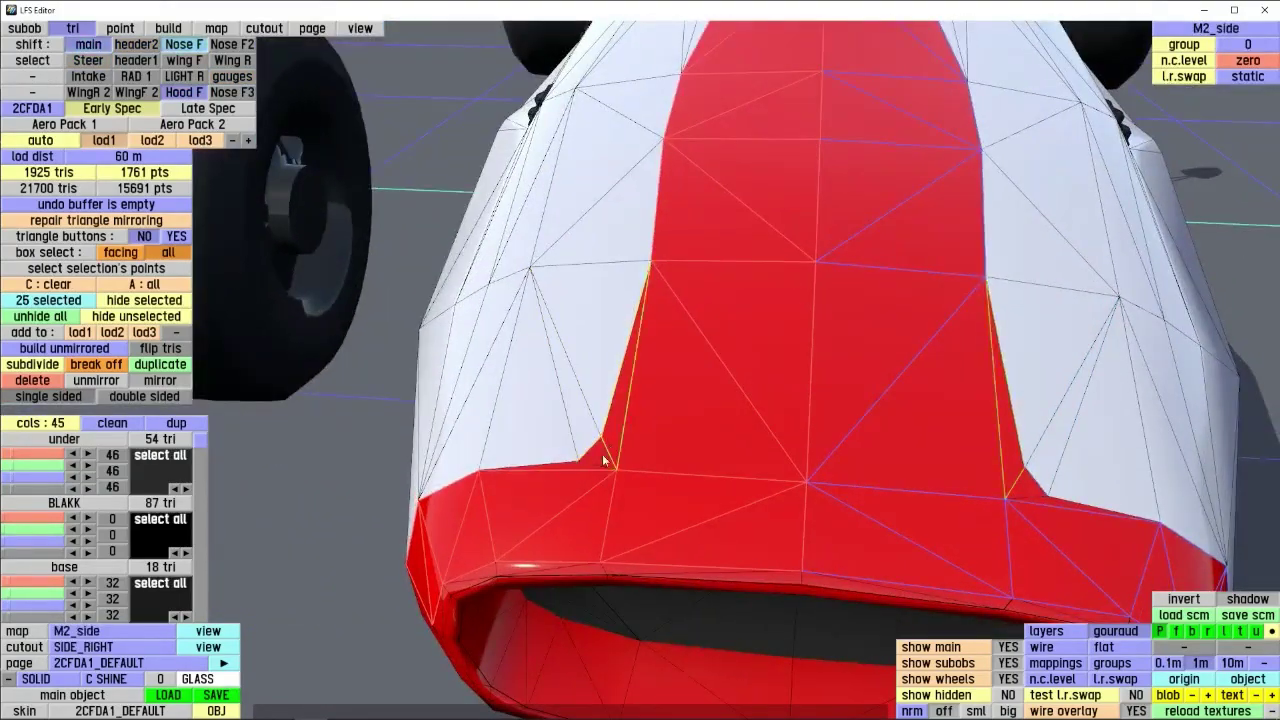
{"action": "right_click_drag", "start_coordinate": [663, 530], "coordinate": [560, 445]}
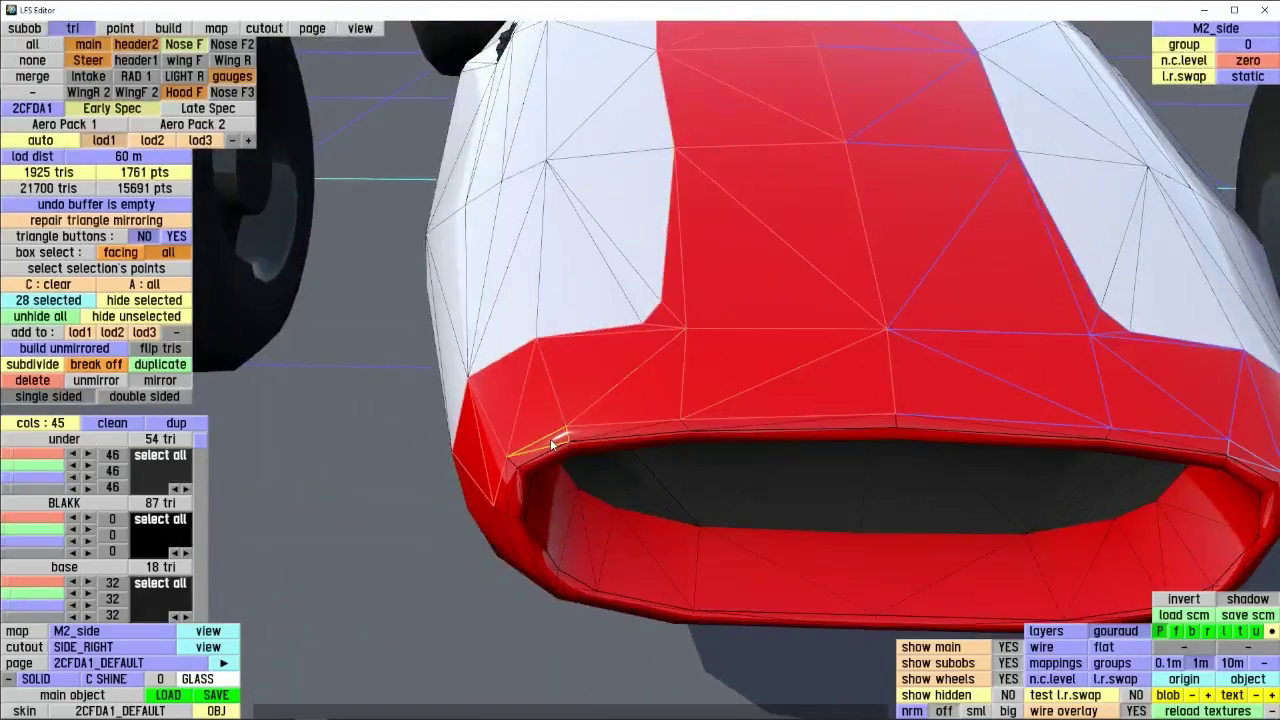
{"action": "left_click", "coordinate": [556, 443], "text": "shift"}
{"action": "right_click_drag", "start_coordinate": [728, 328], "coordinate": [283, 262]}
{"action": "left_click", "coordinate": [466, 448], "text": "shift"}
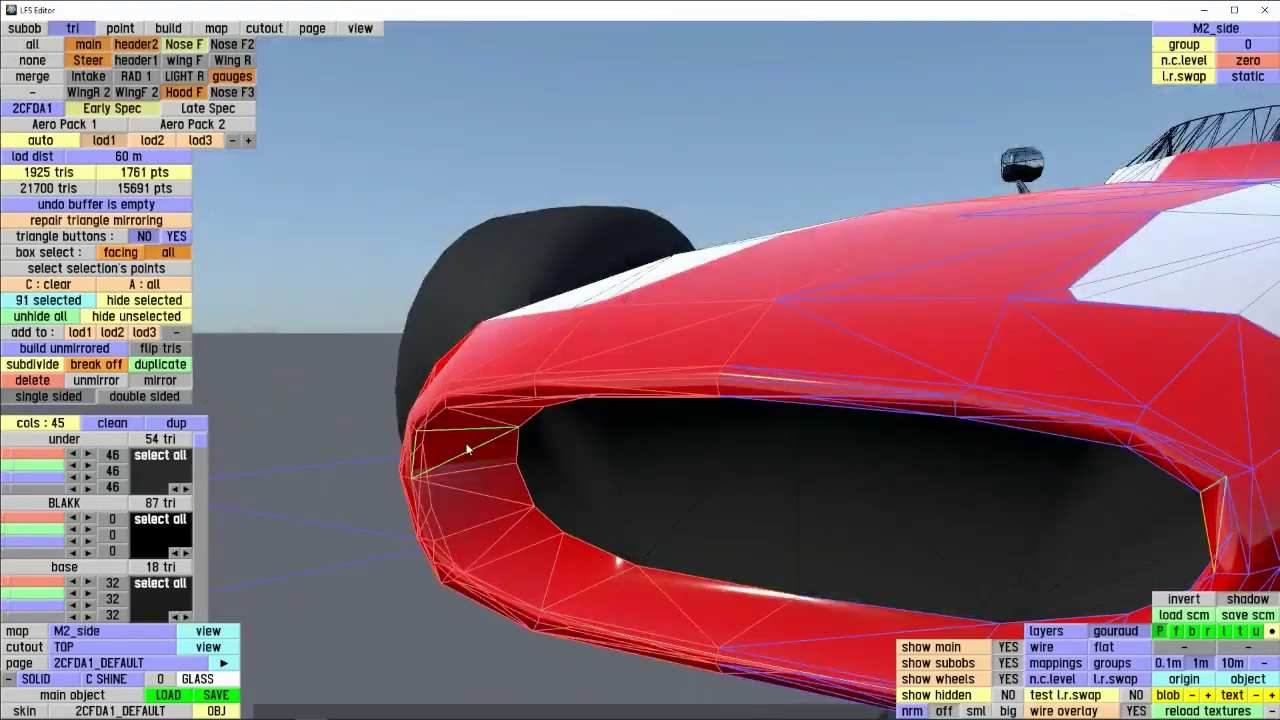
- Recolour the main M2_side colour group to light grey (202, 202, 202) and clear the triangle selection
{"action": "right_click_drag", "start_coordinate": [466, 448], "coordinate": [490, 552]}
{"action": "scroll", "coordinate": [530, 425], "scroll_direction": "down", "scroll_amount": 5}
{"action": "scroll", "coordinate": [459, 496], "scroll_direction": "up", "scroll_amount": 2}
{"action": "right_click_drag", "start_coordinate": [680, 452], "coordinate": [718, 446]}
{"action": "scroll", "coordinate": [580, 446], "scroll_direction": "down", "scroll_amount": 5}
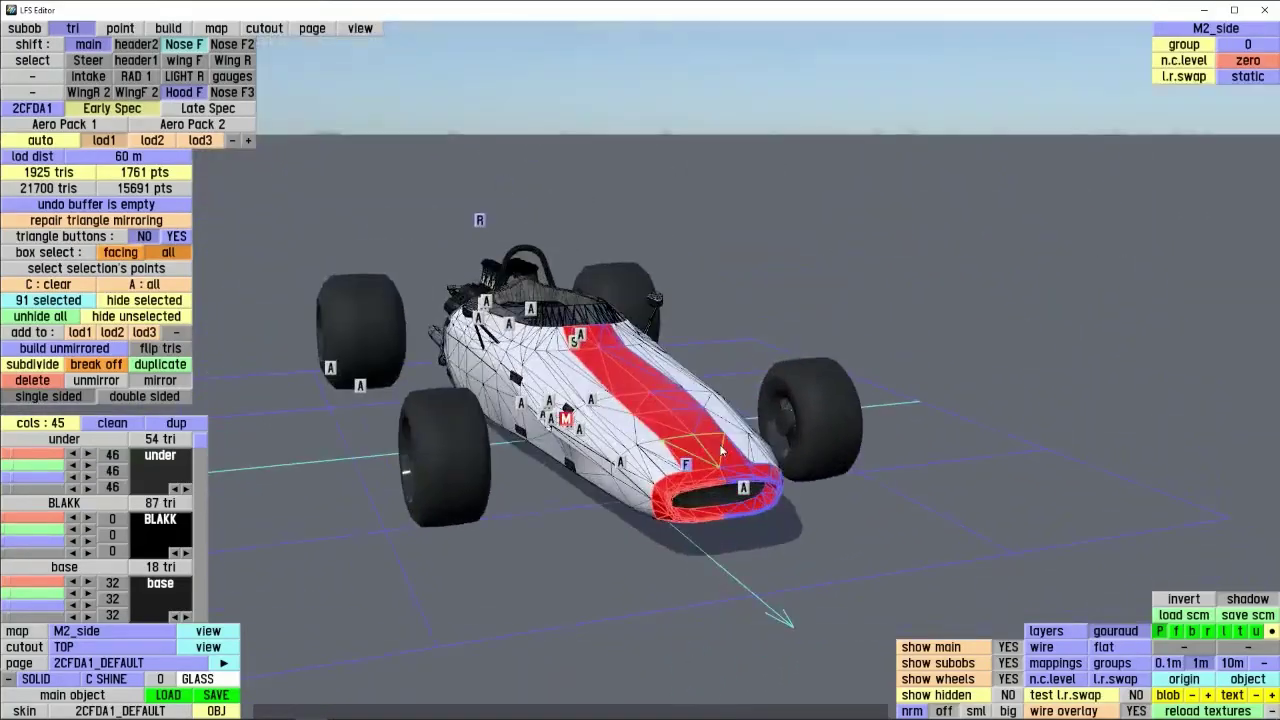
{"action": "scroll", "coordinate": [700, 416], "scroll_direction": "up", "scroll_amount": 4}
{"action": "scroll", "coordinate": [170, 520], "scroll_direction": "down", "scroll_amount": 7}
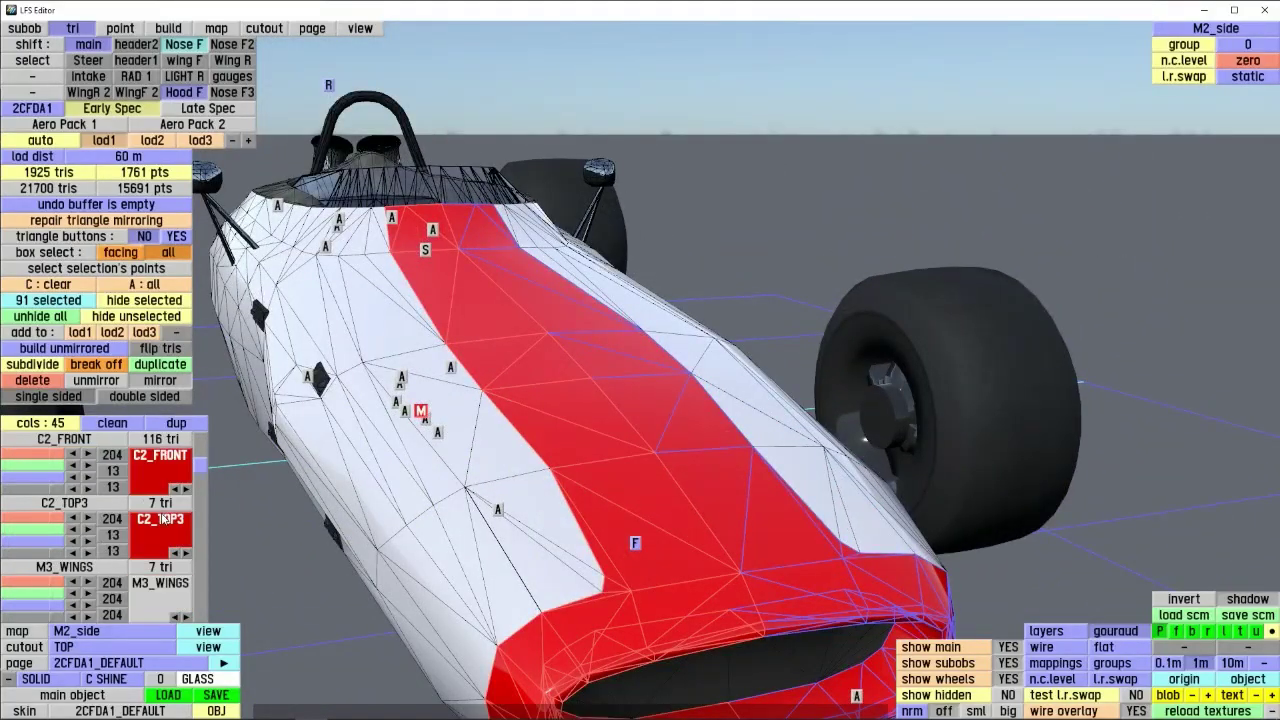
{"action": "scroll", "coordinate": [160, 520], "scroll_direction": "up", "scroll_amount": 1}
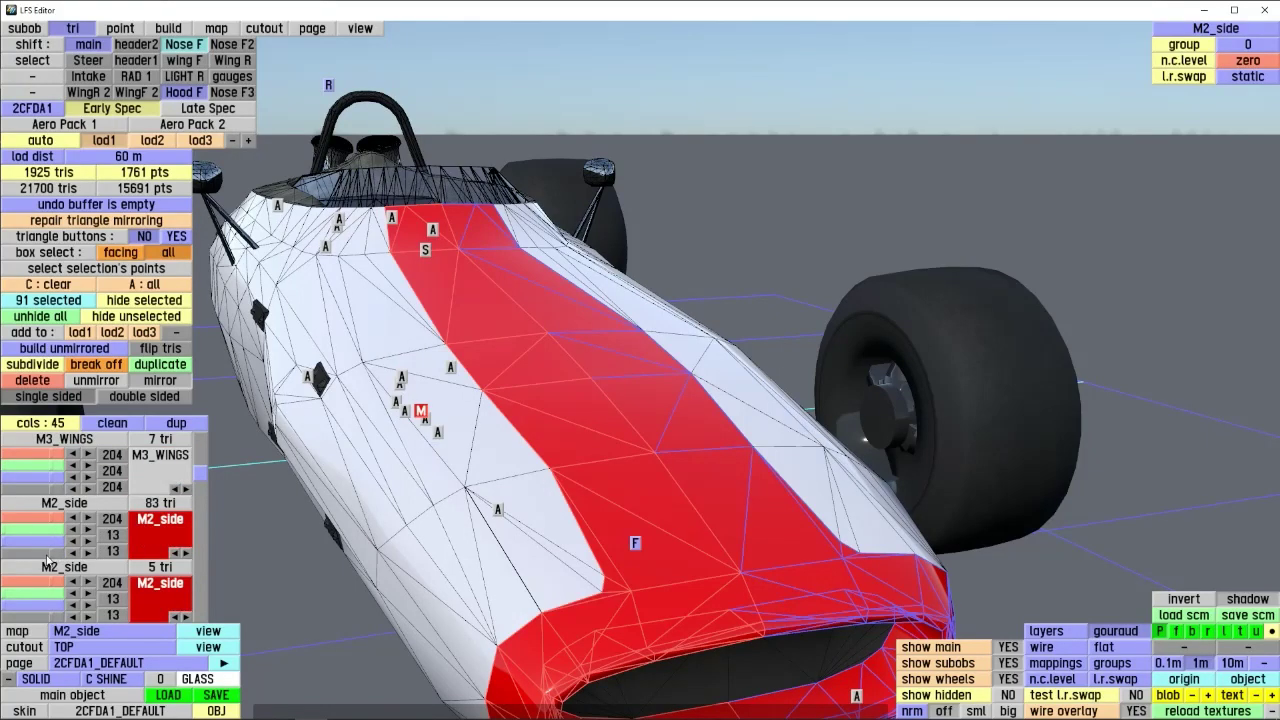
{"action": "left_click_drag", "start_coordinate": [47, 555], "coordinate": [51, 555]}
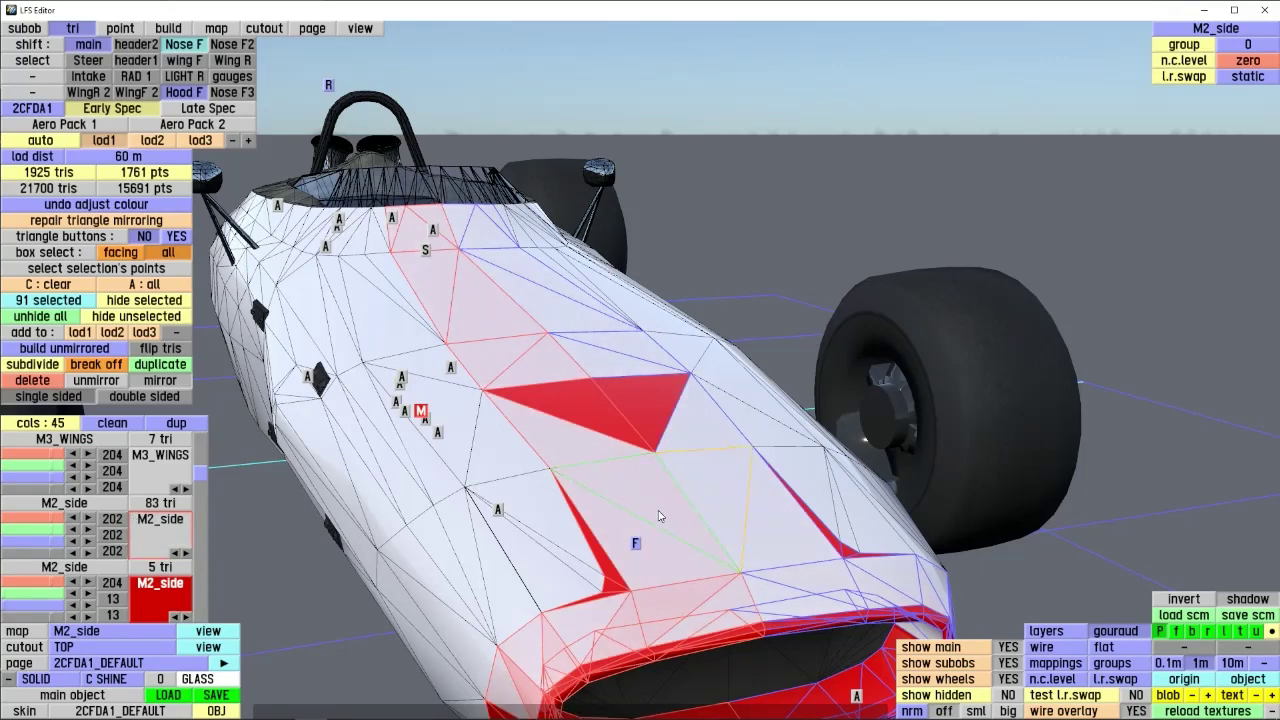
{"action": "key", "text": "c"}
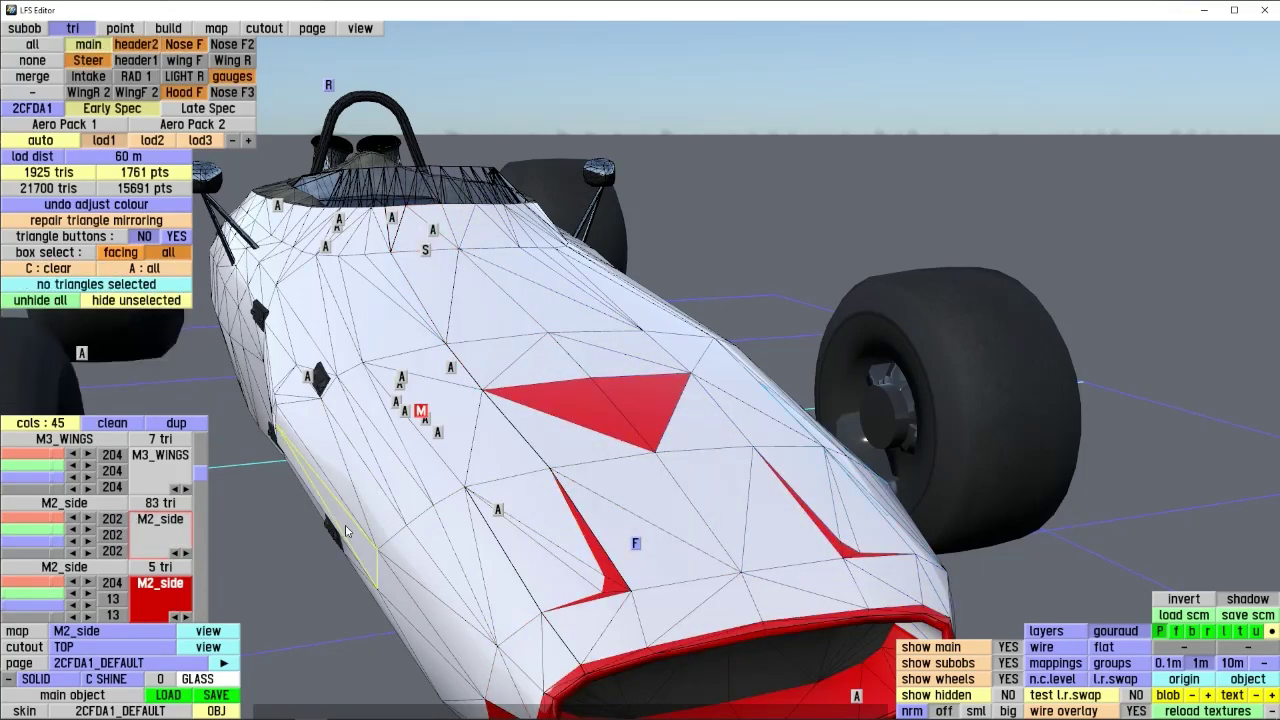
- Select the triangles of the recoloured M2_side group and set its colour to pure red (255, 0, 0)
{"action": "right_click_drag", "start_coordinate": [428, 557], "coordinate": [358, 518]}
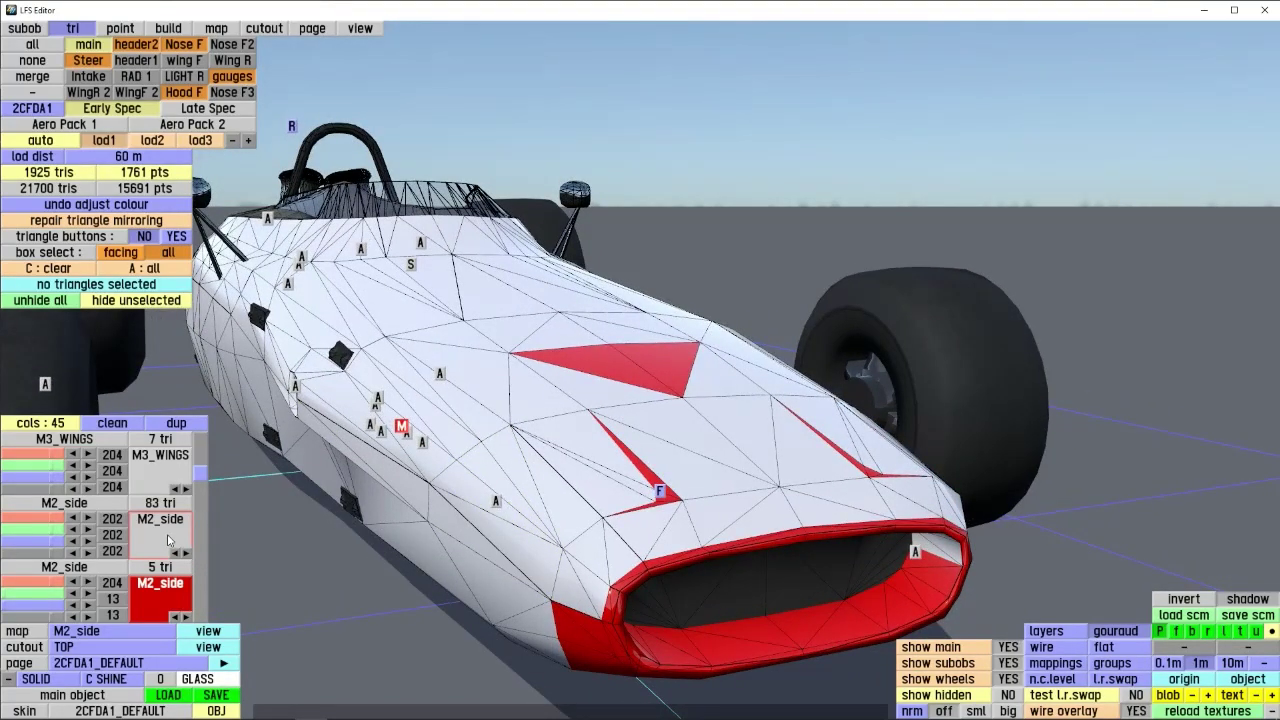
{"action": "left_click", "coordinate": [168, 540]}
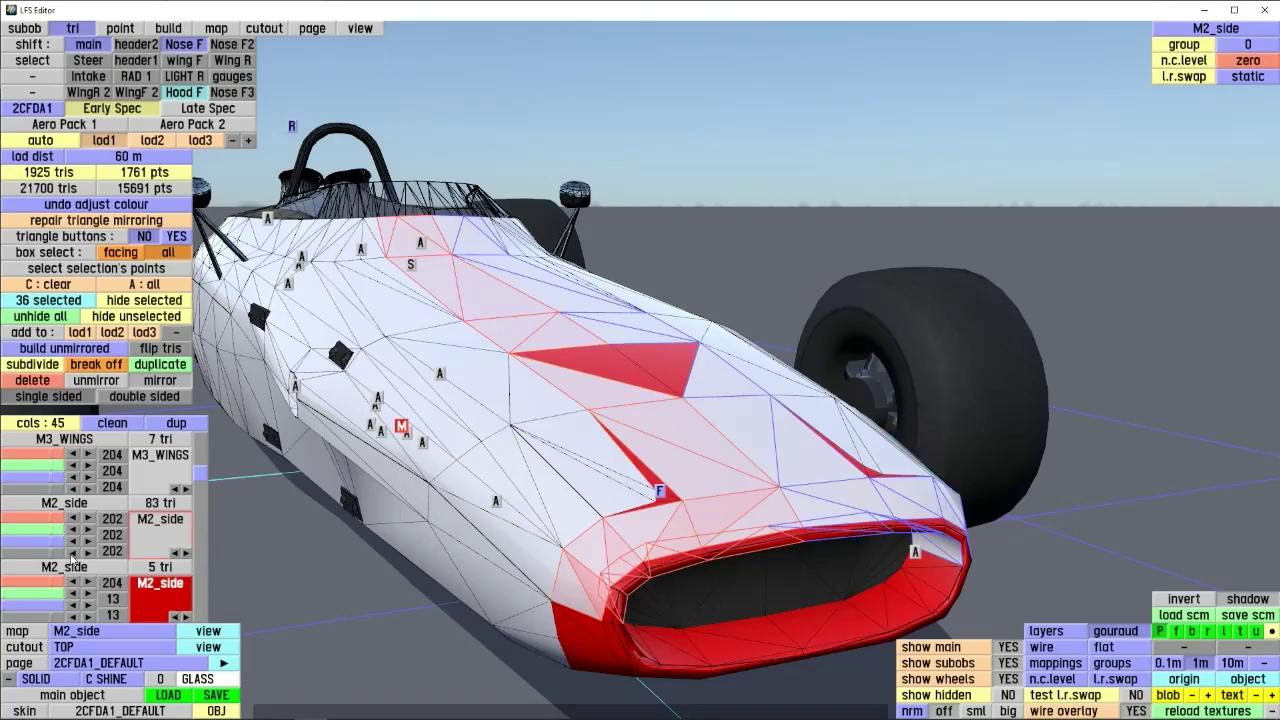
{"action": "left_click_drag", "start_coordinate": [47, 555], "coordinate": [205, 514]}
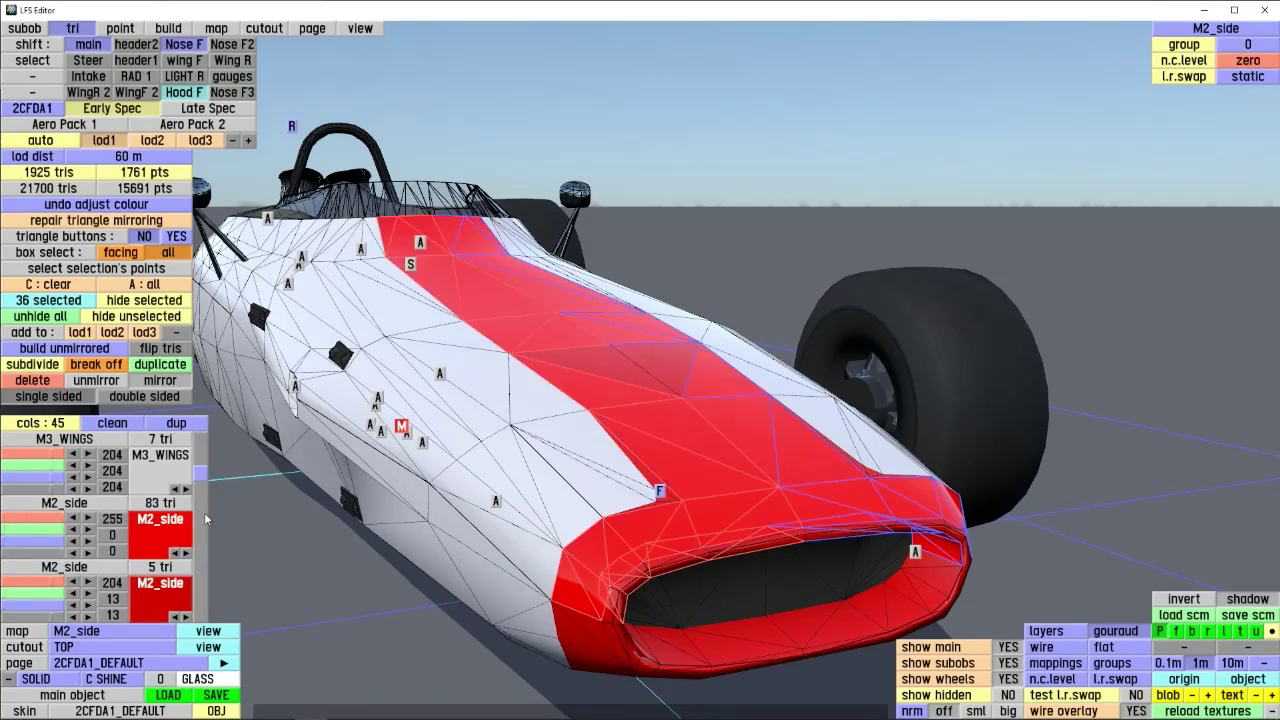
- Return to the vehicle editor and inspect the white and red bodywork against the body colour settings
{"action": "right_click_drag", "start_coordinate": [554, 482], "coordinate": [508, 474]}
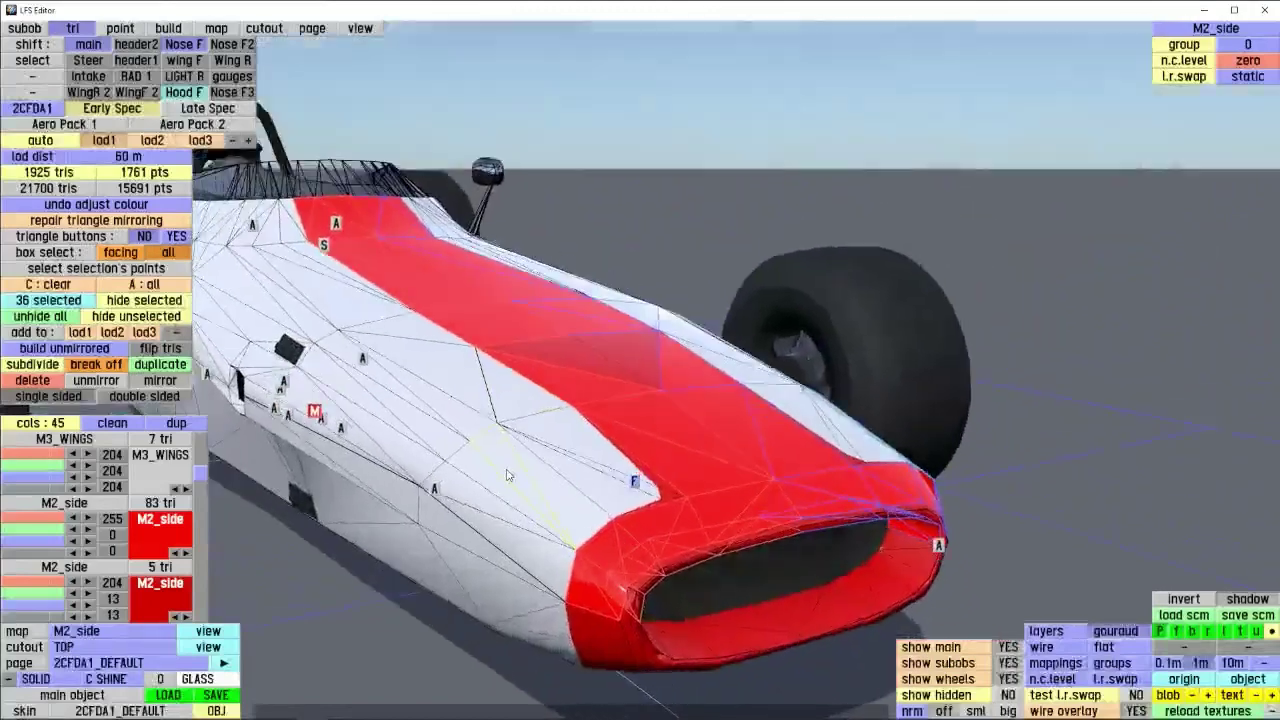
{"action": "scroll", "coordinate": [511, 406], "scroll_direction": "down", "scroll_amount": 3}
{"action": "left_click", "coordinate": [31, 27]}
{"action": "key", "text": "Escape"}
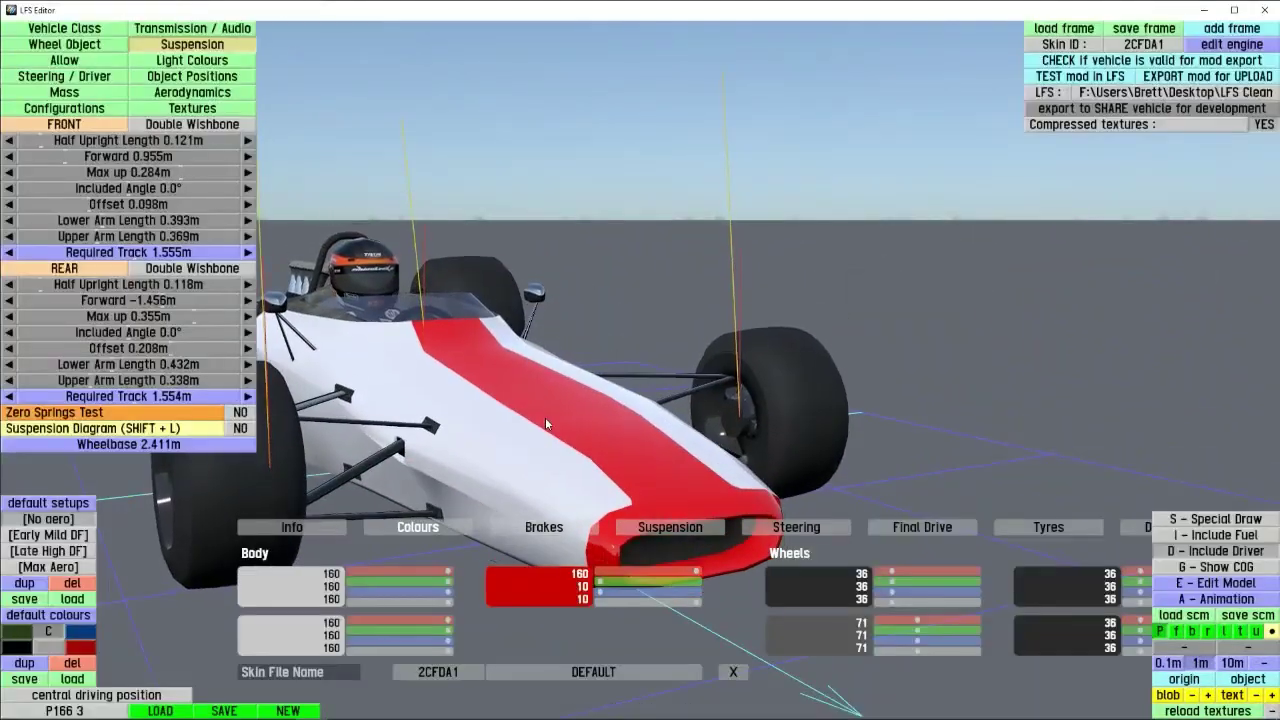
{"action": "left_click_drag", "start_coordinate": [545, 417], "coordinate": [620, 337]}
{"action": "right_click_drag", "start_coordinate": [641, 416], "coordinate": [753, 396]}
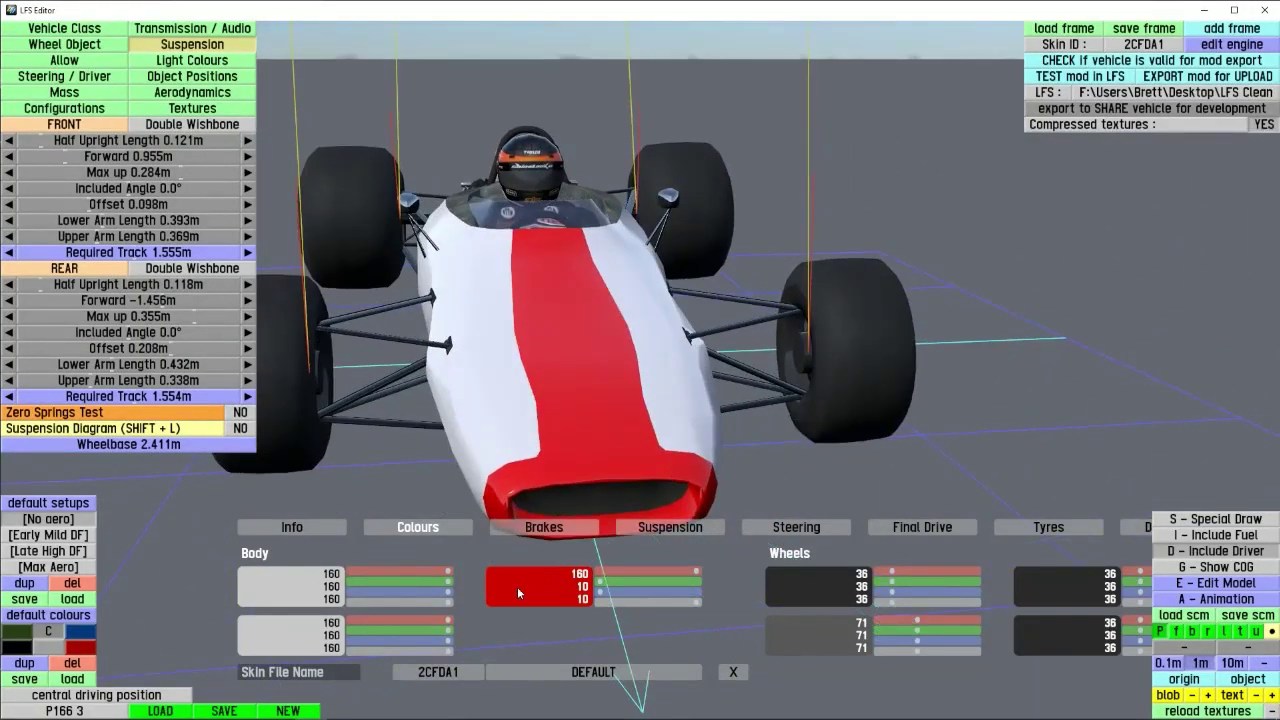
{"action": "right_click_drag", "start_coordinate": [585, 428], "coordinate": [612, 450]}
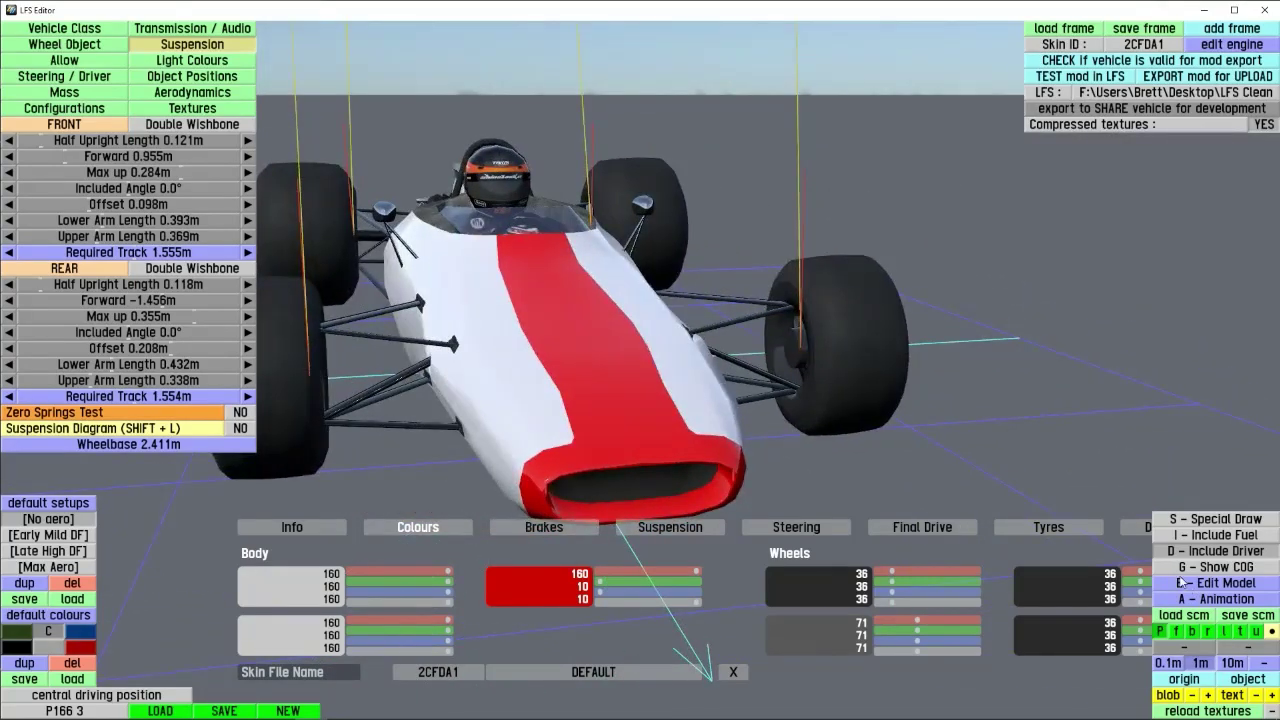
- Return to editing the model in triangle mode and select the white C1_TOP triangles beside the red stripe
{"action": "left_click", "coordinate": [1183, 581]}
{"action": "left_click", "coordinate": [72, 30]}
{"action": "right_click_drag", "start_coordinate": [623, 349], "coordinate": [340, 346]}
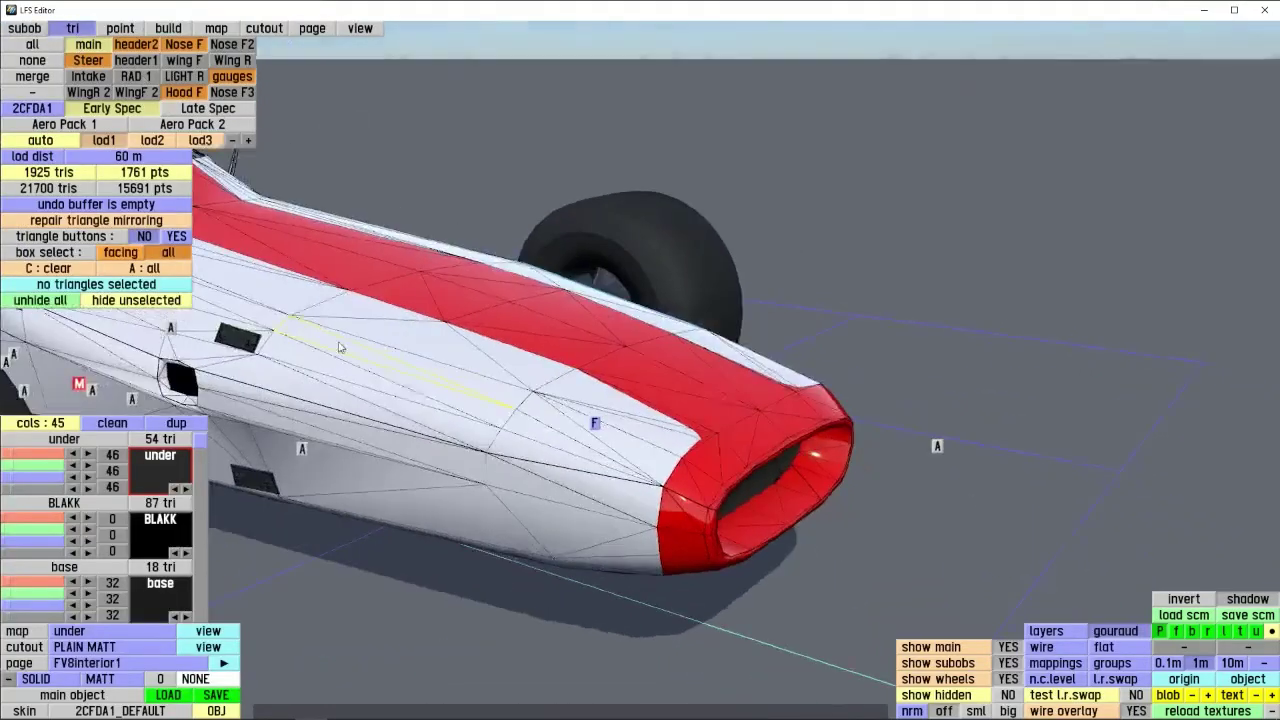
{"action": "scroll", "coordinate": [657, 457], "scroll_direction": "down", "scroll_amount": 3}
{"action": "scroll", "coordinate": [504, 419], "scroll_direction": "up", "scroll_amount": 5}
{"action": "right_click_drag", "start_coordinate": [504, 419], "coordinate": [628, 434]}
{"action": "scroll", "coordinate": [628, 434], "scroll_direction": "down", "scroll_amount": 6}
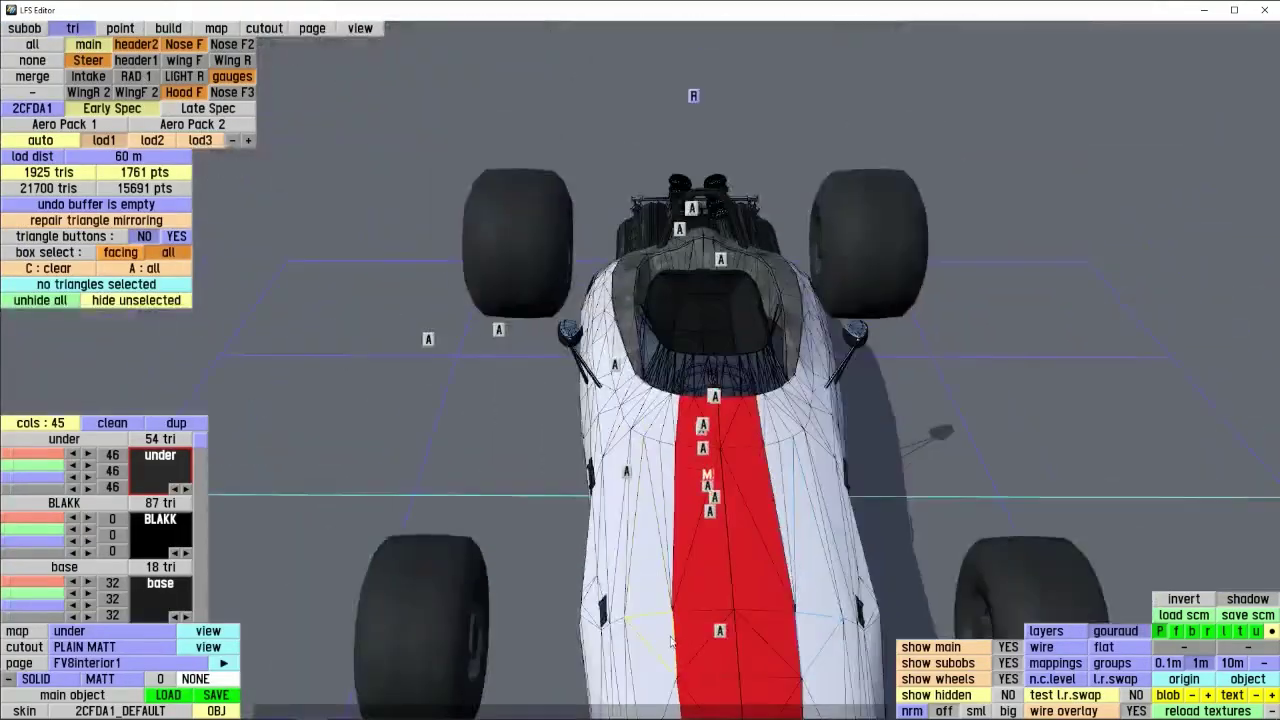
{"action": "scroll", "coordinate": [634, 486], "scroll_direction": "up", "scroll_amount": 3}
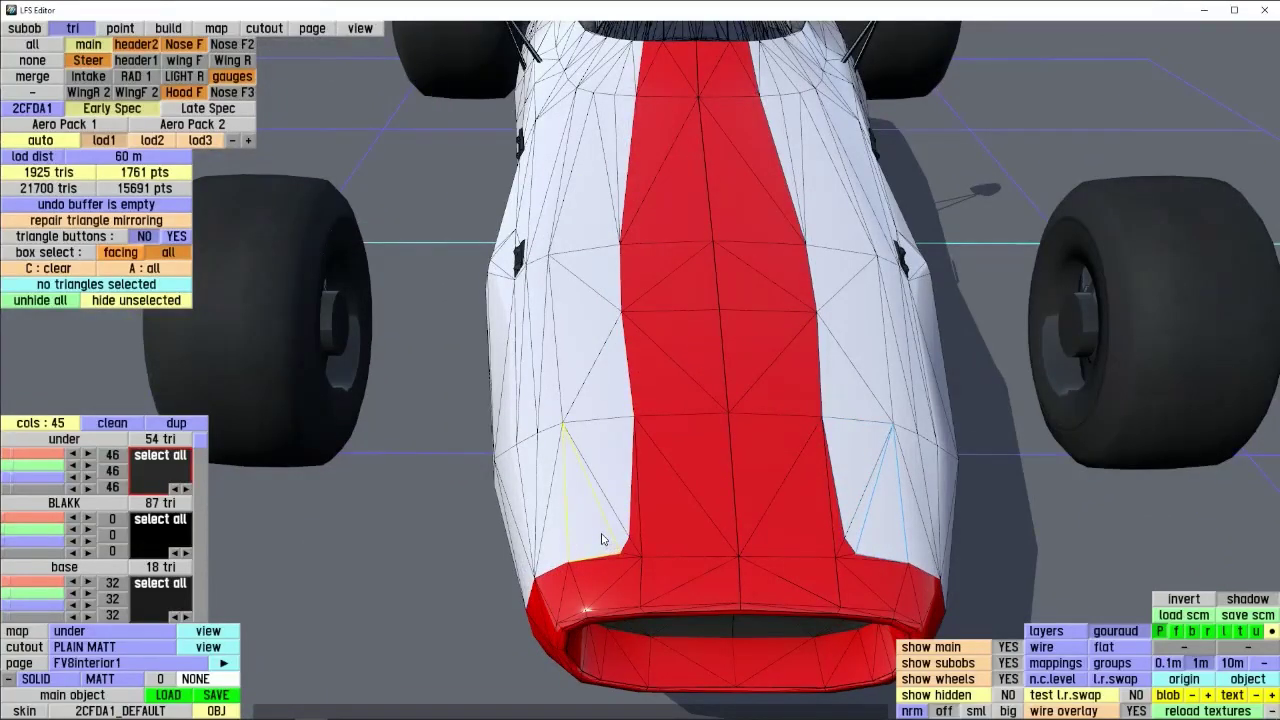
{"action": "left_click", "coordinate": [601, 540]}
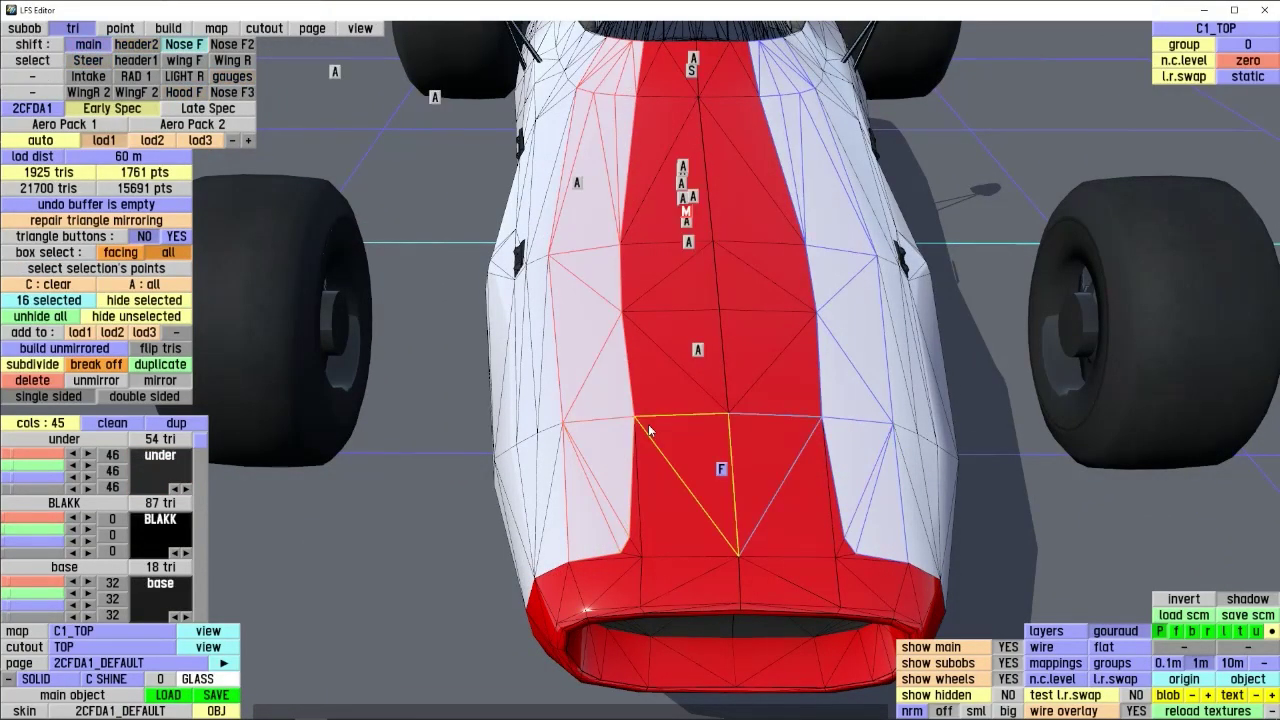
- Duplicate the C1_TOP colour mapping under the name C2_stripe
{"action": "right_click_drag", "start_coordinate": [656, 330], "coordinate": [618, 438]}
{"action": "scroll", "coordinate": [631, 331], "scroll_direction": "down", "scroll_amount": 4}
{"action": "right_click_drag", "start_coordinate": [560, 374], "coordinate": [602, 448]}
{"action": "scroll", "coordinate": [590, 428], "scroll_direction": "up", "scroll_amount": 2}
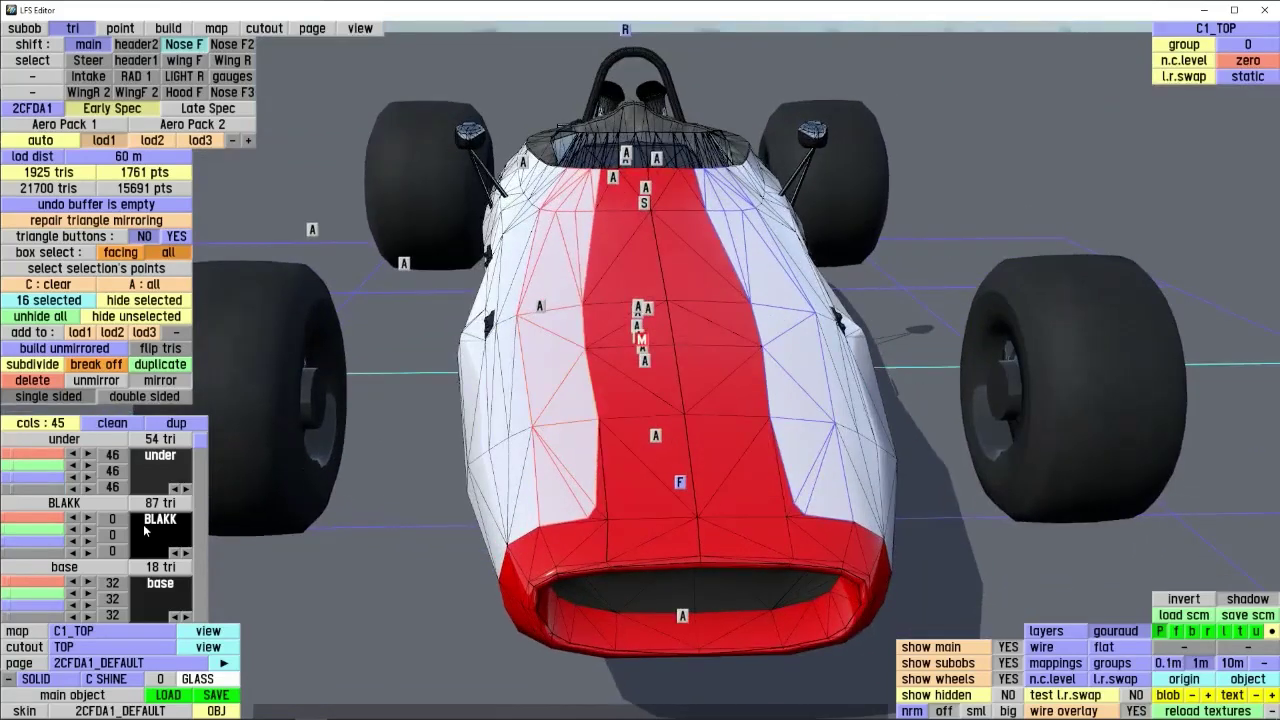
{"action": "scroll", "coordinate": [149, 532], "scroll_direction": "down", "scroll_amount": 9}
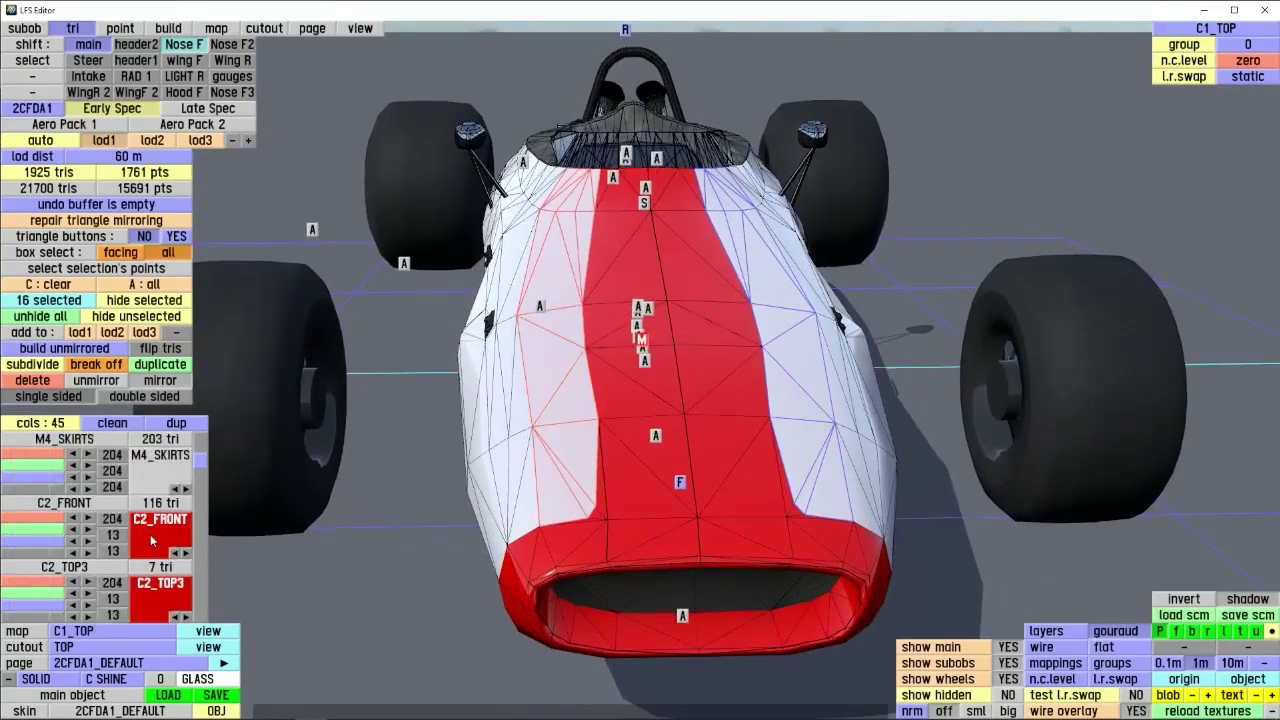
{"action": "left_click", "coordinate": [176, 423]}
{"action": "key", "text": "BackSpace"}
{"action": "key", "text": "BackSpace"}
{"action": "key", "text": "BackSpace"}
{"action": "key", "text": "BackSpace"}
{"action": "key", "text": "BackSpace"}
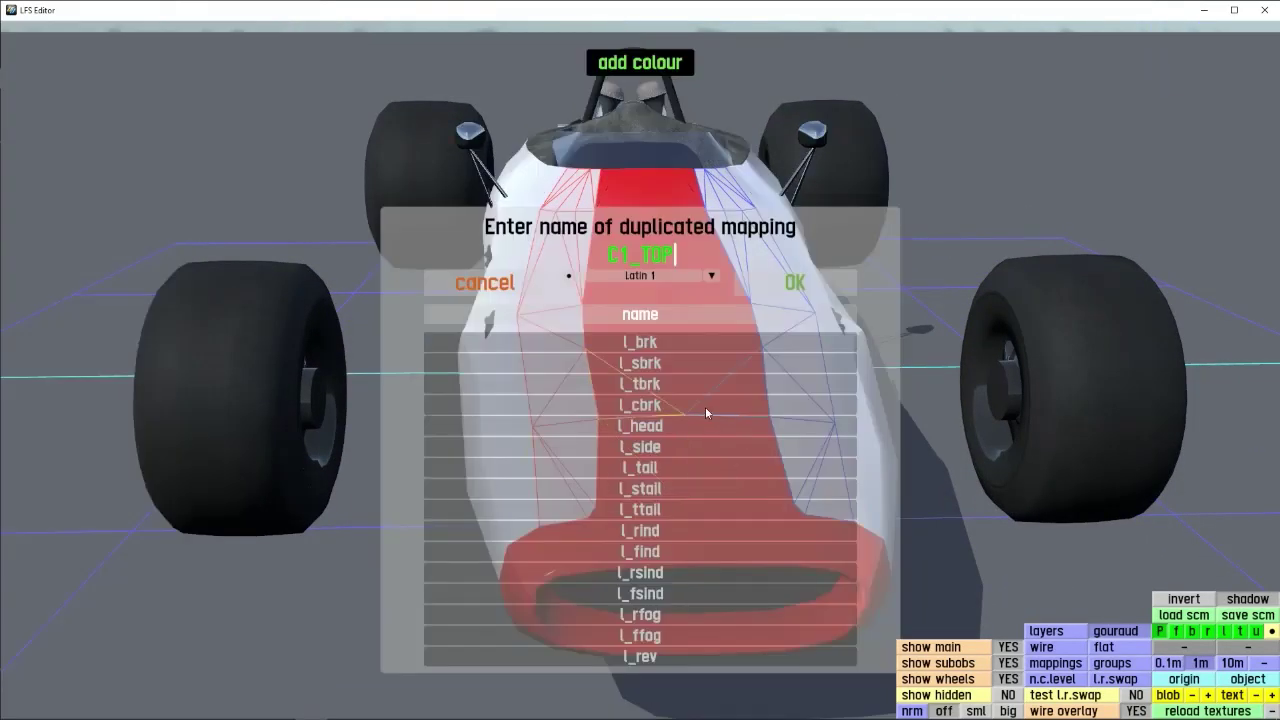
{"action": "type", "text": "2_stripe"}
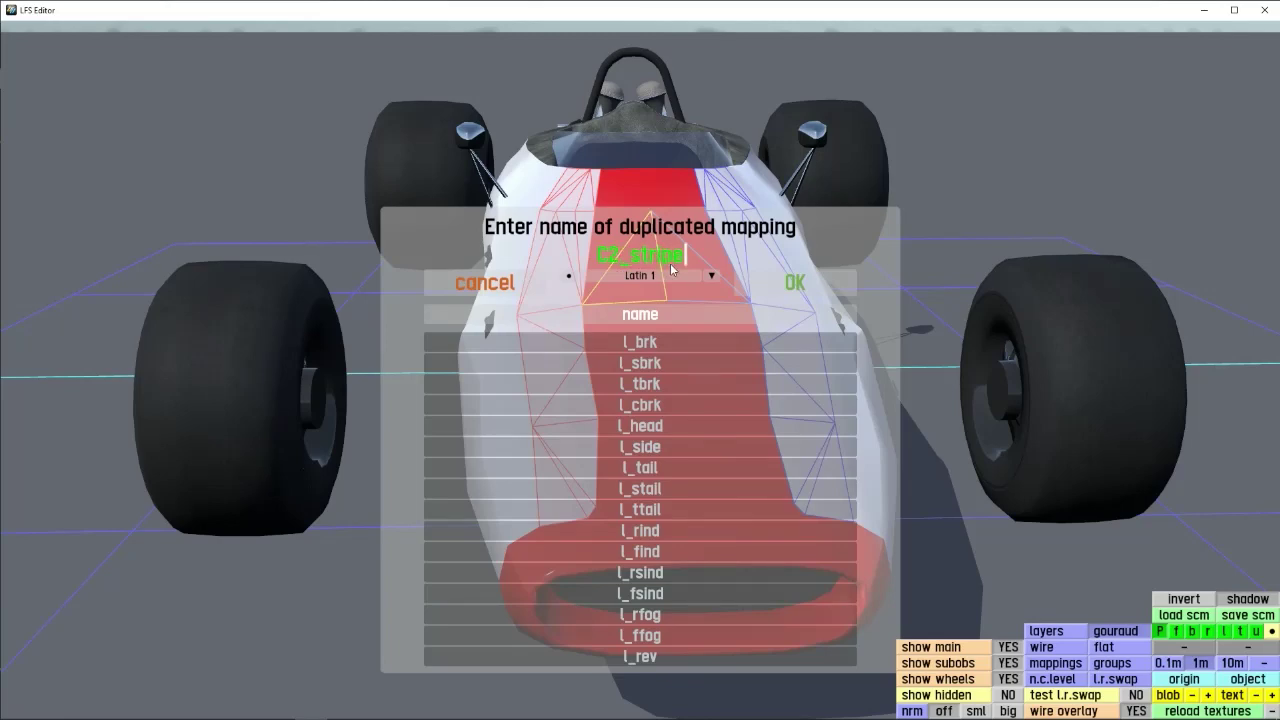
{"action": "key", "text": "Return"}
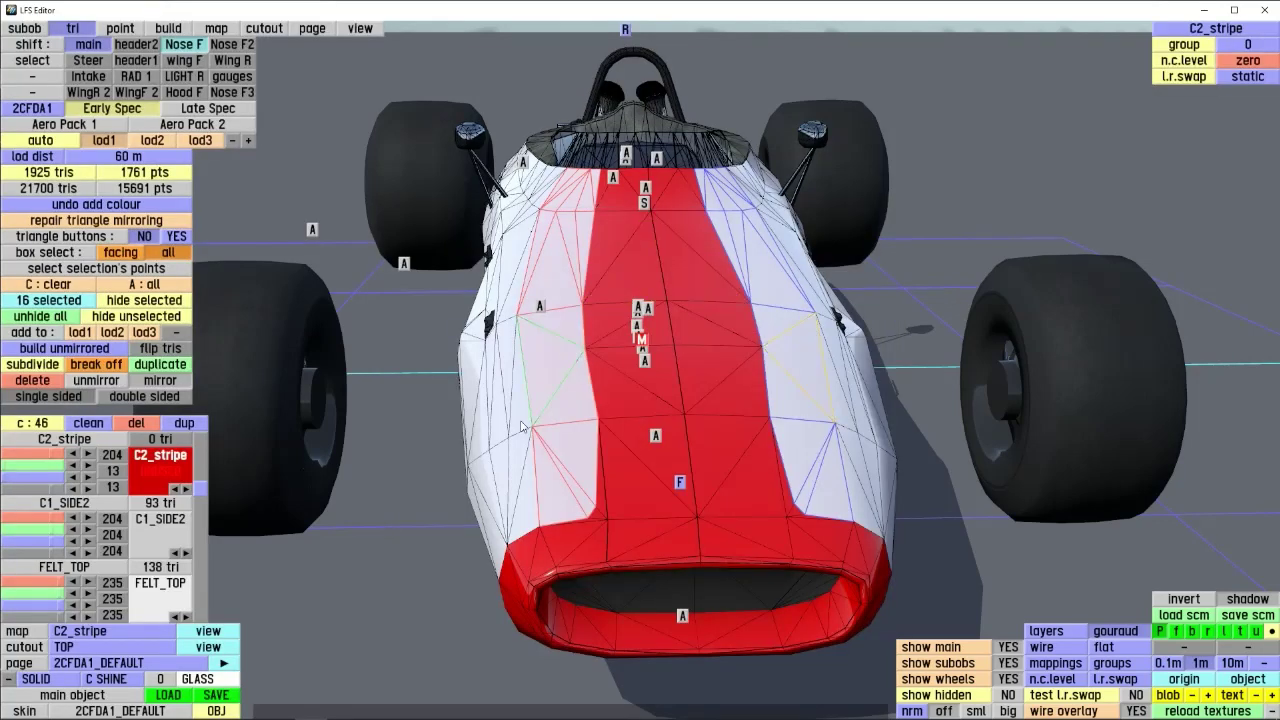
- Assign the selected triangles beside the stripe to C2_stripe and rename that colour group C2_stripe2
{"action": "left_click", "coordinate": [168, 467]}
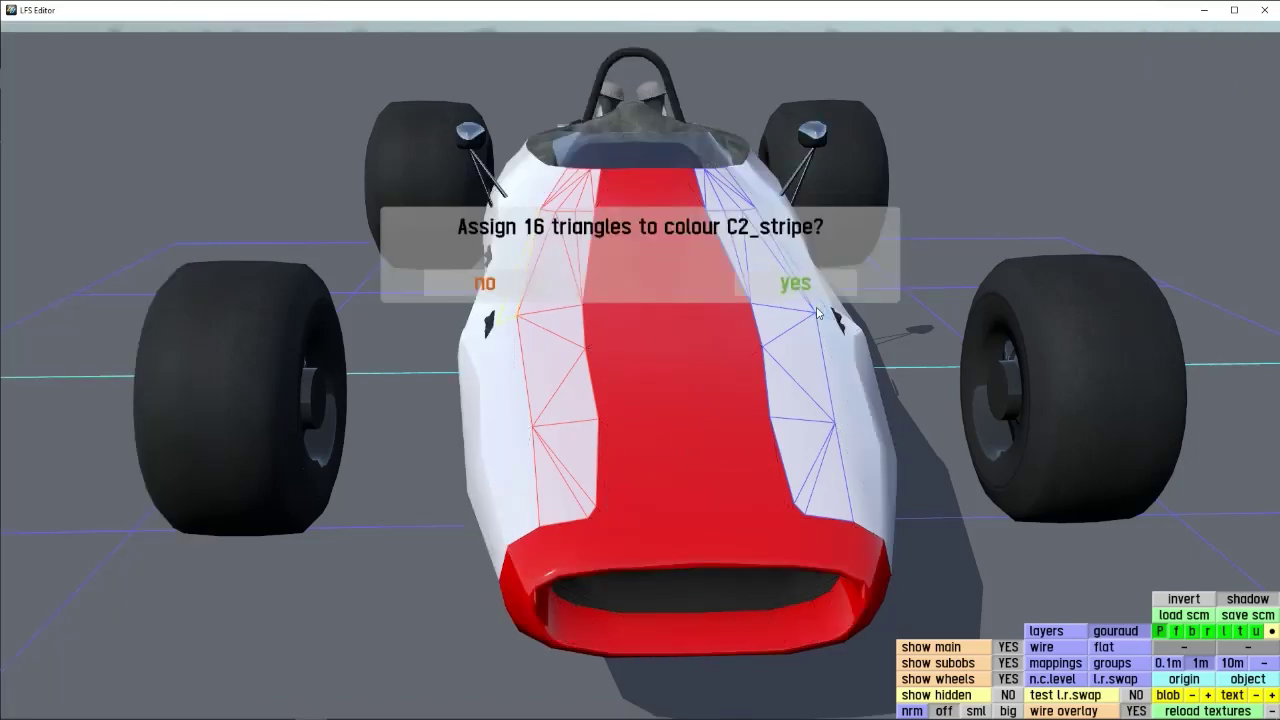
{"action": "left_click", "coordinate": [817, 284]}
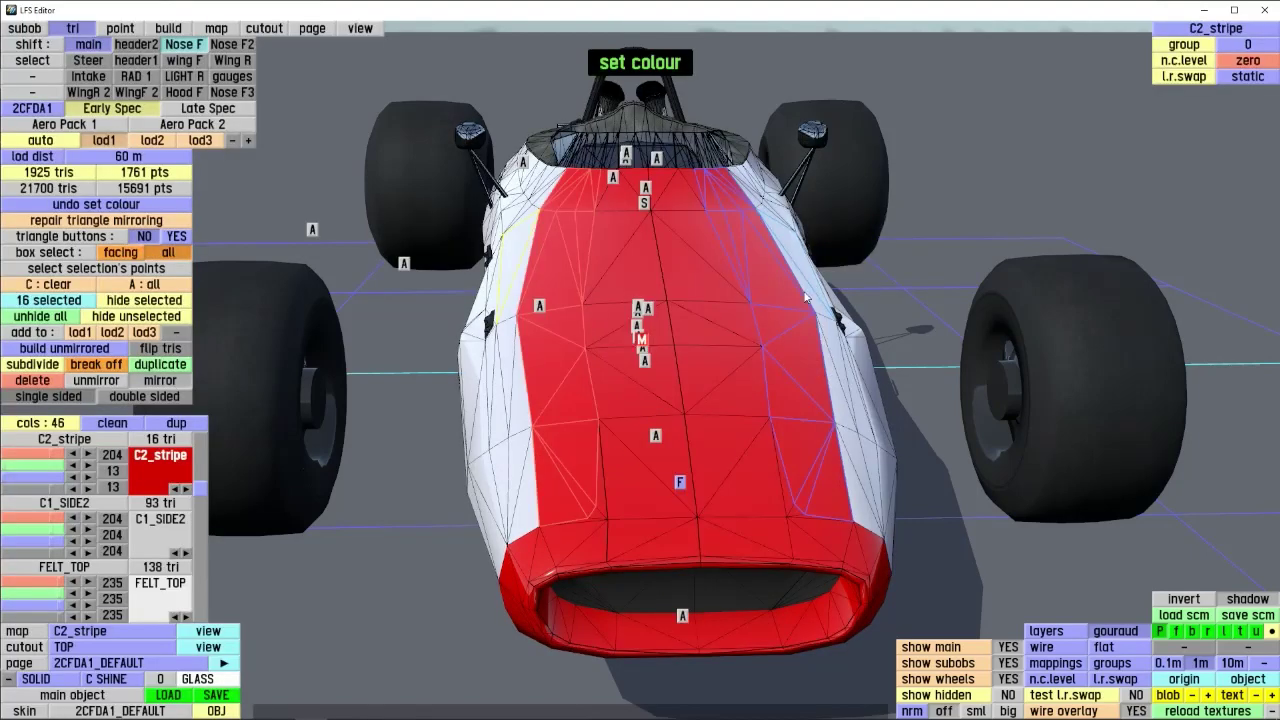
{"action": "left_click", "coordinate": [165, 467]}
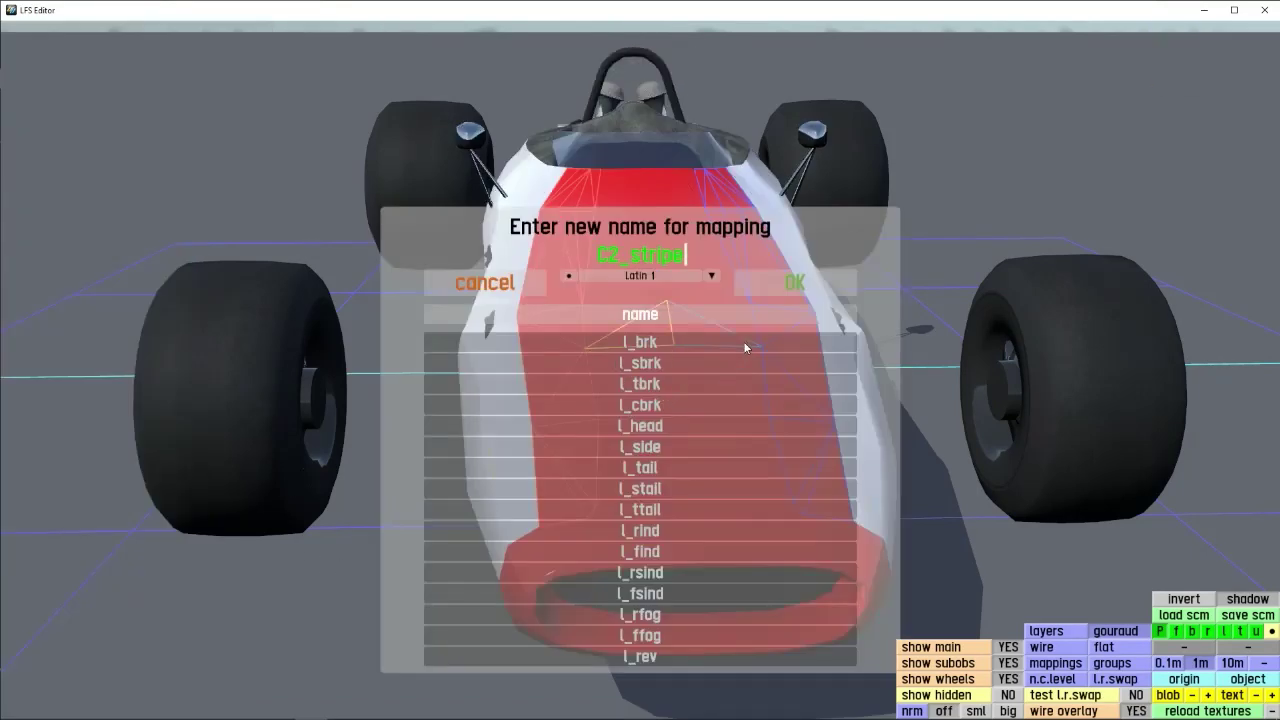
{"action": "type", "text": "2"}
{"action": "key", "text": "Return"}
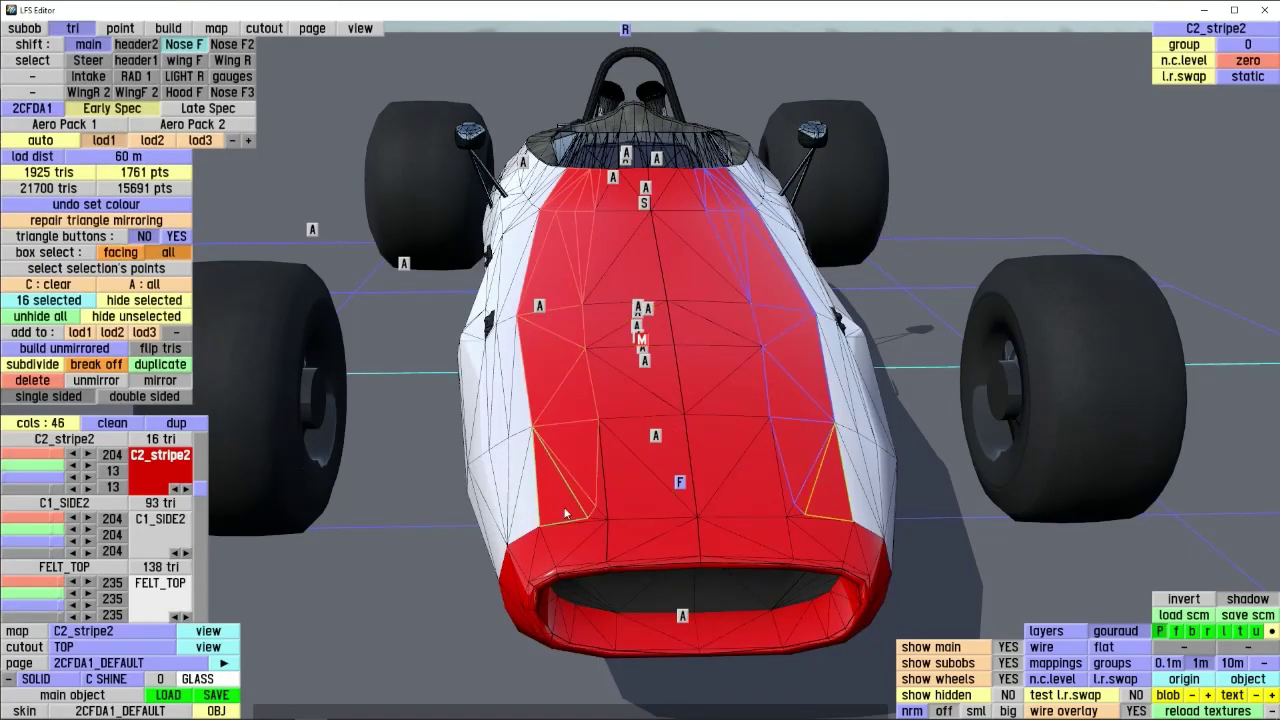
- Return to the vehicle editor and set the second body colour to blue (10, 10, 160)
{"action": "scroll", "coordinate": [158, 496], "scroll_direction": "up", "scroll_amount": 3}
{"action": "scroll", "coordinate": [175, 476], "scroll_direction": "down", "scroll_amount": 3}
{"action": "middle_click_drag", "start_coordinate": [608, 508], "coordinate": [485, 550]}
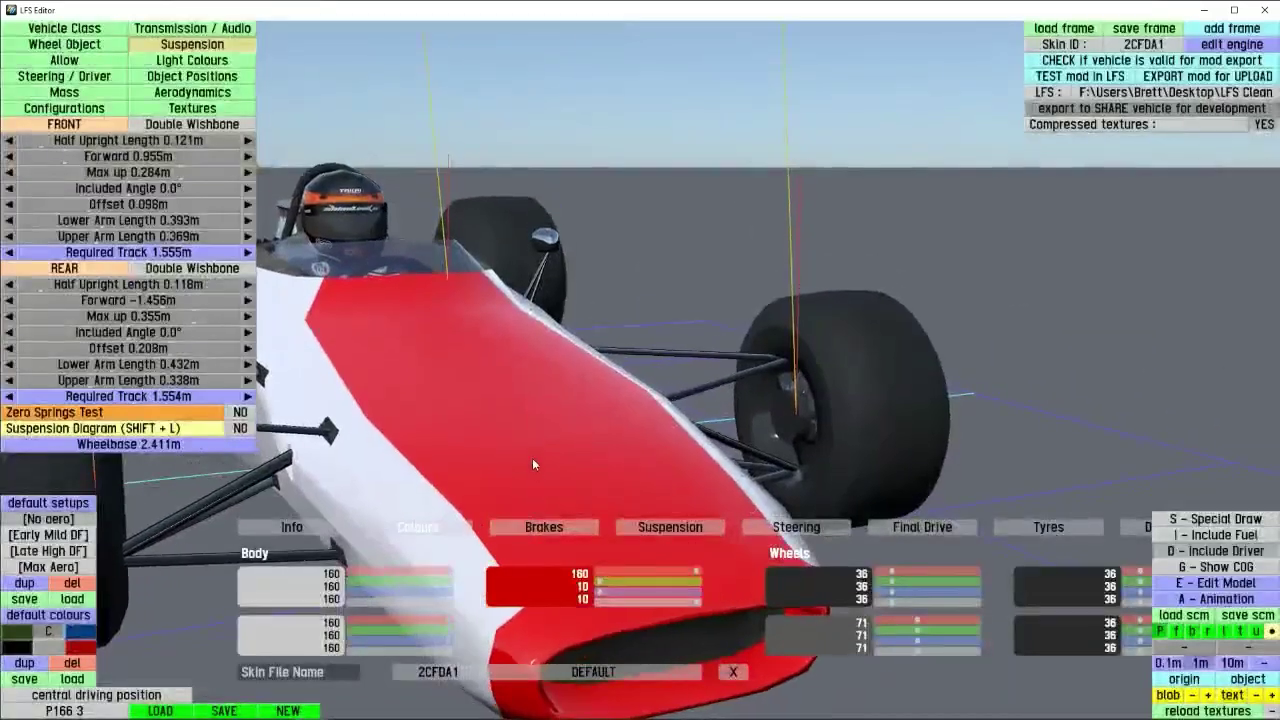
{"action": "middle_click_drag", "start_coordinate": [532, 458], "coordinate": [486, 464]}
{"action": "scroll", "coordinate": [497, 459], "scroll_direction": "up", "scroll_amount": 3}
{"action": "left_click_drag", "start_coordinate": [682, 602], "coordinate": [736, 606]}
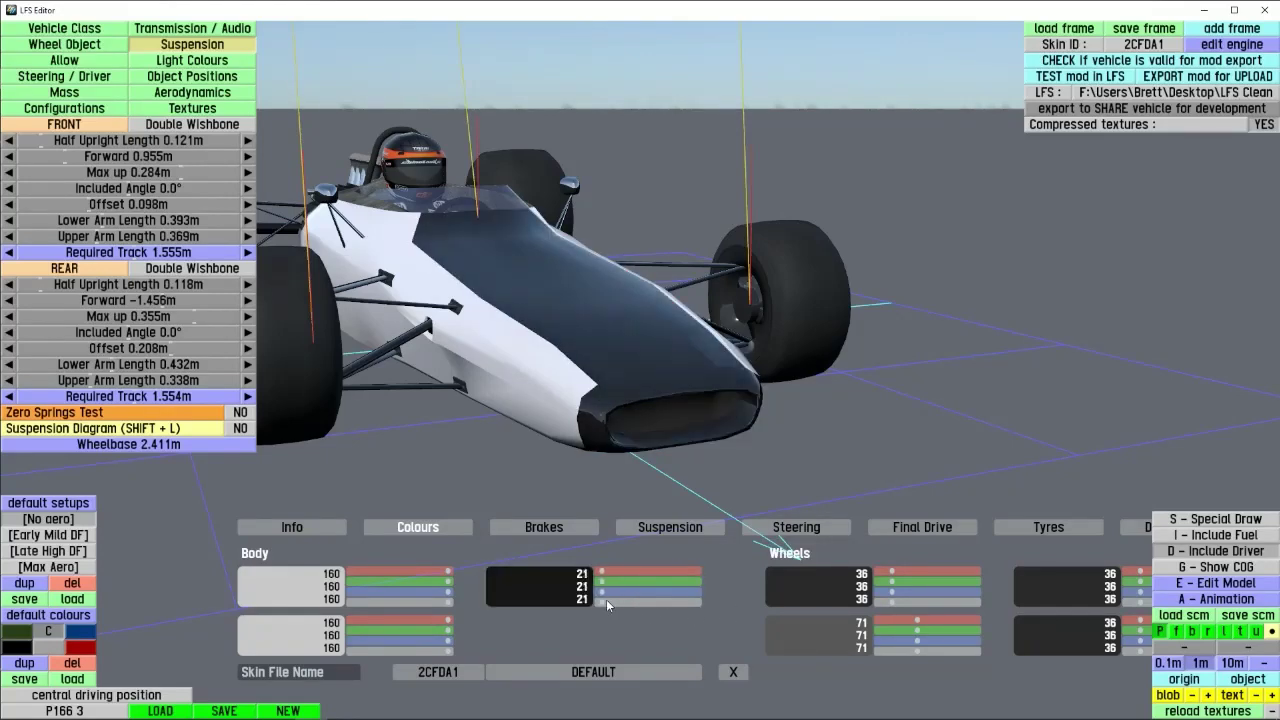
{"action": "left_click_drag", "start_coordinate": [604, 592], "coordinate": [700, 592]}
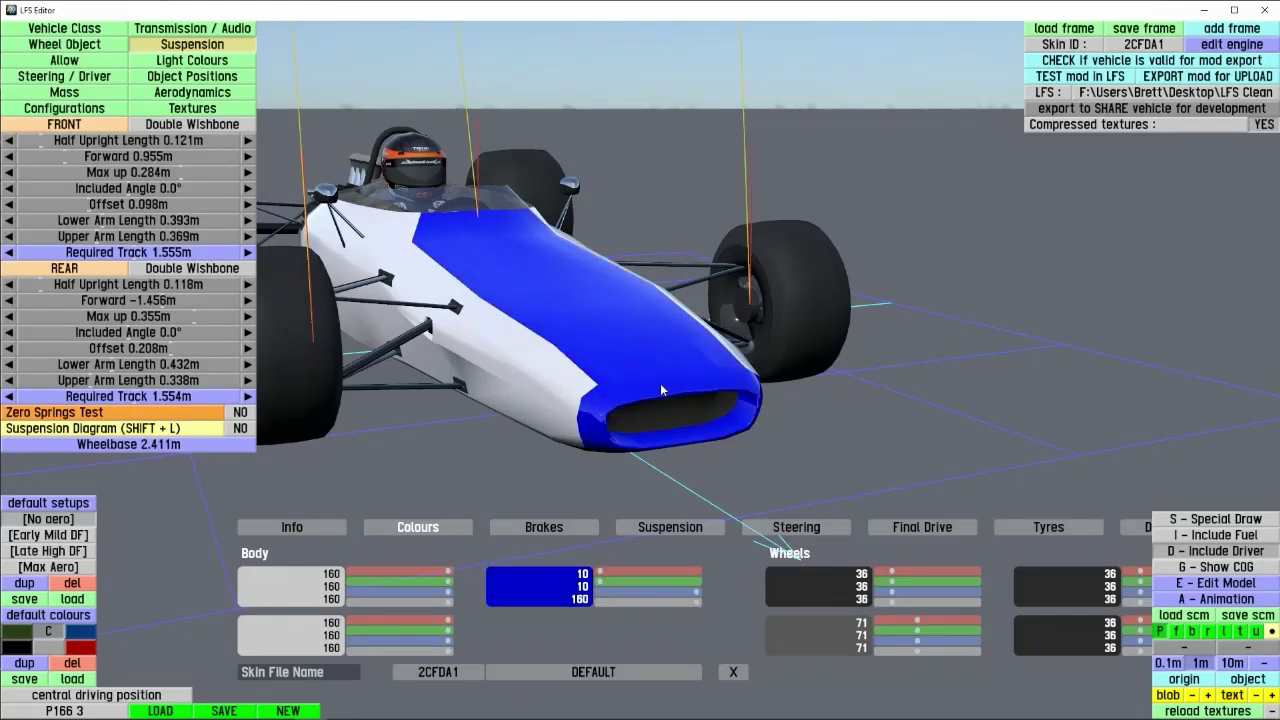
- Reopen the model in triangle mode and examine the C1_SIDE, M4_SKIRTS, C2_FRONT and C2_TOP3 colour groups
{"action": "scroll", "coordinate": [660, 384], "scroll_direction": "down", "scroll_amount": 5}
{"action": "left_click_drag", "start_coordinate": [660, 384], "coordinate": [850, 450]}
{"action": "left_click", "coordinate": [1230, 585]}
{"action": "left_click", "coordinate": [72, 28]}
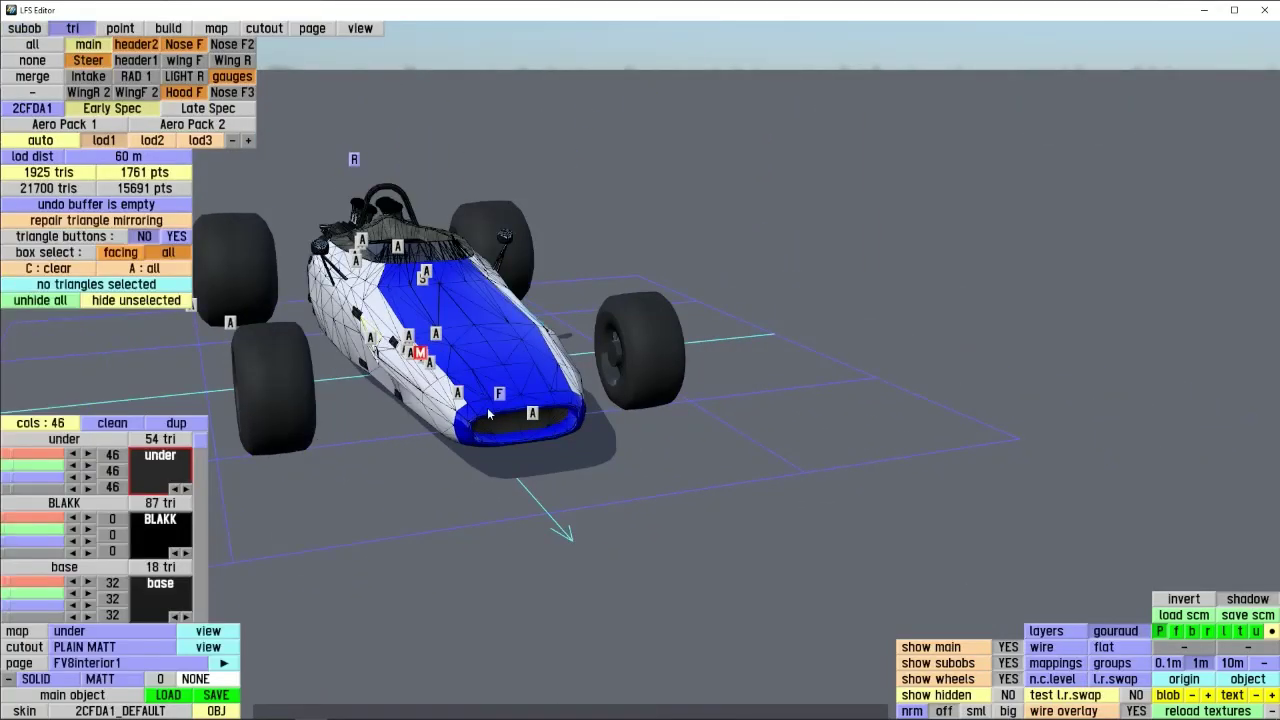
{"action": "scroll", "coordinate": [140, 524], "scroll_direction": "down", "scroll_amount": 3}
{"action": "scroll", "coordinate": [140, 524], "scroll_direction": "down", "scroll_amount": 6}
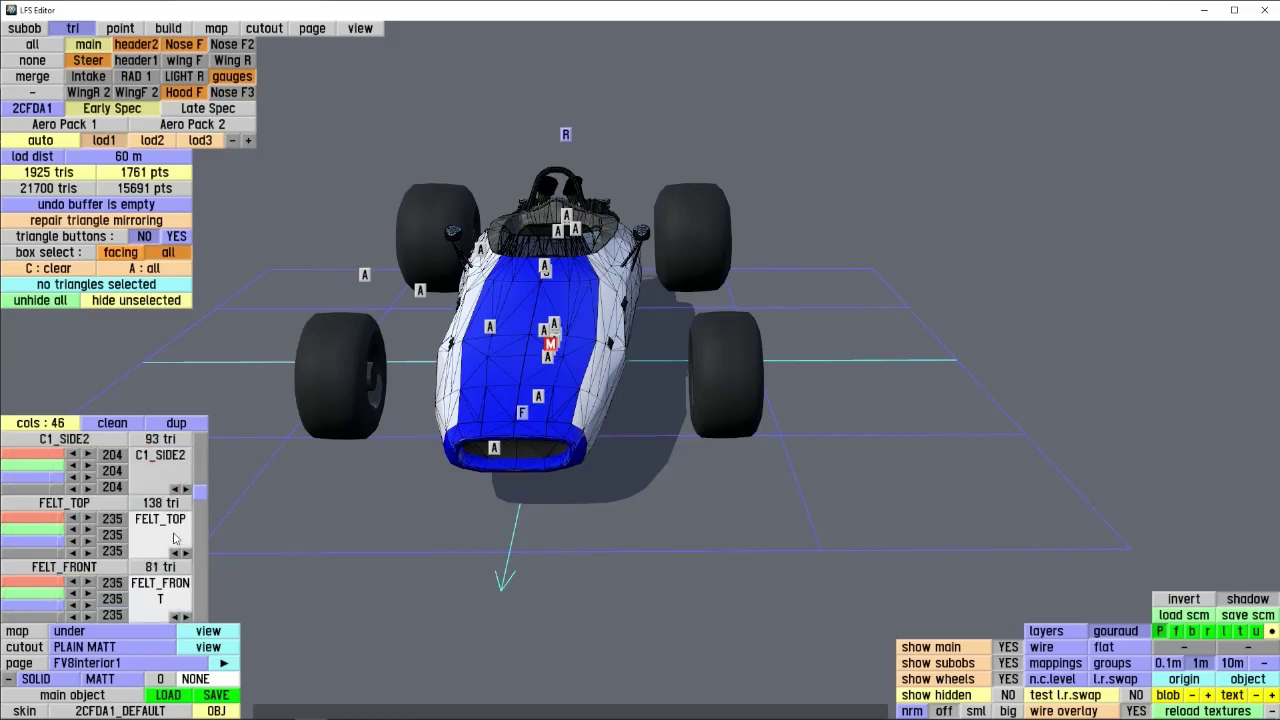
{"action": "scroll", "coordinate": [160, 524], "scroll_direction": "up", "scroll_amount": 5}
{"action": "scroll", "coordinate": [160, 524], "scroll_direction": "up", "scroll_amount": 3}
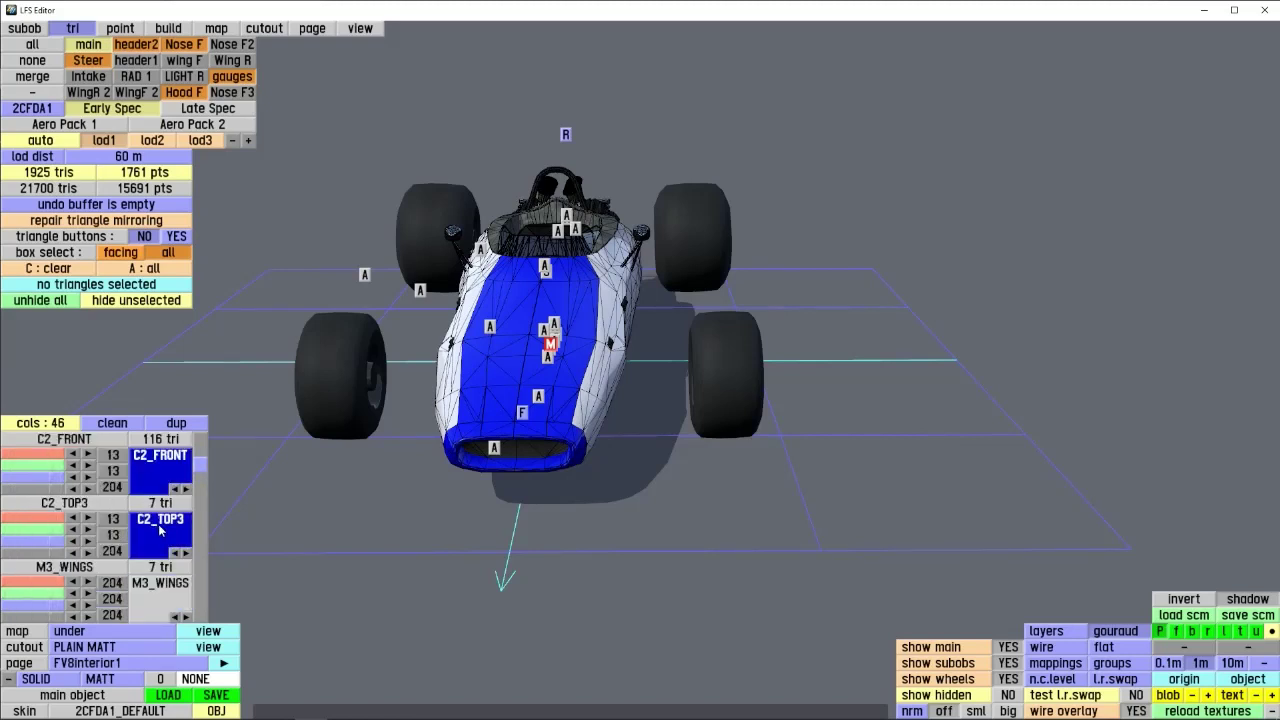
{"action": "scroll", "coordinate": [150, 534], "scroll_direction": "up", "scroll_amount": 1}
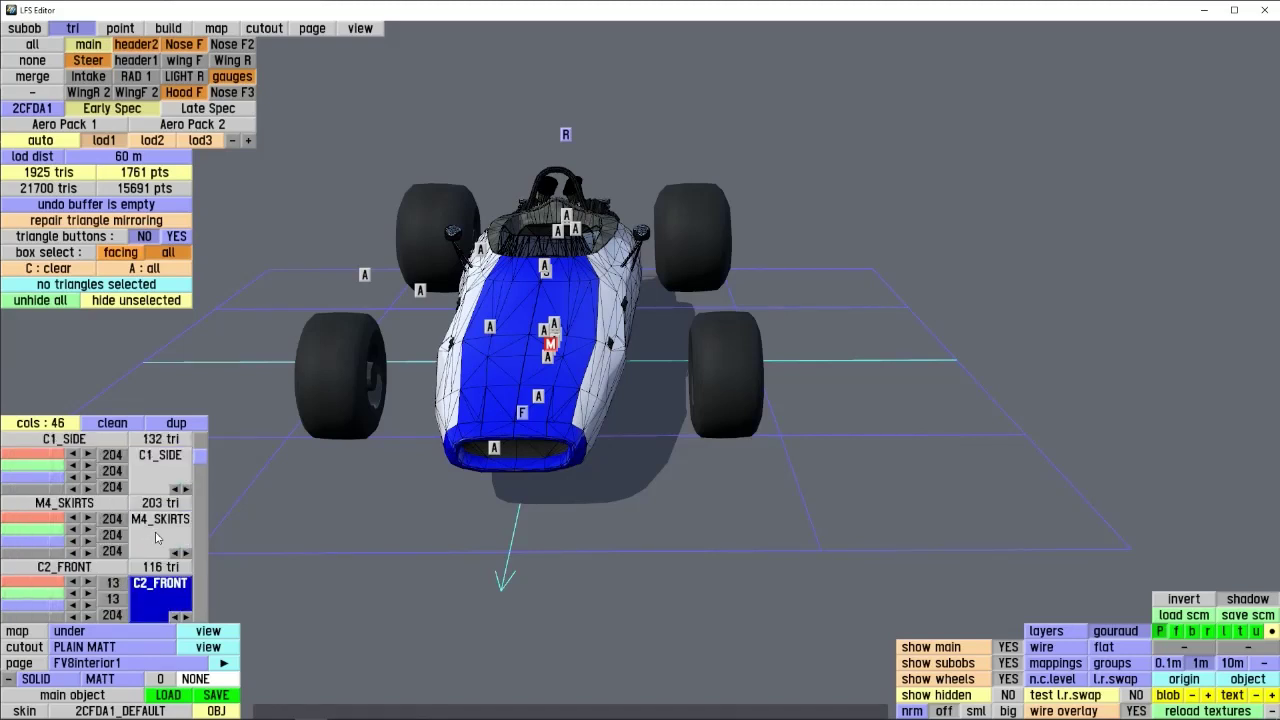
{"action": "scroll", "coordinate": [148, 510], "scroll_direction": "up", "scroll_amount": 2}
{"action": "scroll", "coordinate": [152, 485], "scroll_direction": "down", "scroll_amount": 2}
{"action": "scroll", "coordinate": [154, 476], "scroll_direction": "down", "scroll_amount": 2}
{"action": "scroll", "coordinate": [155, 485], "scroll_direction": "up", "scroll_amount": 2}
{"action": "scroll", "coordinate": [153, 488], "scroll_direction": "down", "scroll_amount": 1}
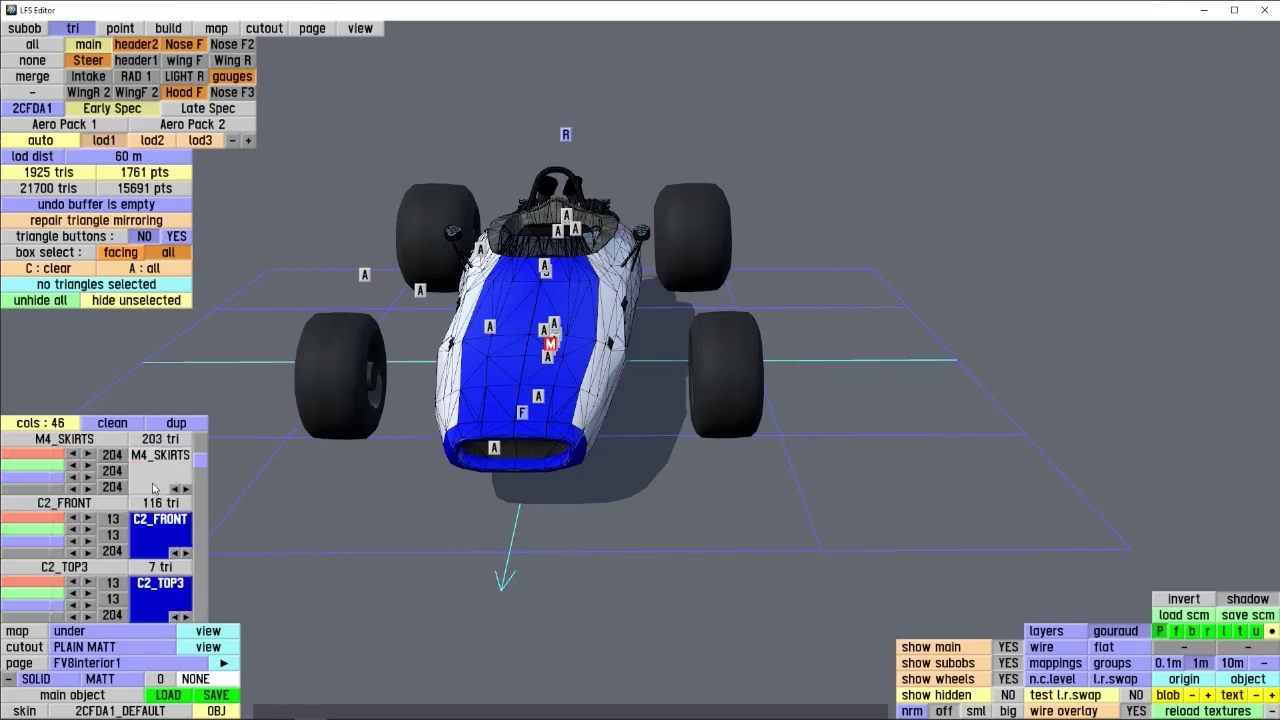
- Compare the M3_WINGS, M2_side and C2_stripe2 colour groups with the blue and white bodywork
{"action": "right_click_drag", "start_coordinate": [470, 450], "coordinate": [551, 461]}
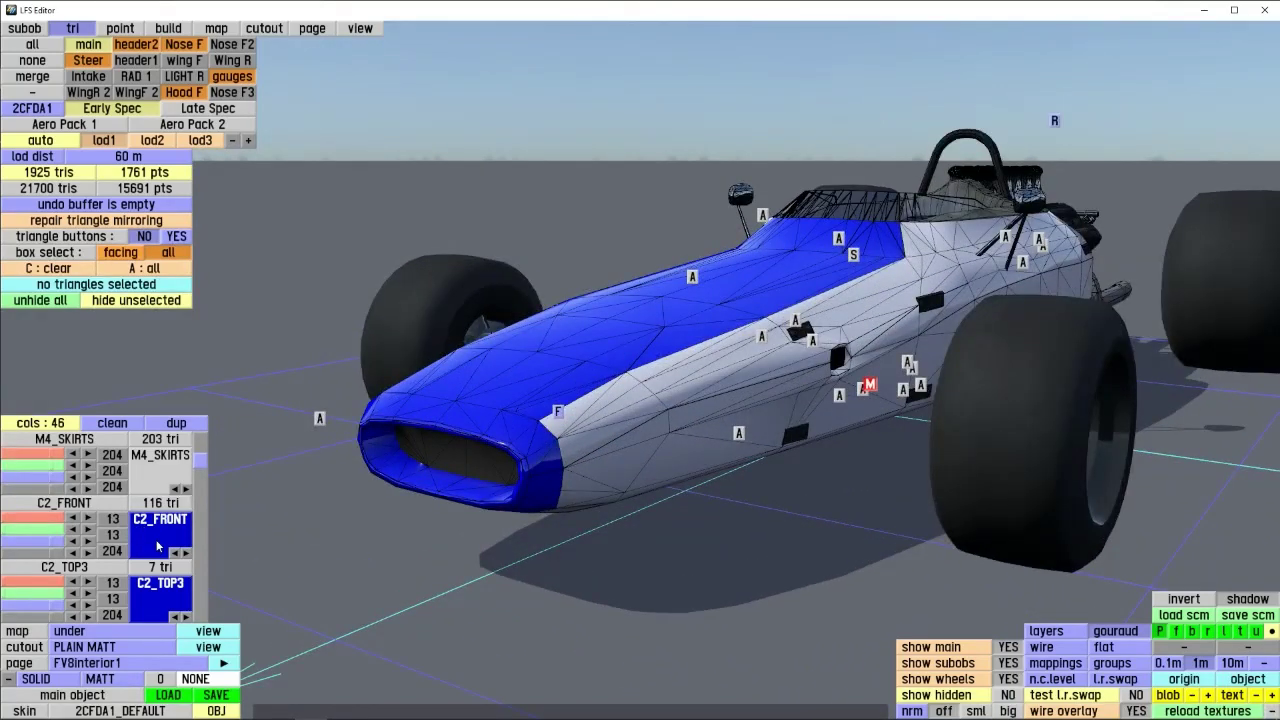
{"action": "scroll", "coordinate": [157, 545], "scroll_direction": "down", "scroll_amount": 2}
{"action": "scroll", "coordinate": [156, 532], "scroll_direction": "down", "scroll_amount": 1}
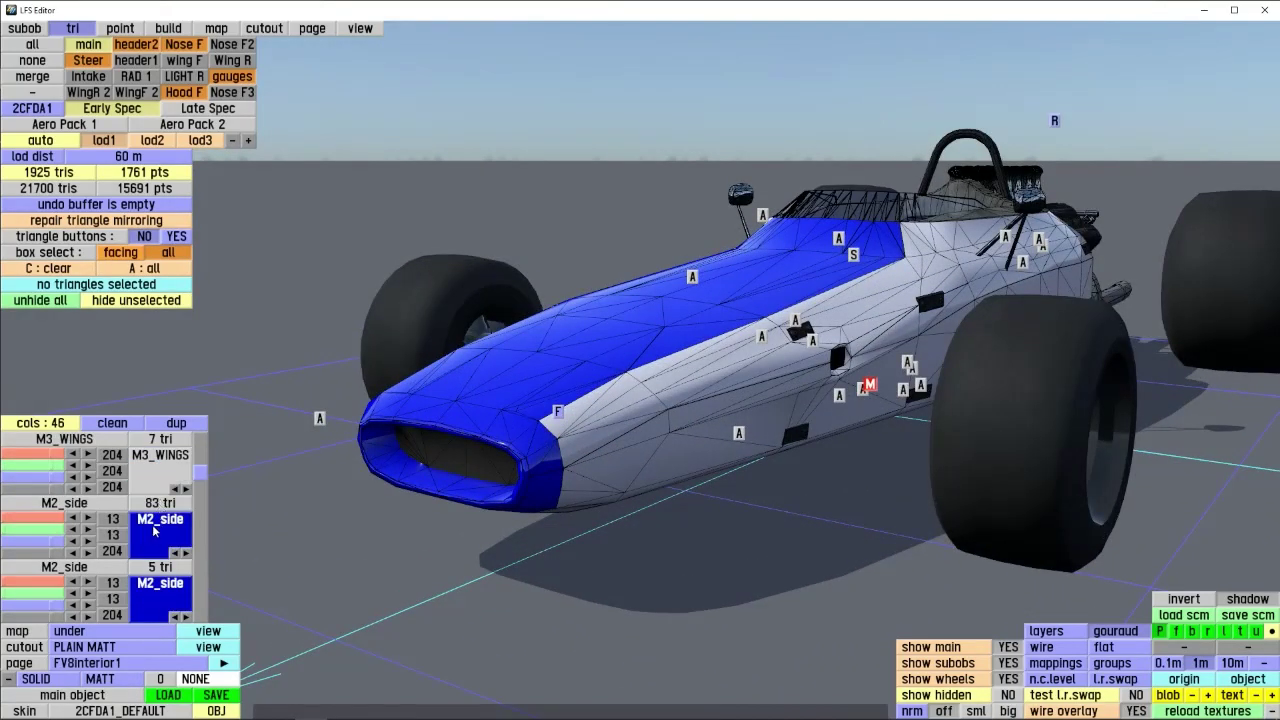
{"action": "scroll", "coordinate": [154, 477], "scroll_direction": "up", "scroll_amount": 3}
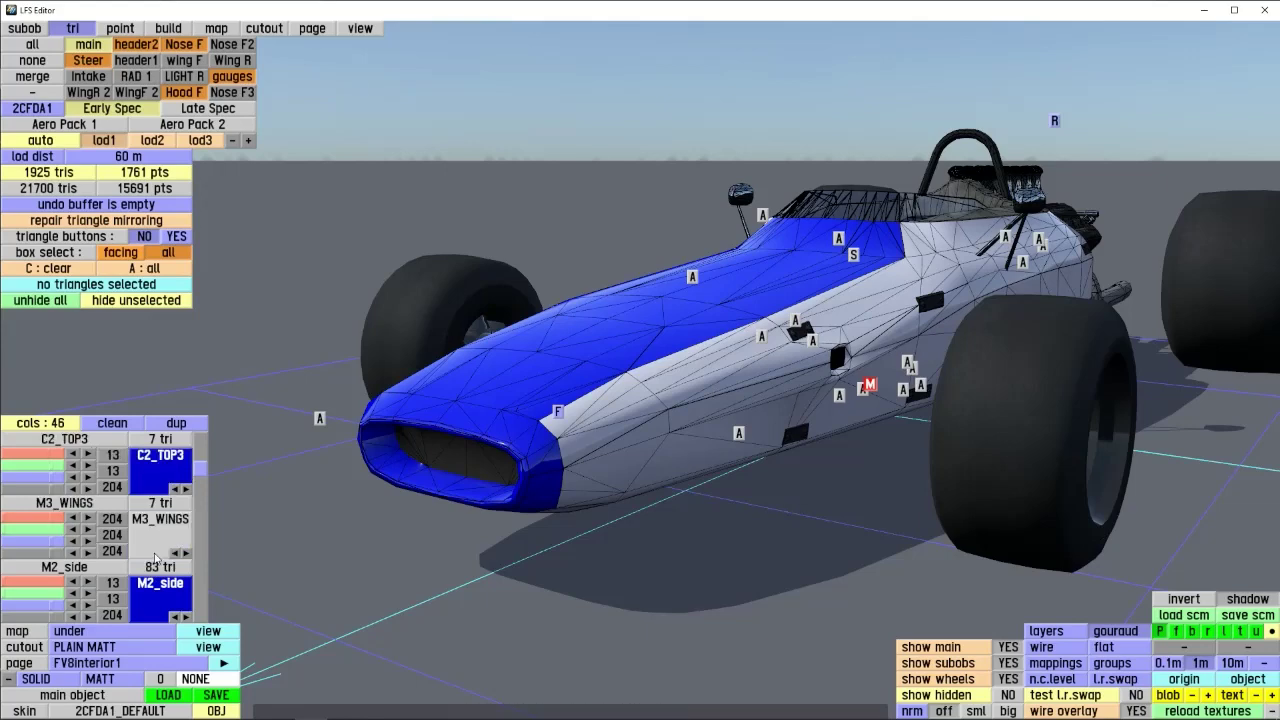
{"action": "scroll", "coordinate": [150, 520], "scroll_direction": "up", "scroll_amount": 1}
{"action": "scroll", "coordinate": [166, 520], "scroll_direction": "down", "scroll_amount": 2}
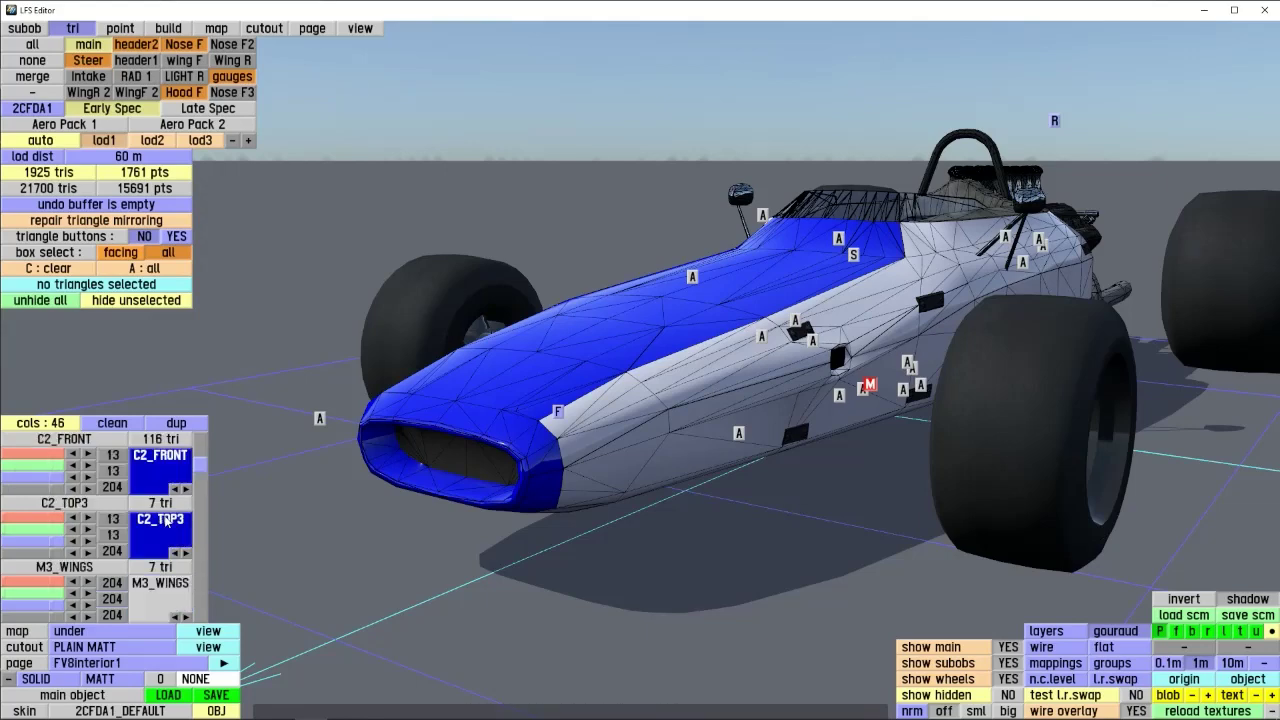
{"action": "scroll", "coordinate": [150, 465], "scroll_direction": "up", "scroll_amount": 1}
{"action": "scroll", "coordinate": [149, 500], "scroll_direction": "down", "scroll_amount": 5}
{"action": "scroll", "coordinate": [150, 527], "scroll_direction": "down", "scroll_amount": 2}
{"action": "scroll", "coordinate": [160, 530], "scroll_direction": "up", "scroll_amount": 4}
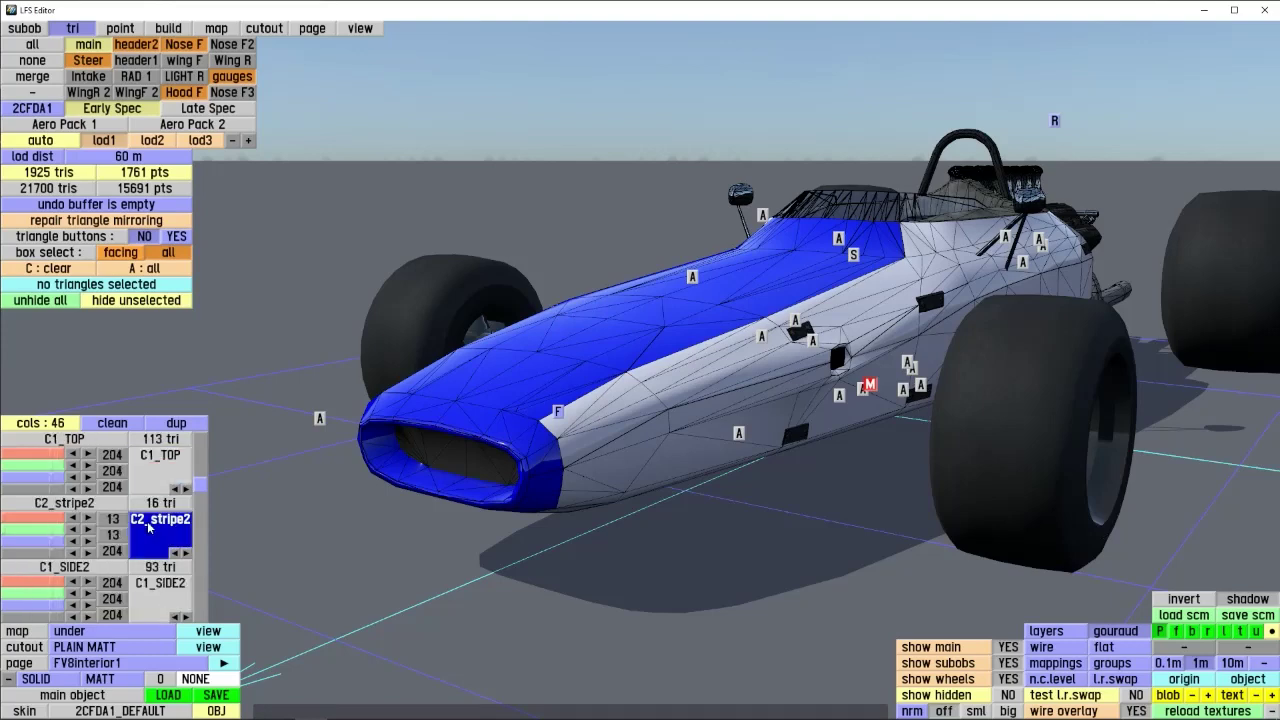
- Rename both M2_side colour groups to C2_side
{"action": "left_click", "coordinate": [188, 533]}
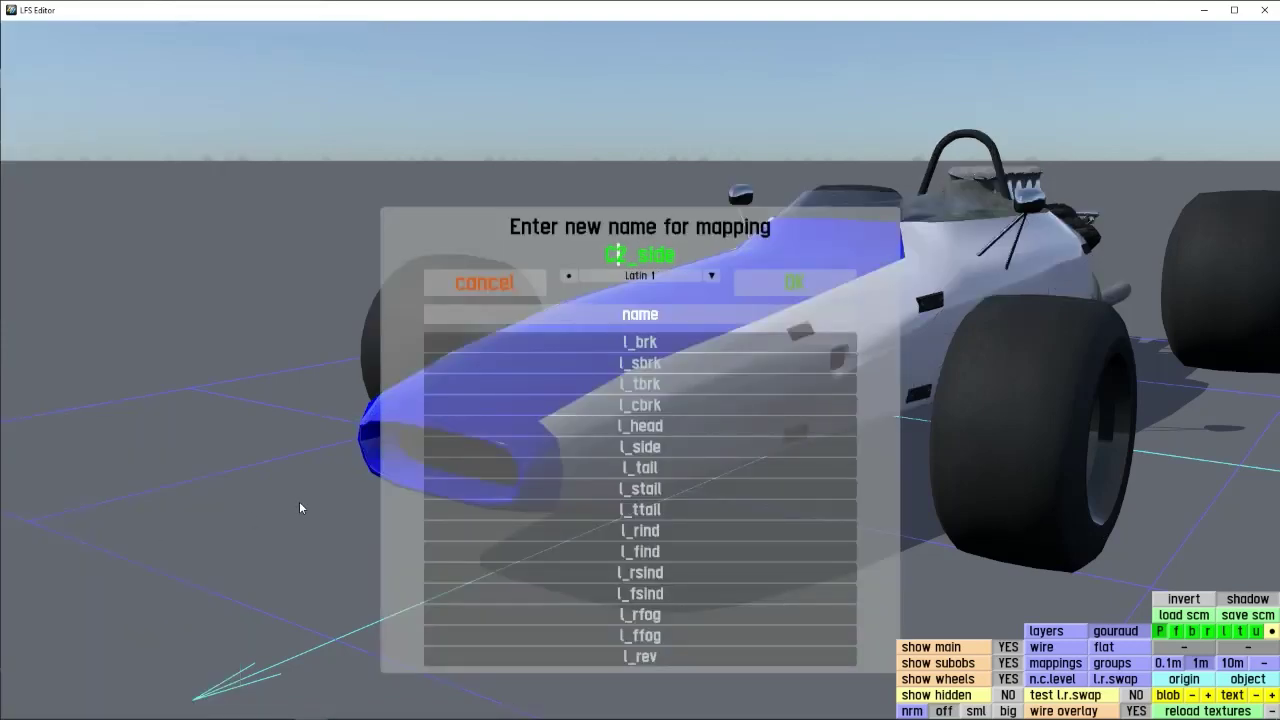
{"action": "key", "text": "Return"}
{"action": "left_click", "coordinate": [189, 477]}
{"action": "key", "text": "Return"}
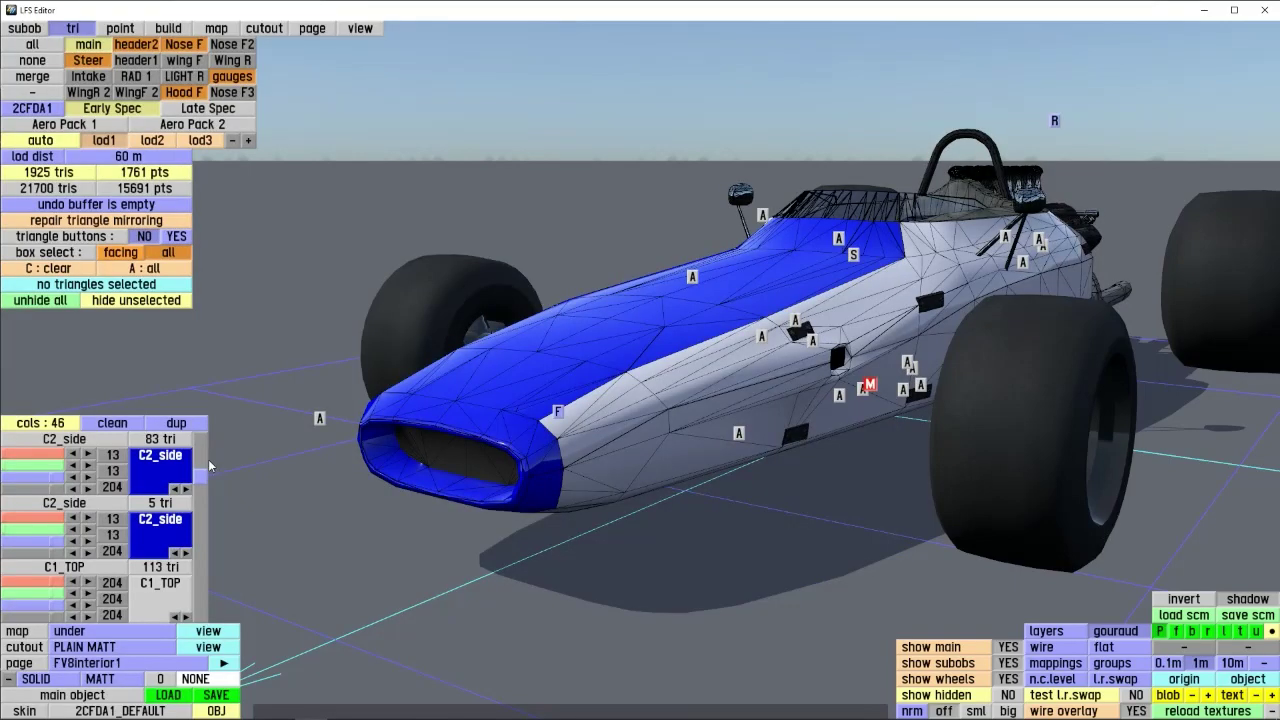
- Return to the vehicle editor and try to adjust the second body colour while checking the bodywork from several sides
{"action": "left_click_drag", "start_coordinate": [203, 478], "coordinate": [208, 437]}
{"action": "key", "text": "Escape"}
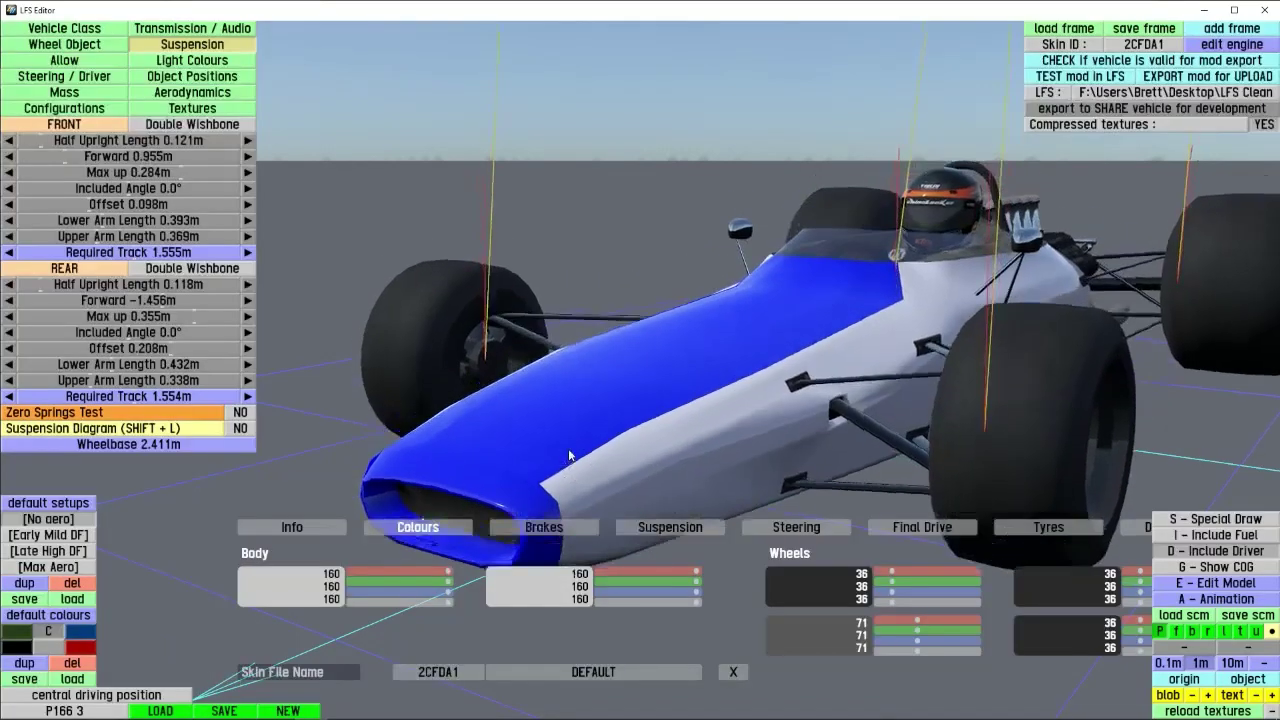
{"action": "mouse_move", "coordinate": [569, 451]}
{"action": "right_mouse_down"}
{"action": "mouse_move", "coordinate": [535, 510]}
{"action": "mouse_move", "coordinate": [568, 470]}
{"action": "right_mouse_up"}
{"action": "scroll", "coordinate": [568, 470], "scroll_direction": "up", "scroll_amount": 5}
{"action": "mouse_move", "coordinate": [696, 602]}
{"action": "left_mouse_down"}
{"action": "mouse_move", "coordinate": [649, 603]}
{"action": "mouse_move", "coordinate": [702, 603]}
{"action": "left_mouse_up"}
{"action": "scroll", "coordinate": [562, 421], "scroll_direction": "down", "scroll_amount": 3}
{"action": "scroll", "coordinate": [562, 421], "scroll_direction": "down", "scroll_amount": 3}
{"action": "right_click_drag", "start_coordinate": [690, 418], "coordinate": [653, 457]}
{"action": "scroll", "coordinate": [499, 417], "scroll_direction": "down", "scroll_amount": 4}
{"action": "scroll", "coordinate": [613, 389], "scroll_direction": "up", "scroll_amount": 4}
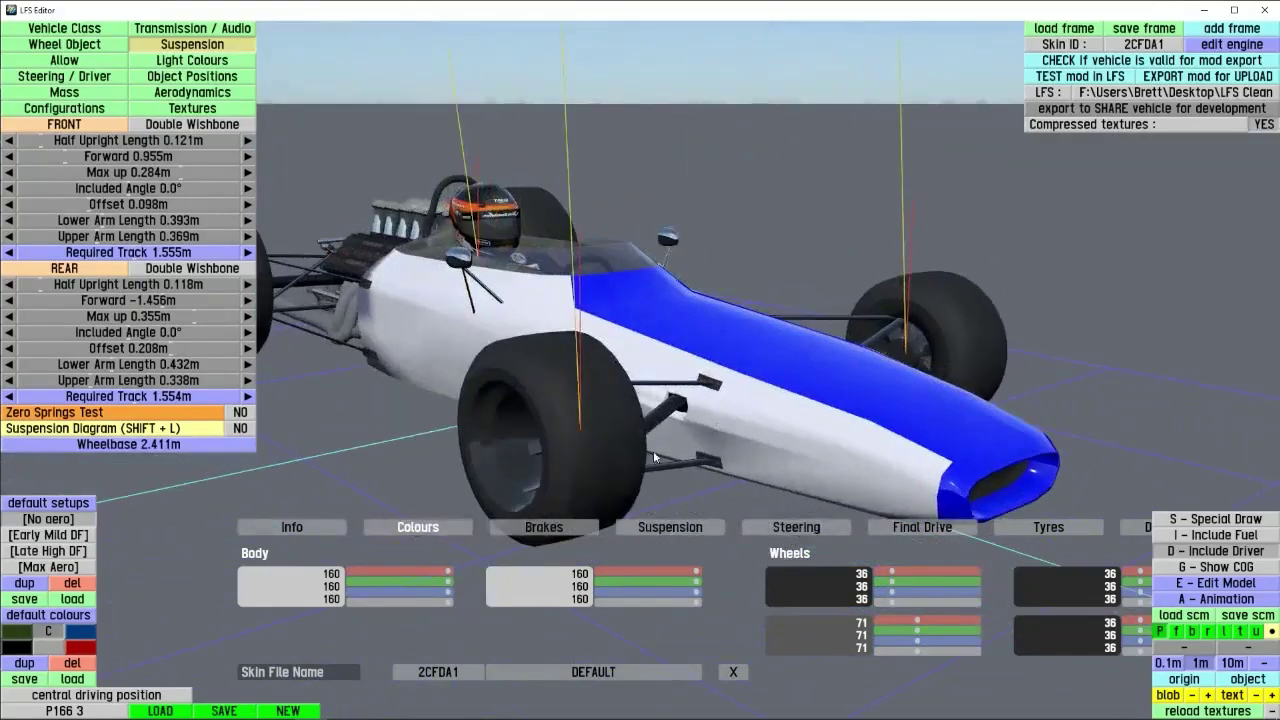
- Leave the model editor and reload the saved vehicle, discarding the colour group edits
{"action": "left_click", "coordinate": [1200, 584]}
{"action": "right_click_drag", "start_coordinate": [567, 496], "coordinate": [455, 508]}
{"action": "key", "text": "Escape"}
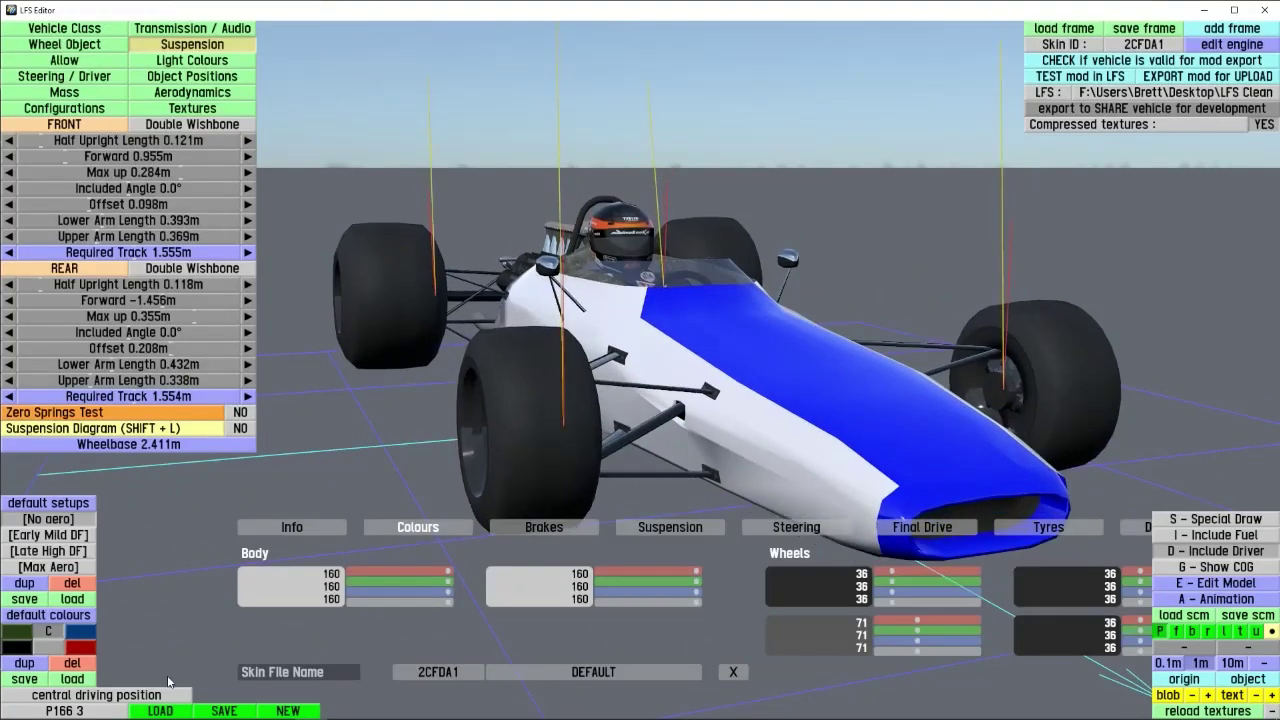
{"action": "left_click", "coordinate": [160, 710]}
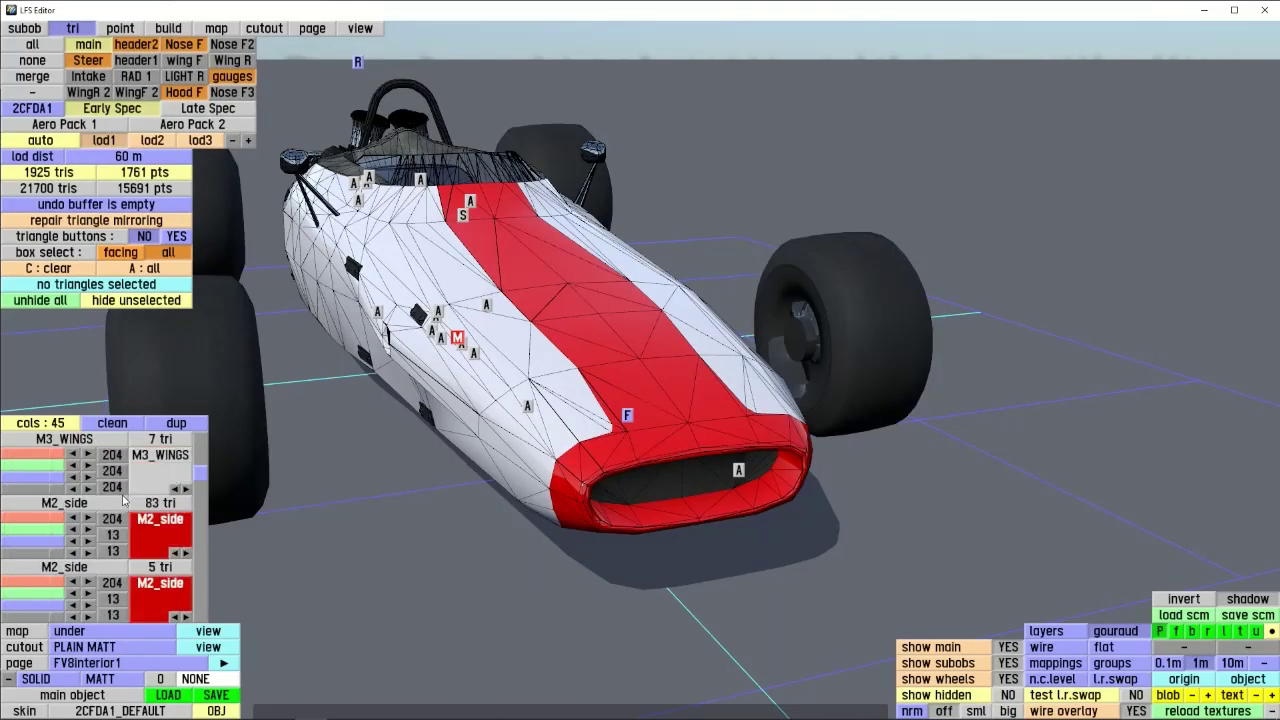
- Duplicate the under colour mapping as BLACK and set its colour to white (255, 255, 255)
{"action": "scroll", "coordinate": [122, 478], "scroll_direction": "down", "scroll_amount": 2}
{"action": "left_click", "coordinate": [176, 423]}
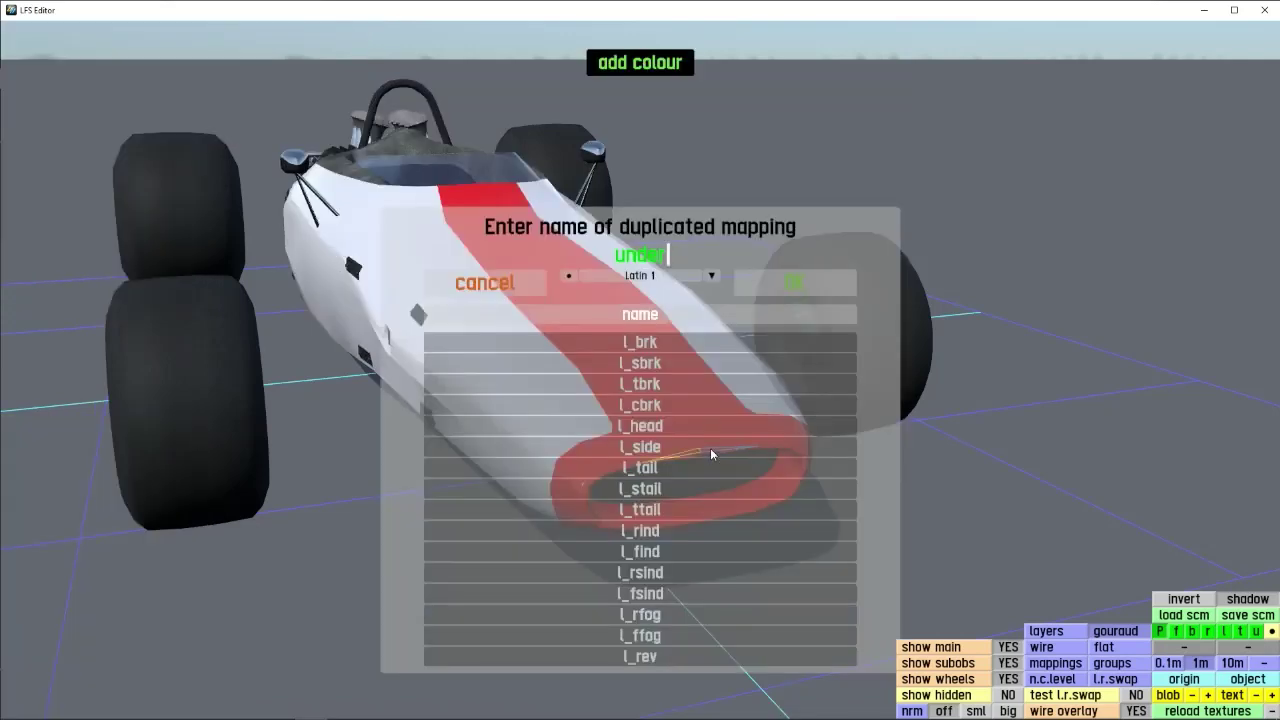
{"action": "type", "text": "BLACK"}
{"action": "key", "text": "Return"}
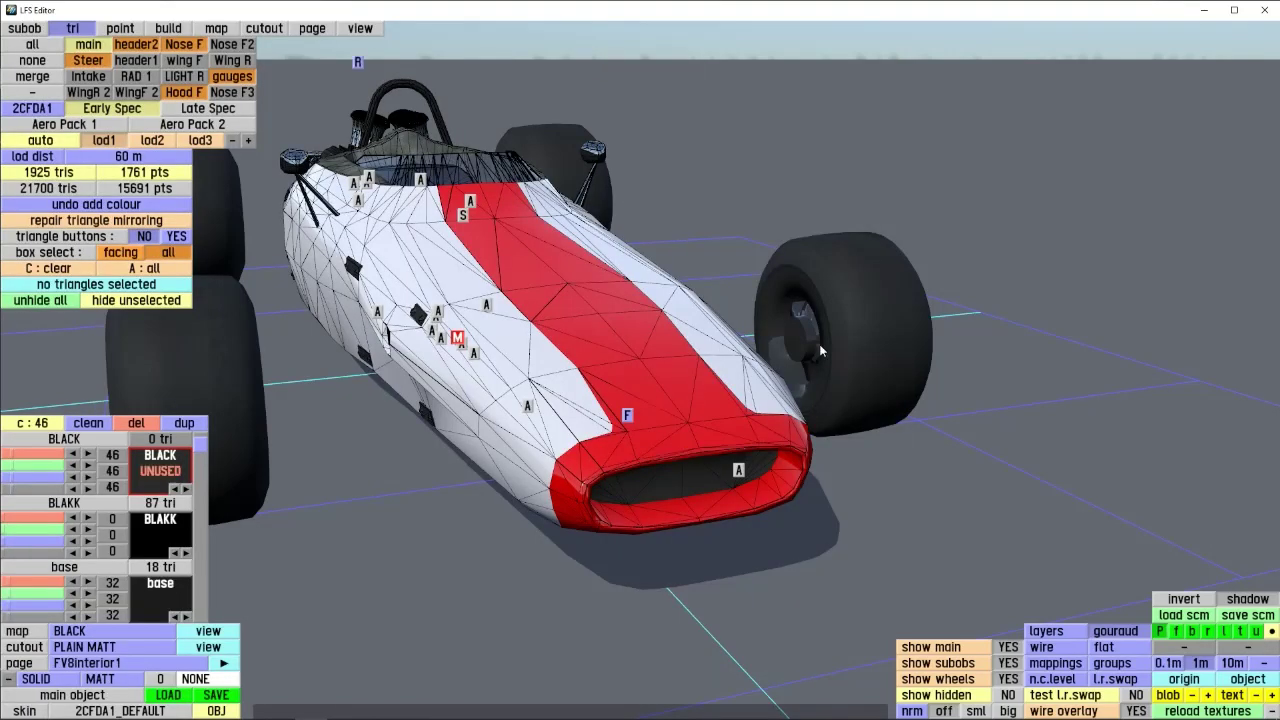
{"action": "left_click_drag", "start_coordinate": [42, 492], "coordinate": [120, 494]}
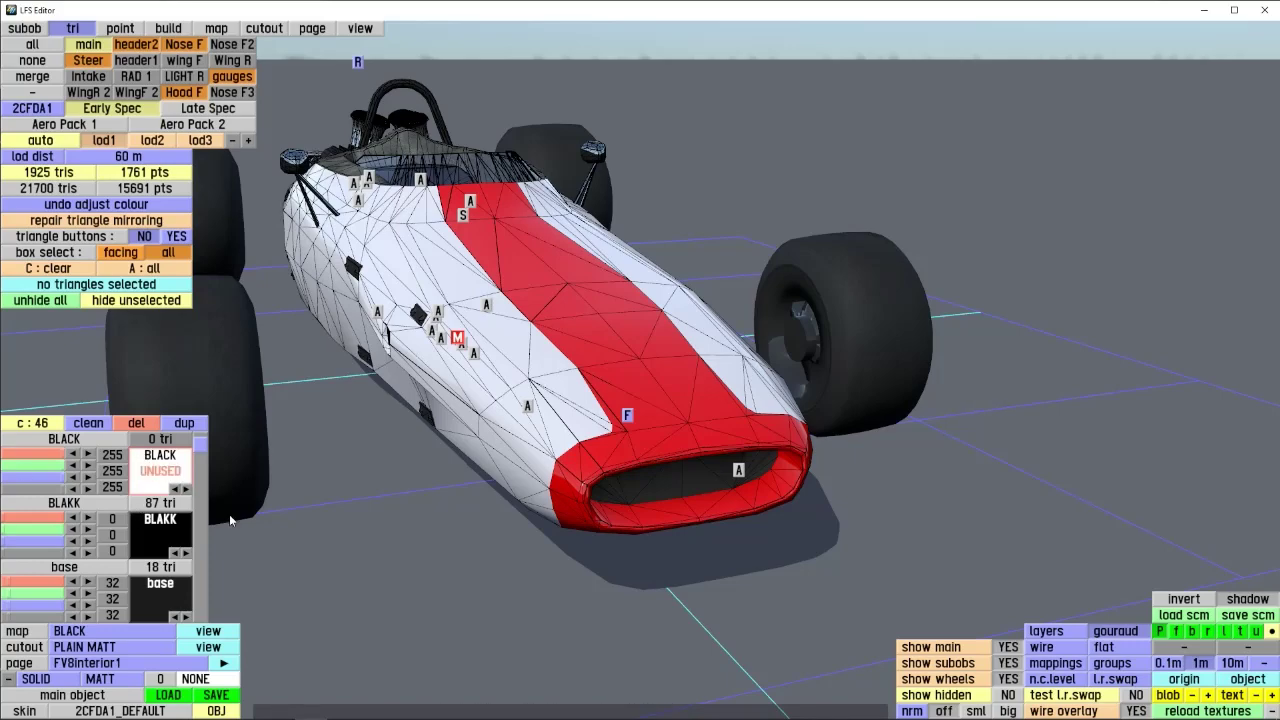
- Select the red stripe triangles just ahead of the cockpit and assign them to the BLACK colour group
{"action": "right_click_drag", "start_coordinate": [580, 405], "coordinate": [672, 432]}
{"action": "scroll", "coordinate": [672, 432], "scroll_direction": "up", "scroll_amount": 3}
{"action": "scroll", "coordinate": [671, 431], "scroll_direction": "down", "scroll_amount": 3}
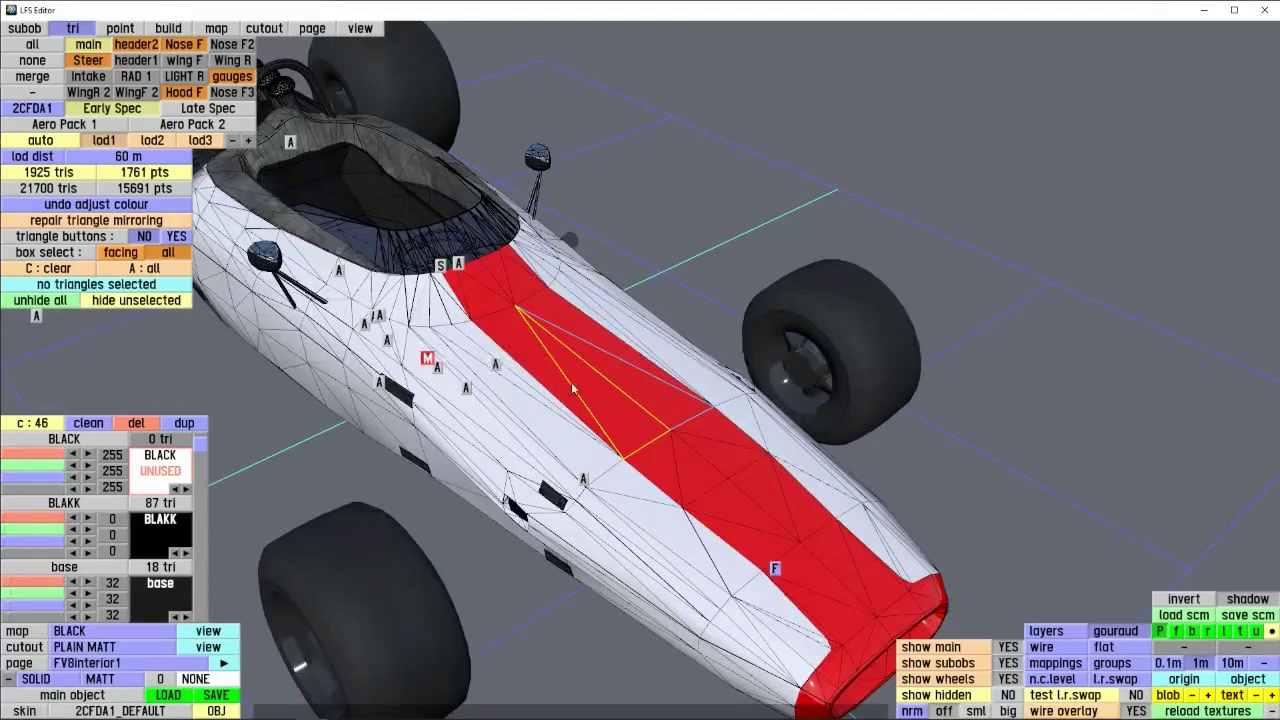
{"action": "left_click", "coordinate": [572, 390]}
{"action": "left_click", "coordinate": [165, 470]}
{"action": "left_click", "coordinate": [791, 288]}
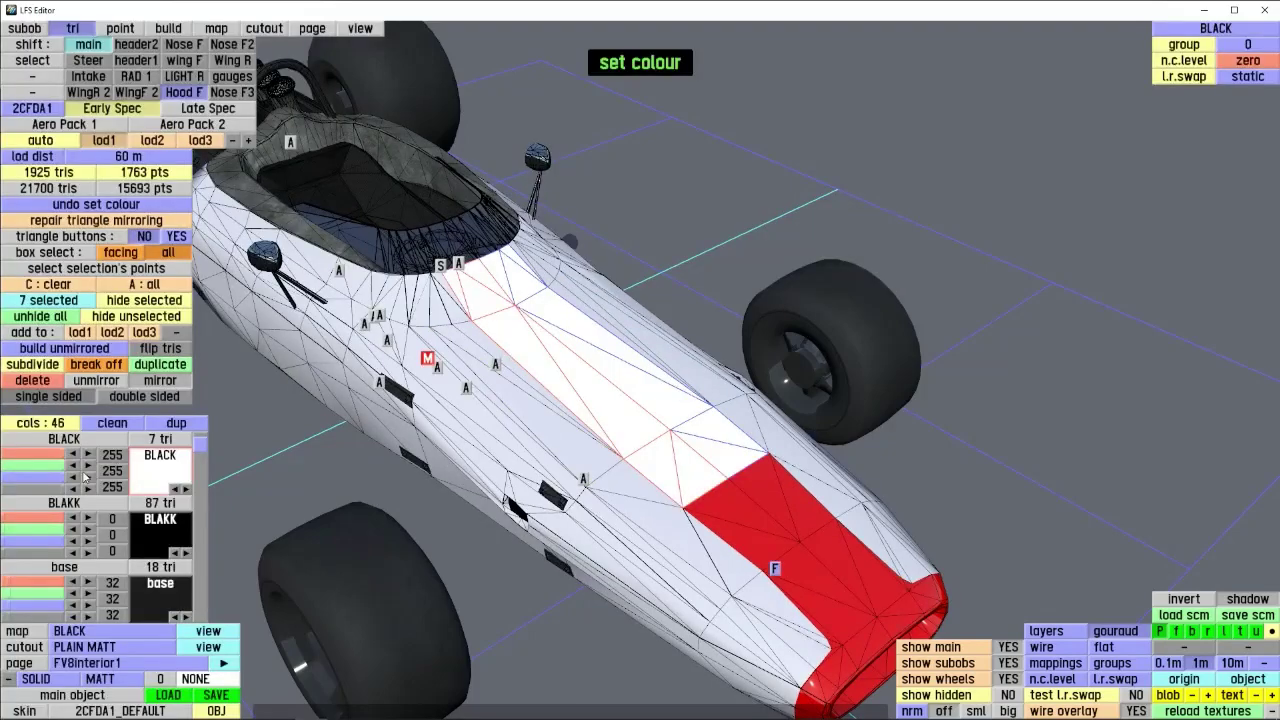
- In the vehicle editor, set the second body colour to near-black (10, 10, 10) and compare it with the BLACK stripe section
{"action": "left_click", "coordinate": [24, 28]}
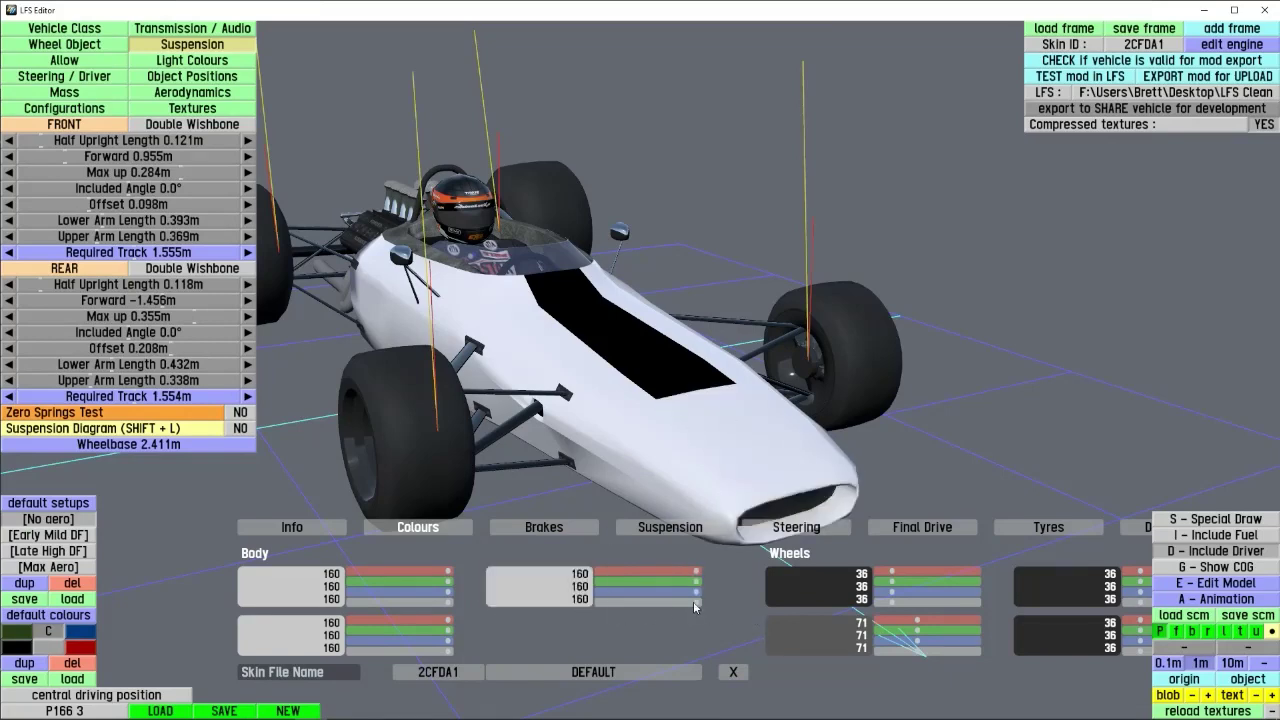
{"action": "left_click_drag", "start_coordinate": [693, 601], "coordinate": [594, 601]}
{"action": "scroll", "coordinate": [725, 408], "scroll_direction": "up", "scroll_amount": 5}
{"action": "right_click_drag", "start_coordinate": [725, 408], "coordinate": [1137, 607]}
{"action": "scroll", "coordinate": [725, 386], "scroll_direction": "up", "scroll_amount": 6}
{"action": "scroll", "coordinate": [646, 413], "scroll_direction": "down", "scroll_amount": 6}
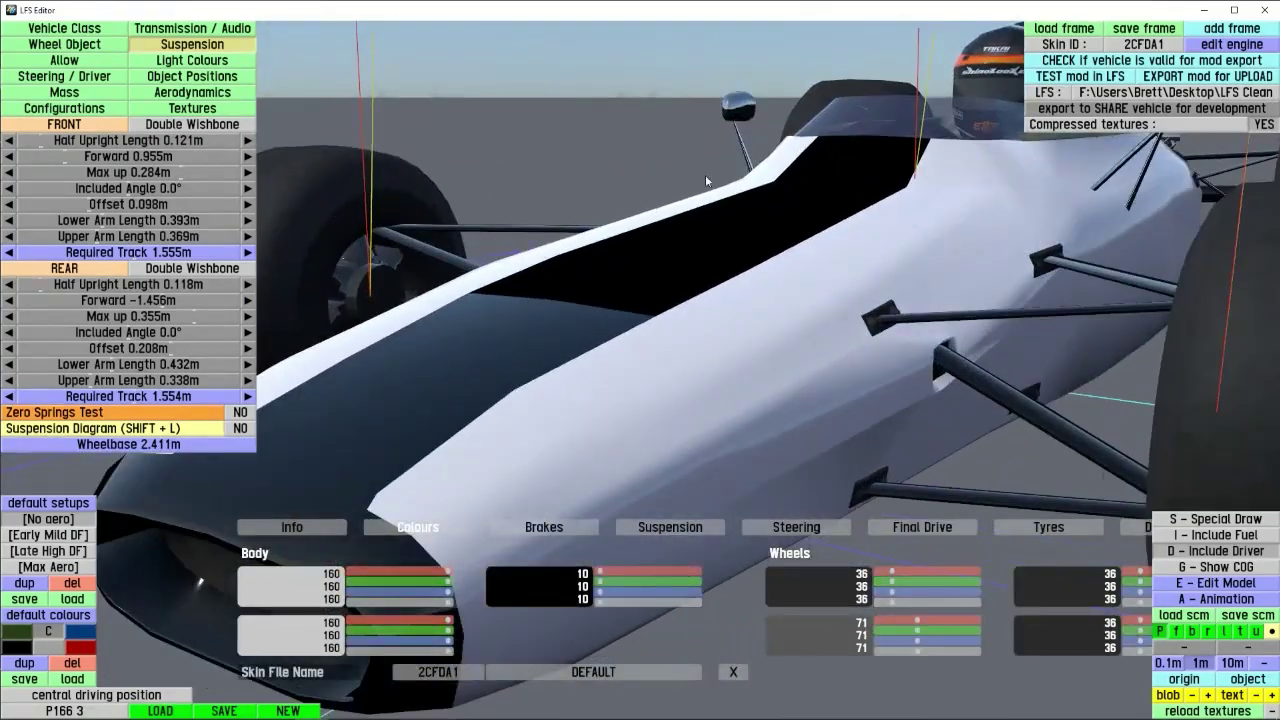
- In the model editor, select all triangles of the BLACK colour group on the stripe ahead of the cockpit
{"action": "left_click", "coordinate": [1183, 580]}
{"action": "right_click_drag", "start_coordinate": [674, 406], "coordinate": [243, 332]}
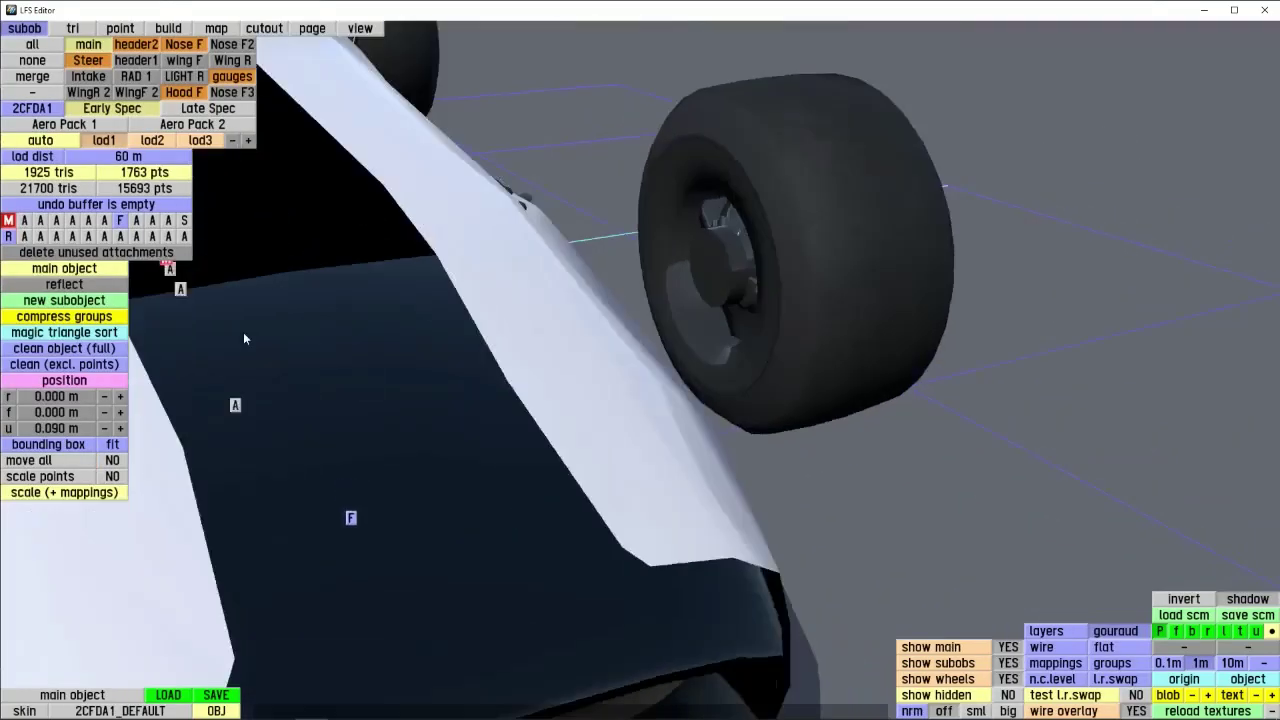
{"action": "scroll", "coordinate": [578, 413], "scroll_direction": "down", "scroll_amount": 4}
{"action": "right_click_drag", "start_coordinate": [578, 413], "coordinate": [677, 470]}
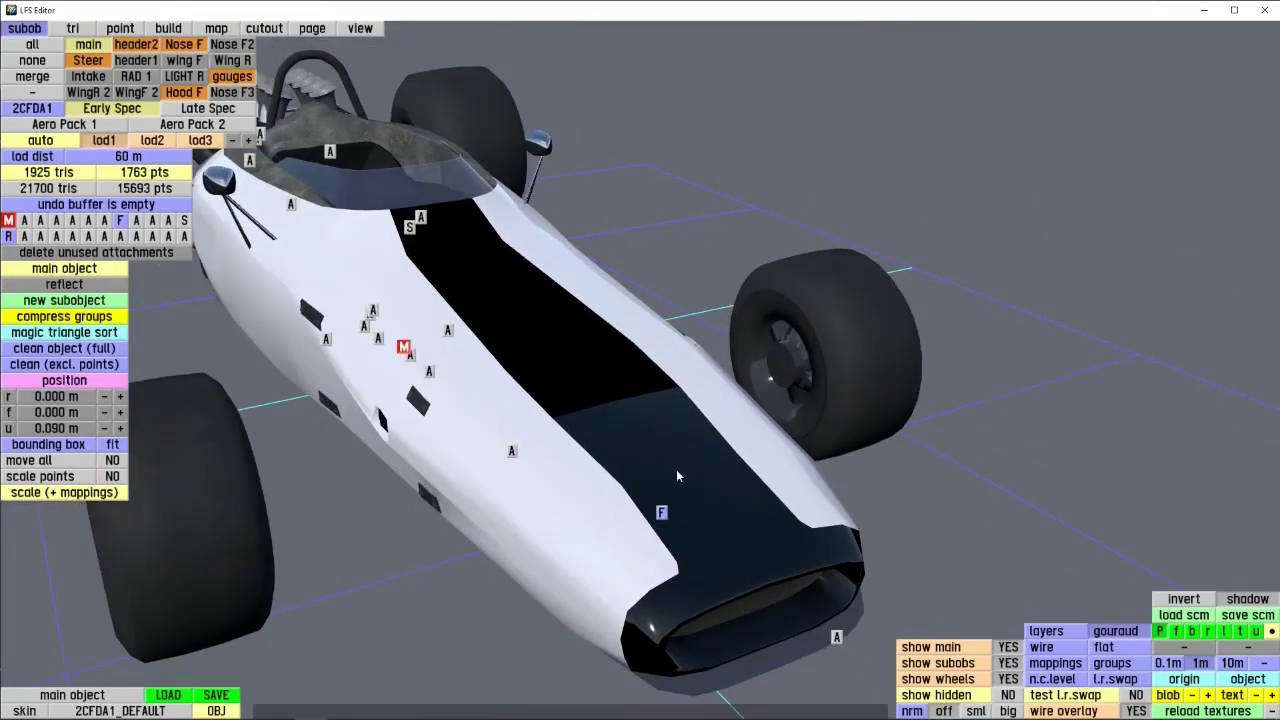
{"action": "left_click", "coordinate": [72, 28]}
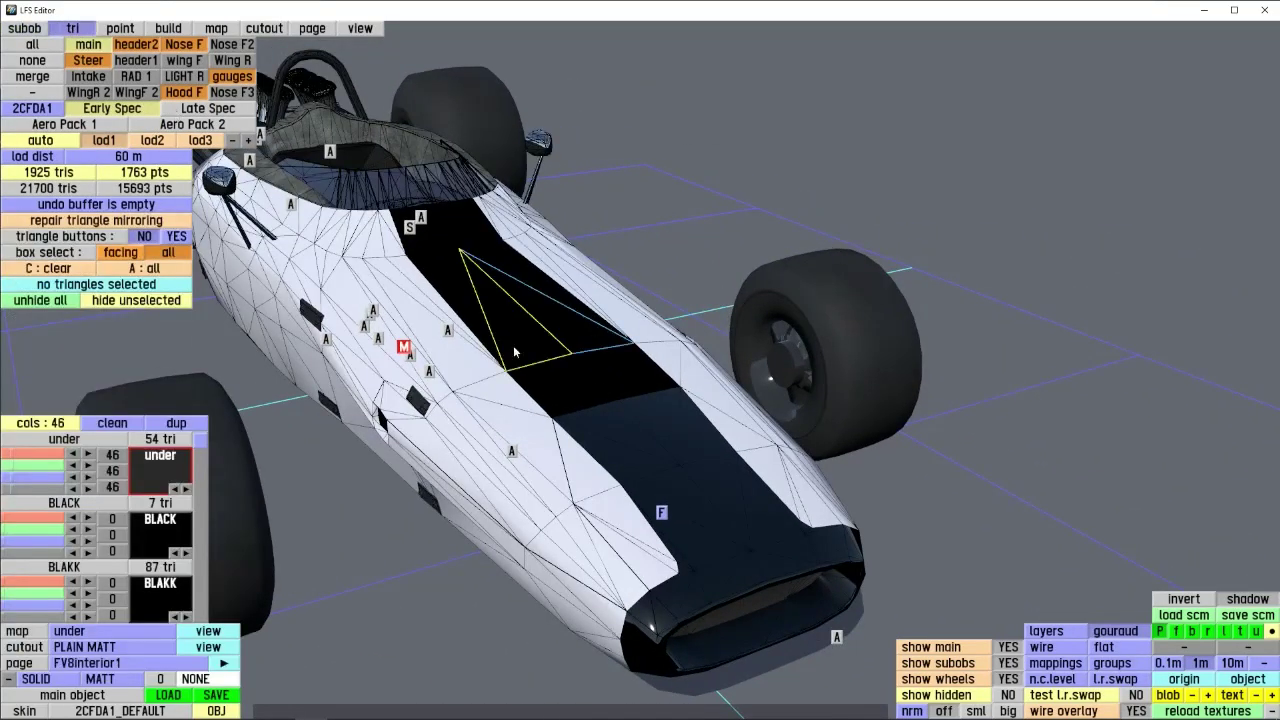
{"action": "left_click", "coordinate": [164, 525]}
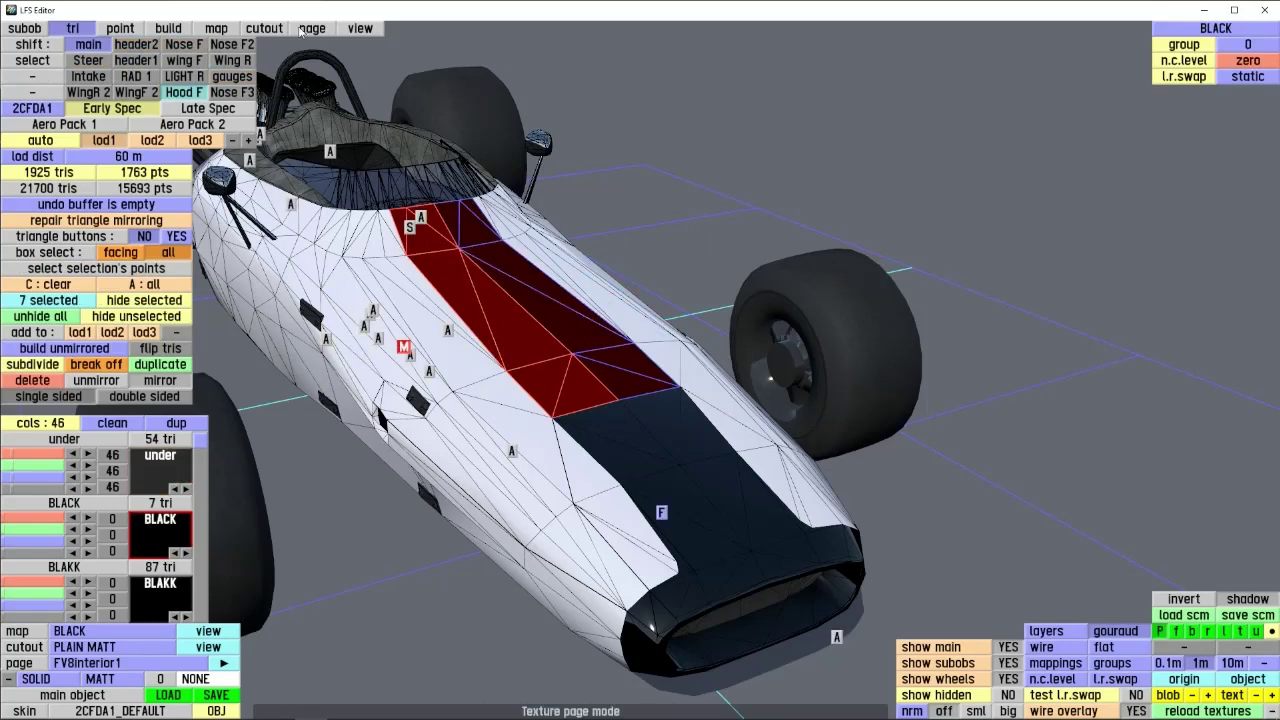
- Set the BLACK mapping's cutout to PLAIN SHINY with the TROWHITE texture and inspect the stripe on the nose
{"action": "left_click", "coordinate": [262, 29]}
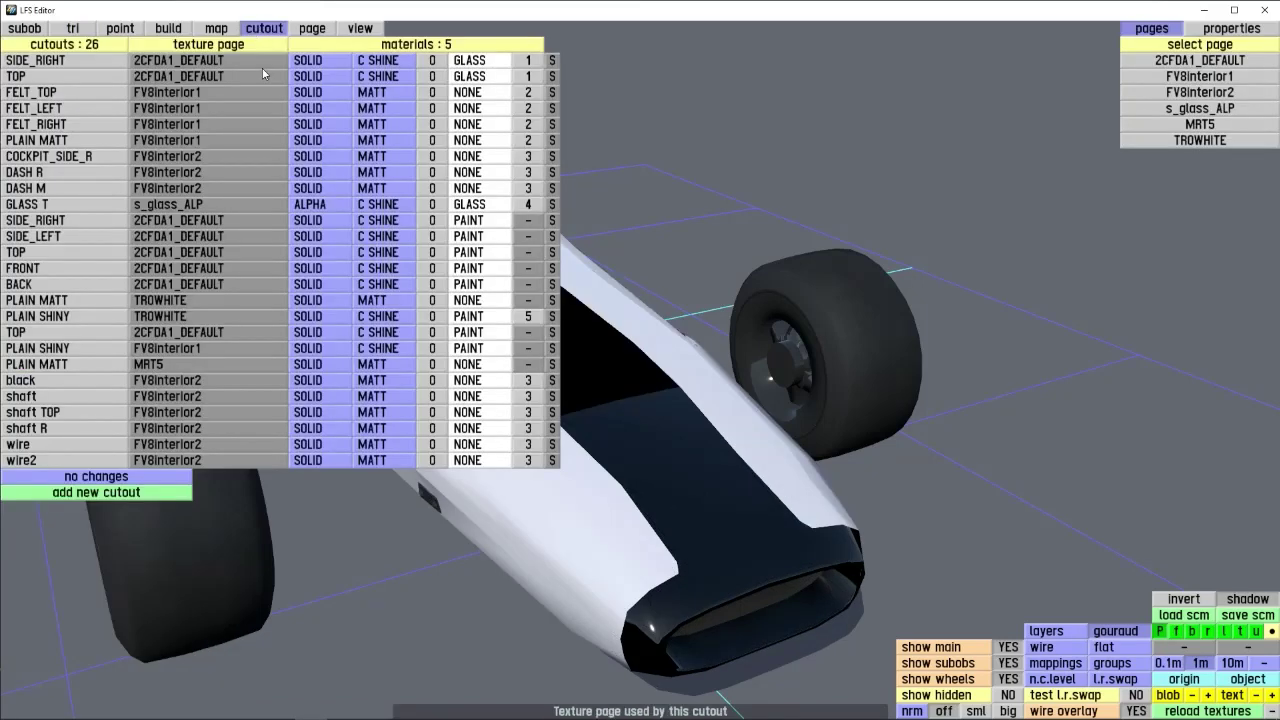
{"action": "left_click", "coordinate": [216, 28]}
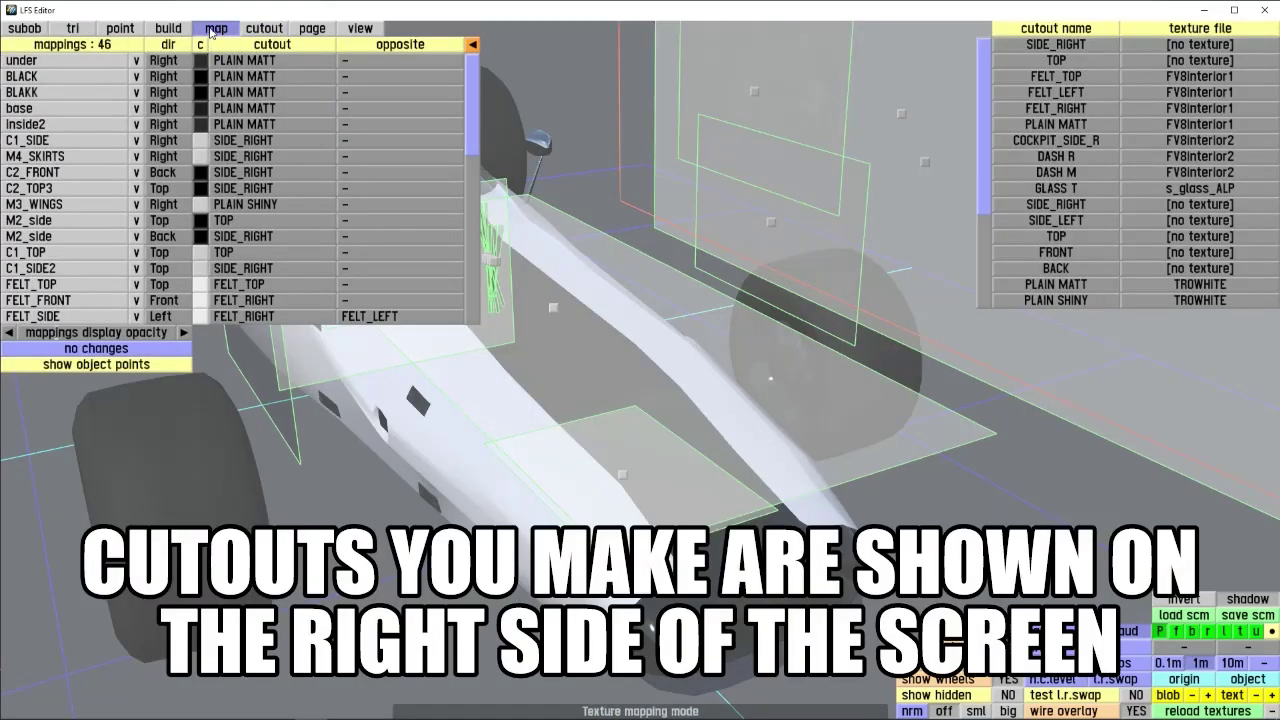
{"action": "left_click", "coordinate": [27, 78]}
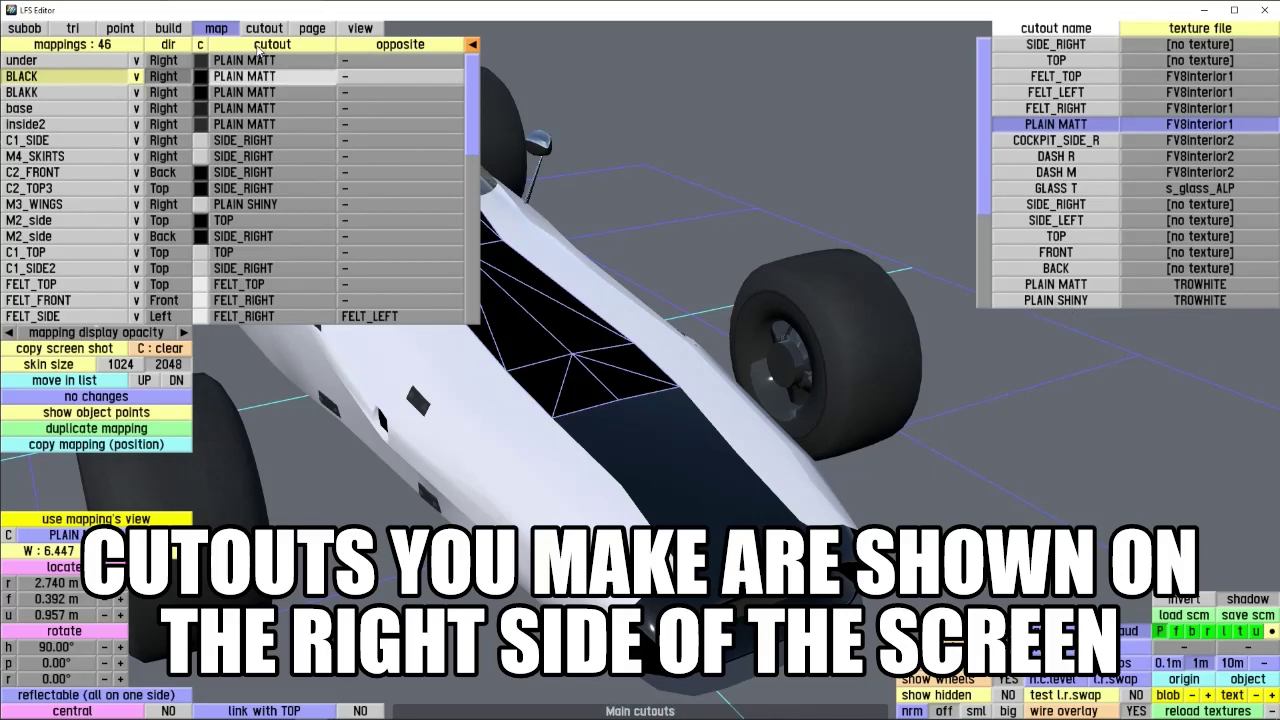
{"action": "left_click", "coordinate": [1056, 300]}
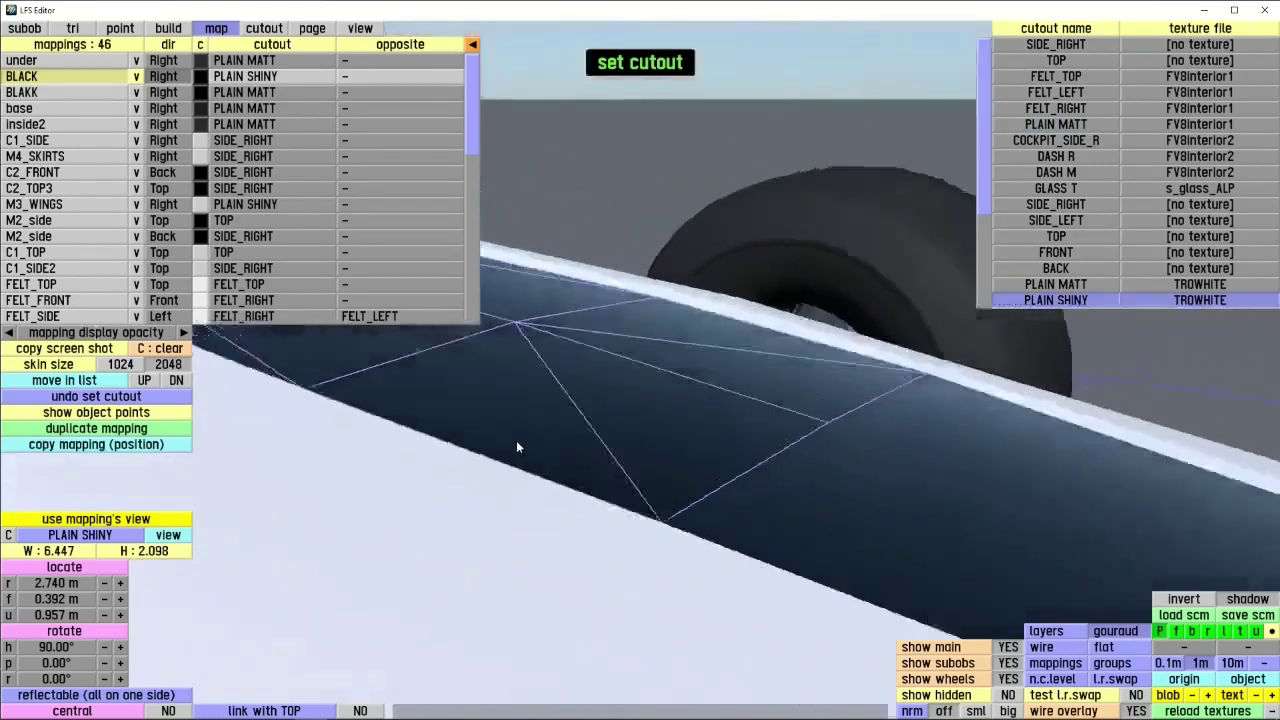
{"action": "middle_click_drag", "start_coordinate": [516, 440], "coordinate": [729, 381]}
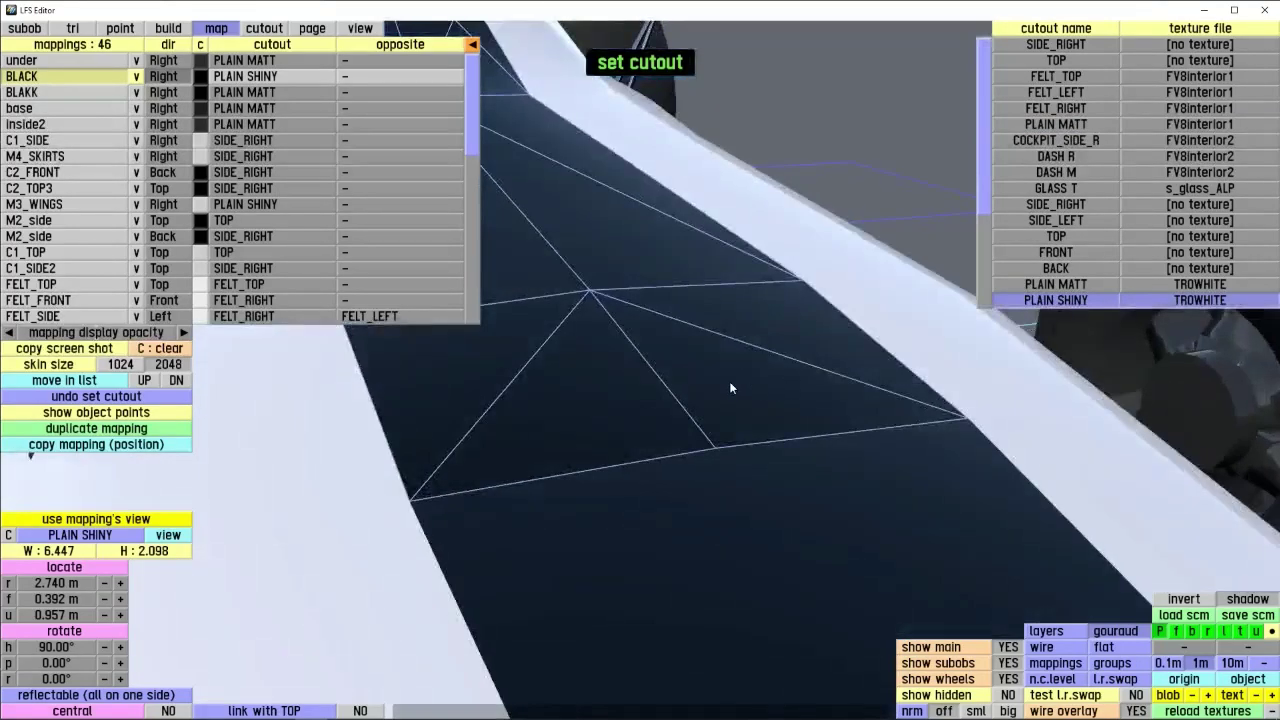
{"action": "scroll", "coordinate": [631, 366], "scroll_direction": "down", "scroll_amount": 3}
{"action": "middle_click_drag", "start_coordinate": [631, 366], "coordinate": [848, 405]}
{"action": "scroll", "coordinate": [848, 405], "scroll_direction": "down", "scroll_amount": 3}
{"action": "middle_click_drag", "start_coordinate": [711, 365], "coordinate": [680, 410]}
{"action": "scroll", "coordinate": [692, 442], "scroll_direction": "down", "scroll_amount": 2}
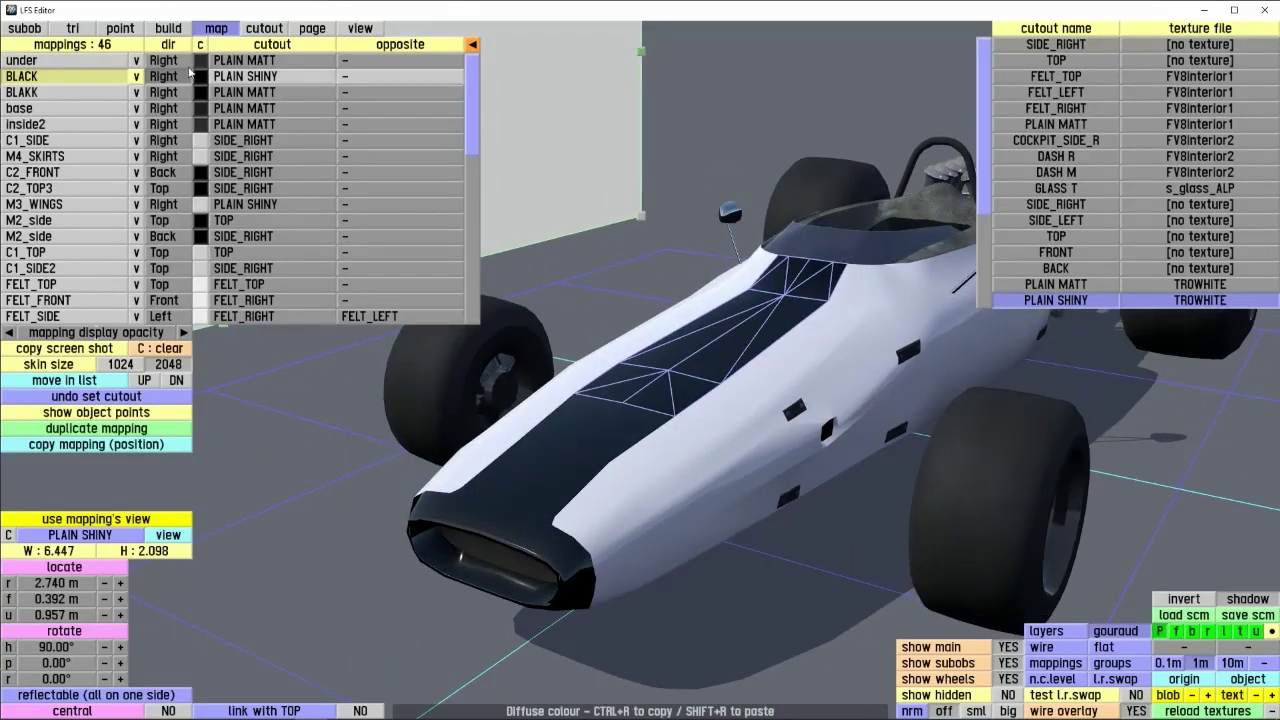
{"action": "middle_click_drag", "start_coordinate": [568, 300], "coordinate": [660, 320]}
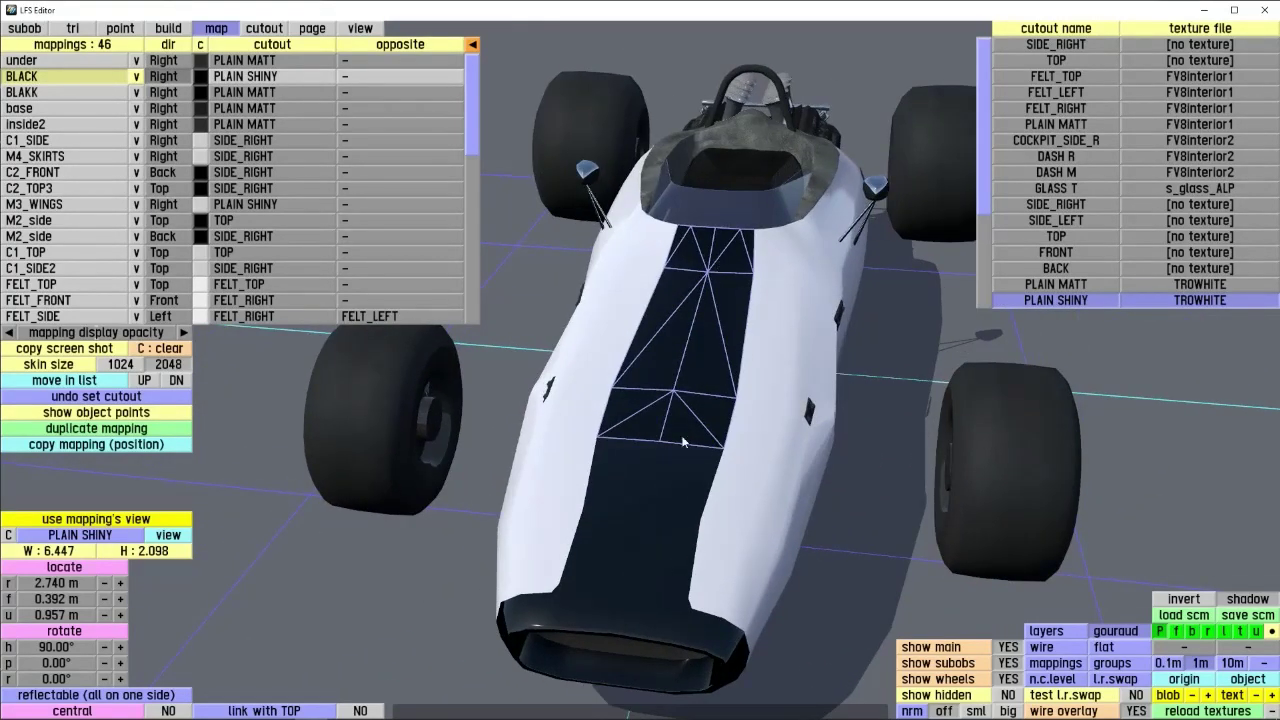
- Examine where the BLAKK, C2_FRONT, C2_TOP3 and M4_SKIRTS mappings lie on the bodywork
{"action": "left_click", "coordinate": [70, 95]}
{"action": "middle_click_drag", "start_coordinate": [490, 405], "coordinate": [712, 452]}
{"action": "scroll", "coordinate": [686, 451], "scroll_direction": "up", "scroll_amount": 2}
{"action": "left_click", "coordinate": [54, 172]}
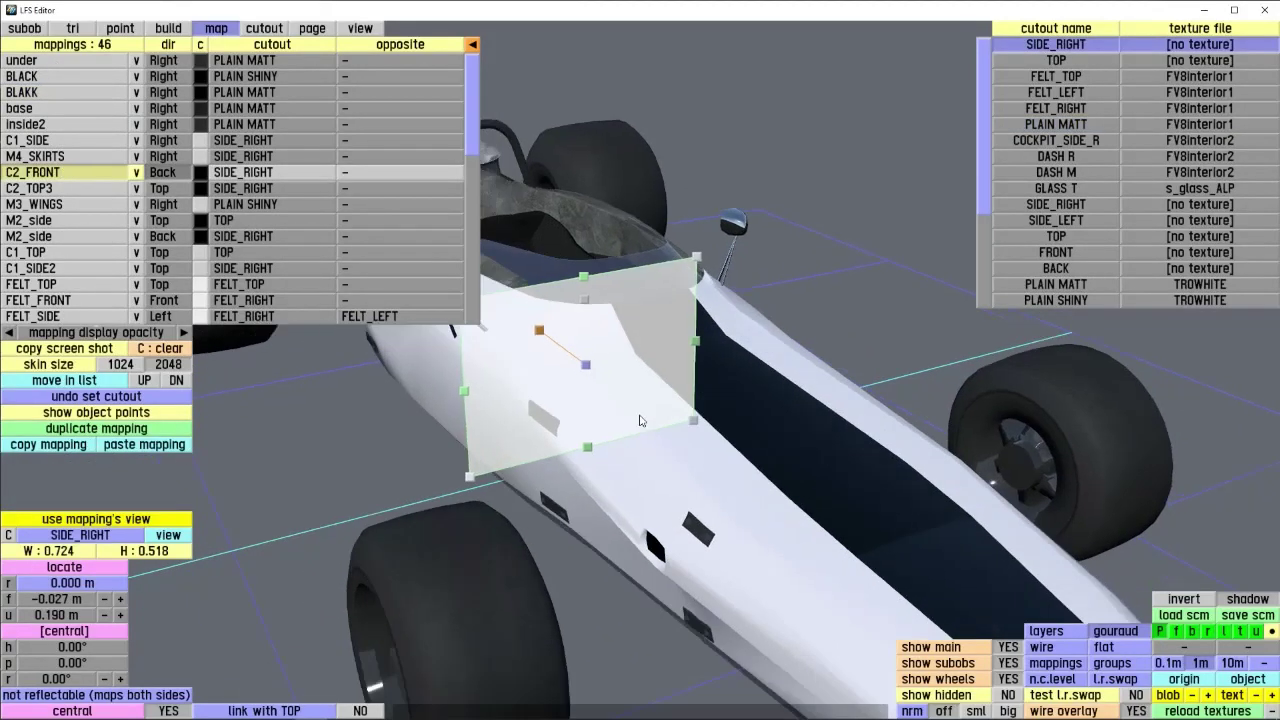
{"action": "left_click", "coordinate": [60, 188]}
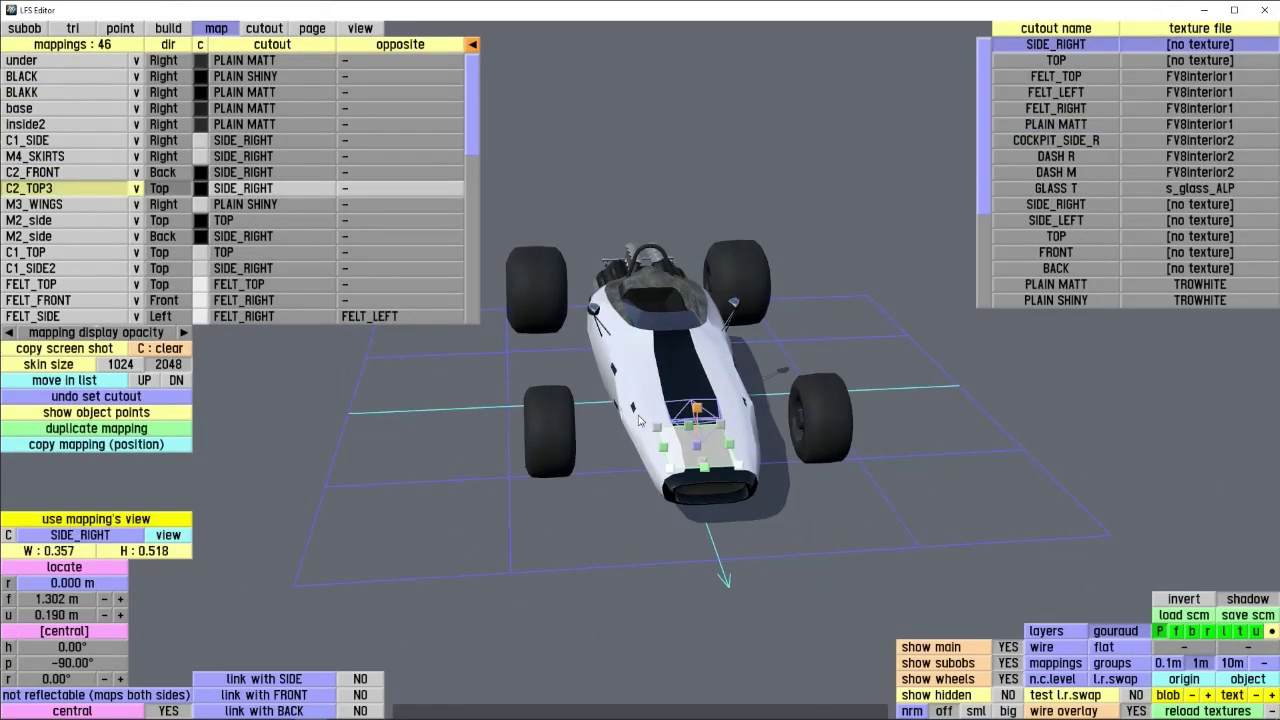
{"action": "left_click", "coordinate": [52, 157]}
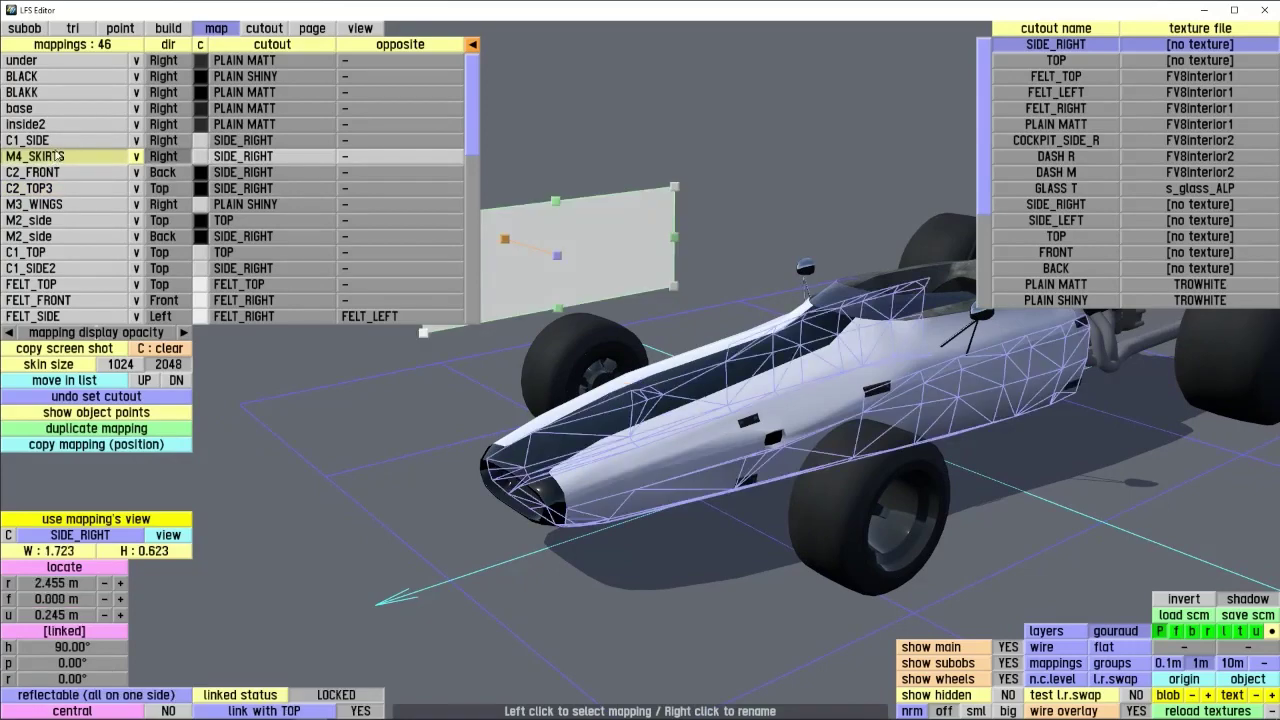
{"action": "middle_click_drag", "start_coordinate": [935, 415], "coordinate": [291, 471]}
{"action": "scroll", "coordinate": [743, 486], "scroll_direction": "up", "scroll_amount": 5}
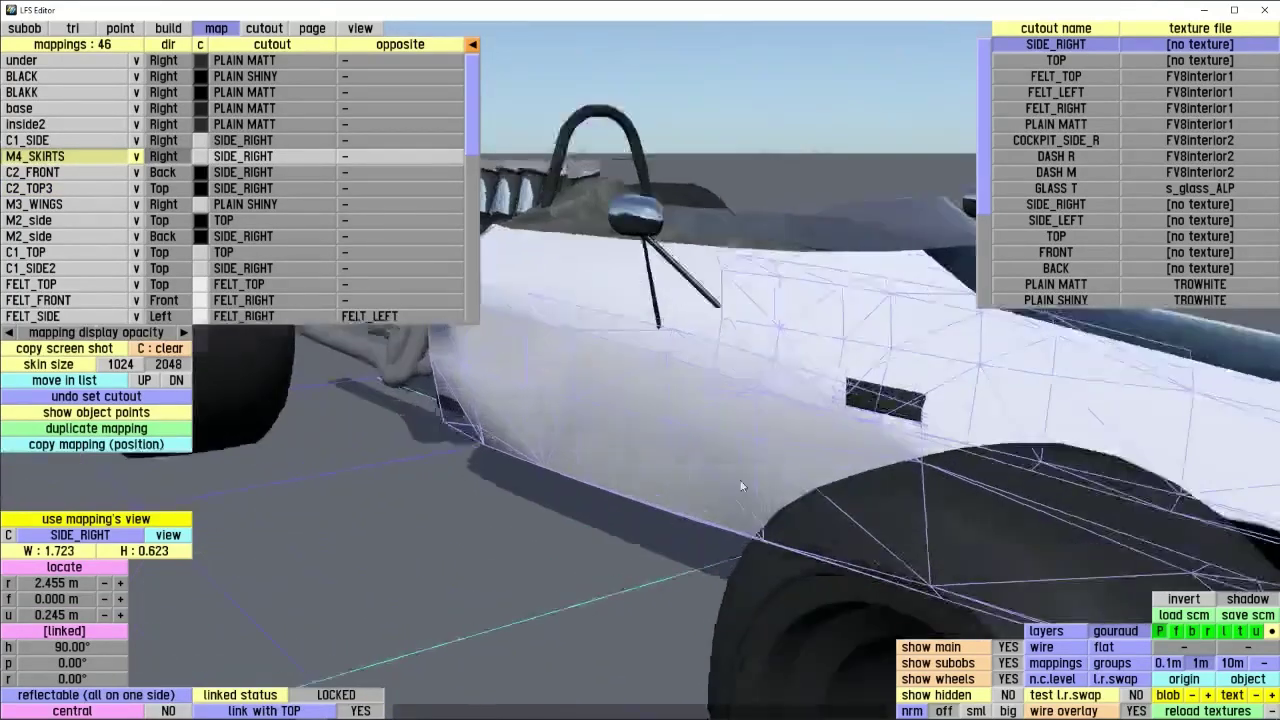
{"action": "middle_click_drag", "start_coordinate": [743, 486], "coordinate": [293, 217]}
{"action": "middle_click_drag", "start_coordinate": [240, 345], "coordinate": [289, 420]}
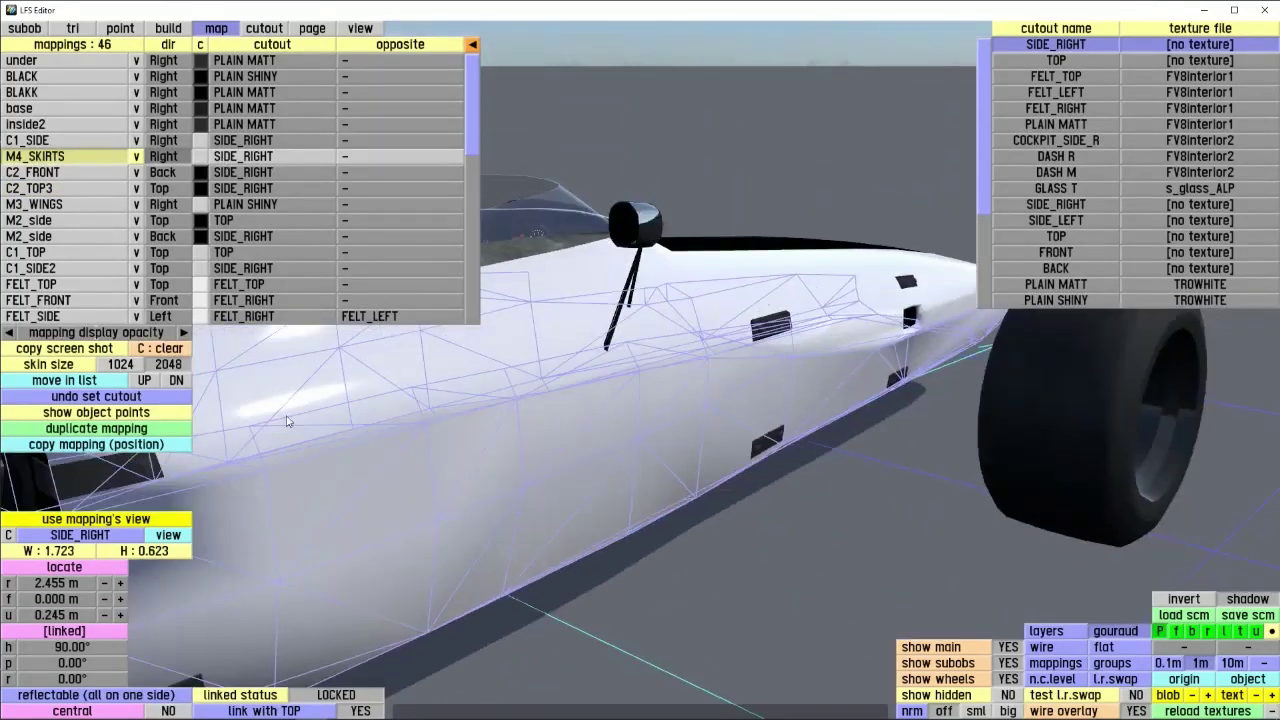
{"action": "scroll", "coordinate": [652, 480], "scroll_direction": "down", "scroll_amount": 4}
{"action": "scroll", "coordinate": [540, 496], "scroll_direction": "up", "scroll_amount": 5}
{"action": "middle_click_drag", "start_coordinate": [860, 640], "coordinate": [765, 539]}
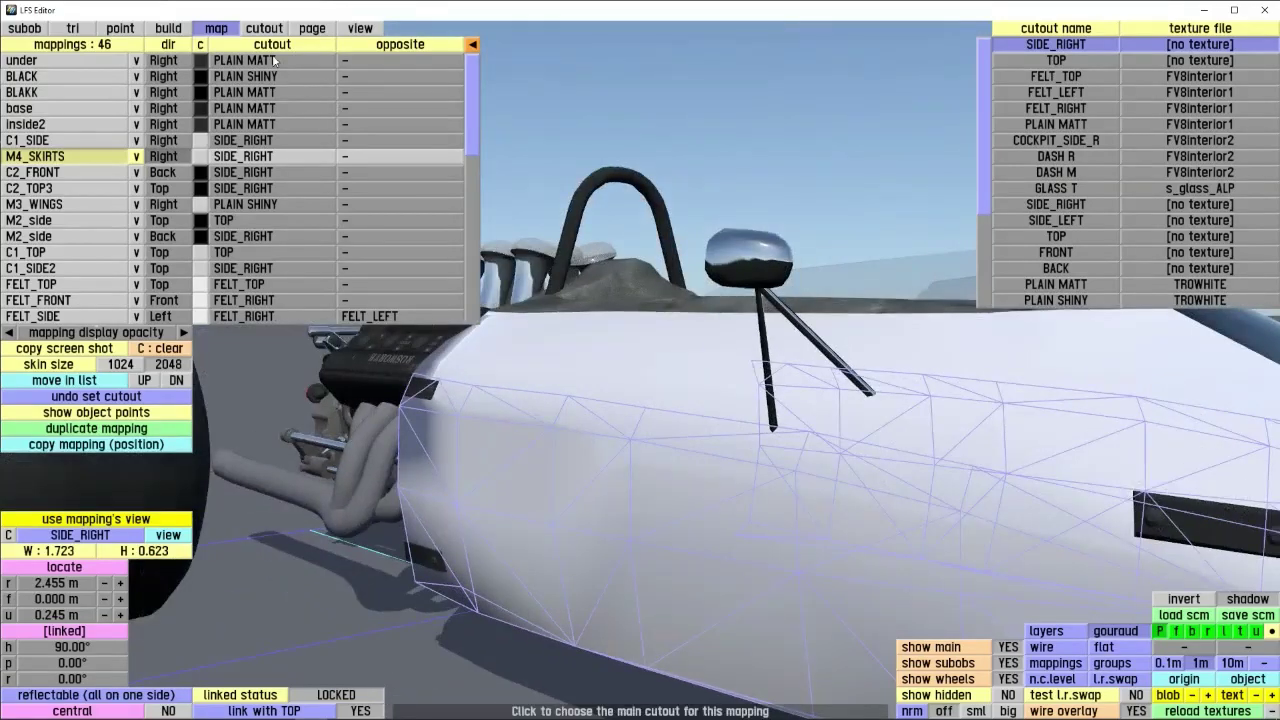
- Examine the first SIDE_RIGHT cutout and the texture pages 2CFDA1_DEFAULT, FV8interior1, FV8interior2, MRT5, s_glass_ALP and TROWHITE
{"action": "left_click", "coordinate": [266, 30]}
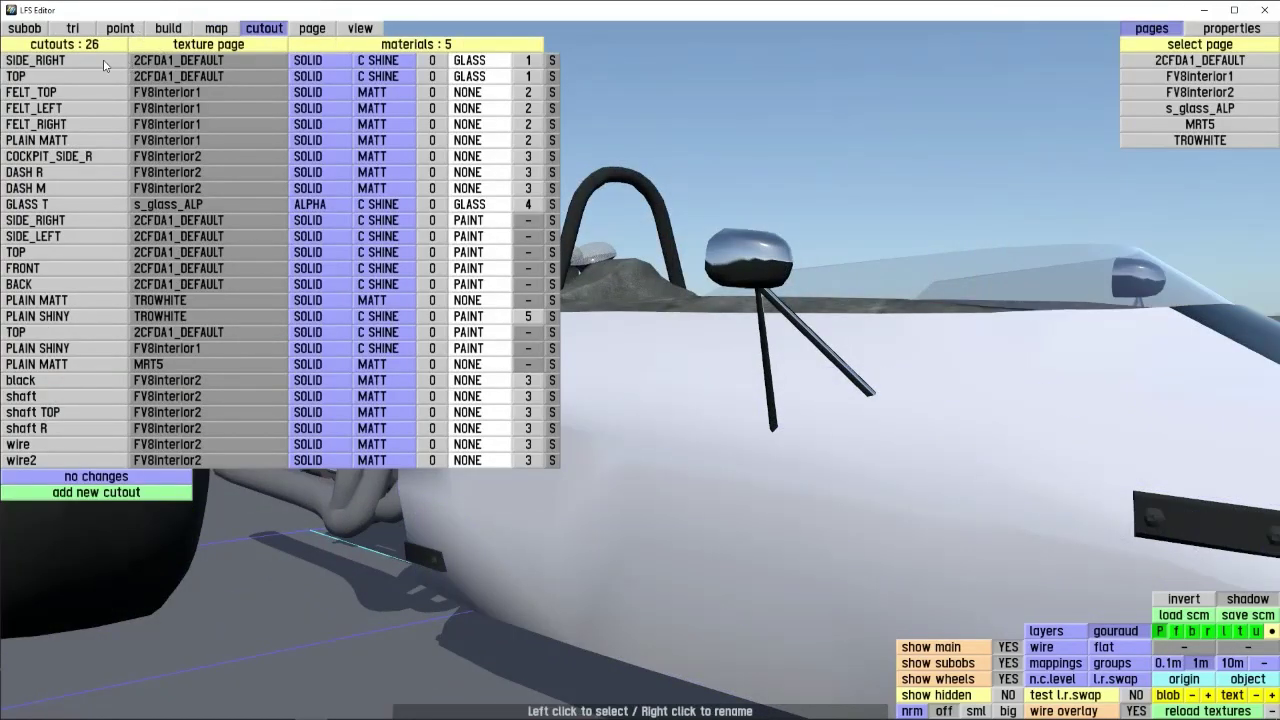
{"action": "left_click", "coordinate": [140, 61]}
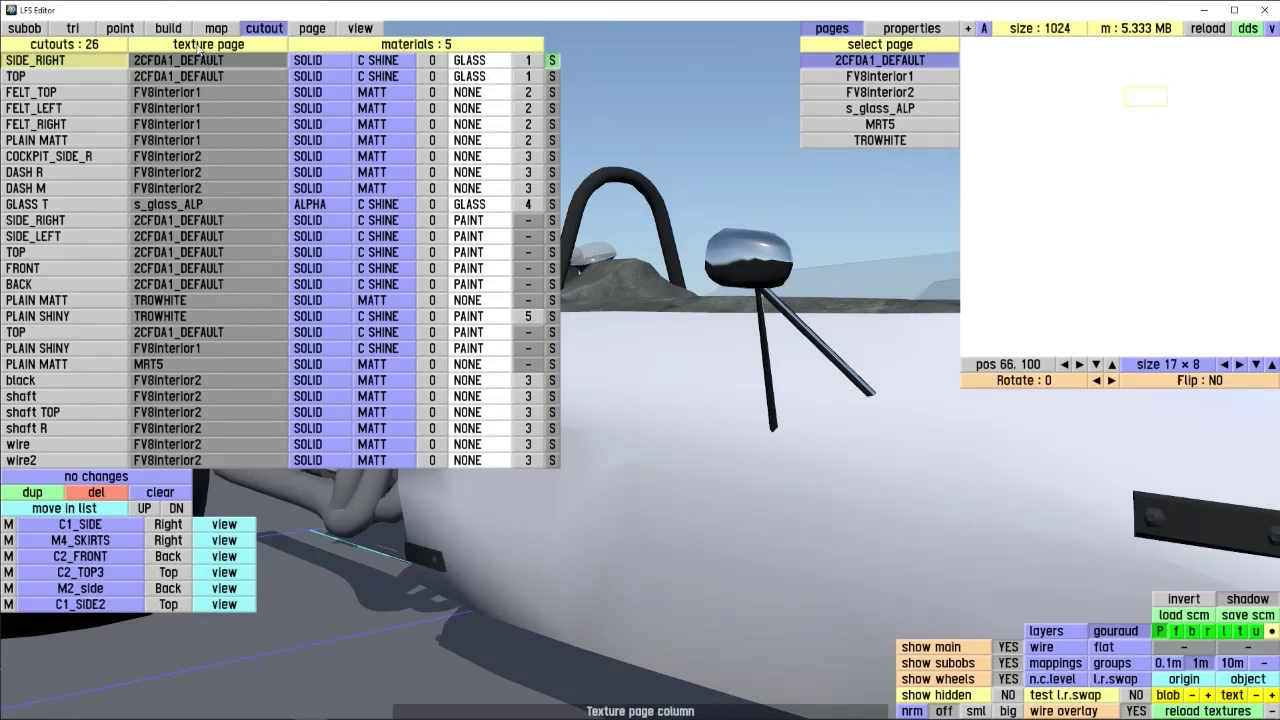
{"action": "left_click", "coordinate": [308, 28]}
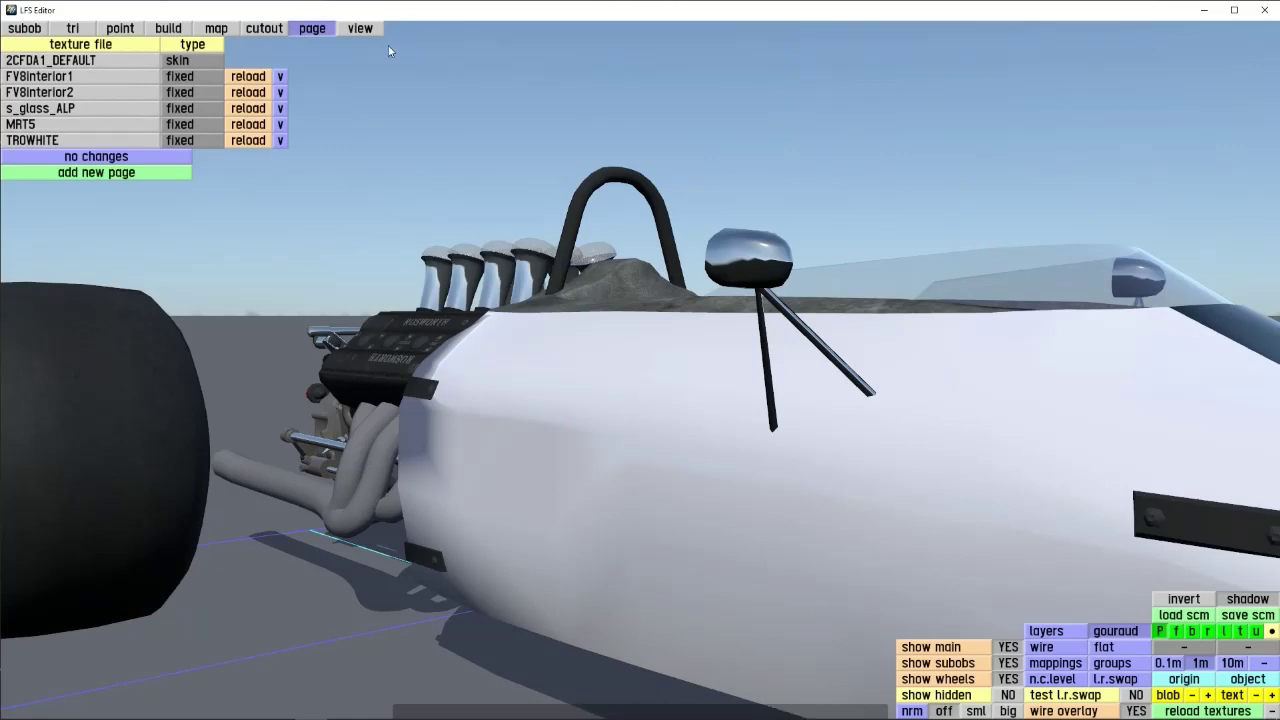
{"action": "left_click", "coordinate": [100, 63]}
{"action": "left_click", "coordinate": [66, 78]}
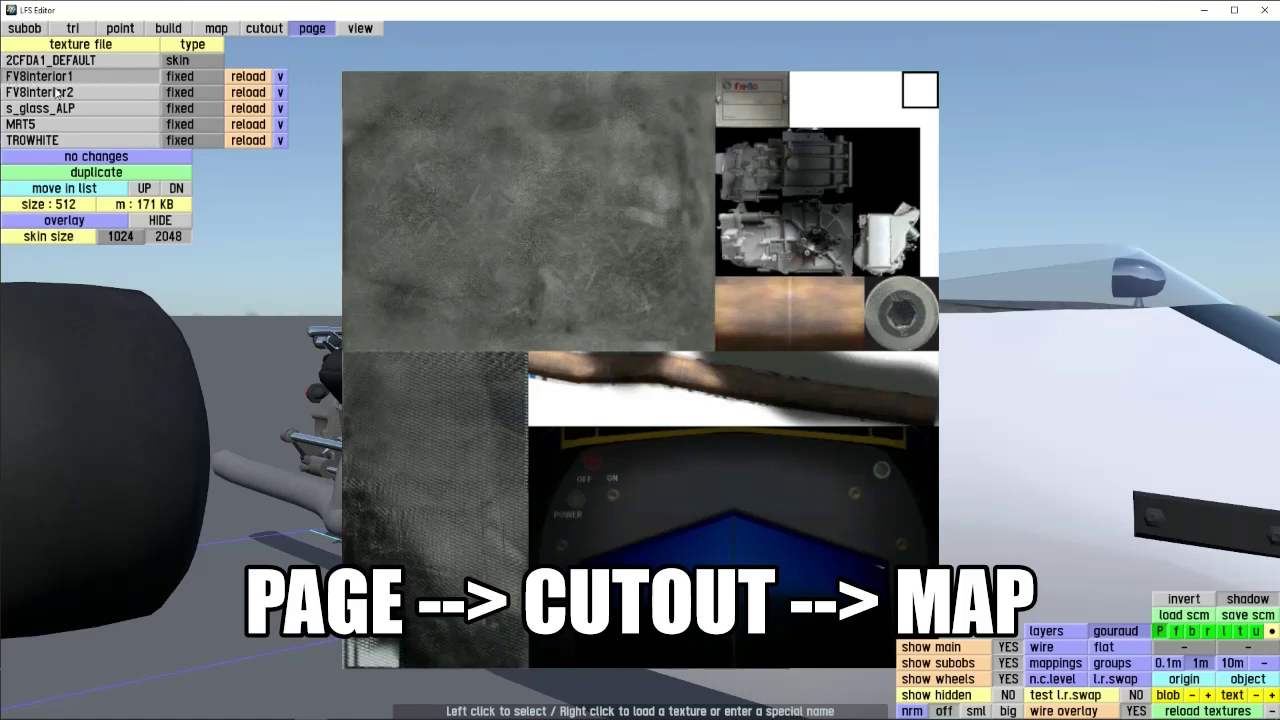
{"action": "left_click", "coordinate": [58, 92]}
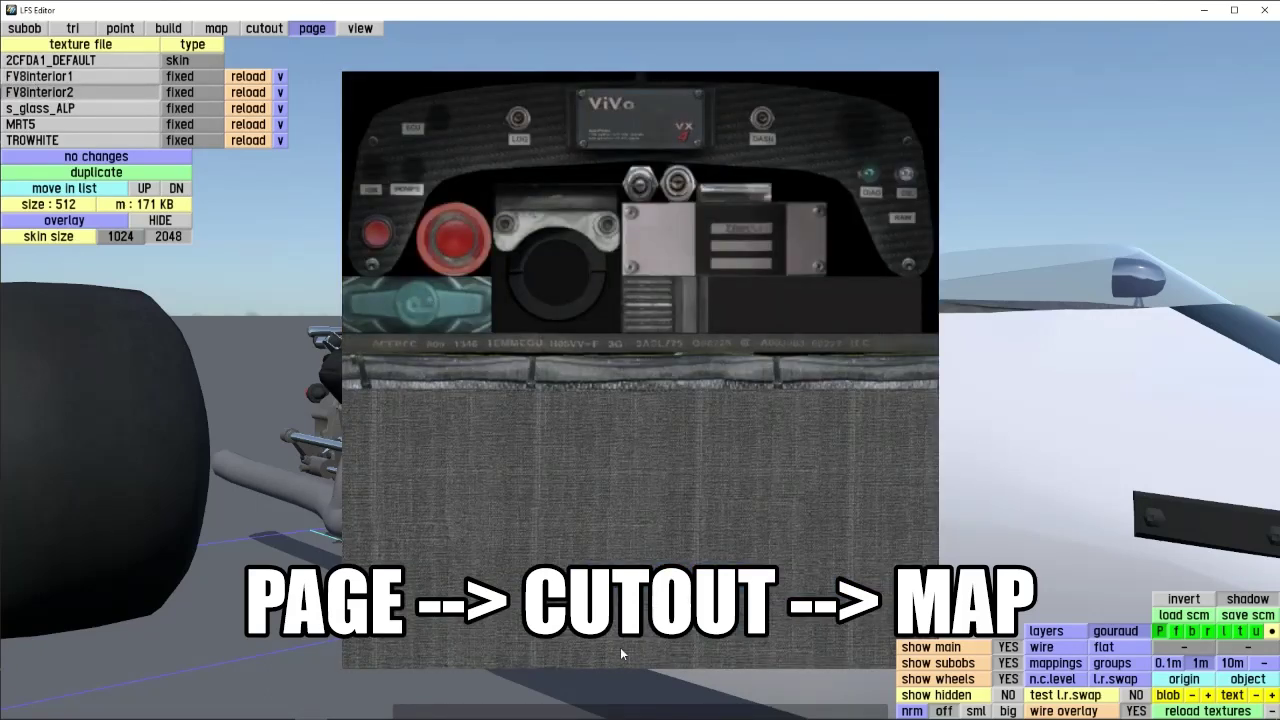
{"action": "left_click", "coordinate": [24, 78]}
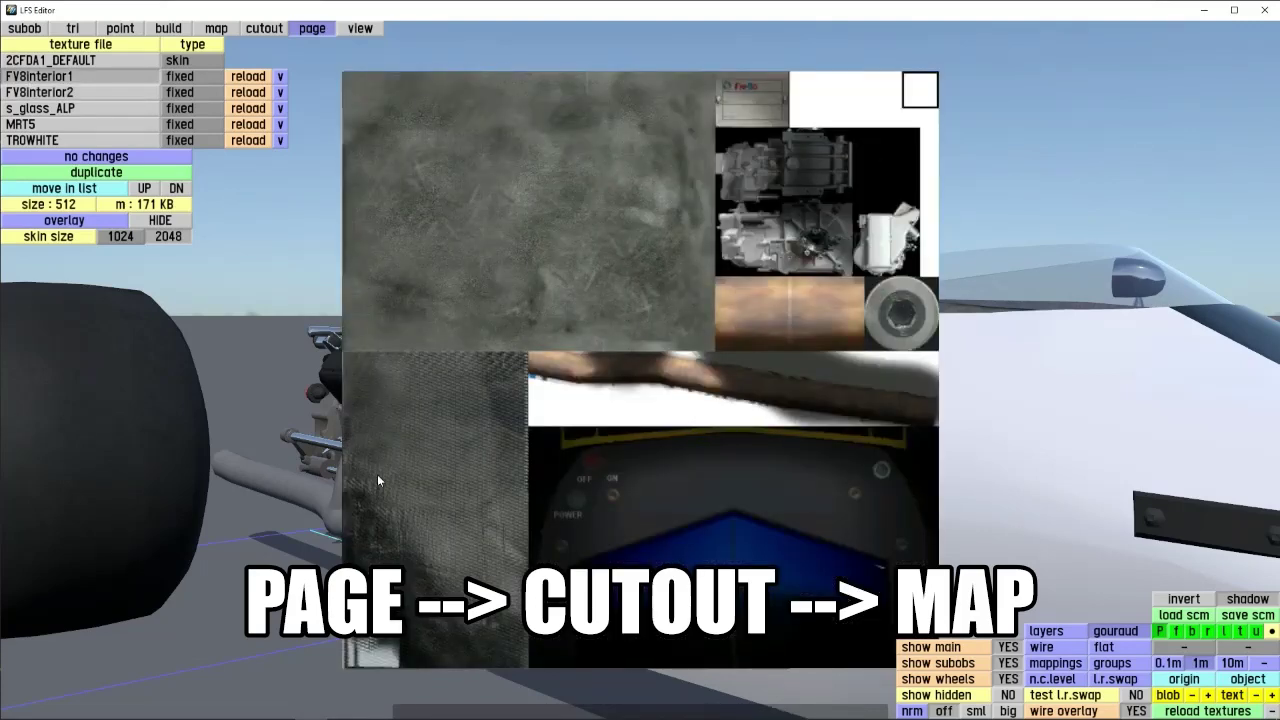
{"action": "left_click", "coordinate": [48, 124]}
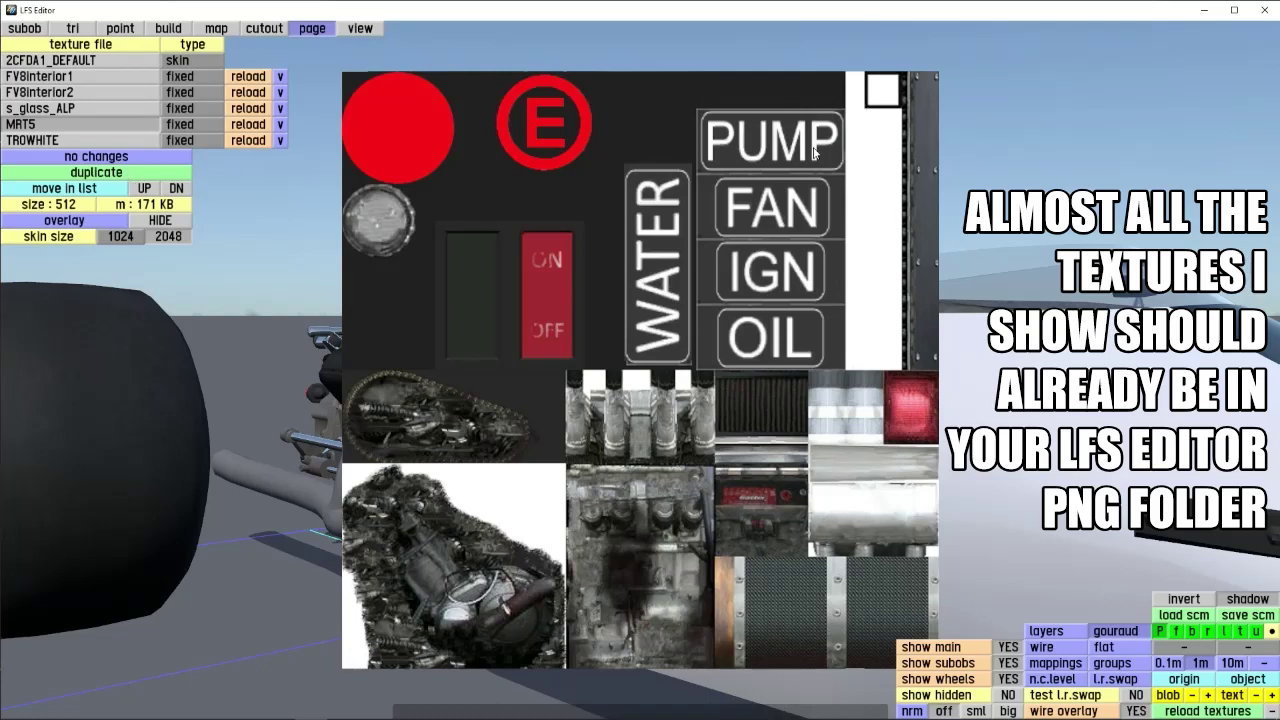
{"action": "left_click", "coordinate": [40, 108]}
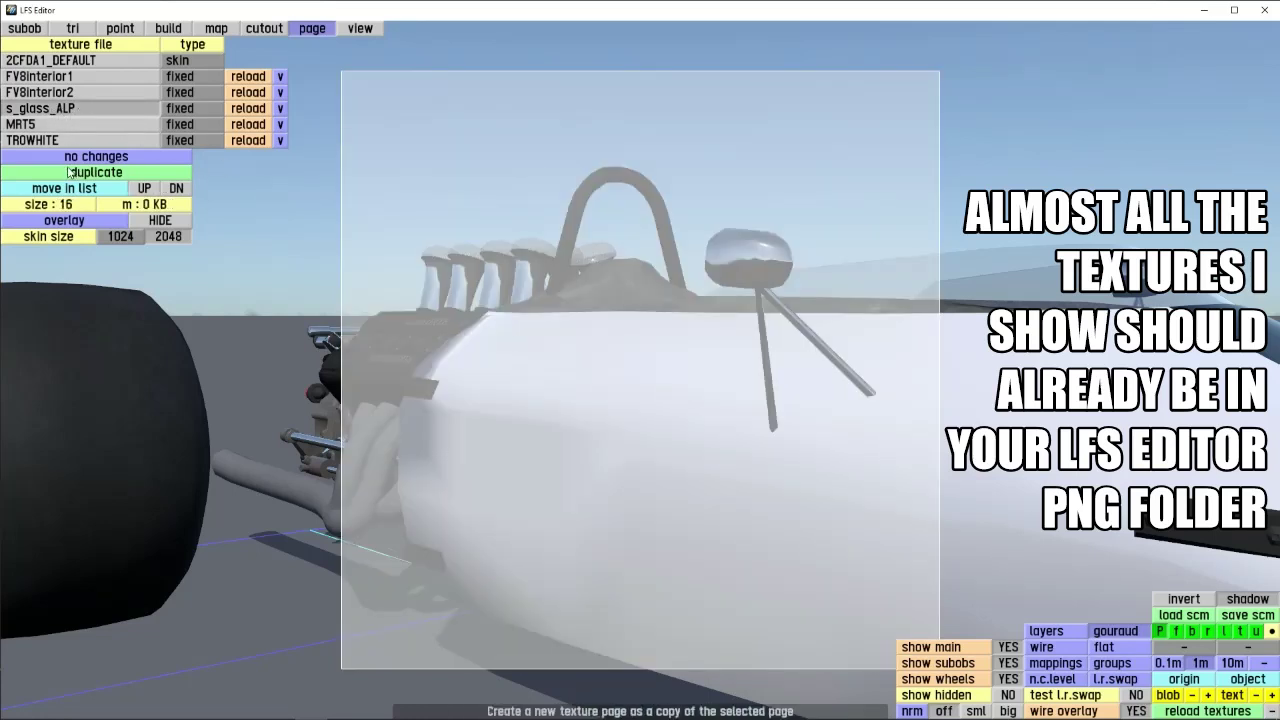
{"action": "left_click", "coordinate": [48, 141]}
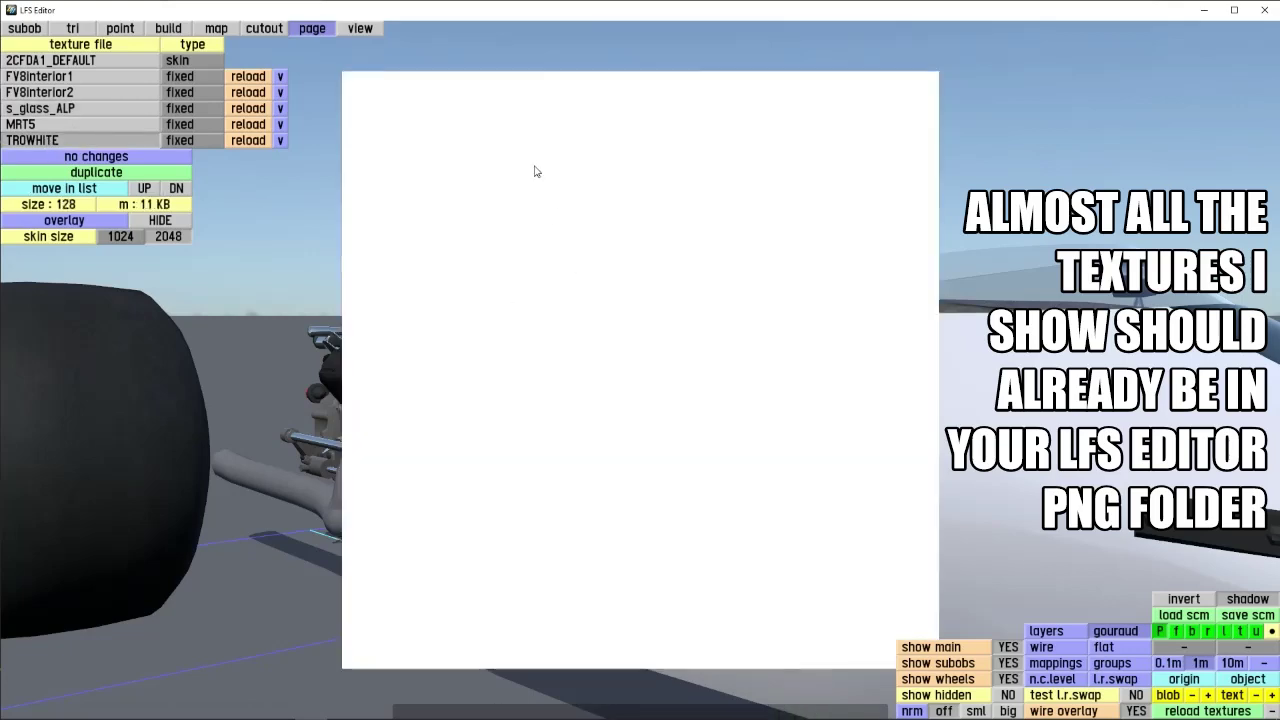
- Clear the texture name of the TROWHITE page so the page uses no texture
{"action": "right_click", "coordinate": [54, 142]}
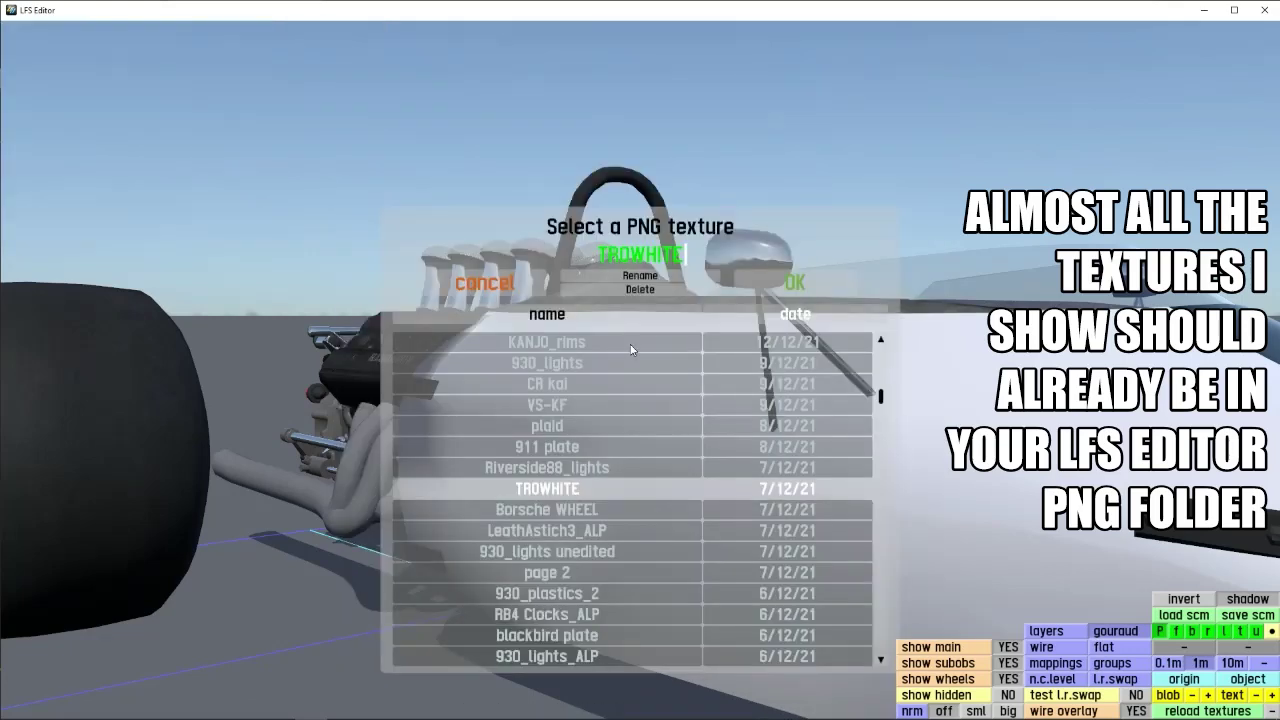
{"action": "key", "text": "BackSpace"}
{"action": "key", "text": "BackSpace"}
{"action": "key", "text": "BackSpace"}
{"action": "key", "text": "BackSpace"}
{"action": "key", "text": "BackSpace"}
{"action": "key", "text": "BackSpace"}
{"action": "key", "text": "BackSpace"}
{"action": "key", "text": "BackSpace"}
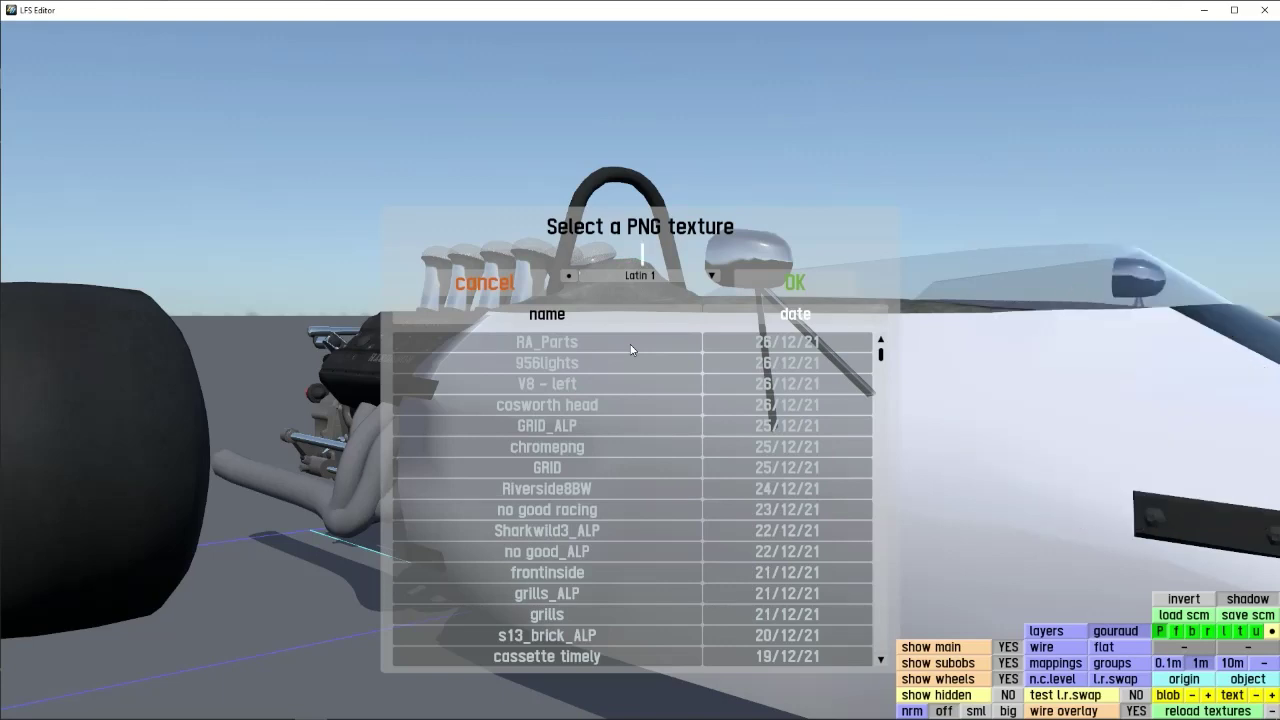
{"action": "key", "text": "Return"}
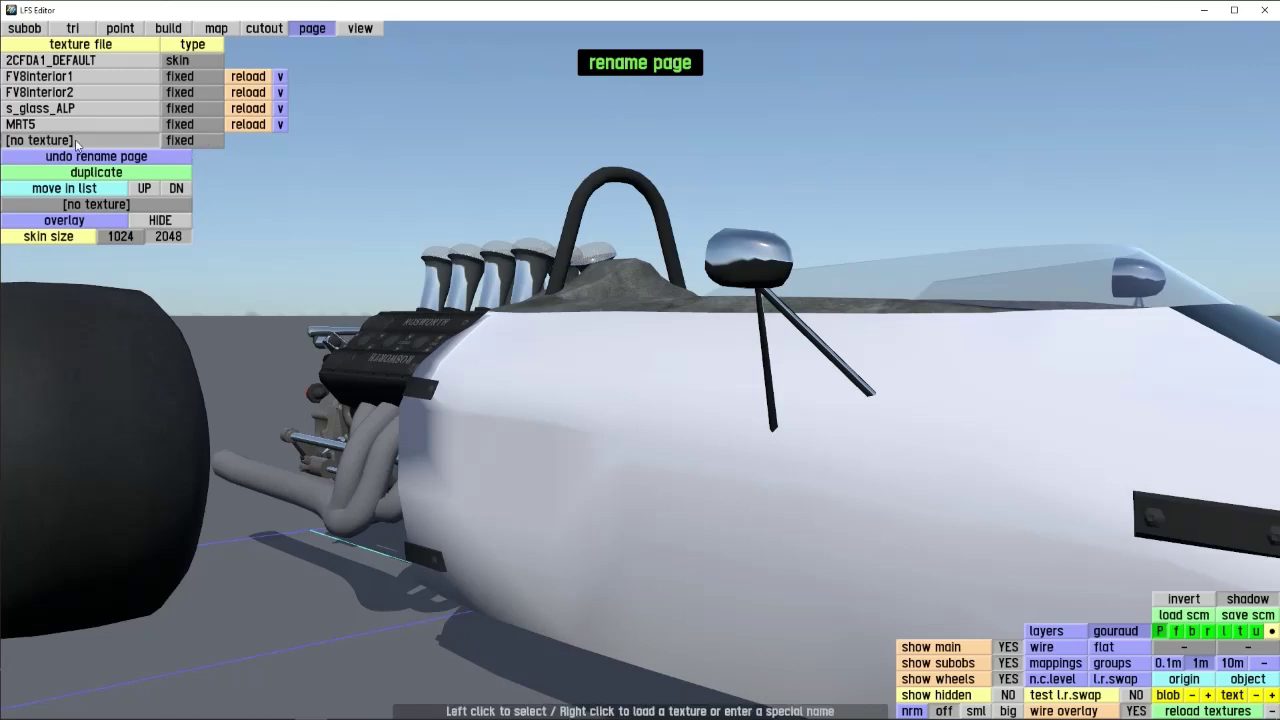
- Set the untextured PLAIN MATT cutout's material to Overlay or plain with the Metal shine type
{"action": "left_click_drag", "start_coordinate": [240, 440], "coordinate": [478, 508]}
{"action": "scroll", "coordinate": [478, 508], "scroll_direction": "down", "scroll_amount": 4}
{"action": "left_click", "coordinate": [264, 28]}
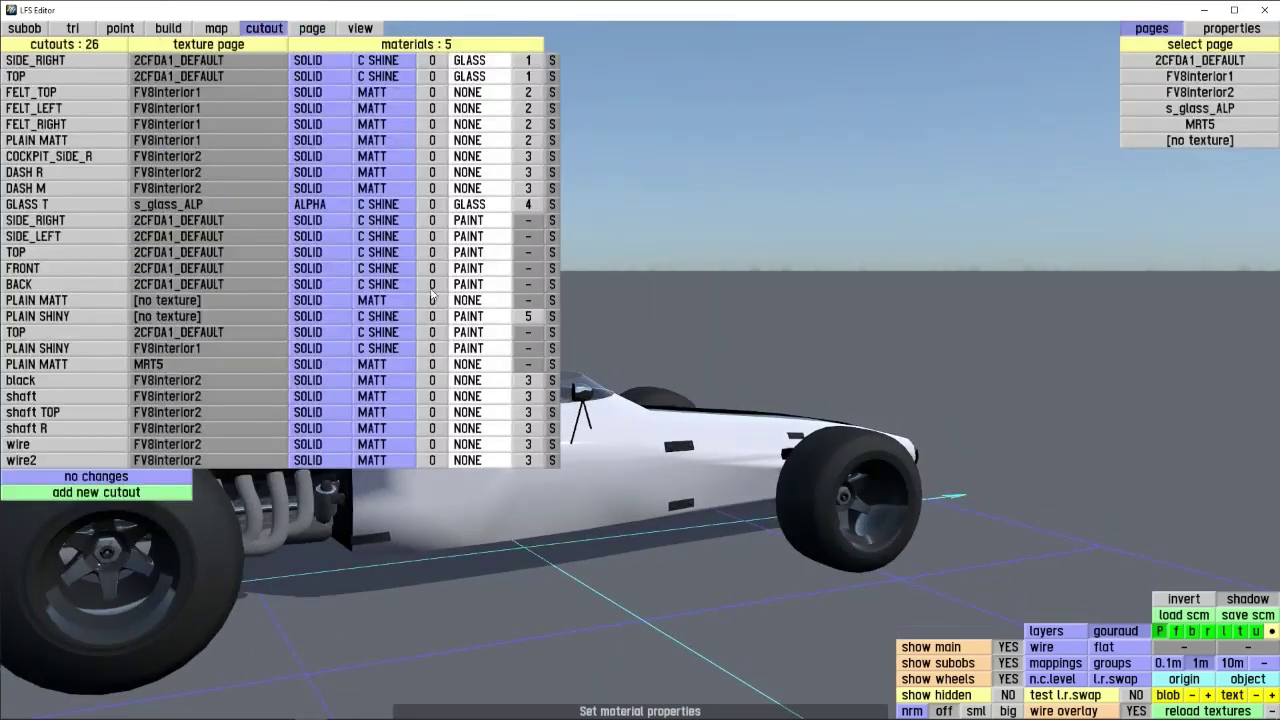
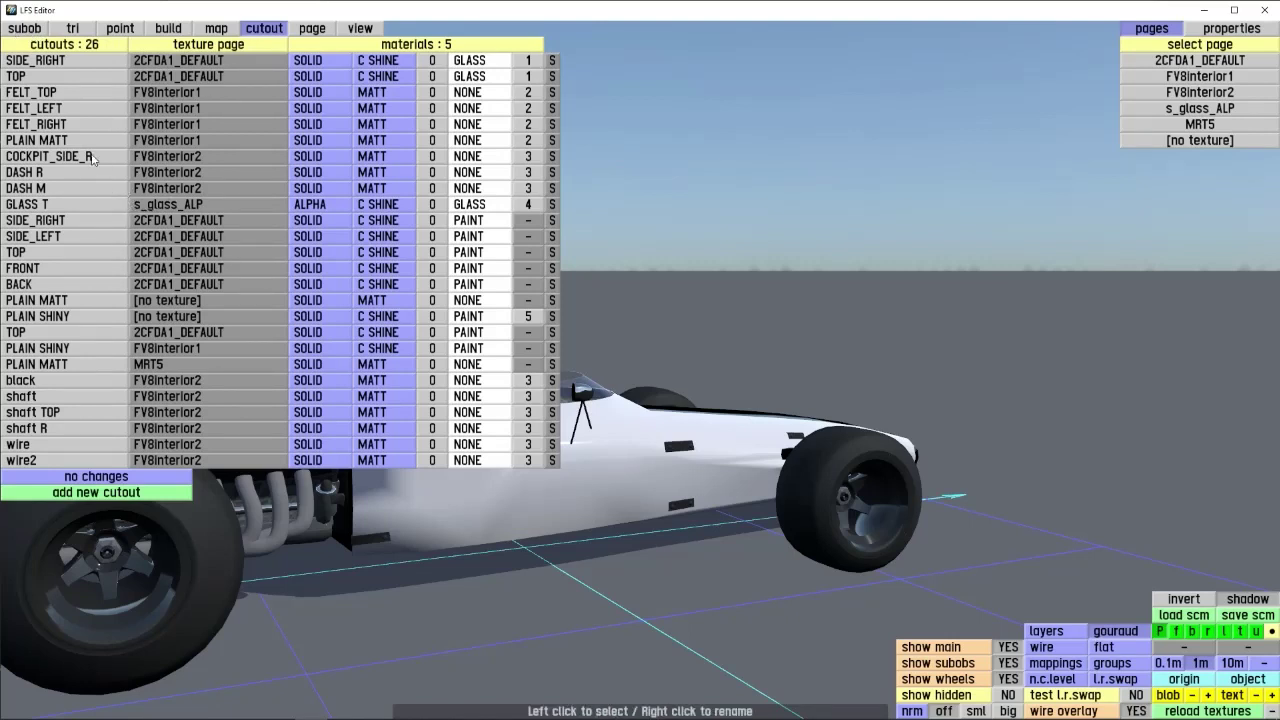
{"action": "left_click", "coordinate": [175, 298]}
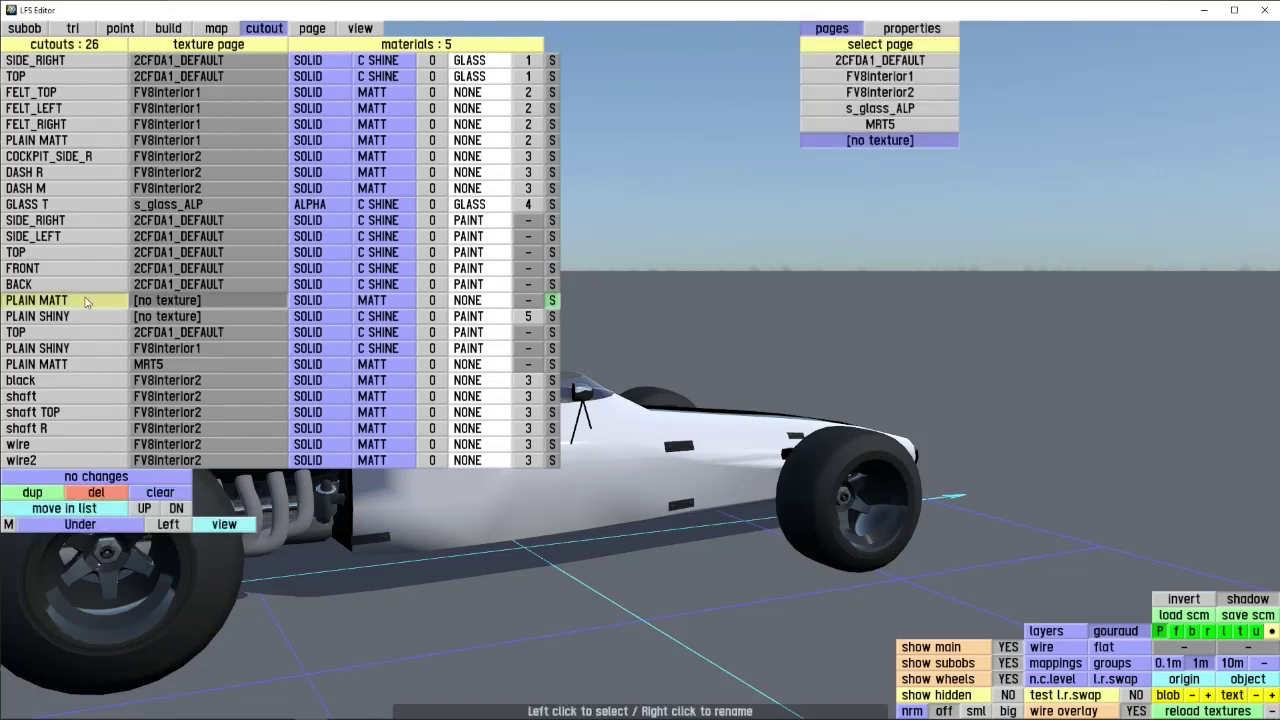
{"action": "left_click", "coordinate": [389, 302]}
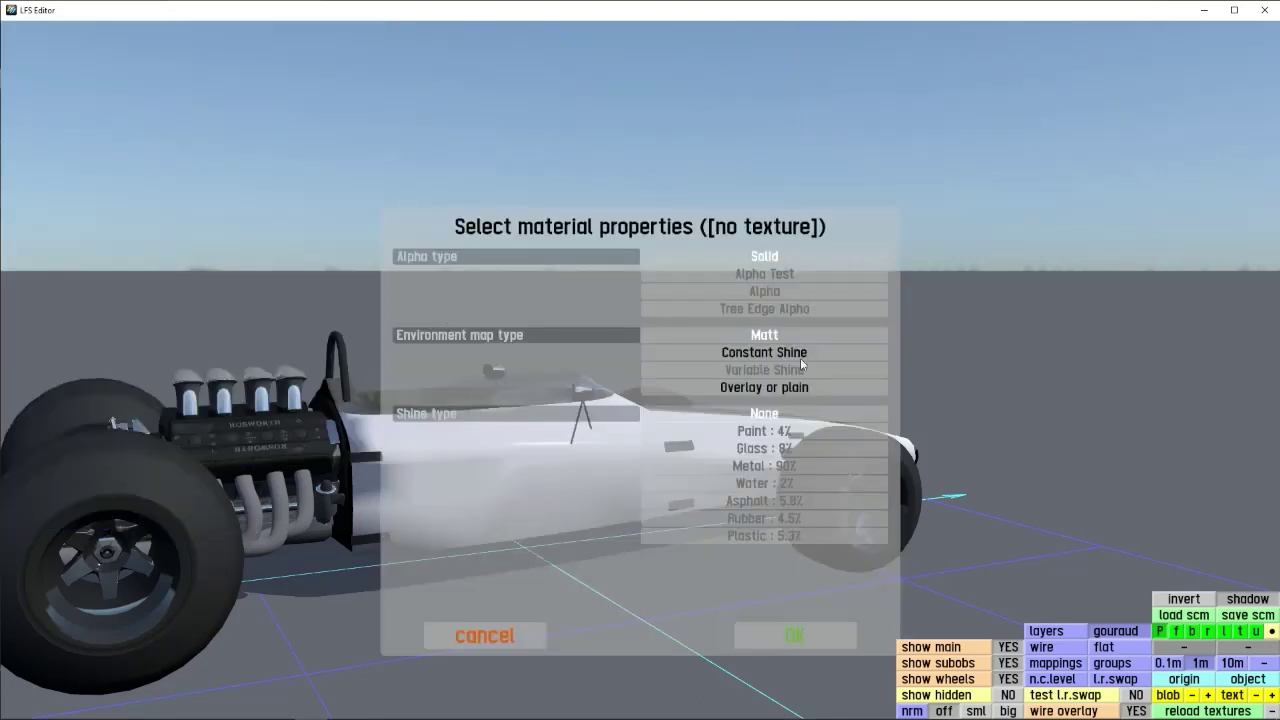
{"action": "left_click", "coordinate": [760, 353]}
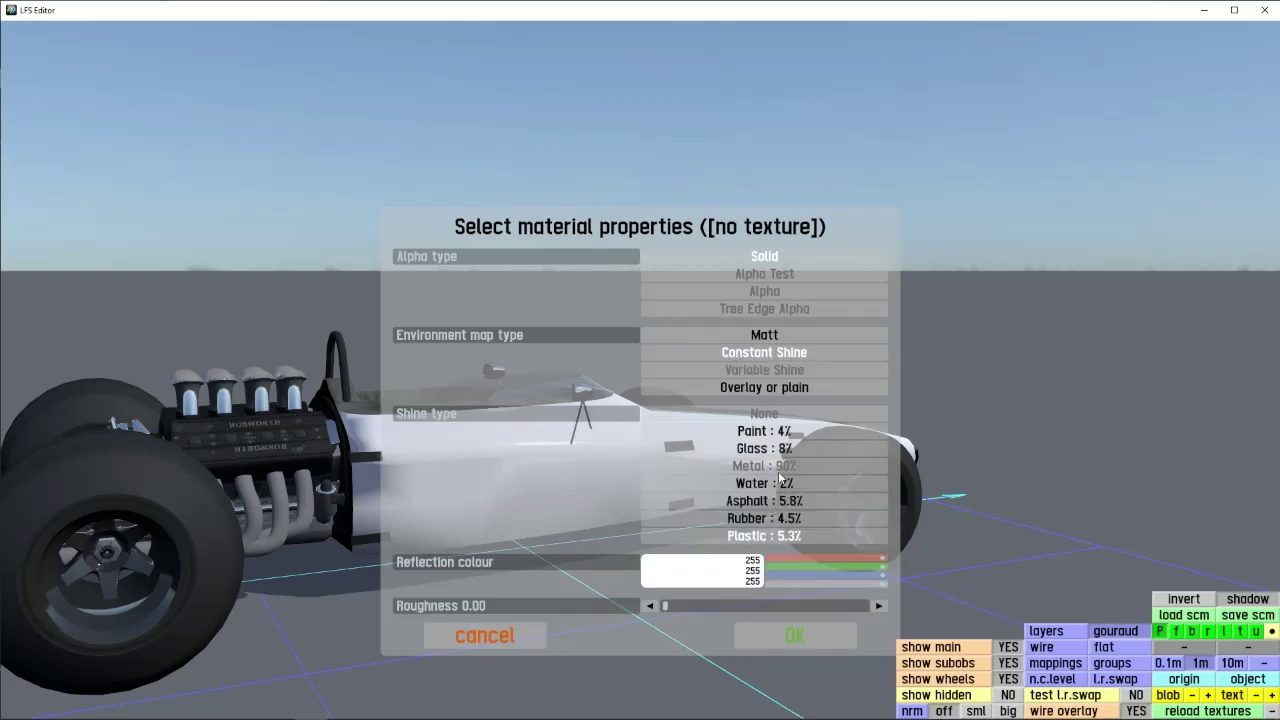
{"action": "left_click", "coordinate": [778, 465]}
{"action": "left_click", "coordinate": [657, 284]}
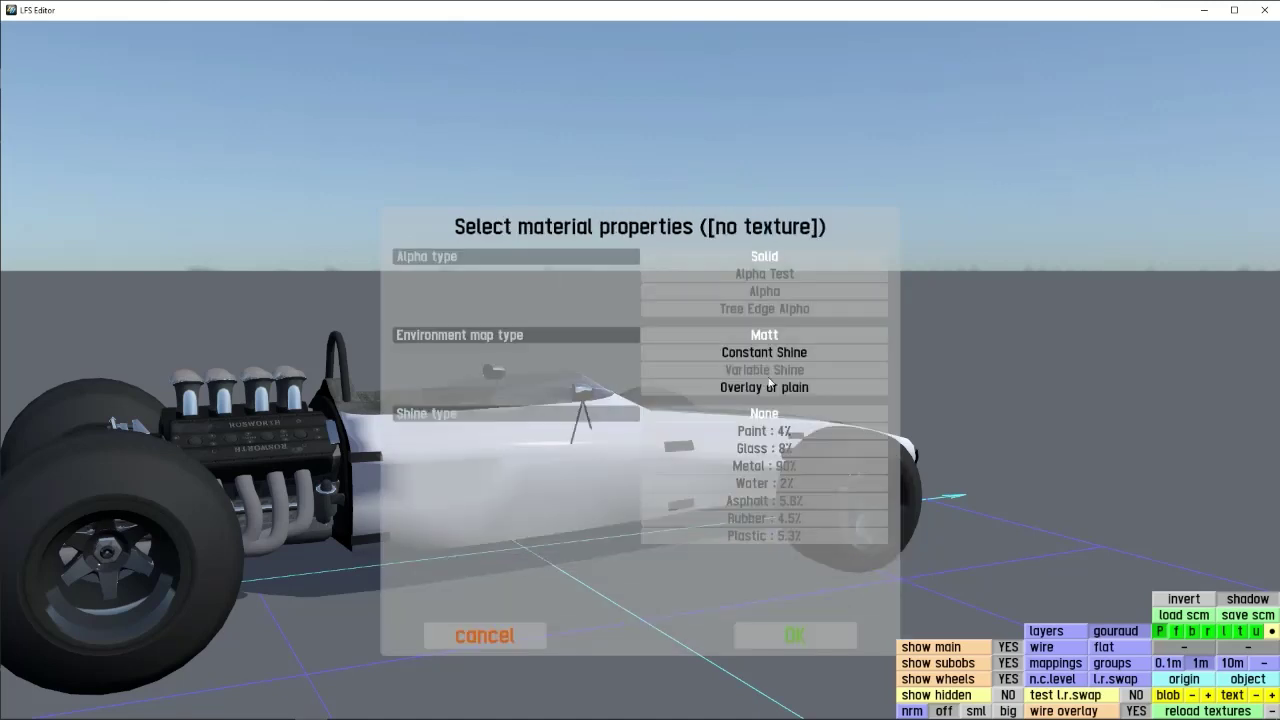
{"action": "left_click", "coordinate": [766, 387]}
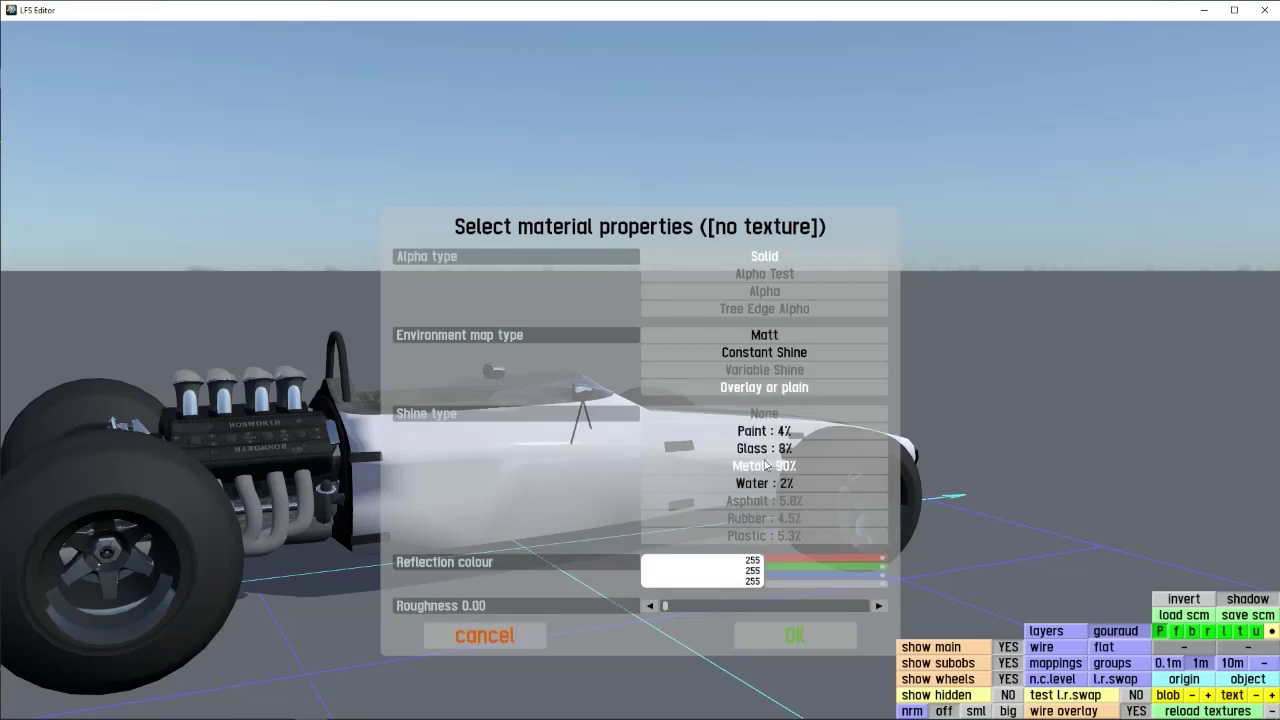
{"action": "left_click", "coordinate": [778, 640]}
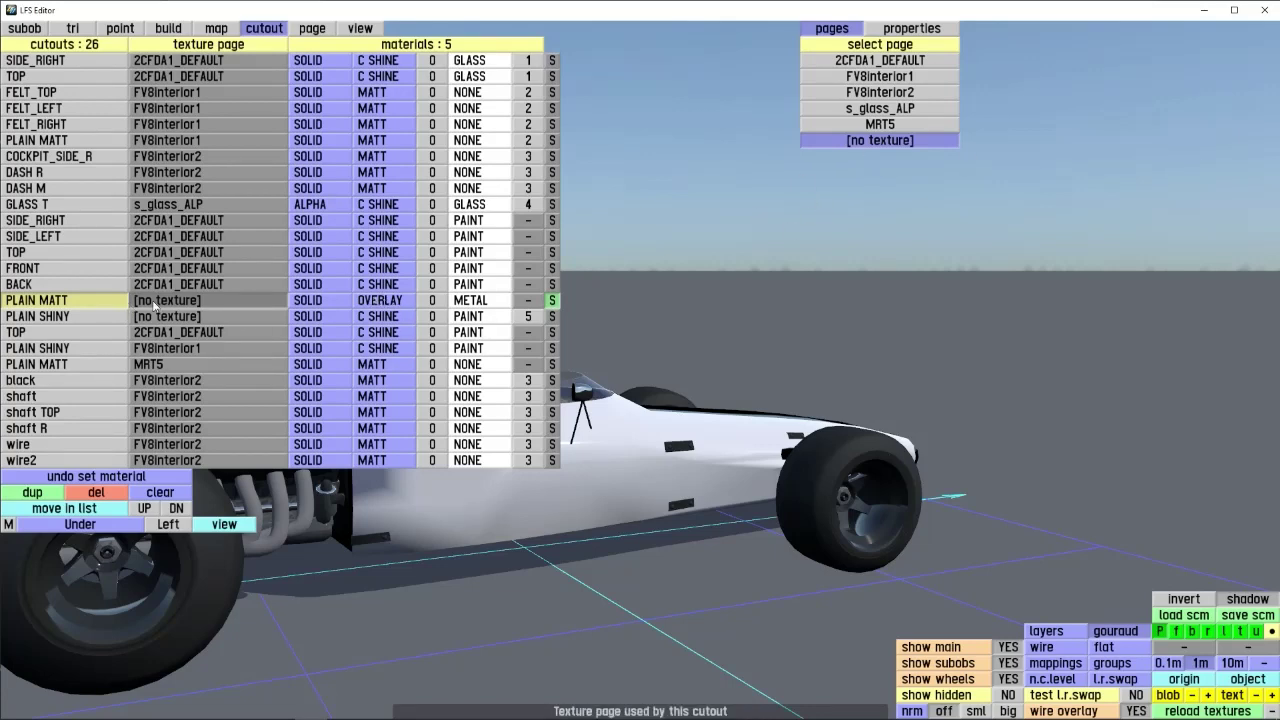
{"action": "left_click", "coordinate": [389, 304]}
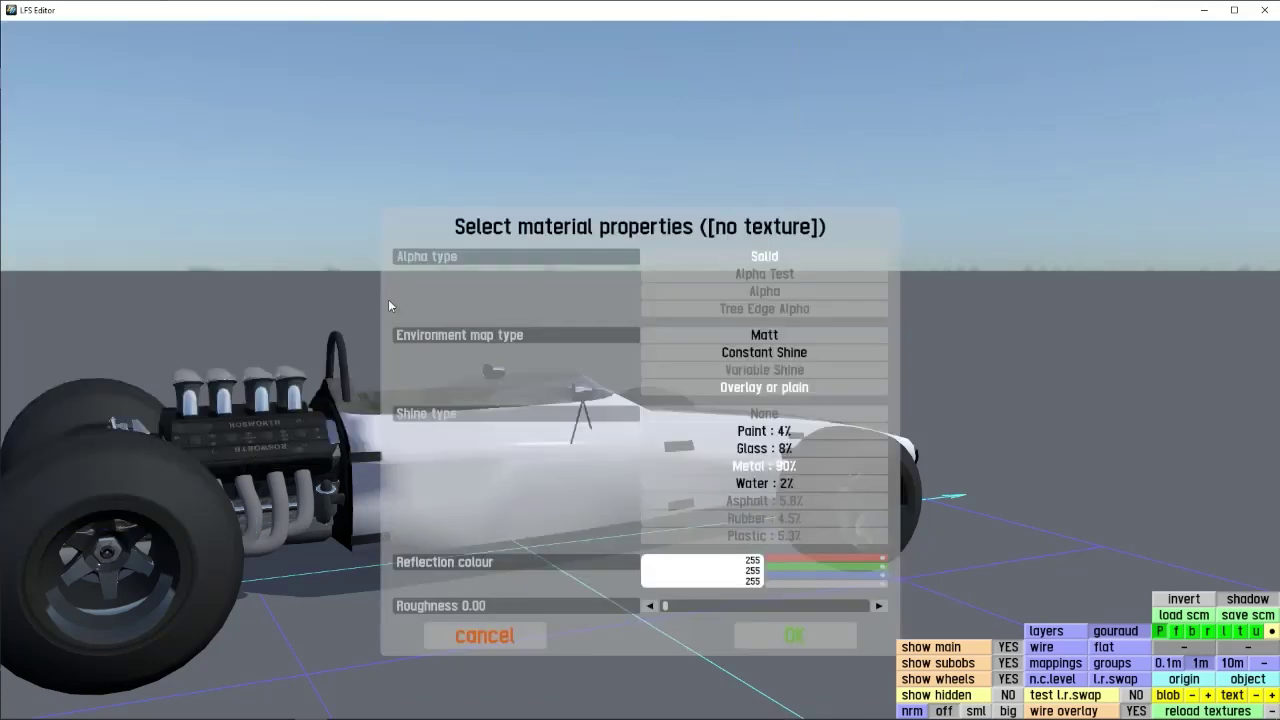
{"action": "left_click", "coordinate": [756, 644]}
- Set the untextured PLAIN SHINY cutout's environment map type to Overlay or plain with Metal shine
{"action": "left_click_drag", "start_coordinate": [756, 644], "coordinate": [651, 354]}
{"action": "left_click", "coordinate": [86, 318]}
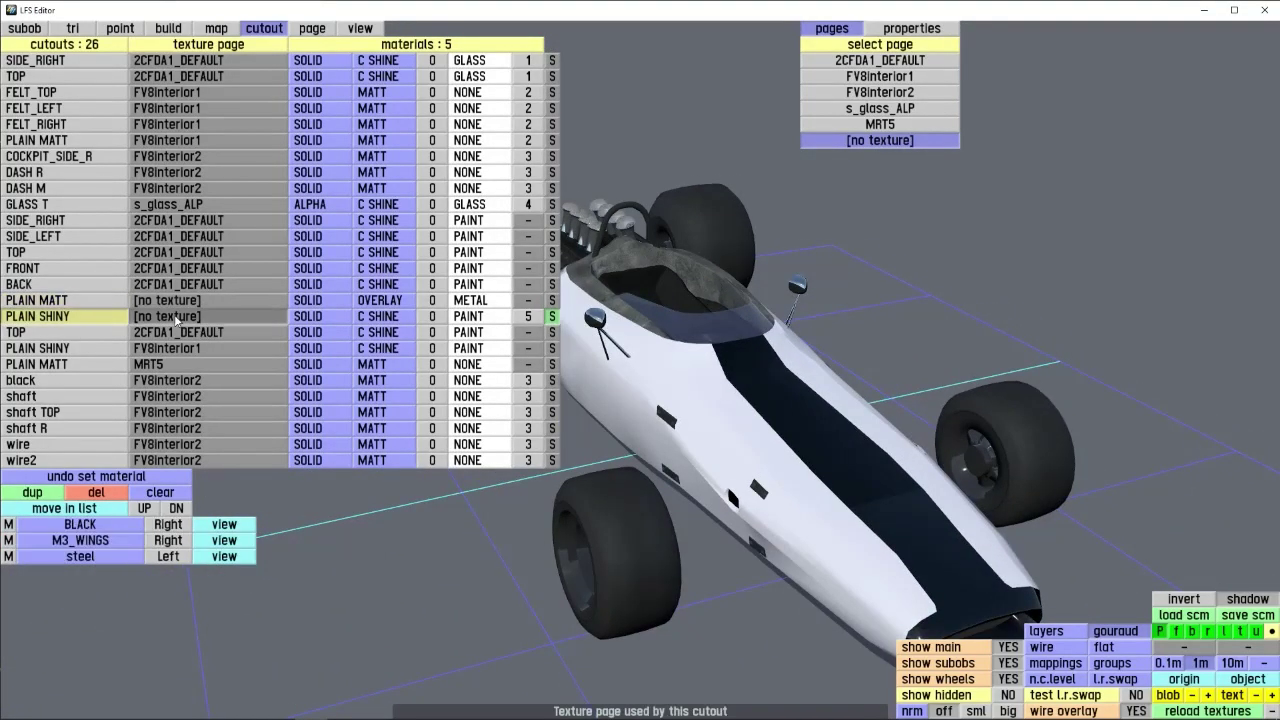
{"action": "left_click", "coordinate": [305, 316]}
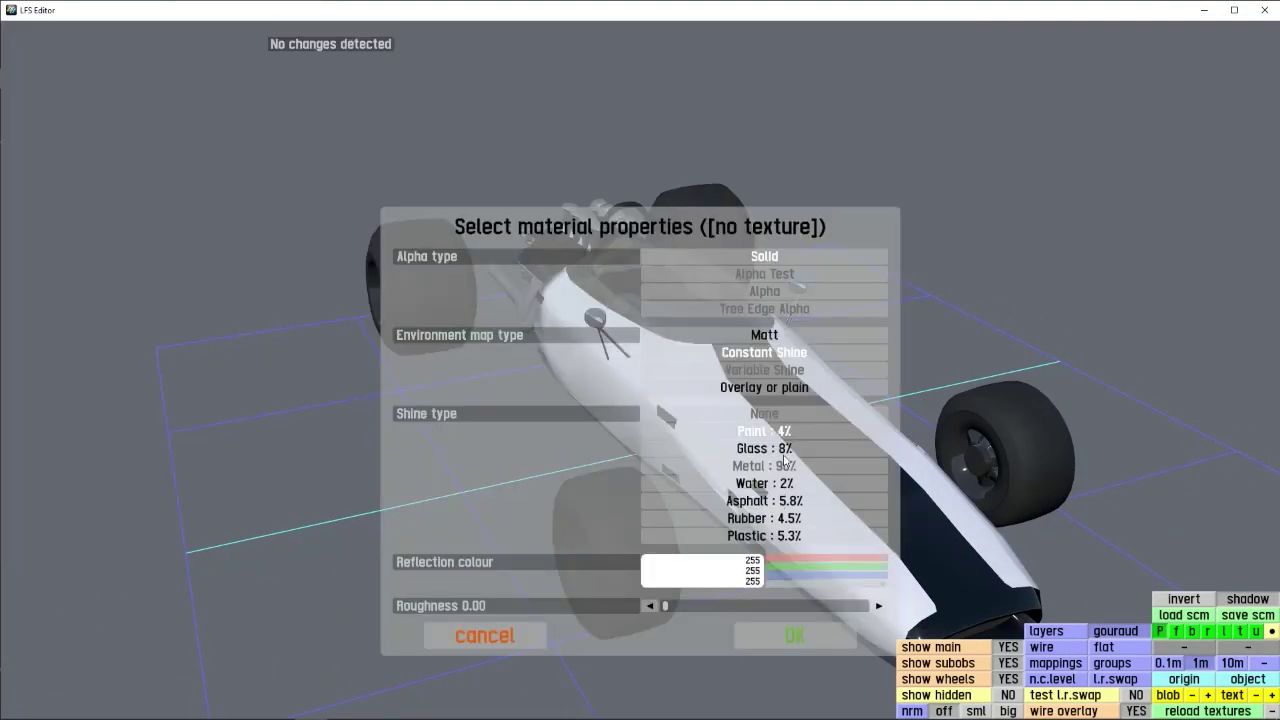
{"action": "left_click", "coordinate": [780, 390]}
{"action": "left_click", "coordinate": [794, 634]}
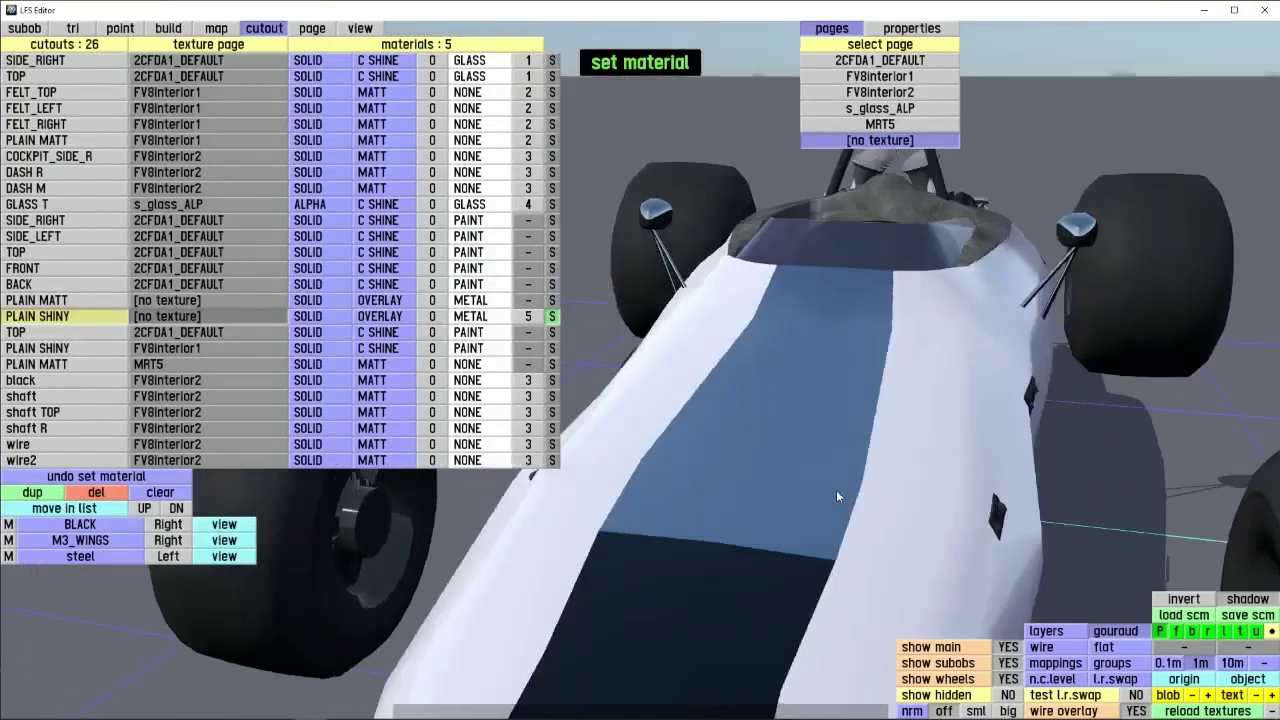
- Examine the reflections on the nose stripe, mirrors and mirror stalks from several angles and distances
{"action": "right_click_drag", "start_coordinate": [836, 490], "coordinate": [764, 397]}
{"action": "scroll", "coordinate": [741, 351], "scroll_direction": "up", "scroll_amount": 3}
{"action": "middle_click_drag", "start_coordinate": [764, 397], "coordinate": [739, 318]}
{"action": "left_click_drag", "start_coordinate": [685, 317], "coordinate": [794, 475]}
{"action": "right_click_drag", "start_coordinate": [796, 481], "coordinate": [1112, 498]}
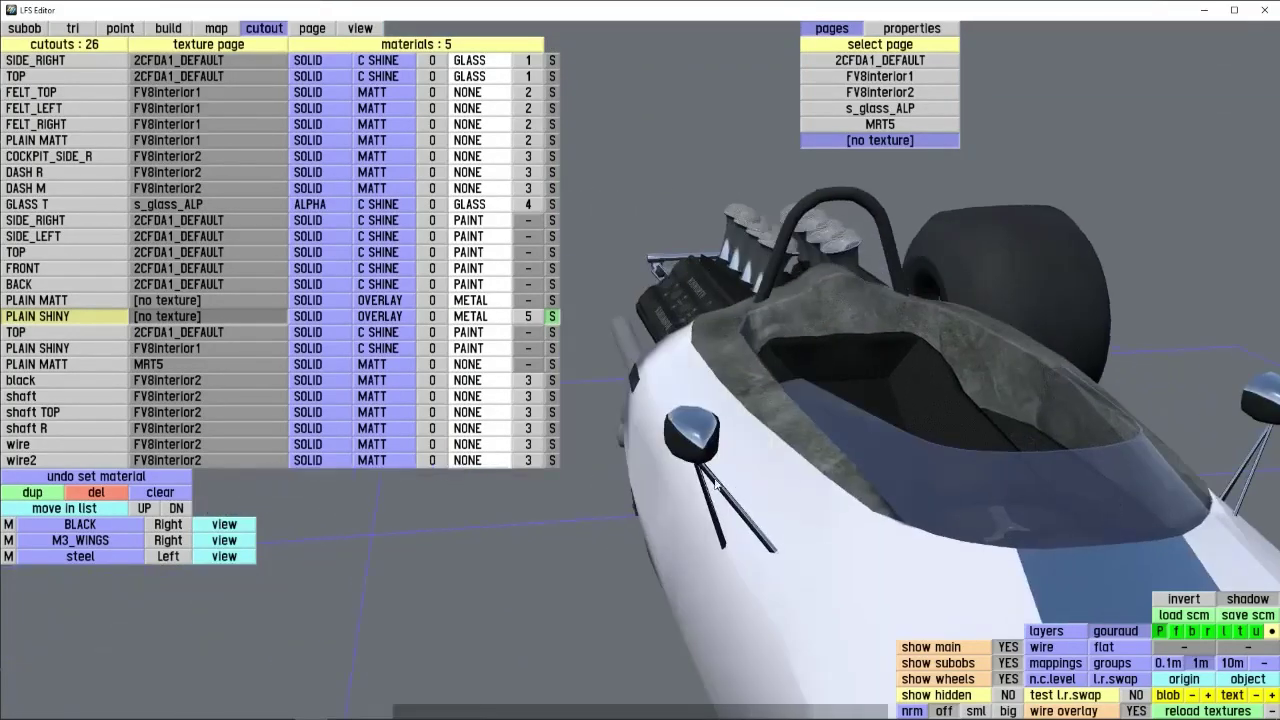
{"action": "scroll", "coordinate": [640, 451], "scroll_direction": "up", "scroll_amount": 2}
{"action": "right_click_drag", "start_coordinate": [640, 451], "coordinate": [850, 290]}
{"action": "scroll", "coordinate": [652, 448], "scroll_direction": "up", "scroll_amount": 3}
{"action": "right_click_drag", "start_coordinate": [652, 448], "coordinate": [712, 388]}
{"action": "scroll", "coordinate": [681, 319], "scroll_direction": "down", "scroll_amount": 5}
{"action": "scroll", "coordinate": [814, 512], "scroll_direction": "up", "scroll_amount": 4}
{"action": "right_click_drag", "start_coordinate": [815, 514], "coordinate": [752, 452]}
{"action": "scroll", "coordinate": [815, 514], "scroll_direction": "down", "scroll_amount": 4}
{"action": "scroll", "coordinate": [656, 466], "scroll_direction": "down", "scroll_amount": 2}
{"action": "scroll", "coordinate": [634, 445], "scroll_direction": "up", "scroll_amount": 3}
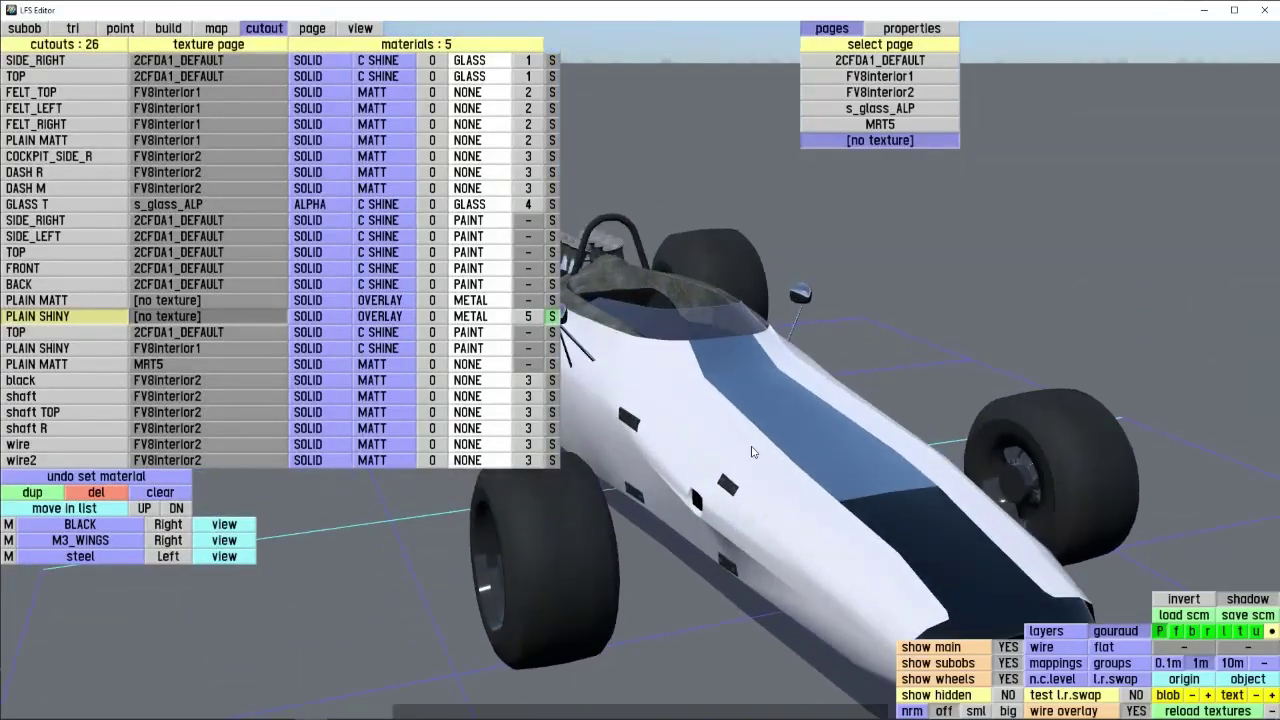
- Examine the s_glass_ALP texture page and compare it with the MRT5, FV8interior2 and FV8interior1 pages
{"action": "left_click", "coordinate": [313, 29]}
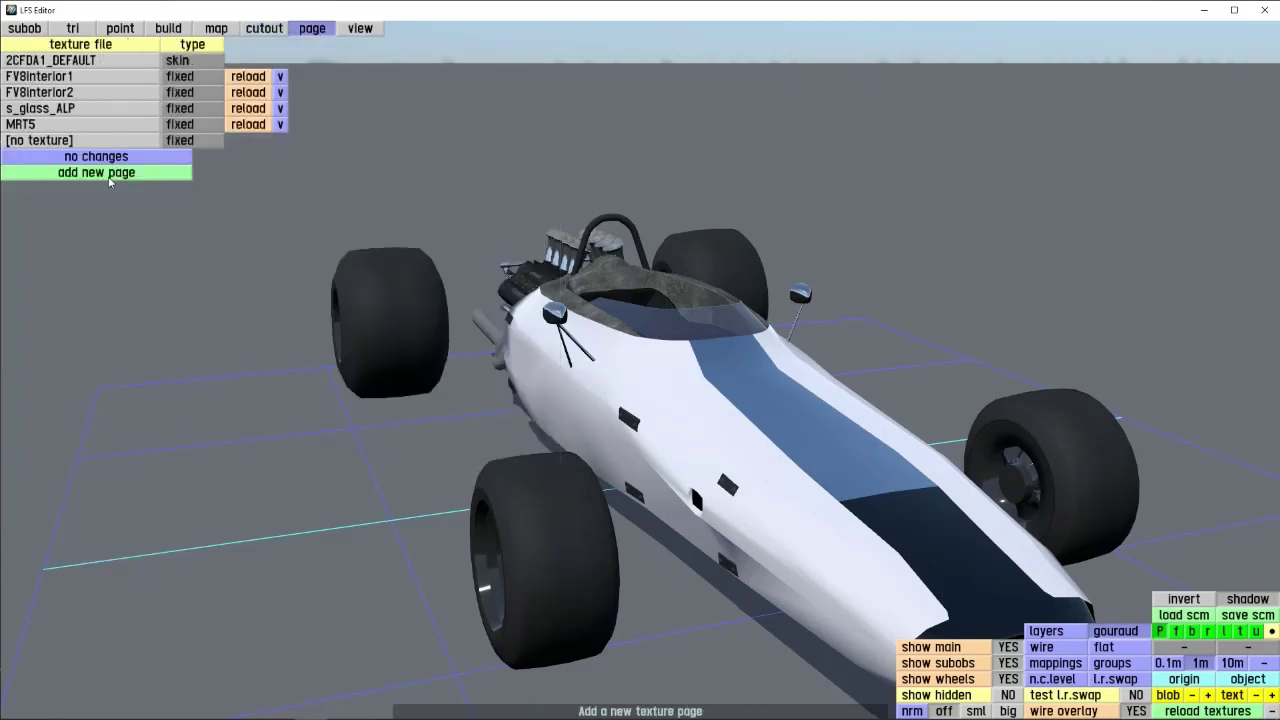
{"action": "left_click", "coordinate": [45, 109]}
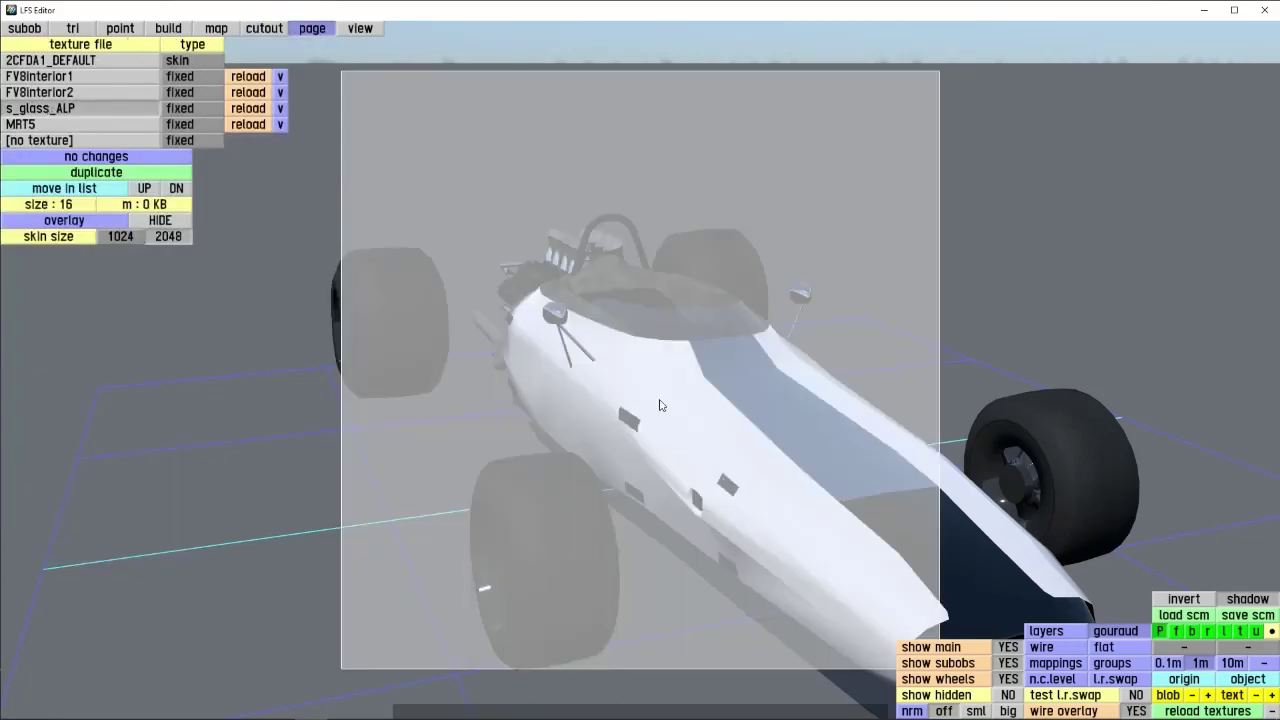
{"action": "right_click_drag", "start_coordinate": [790, 401], "coordinate": [704, 343]}
{"action": "right_click_drag", "start_coordinate": [562, 334], "coordinate": [576, 286]}
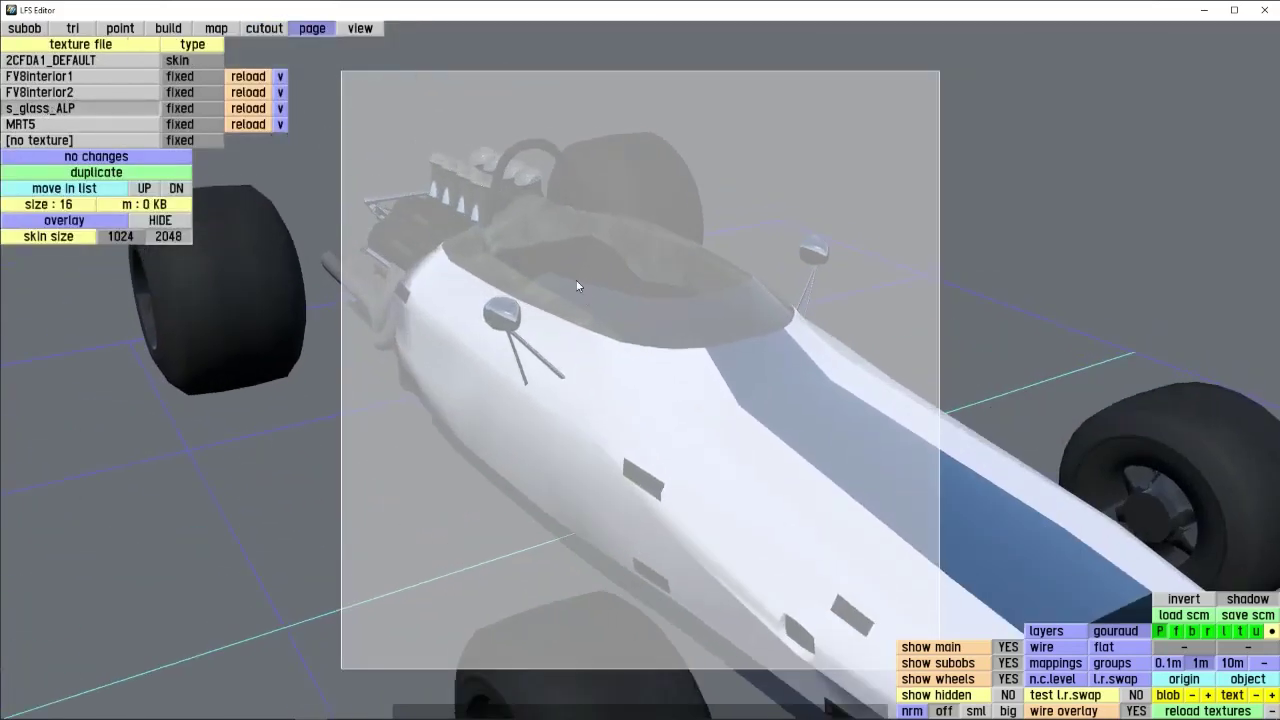
{"action": "left_click", "coordinate": [130, 138]}
{"action": "left_click", "coordinate": [124, 127]}
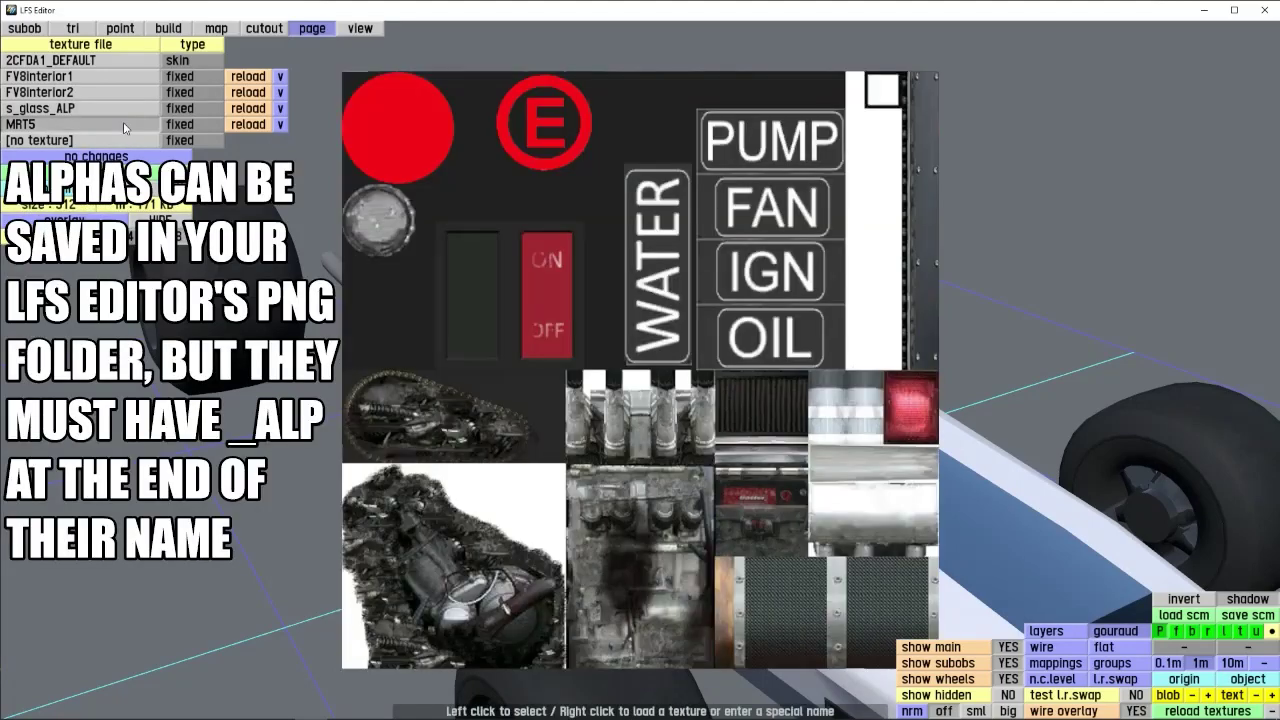
{"action": "left_click", "coordinate": [108, 93]}
{"action": "left_click", "coordinate": [107, 80]}
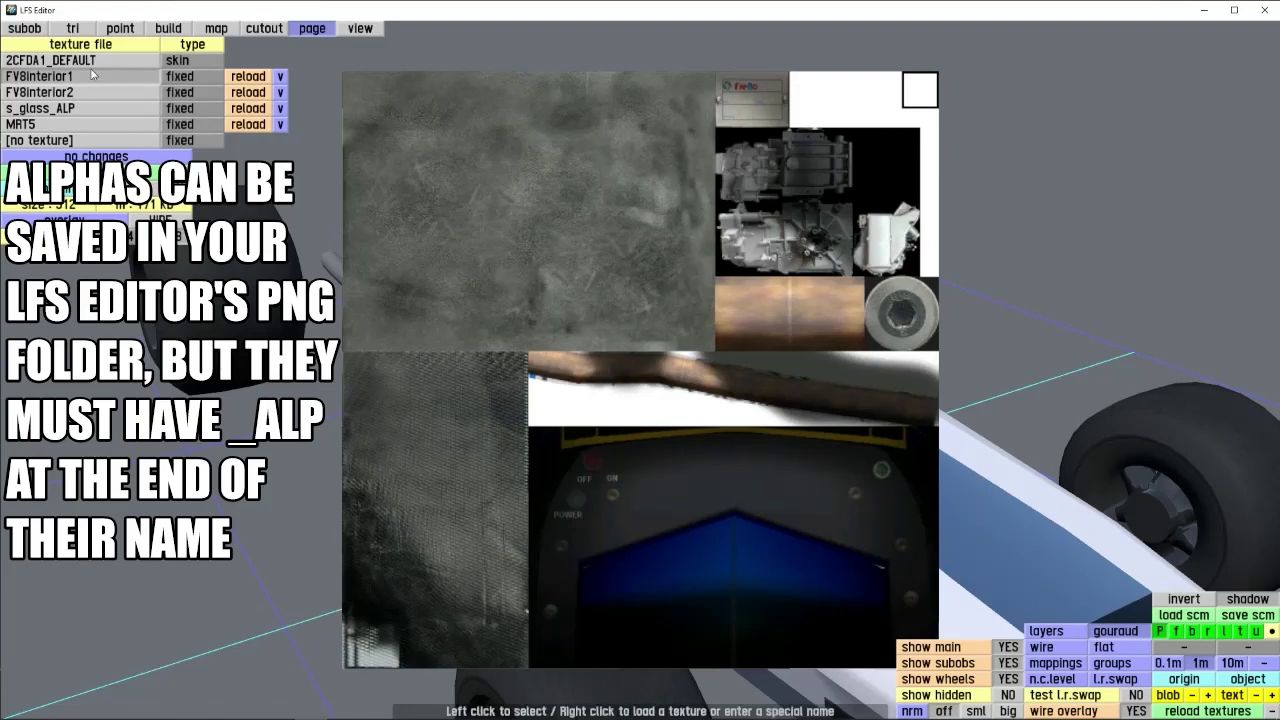
{"action": "right_click_drag", "start_coordinate": [692, 424], "coordinate": [522, 233]}
{"action": "right_click_drag", "start_coordinate": [622, 411], "coordinate": [560, 390]}
{"action": "left_click", "coordinate": [100, 110]}
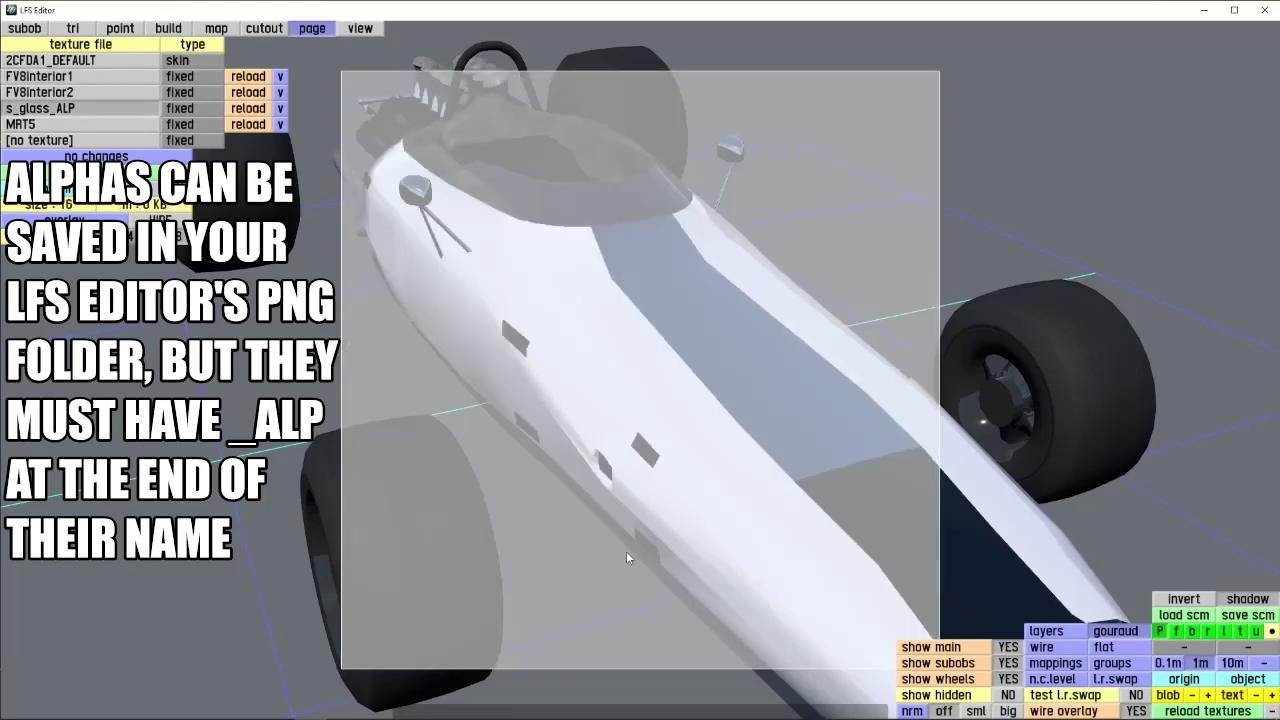
{"action": "right_click_drag", "start_coordinate": [650, 390], "coordinate": [680, 517]}
{"action": "scroll", "coordinate": [680, 517], "scroll_direction": "down", "scroll_amount": 2}
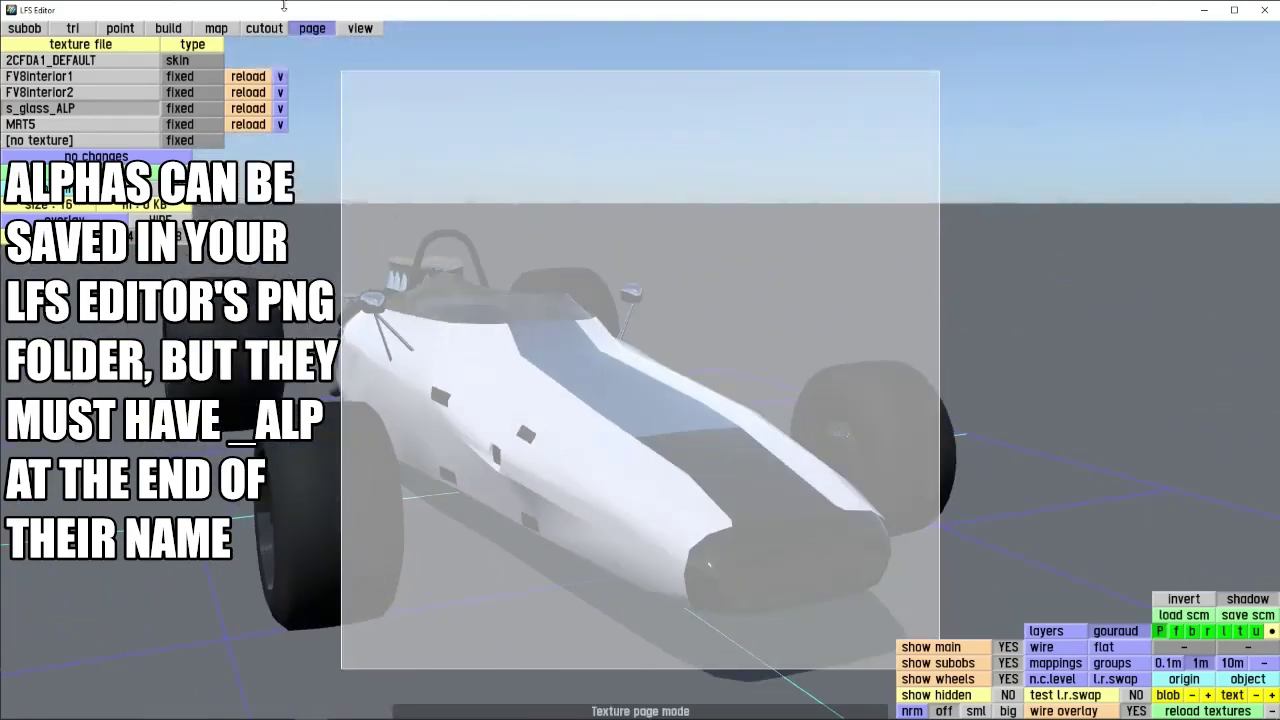
- Enlarge the GLASS T cutout's area on the s_glass_ALP page to 128 × 18 and inspect the windscreen
{"action": "left_click", "coordinate": [275, 31]}
{"action": "middle_click_drag", "start_coordinate": [705, 450], "coordinate": [835, 493]}
{"action": "right_click_drag", "start_coordinate": [835, 493], "coordinate": [723, 379]}
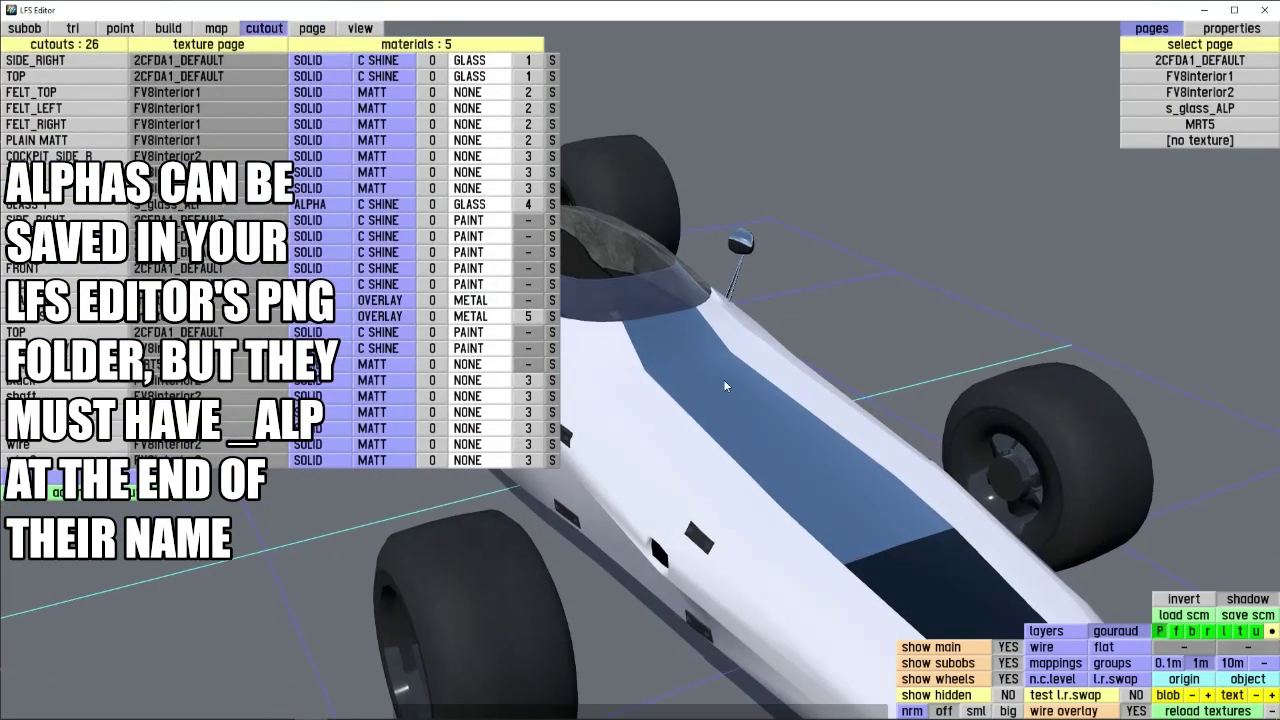
{"action": "middle_click_drag", "start_coordinate": [723, 379], "coordinate": [930, 460]}
{"action": "left_click", "coordinate": [185, 205]}
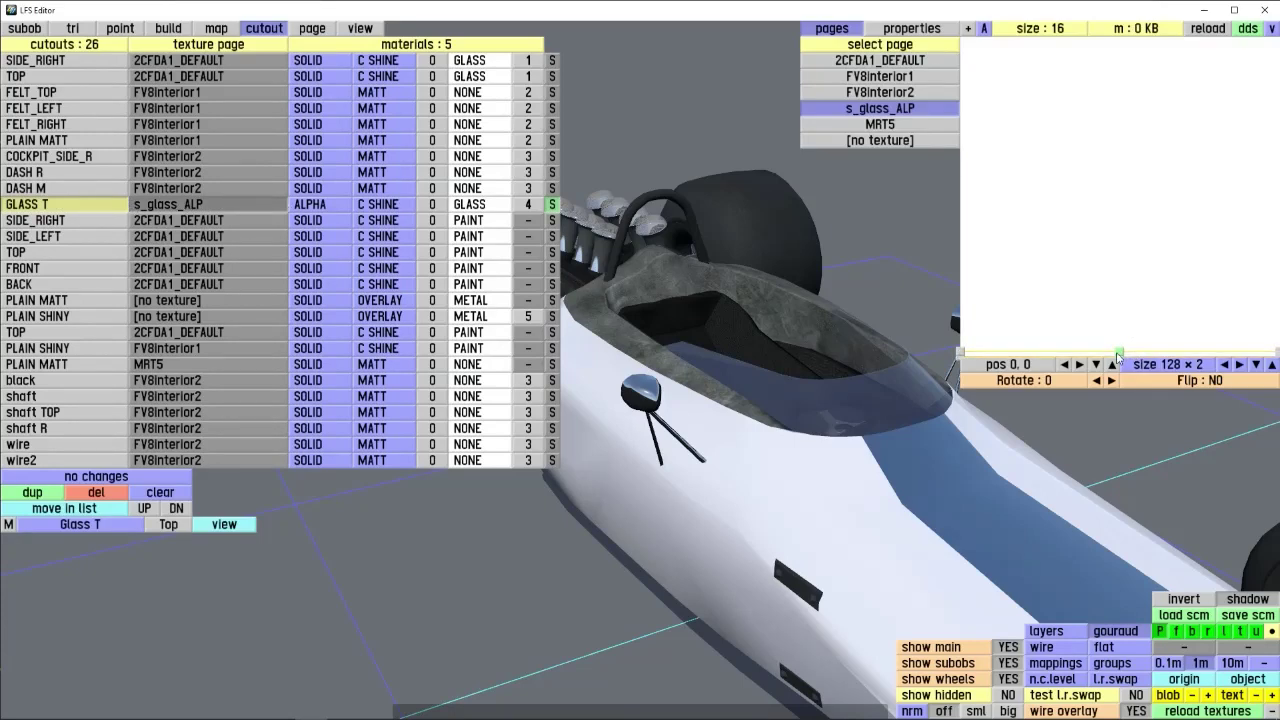
{"action": "left_click_drag", "start_coordinate": [1118, 356], "coordinate": [1118, 314]}
{"action": "middle_click_drag", "start_coordinate": [832, 426], "coordinate": [734, 495]}
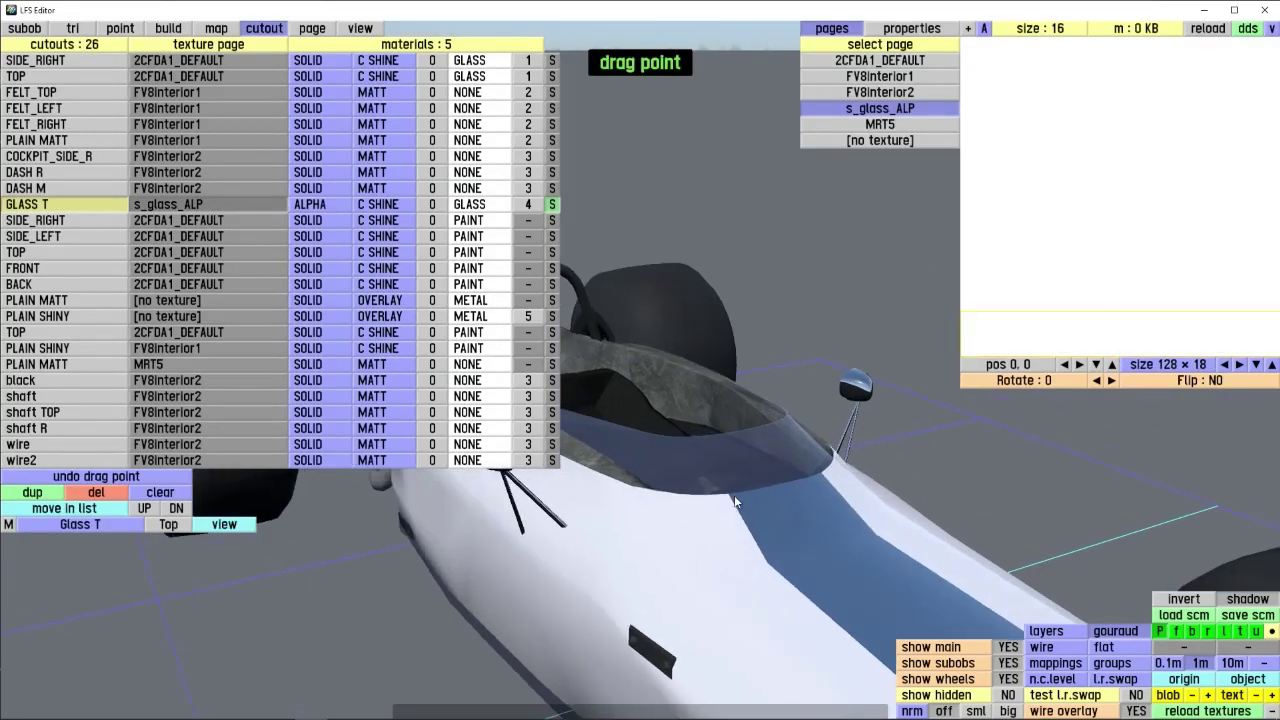
{"action": "right_click_drag", "start_coordinate": [734, 495], "coordinate": [650, 443]}
{"action": "middle_click_drag", "start_coordinate": [650, 443], "coordinate": [711, 468]}
{"action": "scroll", "coordinate": [711, 468], "scroll_direction": "down", "scroll_amount": 5}
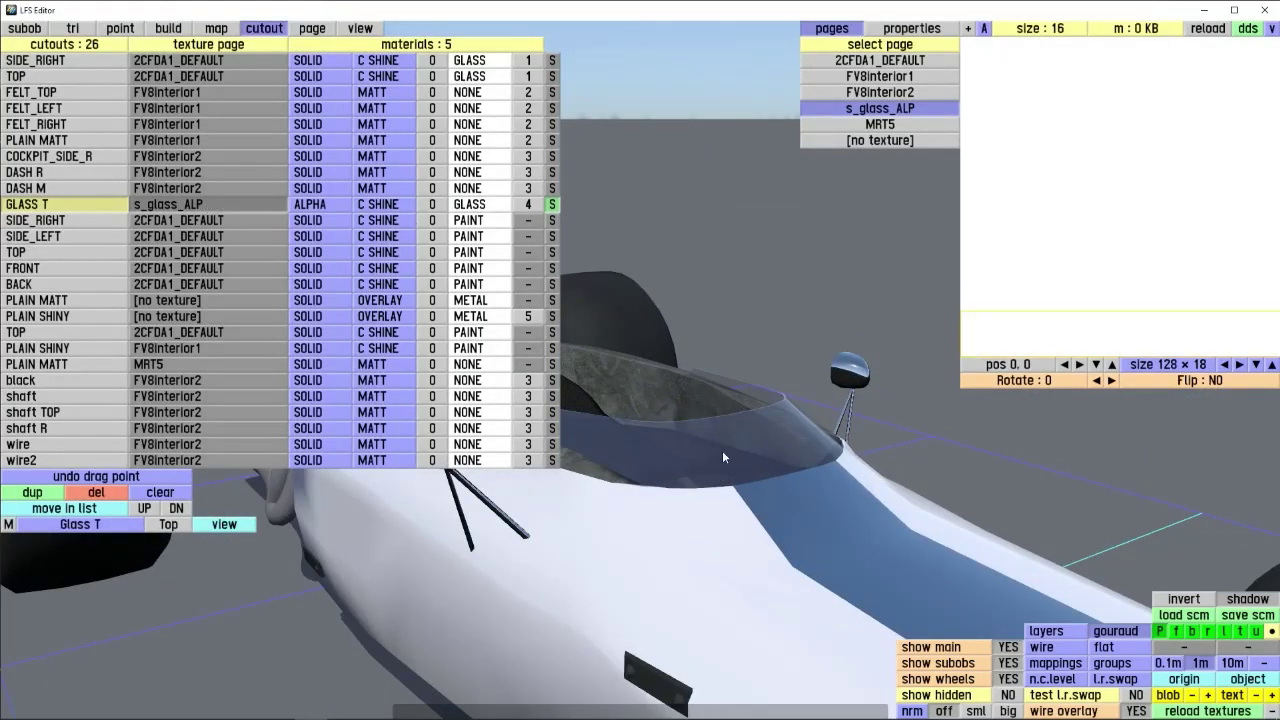
- Try to assign the untextured page to the GLASS T cutout while its alpha type is Alpha
{"action": "left_click", "coordinate": [166, 206]}
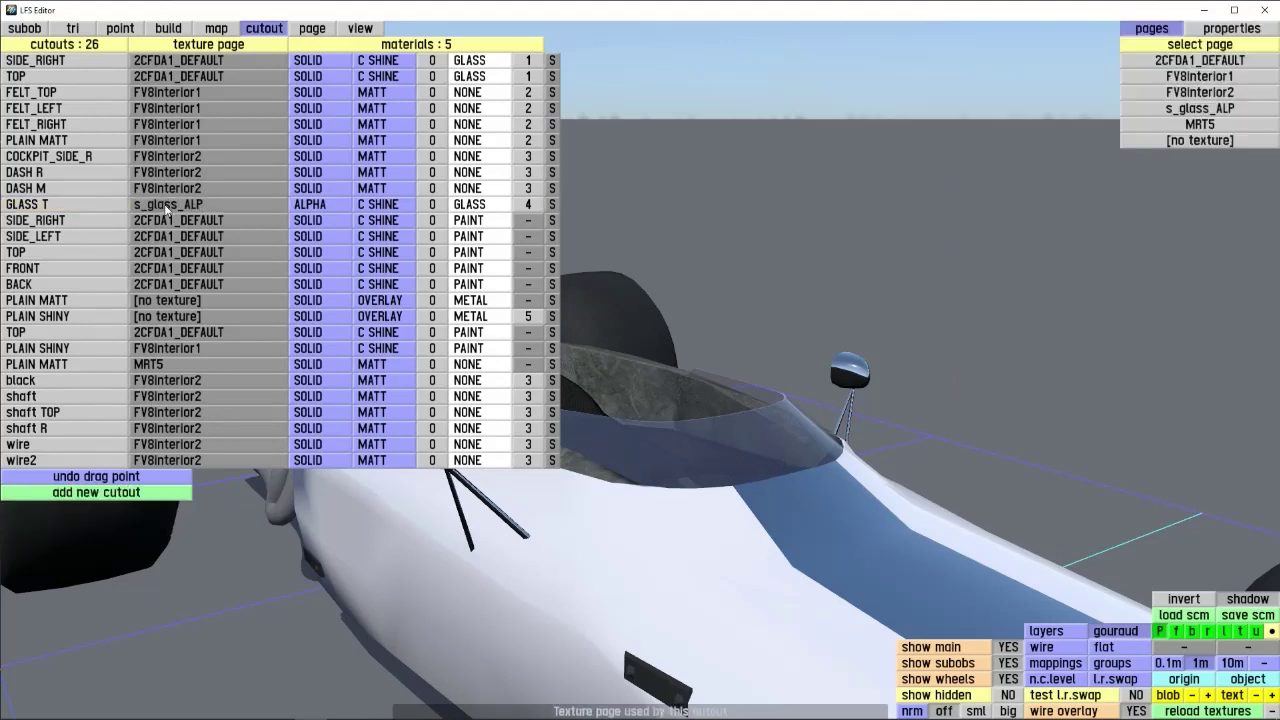
{"action": "left_click", "coordinate": [166, 206]}
{"action": "left_click", "coordinate": [855, 141]}
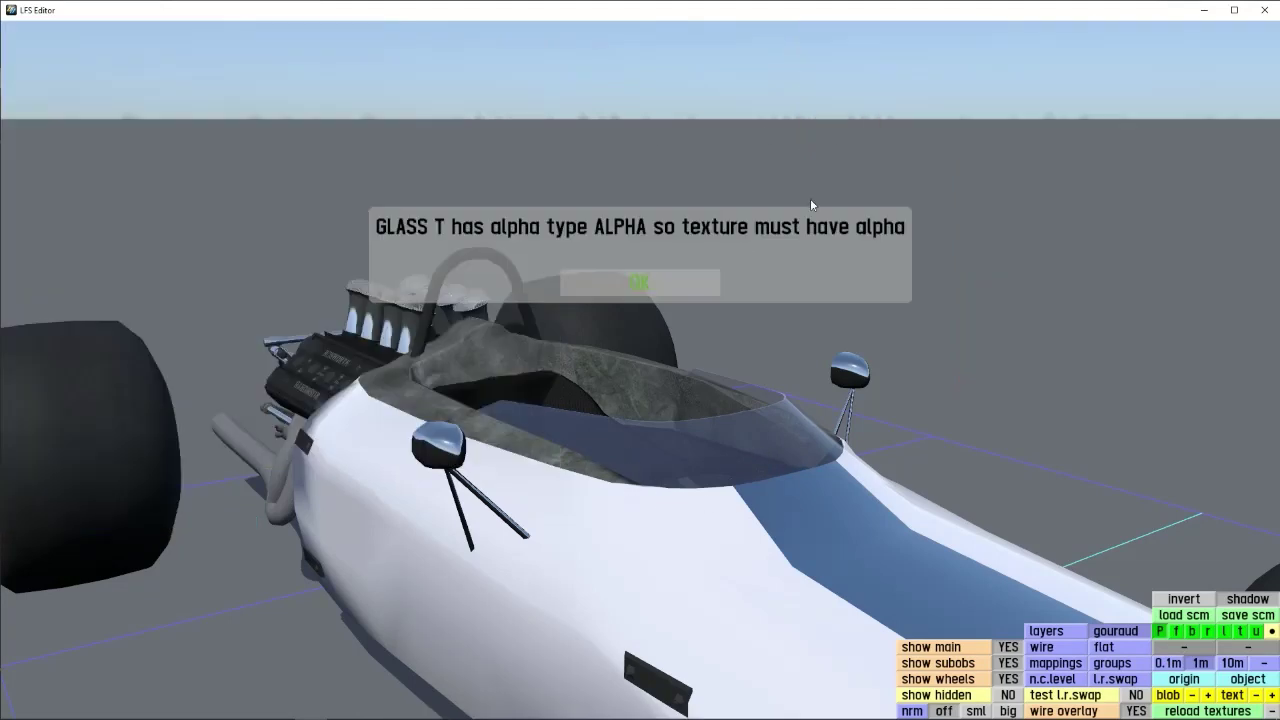
{"action": "left_click", "coordinate": [629, 292]}
- Set the GLASS T cutout's alpha type to Solid and inspect the windscreen
{"action": "left_click", "coordinate": [343, 204]}
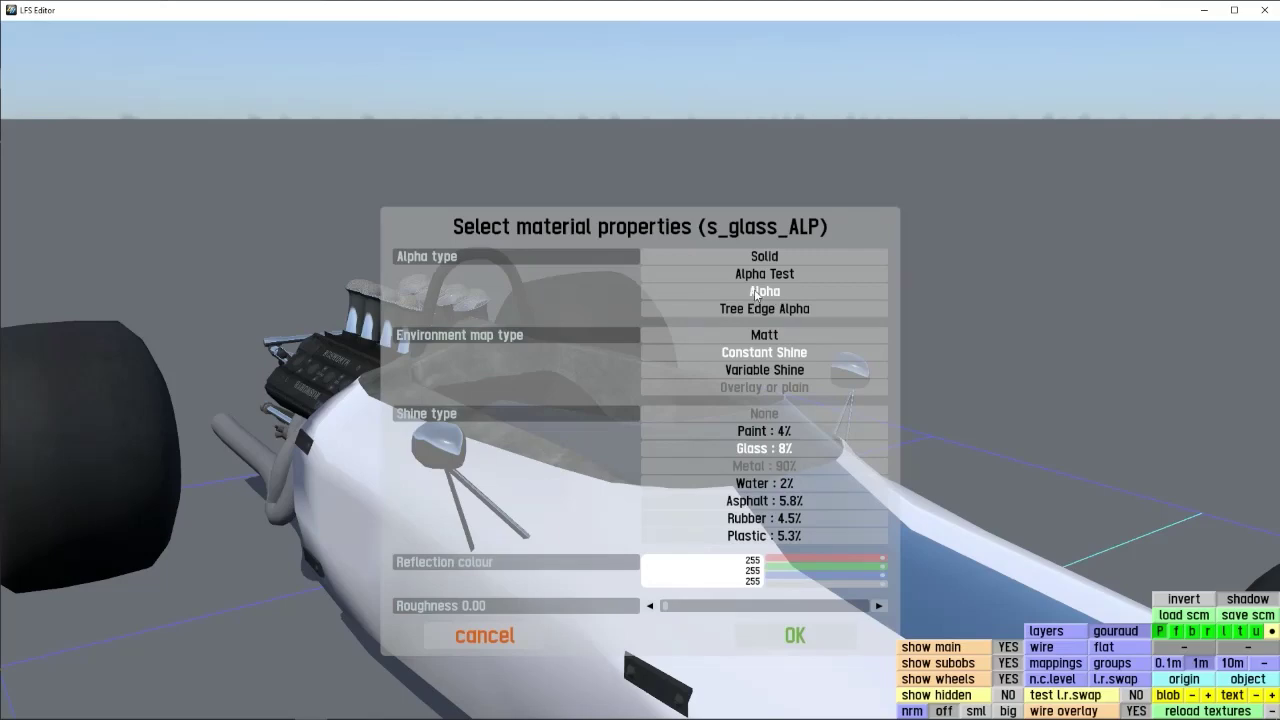
{"action": "left_click", "coordinate": [795, 636]}
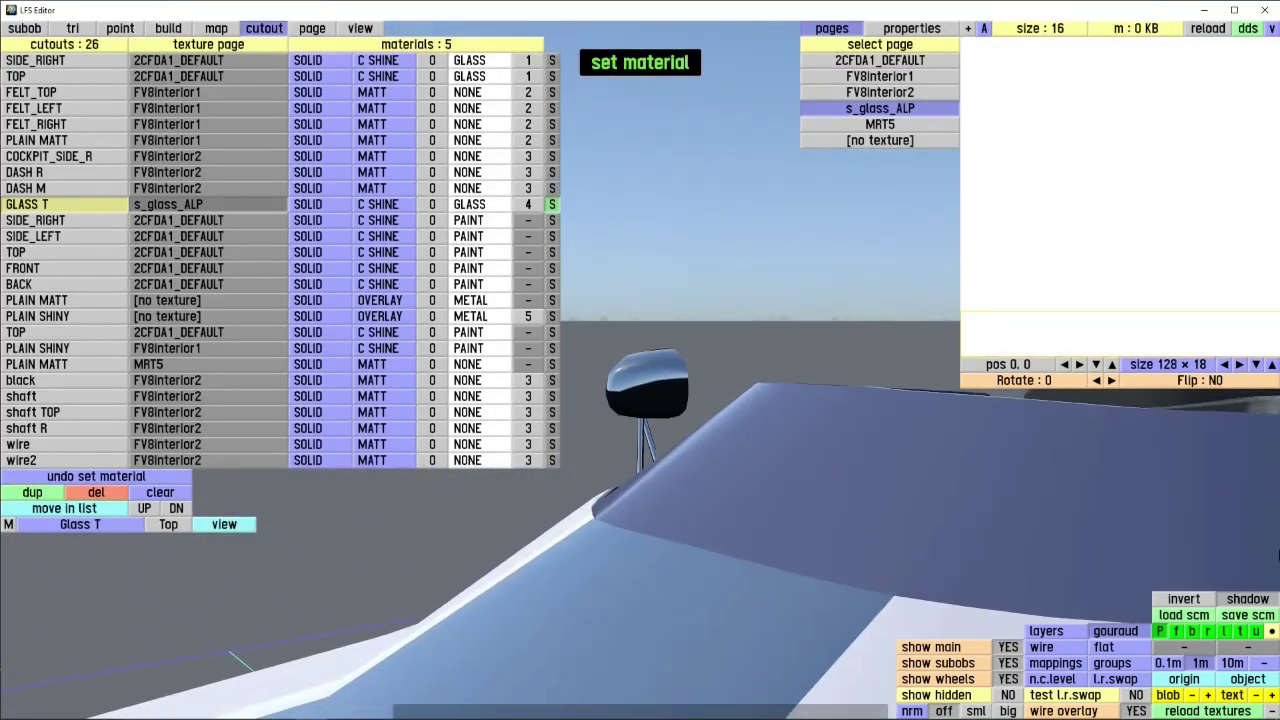
{"action": "right_click_drag", "start_coordinate": [1279, 555], "coordinate": [928, 455]}
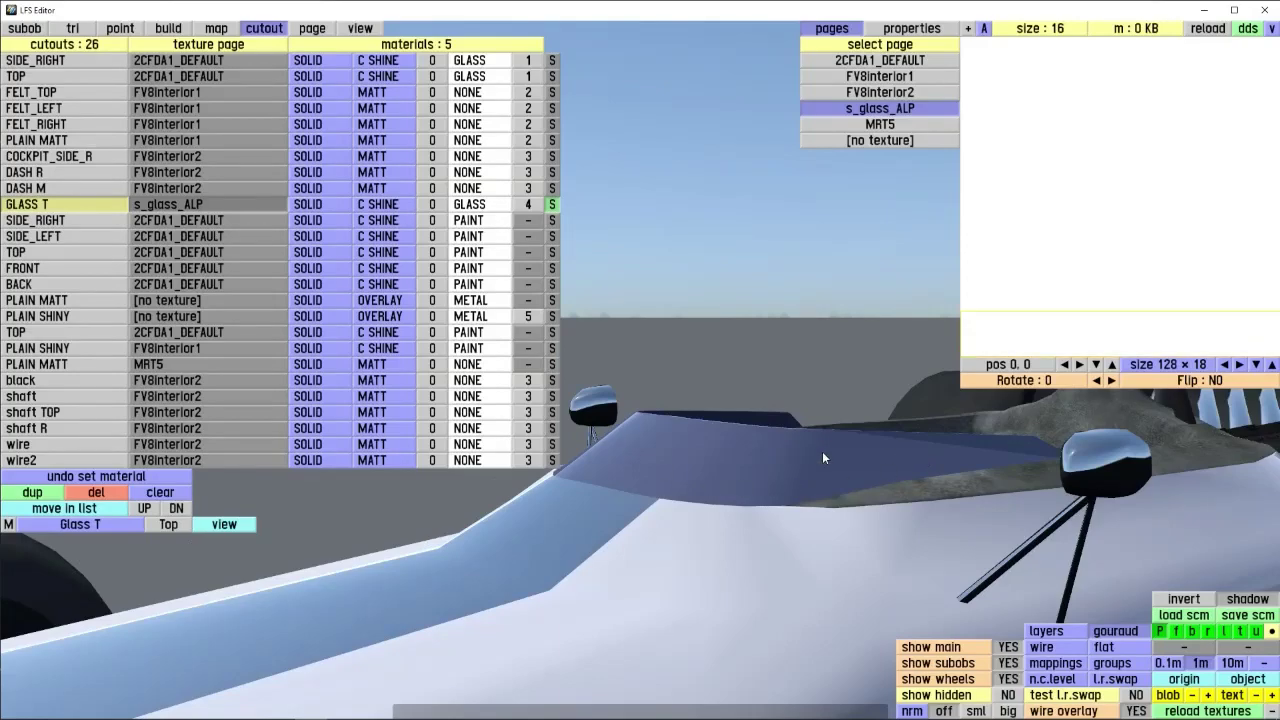
- Assign the untextured page to the GLASS T cutout and inspect the windscreen
{"action": "left_click", "coordinate": [914, 142]}
{"action": "left_click", "coordinate": [790, 284]}
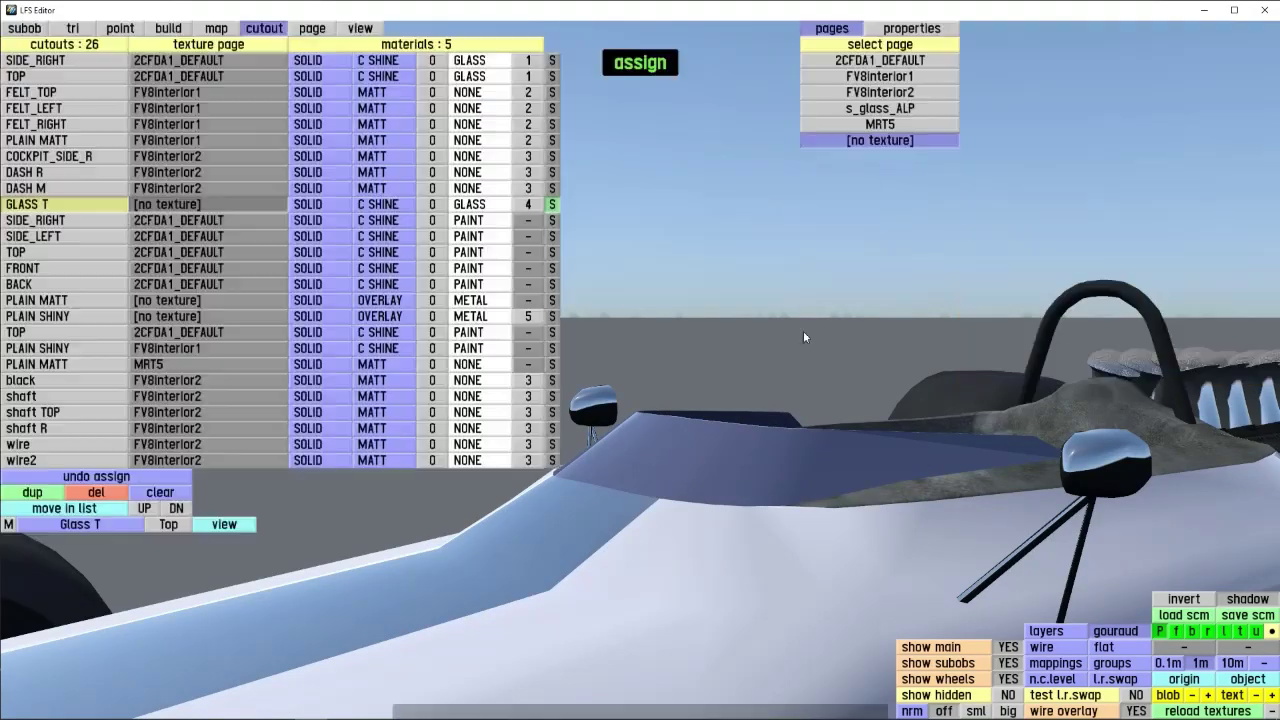
{"action": "right_click_drag", "start_coordinate": [803, 330], "coordinate": [970, 93]}
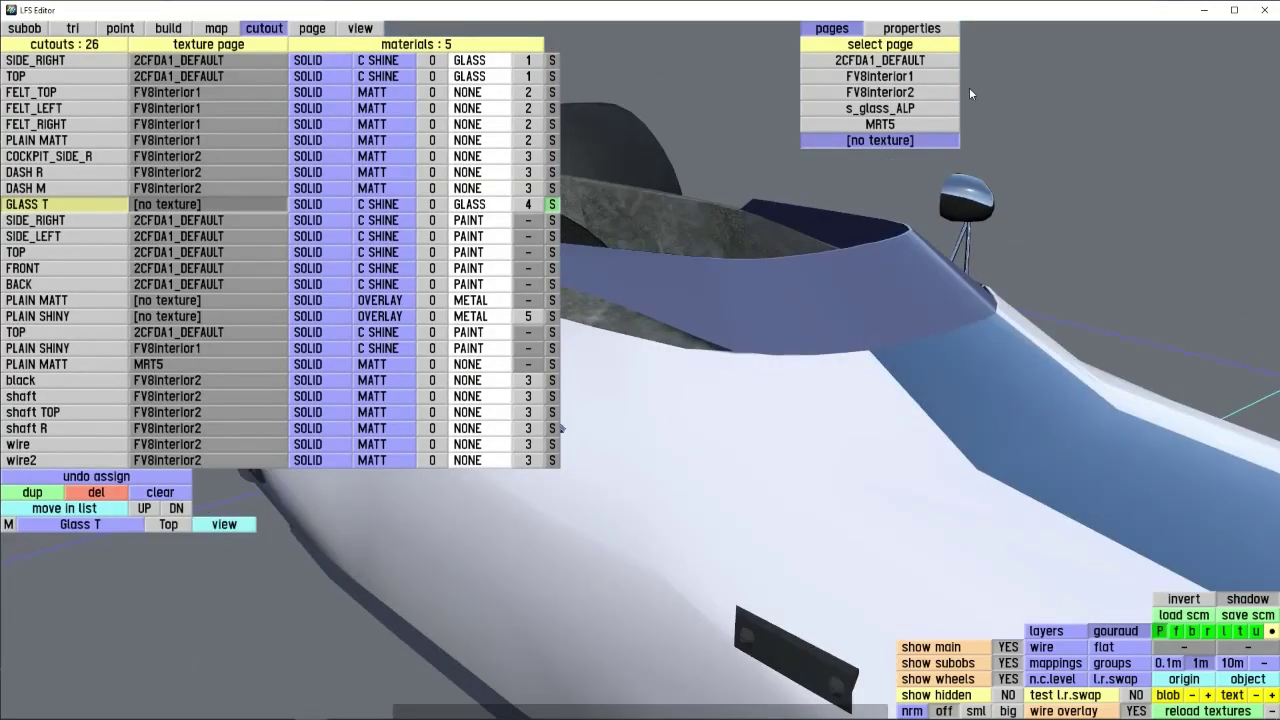
- Reassign the s_glass_ALP texture page to the GLASS T cutout
{"action": "left_click", "coordinate": [898, 108]}
{"action": "left_click", "coordinate": [829, 281]}
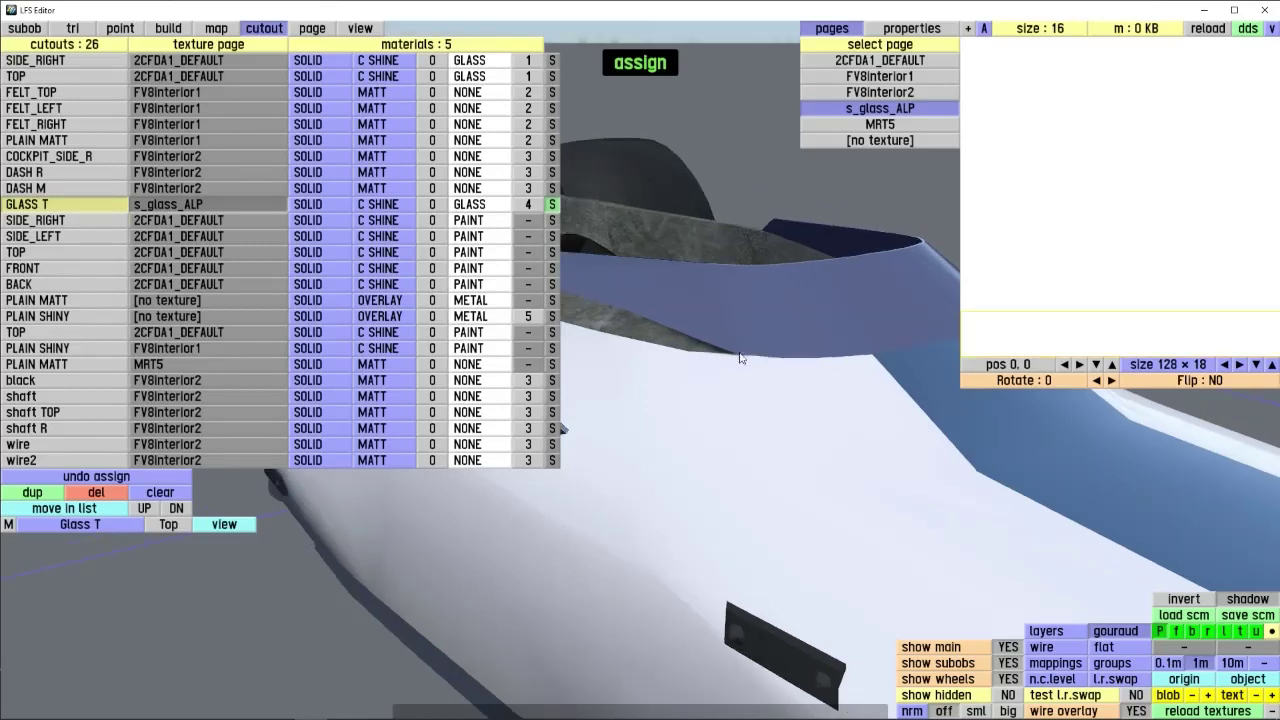
- Set the GLASS T cutout's alpha type to Alpha
{"action": "right_click_drag", "start_coordinate": [711, 378], "coordinate": [718, 374]}
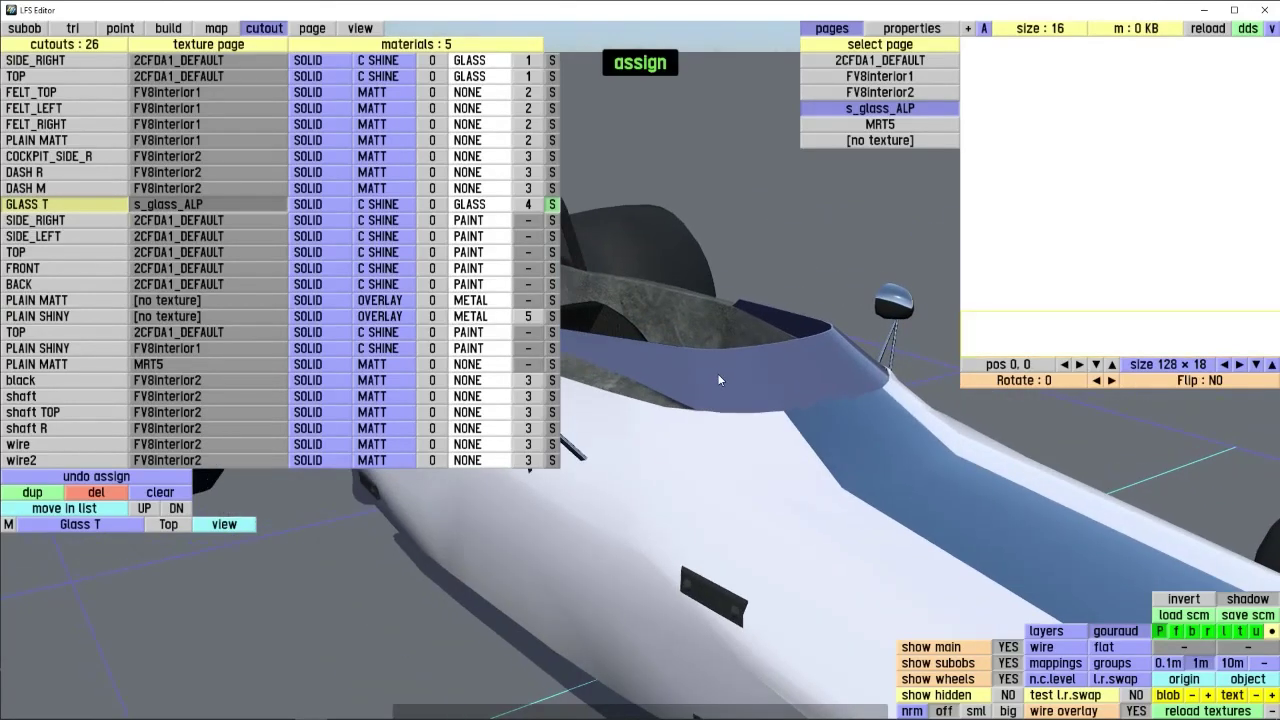
{"action": "left_click", "coordinate": [370, 206]}
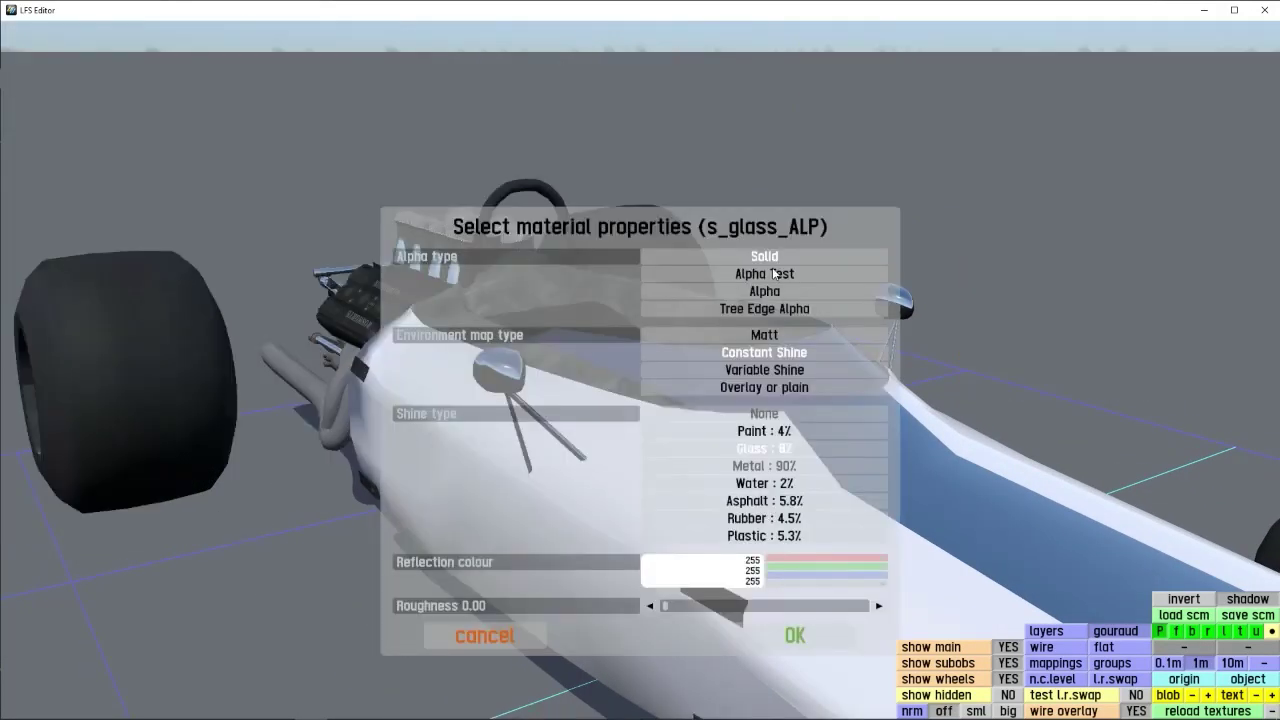
{"action": "left_click", "coordinate": [762, 318]}
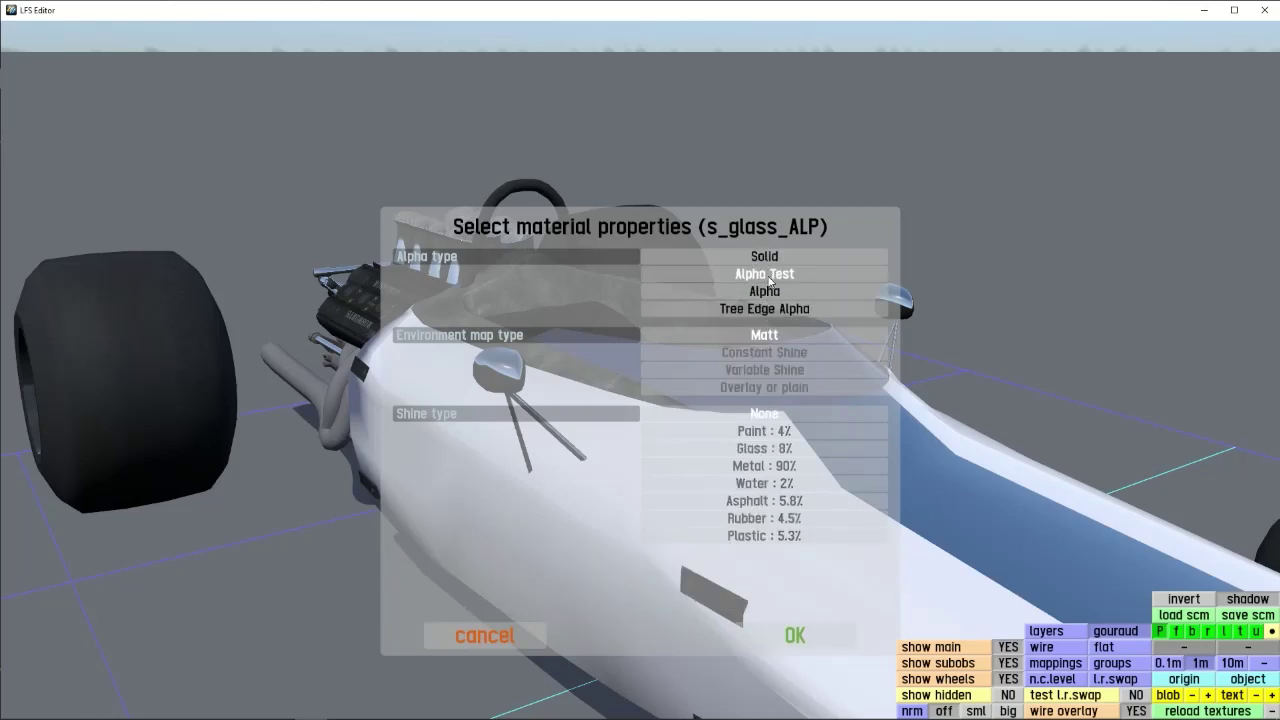
{"action": "left_click", "coordinate": [799, 640]}
{"action": "right_click_drag", "start_coordinate": [905, 408], "coordinate": [740, 404]}
- Give the GLASS T material Constant Shine with the Glass shine type, and inspect the windscreen from several sides
{"action": "left_click", "coordinate": [372, 207]}
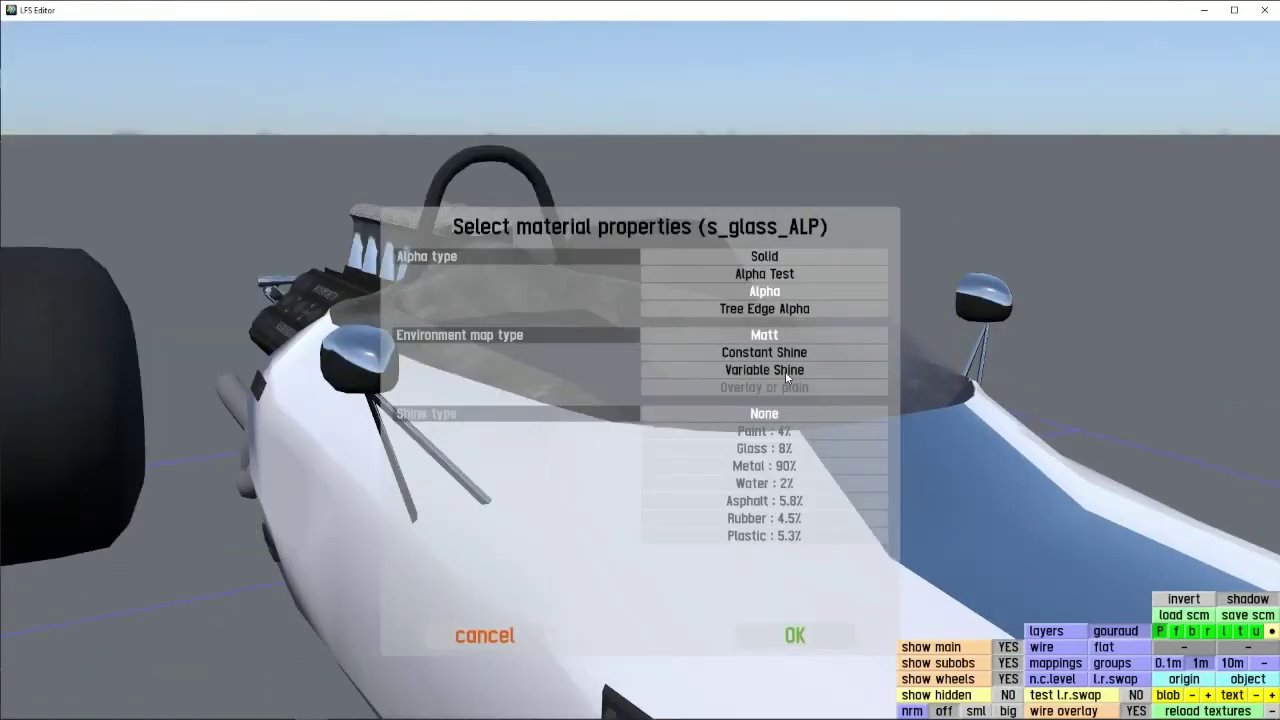
{"action": "left_click", "coordinate": [765, 353]}
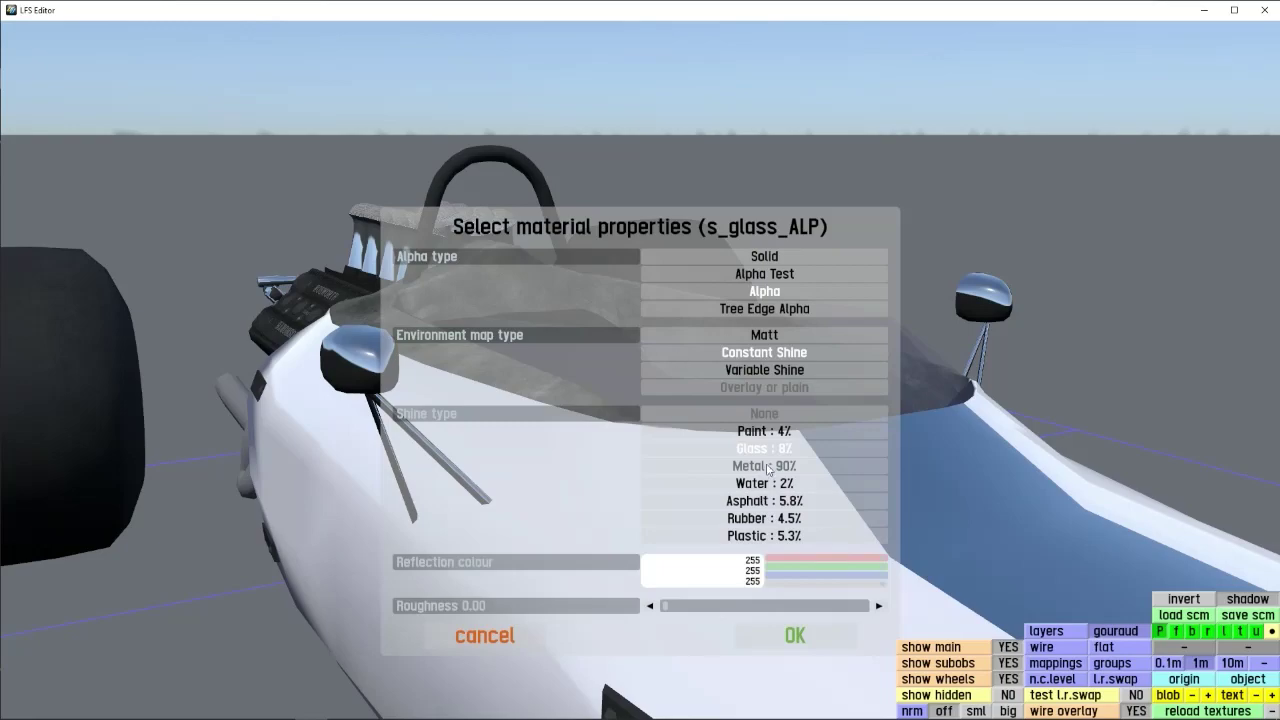
{"action": "left_click", "coordinate": [795, 635]}
{"action": "right_click_drag", "start_coordinate": [714, 437], "coordinate": [531, 463]}
{"action": "scroll", "coordinate": [763, 478], "scroll_direction": "down", "scroll_amount": 5}
{"action": "right_click_drag", "start_coordinate": [763, 478], "coordinate": [771, 373]}
{"action": "scroll", "coordinate": [757, 444], "scroll_direction": "up", "scroll_amount": 8}
{"action": "right_click_drag", "start_coordinate": [749, 450], "coordinate": [1010, 500]}
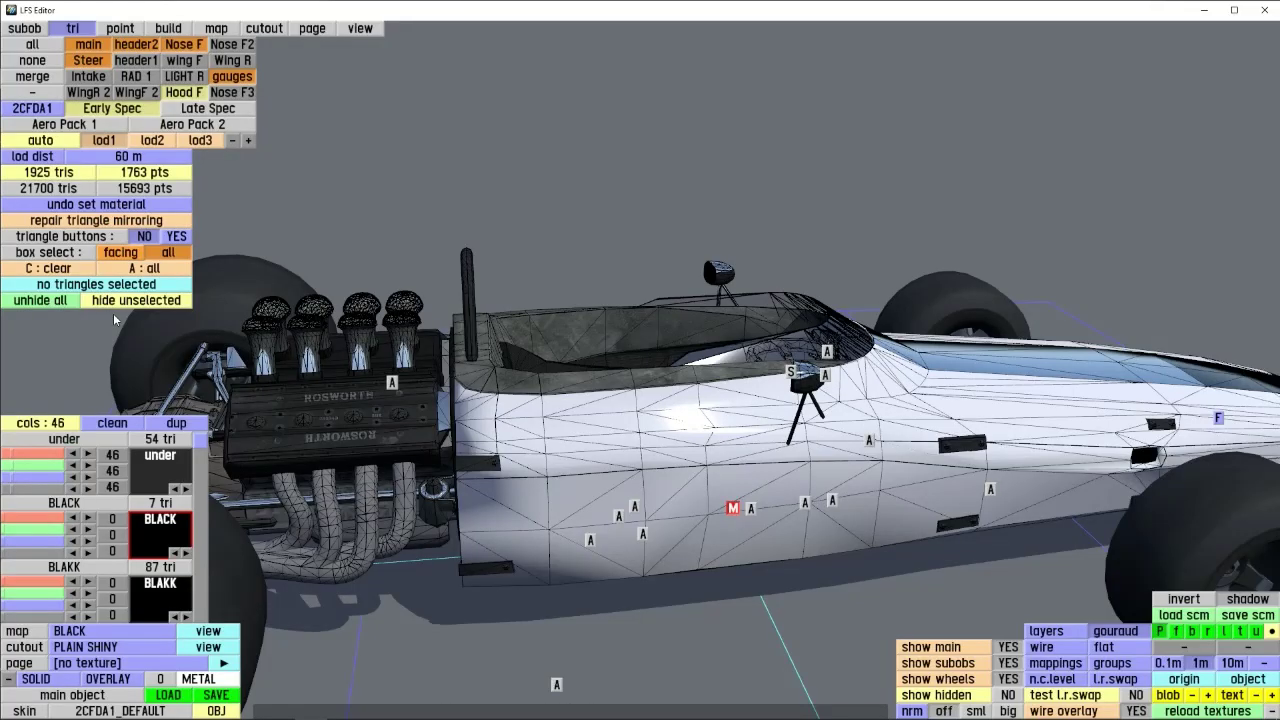
- Switch to point editing, select a single point near the nose, and clear the selection
{"action": "left_click", "coordinate": [120, 28]}
{"action": "right_click_drag", "start_coordinate": [548, 456], "coordinate": [625, 517]}
{"action": "scroll", "coordinate": [625, 517], "scroll_direction": "down", "scroll_amount": 6}
{"action": "right_click_drag", "start_coordinate": [560, 490], "coordinate": [471, 523]}
{"action": "left_click", "coordinate": [471, 523]}
{"action": "scroll", "coordinate": [457, 460], "scroll_direction": "up", "scroll_amount": 5}
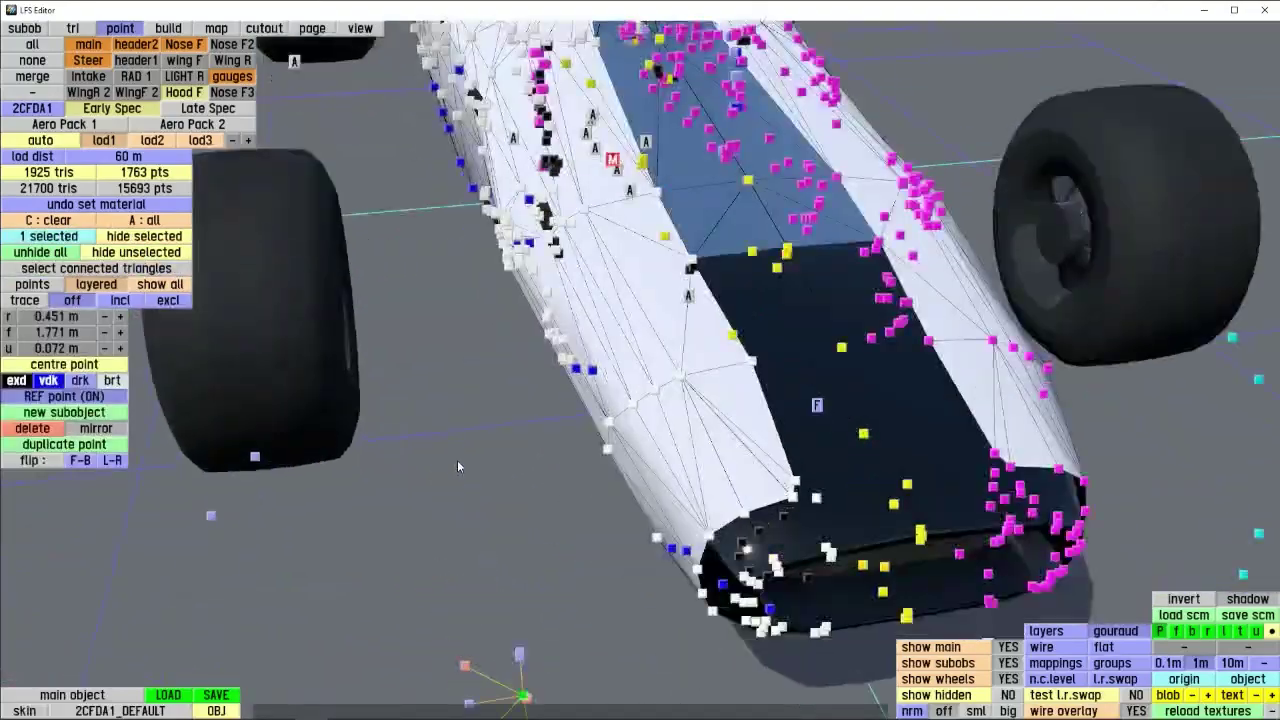
{"action": "key", "text": "c"}
- Select a point on the body side below the mirror, move it slightly by its handle, and clear the selection
{"action": "scroll", "coordinate": [530, 502], "scroll_direction": "up", "scroll_amount": 2}
{"action": "scroll", "coordinate": [530, 502], "scroll_direction": "down", "scroll_amount": 6}
{"action": "right_click_drag", "start_coordinate": [175, 392], "coordinate": [299, 405]}
{"action": "scroll", "coordinate": [408, 562], "scroll_direction": "up", "scroll_amount": 5}
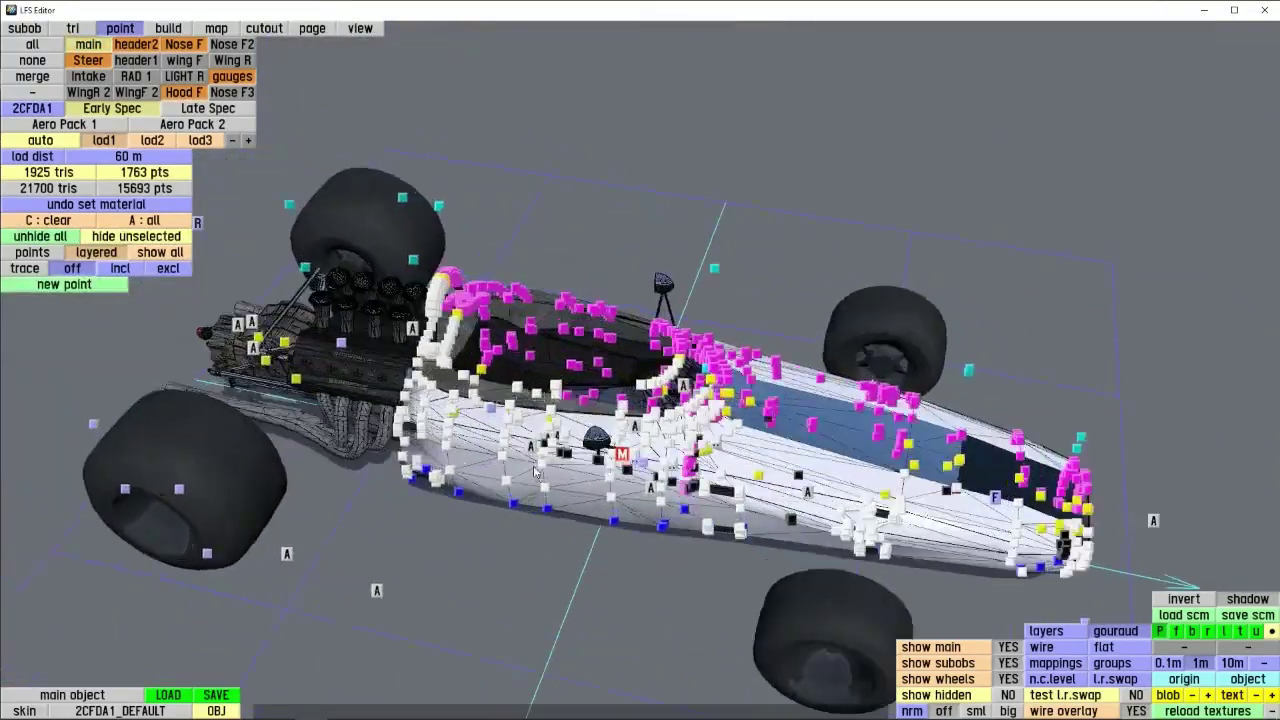
{"action": "right_click_drag", "start_coordinate": [408, 562], "coordinate": [618, 595]}
{"action": "scroll", "coordinate": [618, 595], "scroll_direction": "down", "scroll_amount": 4}
{"action": "right_click_drag", "start_coordinate": [545, 470], "coordinate": [449, 432]}
{"action": "scroll", "coordinate": [524, 374], "scroll_direction": "up", "scroll_amount": 4}
{"action": "scroll", "coordinate": [449, 432], "scroll_direction": "up", "scroll_amount": 6}
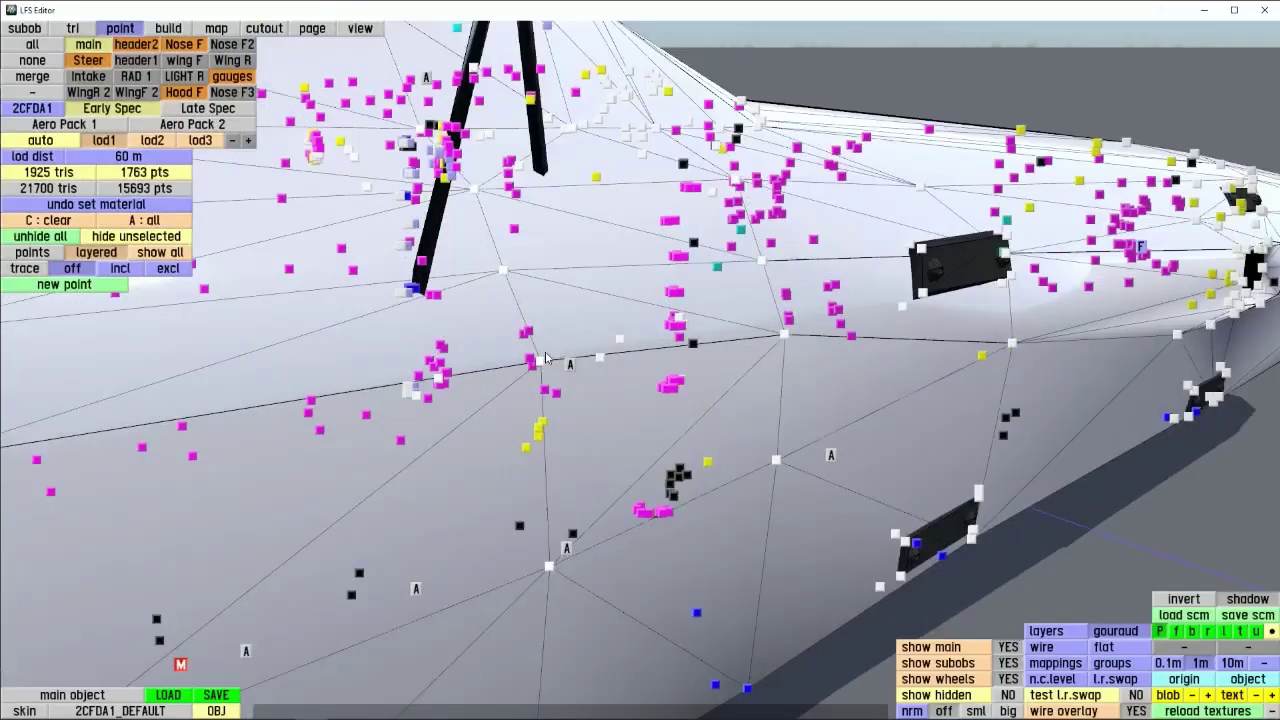
{"action": "left_click", "coordinate": [543, 362]}
{"action": "mouse_move", "coordinate": [581, 371]}
{"action": "left_mouse_down"}
{"action": "mouse_move", "coordinate": [905, 430]}
{"action": "mouse_move", "coordinate": [575, 384]}
{"action": "left_mouse_up"}
{"action": "key", "text": "c"}
- Move a body-side point out to about 0.840 m on the r axis, and undo the move
{"action": "scroll", "coordinate": [537, 418], "scroll_direction": "down", "scroll_amount": 5}
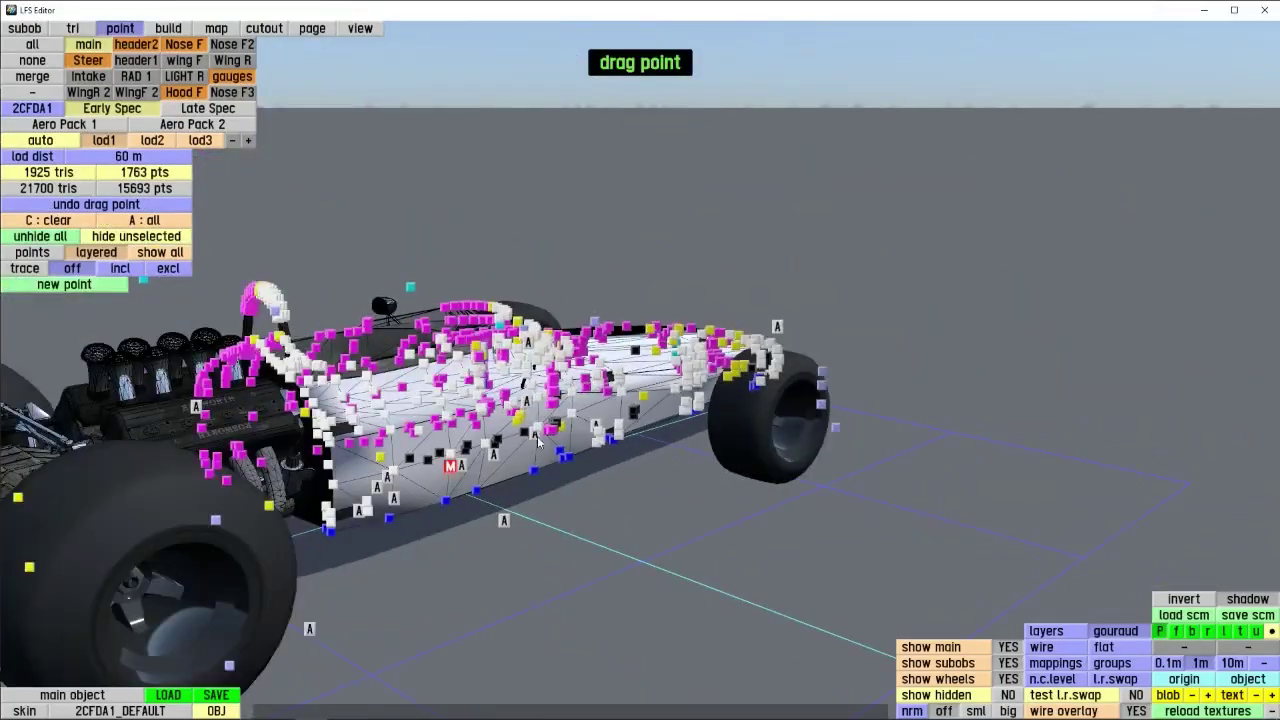
{"action": "left_click", "coordinate": [539, 399]}
{"action": "left_click_drag", "start_coordinate": [584, 410], "coordinate": [587, 415]}
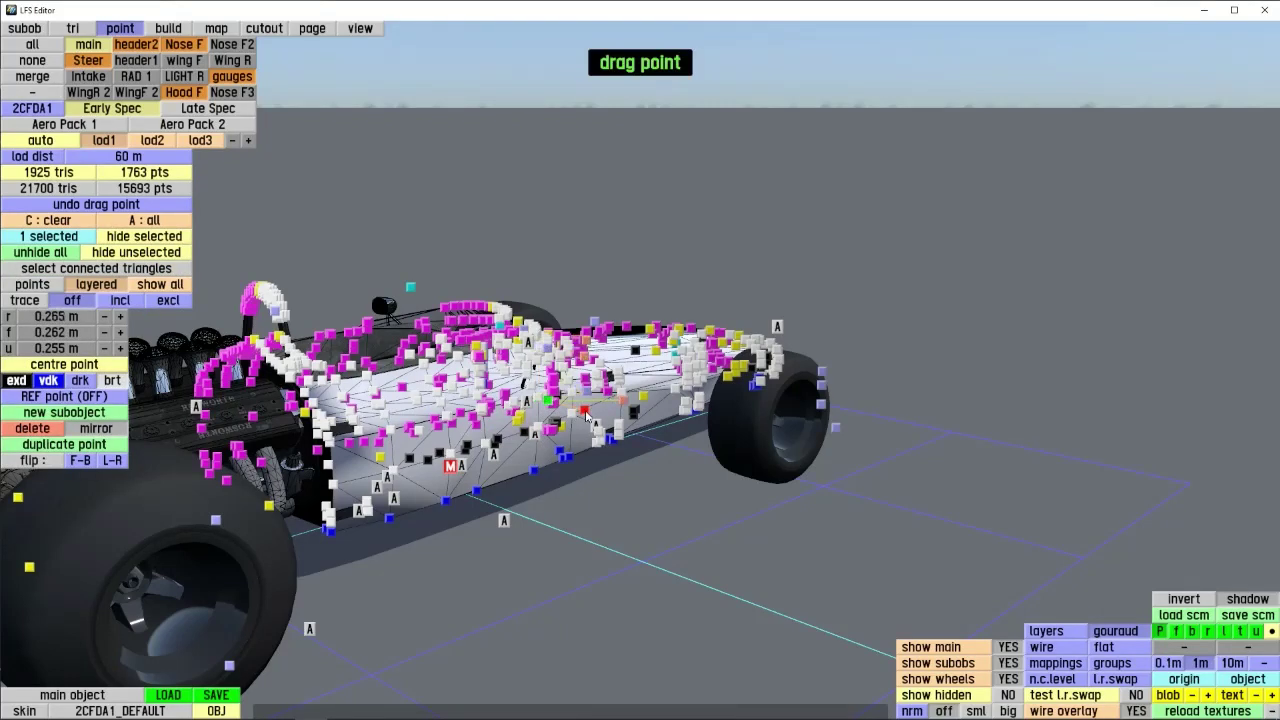
{"action": "left_click_drag", "start_coordinate": [656, 441], "coordinate": [681, 456]}
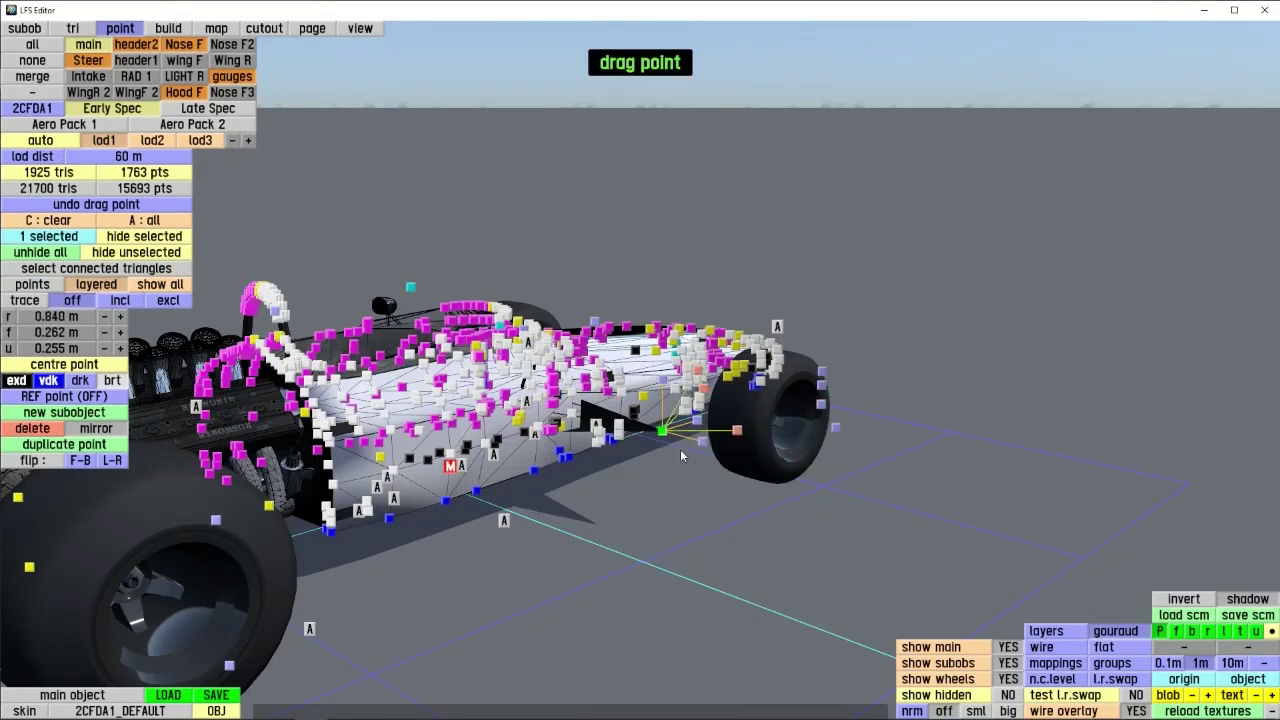
{"action": "key", "text": "ctrl+z"}
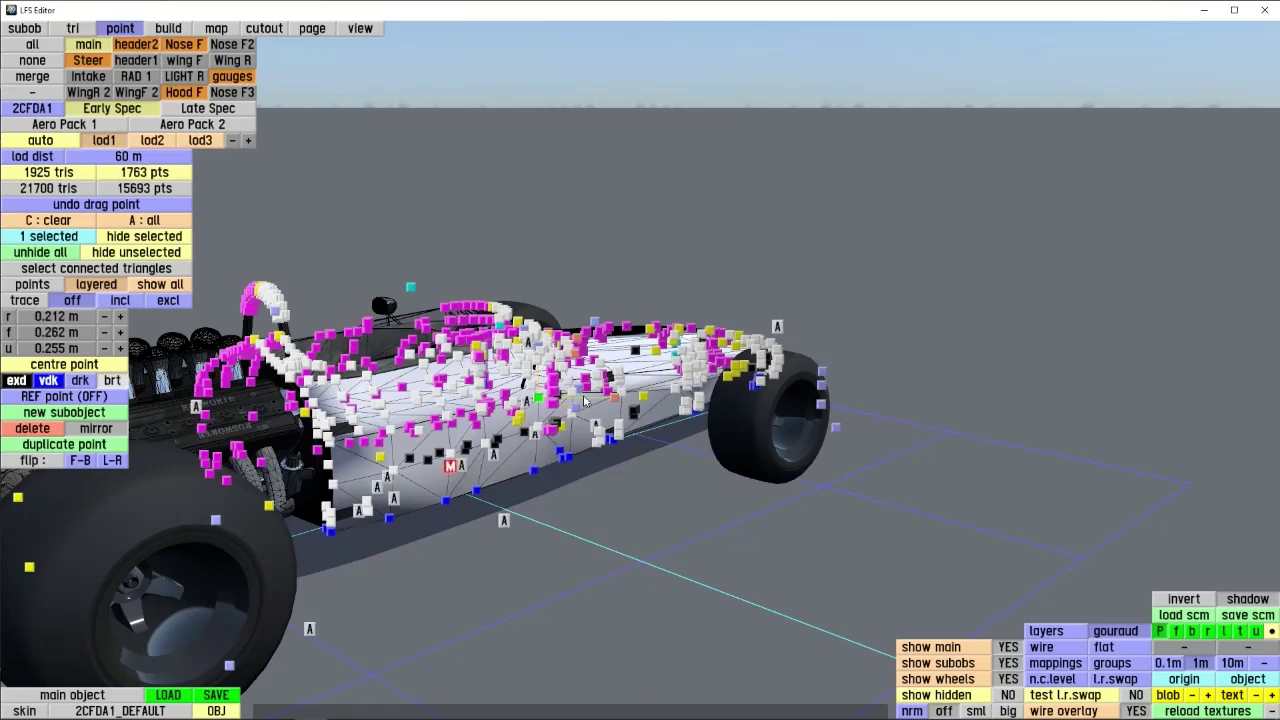
- Select individual points on the body side near the mirror and clear the selection
{"action": "scroll", "coordinate": [563, 415], "scroll_direction": "up", "scroll_amount": 5}
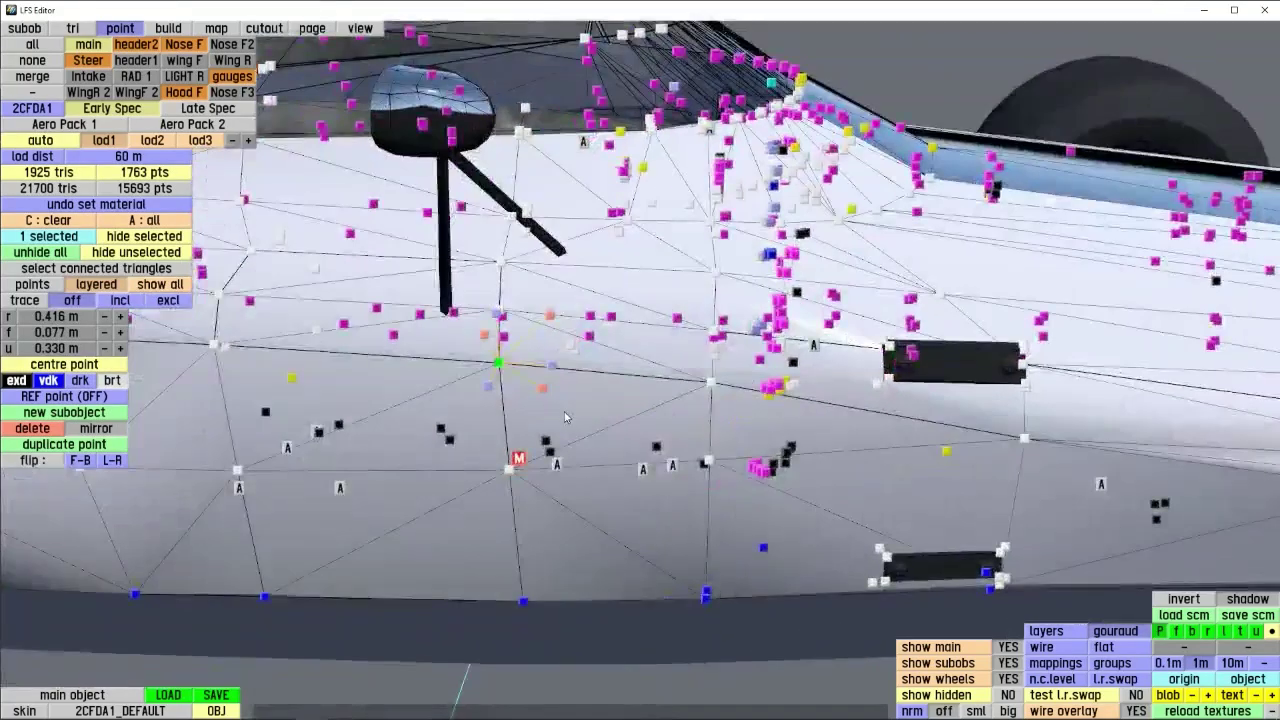
{"action": "scroll", "coordinate": [565, 417], "scroll_direction": "down", "scroll_amount": 5}
{"action": "right_click_drag", "start_coordinate": [565, 417], "coordinate": [735, 351]}
{"action": "key", "text": "c"}
{"action": "left_click", "coordinate": [545, 379]}
{"action": "right_click_drag", "start_coordinate": [568, 398], "coordinate": [442, 370]}
{"action": "key", "text": "c"}
- Select the block of points around the front of the cockpit from above and hide them
{"action": "right_click_drag", "start_coordinate": [618, 448], "coordinate": [857, 196]}
{"action": "scroll", "coordinate": [687, 402], "scroll_direction": "down", "scroll_amount": 3}
{"action": "left_click", "coordinate": [634, 428]}
{"action": "left_click_drag", "start_coordinate": [632, 537], "coordinate": [605, 585]}
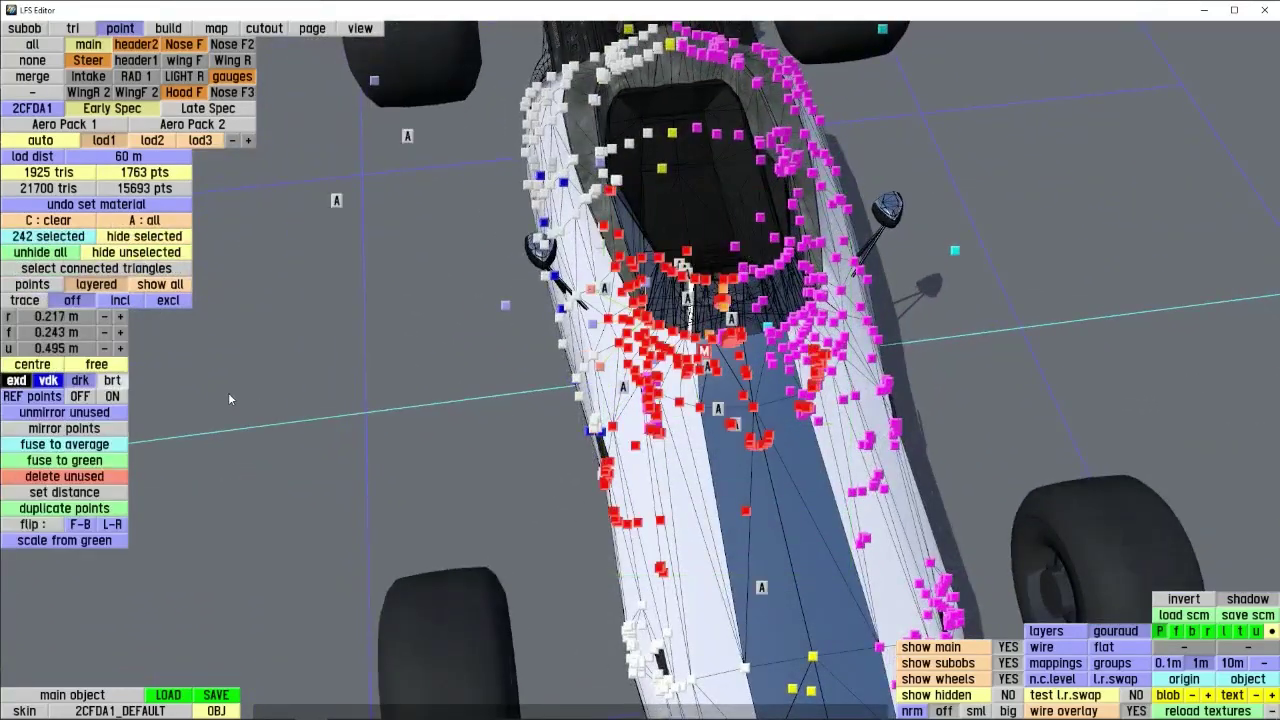
{"action": "left_click", "coordinate": [126, 236]}
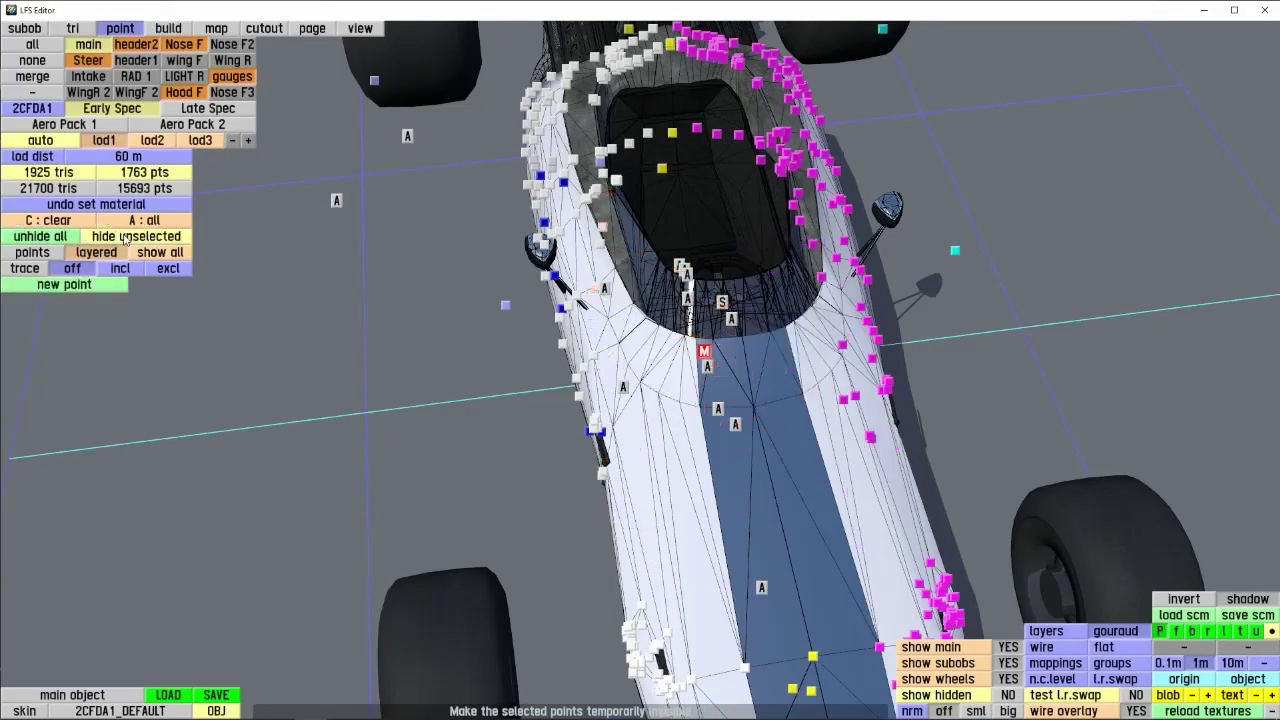
- Examine the body side with the cockpit-front points hidden, and restore all hidden points
{"action": "right_click_drag", "start_coordinate": [655, 343], "coordinate": [400, 430]}
{"action": "scroll", "coordinate": [570, 386], "scroll_direction": "up", "scroll_amount": 3}
{"action": "scroll", "coordinate": [507, 490], "scroll_direction": "up", "scroll_amount": 2}
{"action": "key", "text": "c"}
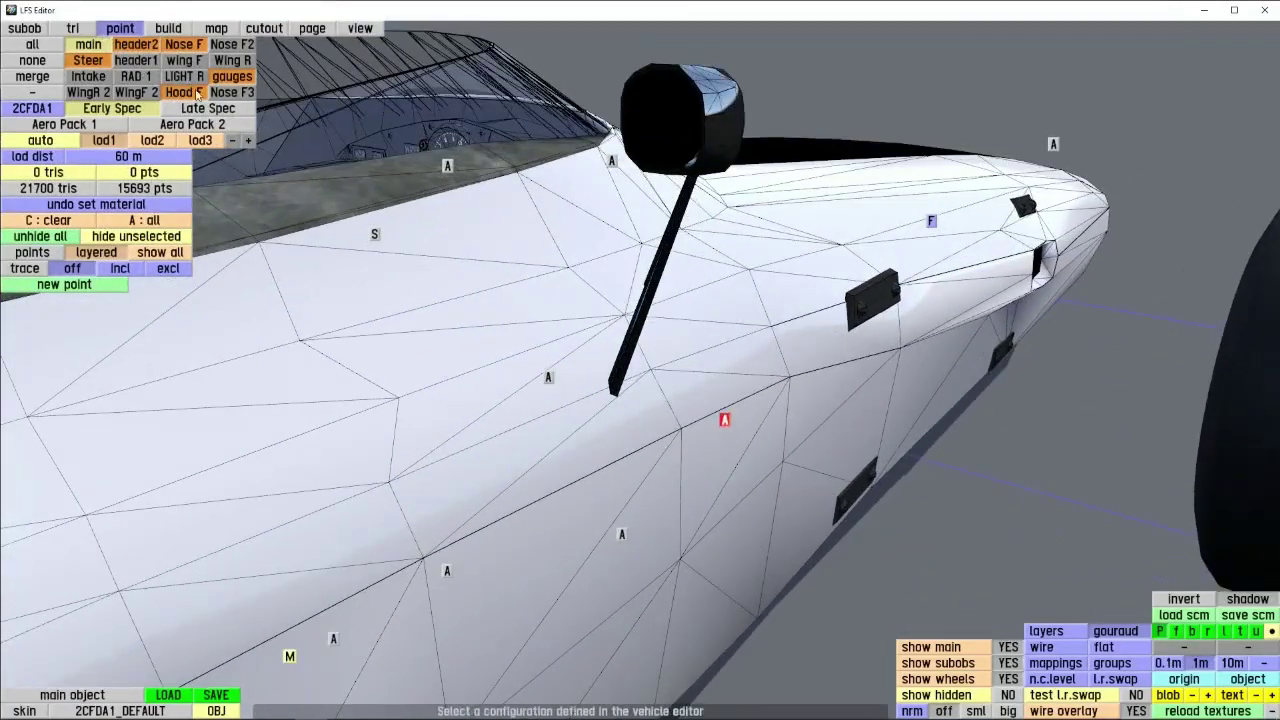
{"action": "right_click_drag", "start_coordinate": [480, 310], "coordinate": [708, 386]}
{"action": "scroll", "coordinate": [708, 386], "scroll_direction": "down", "scroll_amount": 2}
{"action": "left_click", "coordinate": [811, 378]}
{"action": "right_click_drag", "start_coordinate": [811, 378], "coordinate": [480, 250]}
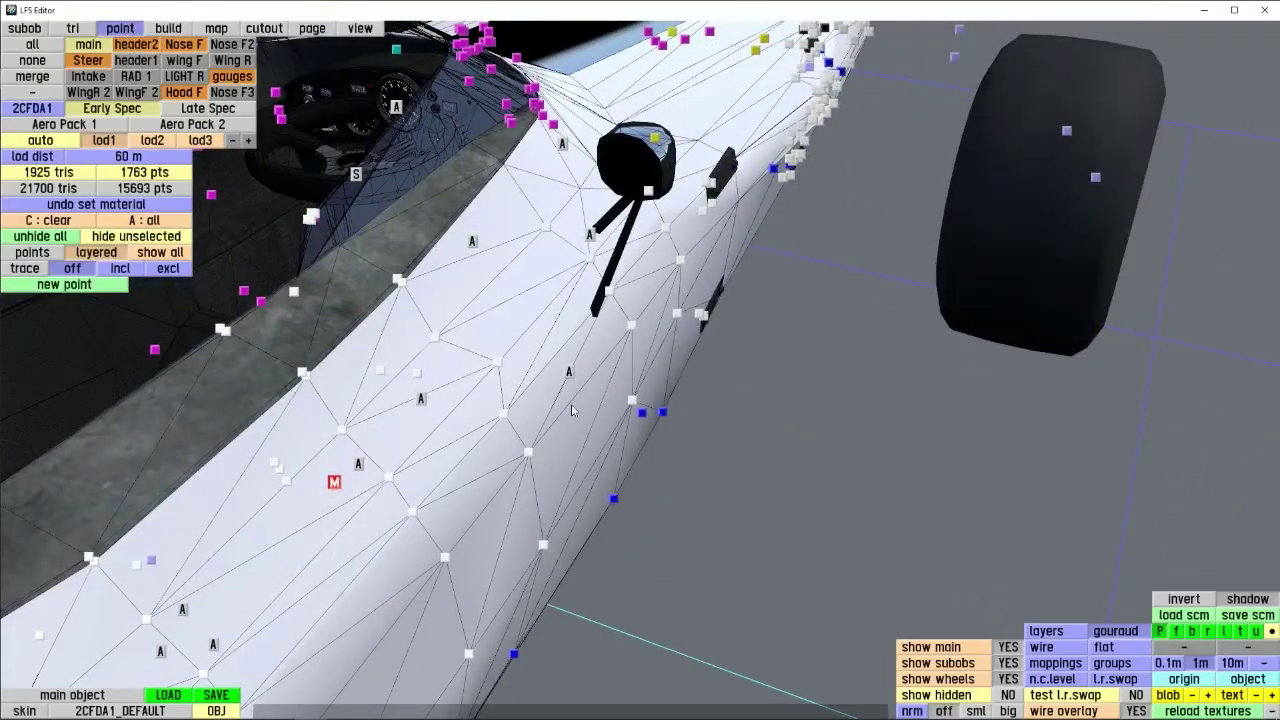
{"action": "right_click_drag", "start_coordinate": [511, 329], "coordinate": [400, 290]}
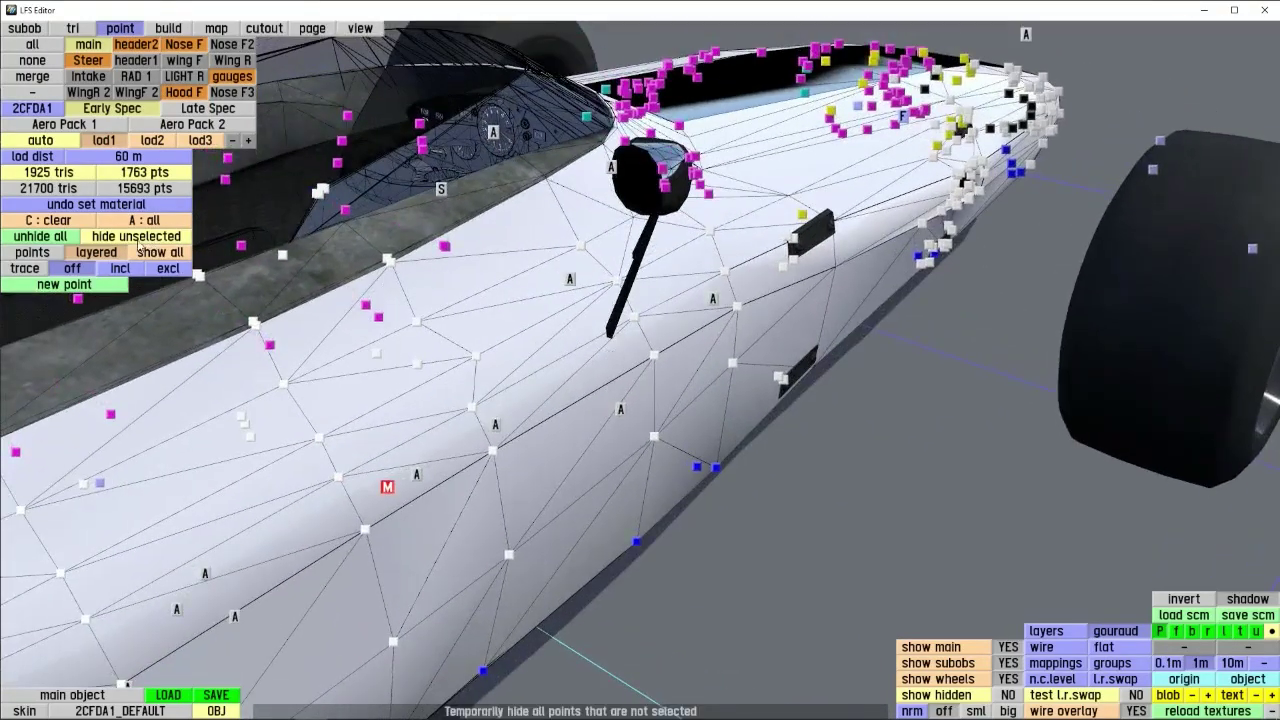
{"action": "left_click", "coordinate": [57, 237]}
{"action": "right_click_drag", "start_coordinate": [57, 237], "coordinate": [160, 246]}
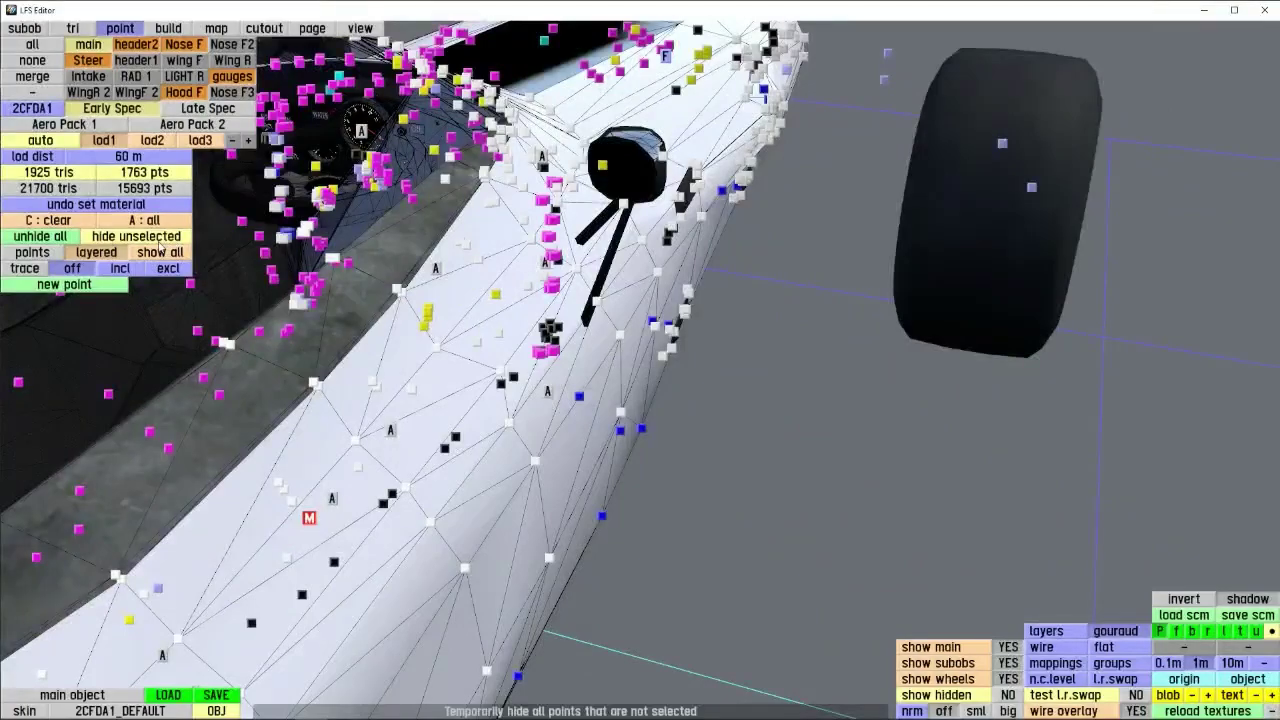
- Select the six points along the lower middle of the body side and hide all unselected points
{"action": "right_click_drag", "start_coordinate": [506, 441], "coordinate": [477, 449]}
{"action": "left_click_drag", "start_coordinate": [787, 566], "coordinate": [782, 562]}
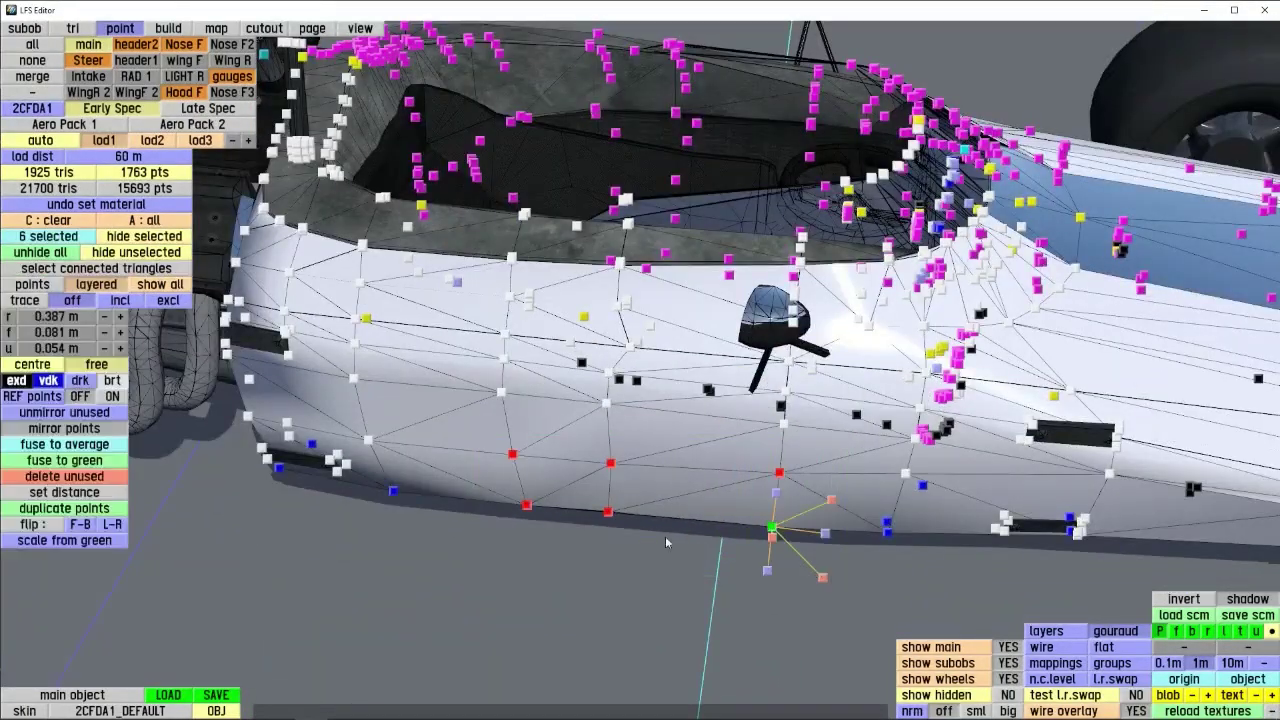
{"action": "left_click", "coordinate": [167, 256]}
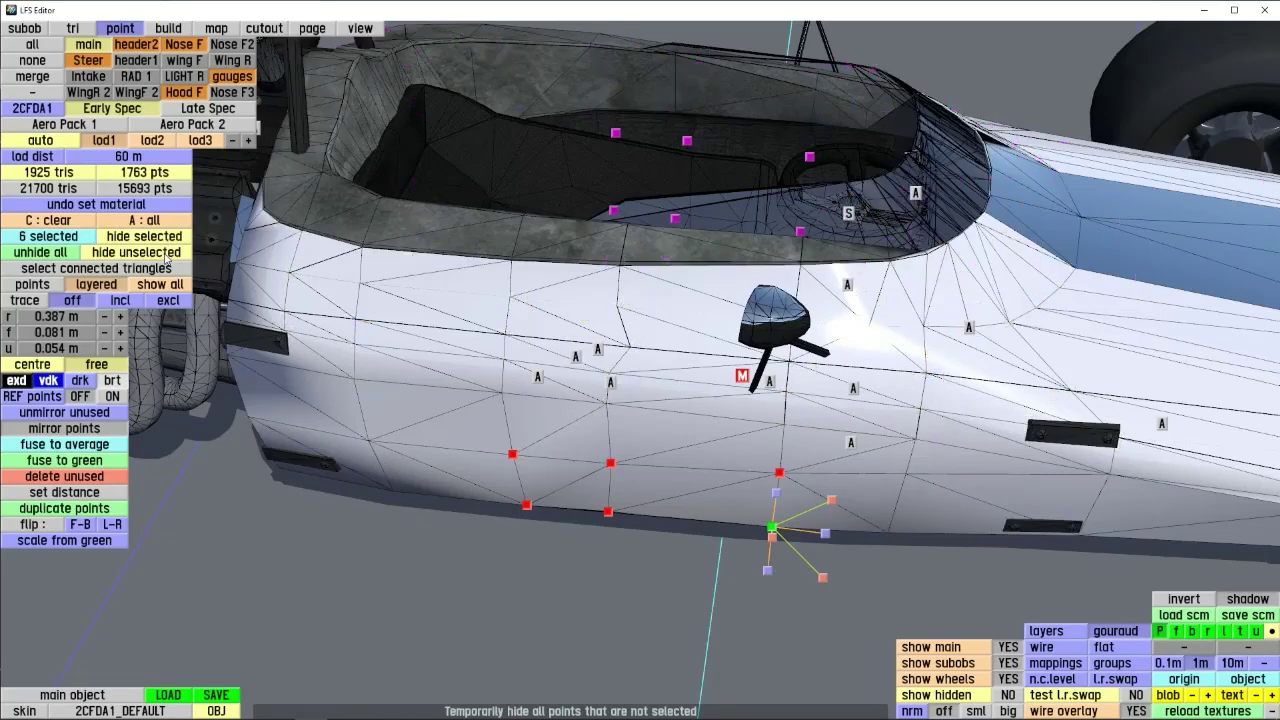
- Move the isolated lower body-side point to about -0.164 m on the f axis, and clear the selection
{"action": "left_click", "coordinate": [769, 381]}
{"action": "right_click_drag", "start_coordinate": [769, 381], "coordinate": [489, 379]}
{"action": "scroll", "coordinate": [691, 517], "scroll_direction": "up", "scroll_amount": 3}
{"action": "scroll", "coordinate": [691, 517], "scroll_direction": "down", "scroll_amount": 3}
{"action": "scroll", "coordinate": [489, 379], "scroll_direction": "up", "scroll_amount": 5}
{"action": "left_click", "coordinate": [531, 307]}
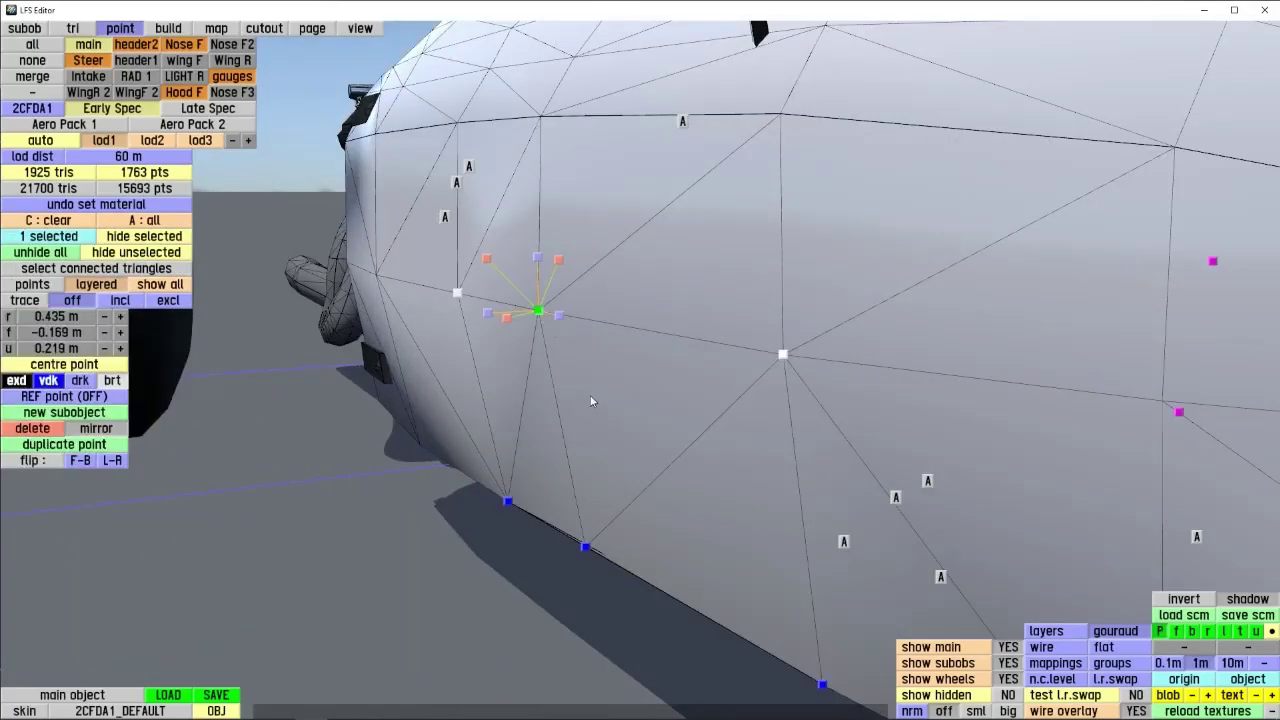
{"action": "right_click_drag", "start_coordinate": [531, 307], "coordinate": [487, 313]}
{"action": "left_click_drag", "start_coordinate": [556, 327], "coordinate": [563, 332]}
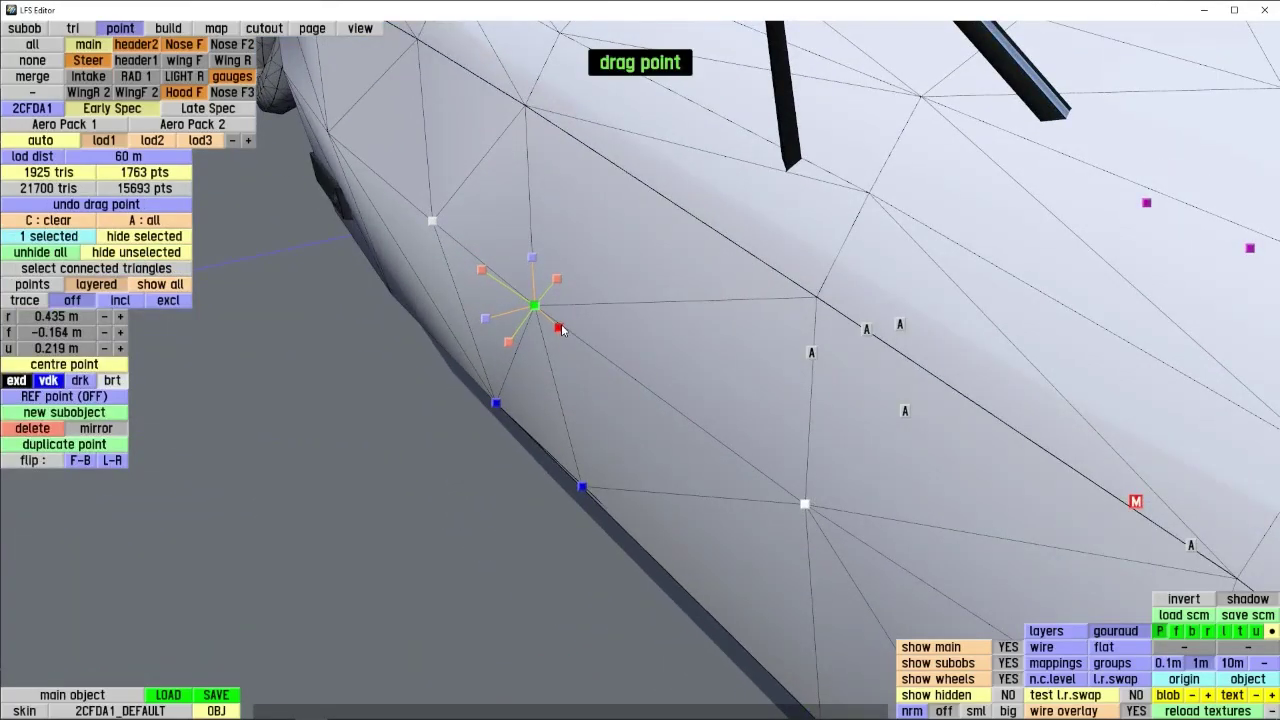
{"action": "key", "text": "c"}
- Restore all hidden points on the car body
{"action": "scroll", "coordinate": [562, 330], "scroll_direction": "down", "scroll_amount": 6}
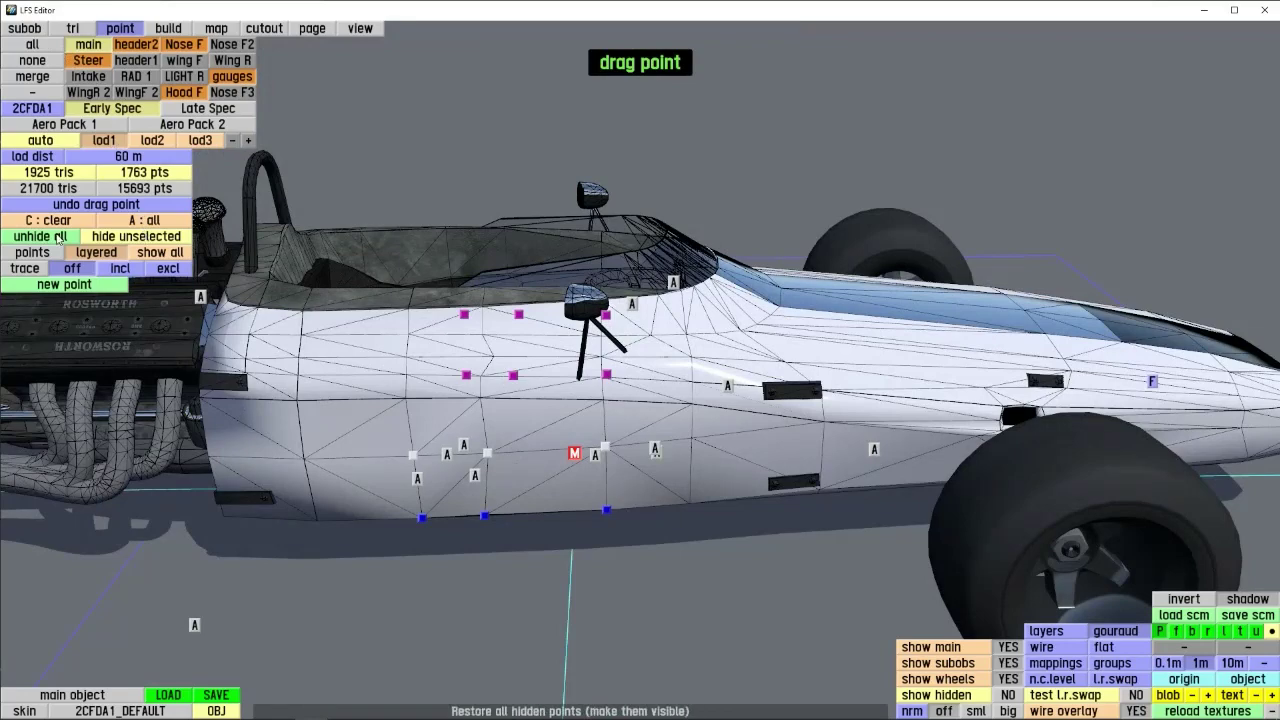
{"action": "left_click", "coordinate": [60, 236]}
{"action": "right_click_drag", "start_coordinate": [400, 480], "coordinate": [318, 432]}
{"action": "scroll", "coordinate": [472, 505], "scroll_direction": "up", "scroll_amount": 2}
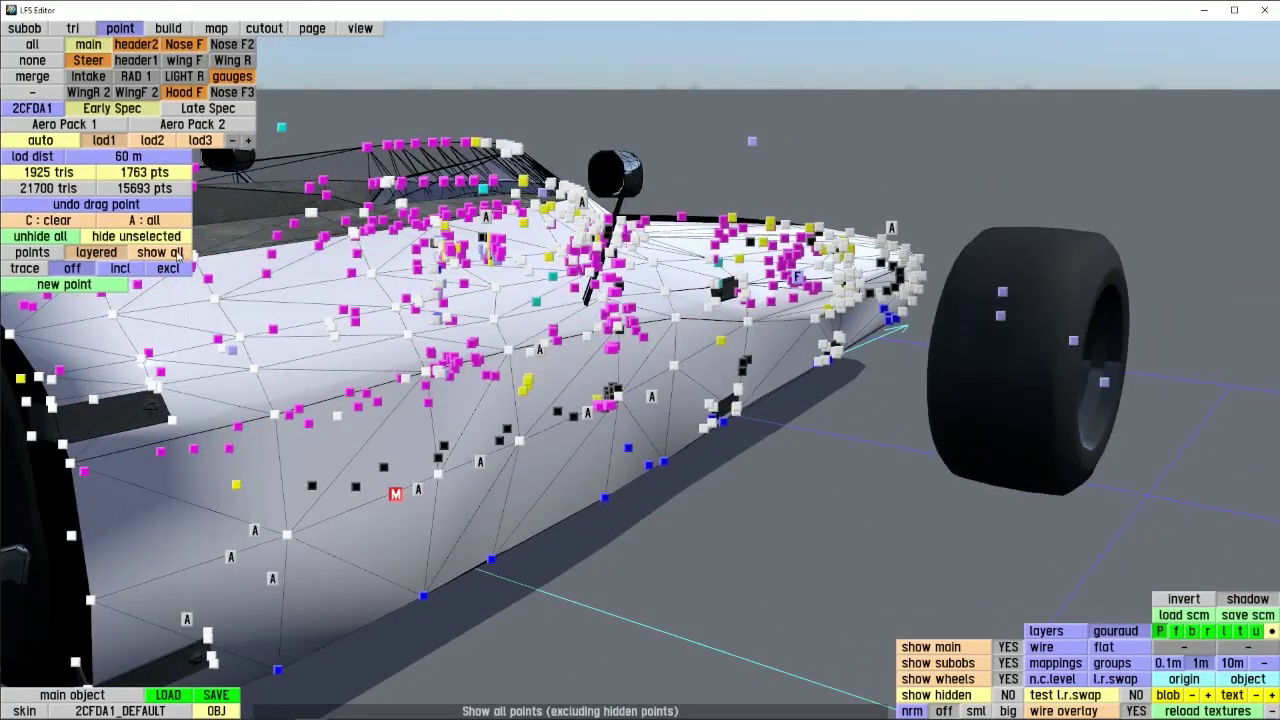
- Set the point display to show all points instead of only those in the selected layers
{"action": "right_click_drag", "start_coordinate": [540, 462], "coordinate": [790, 468]}
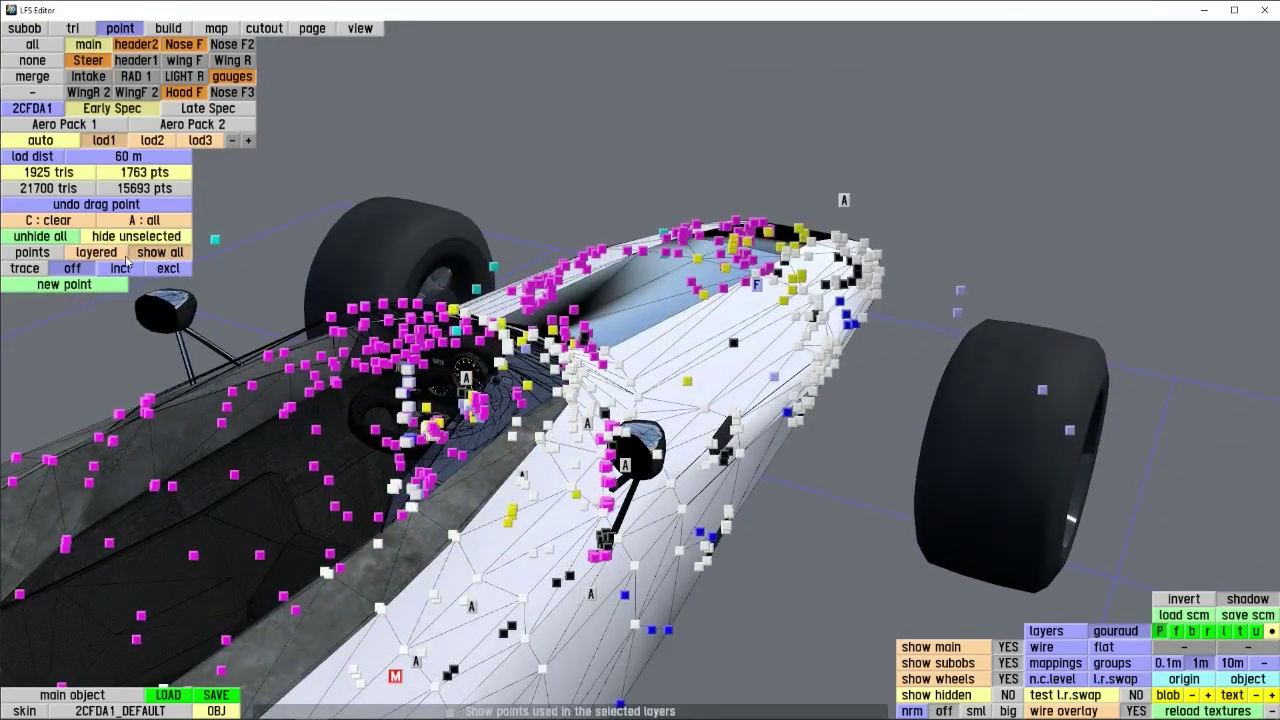
{"action": "right_click_drag", "start_coordinate": [480, 400], "coordinate": [668, 576]}
{"action": "scroll", "coordinate": [589, 487], "scroll_direction": "up", "scroll_amount": 3}
{"action": "right_click_drag", "start_coordinate": [562, 488], "coordinate": [395, 336]}
{"action": "left_click", "coordinate": [166, 254]}
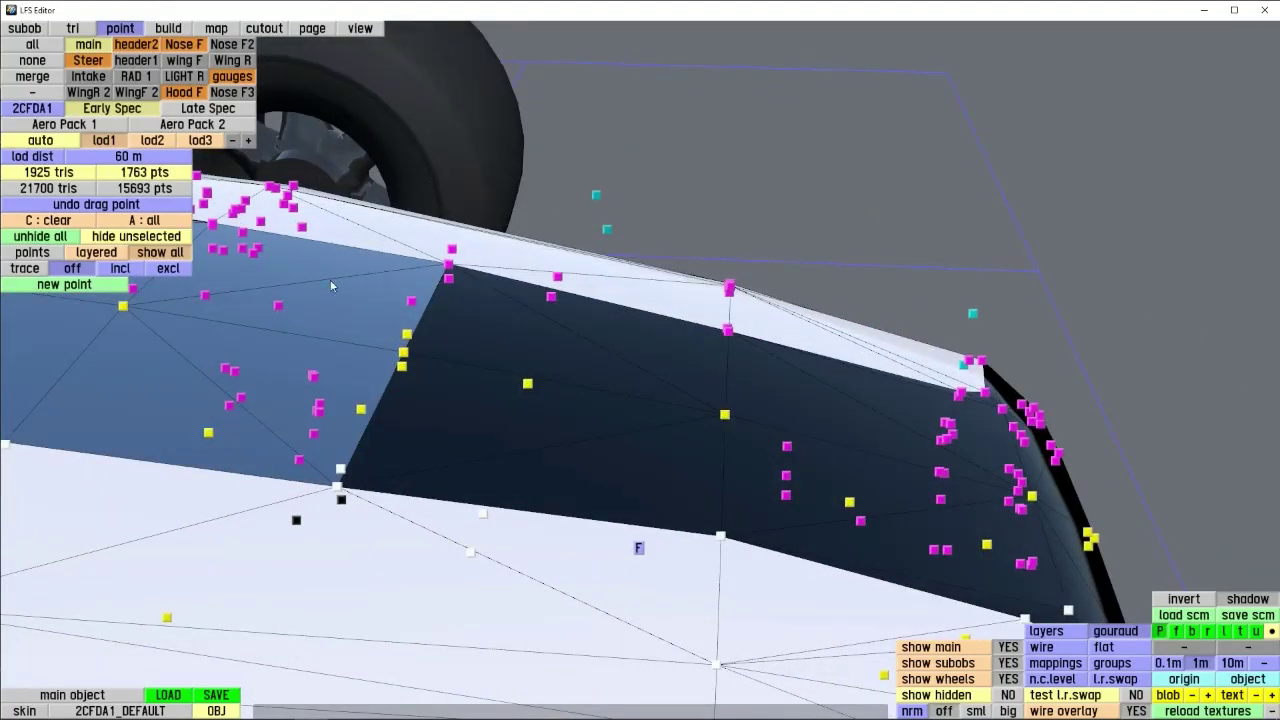
- Examine the complete set of points along the nose and hood from several angles
{"action": "right_click_drag", "start_coordinate": [332, 287], "coordinate": [423, 392]}
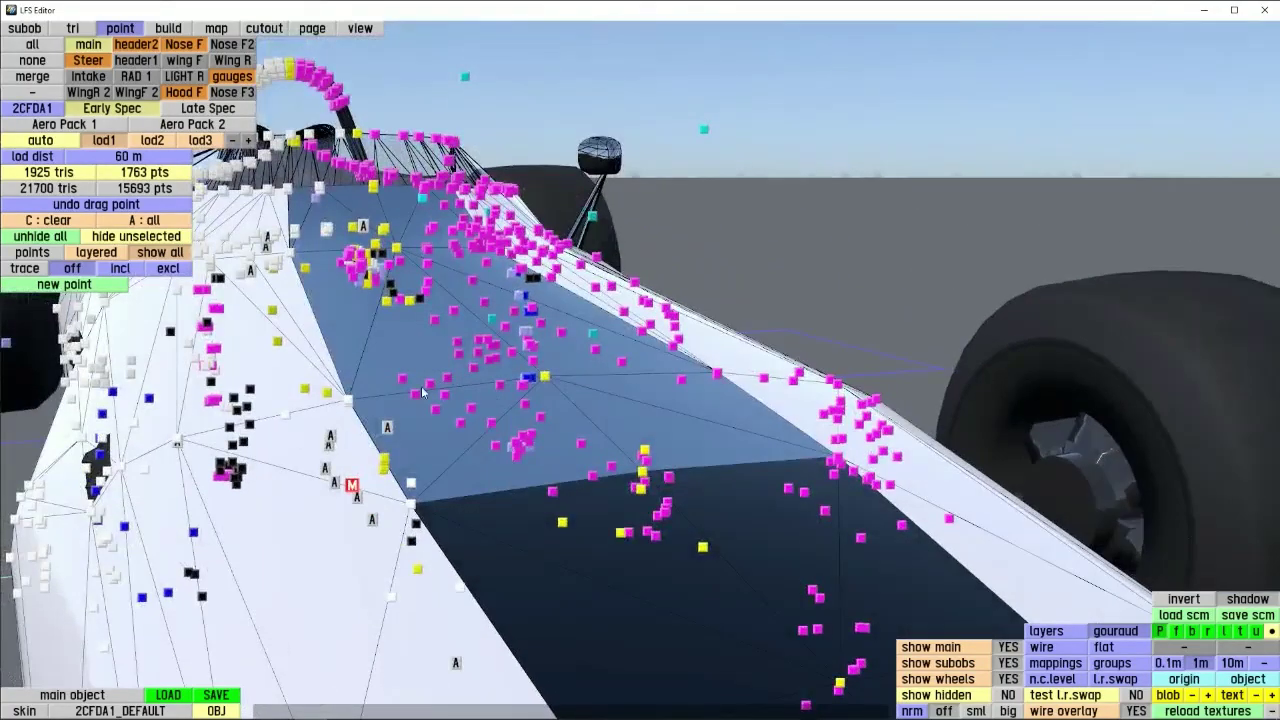
{"action": "right_click_drag", "start_coordinate": [530, 547], "coordinate": [519, 352]}
{"action": "right_click_drag", "start_coordinate": [442, 440], "coordinate": [472, 416]}
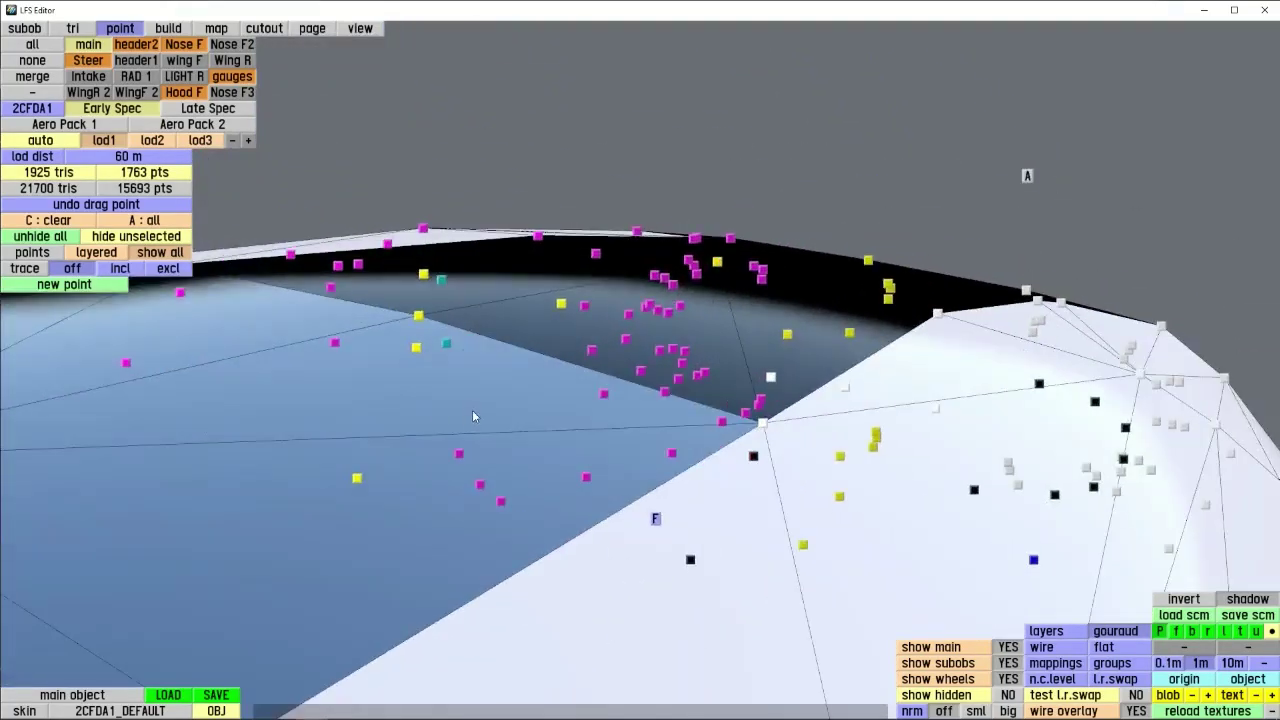
{"action": "right_click_drag", "start_coordinate": [481, 361], "coordinate": [300, 300]}
{"action": "left_click", "coordinate": [174, 255]}
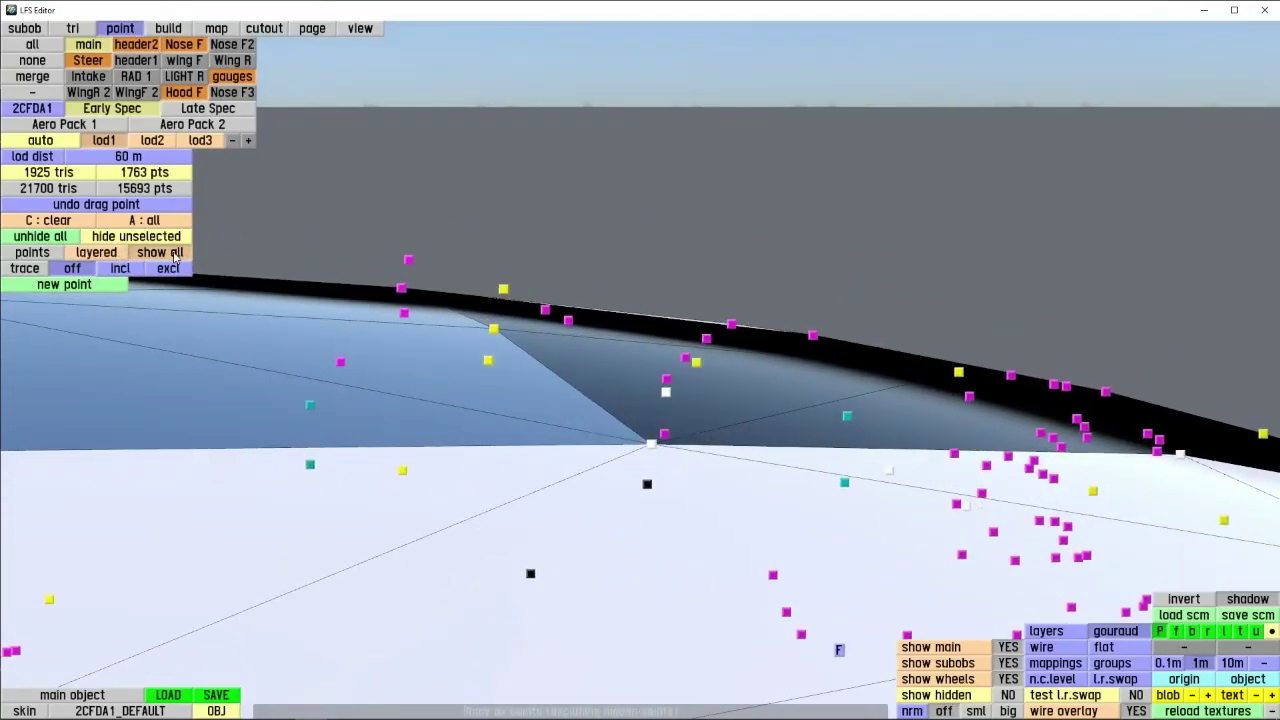
{"action": "right_click_drag", "start_coordinate": [537, 402], "coordinate": [560, 170]}
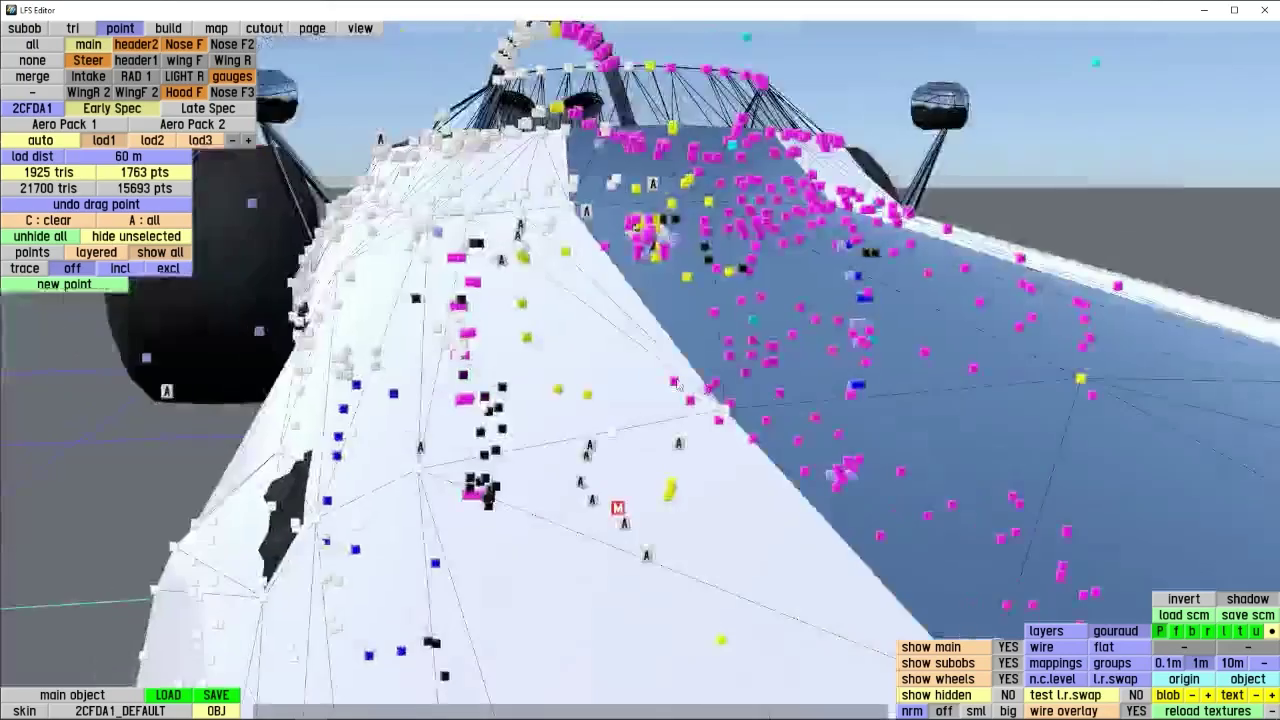
{"action": "right_click_drag", "start_coordinate": [677, 385], "coordinate": [580, 356]}
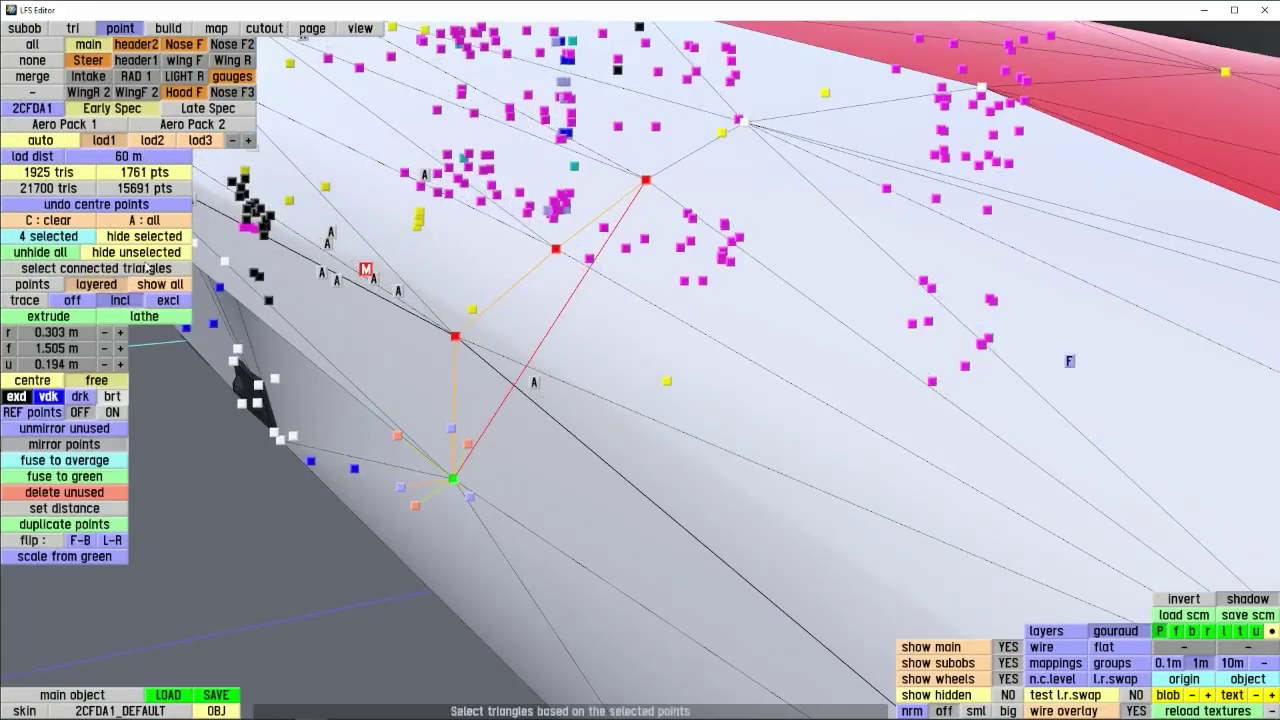
- Turn tracing off for the four selected points on the nose side and inspect them
{"action": "left_click", "coordinate": [89, 301]}
{"action": "right_click_drag", "start_coordinate": [566, 364], "coordinate": [586, 408]}
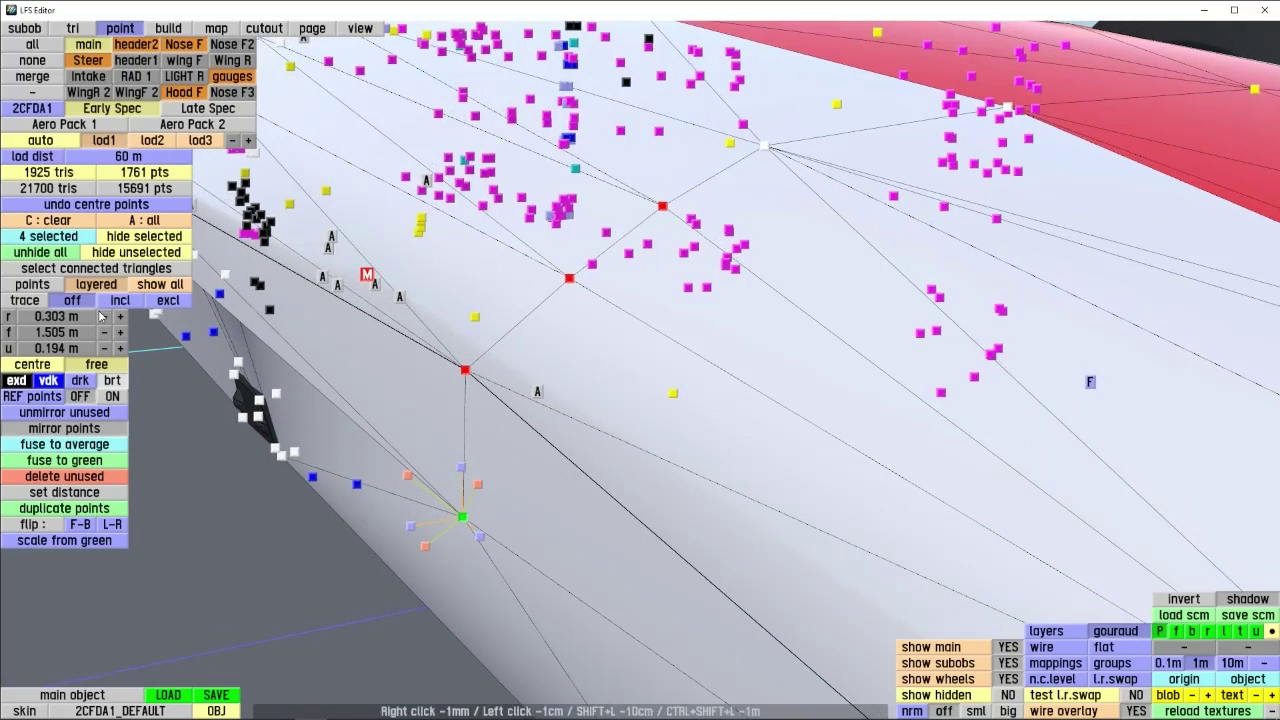
{"action": "right_click_drag", "start_coordinate": [530, 428], "coordinate": [615, 293]}
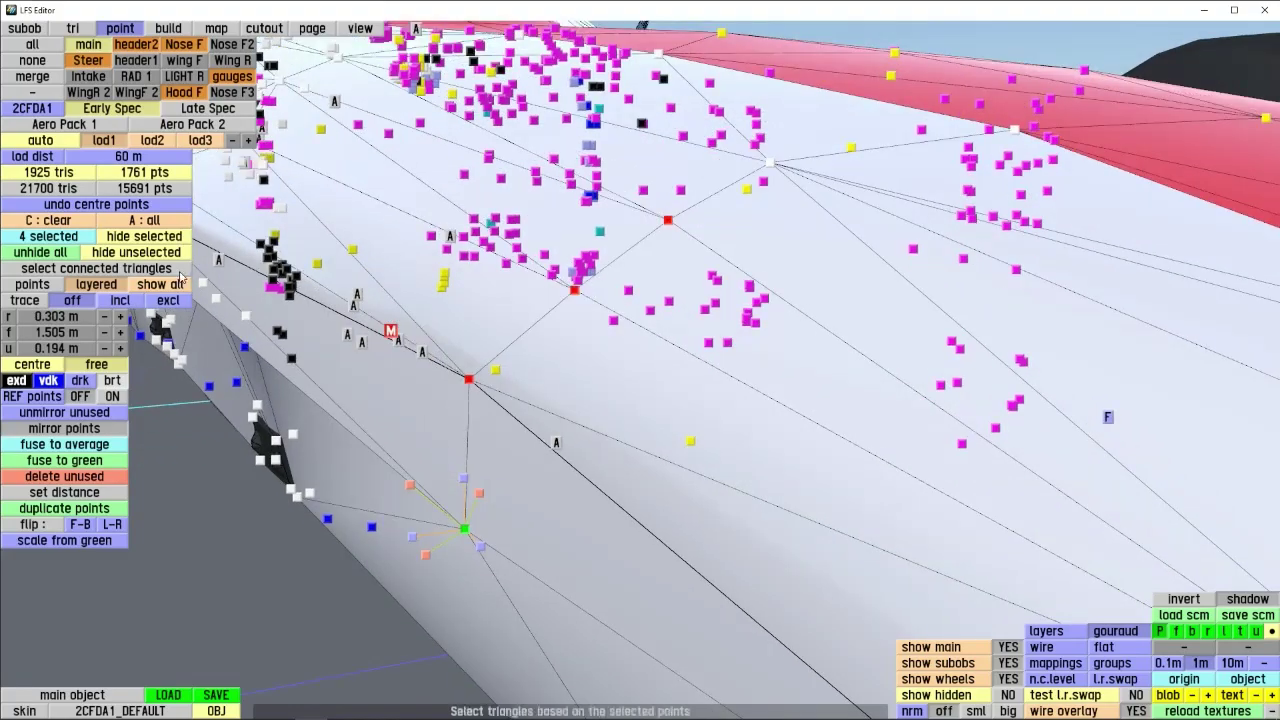
- Set tracing to inclusive for the four selected points on the nose side and inspect the traced outline
{"action": "left_click", "coordinate": [100, 305]}
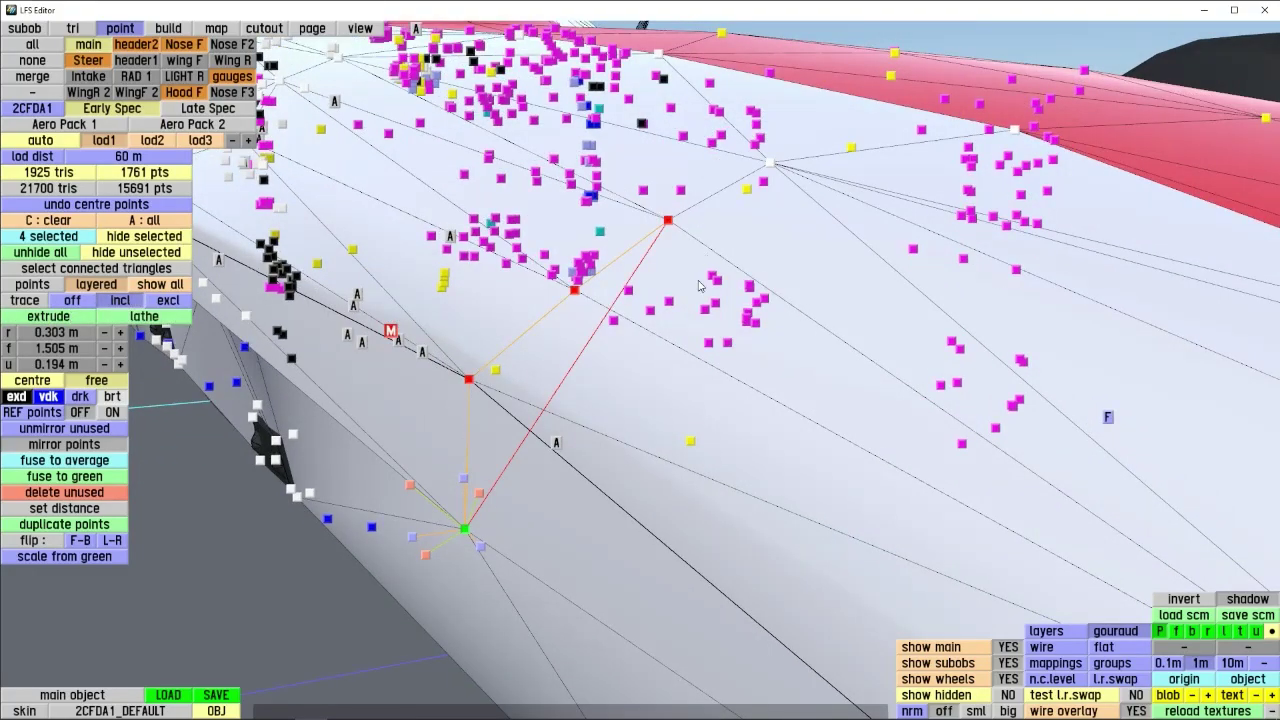
{"action": "right_click_drag", "start_coordinate": [700, 286], "coordinate": [410, 291]}
{"action": "right_click_drag", "start_coordinate": [663, 360], "coordinate": [594, 421]}
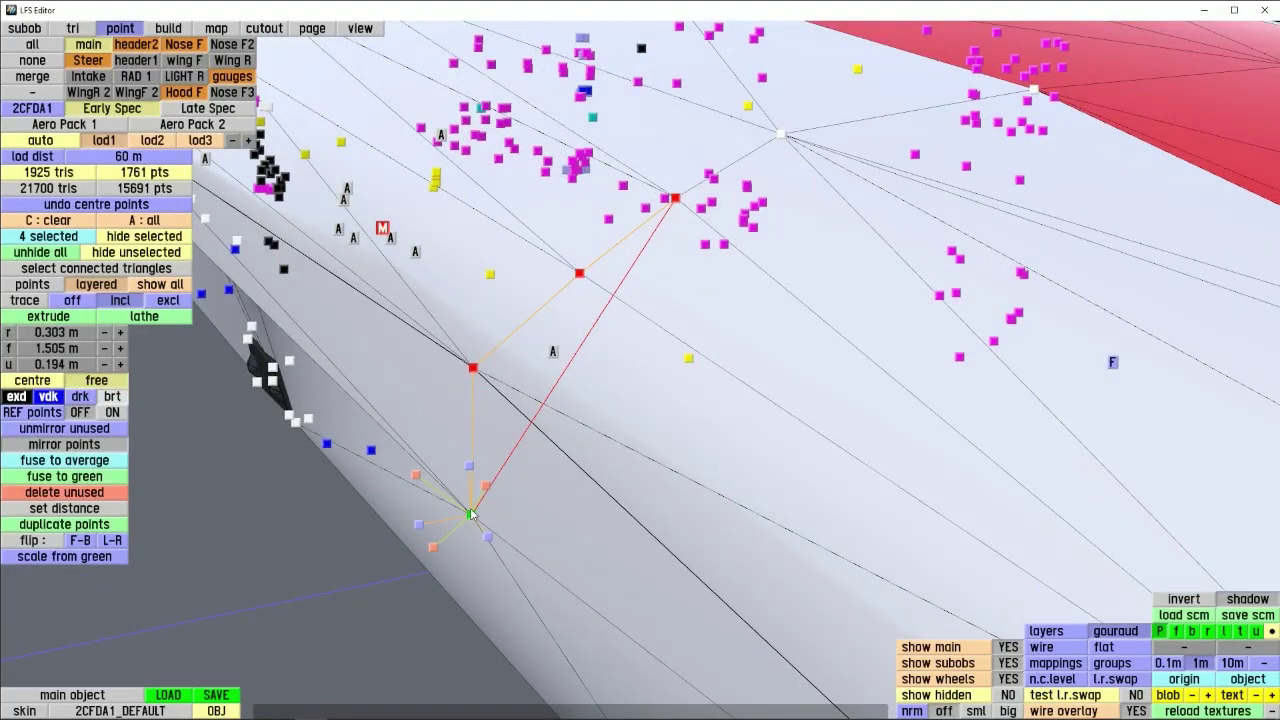
{"action": "right_click_drag", "start_coordinate": [471, 514], "coordinate": [249, 411]}
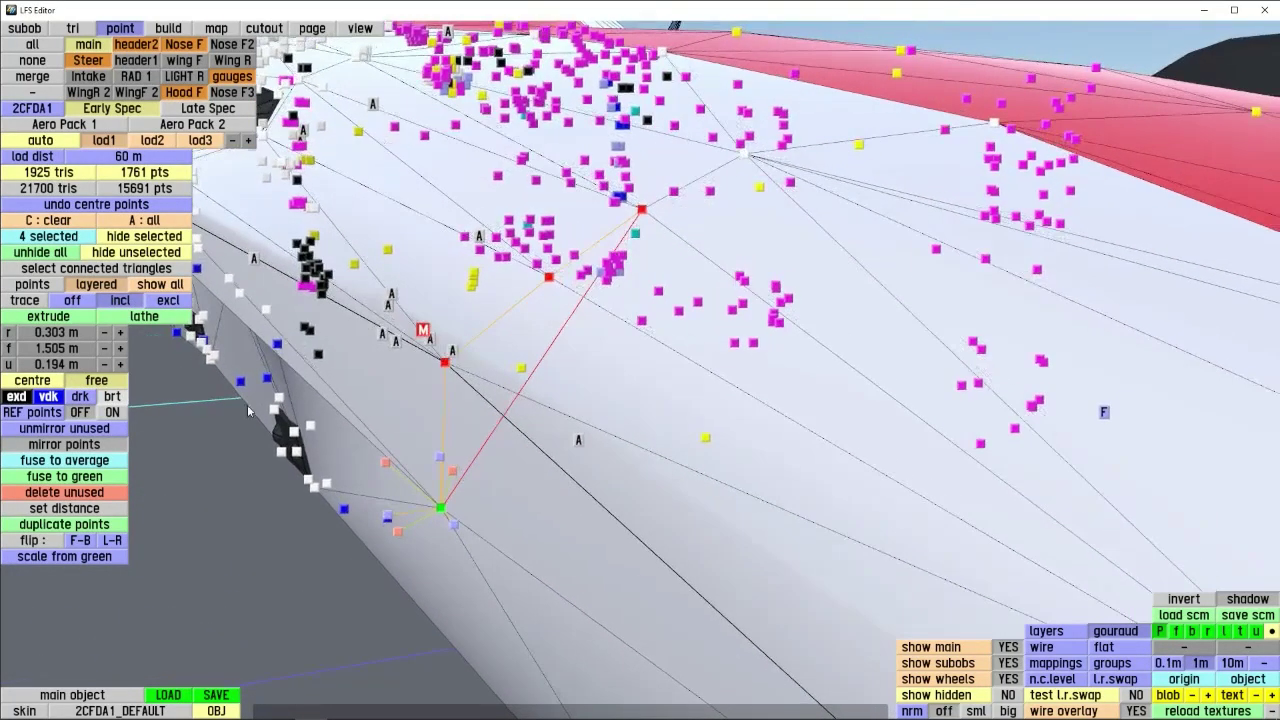
- Set tracing to exclusive for the selected nose points and compare the traced line
{"action": "left_click", "coordinate": [177, 301]}
{"action": "right_click_drag", "start_coordinate": [533, 400], "coordinate": [418, 452]}
{"action": "mouse_move", "coordinate": [500, 494]}
{"action": "right_mouse_down"}
{"action": "mouse_move", "coordinate": [311, 411]}
{"action": "mouse_move", "coordinate": [420, 400]}
{"action": "mouse_move", "coordinate": [508, 466]}
{"action": "mouse_move", "coordinate": [478, 502]}
{"action": "right_mouse_up"}
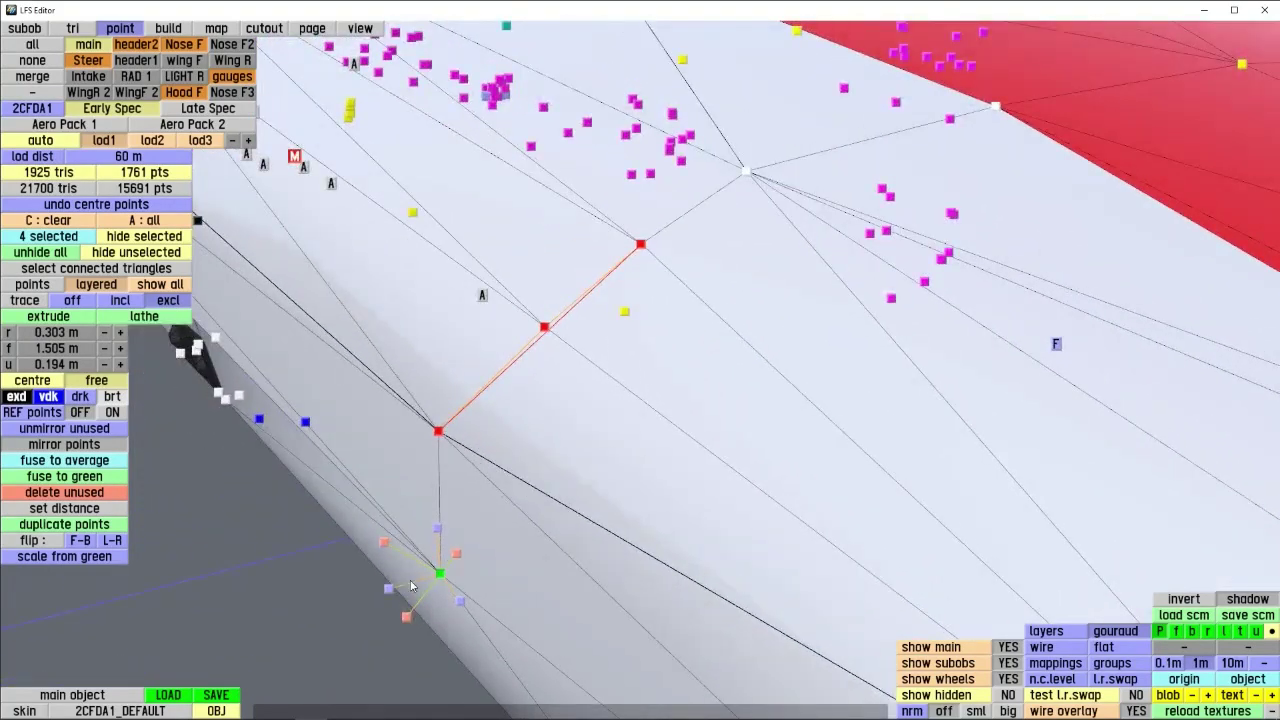
- Return tracing of the four nose points to inclusive and inspect the outline from another angle
{"action": "left_click", "coordinate": [127, 301]}
{"action": "mouse_move", "coordinate": [440, 457]}
{"action": "right_mouse_down"}
{"action": "mouse_move", "coordinate": [486, 500]}
{"action": "mouse_move", "coordinate": [396, 345]}
{"action": "right_mouse_up"}
{"action": "right_click_drag", "start_coordinate": [406, 397], "coordinate": [196, 306]}
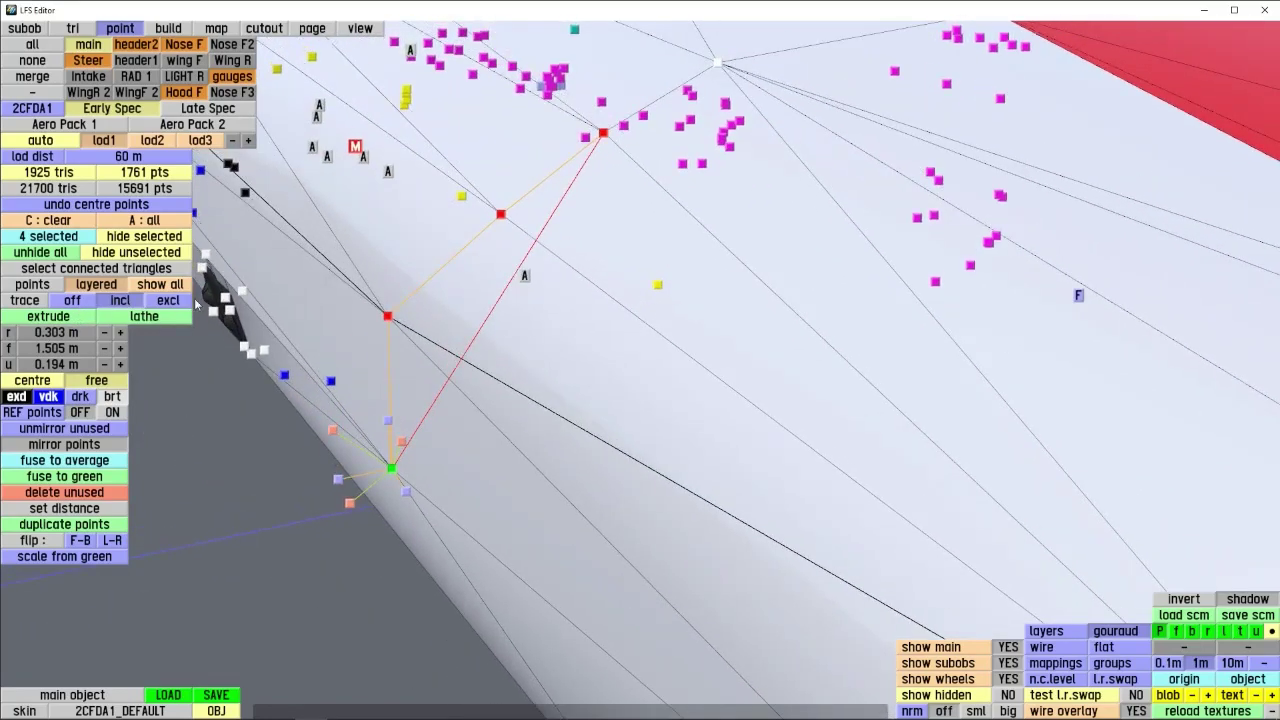
{"action": "mouse_move", "coordinate": [555, 409]}
{"action": "right_mouse_down"}
{"action": "mouse_move", "coordinate": [397, 423]}
{"action": "mouse_move", "coordinate": [230, 360]}
{"action": "right_mouse_up"}
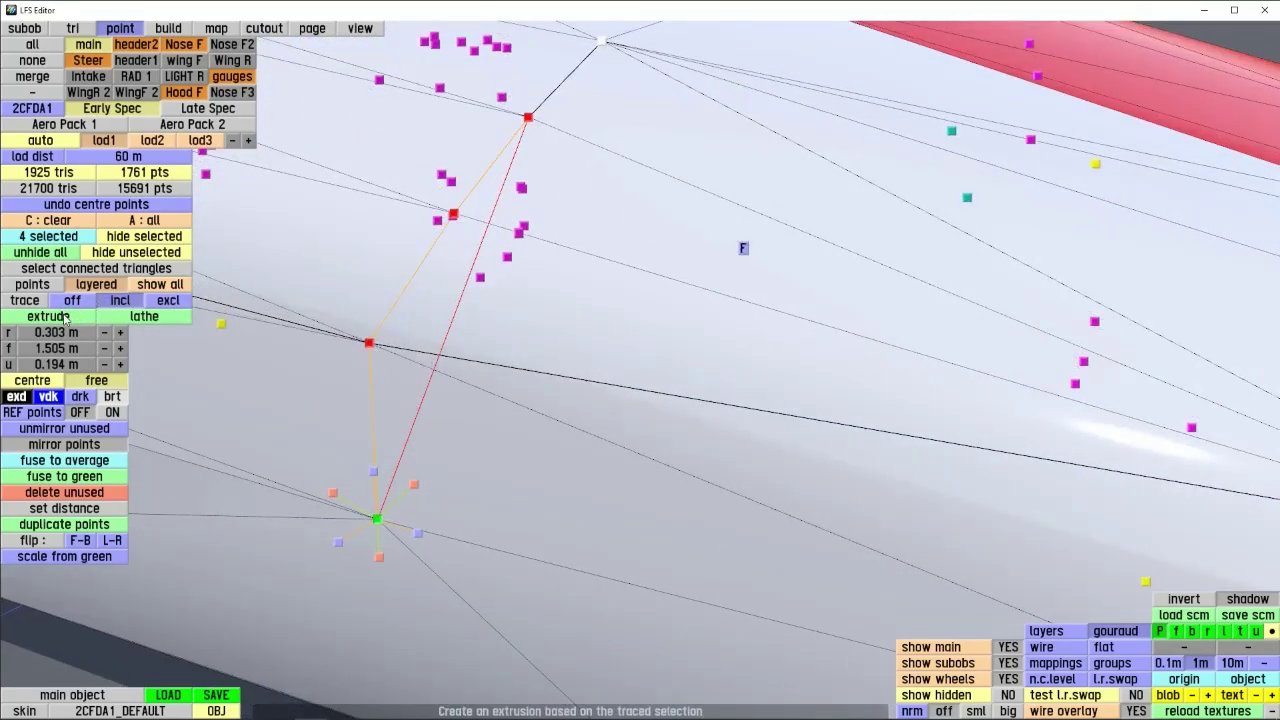
- Extrude the inclusive trace as orange + red / outside and move the selected points forward to f 1.580 m
{"action": "left_click", "coordinate": [66, 318]}
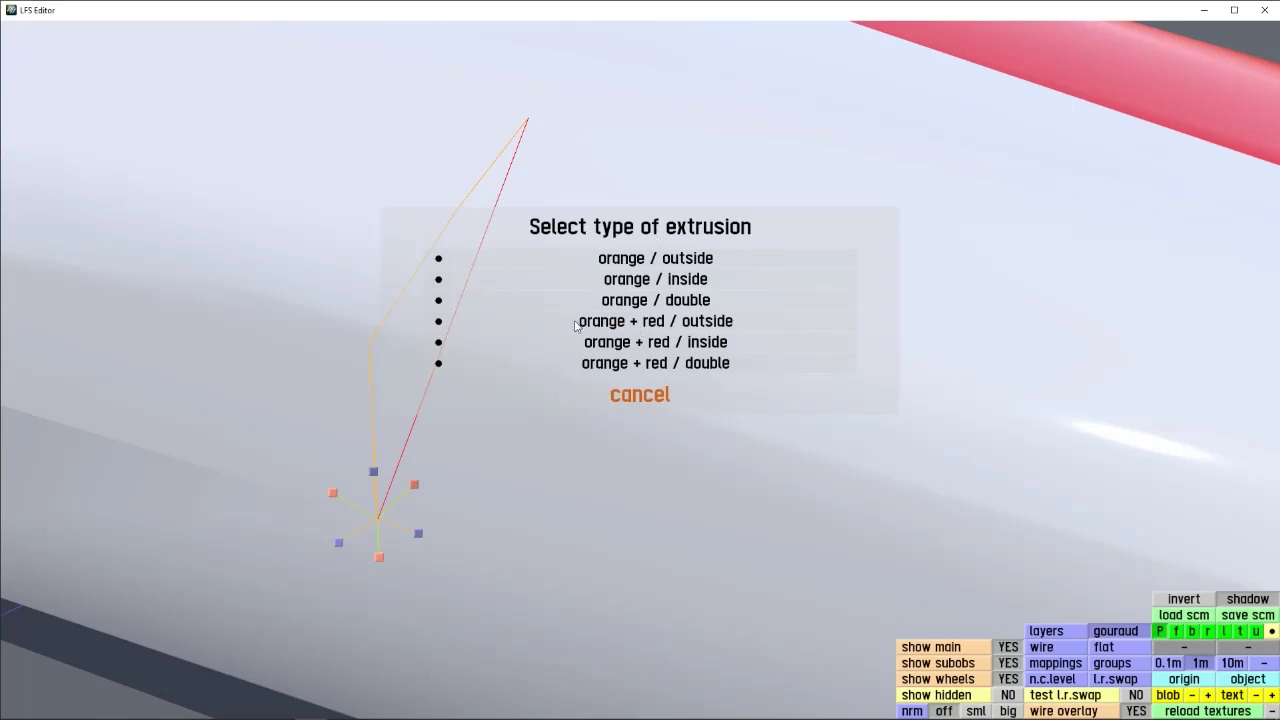
{"action": "left_click", "coordinate": [655, 323]}
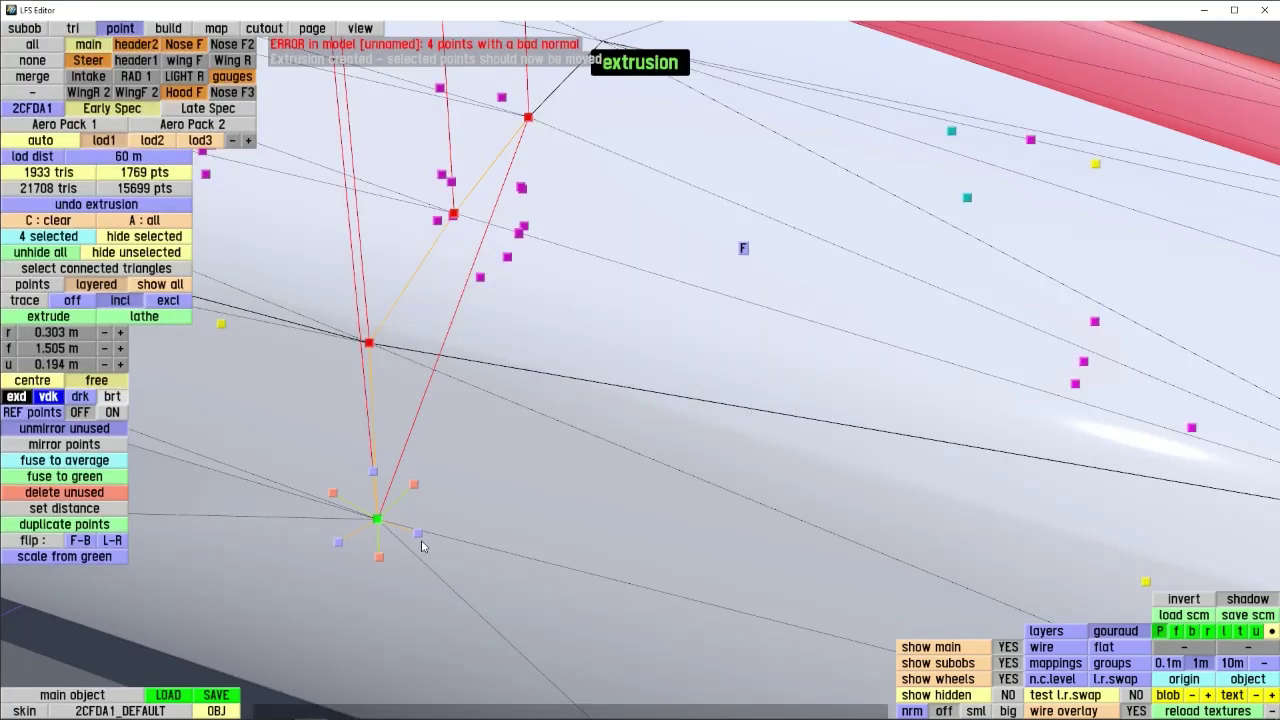
{"action": "left_click_drag", "start_coordinate": [421, 545], "coordinate": [587, 470]}
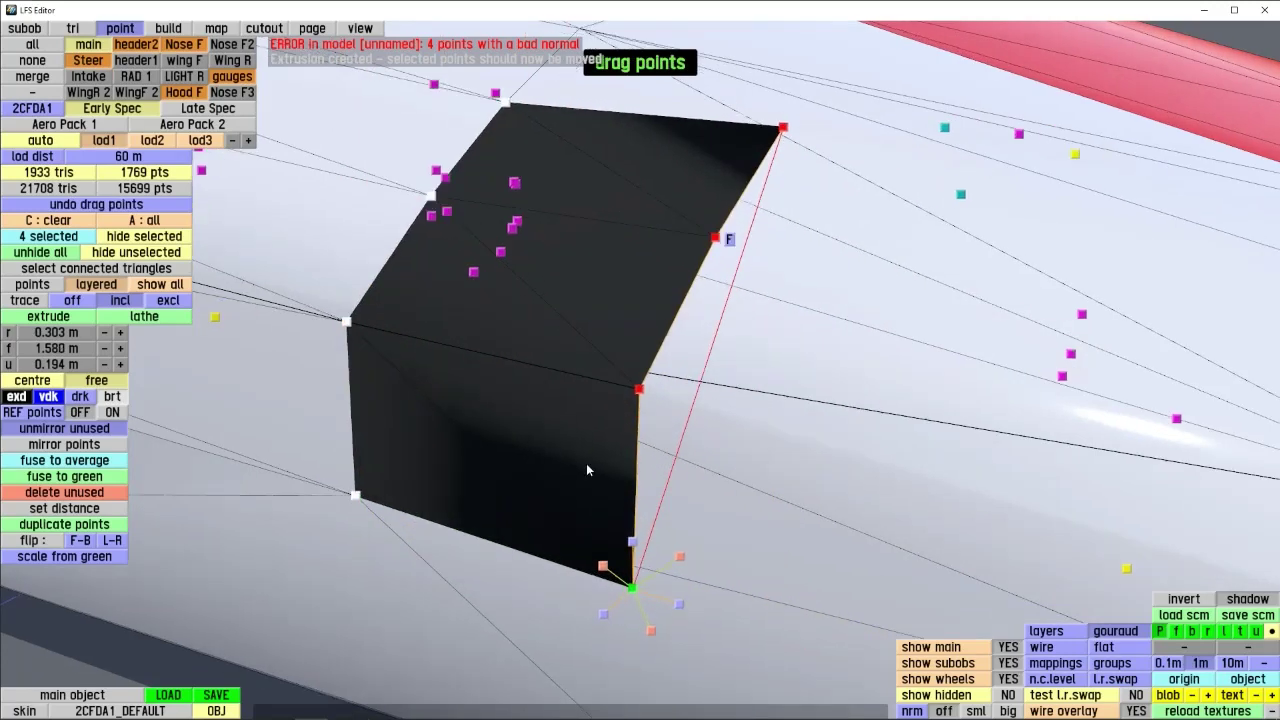
{"action": "scroll", "coordinate": [587, 470], "scroll_direction": "down", "scroll_amount": 5}
{"action": "left_click_drag", "start_coordinate": [505, 465], "coordinate": [335, 414]}
- Undo the point move and the extrusion on the nose side
{"action": "key", "text": "ctrl+z"}
{"action": "key", "text": "ctrl+z"}
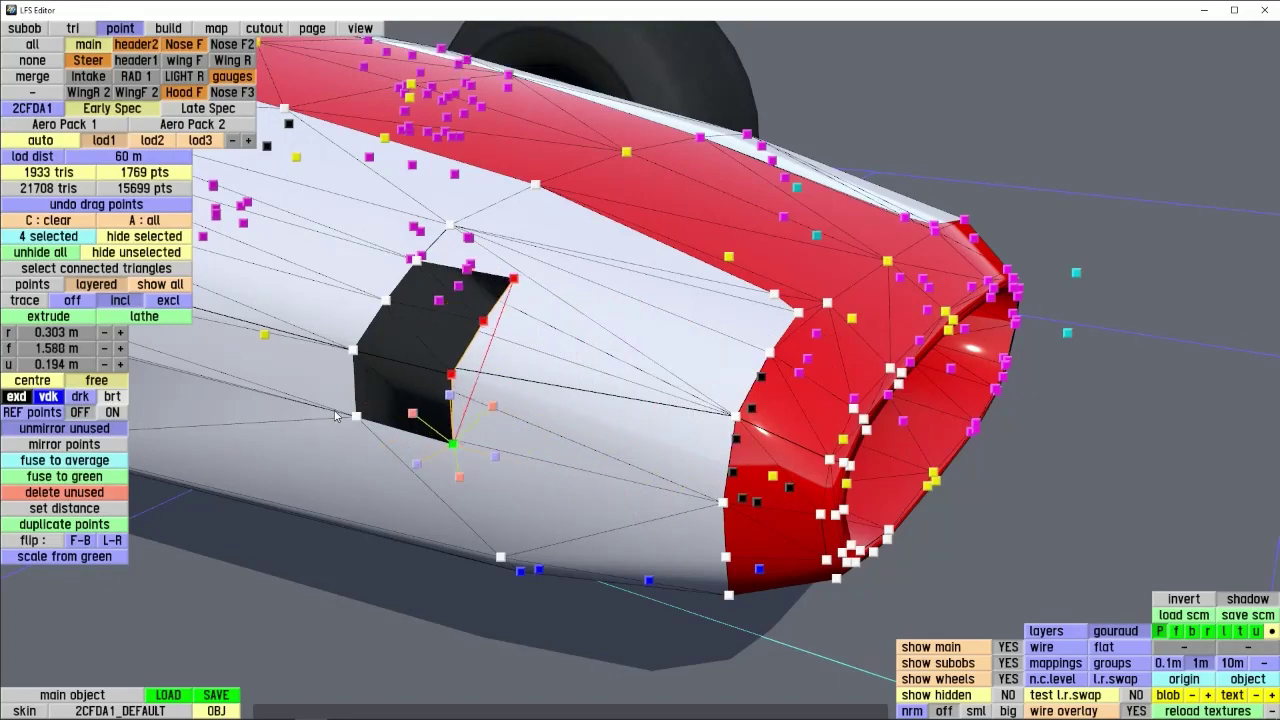
{"action": "scroll", "coordinate": [351, 373], "scroll_direction": "up", "scroll_amount": 4}
{"action": "scroll", "coordinate": [352, 377], "scroll_direction": "up", "scroll_amount": 3}
{"action": "key", "text": "ctrl+z"}
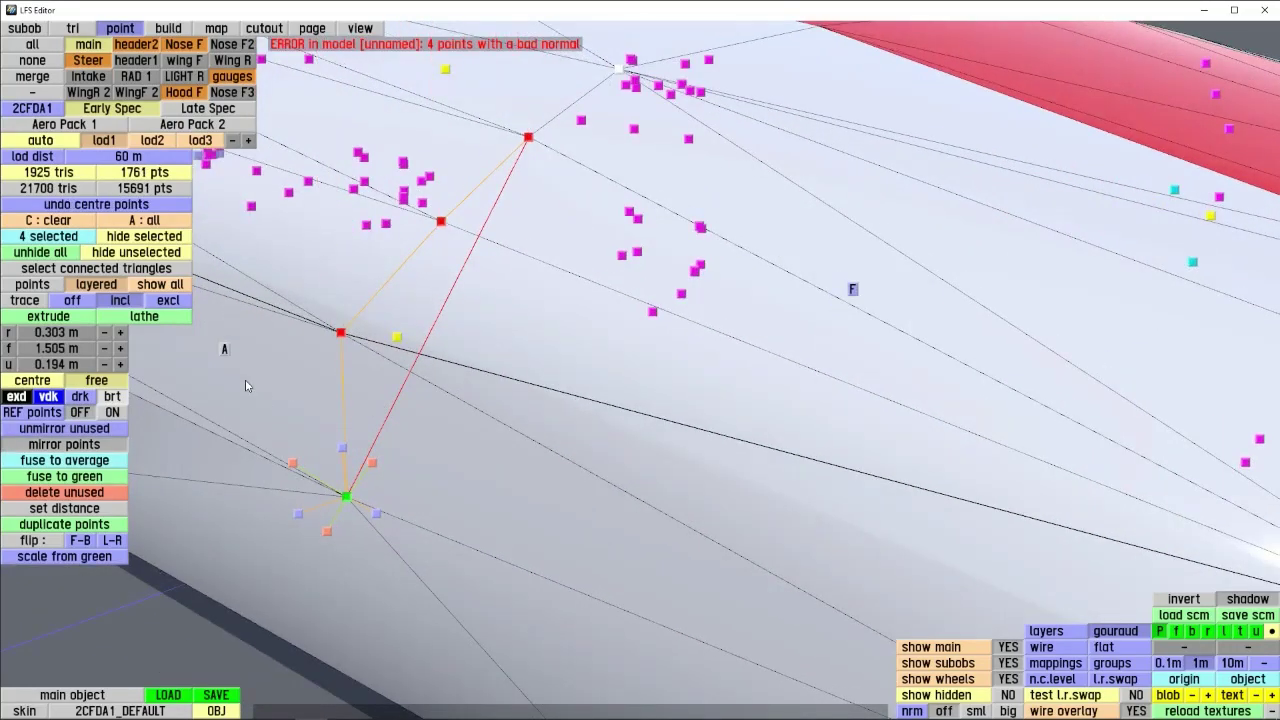
- Set tracing to exclusive and extrude the nose points as orange + red / outside
{"action": "left_click", "coordinate": [171, 306]}
{"action": "right_click_drag", "start_coordinate": [352, 380], "coordinate": [408, 362]}
{"action": "right_click_drag", "start_coordinate": [509, 506], "coordinate": [455, 490]}
{"action": "left_click", "coordinate": [84, 317]}
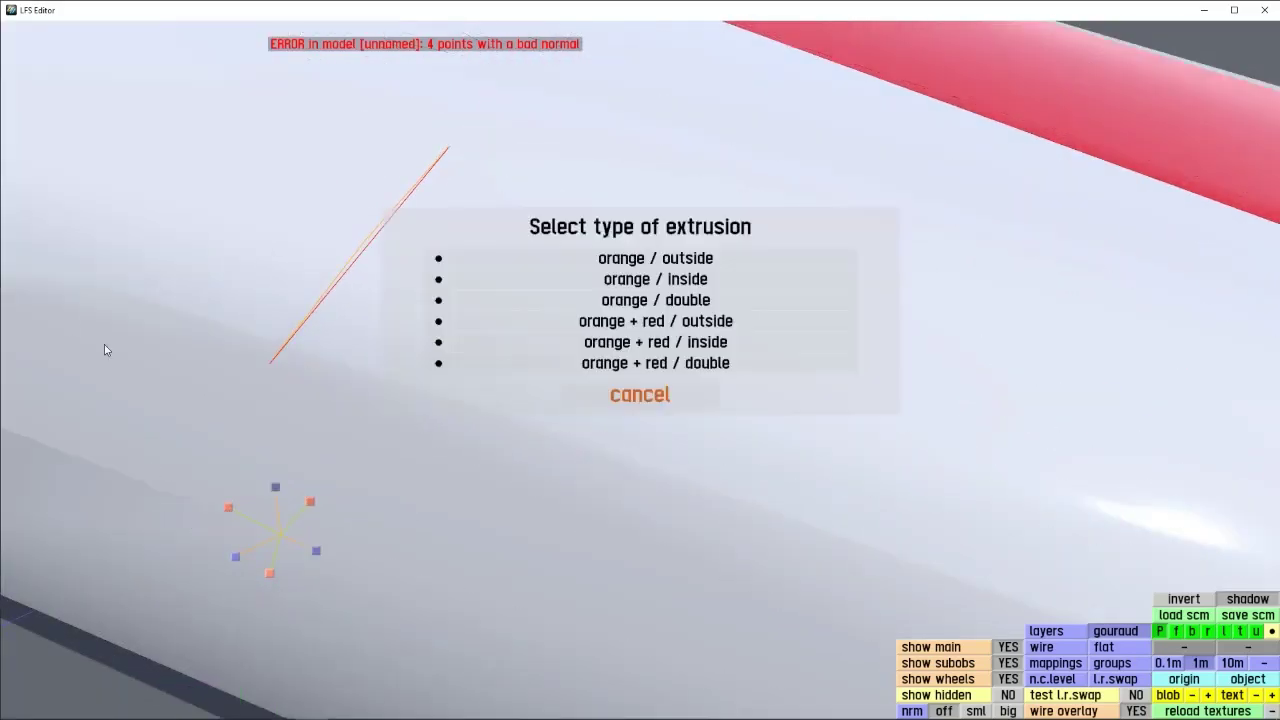
{"action": "left_click", "coordinate": [690, 322]}
{"action": "left_click", "coordinate": [766, 403]}
- Move the extruded points forward along the nose to about f 1.666 m
{"action": "right_click_drag", "start_coordinate": [737, 411], "coordinate": [385, 420]}
{"action": "scroll", "coordinate": [385, 440], "scroll_direction": "down", "scroll_amount": 3}
{"action": "left_click_drag", "start_coordinate": [385, 498], "coordinate": [805, 545]}
{"action": "right_click_drag", "start_coordinate": [645, 493], "coordinate": [450, 500]}
{"action": "scroll", "coordinate": [654, 509], "scroll_direction": "up", "scroll_amount": 4}
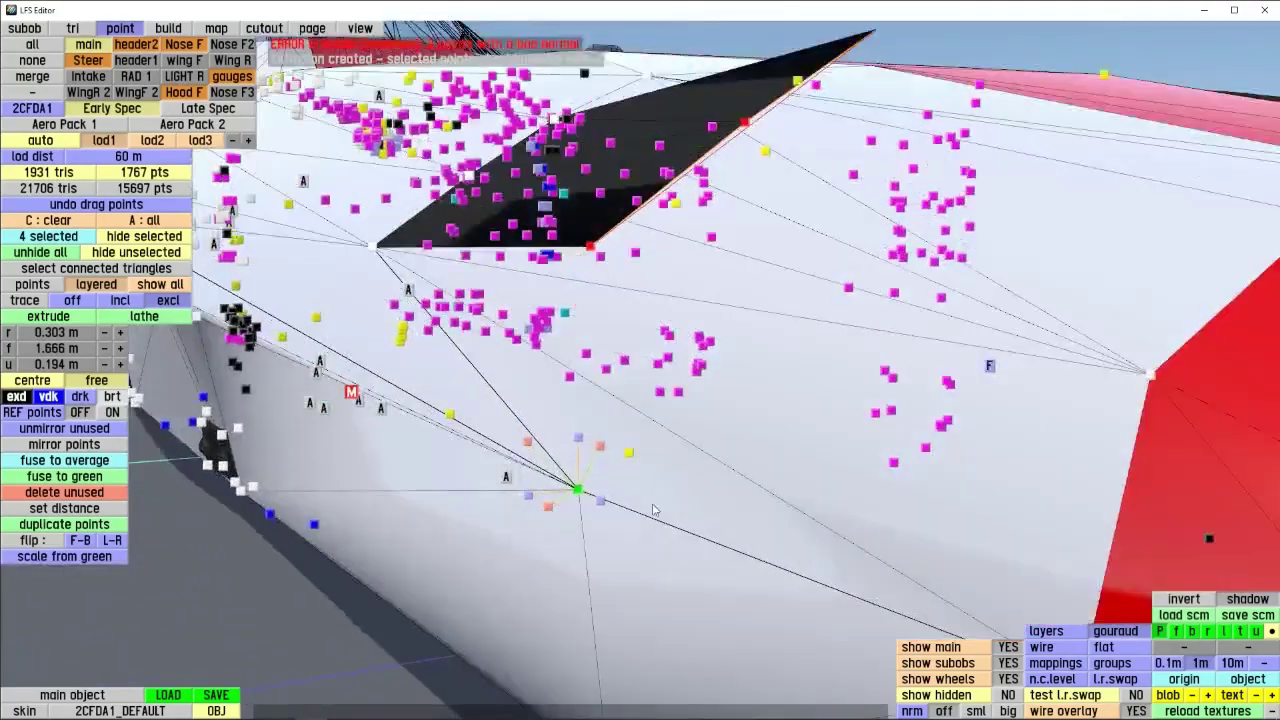
- Move the extruded points further toward the nose tip, to about f 1.752 m, and inspect the new surface
{"action": "right_click_drag", "start_coordinate": [654, 509], "coordinate": [370, 500]}
{"action": "scroll", "coordinate": [490, 461], "scroll_direction": "down", "scroll_amount": 4}
{"action": "right_click_drag", "start_coordinate": [490, 461], "coordinate": [590, 486]}
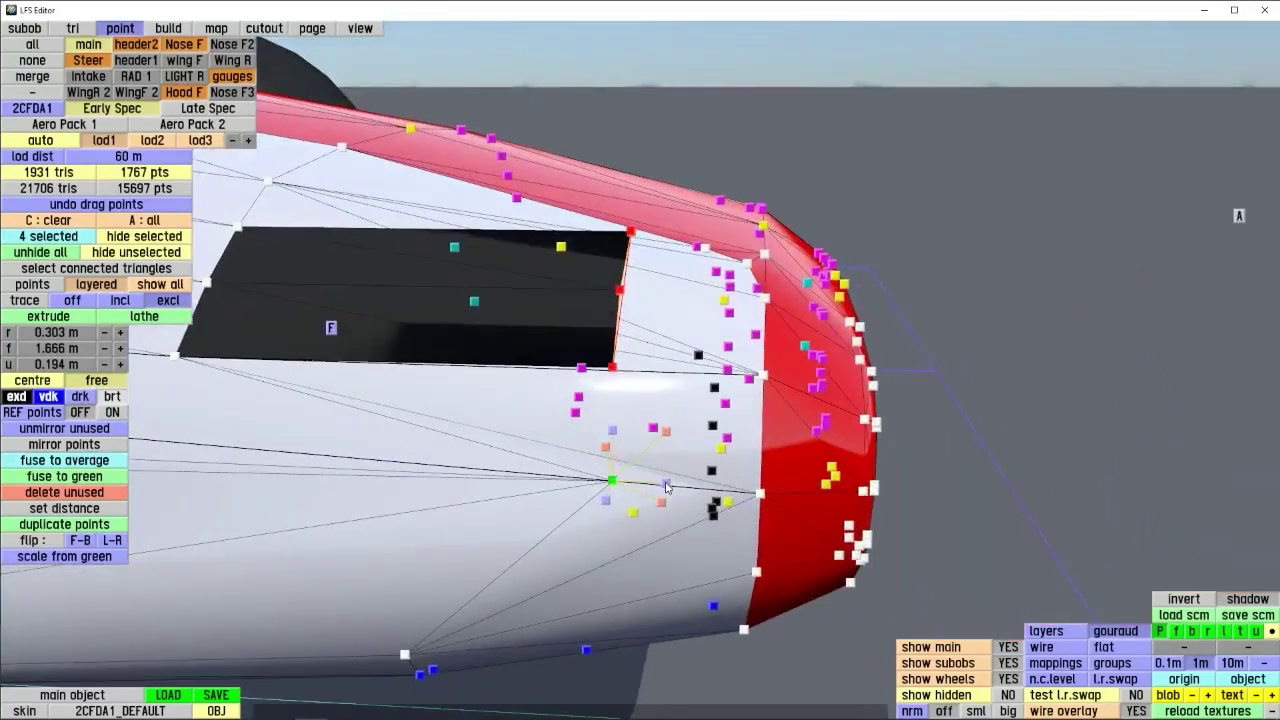
{"action": "left_click_drag", "start_coordinate": [667, 487], "coordinate": [868, 498]}
{"action": "right_click_drag", "start_coordinate": [471, 483], "coordinate": [443, 451]}
{"action": "right_click_drag", "start_coordinate": [790, 490], "coordinate": [405, 513]}
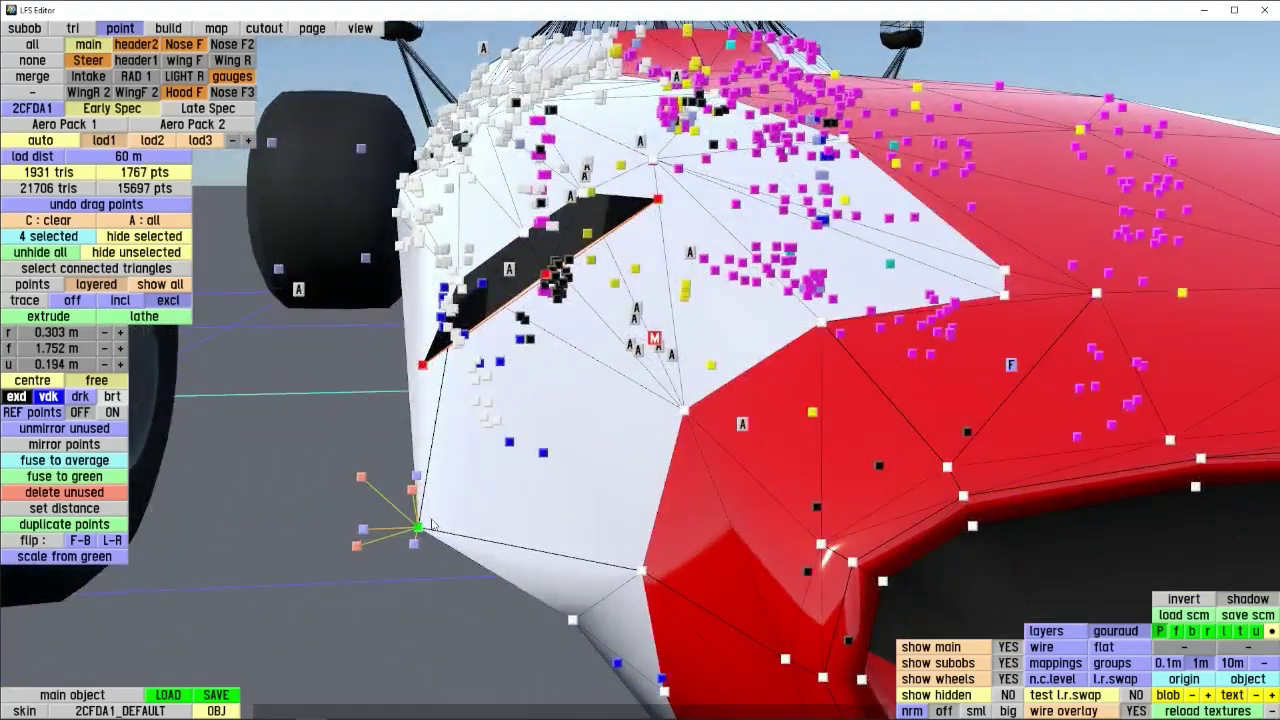
{"action": "right_click_drag", "start_coordinate": [491, 523], "coordinate": [479, 459]}
{"action": "scroll", "coordinate": [479, 459], "scroll_direction": "down", "scroll_amount": 3}
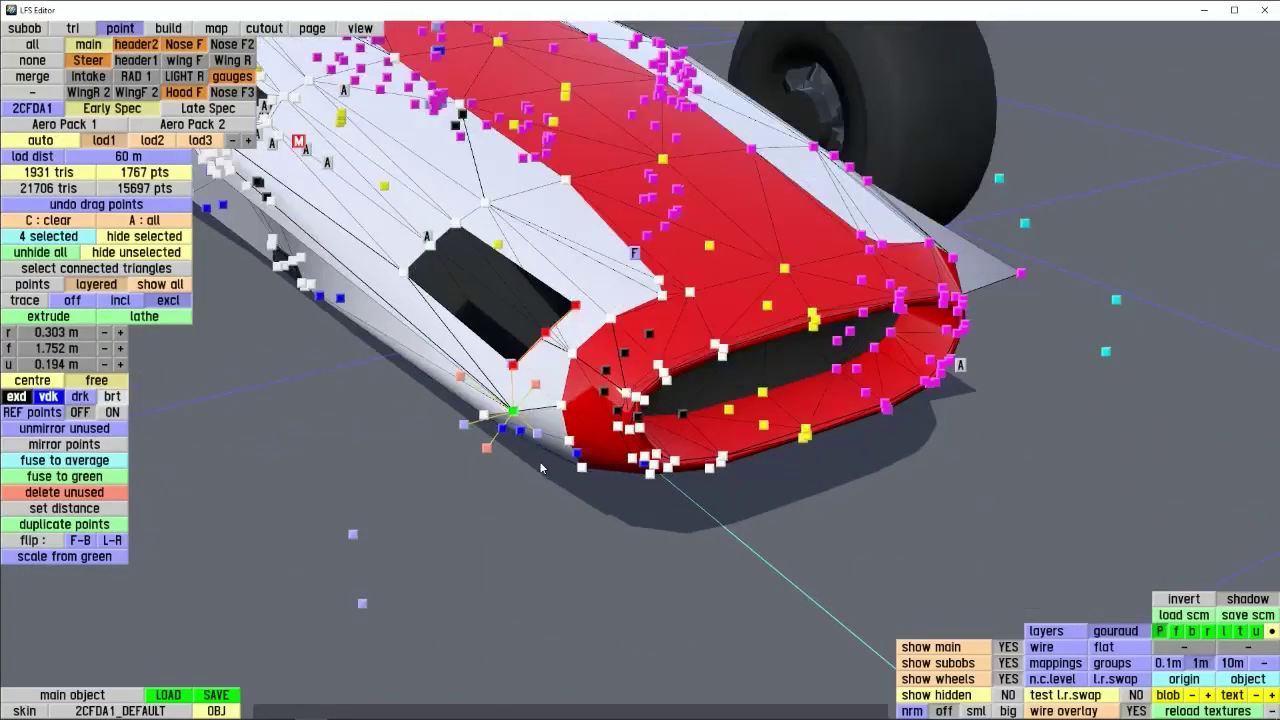
- Try another move of the extruded points and undo back to before the extrusion
{"action": "left_click_drag", "start_coordinate": [538, 440], "coordinate": [763, 639]}
{"action": "key", "text": "ctrl+z"}
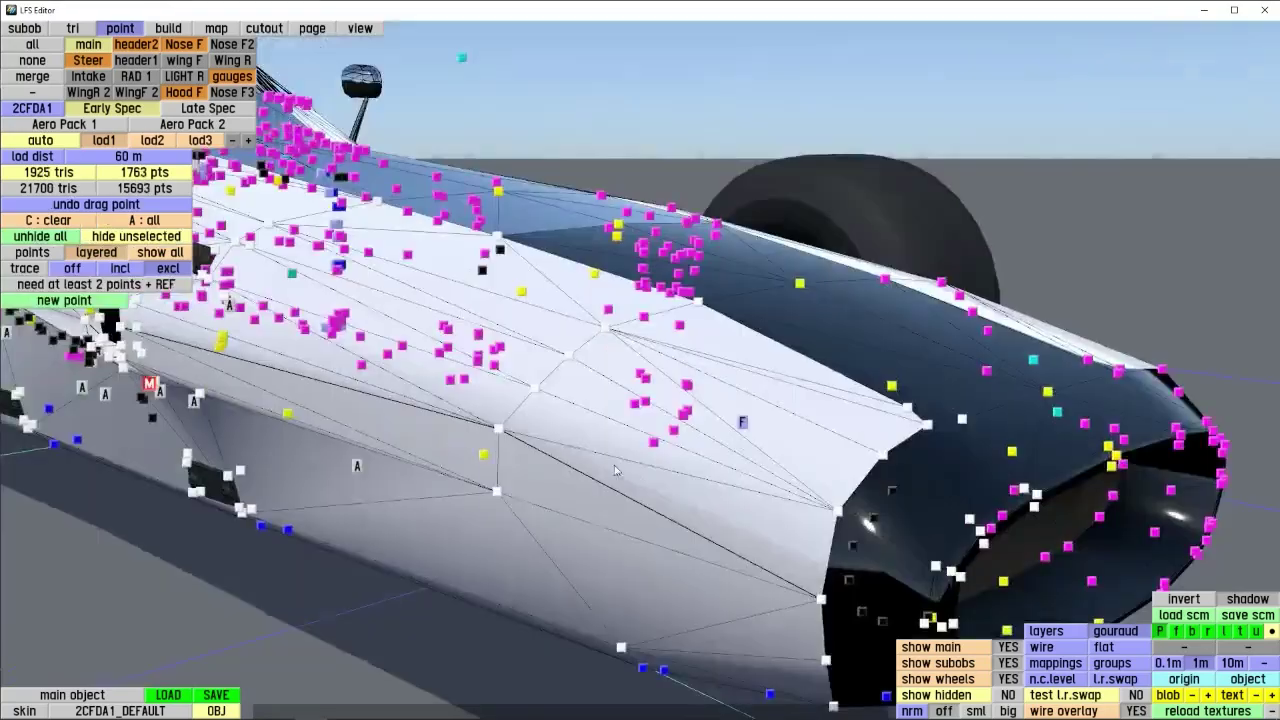
{"action": "right_click_drag", "start_coordinate": [616, 471], "coordinate": [258, 340]}
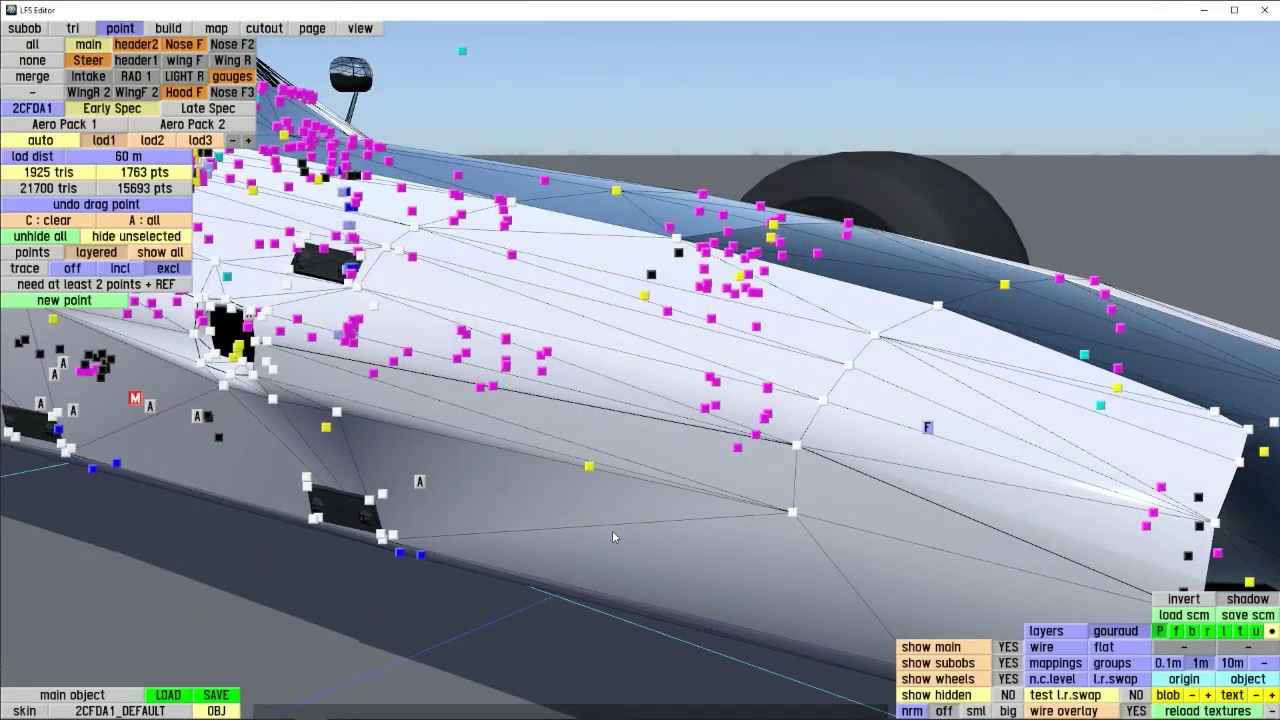
- Turn point tracing off and check the car in the right and front views
{"action": "key", "text": "r"}
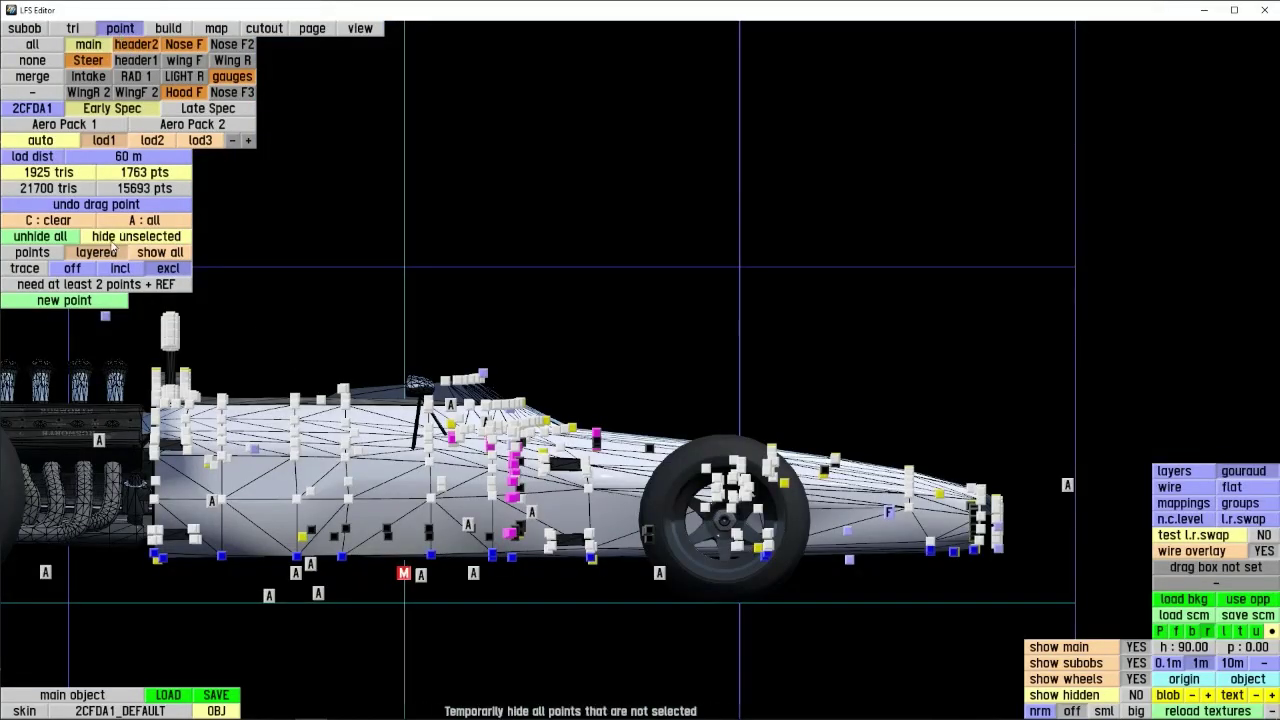
{"action": "left_click", "coordinate": [74, 269]}
{"action": "scroll", "coordinate": [389, 529], "scroll_direction": "up", "scroll_amount": 3}
{"action": "key", "text": "f"}
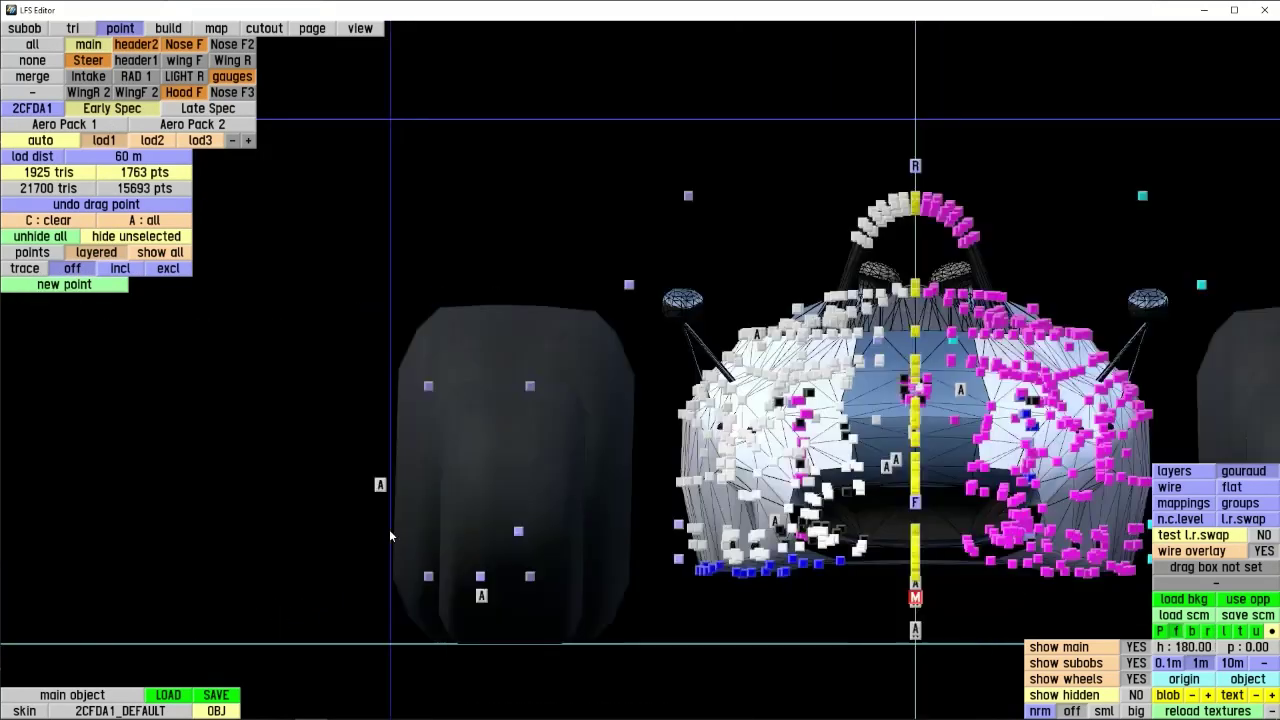
{"action": "key", "text": "r"}
- Add a new point in point mode and move it to about f 0.019 m, u 0.056 m
{"action": "left_click", "coordinate": [73, 28]}
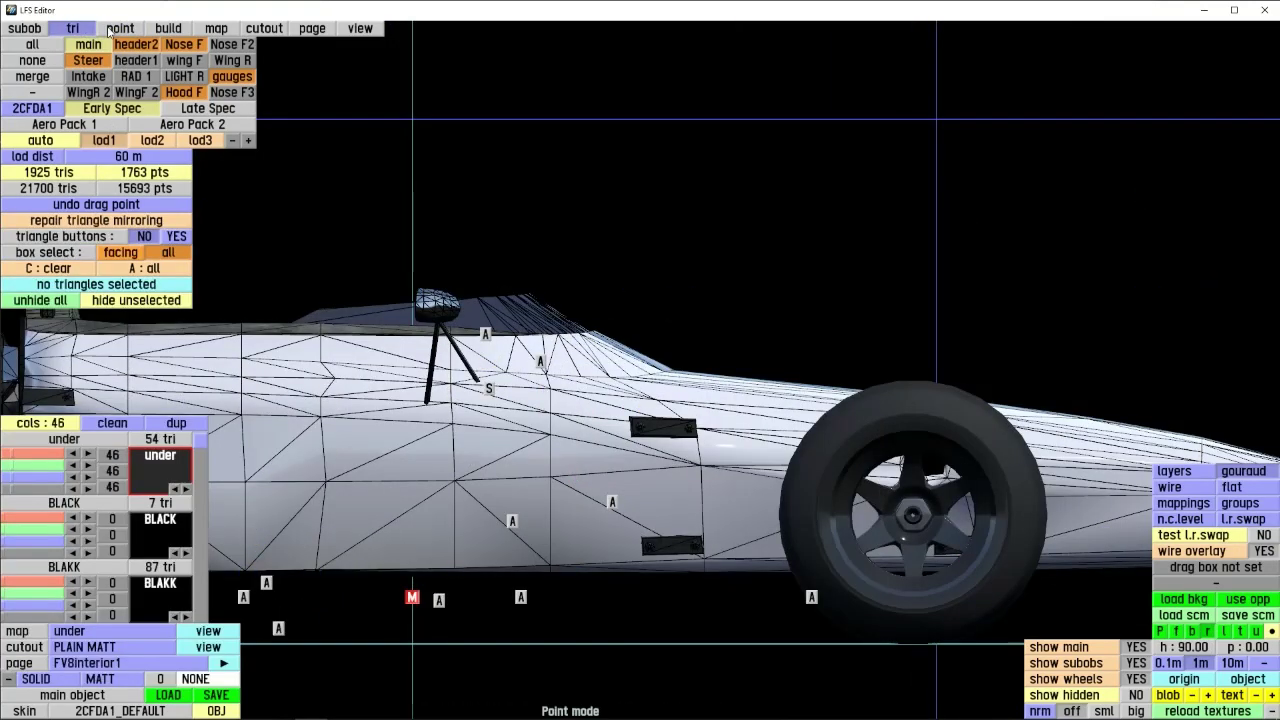
{"action": "left_click", "coordinate": [120, 28]}
{"action": "left_click", "coordinate": [64, 285]}
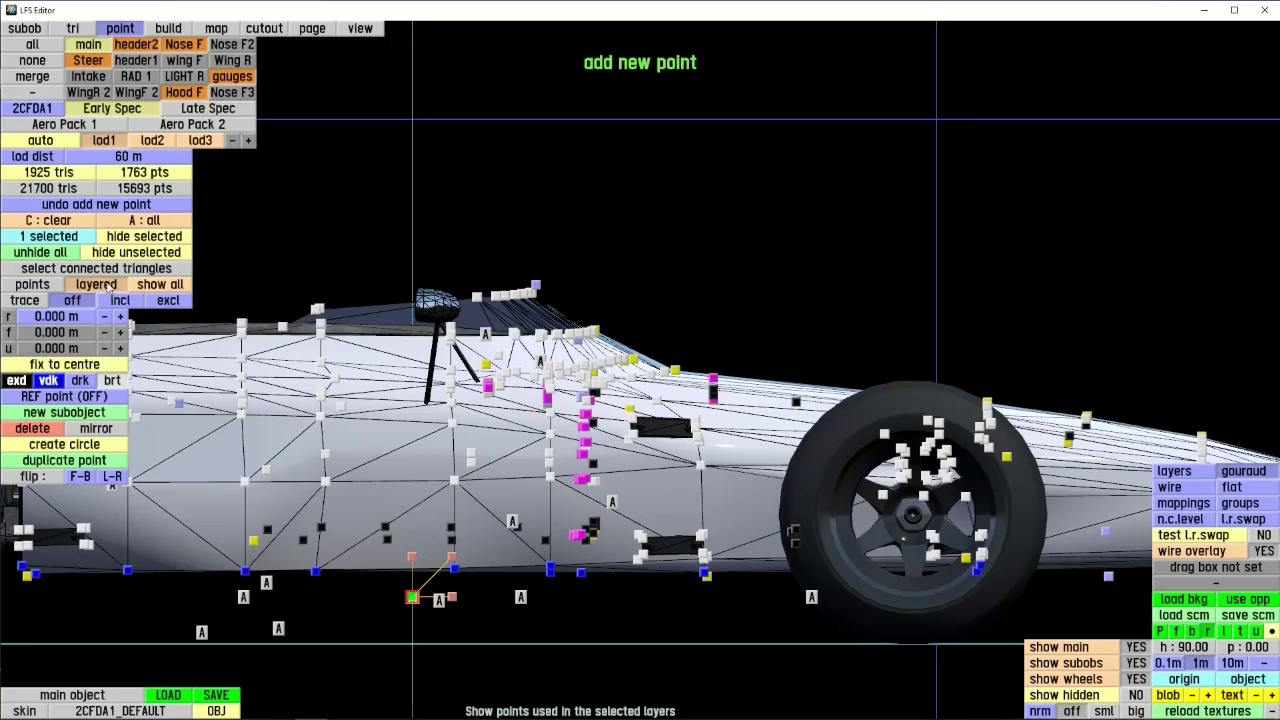
{"action": "scroll", "coordinate": [494, 612], "scroll_direction": "up", "scroll_amount": 2}
{"action": "left_click_drag", "start_coordinate": [561, 466], "coordinate": [577, 420]}
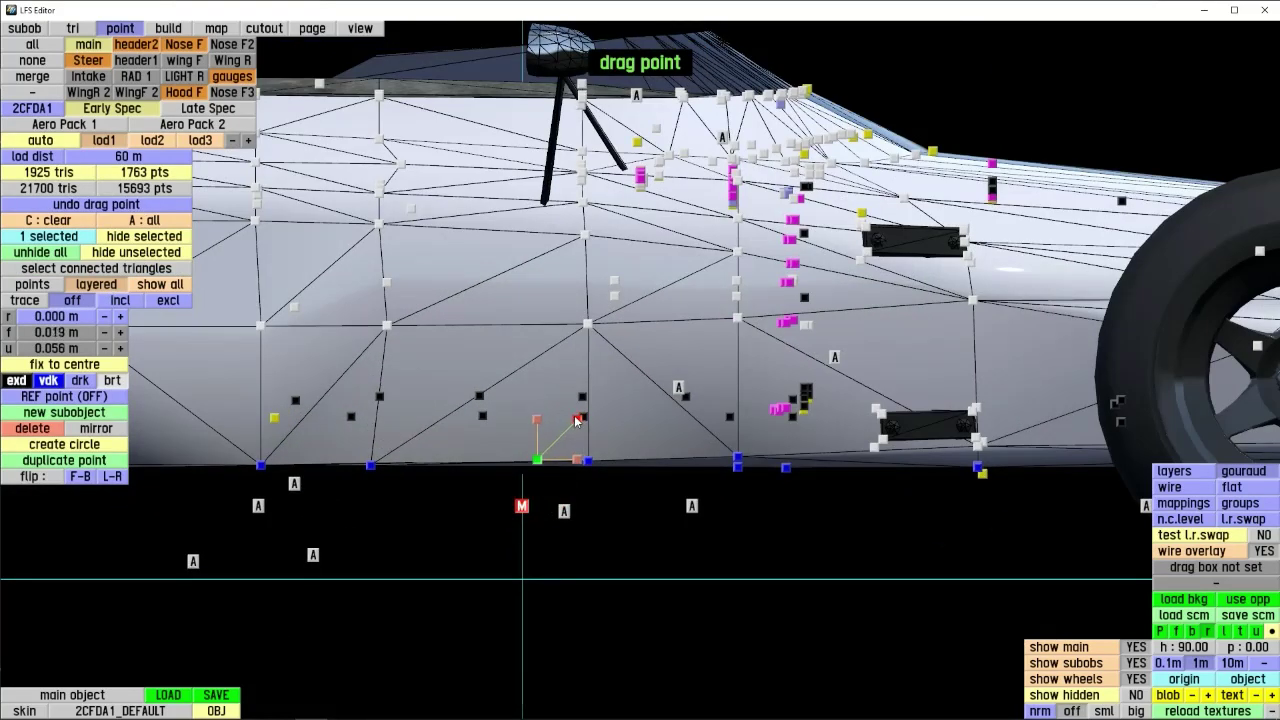
- Reselect the new point and move it up onto the body side, to about f -0.075 m, u 0.233 m
{"action": "left_click", "coordinate": [588, 326]}
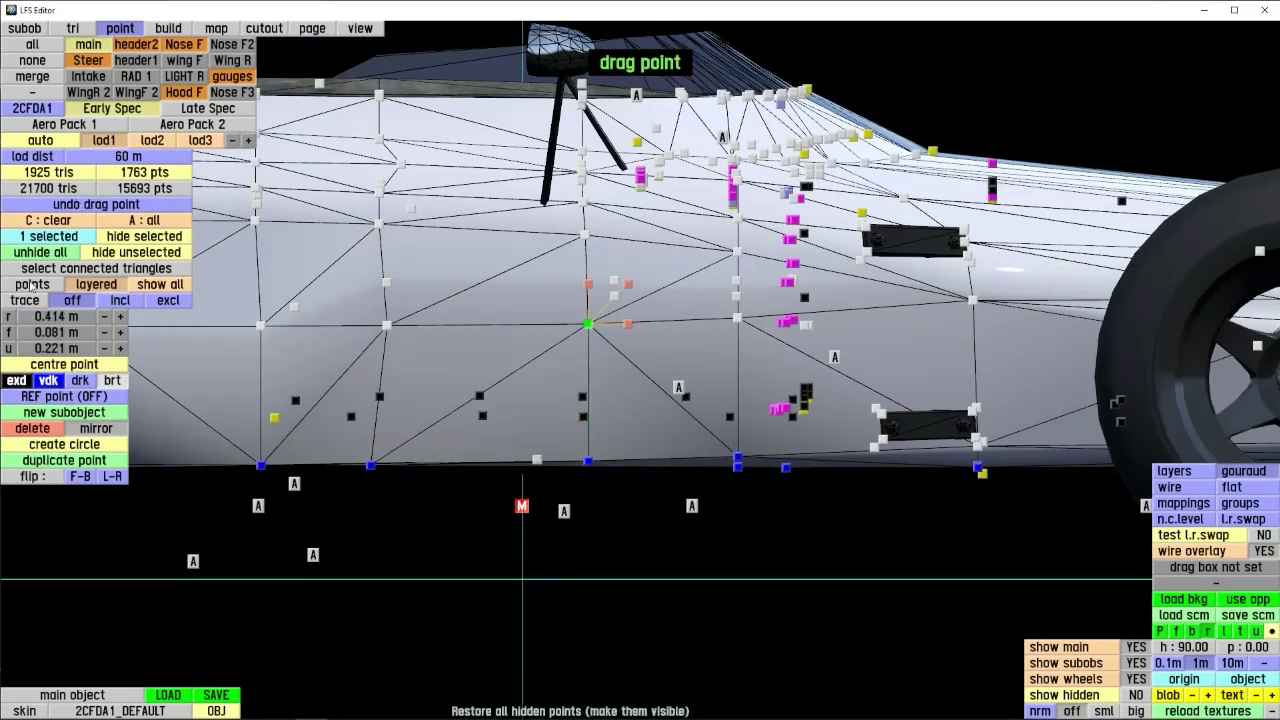
{"action": "left_click", "coordinate": [538, 461]}
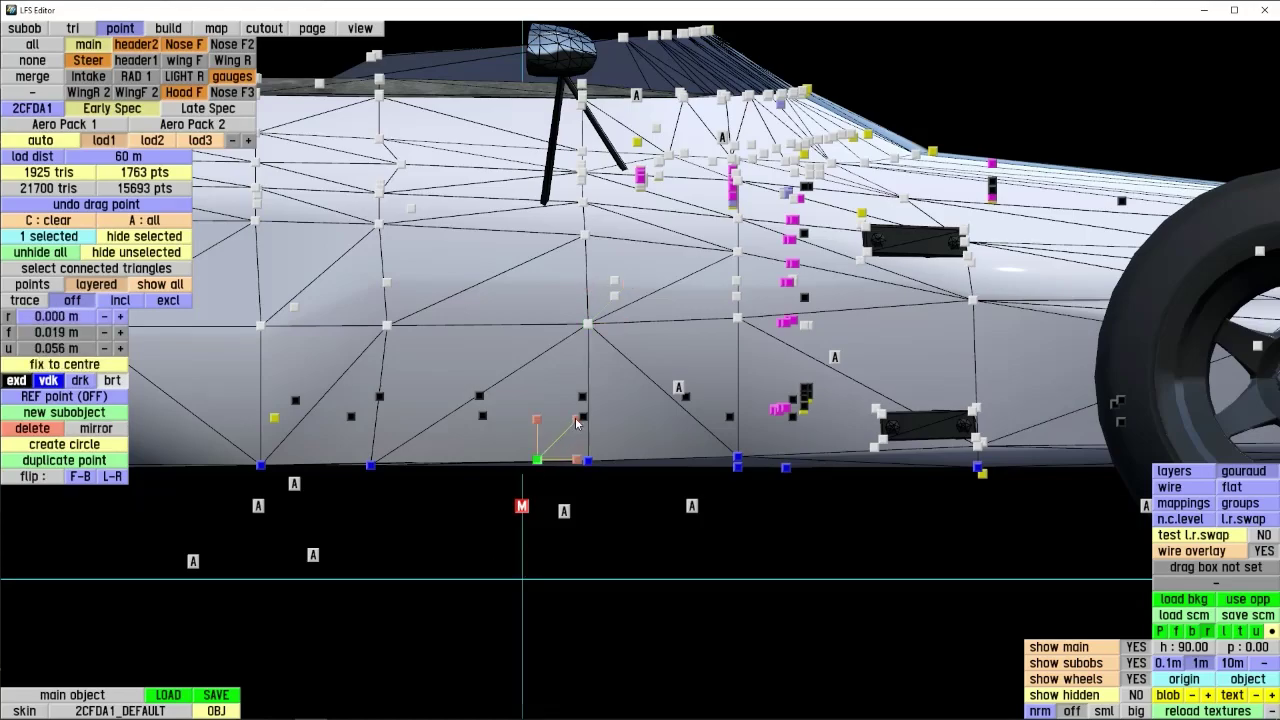
{"action": "left_click_drag", "start_coordinate": [577, 423], "coordinate": [571, 291]}
{"action": "right_click_drag", "start_coordinate": [500, 278], "coordinate": [592, 400]}
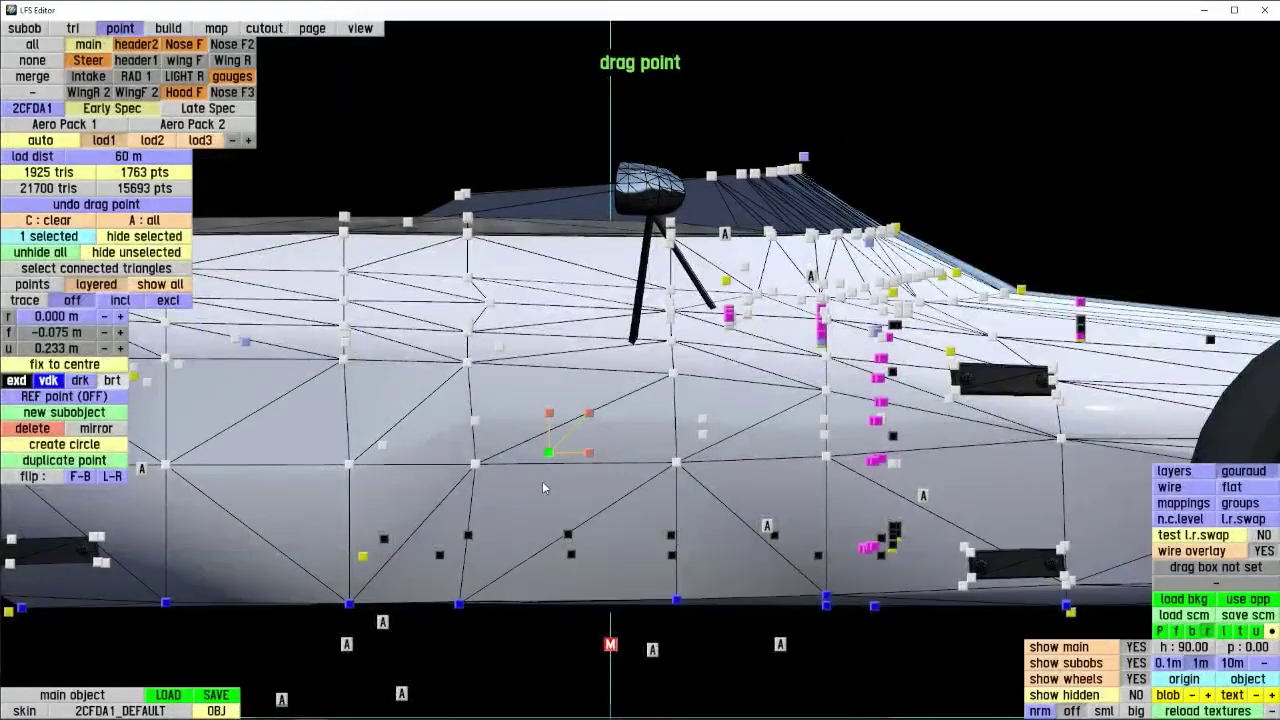
- In perspective, move the new point sideways from the centre line out to about r 0.415 m
{"action": "key", "text": "p"}
{"action": "right_click_drag", "start_coordinate": [450, 475], "coordinate": [714, 491]}
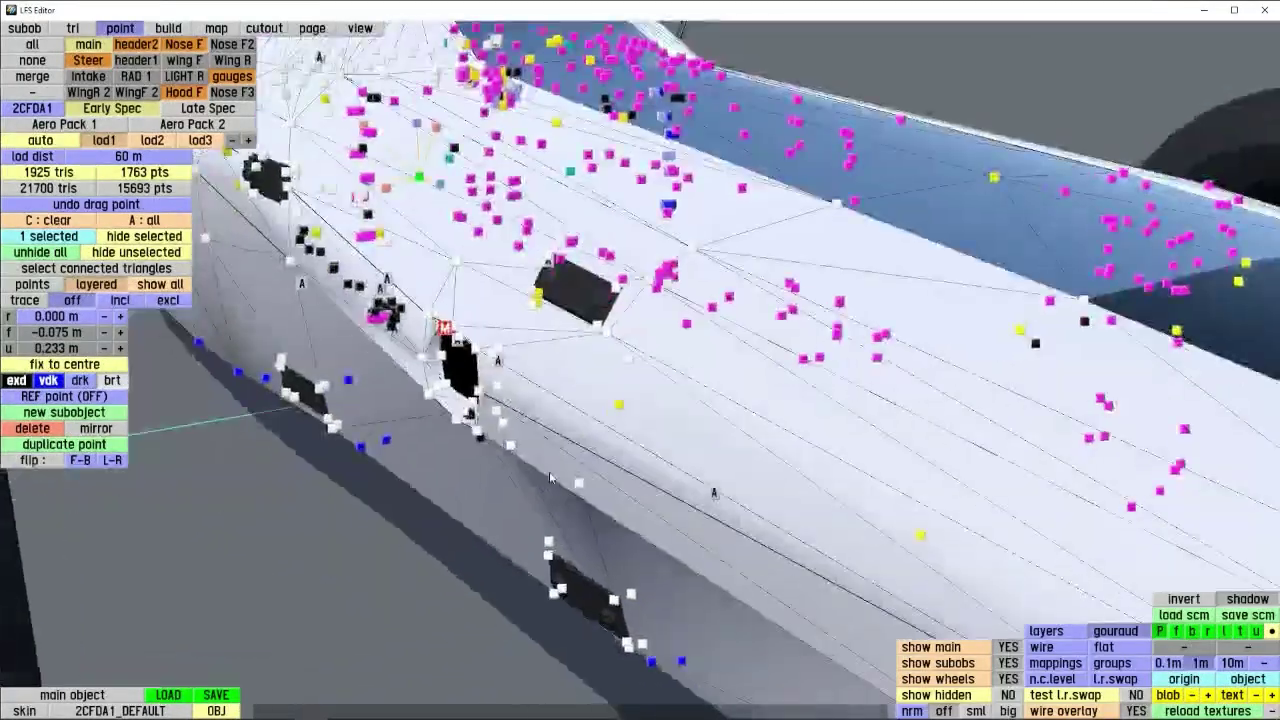
{"action": "scroll", "coordinate": [714, 491], "scroll_direction": "down", "scroll_amount": 3}
{"action": "right_click_drag", "start_coordinate": [490, 386], "coordinate": [535, 490]}
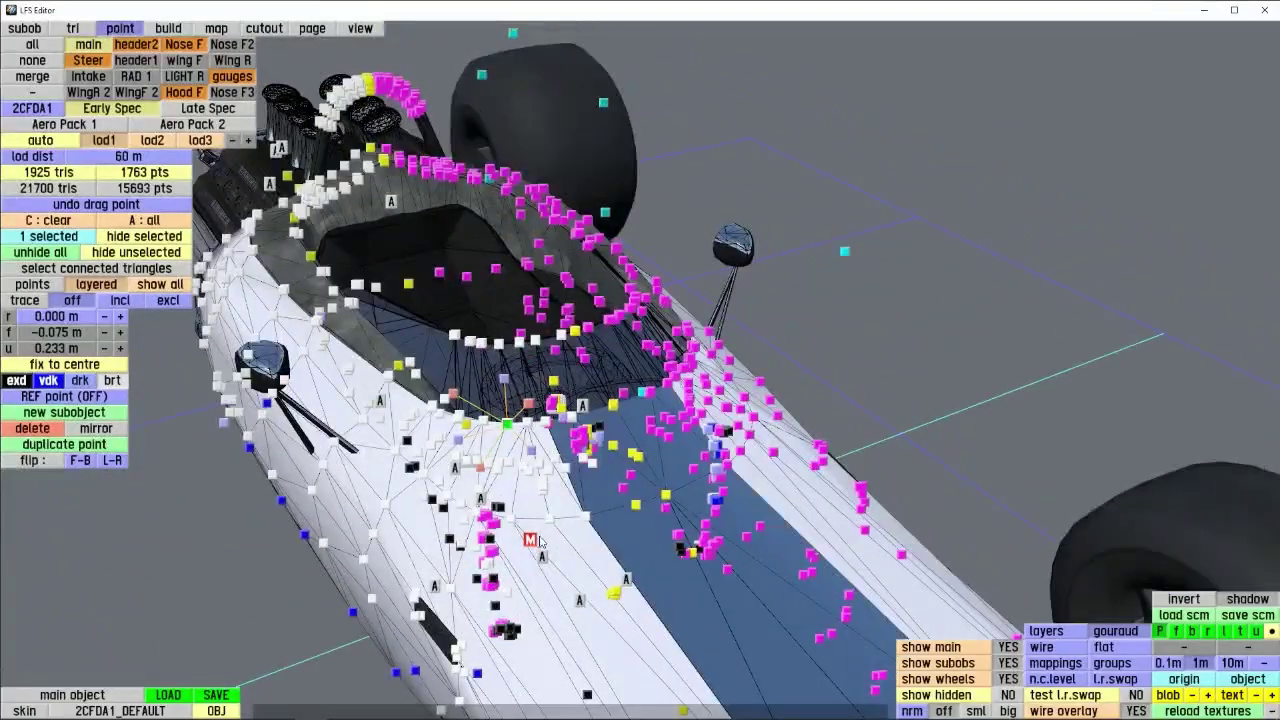
{"action": "right_click_drag", "start_coordinate": [428, 494], "coordinate": [562, 411]}
{"action": "scroll", "coordinate": [562, 411], "scroll_direction": "up", "scroll_amount": 3}
{"action": "left_click_drag", "start_coordinate": [697, 360], "coordinate": [648, 383]}
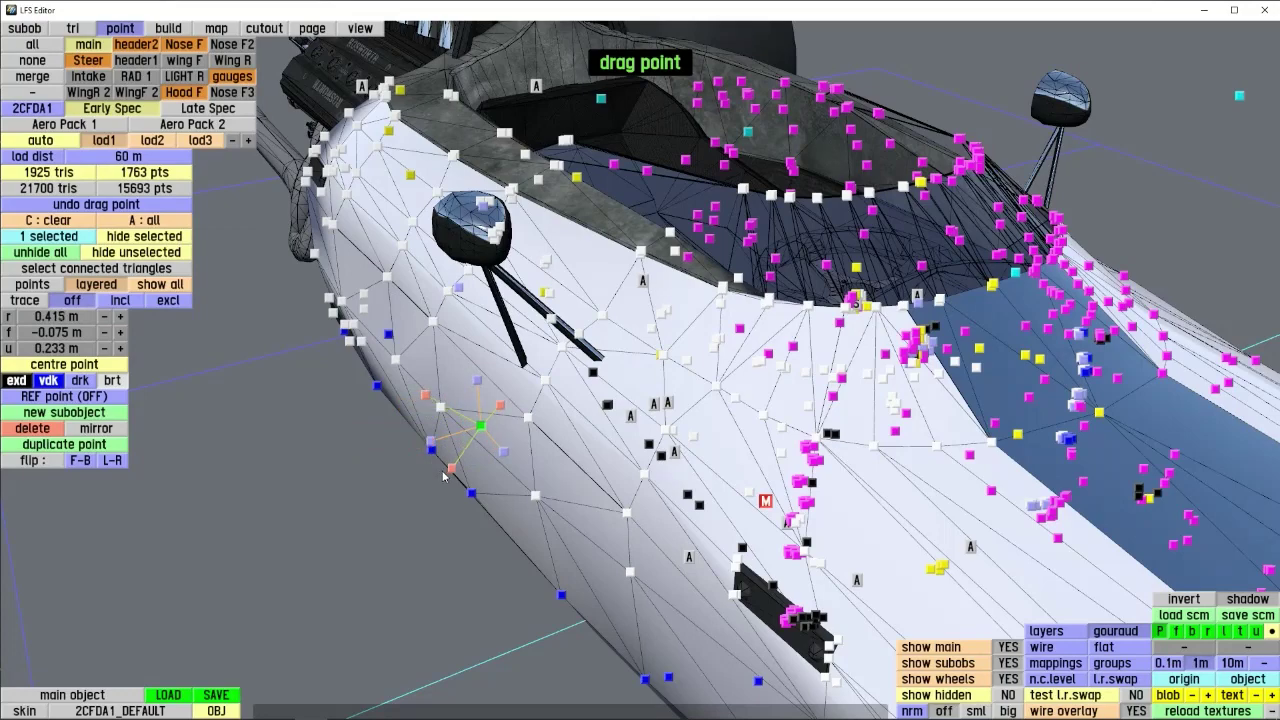
- In the right view, shift the new point forward along the body side to about f -0.047 m
{"action": "key", "text": "r"}
{"action": "scroll", "coordinate": [548, 456], "scroll_direction": "up", "scroll_amount": 5}
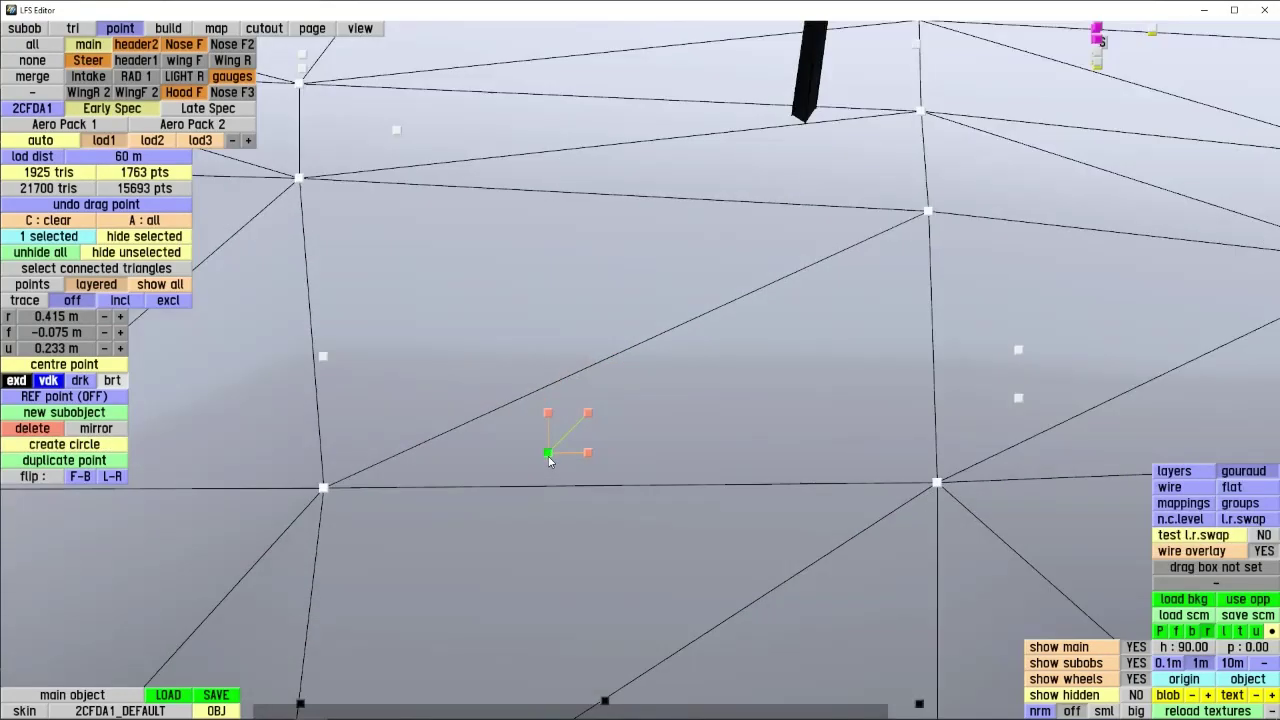
{"action": "left_click_drag", "start_coordinate": [591, 456], "coordinate": [660, 456]}
{"action": "right_click_drag", "start_coordinate": [479, 608], "coordinate": [497, 487]}
- Select the lower edge point at f -0.318 m on the body side and set its ambient darkness to extra dark (exd)
{"action": "key", "text": "p"}
{"action": "scroll", "coordinate": [486, 533], "scroll_direction": "down", "scroll_amount": 3}
{"action": "scroll", "coordinate": [624, 510], "scroll_direction": "up", "scroll_amount": 4}
{"action": "right_click_drag", "start_coordinate": [703, 406], "coordinate": [505, 445]}
{"action": "scroll", "coordinate": [510, 440], "scroll_direction": "down", "scroll_amount": 5}
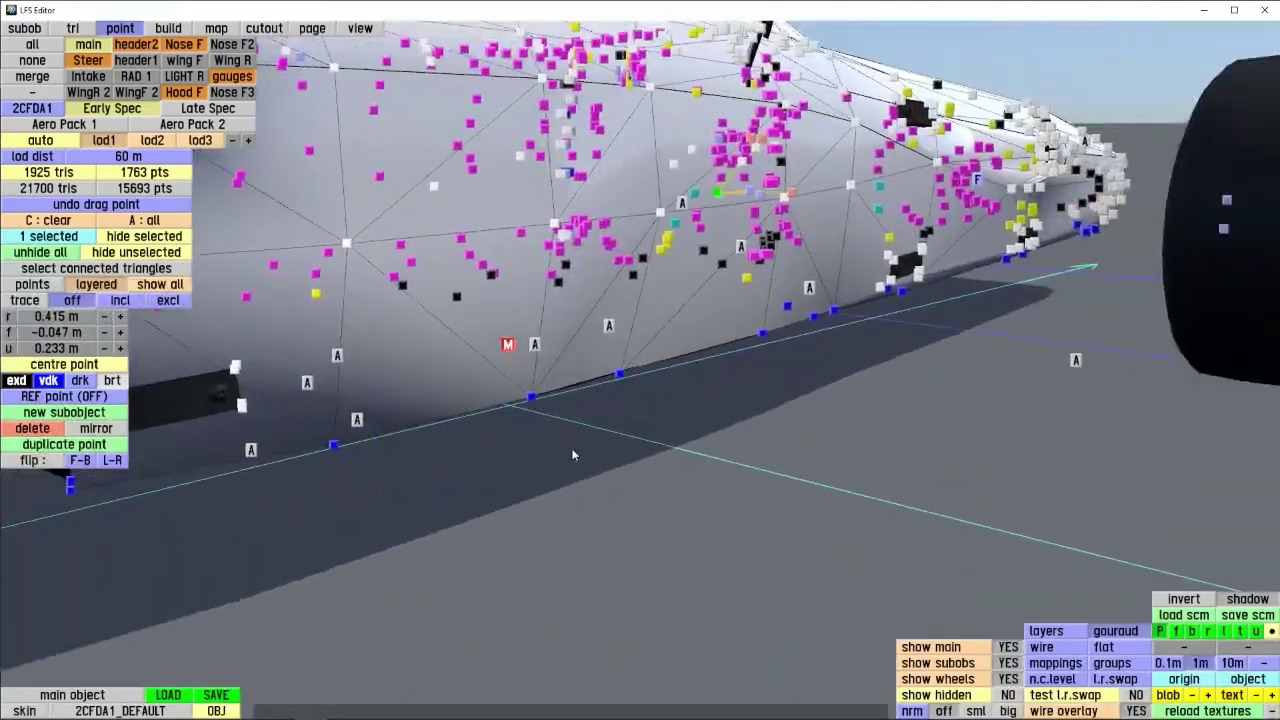
{"action": "left_click", "coordinate": [539, 412]}
{"action": "scroll", "coordinate": [545, 411], "scroll_direction": "up", "scroll_amount": 4}
{"action": "scroll", "coordinate": [547, 410], "scroll_direction": "down", "scroll_amount": 3}
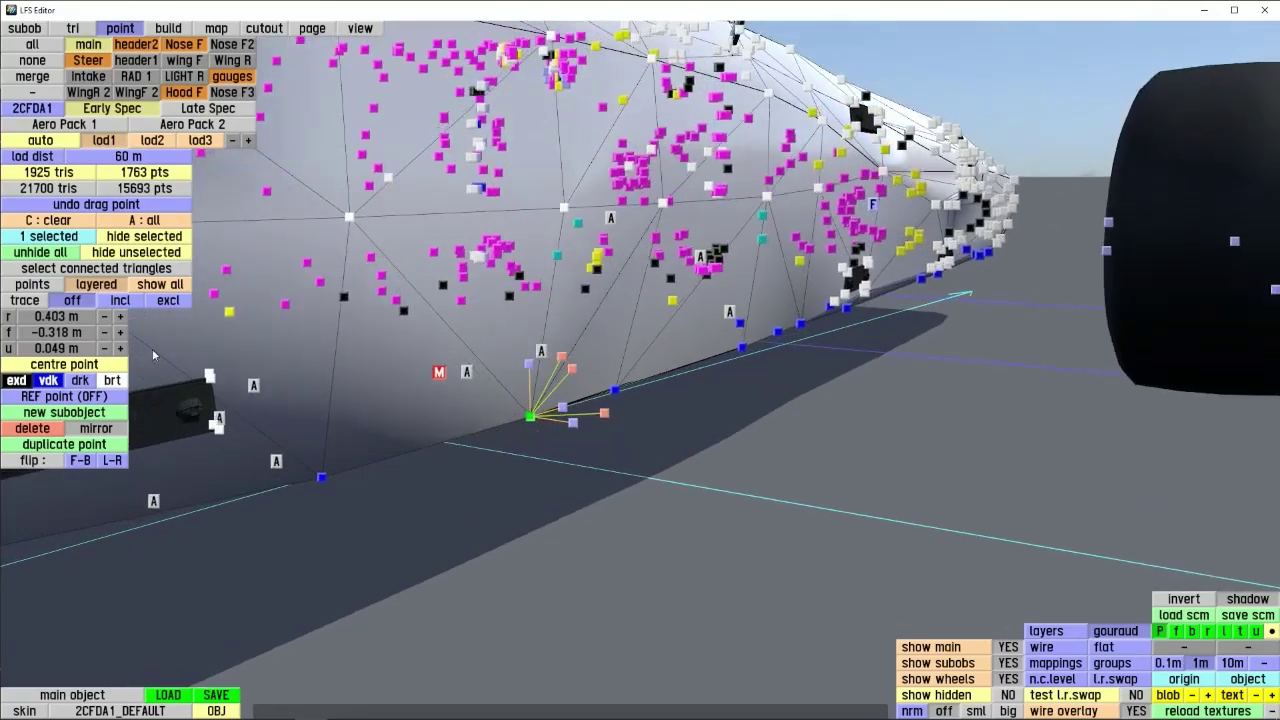
{"action": "left_click", "coordinate": [24, 386]}
{"action": "left_click", "coordinate": [737, 283]}
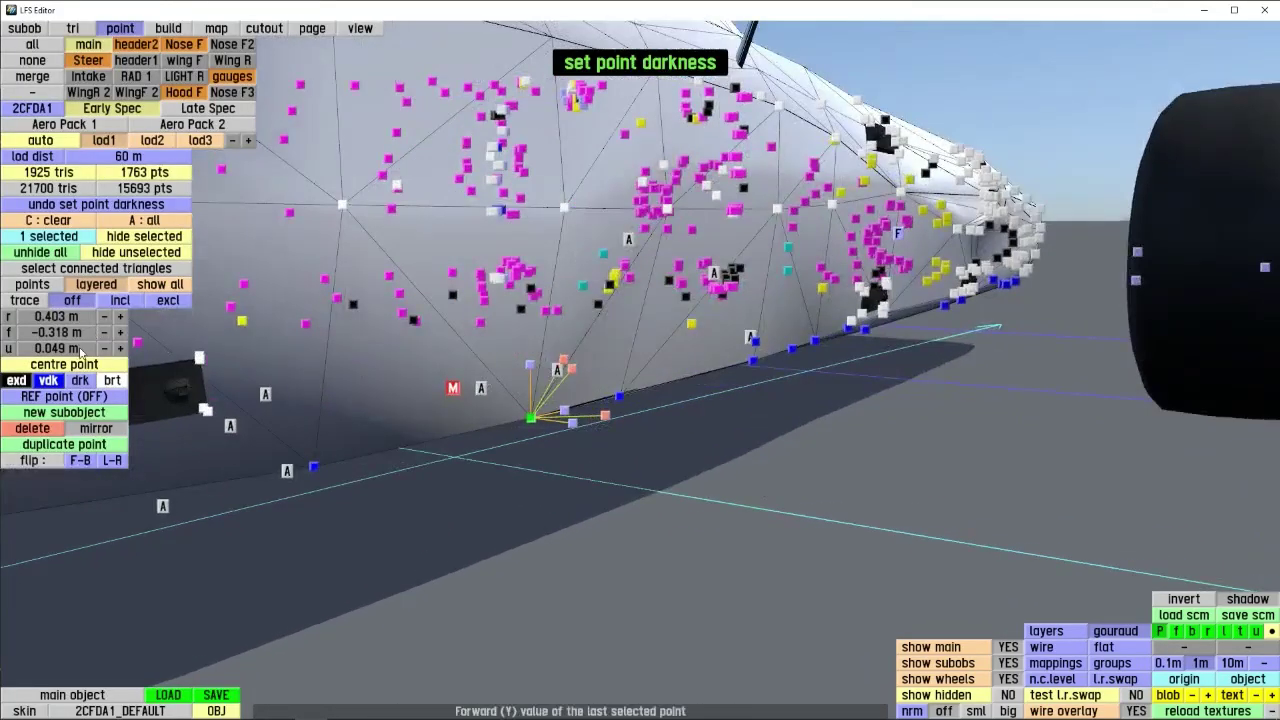
- Compare ambient darkness settings on the selected lower edge point by applying extra dark, very dark and finally bright (default)
{"action": "left_click", "coordinate": [24, 385]}
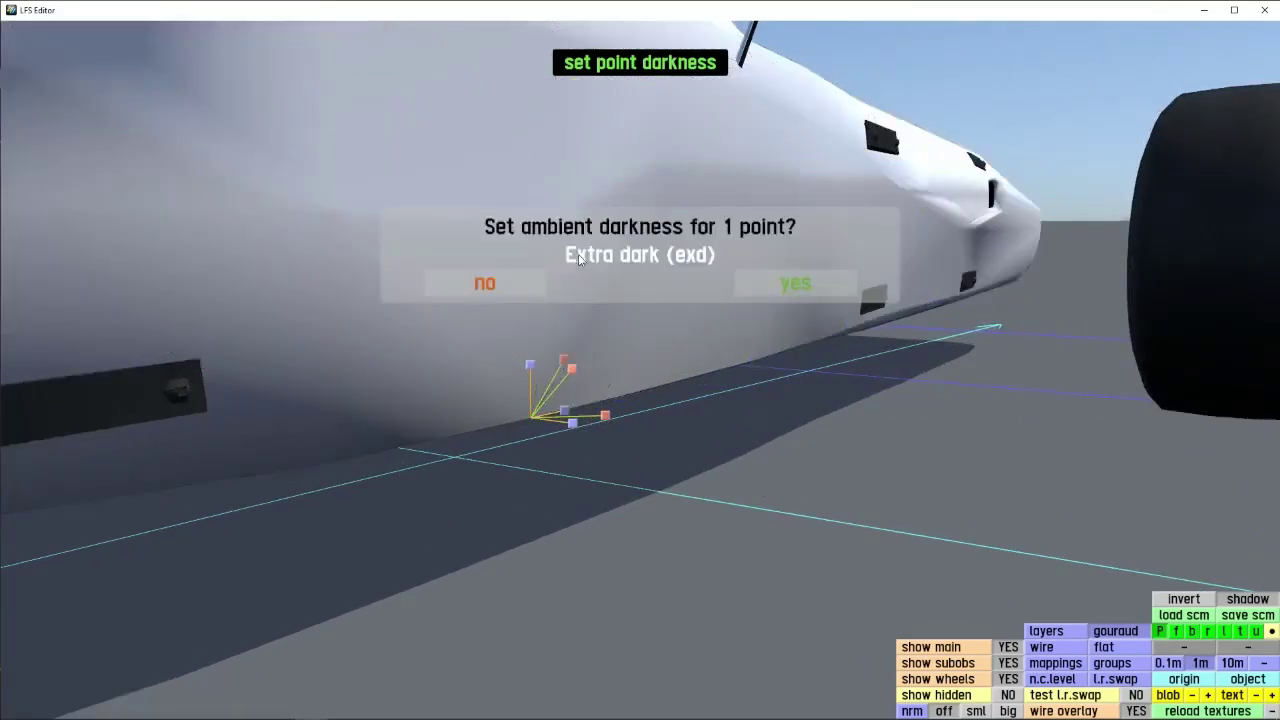
{"action": "left_click", "coordinate": [745, 283]}
{"action": "left_click", "coordinate": [50, 381]}
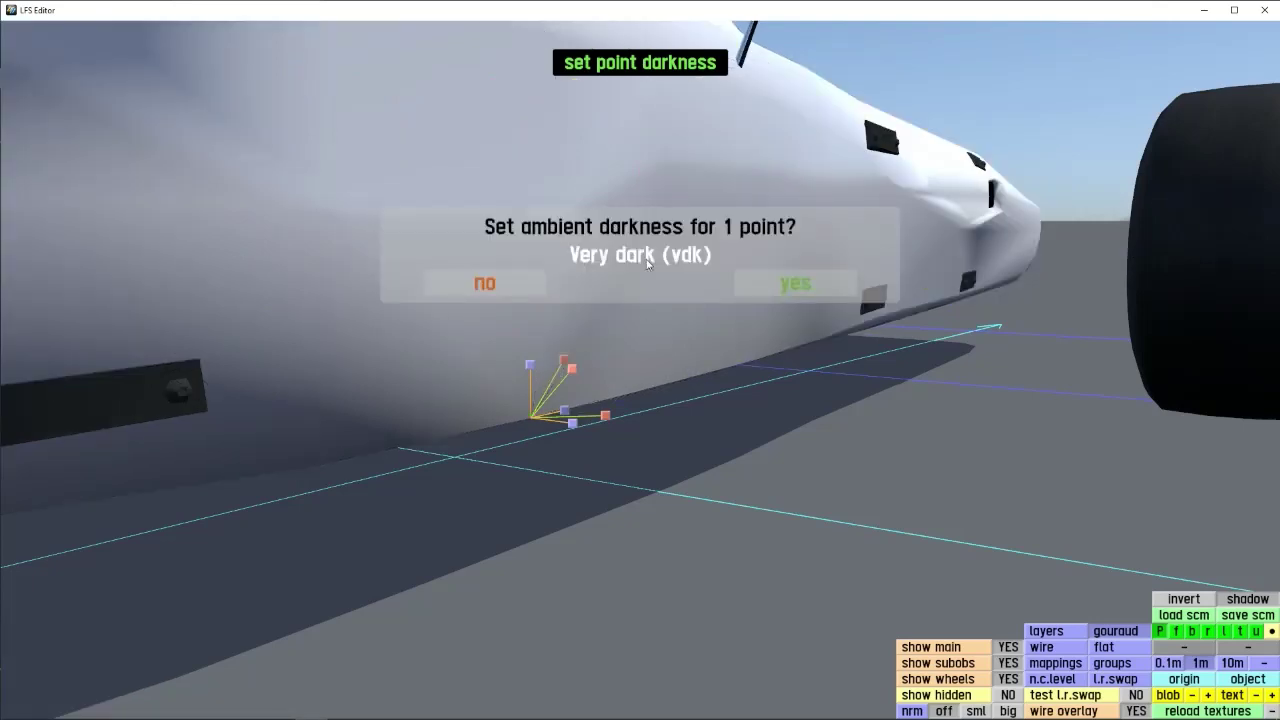
{"action": "left_click", "coordinate": [742, 283]}
{"action": "left_click", "coordinate": [116, 381]}
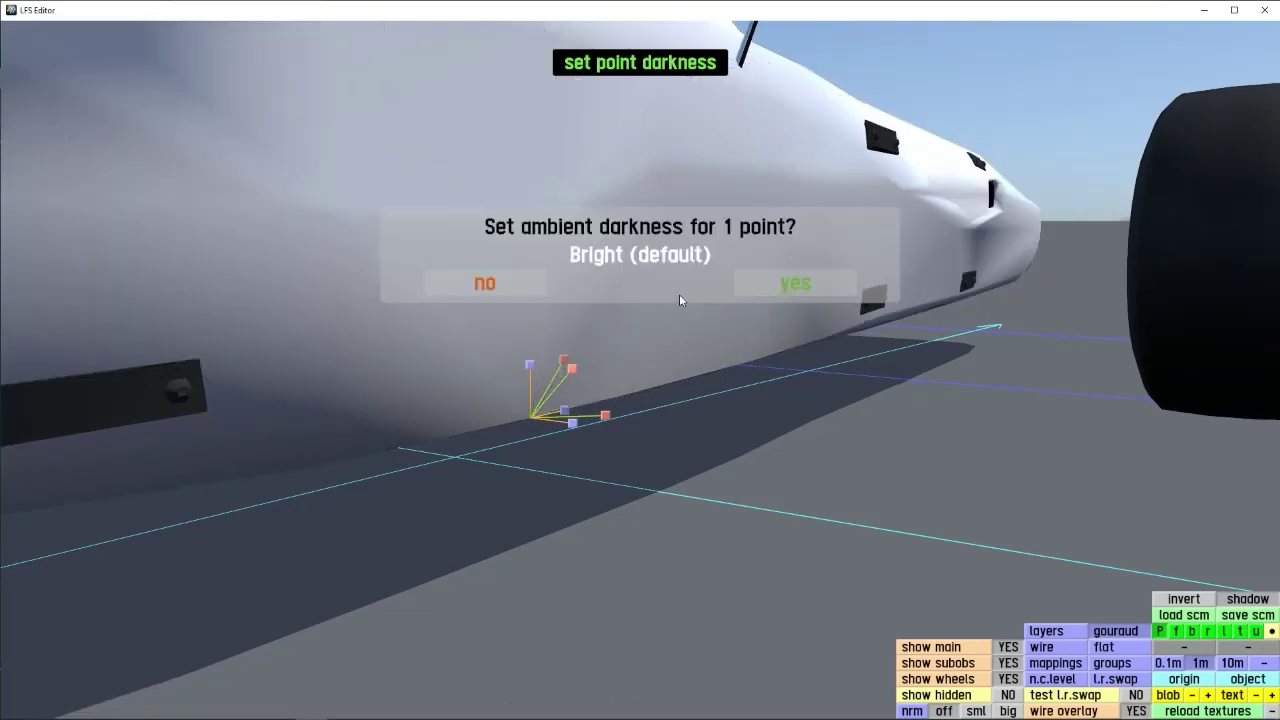
{"action": "left_click", "coordinate": [774, 284]}
{"action": "right_click_drag", "start_coordinate": [543, 374], "coordinate": [742, 397]}
{"action": "left_click", "coordinate": [26, 28]}
{"action": "right_click_drag", "start_coordinate": [400, 362], "coordinate": [515, 369]}
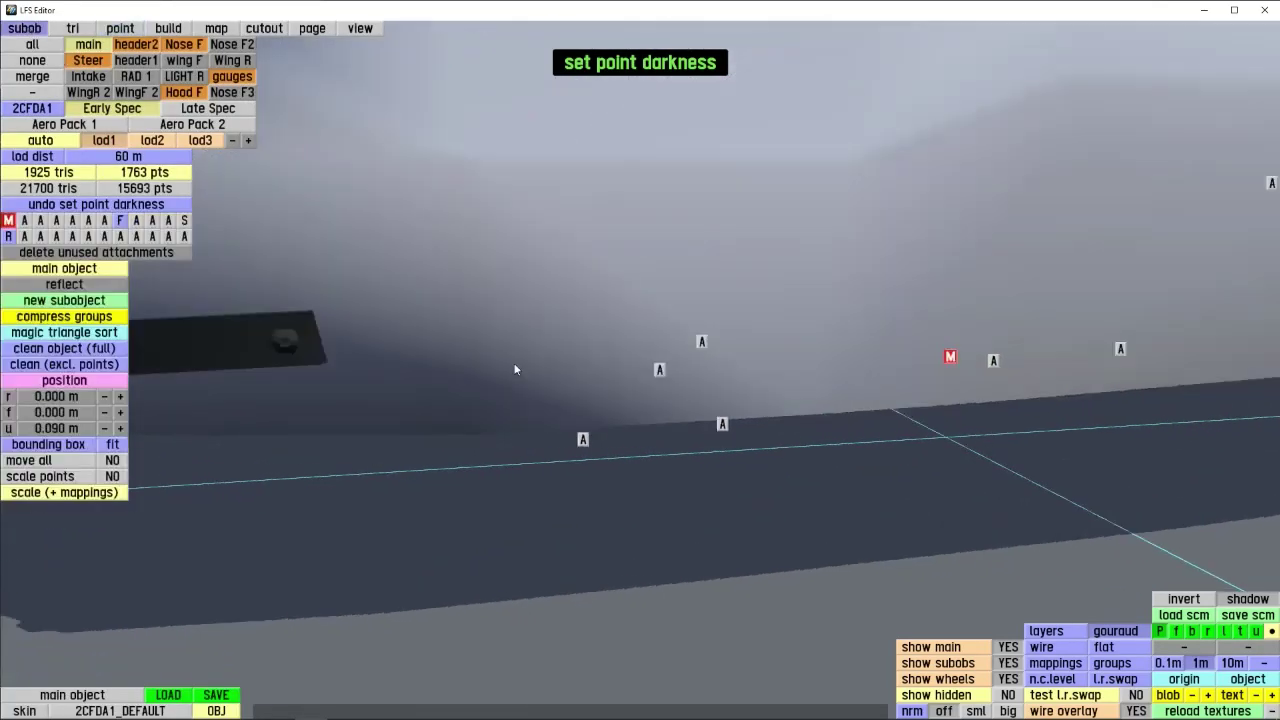
{"action": "right_click_drag", "start_coordinate": [474, 410], "coordinate": [609, 429]}
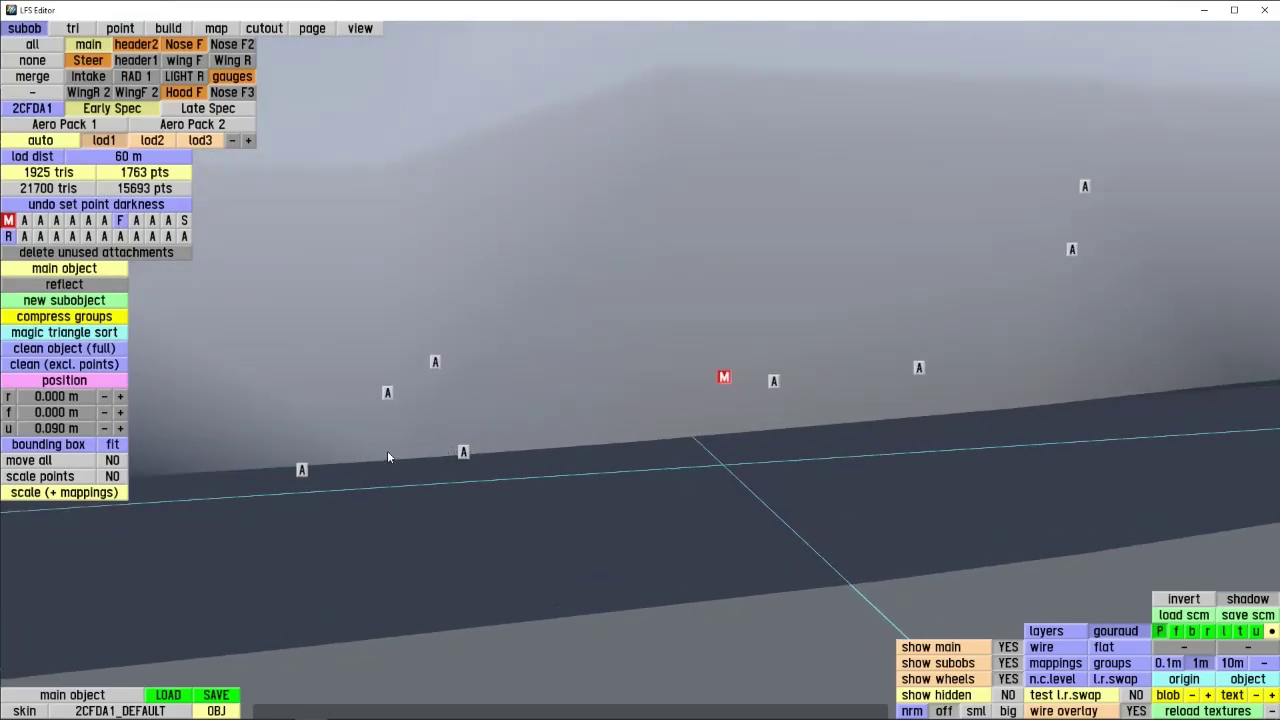
{"action": "right_click_drag", "start_coordinate": [387, 457], "coordinate": [651, 449]}
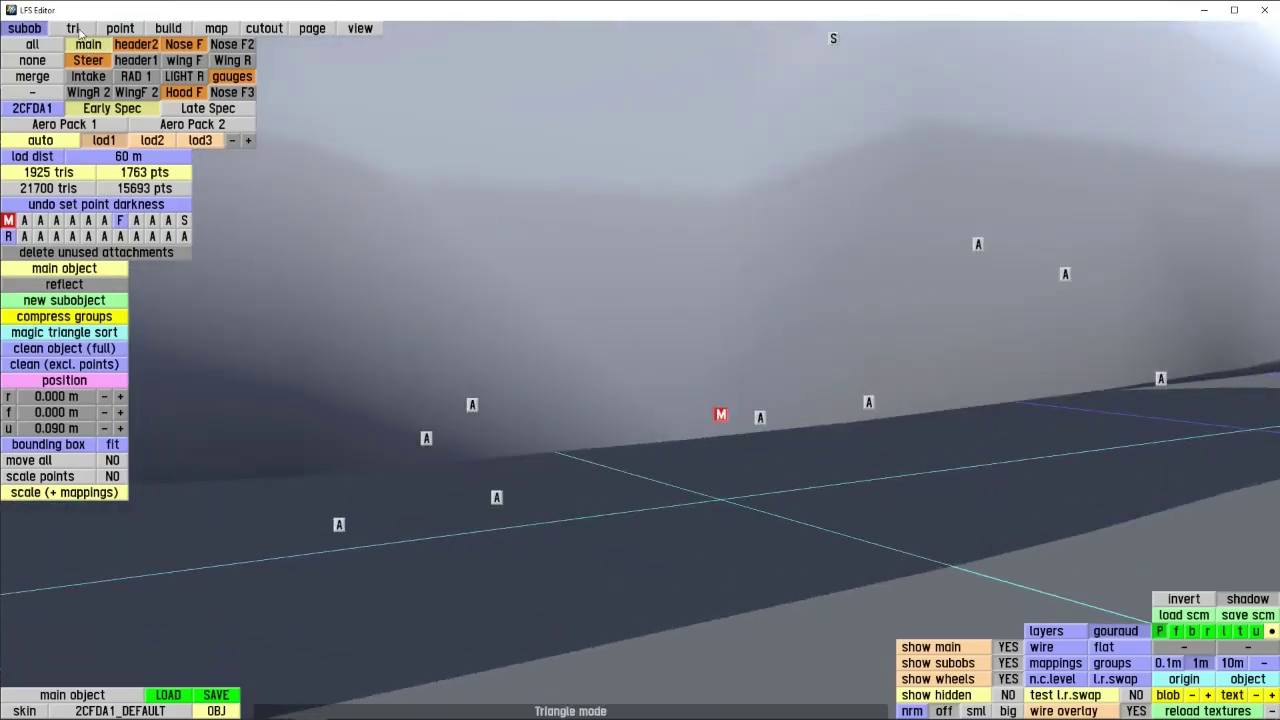
- Set the lower edge point's ambient darkness to very dark (vdk) and check the body side's shading without point markers
{"action": "left_click", "coordinate": [76, 30]}
{"action": "left_click", "coordinate": [689, 440]}
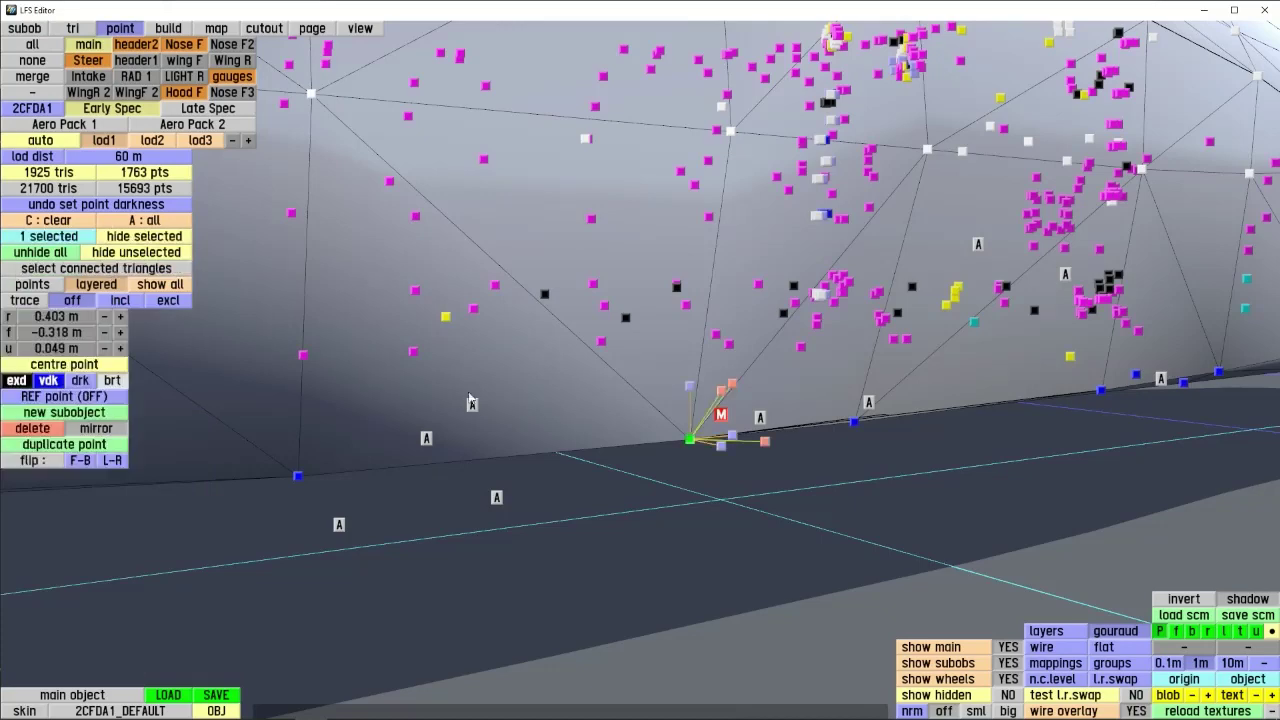
{"action": "left_click", "coordinate": [47, 390]}
{"action": "left_click", "coordinate": [790, 285]}
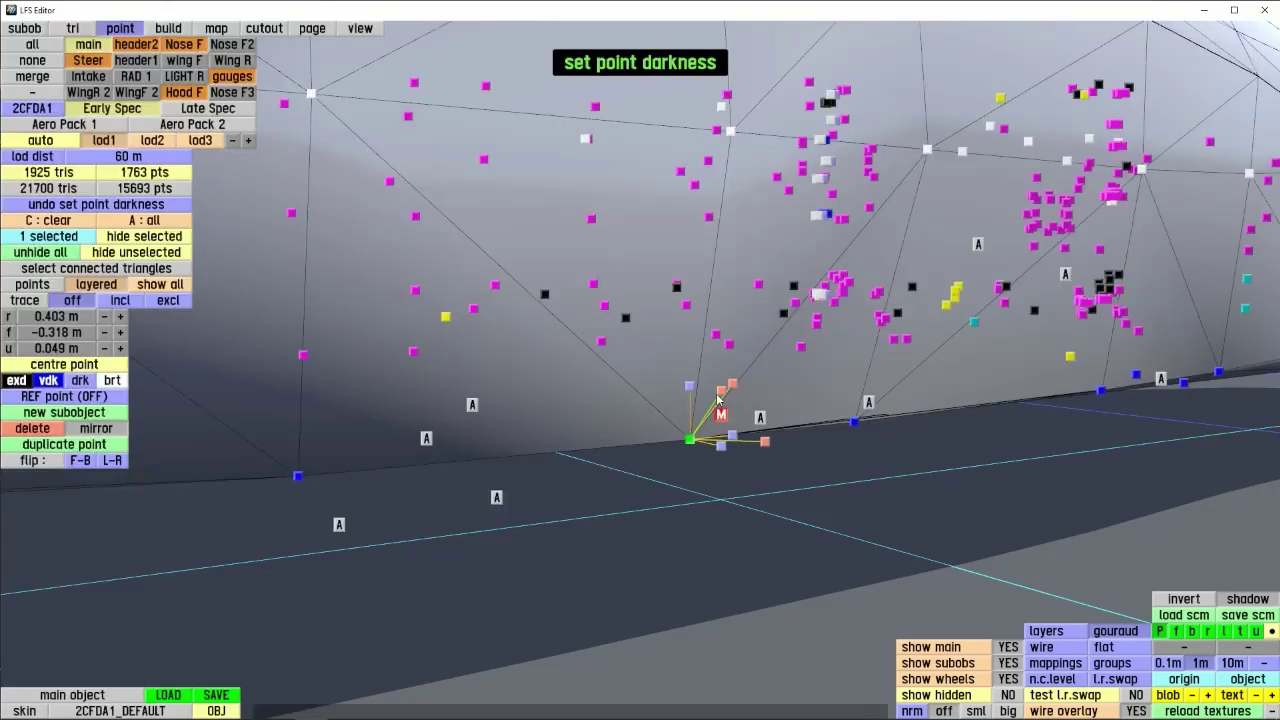
{"action": "left_click", "coordinate": [46, 30]}
{"action": "right_click_drag", "start_coordinate": [569, 376], "coordinate": [636, 290]}
{"action": "scroll", "coordinate": [636, 290], "scroll_direction": "down", "scroll_amount": 3}
{"action": "left_click", "coordinate": [120, 29]}
{"action": "scroll", "coordinate": [480, 314], "scroll_direction": "down", "scroll_amount": 2}
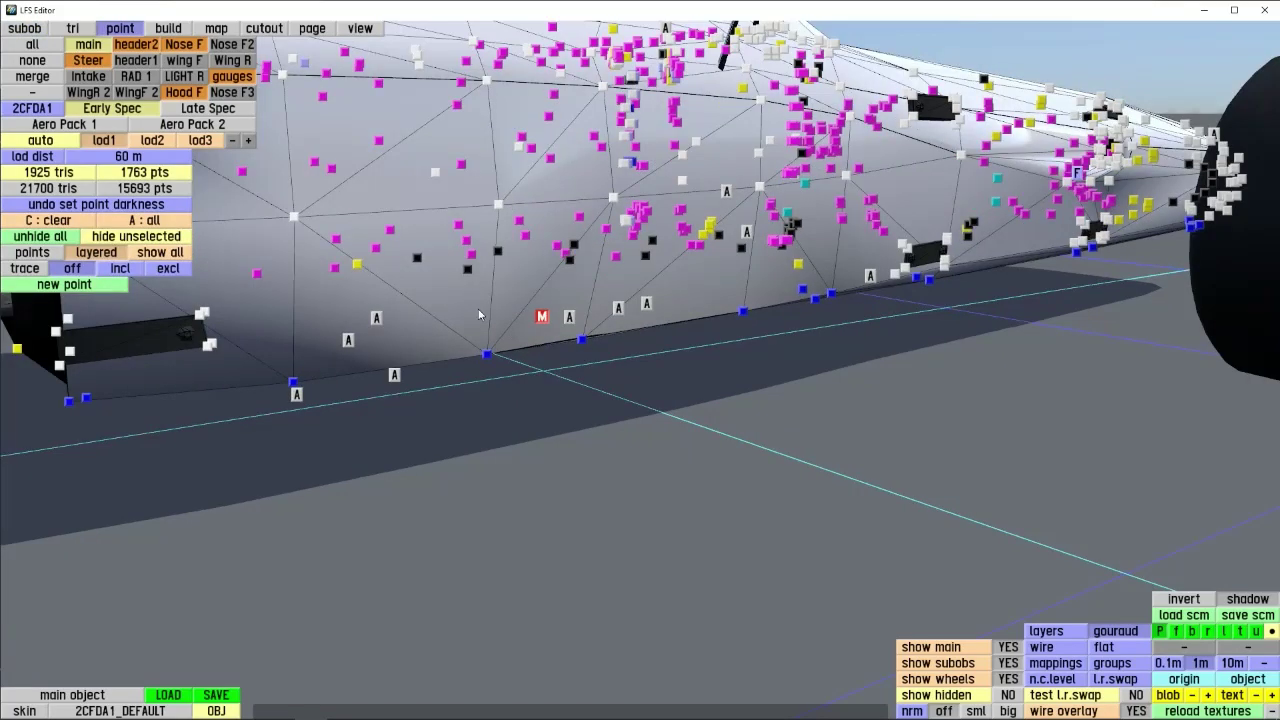
- In the right view, create a 6-point circle with a 0.05 m radius around the added body-side point
{"action": "right_click_drag", "start_coordinate": [480, 314], "coordinate": [668, 279]}
{"action": "left_click", "coordinate": [770, 198]}
{"action": "key", "text": "r"}
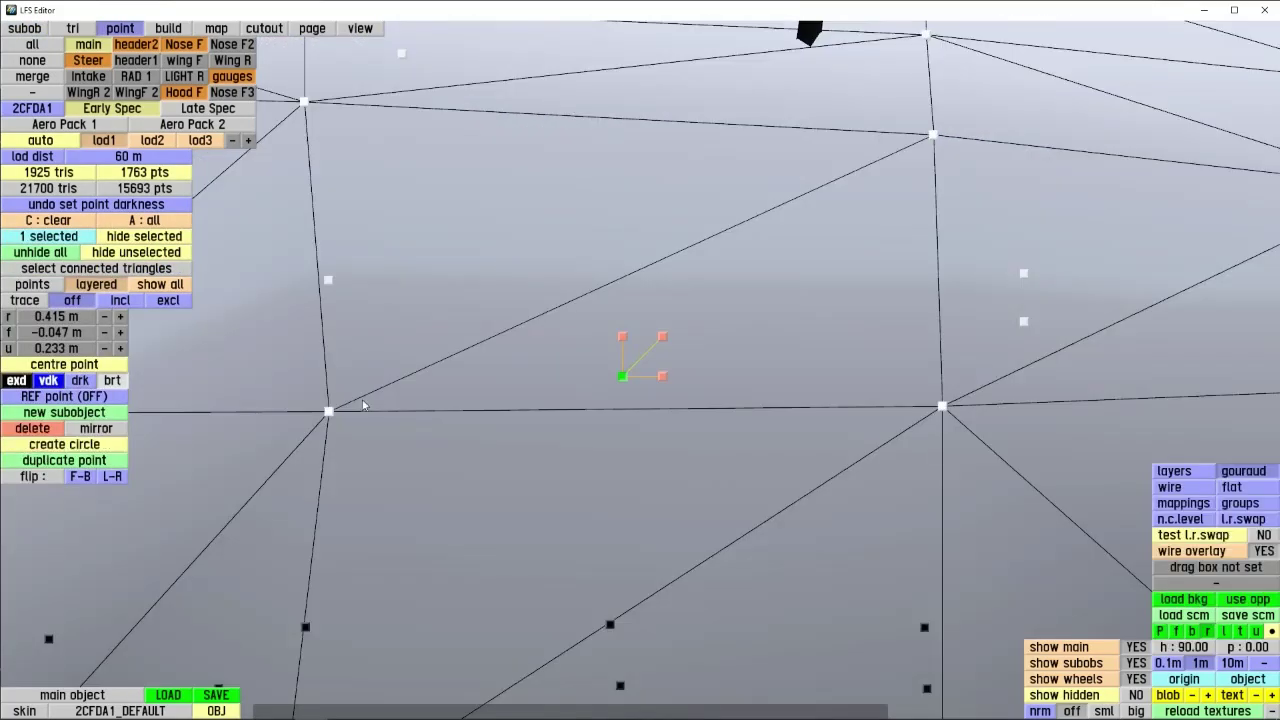
{"action": "left_click", "coordinate": [80, 444]}
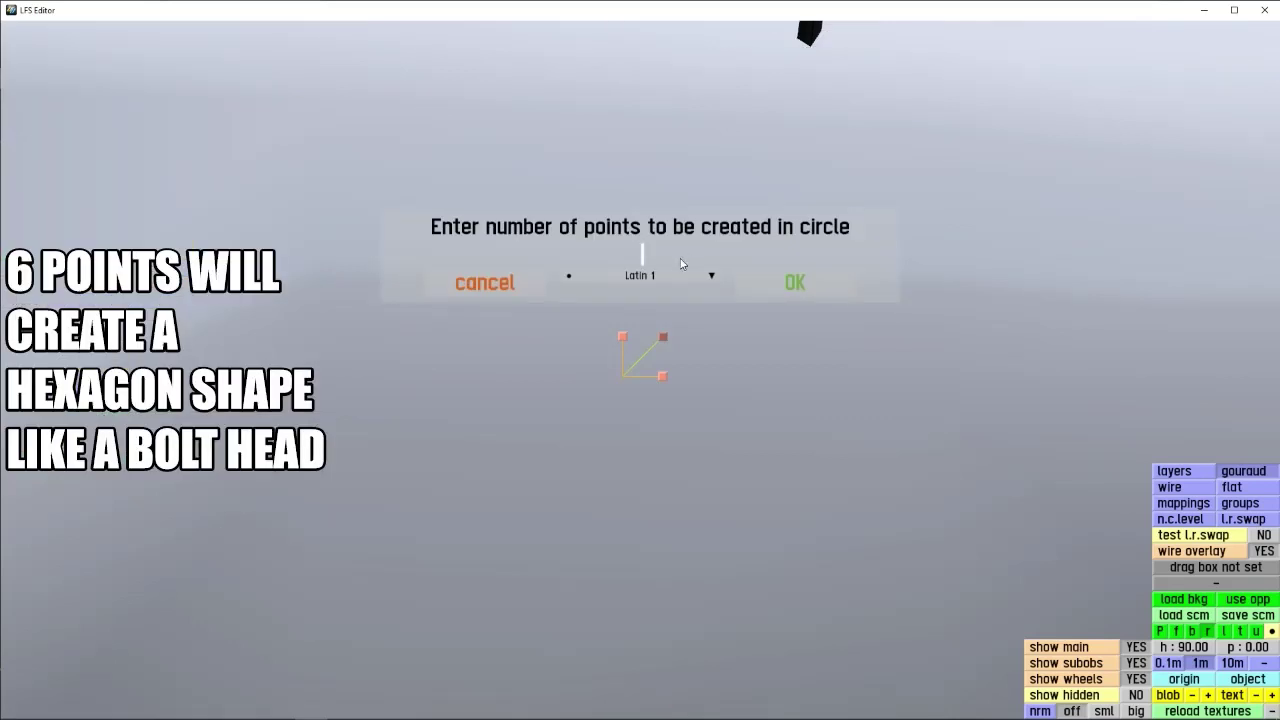
{"action": "type", "text": "6"}
{"action": "key", "text": "Return"}
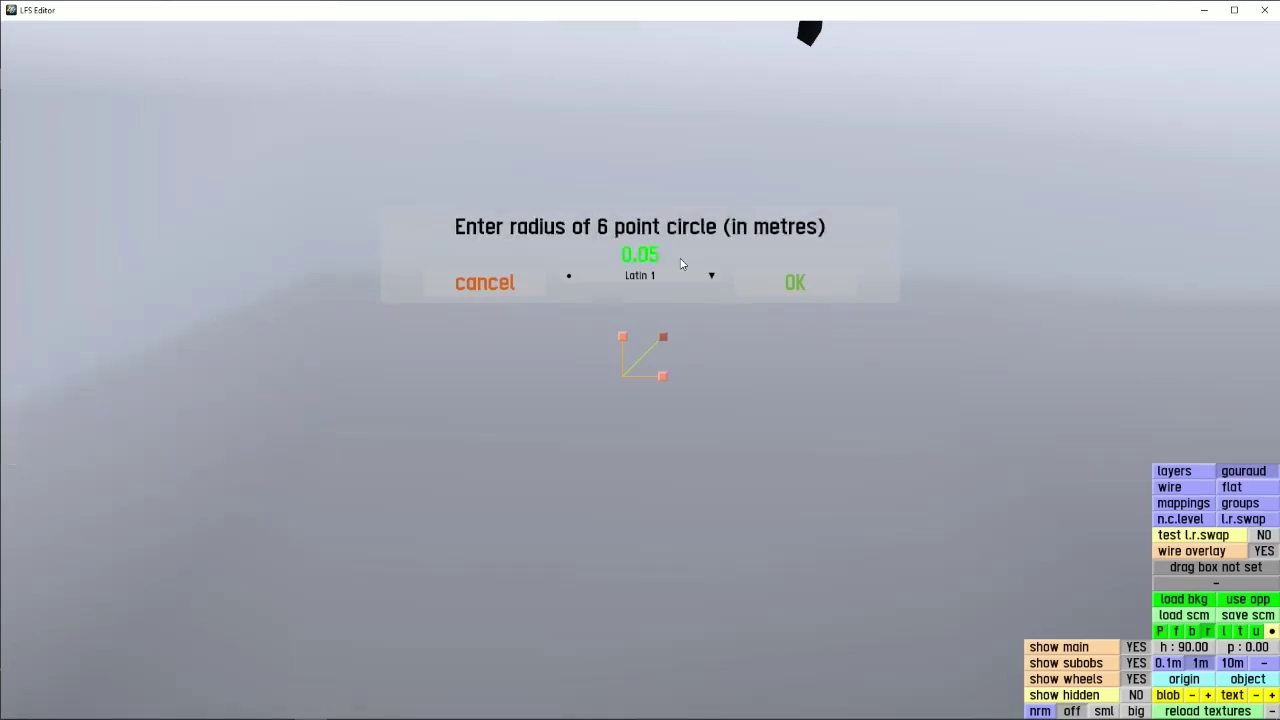
{"action": "key", "text": "Return"}
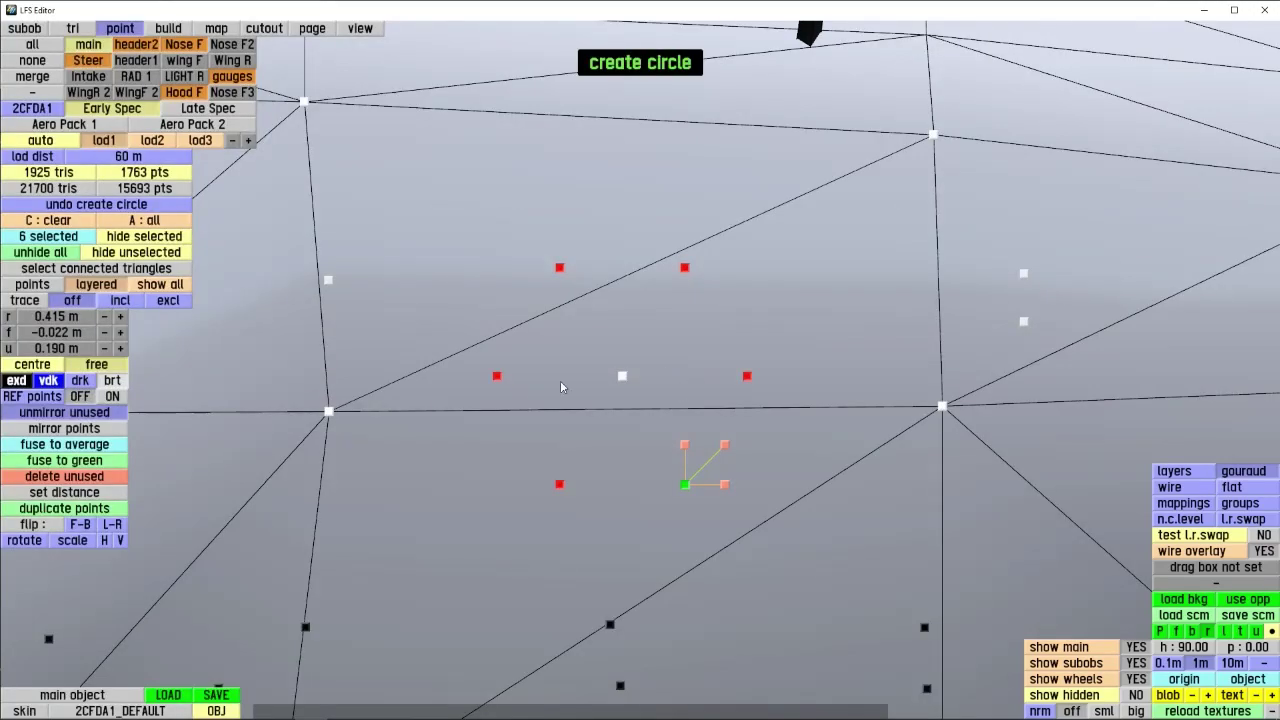
{"action": "key", "text": "p"}
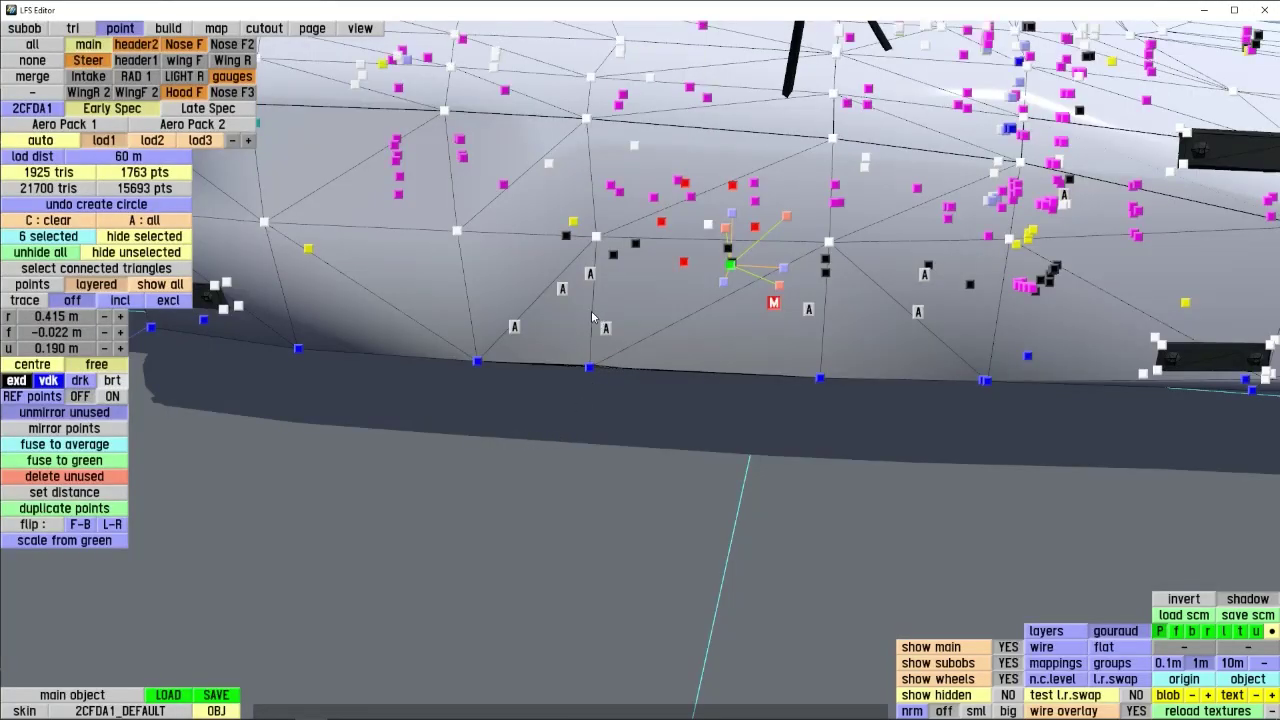
- Add the circle's centre point to the selection and trace the outline in exclude (excl) mode
{"action": "right_click_drag", "start_coordinate": [603, 358], "coordinate": [696, 294]}
{"action": "scroll", "coordinate": [701, 250], "scroll_direction": "up", "scroll_amount": 4}
{"action": "left_click", "coordinate": [699, 274]}
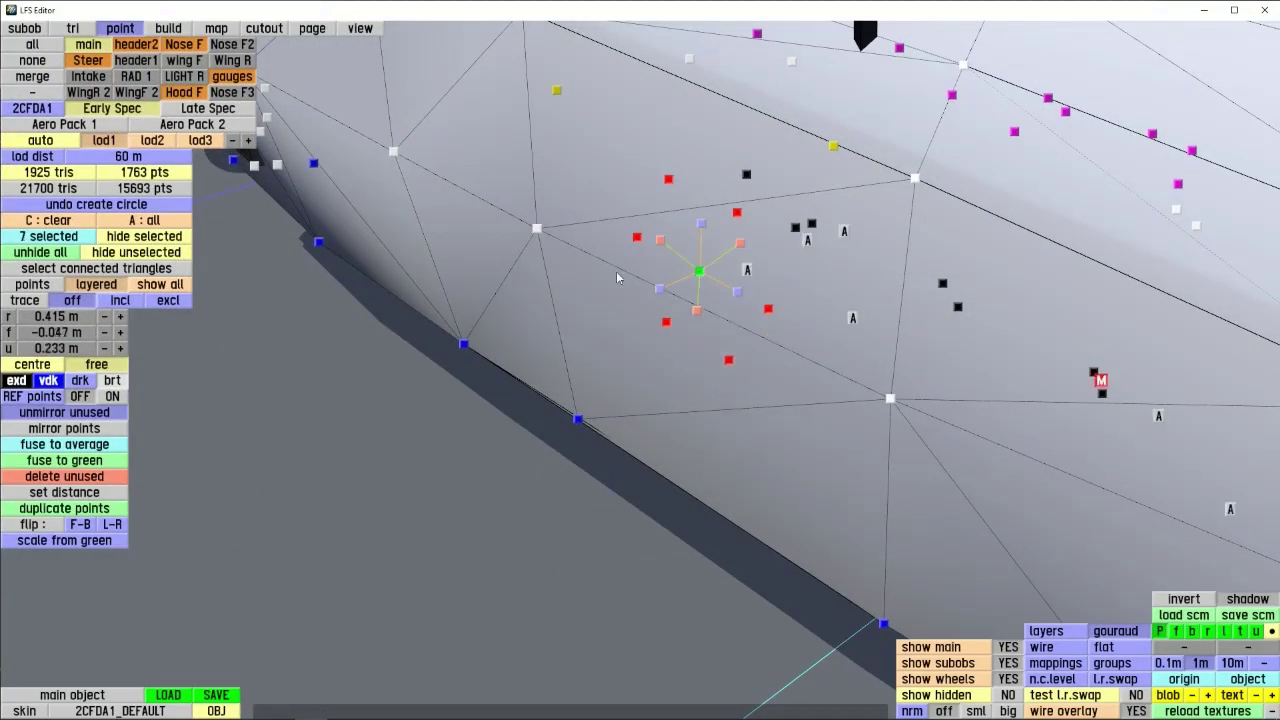
{"action": "left_click", "coordinate": [170, 300]}
{"action": "scroll", "coordinate": [769, 348], "scroll_direction": "up", "scroll_amount": 3}
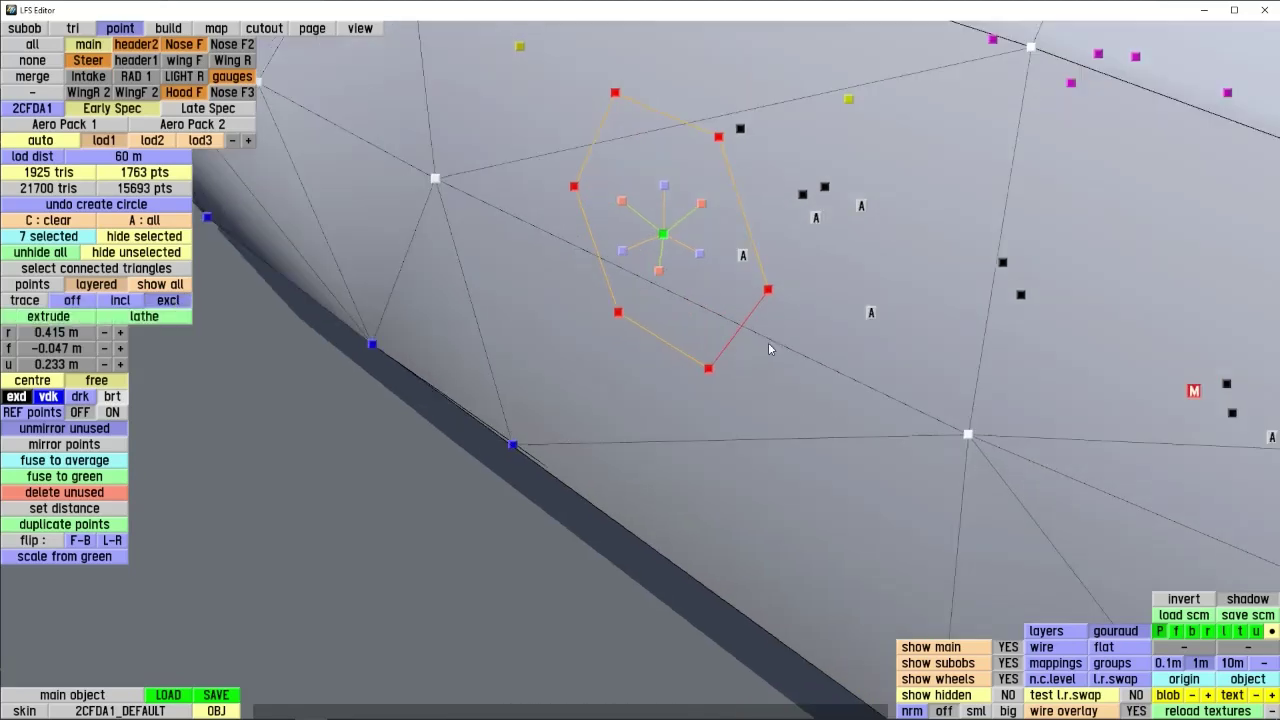
{"action": "right_click_drag", "start_coordinate": [769, 348], "coordinate": [713, 309]}
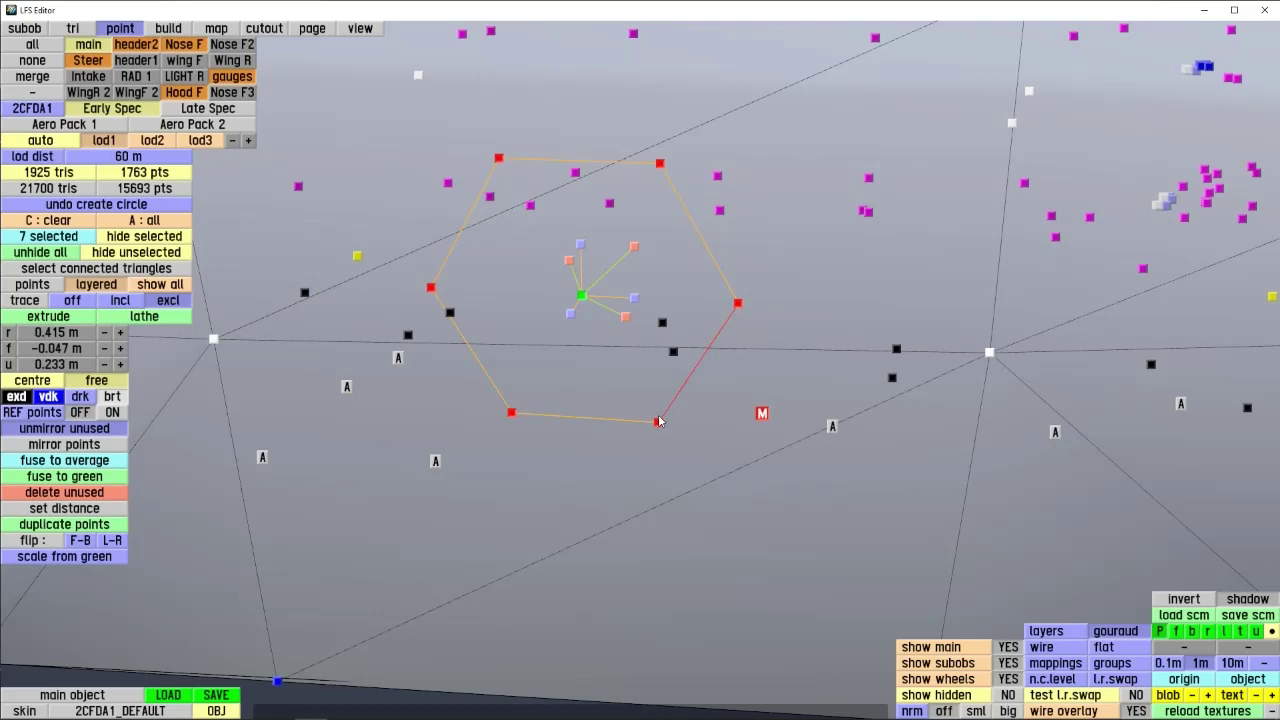
{"action": "right_click_drag", "start_coordinate": [595, 296], "coordinate": [546, 426]}
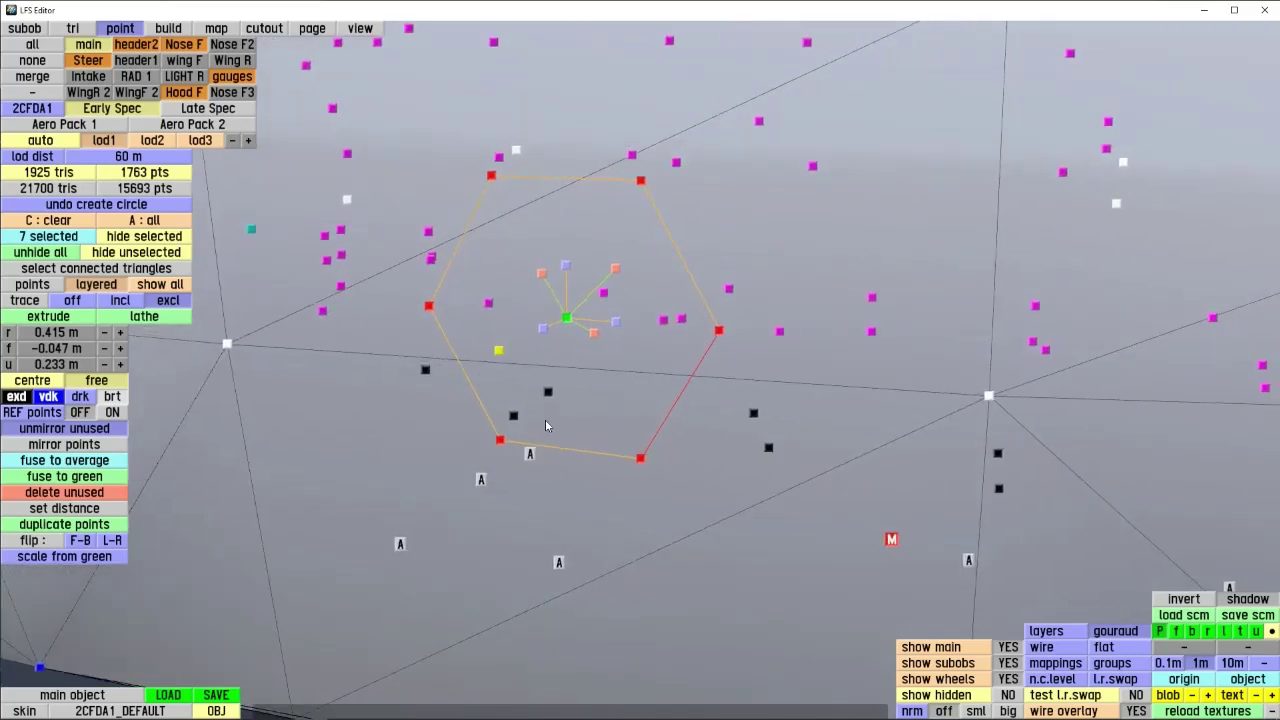
- Remove the centre point from the traced selection, compare the outline, and add the point back
{"action": "left_click", "coordinate": [566, 318], "text": "ctrl"}
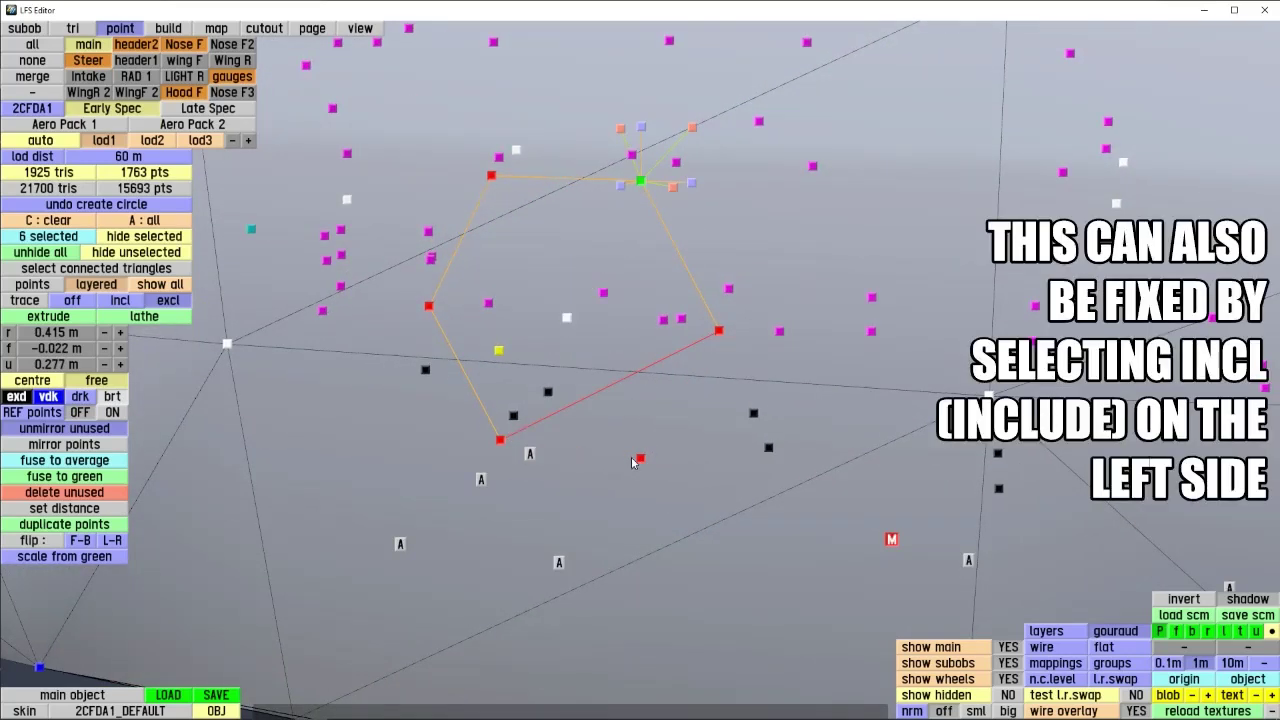
{"action": "right_click_drag", "start_coordinate": [640, 463], "coordinate": [686, 492]}
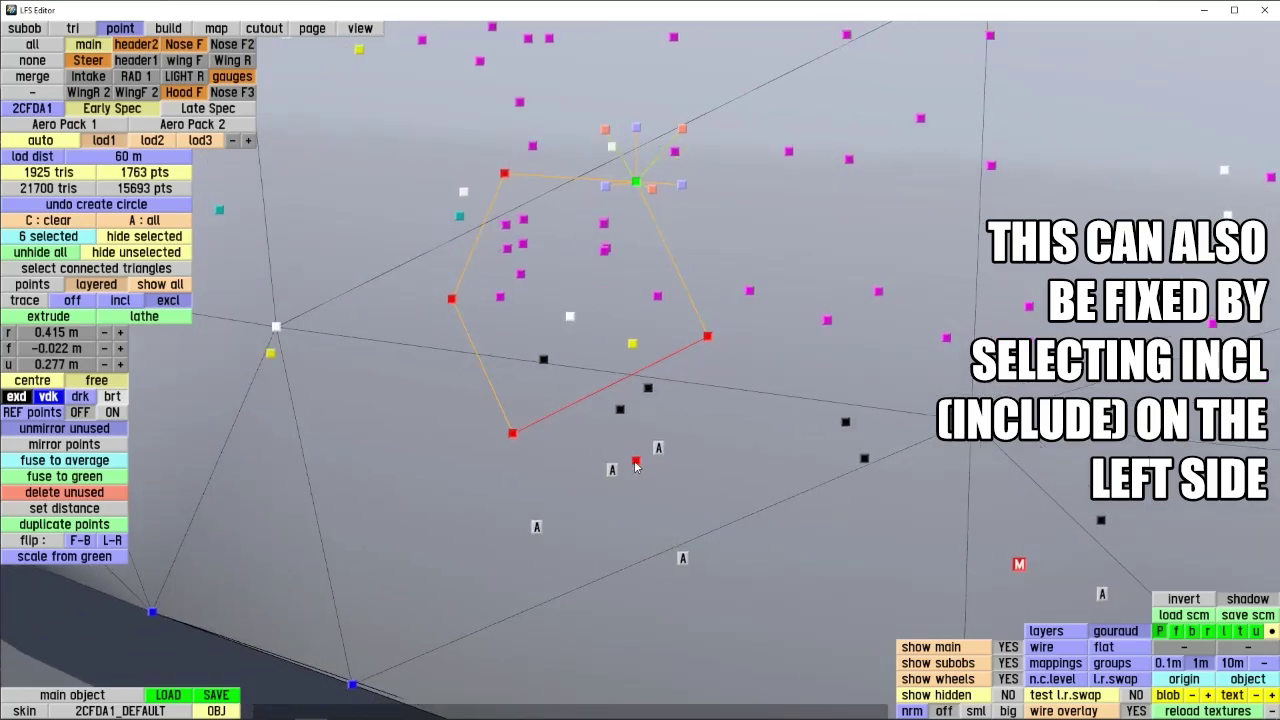
{"action": "right_click_drag", "start_coordinate": [673, 441], "coordinate": [622, 490]}
{"action": "left_click", "coordinate": [554, 325], "text": "ctrl"}
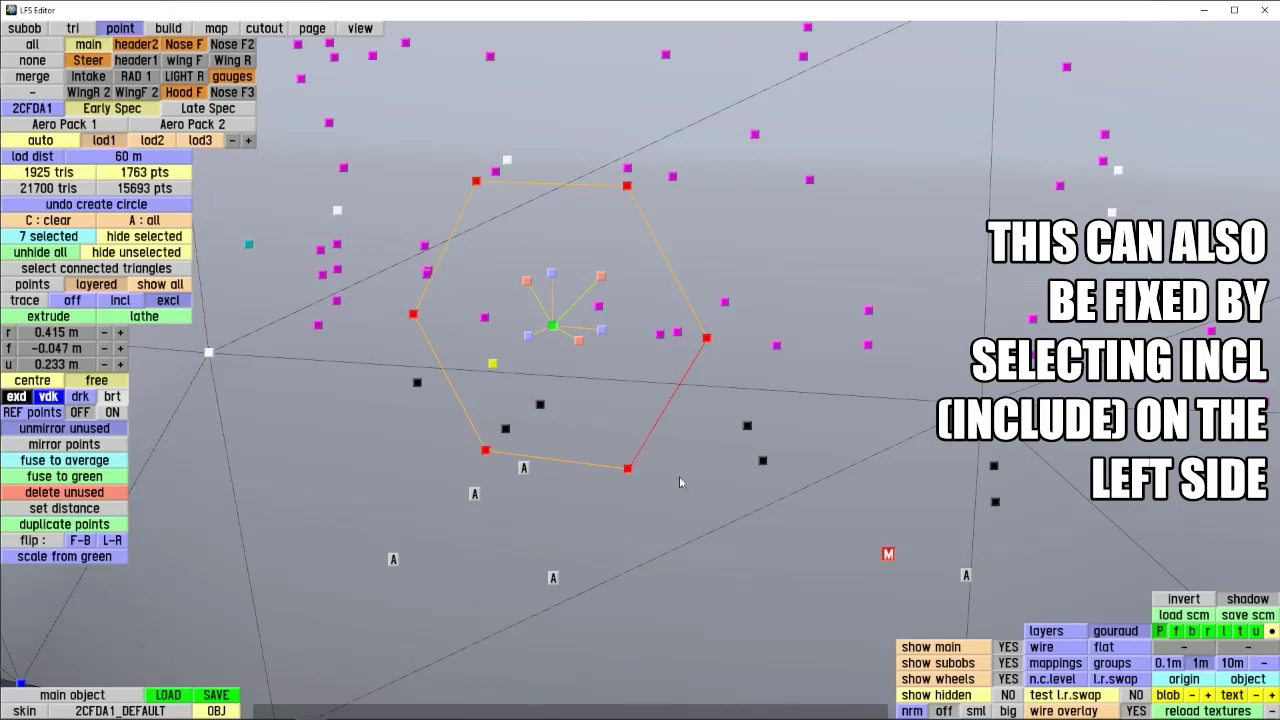
- Clear the selection and reselect the six circle points in order around the hexagon, with the centre point last
{"action": "key", "text": "c"}
{"action": "left_click", "coordinate": [628, 470]}
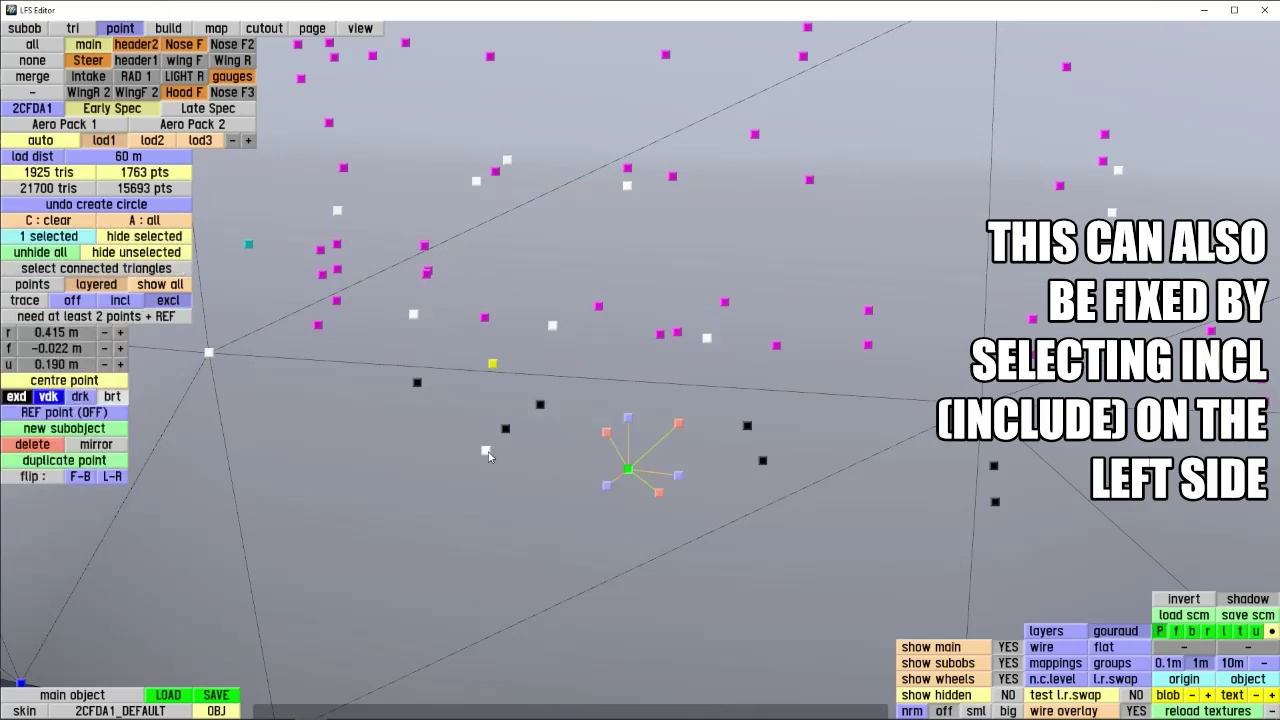
{"action": "left_click", "coordinate": [485, 452], "text": "shift"}
{"action": "left_click", "coordinate": [411, 316], "text": "shift"}
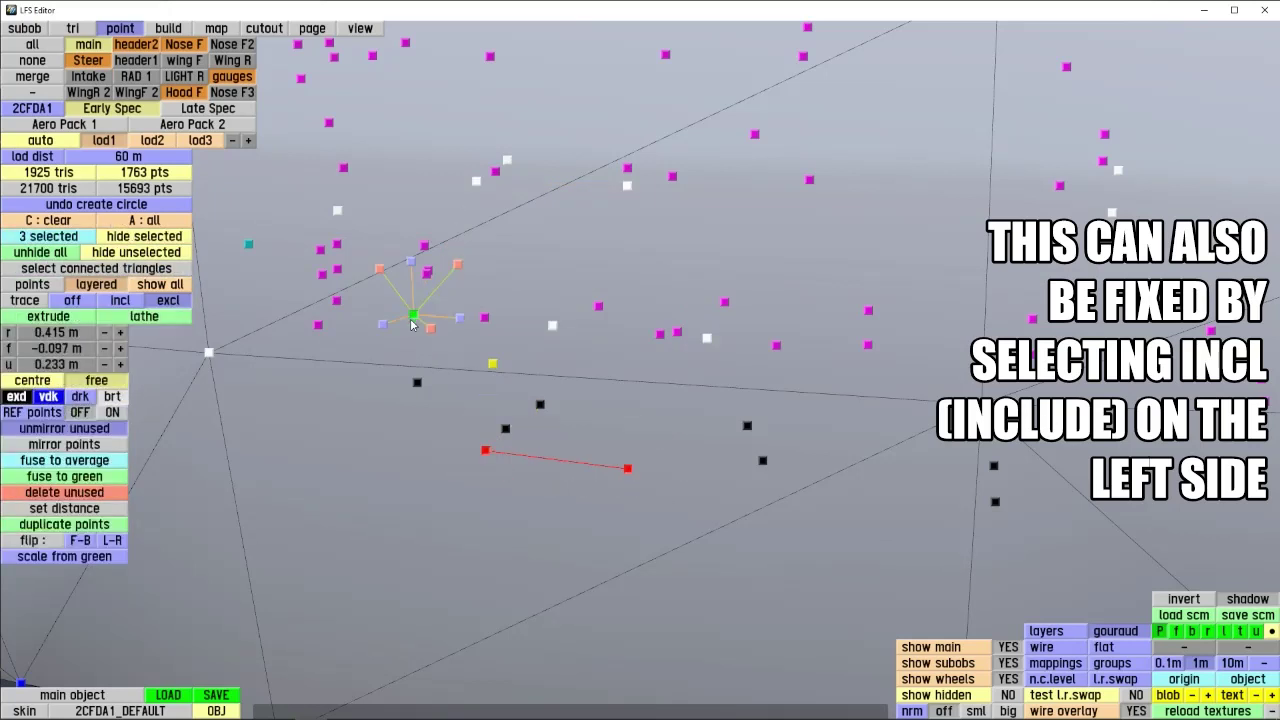
{"action": "right_click_drag", "start_coordinate": [478, 239], "coordinate": [526, 214]}
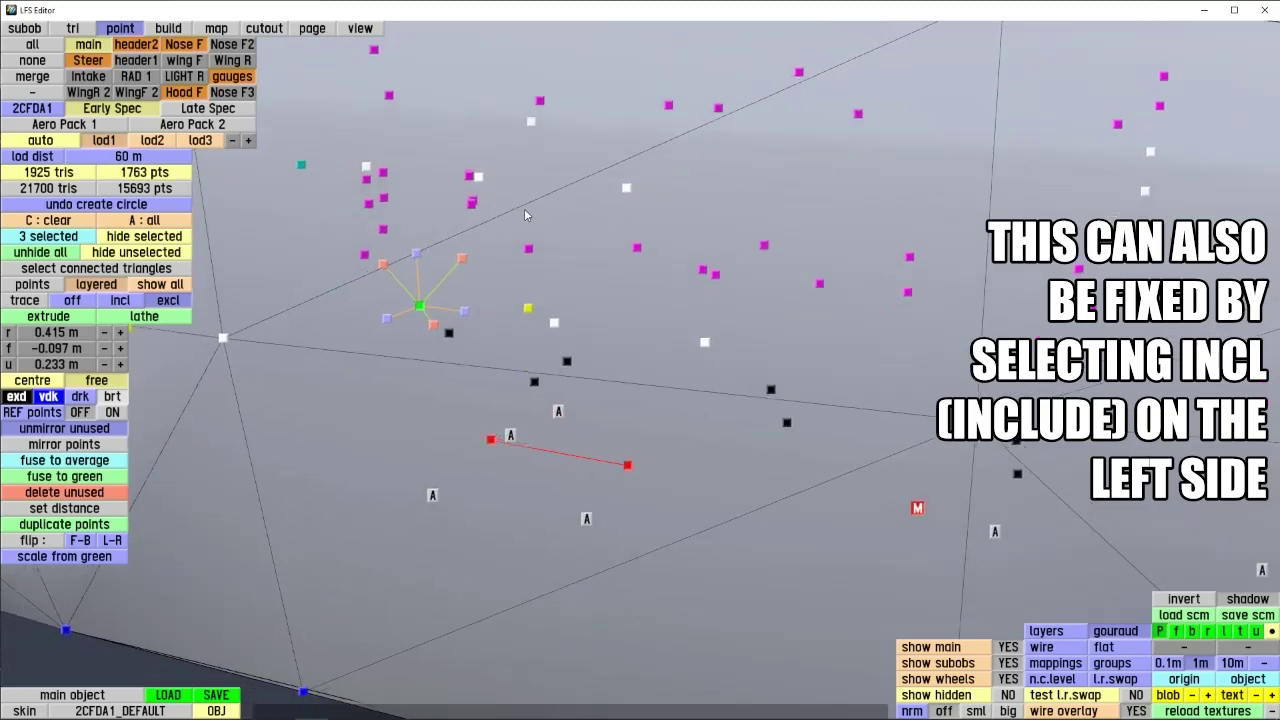
{"action": "left_click", "coordinate": [478, 176], "text": "shift"}
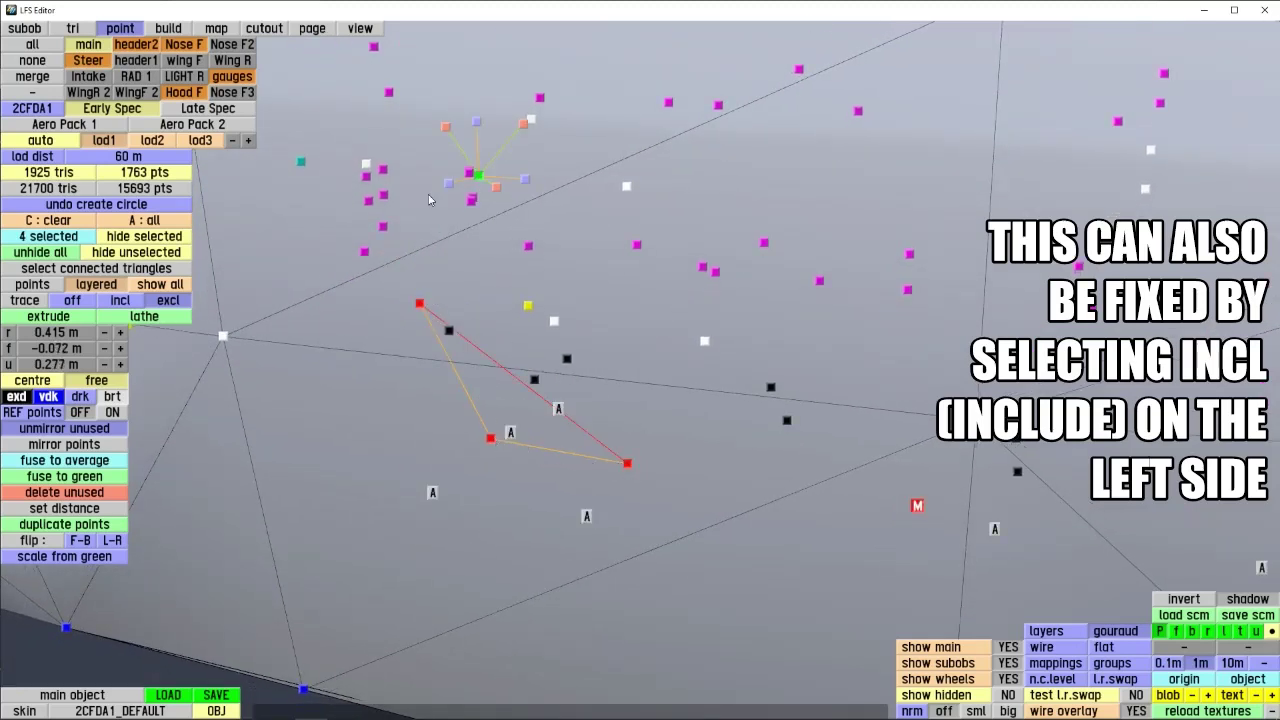
{"action": "left_click", "coordinate": [626, 187], "text": "shift"}
{"action": "left_click", "coordinate": [705, 338], "text": "shift"}
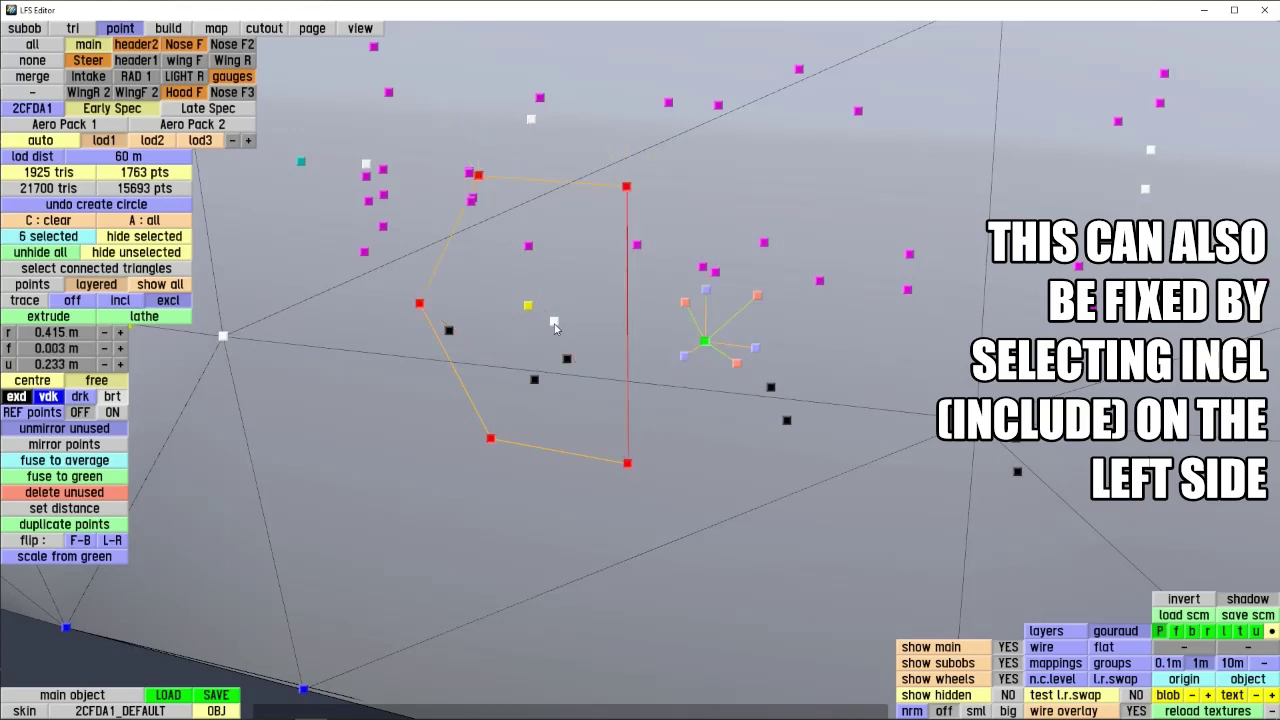
{"action": "left_click", "coordinate": [554, 323], "text": "shift"}
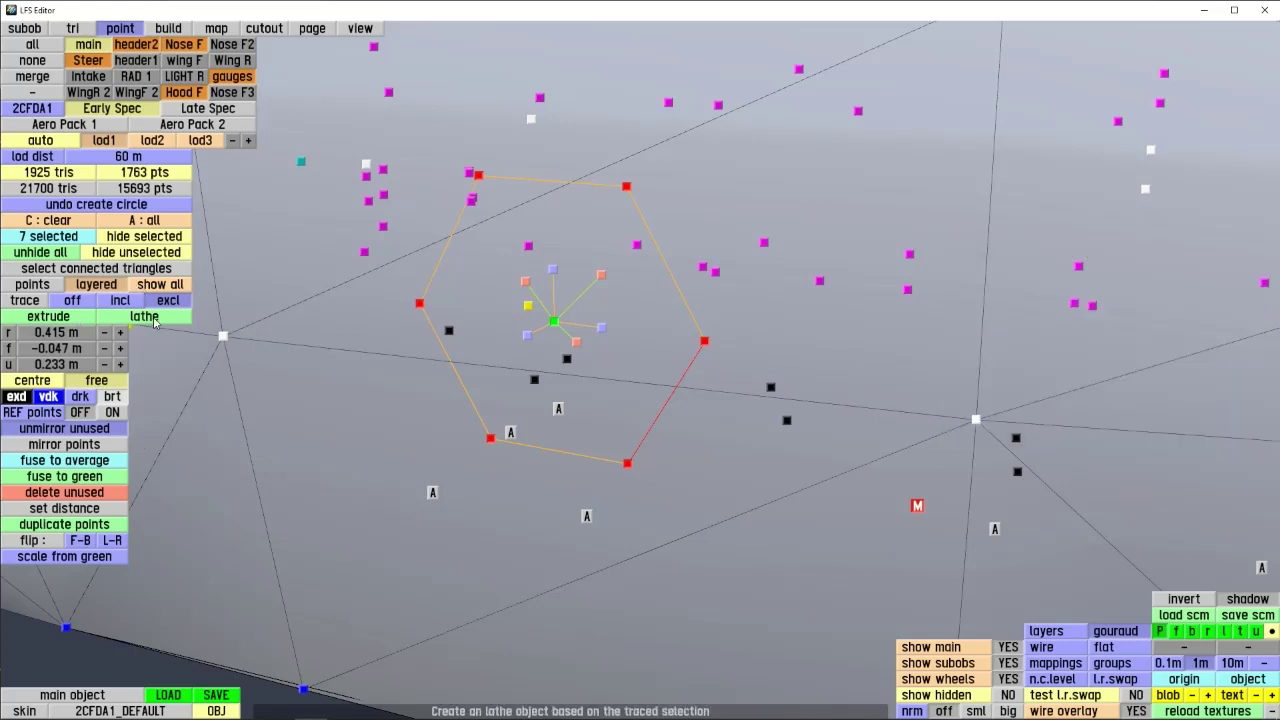
- Extrude the traced hexagon using the orange / inside extrusion type
{"action": "left_click", "coordinate": [50, 316]}
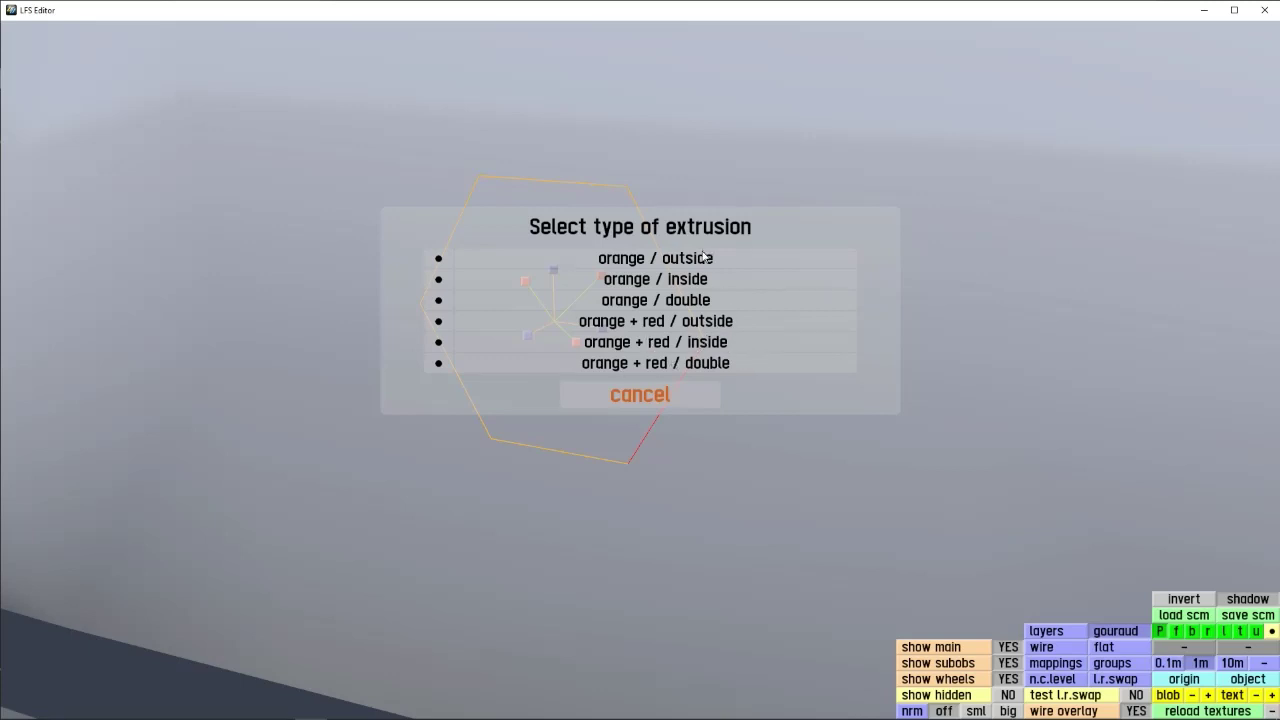
{"action": "left_click", "coordinate": [690, 282]}
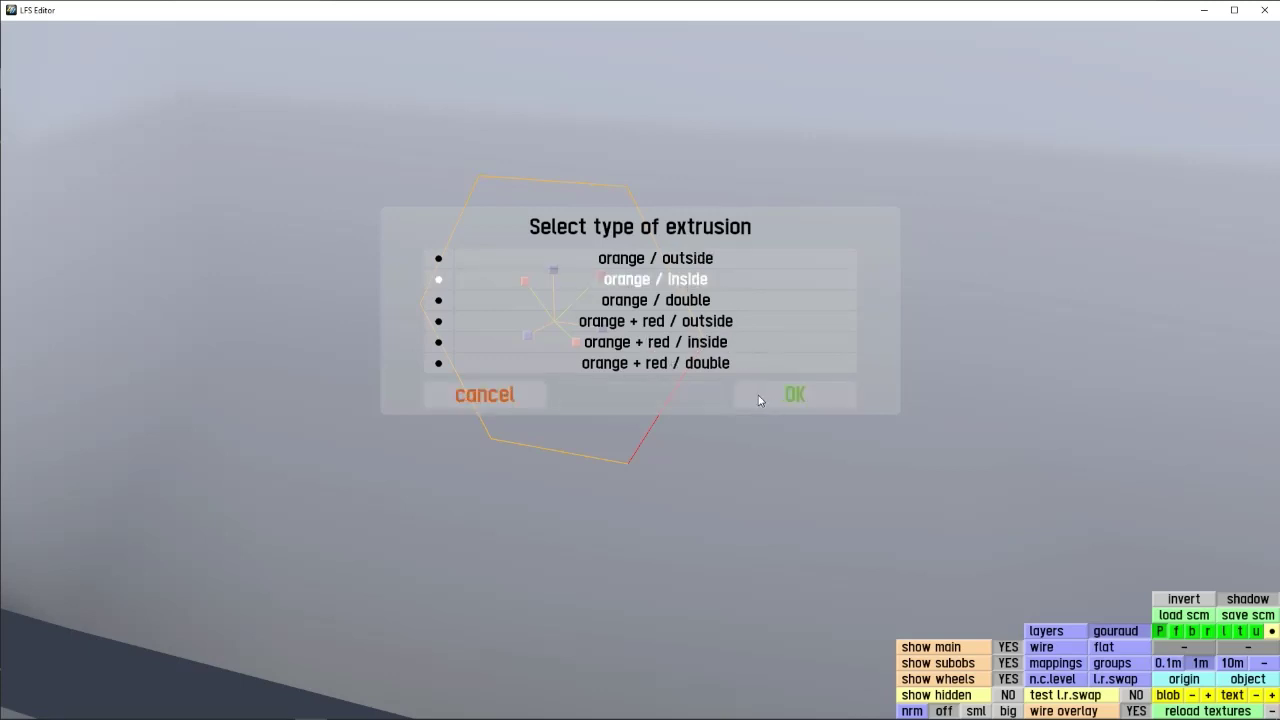
{"action": "left_click", "coordinate": [795, 394]}
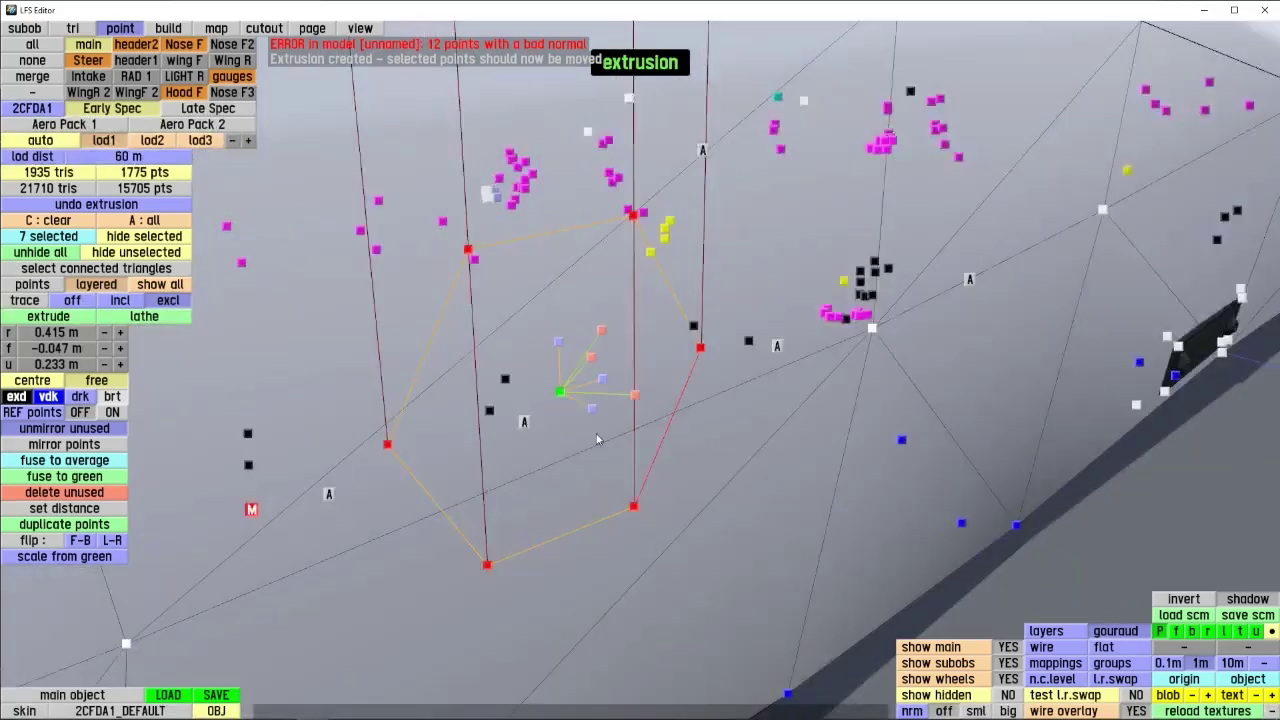
- Move the extruded hexagon points outward from the body side to about r 0.469 m, inspect the faces, and undo the move
{"action": "middle_click_drag", "start_coordinate": [615, 417], "coordinate": [615, 506]}
{"action": "scroll", "coordinate": [615, 506], "scroll_direction": "down", "scroll_amount": 5}
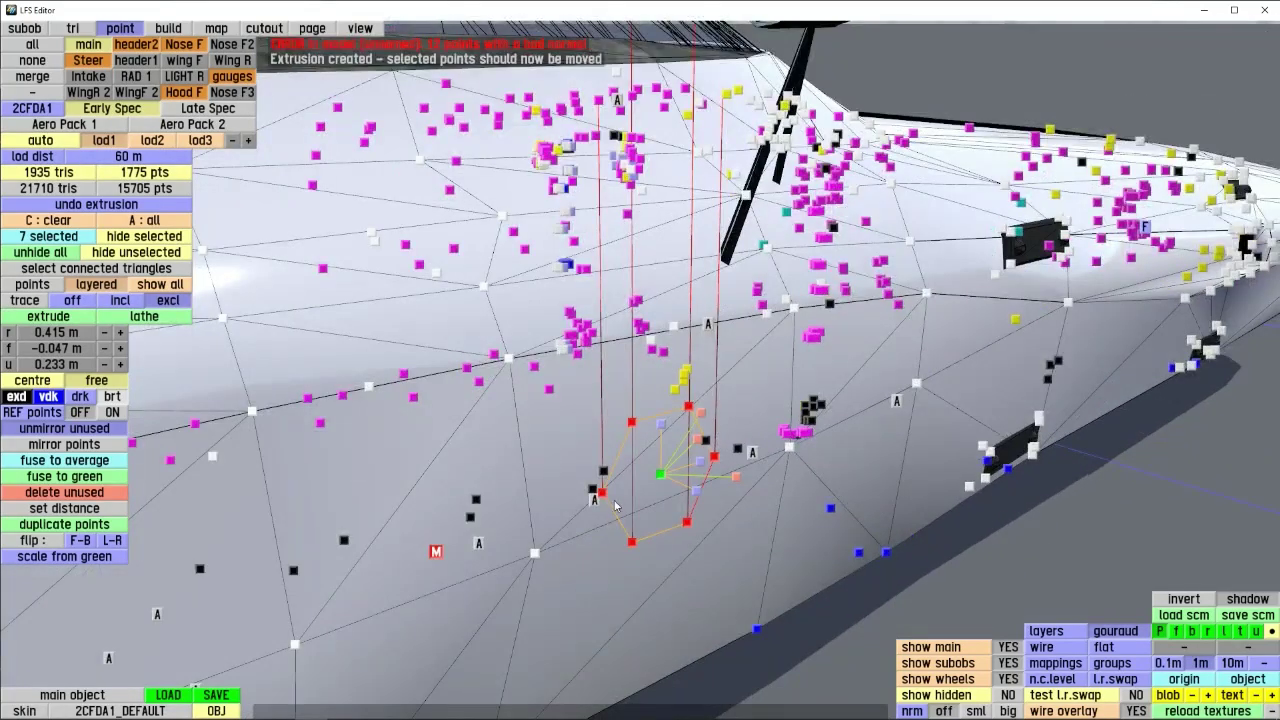
{"action": "middle_click_drag", "start_coordinate": [631, 438], "coordinate": [724, 486]}
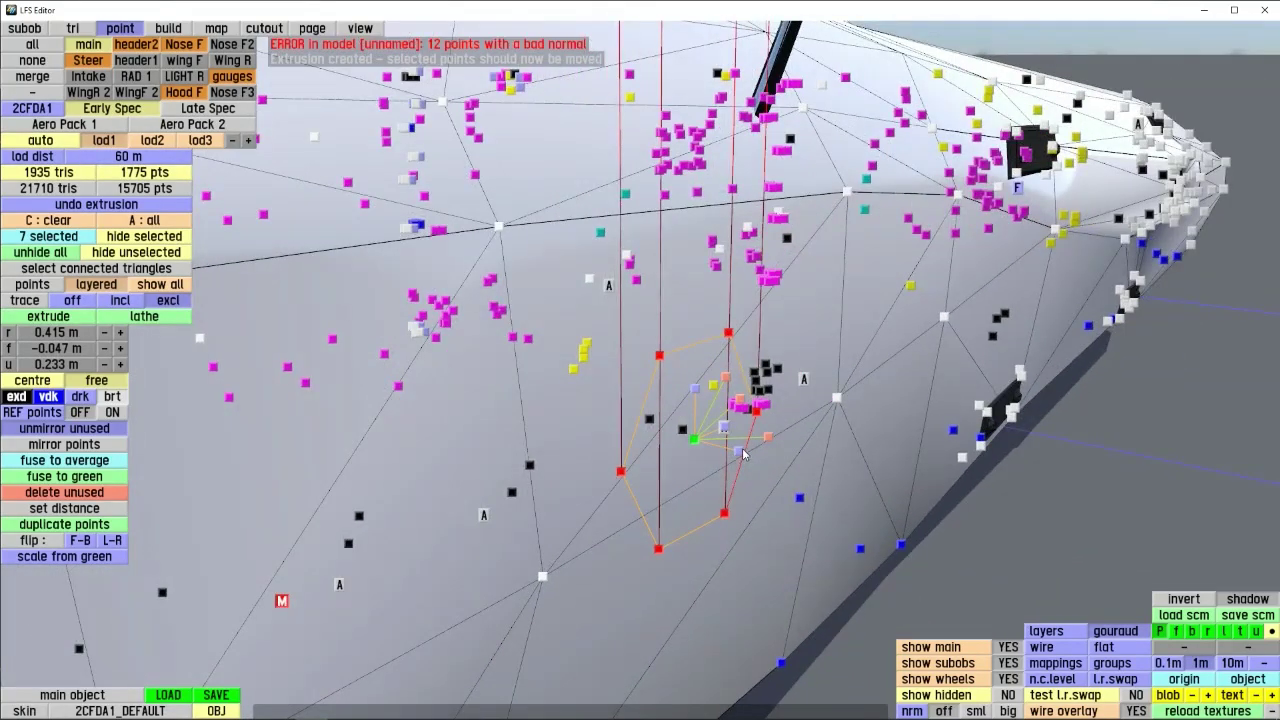
{"action": "left_click_drag", "start_coordinate": [743, 453], "coordinate": [860, 500]}
{"action": "middle_click_drag", "start_coordinate": [860, 500], "coordinate": [843, 527]}
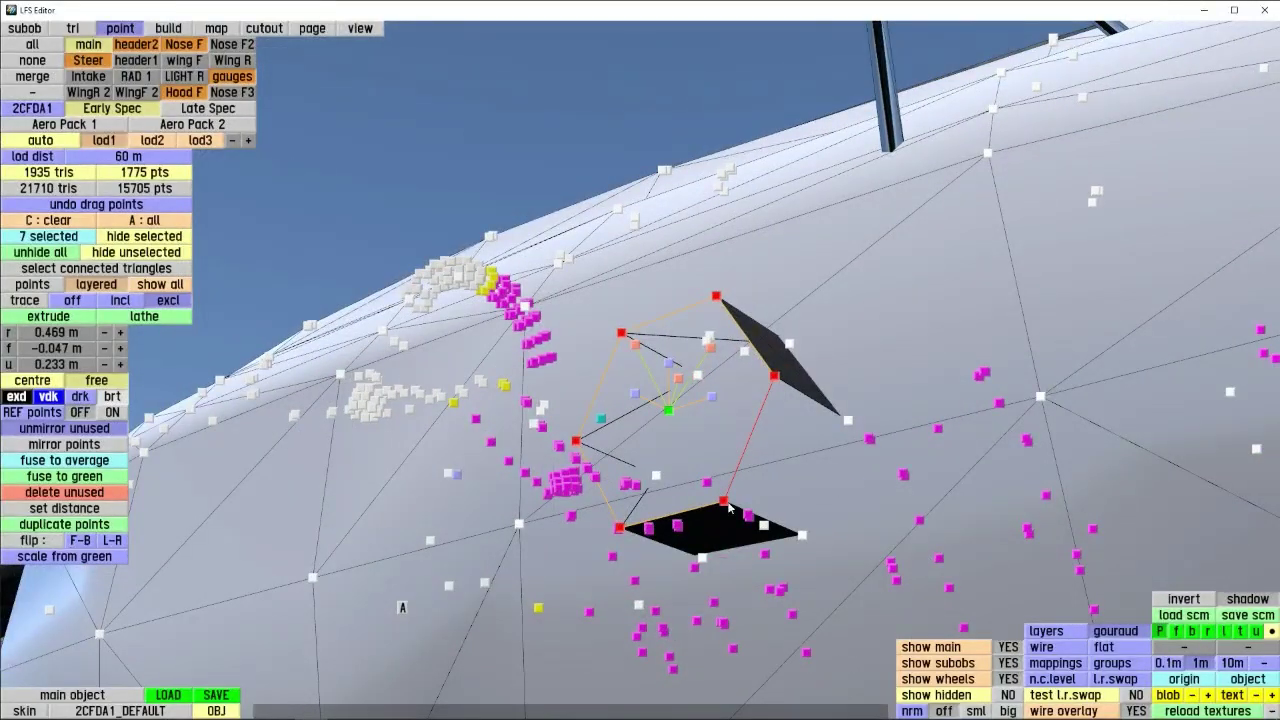
{"action": "middle_click_drag", "start_coordinate": [797, 504], "coordinate": [780, 382]}
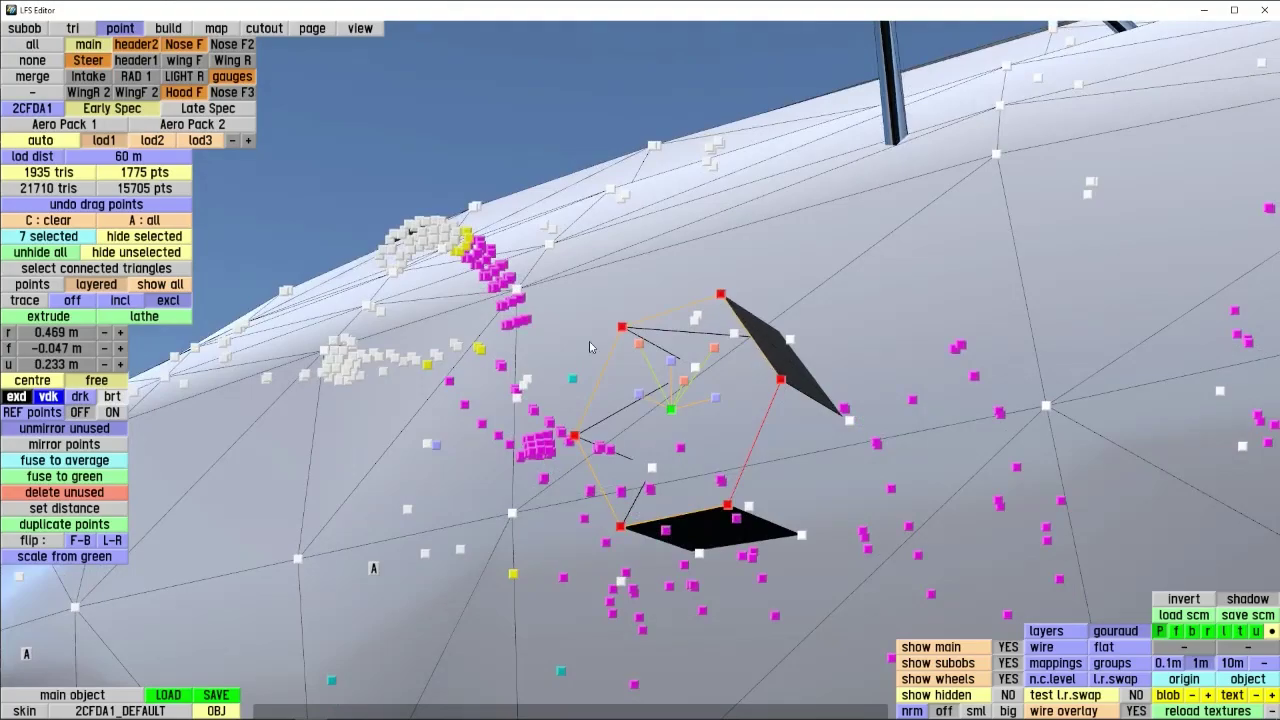
{"action": "middle_click_drag", "start_coordinate": [796, 470], "coordinate": [810, 436]}
{"action": "key", "text": "ctrl+z"}
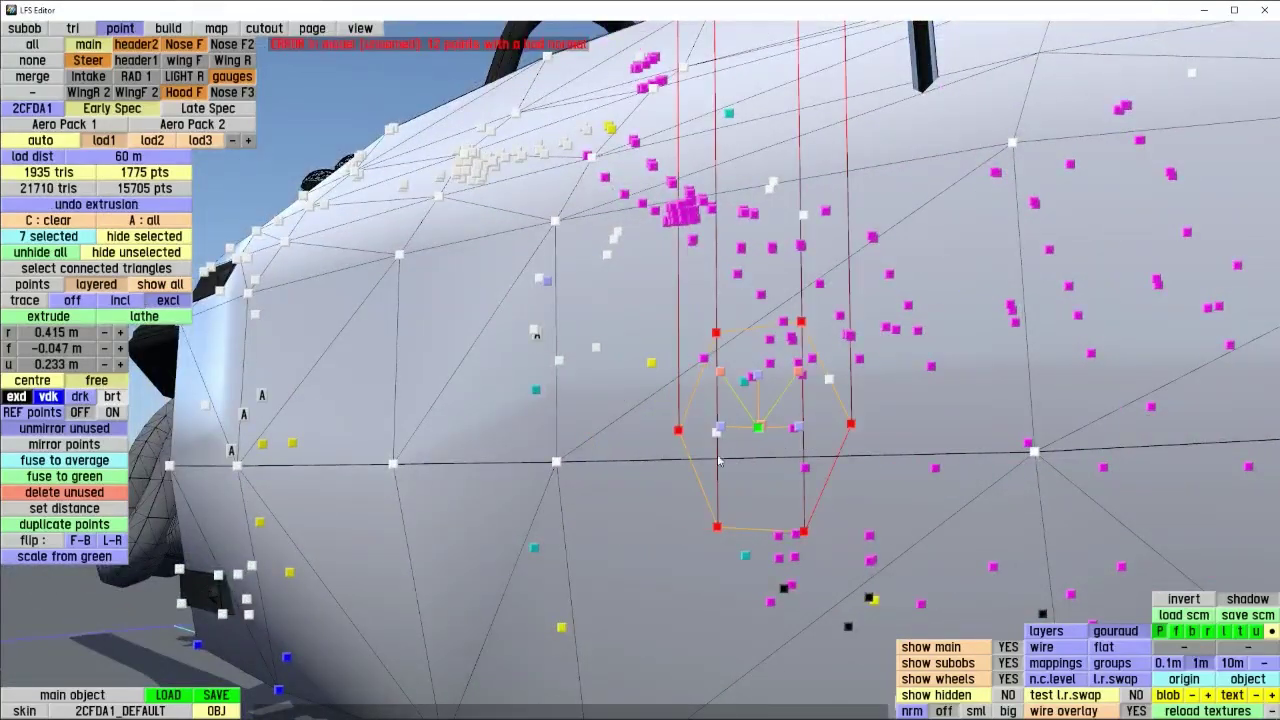
- Extrude the traced hexagon using an orange + red extrusion type and move its new points outward to about r 0.440 m
{"action": "left_click", "coordinate": [82, 320]}
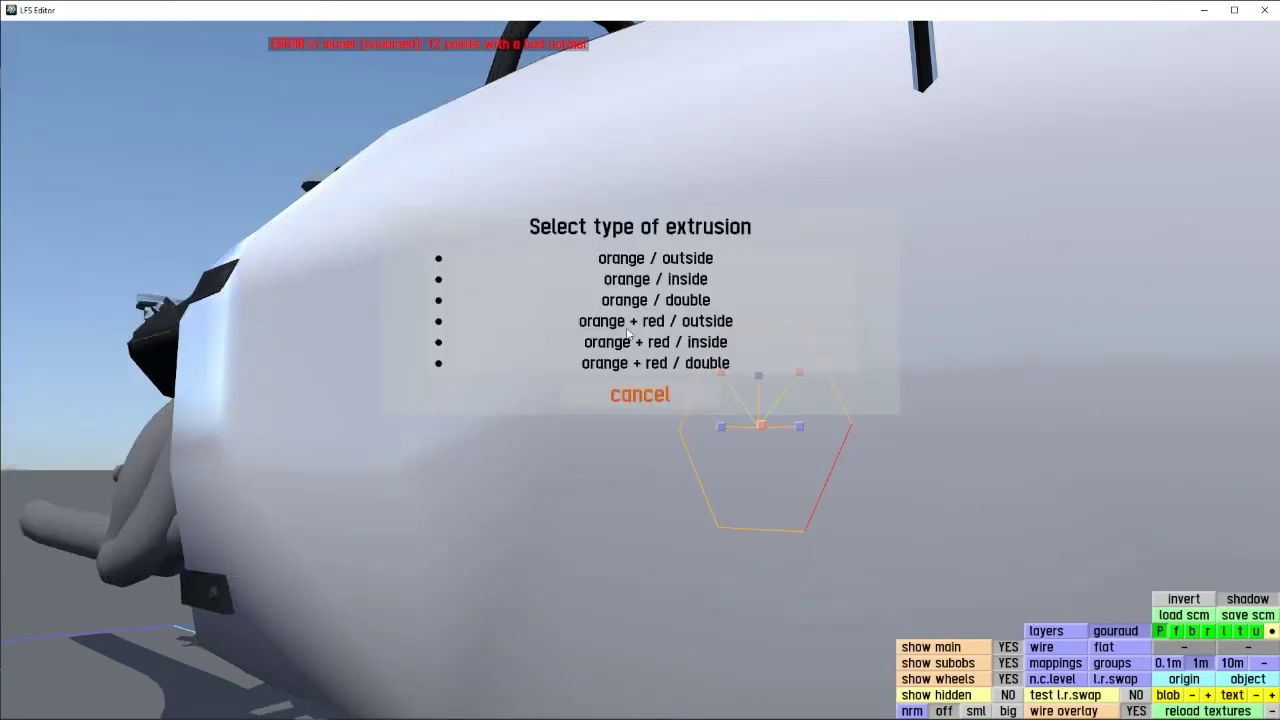
{"action": "left_click", "coordinate": [711, 328]}
{"action": "left_click", "coordinate": [794, 395]}
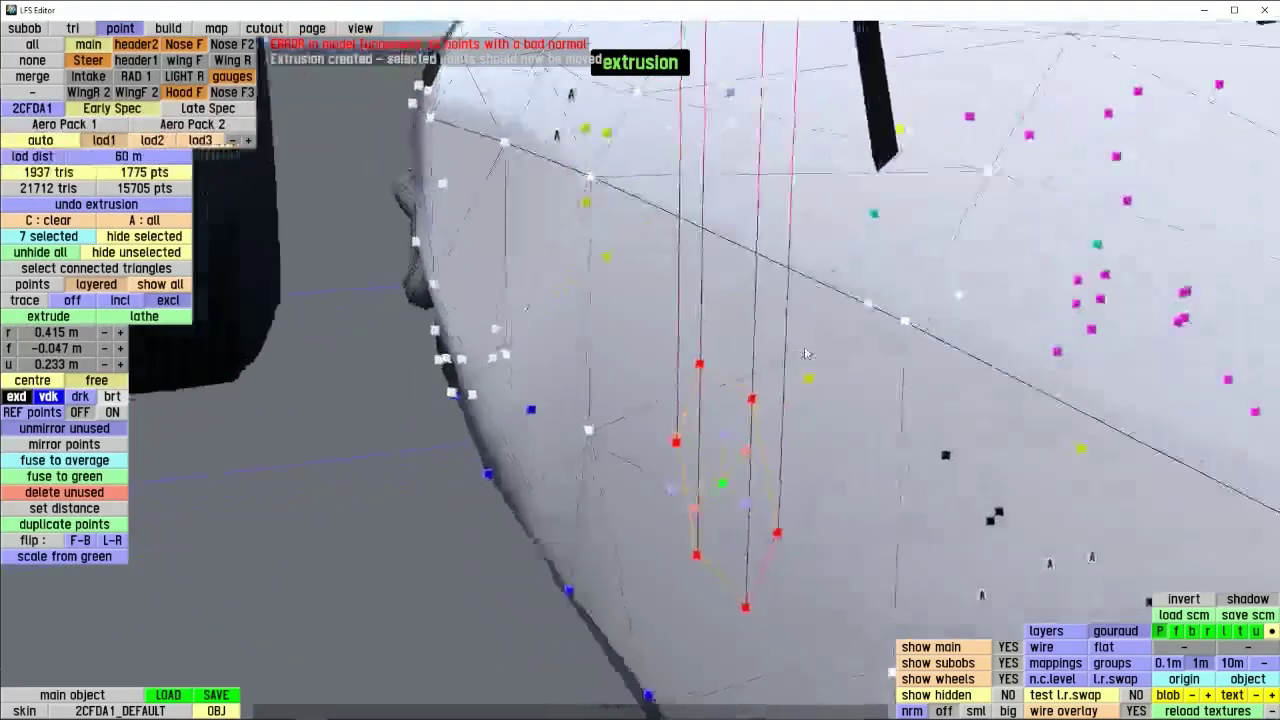
{"action": "right_click_drag", "start_coordinate": [806, 354], "coordinate": [682, 506]}
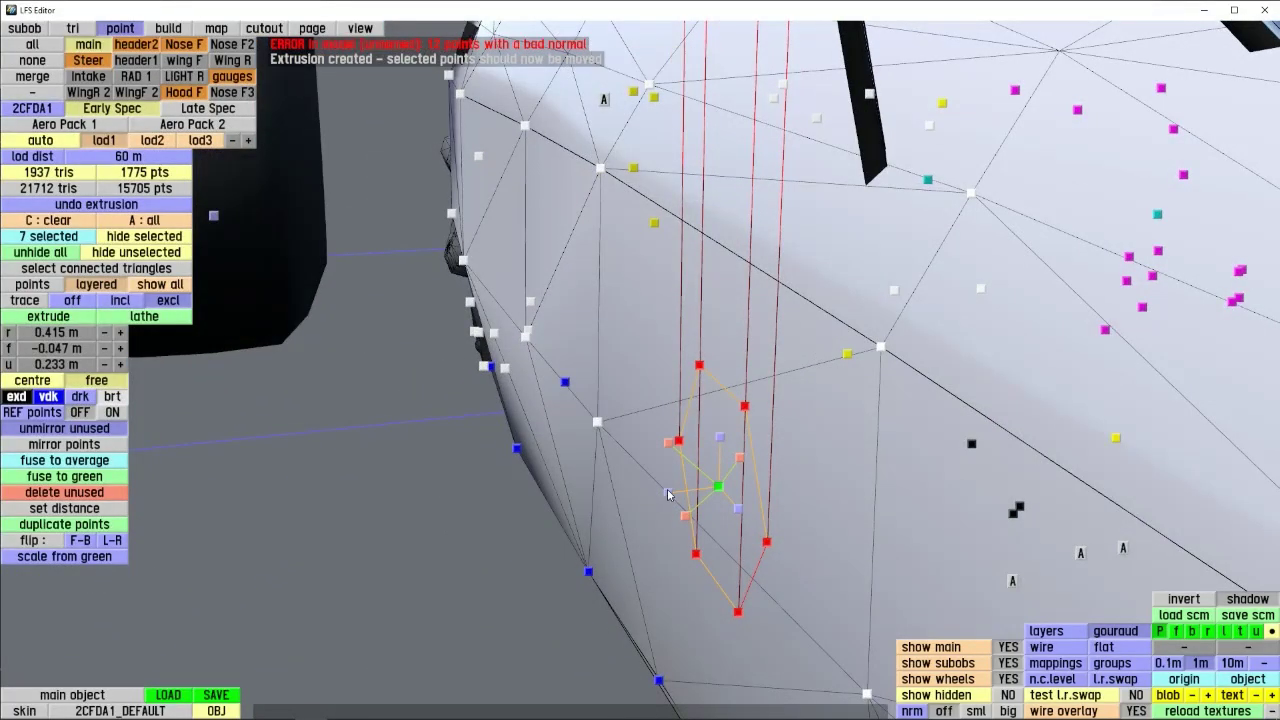
{"action": "left_click_drag", "start_coordinate": [673, 497], "coordinate": [604, 498]}
- Move the extruded hexagon points outward to about r 0.542 m, check the tube from above, and undo that move
{"action": "right_click_drag", "start_coordinate": [622, 574], "coordinate": [703, 475]}
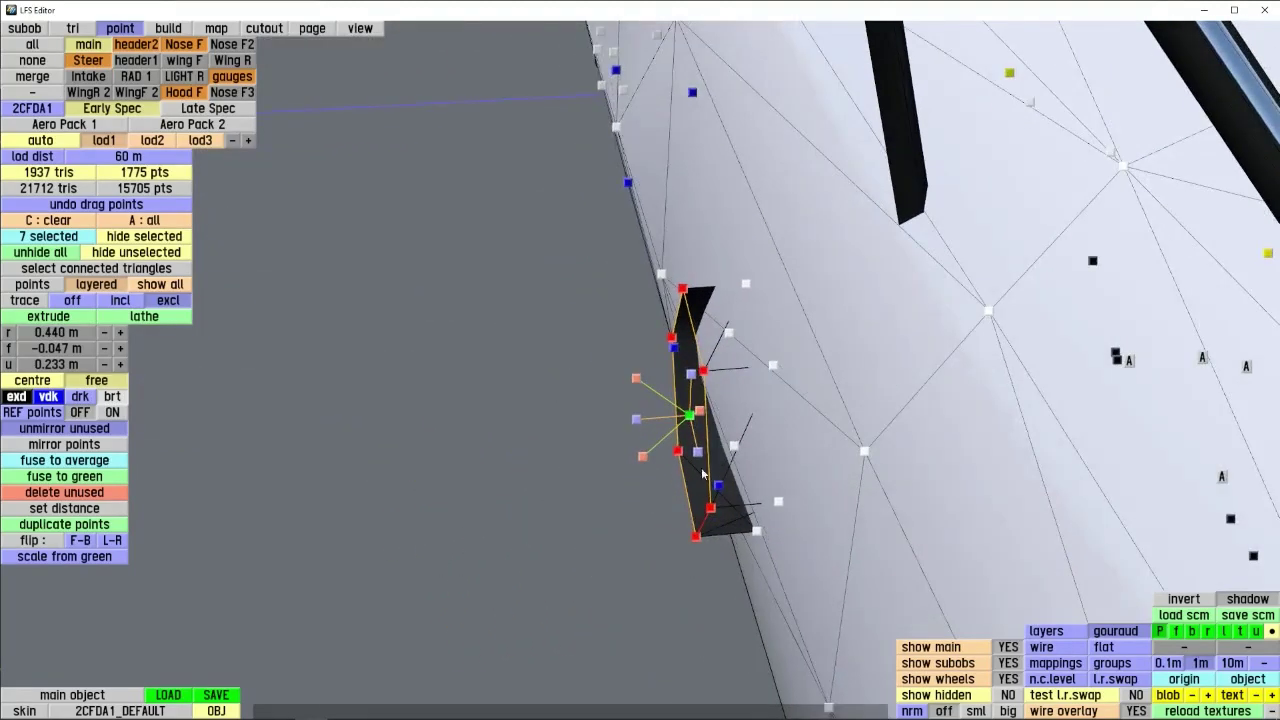
{"action": "left_click_drag", "start_coordinate": [643, 460], "coordinate": [367, 481]}
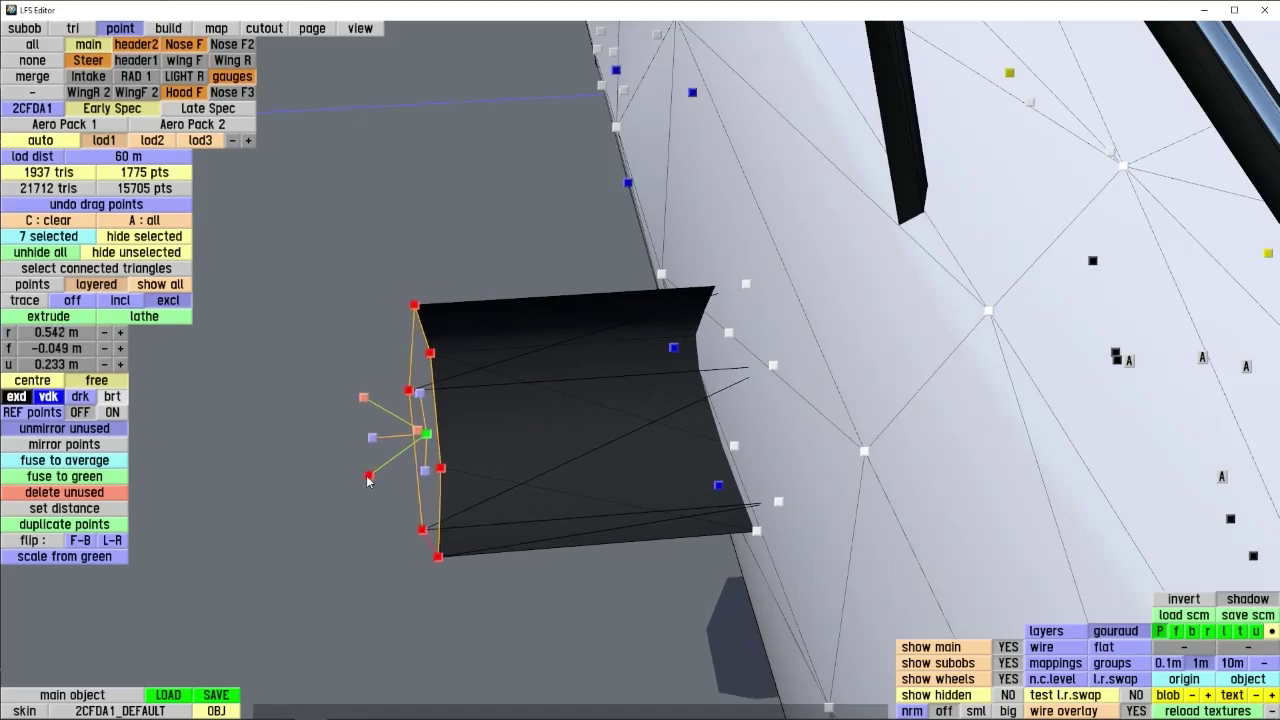
{"action": "right_click_drag", "start_coordinate": [640, 466], "coordinate": [633, 140]}
{"action": "right_click_drag", "start_coordinate": [636, 590], "coordinate": [629, 488]}
{"action": "scroll", "coordinate": [629, 488], "scroll_direction": "down", "scroll_amount": 6}
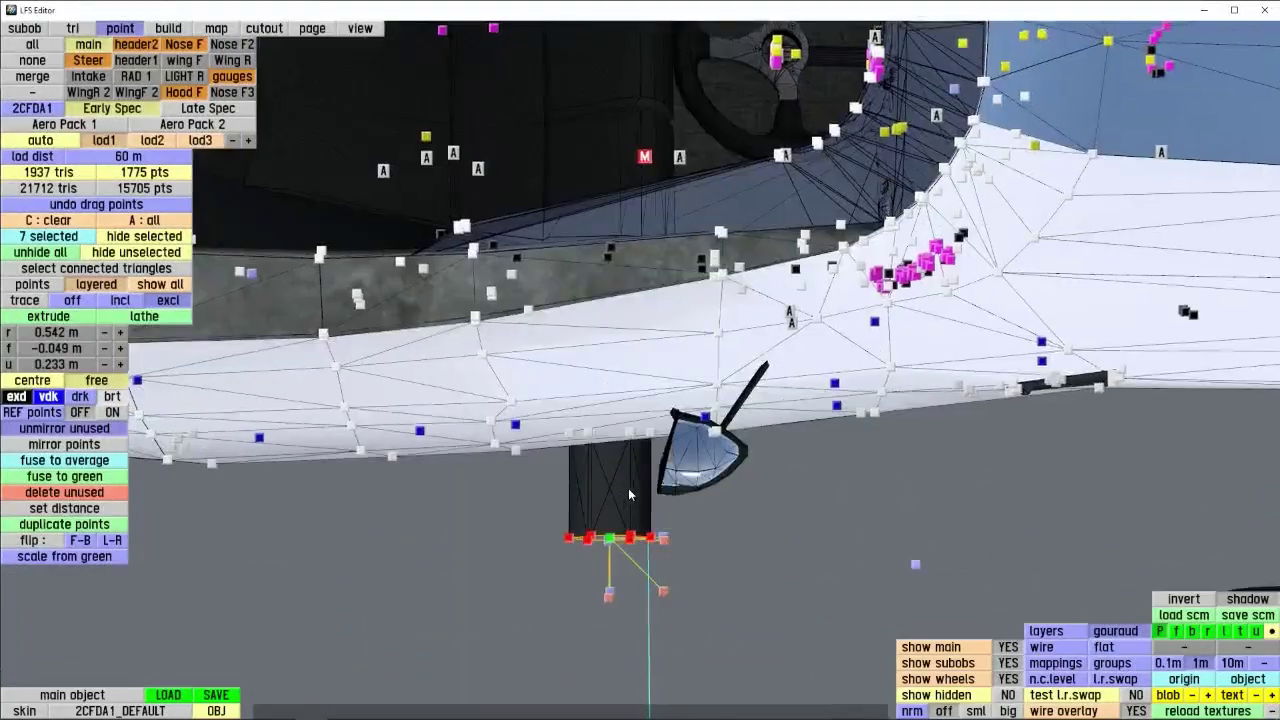
{"action": "scroll", "coordinate": [629, 488], "scroll_direction": "down", "scroll_amount": 3}
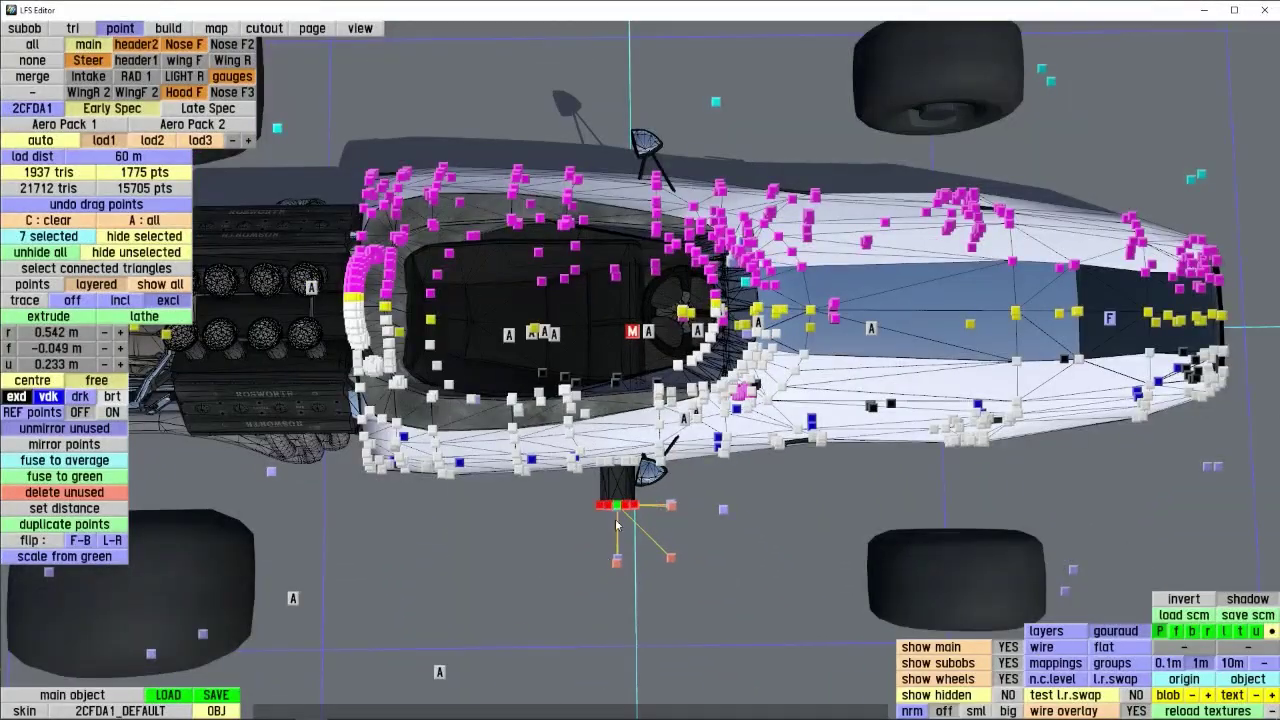
{"action": "key", "text": "ctrl+z"}
- Move the extruded hexagon points outward from the body side to about r 0.585 m and inspect the tube's faces
{"action": "scroll", "coordinate": [622, 550], "scroll_direction": "up", "scroll_amount": 6}
{"action": "right_click_drag", "start_coordinate": [622, 550], "coordinate": [713, 342]}
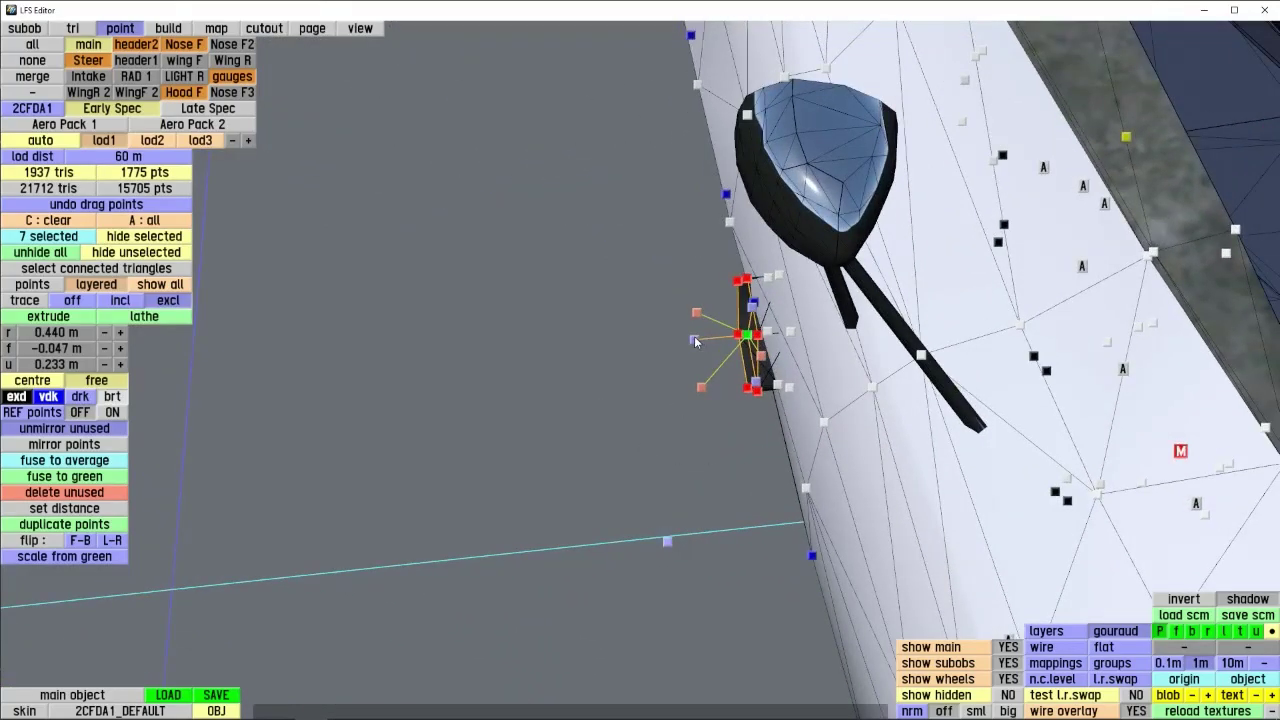
{"action": "left_click_drag", "start_coordinate": [697, 341], "coordinate": [510, 341]}
{"action": "right_click_drag", "start_coordinate": [510, 341], "coordinate": [652, 296]}
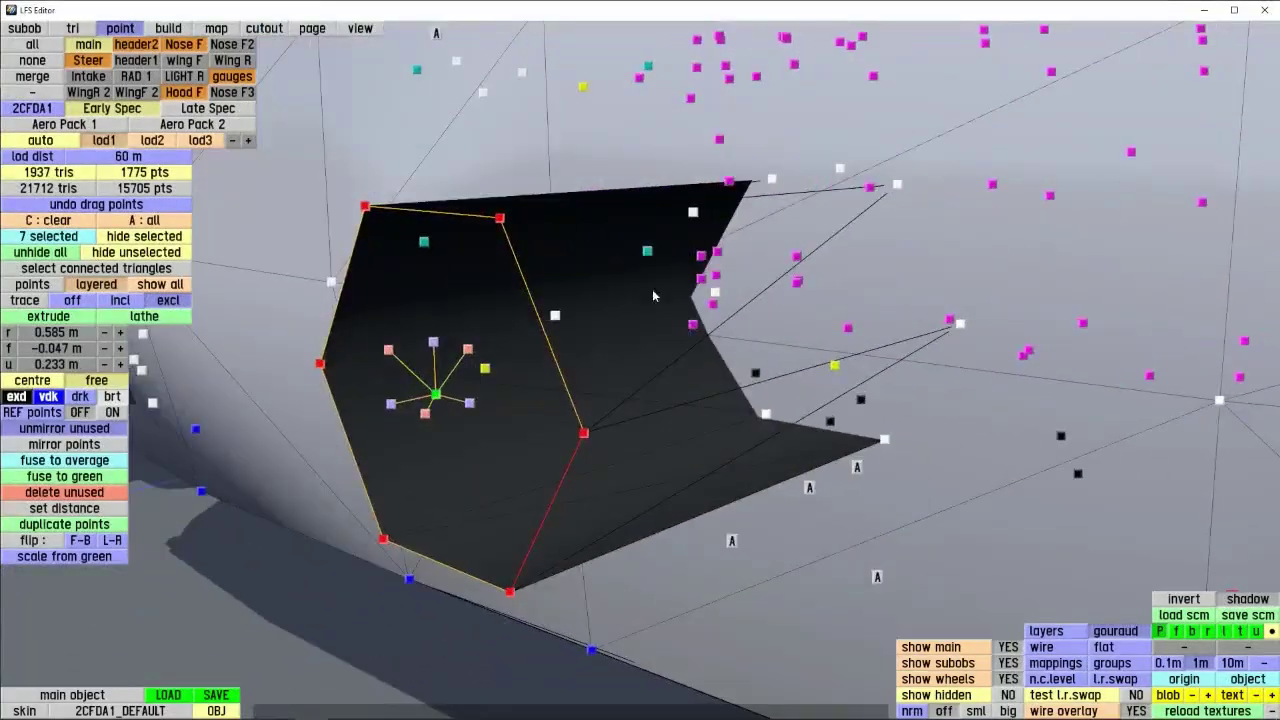
{"action": "right_click_drag", "start_coordinate": [643, 449], "coordinate": [376, 436]}
{"action": "right_click_drag", "start_coordinate": [510, 236], "coordinate": [430, 236]}
- Select all of the tube's triangles, make them double sided, and inspect the tube in subobject mode
{"action": "left_click", "coordinate": [72, 28]}
{"action": "right_click_drag", "start_coordinate": [423, 443], "coordinate": [572, 402]}
{"action": "key", "text": "ctrl+a"}
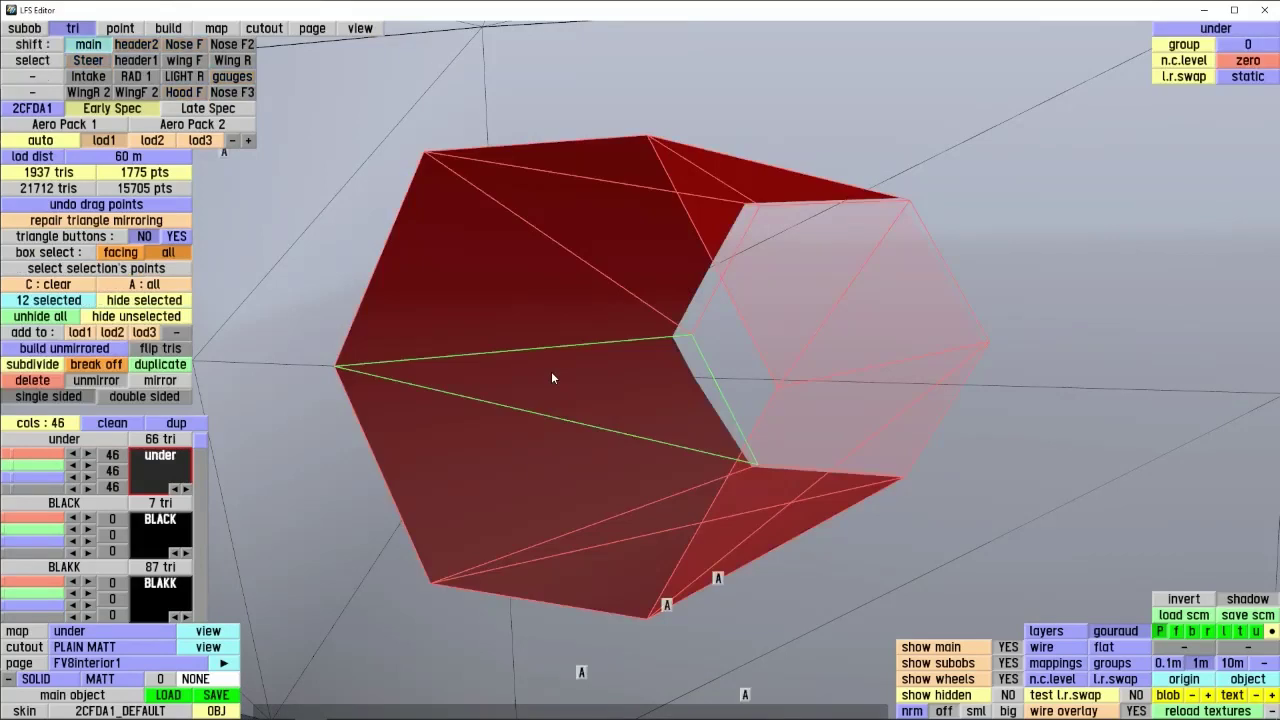
{"action": "left_click", "coordinate": [136, 398]}
{"action": "right_click_drag", "start_coordinate": [286, 409], "coordinate": [420, 410]}
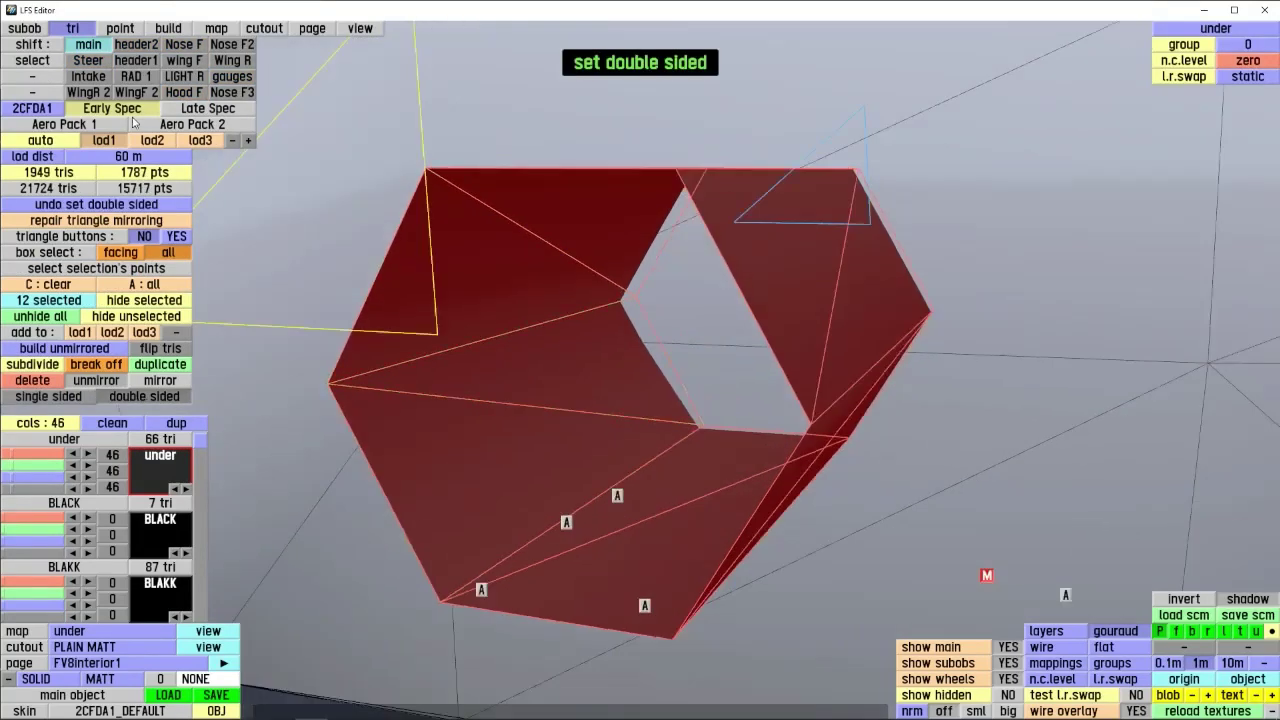
{"action": "left_click", "coordinate": [24, 28]}
{"action": "right_click_drag", "start_coordinate": [506, 437], "coordinate": [623, 363]}
{"action": "scroll", "coordinate": [625, 365], "scroll_direction": "down", "scroll_amount": 5}
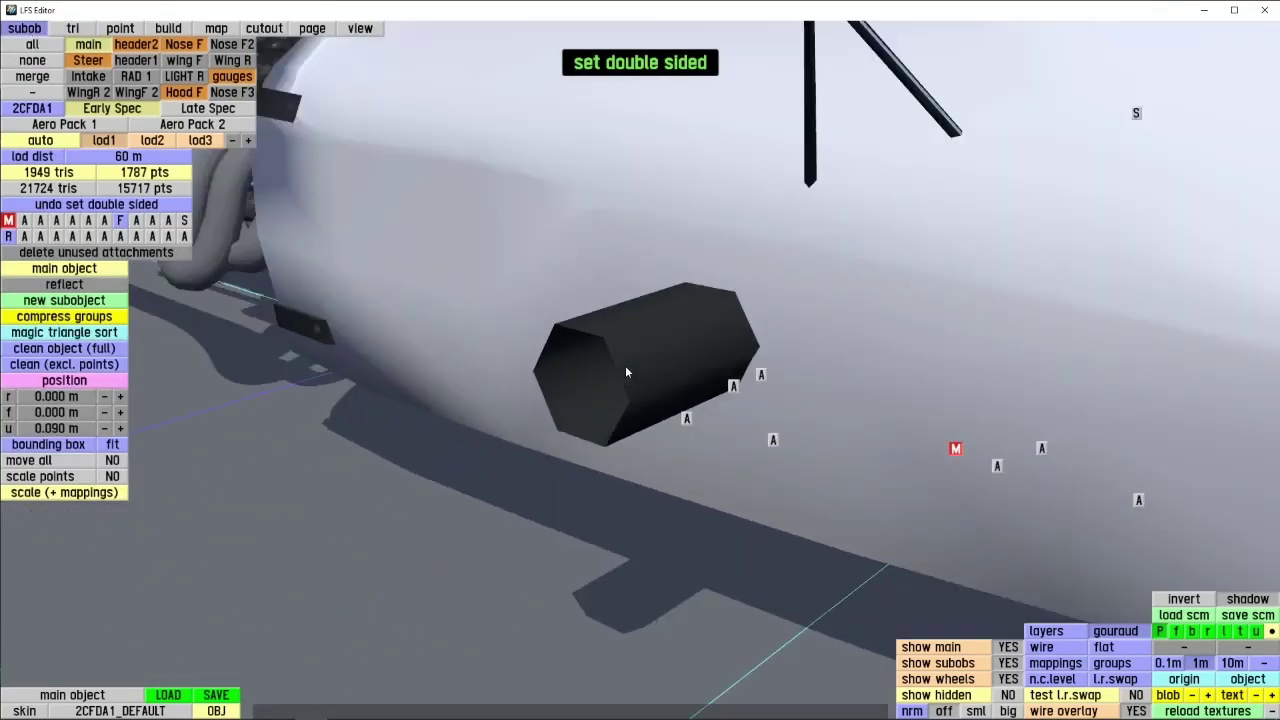
{"action": "scroll", "coordinate": [588, 405], "scroll_direction": "up", "scroll_amount": 2}
{"action": "right_click_drag", "start_coordinate": [587, 404], "coordinate": [620, 335]}
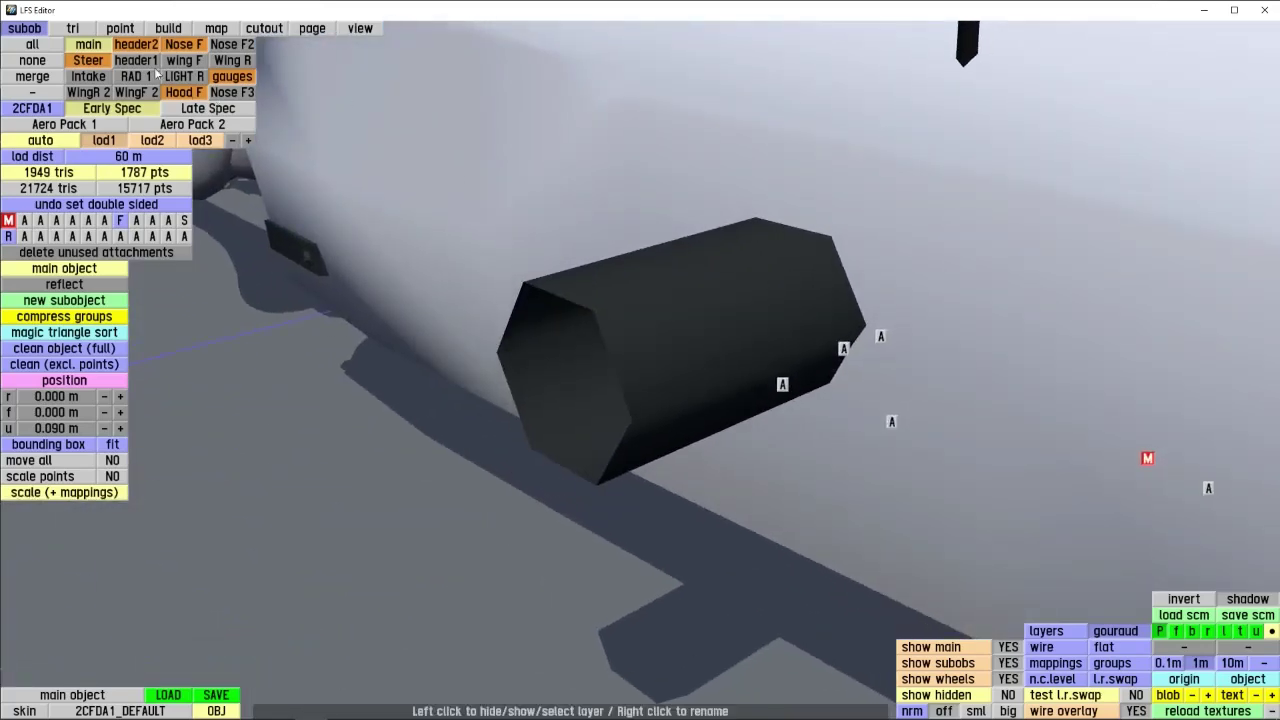
{"action": "key", "text": "t"}
{"action": "left_click", "coordinate": [693, 345]}
{"action": "double_click", "coordinate": [691, 340]}
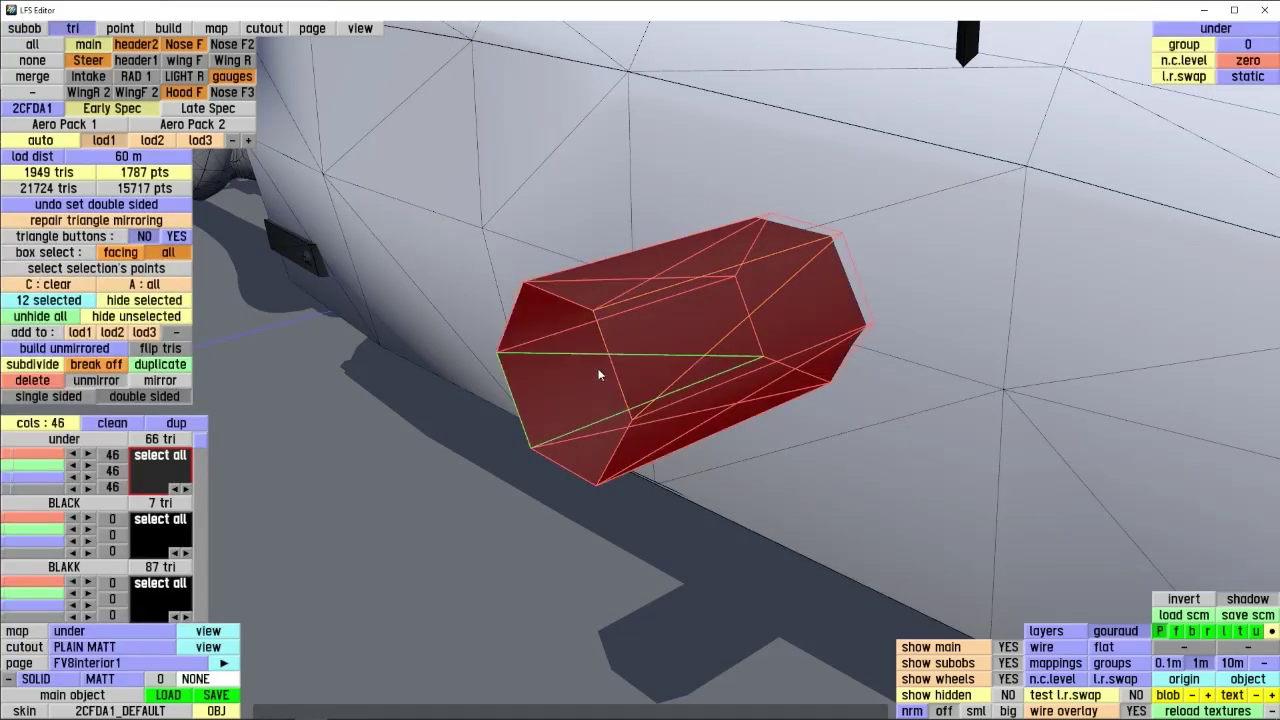
{"action": "right_click_drag", "start_coordinate": [600, 374], "coordinate": [375, 462]}
{"action": "key", "text": "c"}
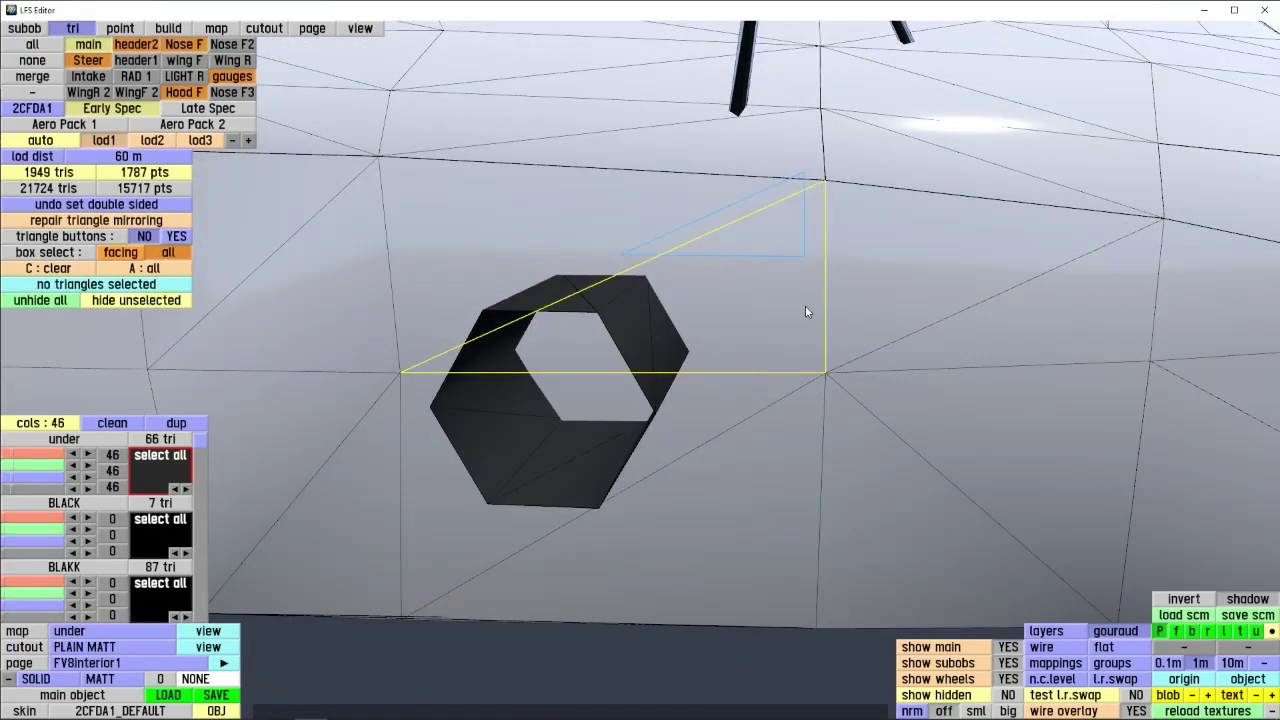
- Make the body side's connected triangles double sided, set them back to single sided, and clear the selection
{"action": "double_click", "coordinate": [805, 305]}
{"action": "right_click_drag", "start_coordinate": [886, 319], "coordinate": [403, 451]}
{"action": "left_click", "coordinate": [123, 394]}
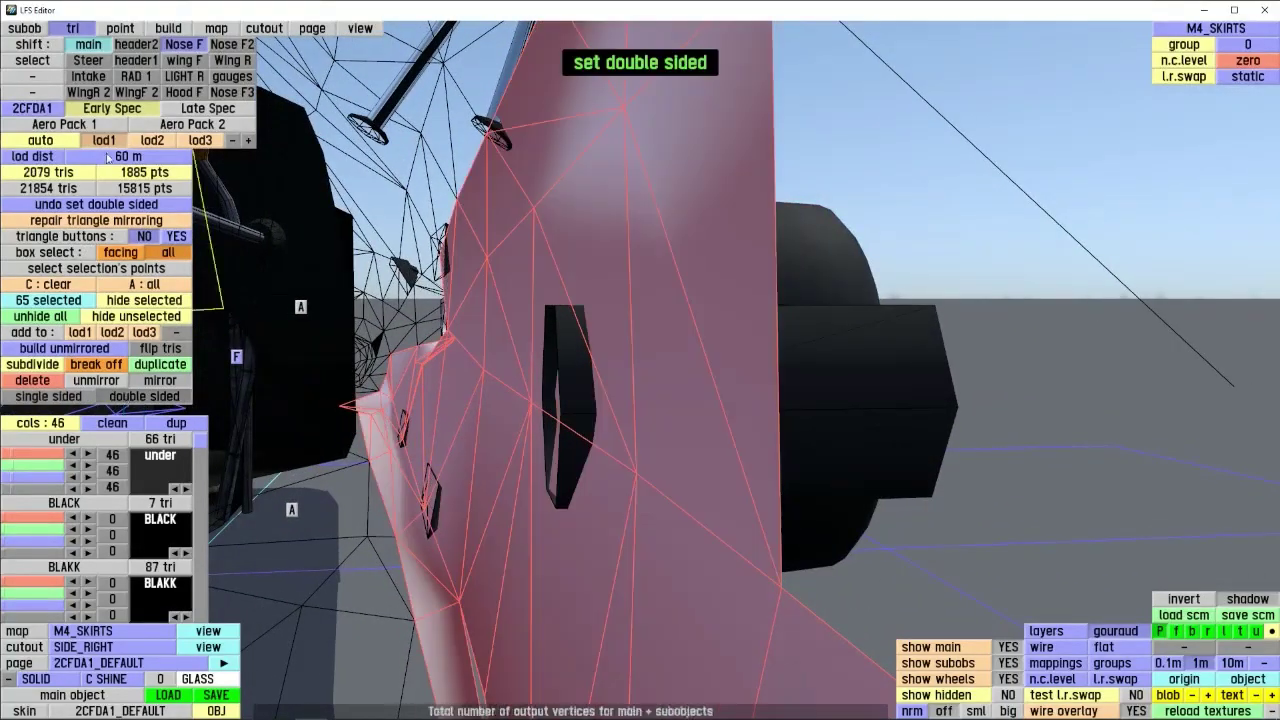
{"action": "left_click", "coordinate": [60, 398]}
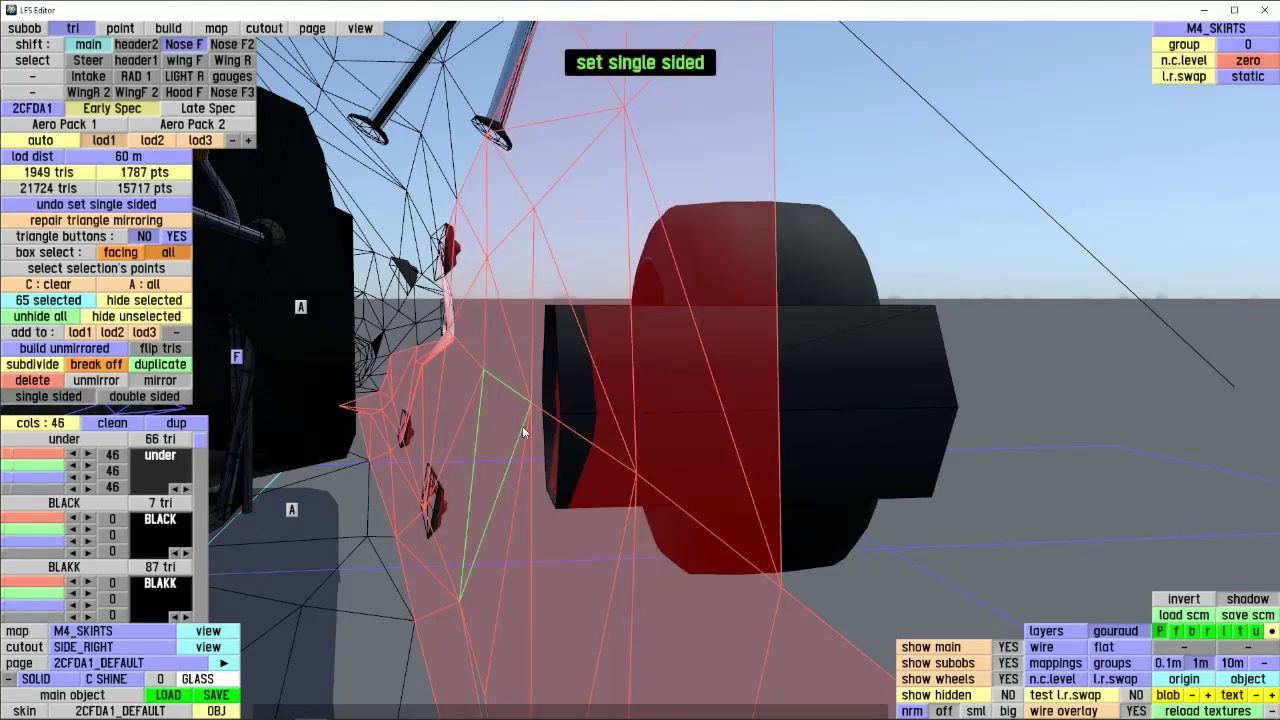
{"action": "key", "text": "c"}
- Set the tube's triangles to single sided, flip their facing direction, and inspect the tube in subobject mode
{"action": "right_click_drag", "start_coordinate": [522, 426], "coordinate": [810, 397]}
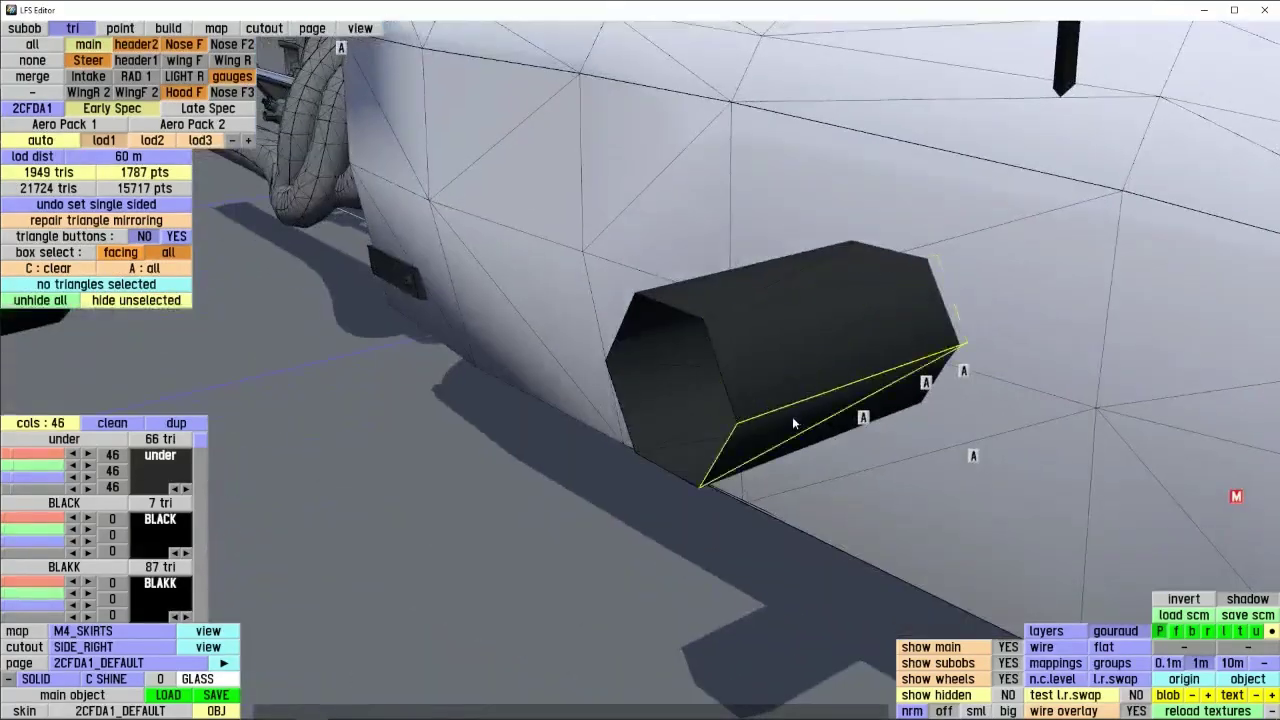
{"action": "left_click", "coordinate": [790, 412]}
{"action": "left_click", "coordinate": [76, 400]}
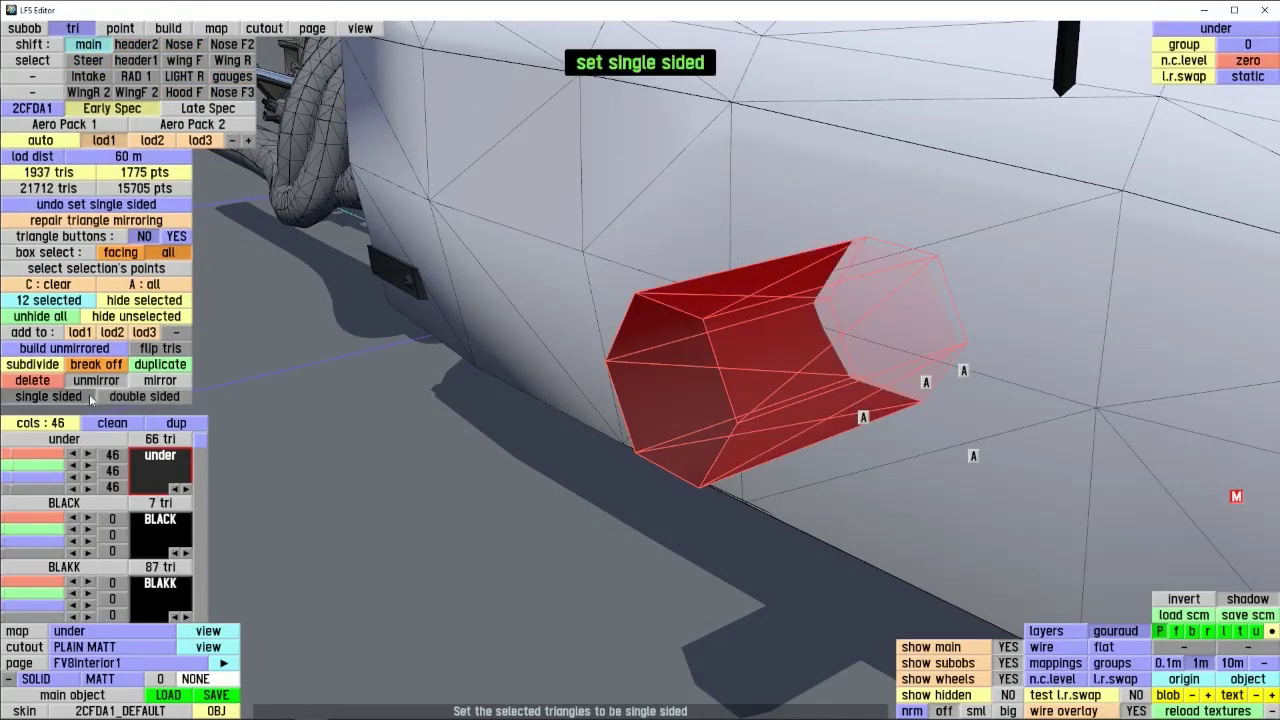
{"action": "right_click_drag", "start_coordinate": [738, 424], "coordinate": [603, 458]}
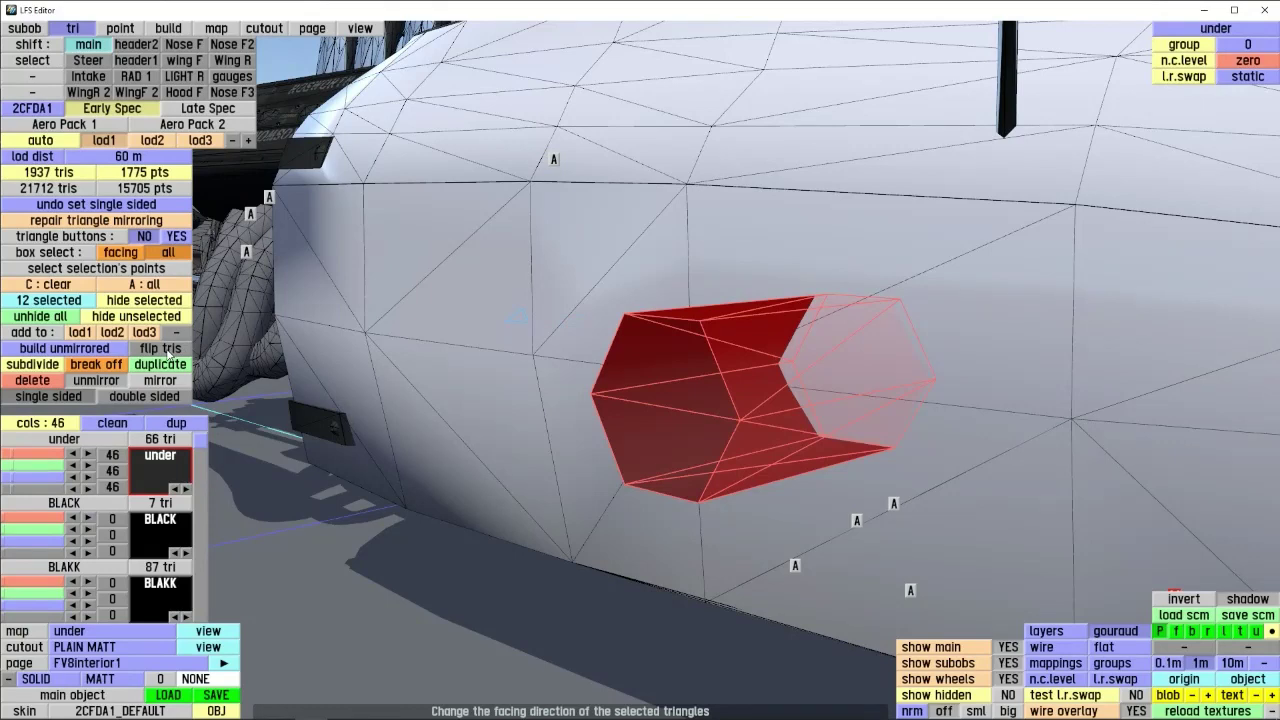
{"action": "left_click", "coordinate": [167, 351]}
{"action": "right_click_drag", "start_coordinate": [858, 396], "coordinate": [637, 410]}
{"action": "left_click", "coordinate": [14, 26]}
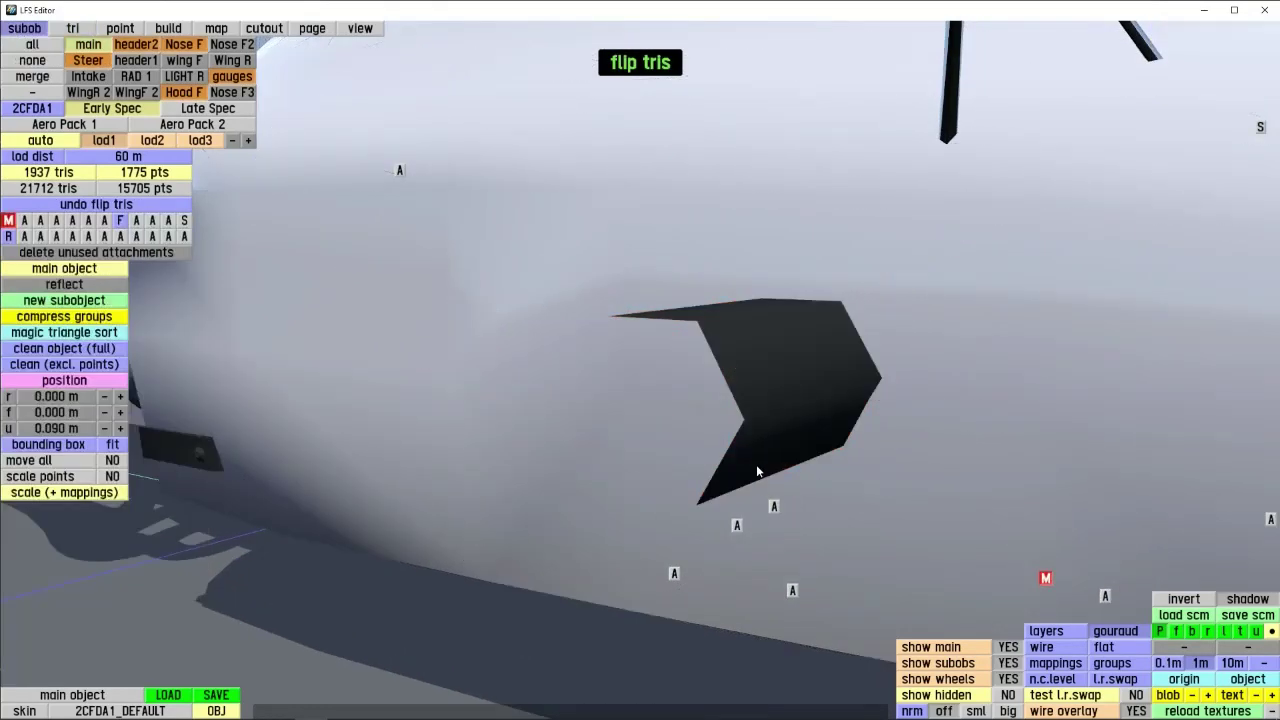
{"action": "right_click_drag", "start_coordinate": [757, 466], "coordinate": [837, 371]}
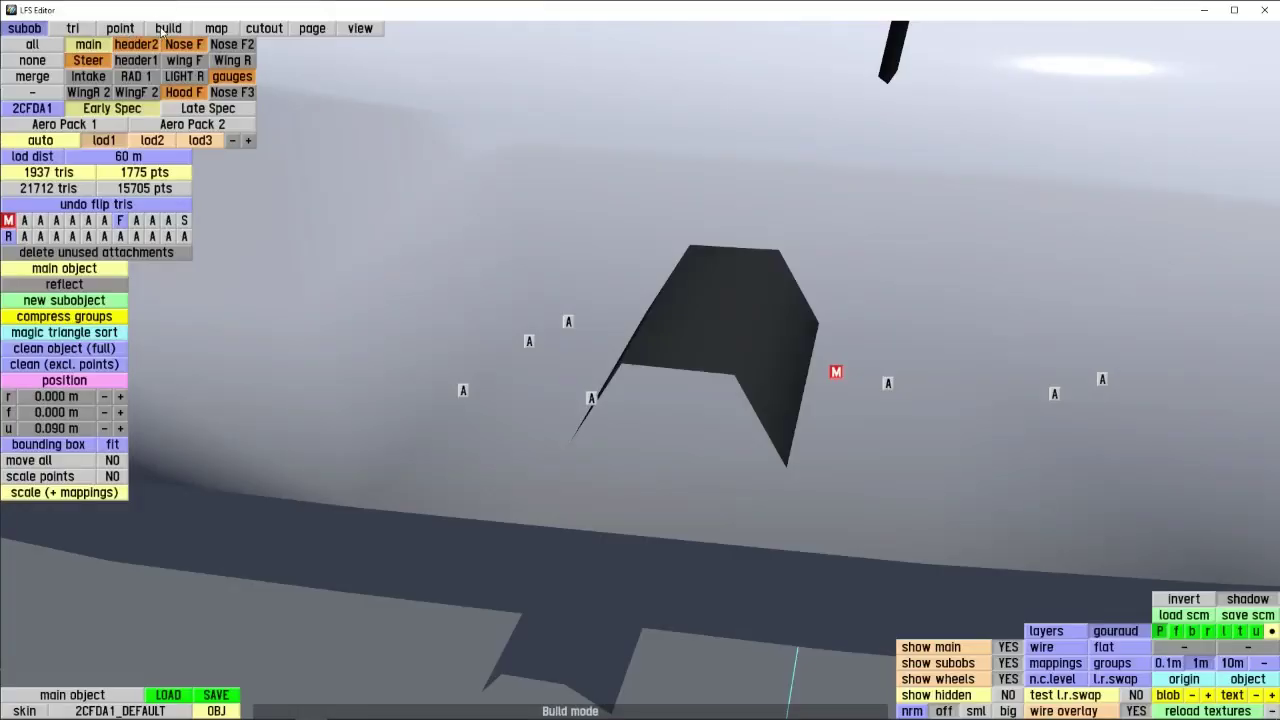
- Build two end-cap triangles in build mode, joining the centre point to the tube's bottom and adjacent lower outer edges
{"action": "left_click", "coordinate": [163, 32]}
{"action": "right_click_drag", "start_coordinate": [759, 455], "coordinate": [833, 403]}
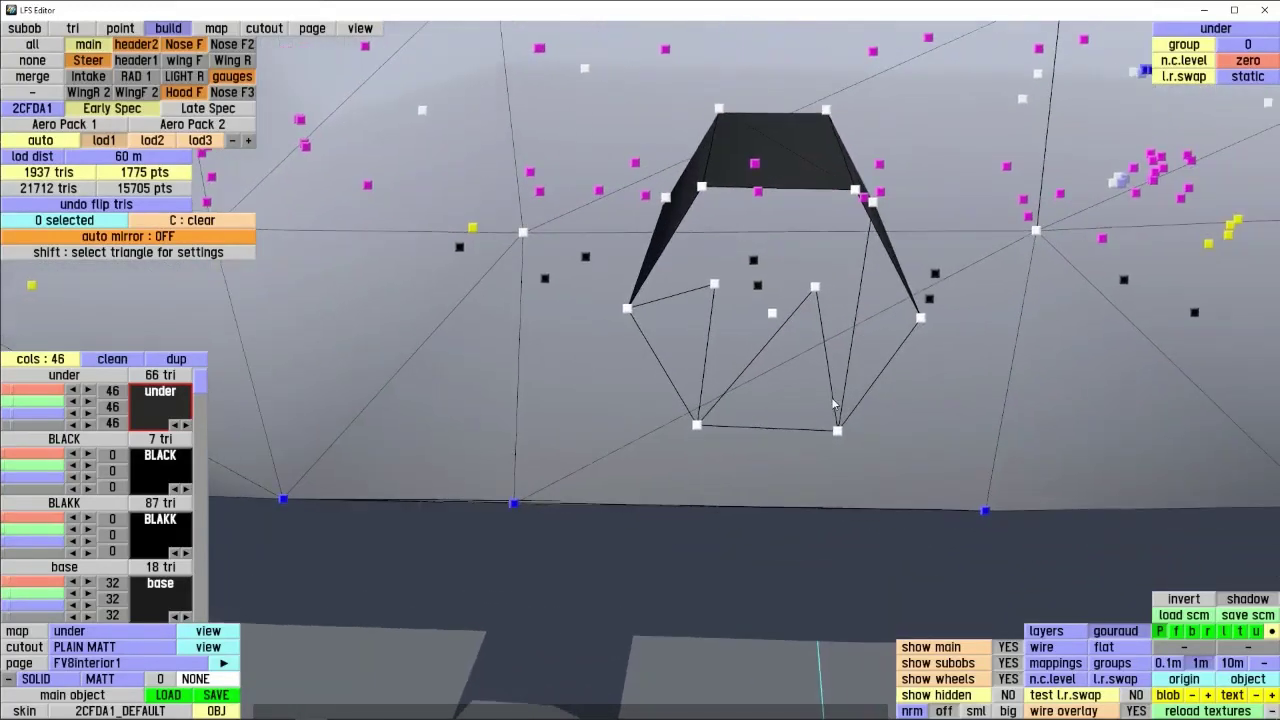
{"action": "left_click", "coordinate": [772, 315]}
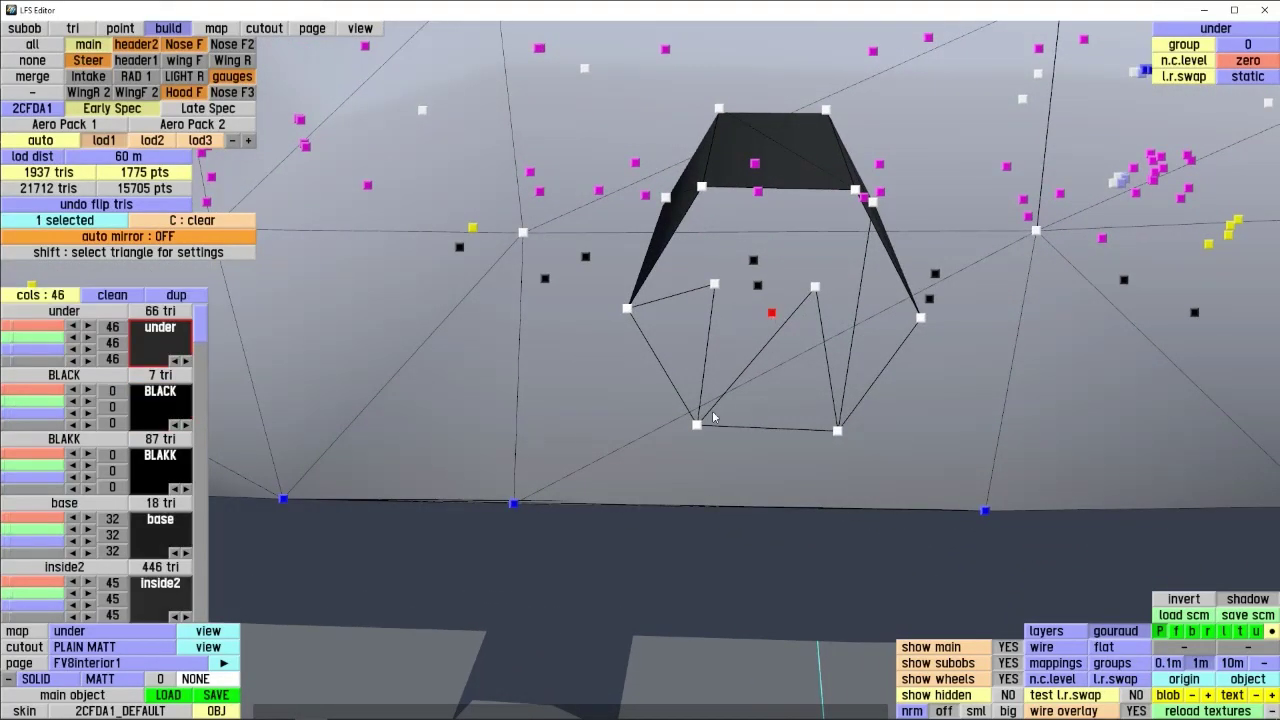
{"action": "left_click", "coordinate": [697, 425]}
{"action": "left_click", "coordinate": [837, 431]}
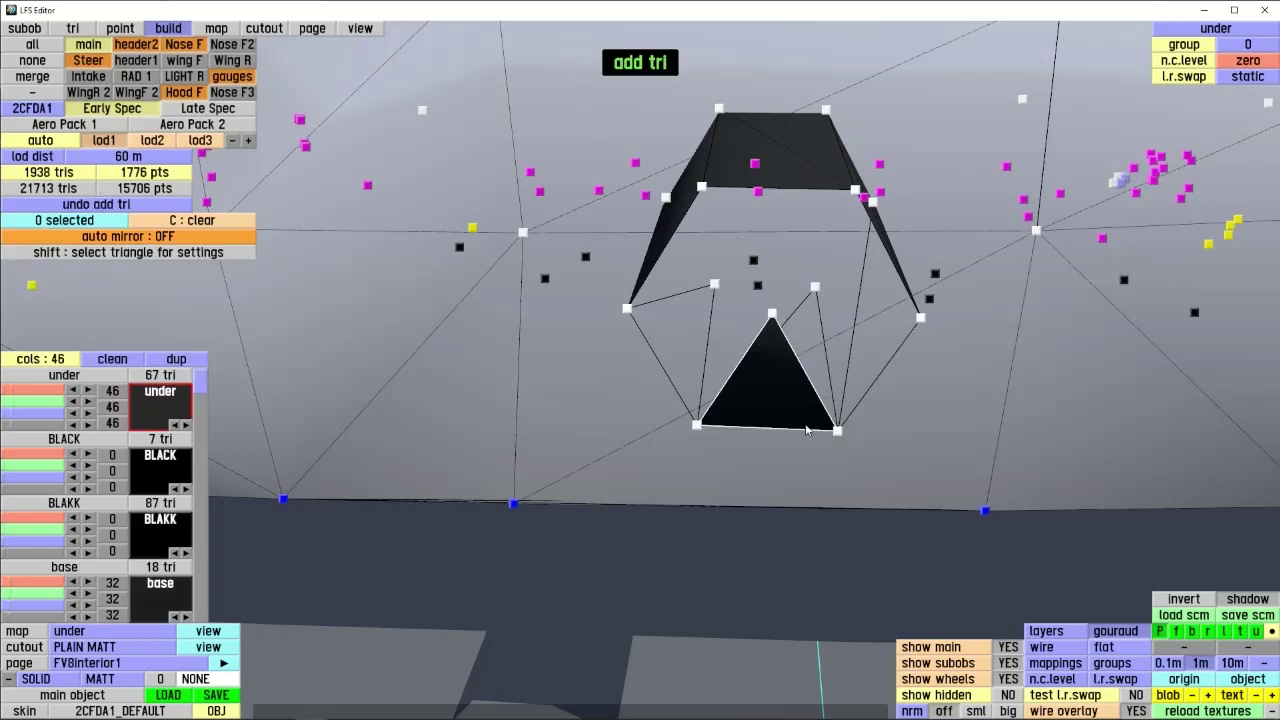
{"action": "left_click", "coordinate": [772, 315]}
{"action": "left_click", "coordinate": [921, 319]}
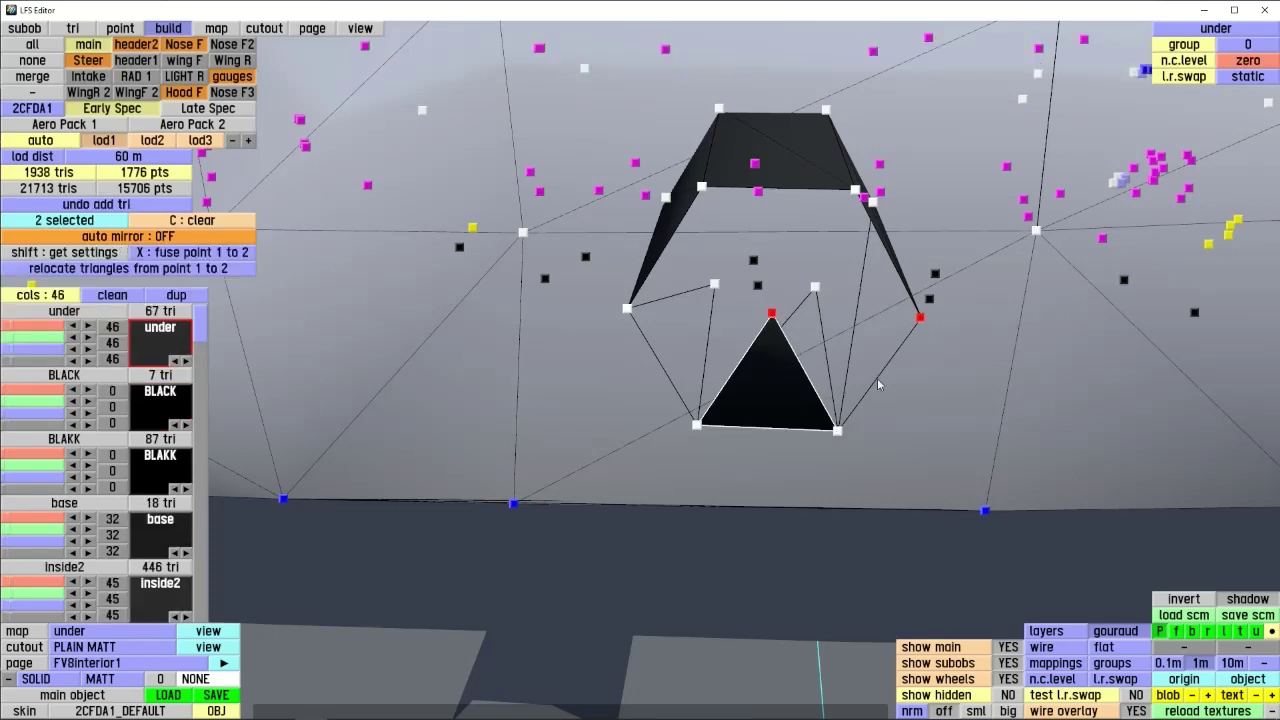
{"action": "left_click", "coordinate": [837, 431]}
- Select the second end-cap triangle and flip it to face outward like the first one
{"action": "right_click_drag", "start_coordinate": [838, 433], "coordinate": [789, 319]}
{"action": "left_click", "coordinate": [789, 319], "text": "shift"}
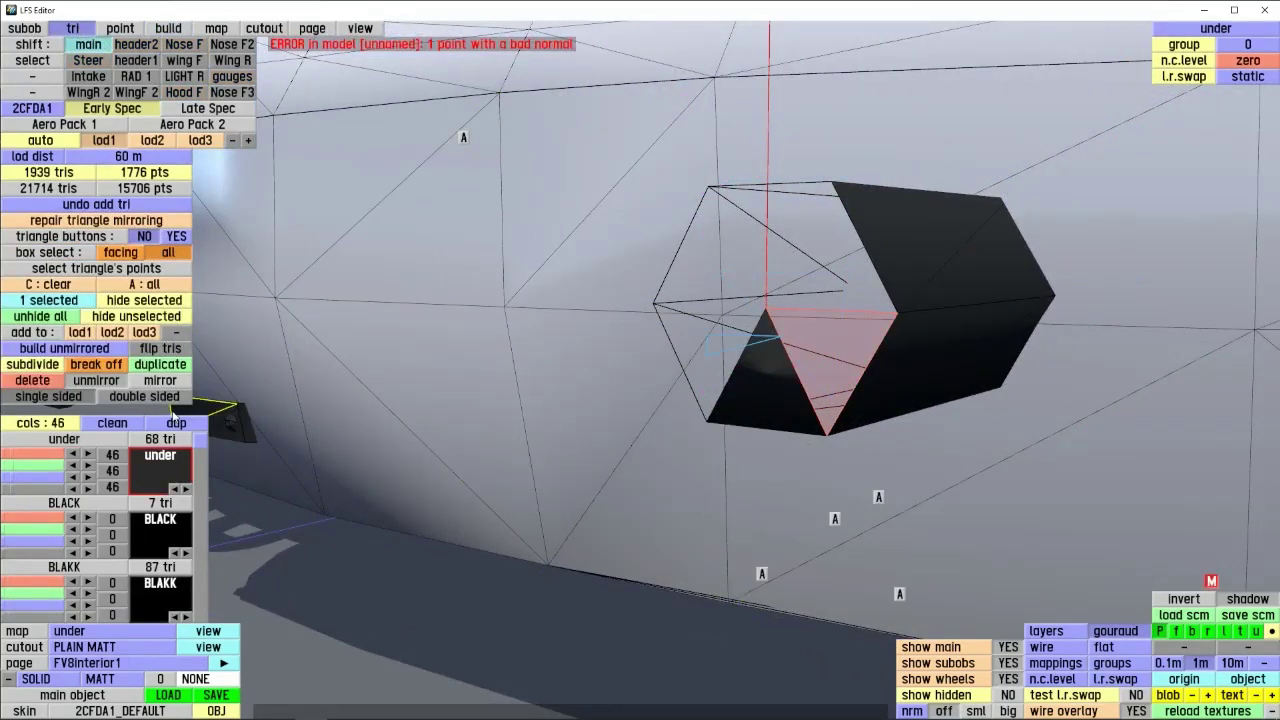
{"action": "left_click", "coordinate": [179, 352]}
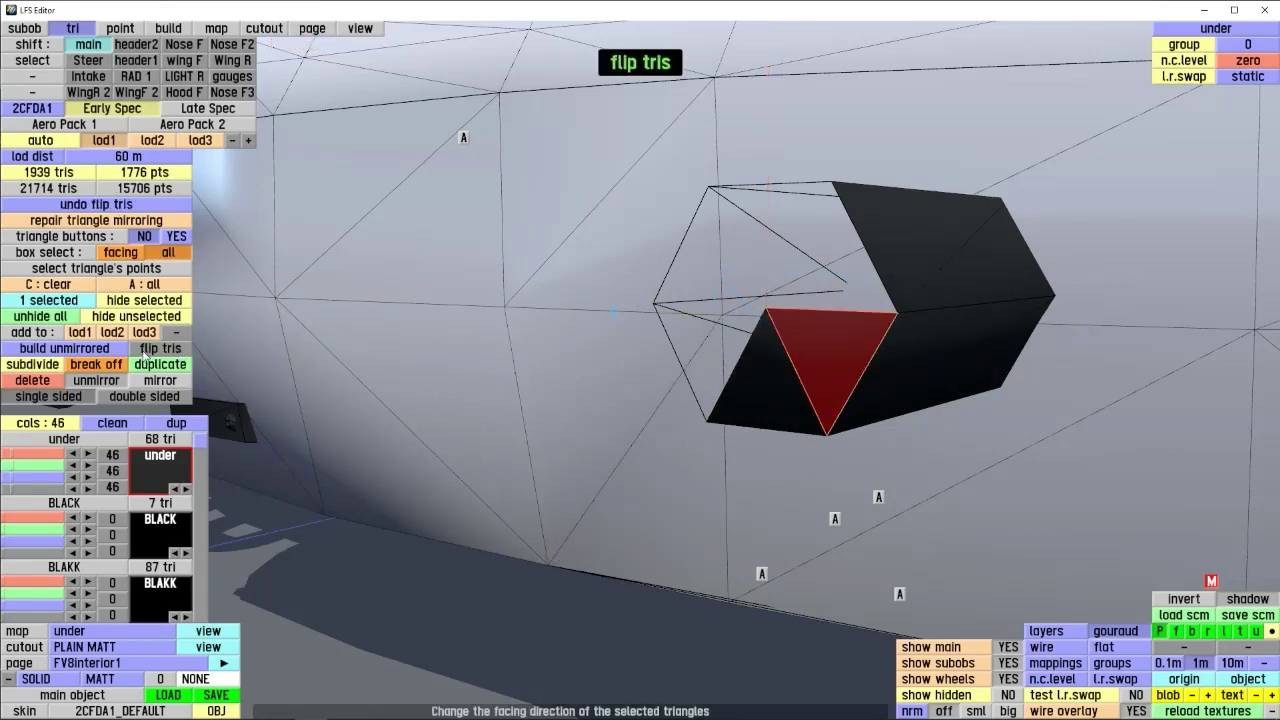
{"action": "right_click_drag", "start_coordinate": [600, 362], "coordinate": [196, 424]}
{"action": "left_click", "coordinate": [173, 348]}
{"action": "right_click_drag", "start_coordinate": [173, 348], "coordinate": [199, 52]}
- Build the upper-right and top end-cap triangles around the centre point, picking the points counter-clockwise
{"action": "left_click", "coordinate": [167, 28]}
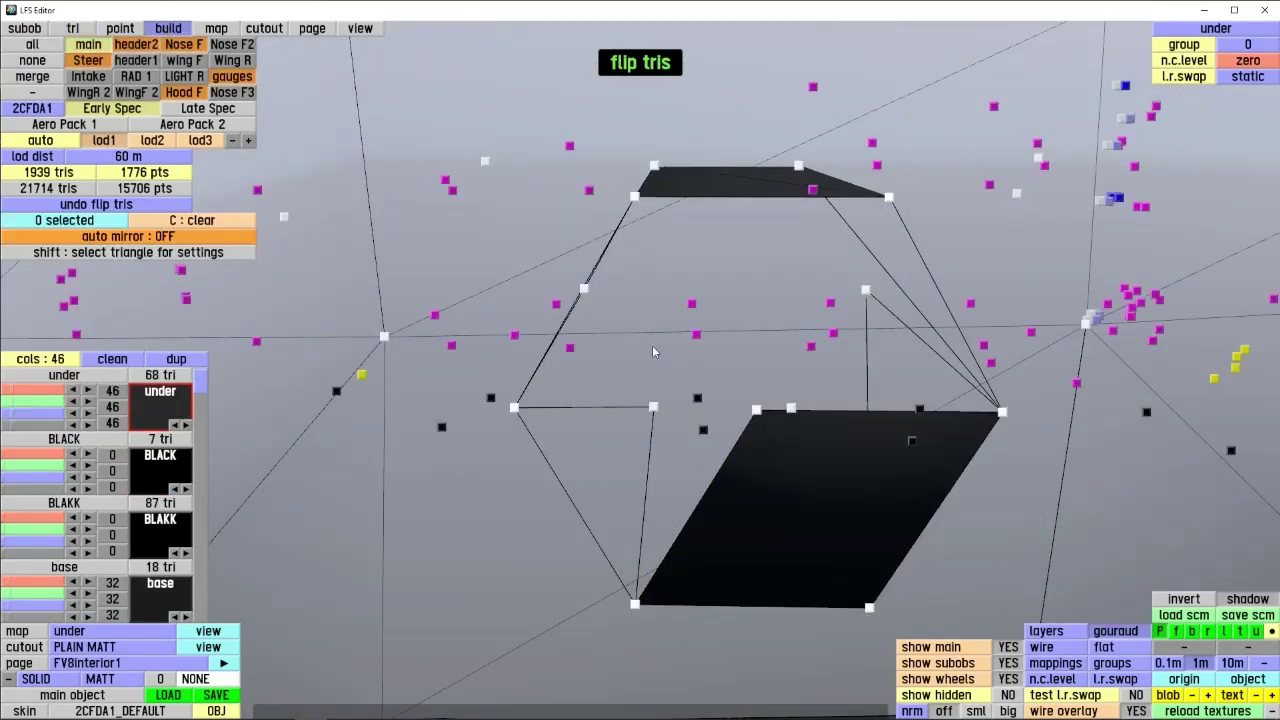
{"action": "left_click", "coordinate": [891, 199]}
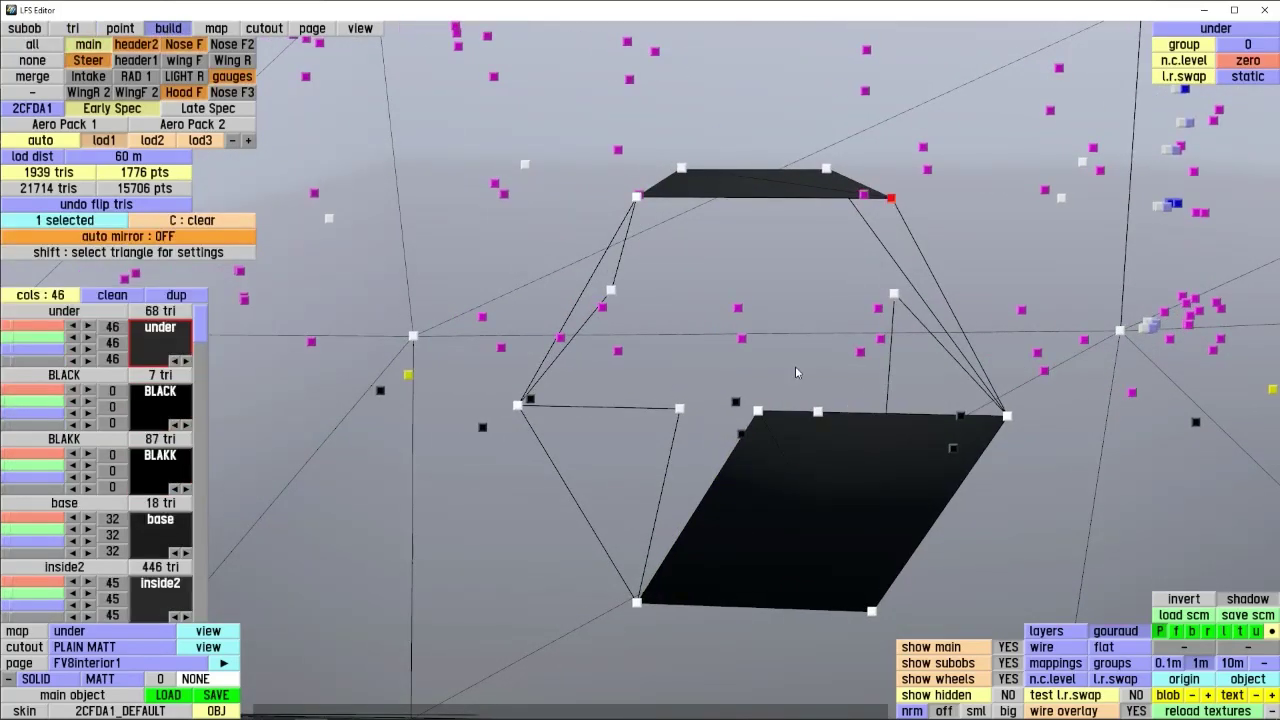
{"action": "left_click", "coordinate": [757, 410]}
{"action": "left_click", "coordinate": [1006, 415]}
{"action": "left_click", "coordinate": [757, 410]}
{"action": "left_click", "coordinate": [891, 198]}
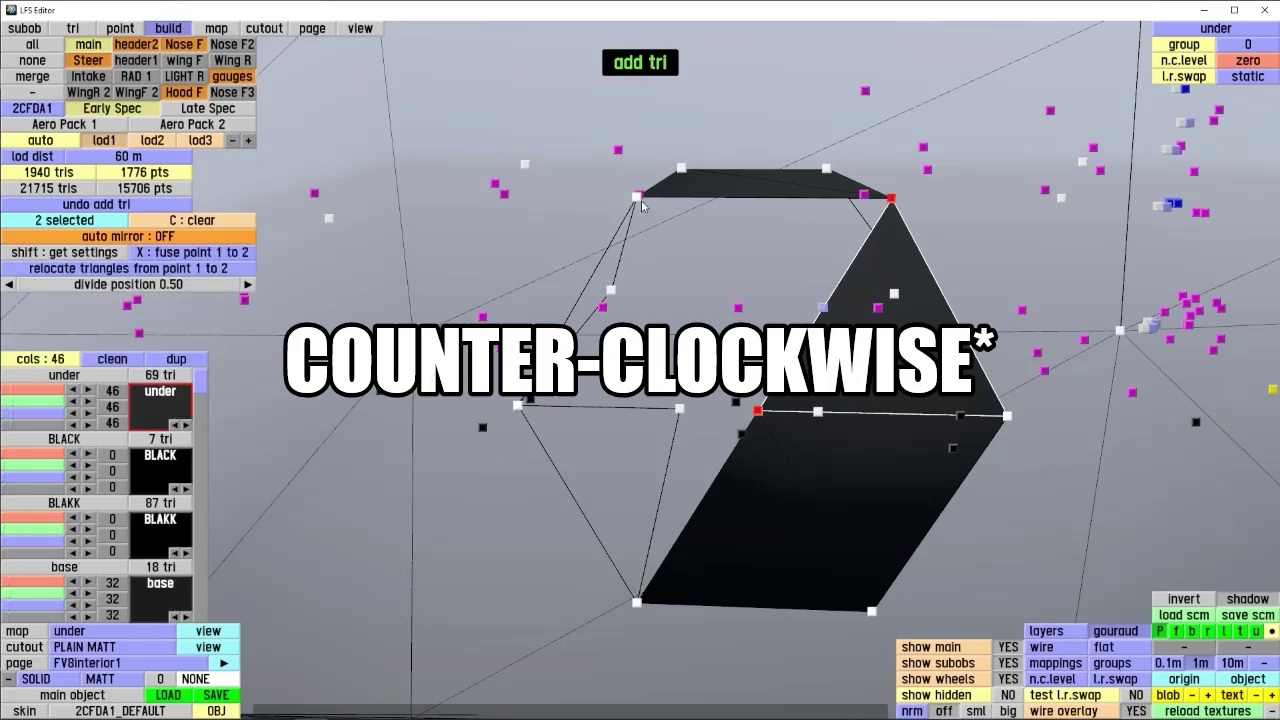
{"action": "left_click", "coordinate": [637, 198]}
- Build the two remaining end-cap triangles on the left side of the tube and clear the point selection
{"action": "left_click", "coordinate": [517, 406]}
{"action": "left_click", "coordinate": [757, 411]}
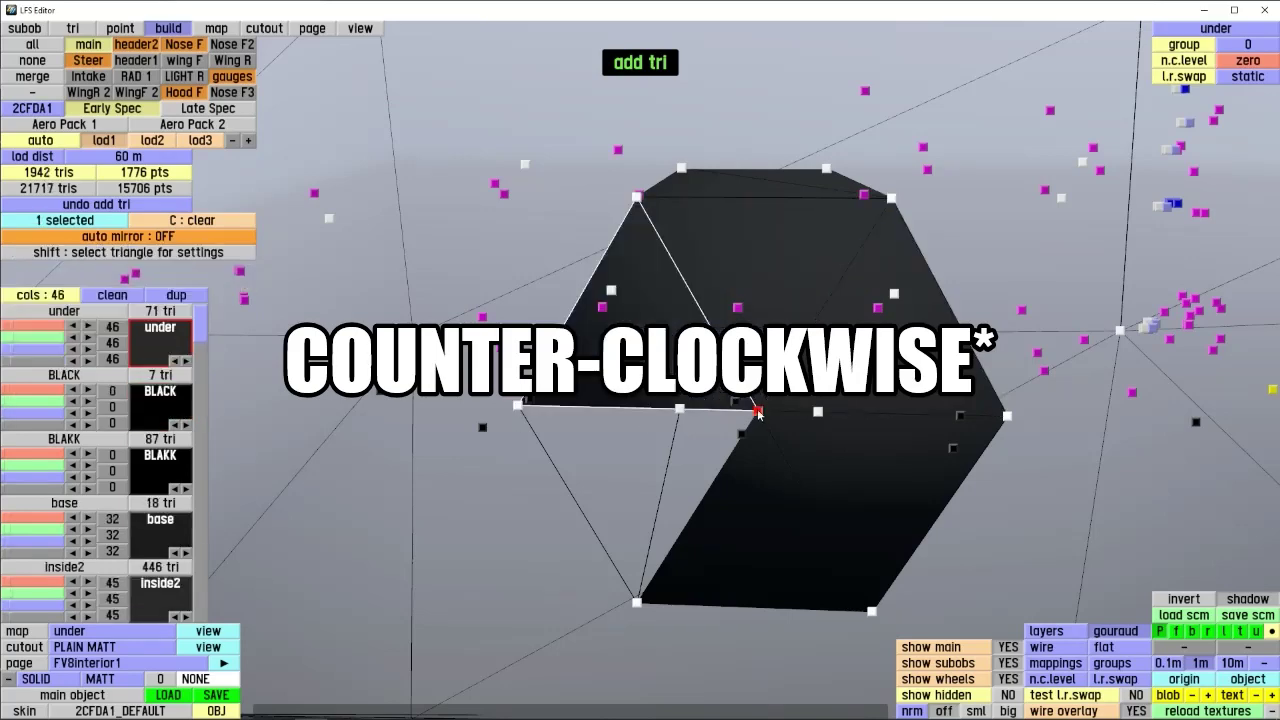
{"action": "left_click", "coordinate": [518, 407]}
{"action": "left_click", "coordinate": [637, 605]}
{"action": "key", "text": "c"}
- Inspect the capped tube on the body side from several angles and distances in subobject mode
{"action": "right_click_drag", "start_coordinate": [667, 553], "coordinate": [800, 541]}
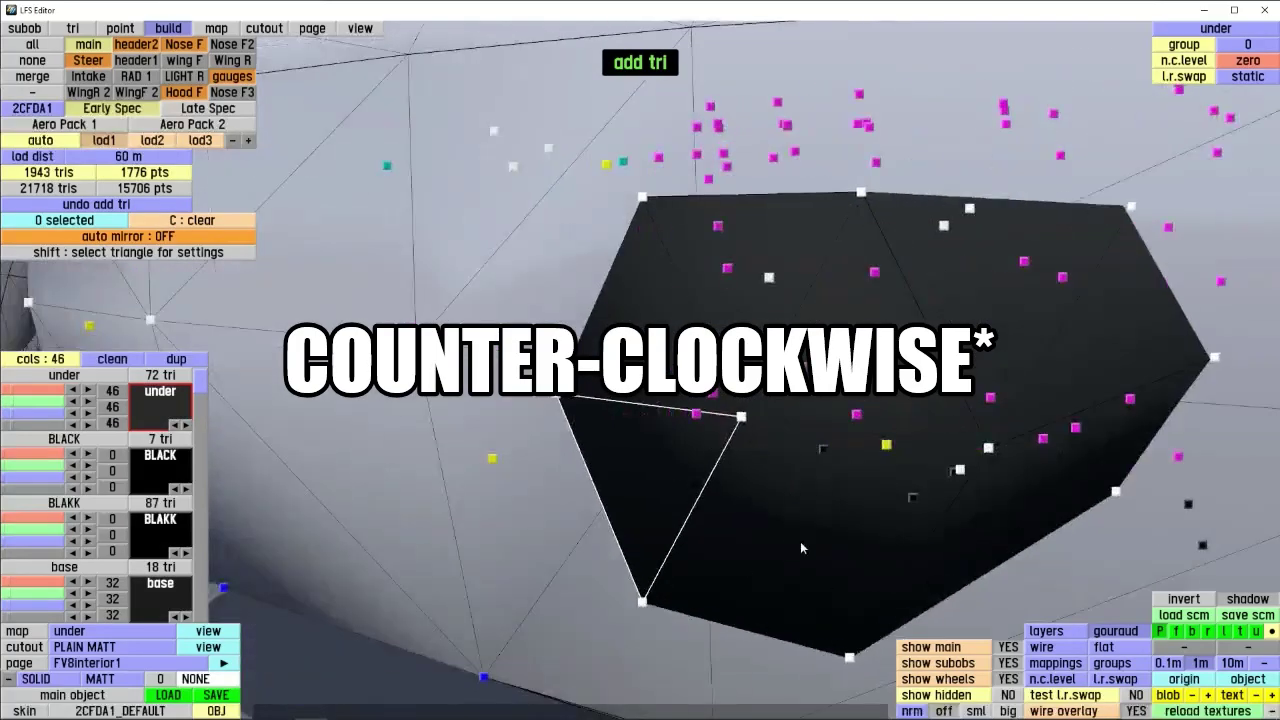
{"action": "scroll", "coordinate": [808, 552], "scroll_direction": "down", "scroll_amount": 4}
{"action": "left_click", "coordinate": [30, 31]}
{"action": "right_click_drag", "start_coordinate": [472, 386], "coordinate": [560, 300]}
{"action": "scroll", "coordinate": [537, 396], "scroll_direction": "down", "scroll_amount": 3}
{"action": "scroll", "coordinate": [513, 485], "scroll_direction": "down", "scroll_amount": 5}
{"action": "scroll", "coordinate": [443, 309], "scroll_direction": "up", "scroll_amount": 5}
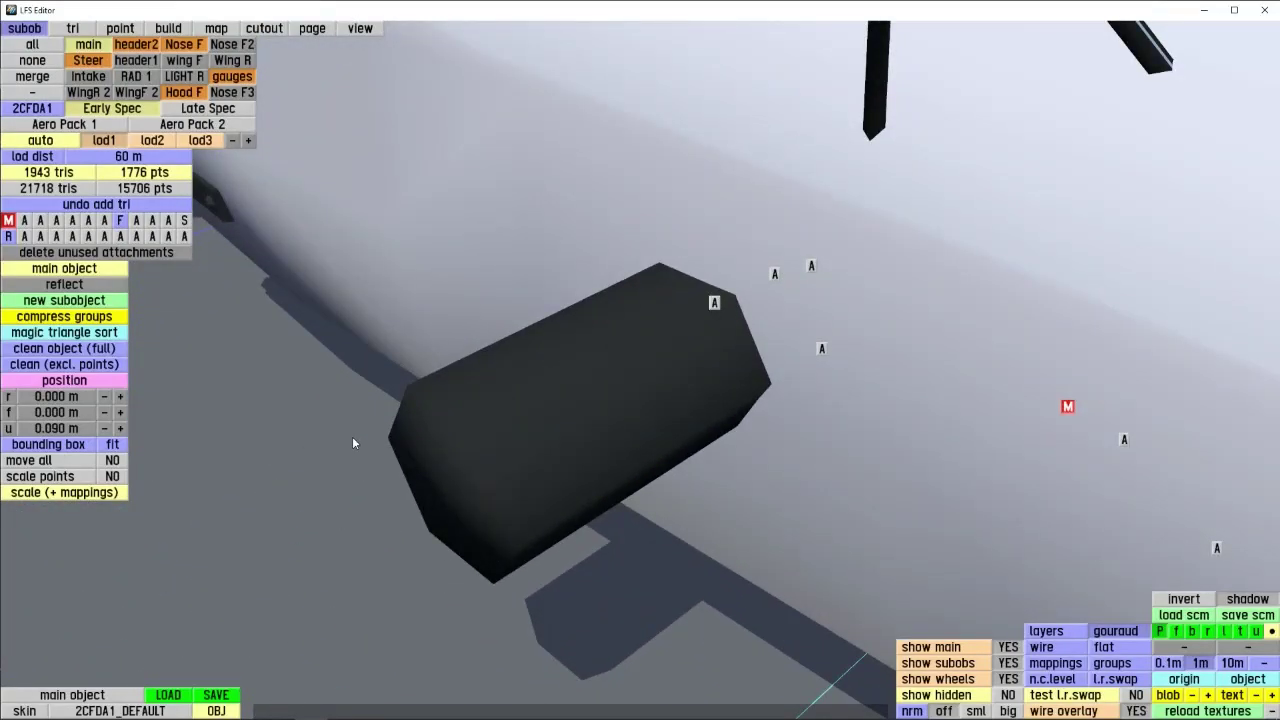
{"action": "right_click_drag", "start_coordinate": [352, 436], "coordinate": [457, 423]}
{"action": "scroll", "coordinate": [457, 423], "scroll_direction": "down", "scroll_amount": 8}
{"action": "scroll", "coordinate": [552, 431], "scroll_direction": "up", "scroll_amount": 8}
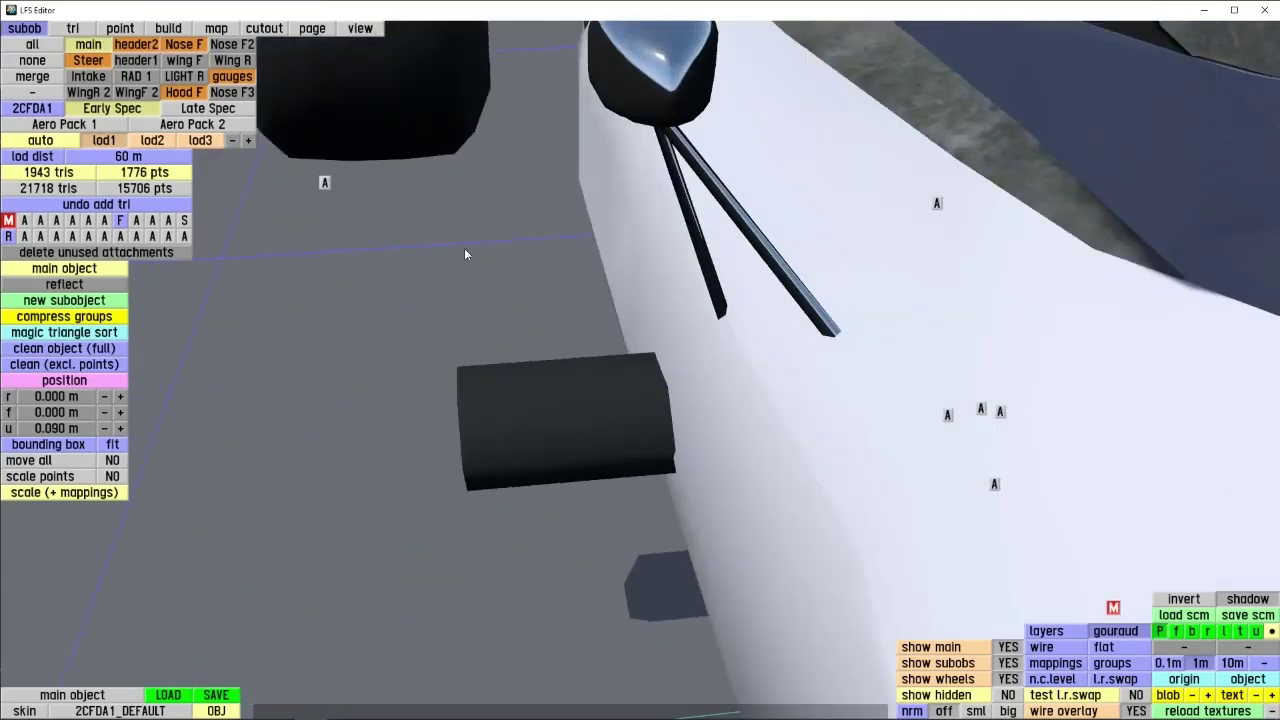
- Select all 18 triangles of the capped tube, leaving the body panels unselected, and delete them
{"action": "left_click", "coordinate": [70, 28]}
{"action": "right_click_drag", "start_coordinate": [400, 375], "coordinate": [487, 386]}
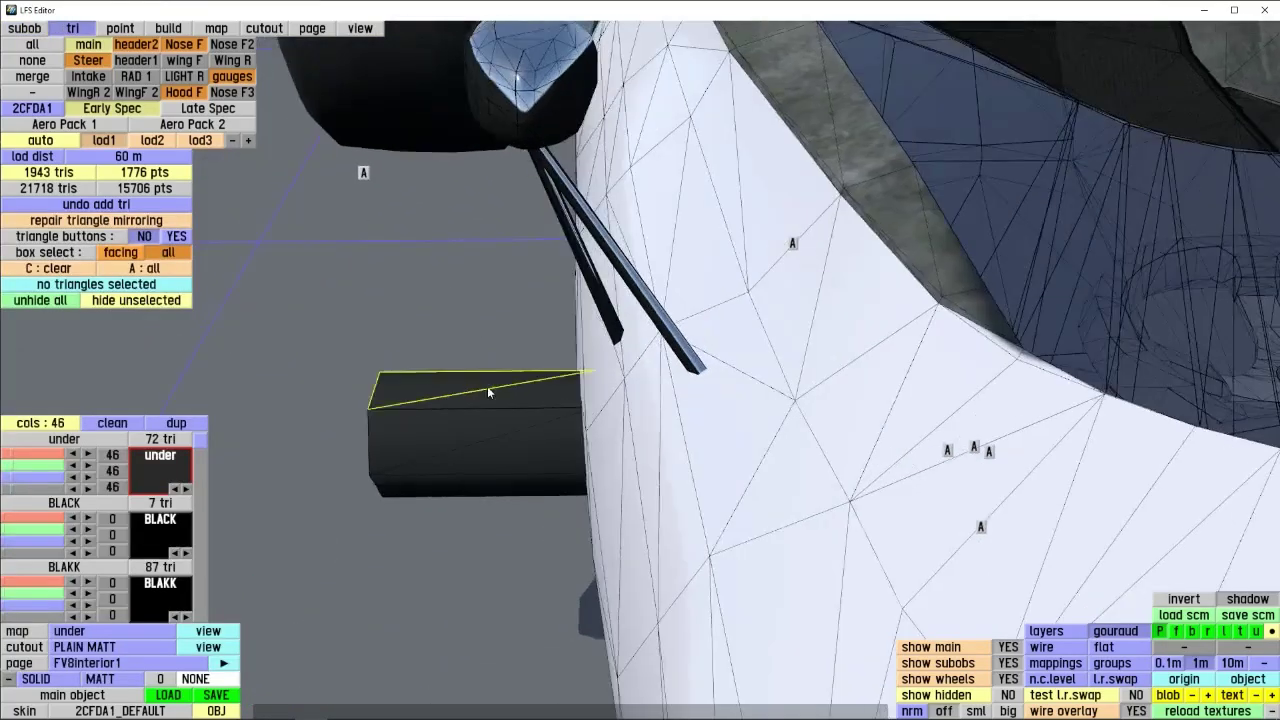
{"action": "left_click", "coordinate": [487, 390], "text": "shift"}
{"action": "right_click_drag", "start_coordinate": [527, 457], "coordinate": [586, 471]}
{"action": "key", "text": "c"}
{"action": "left_click", "coordinate": [586, 471], "text": "shift"}
{"action": "key", "text": "c"}
{"action": "right_click_drag", "start_coordinate": [626, 529], "coordinate": [306, 428]}
{"action": "left_click", "coordinate": [583, 494], "text": "shift"}
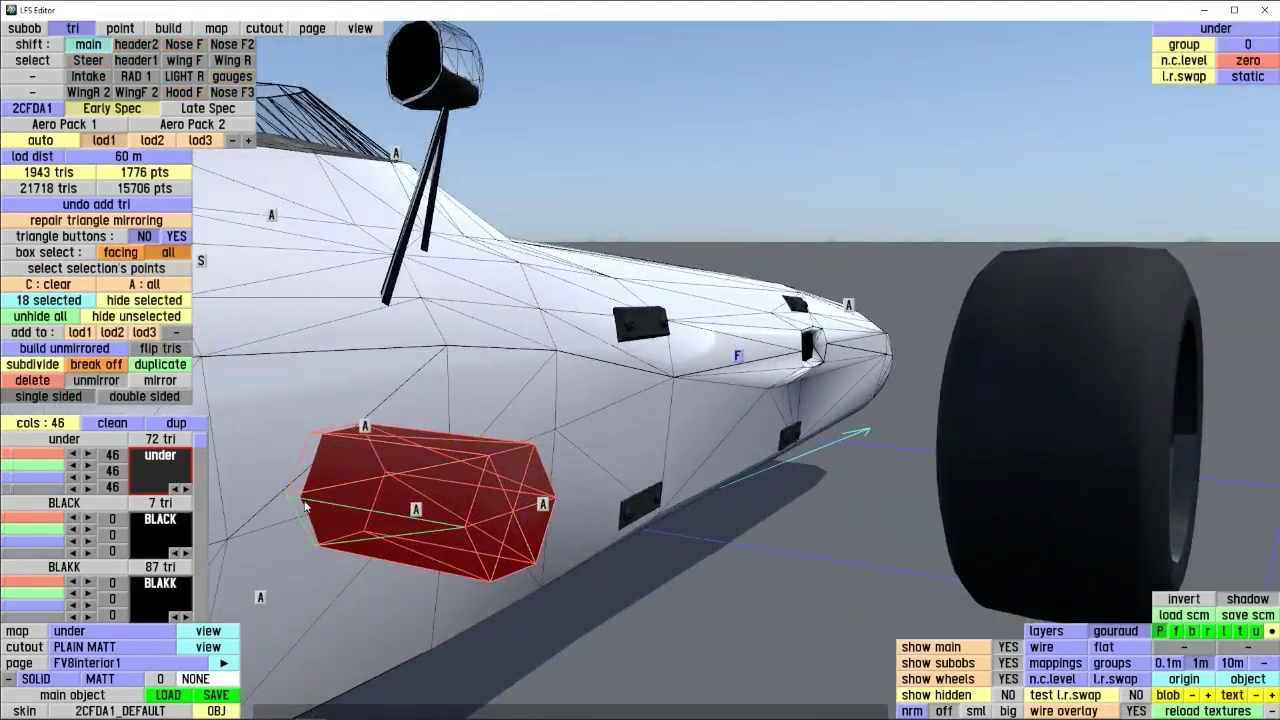
{"action": "right_click_drag", "start_coordinate": [305, 505], "coordinate": [563, 534]}
{"action": "scroll", "coordinate": [474, 483], "scroll_direction": "up", "scroll_amount": 6}
{"action": "scroll", "coordinate": [565, 525], "scroll_direction": "down", "scroll_amount": 5}
{"action": "left_click", "coordinate": [513, 426], "text": "shift"}
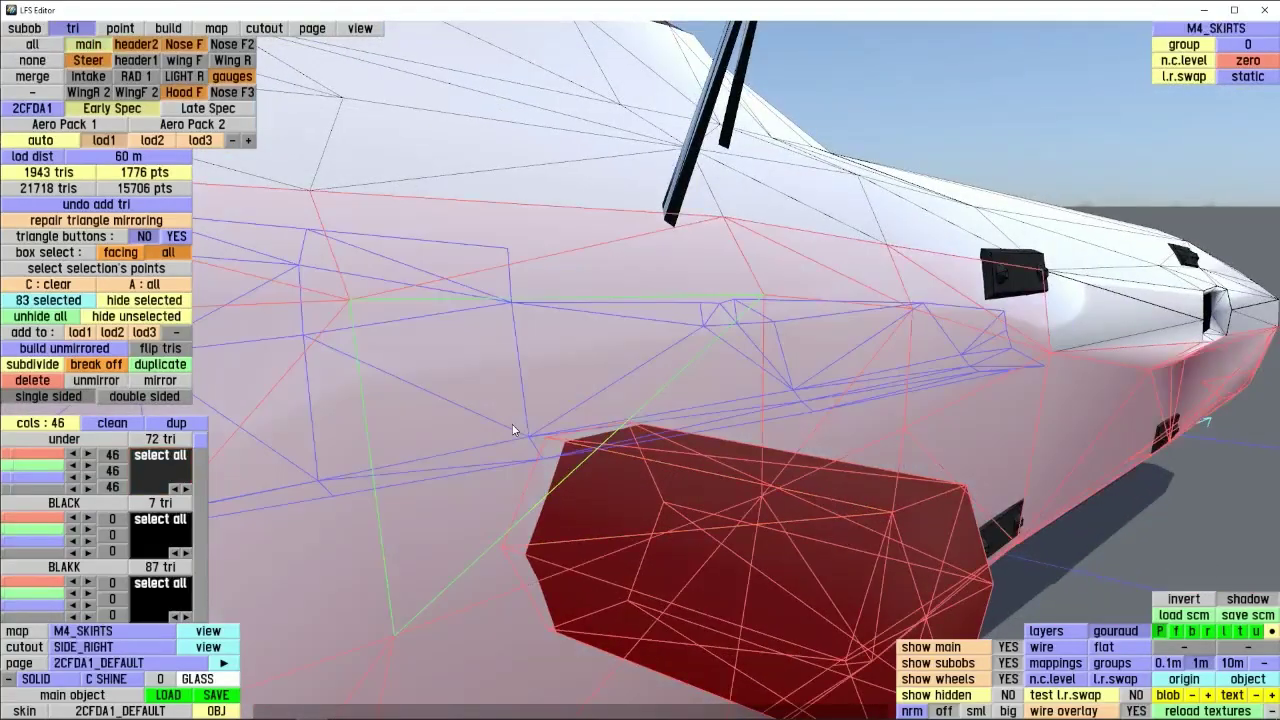
{"action": "left_click", "coordinate": [508, 412], "text": "shift"}
{"action": "right_click_drag", "start_coordinate": [532, 466], "coordinate": [738, 512], "text": "shift"}
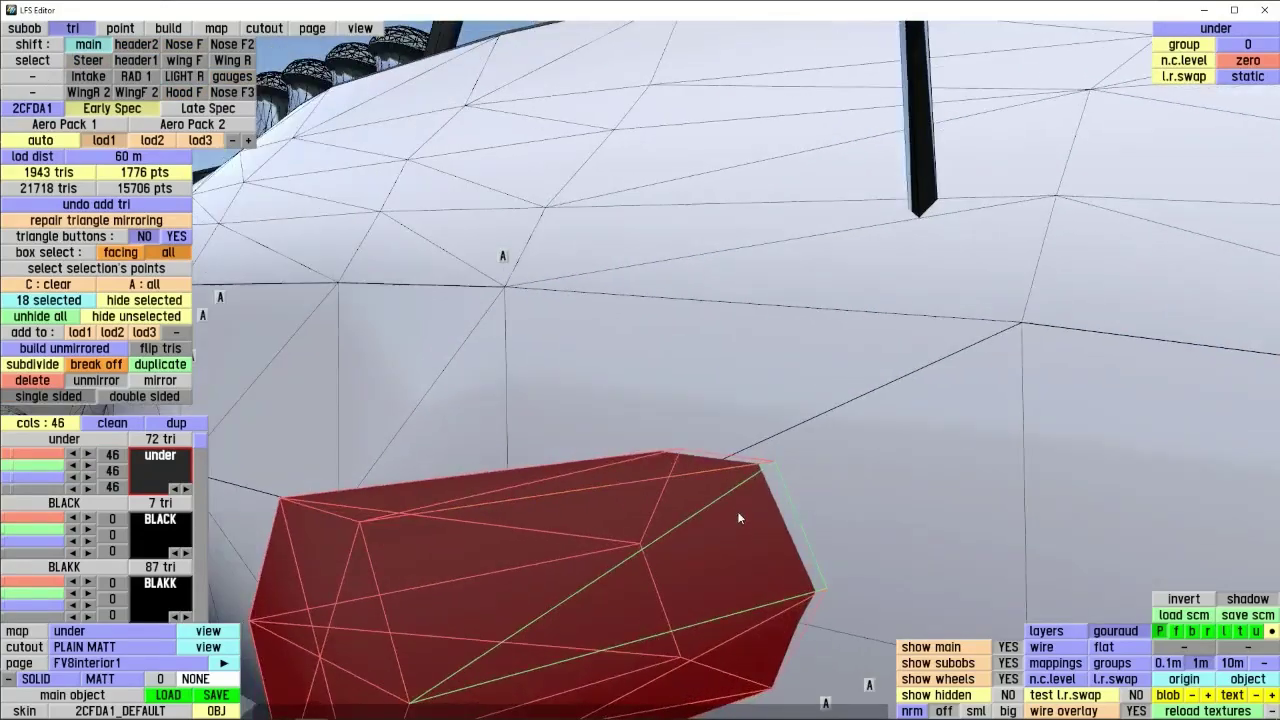
{"action": "scroll", "coordinate": [737, 515], "scroll_direction": "down", "scroll_amount": 5}
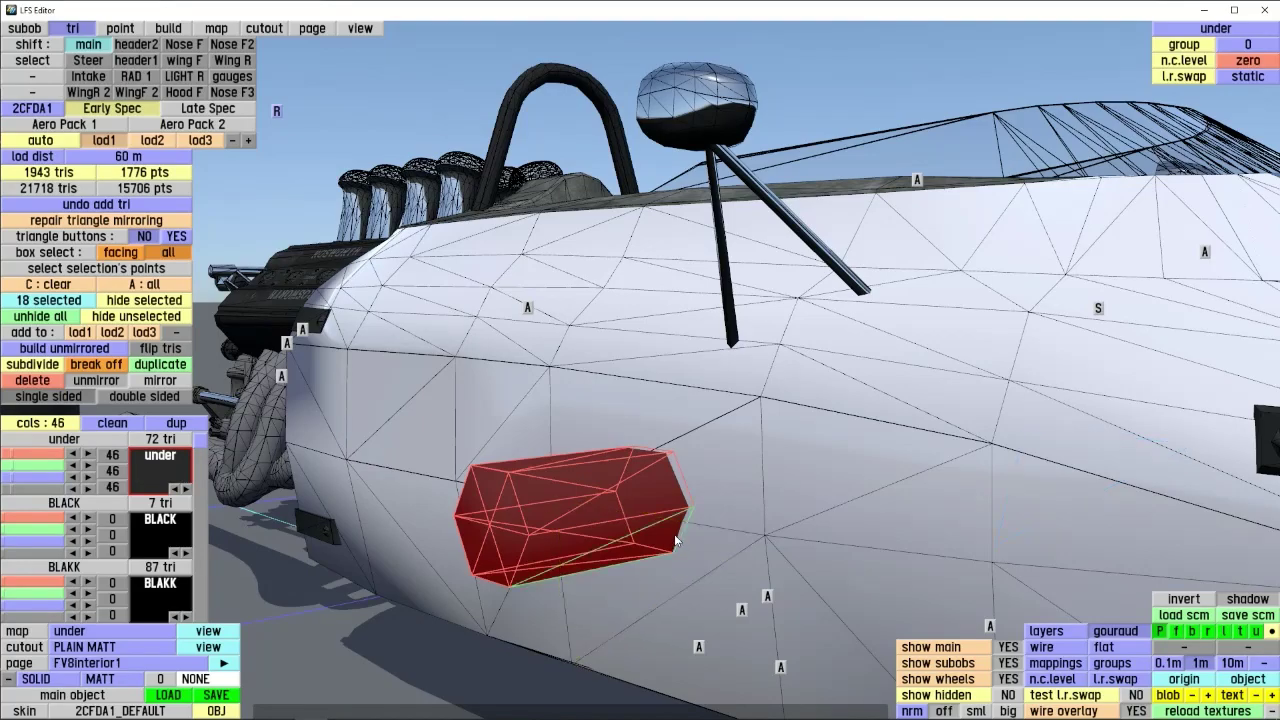
{"action": "key", "text": "Delete"}
- Select all points of the main object and delete the unused ones among them
{"action": "middle_click_drag", "start_coordinate": [641, 518], "coordinate": [367, 481]}
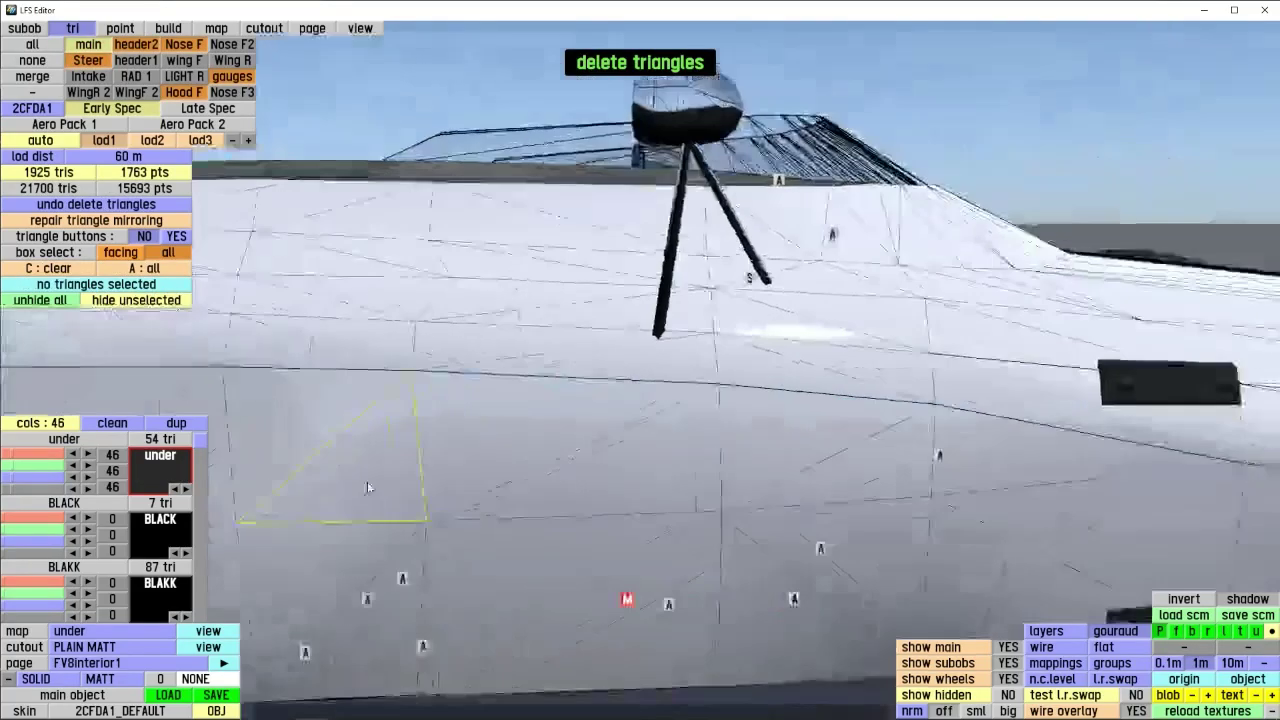
{"action": "scroll", "coordinate": [563, 461], "scroll_direction": "down", "scroll_amount": 4}
{"action": "middle_click_drag", "start_coordinate": [563, 461], "coordinate": [894, 428]}
{"action": "middle_click_drag", "start_coordinate": [622, 422], "coordinate": [560, 372]}
{"action": "scroll", "coordinate": [580, 434], "scroll_direction": "down", "scroll_amount": 4}
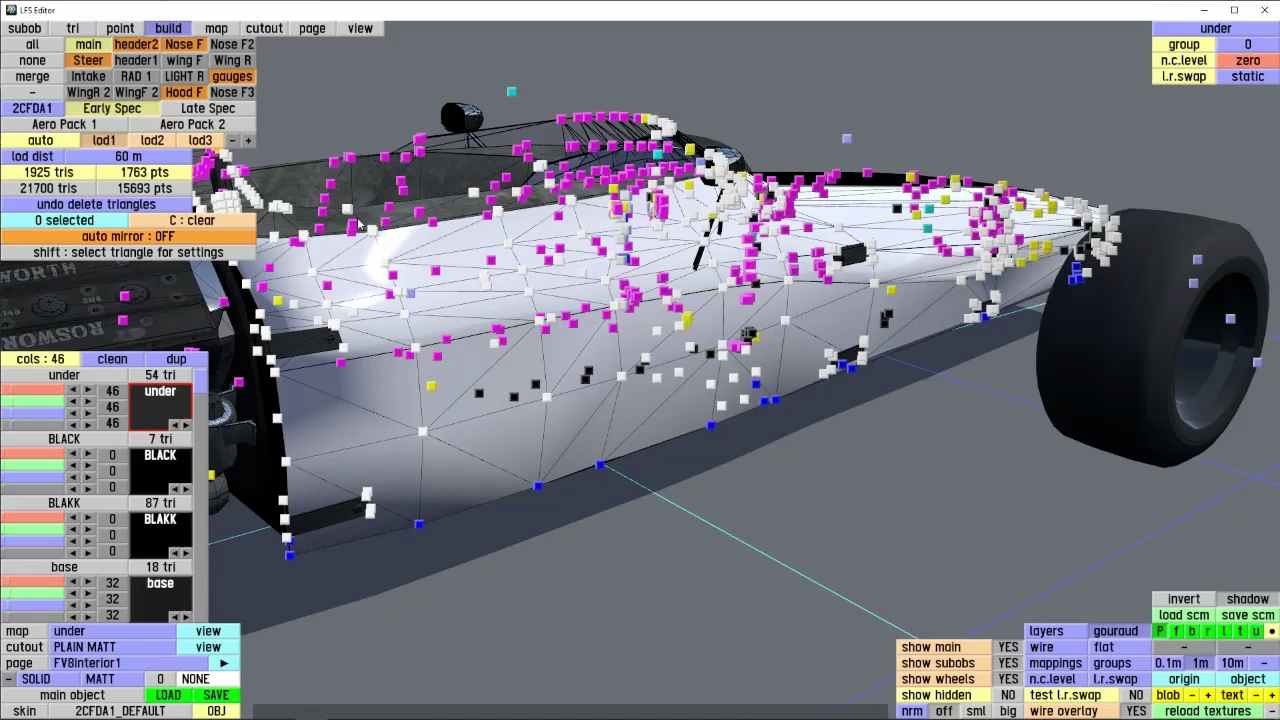
{"action": "middle_click_drag", "start_coordinate": [438, 394], "coordinate": [630, 456]}
{"action": "middle_click_drag", "start_coordinate": [450, 454], "coordinate": [517, 469]}
{"action": "left_click", "coordinate": [120, 28]}
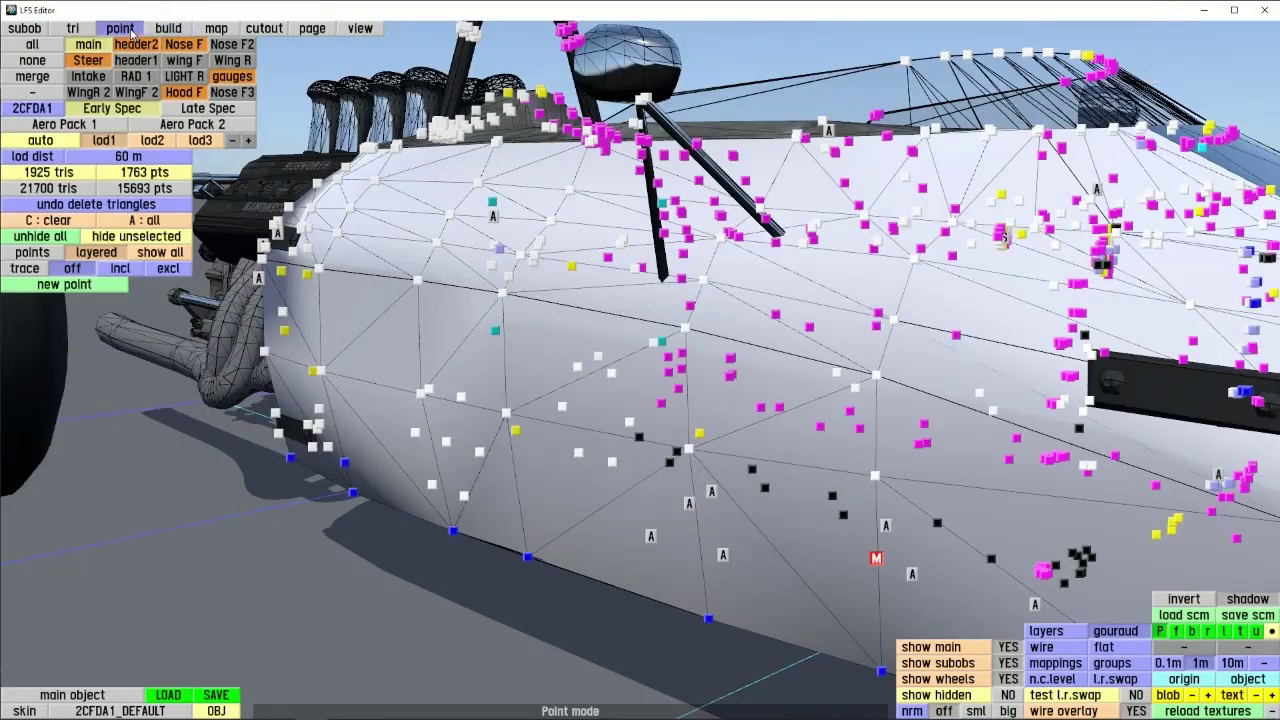
{"action": "key", "text": "a"}
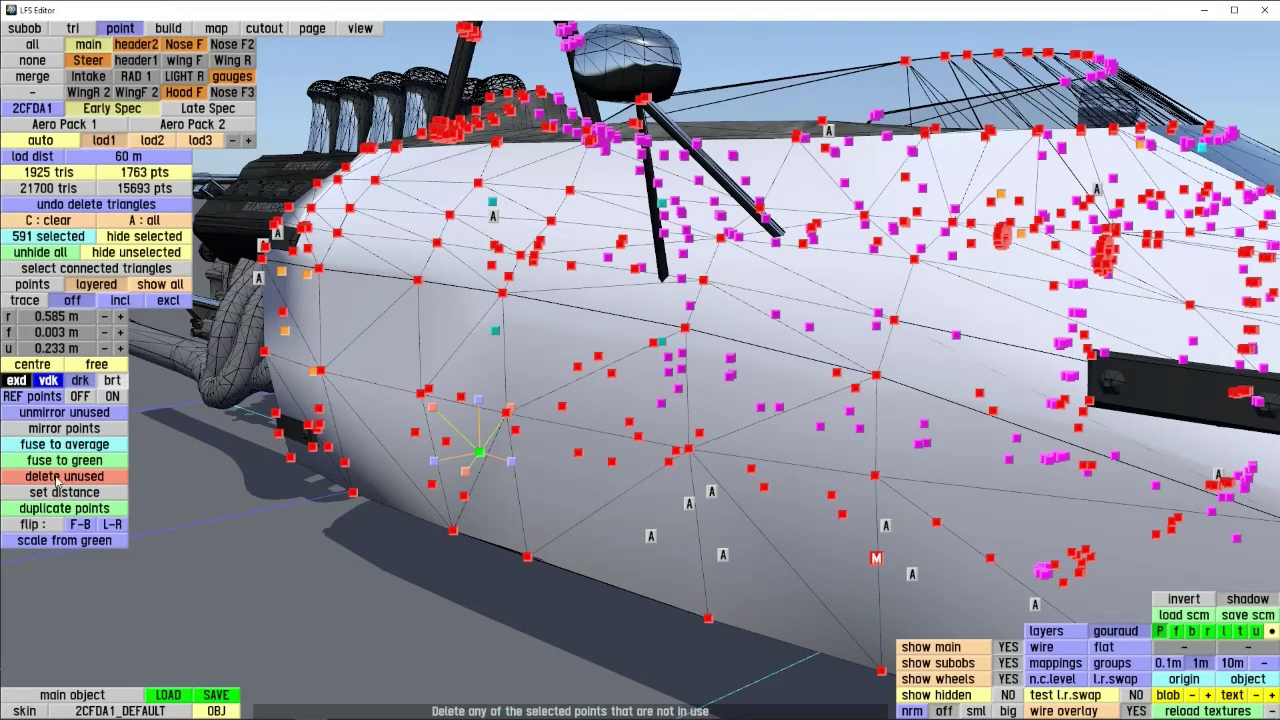
{"action": "middle_click_drag", "start_coordinate": [557, 502], "coordinate": [657, 394]}
{"action": "middle_click_drag", "start_coordinate": [527, 512], "coordinate": [618, 330]}
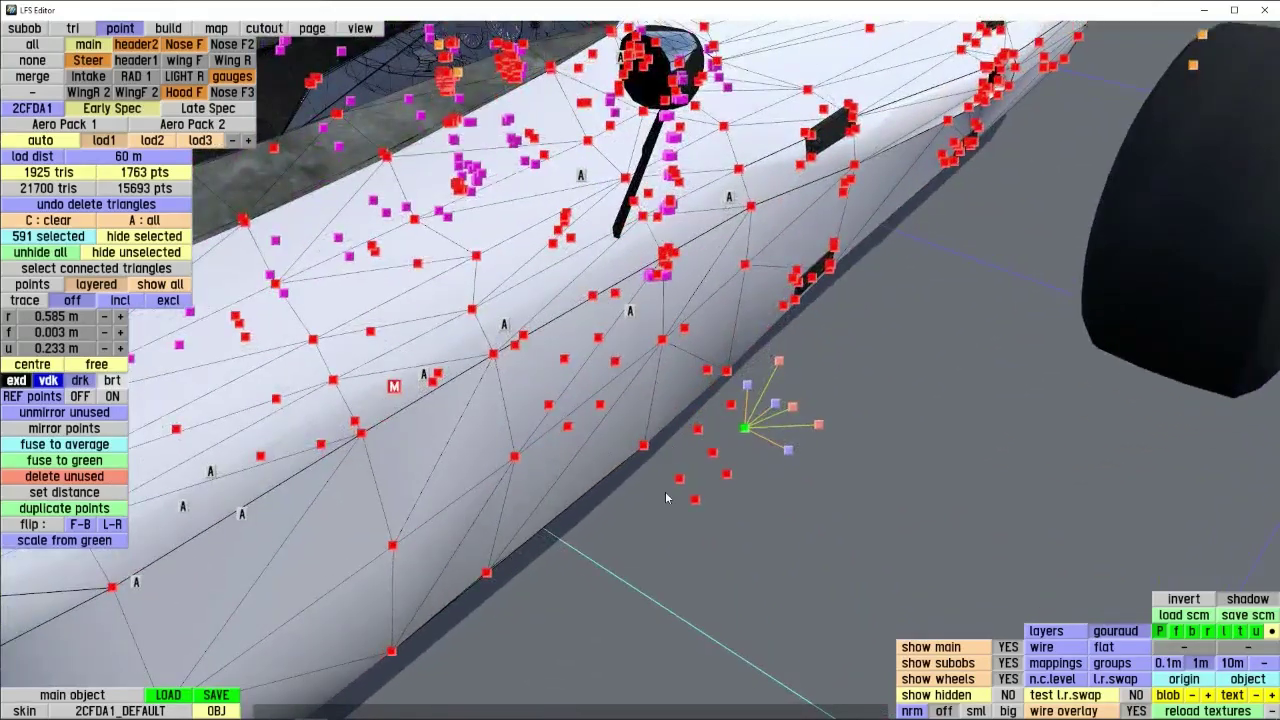
{"action": "left_click", "coordinate": [103, 478]}
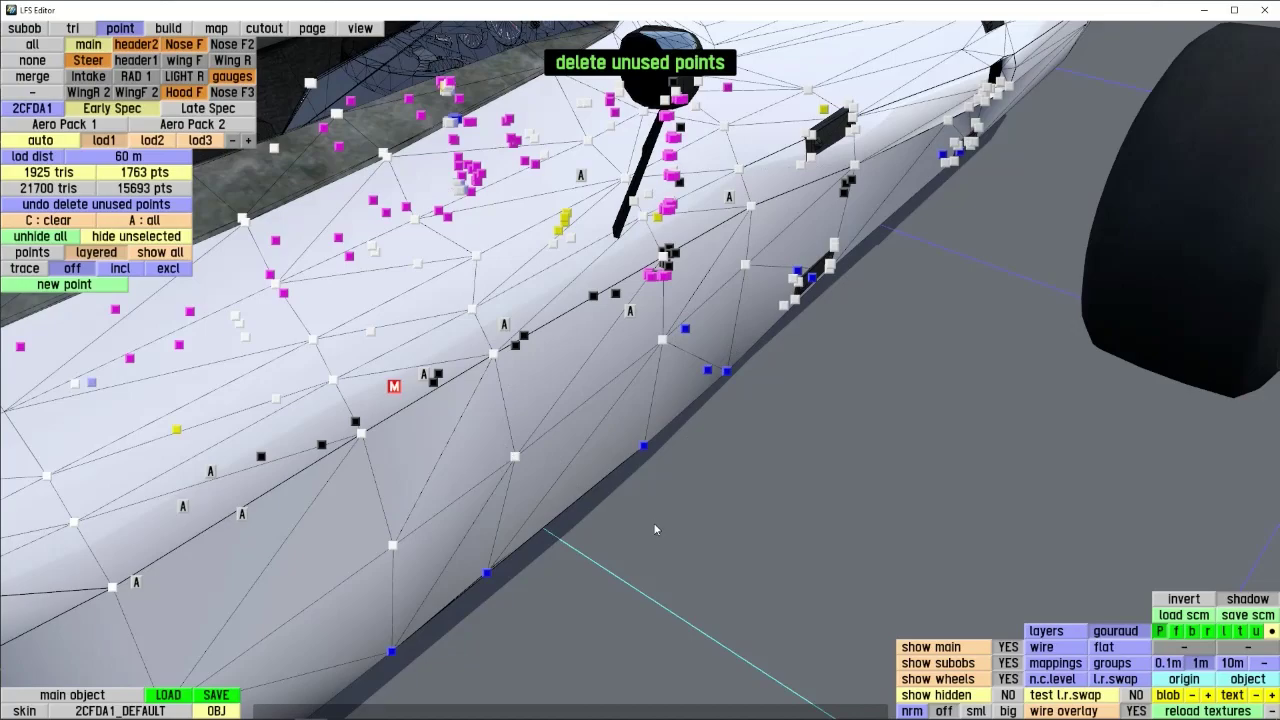
{"action": "key", "text": "a"}
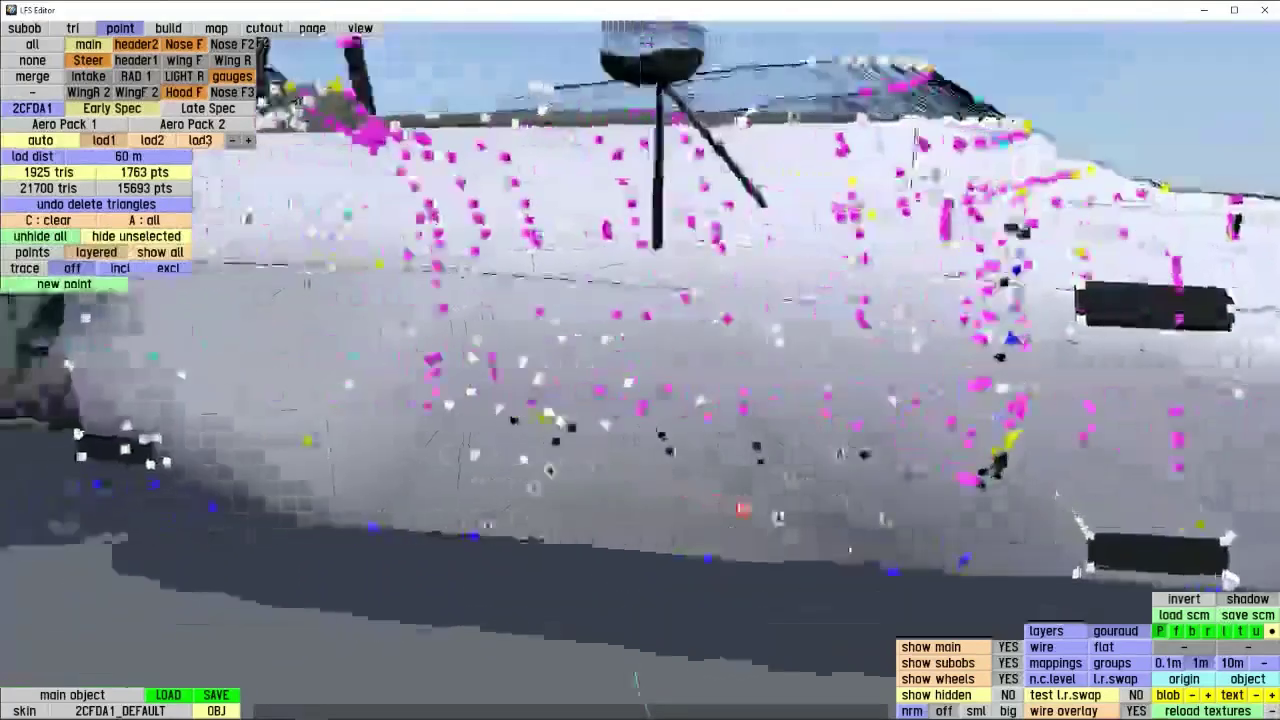
- Delete the seven body-side triangles around the point below the mirror and try to delete that centre point
{"action": "left_click", "coordinate": [699, 405]}
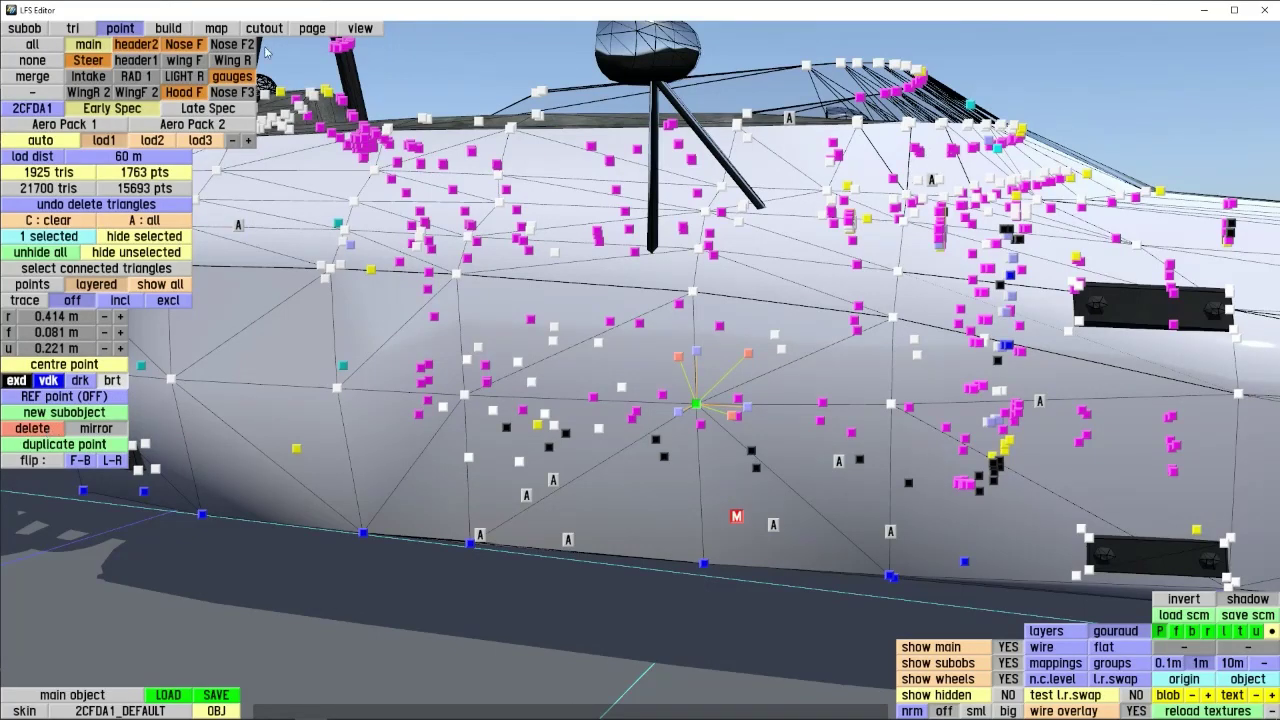
{"action": "left_click", "coordinate": [81, 28]}
{"action": "right_click_drag", "start_coordinate": [682, 436], "coordinate": [667, 459]}
{"action": "left_click", "coordinate": [680, 447]}
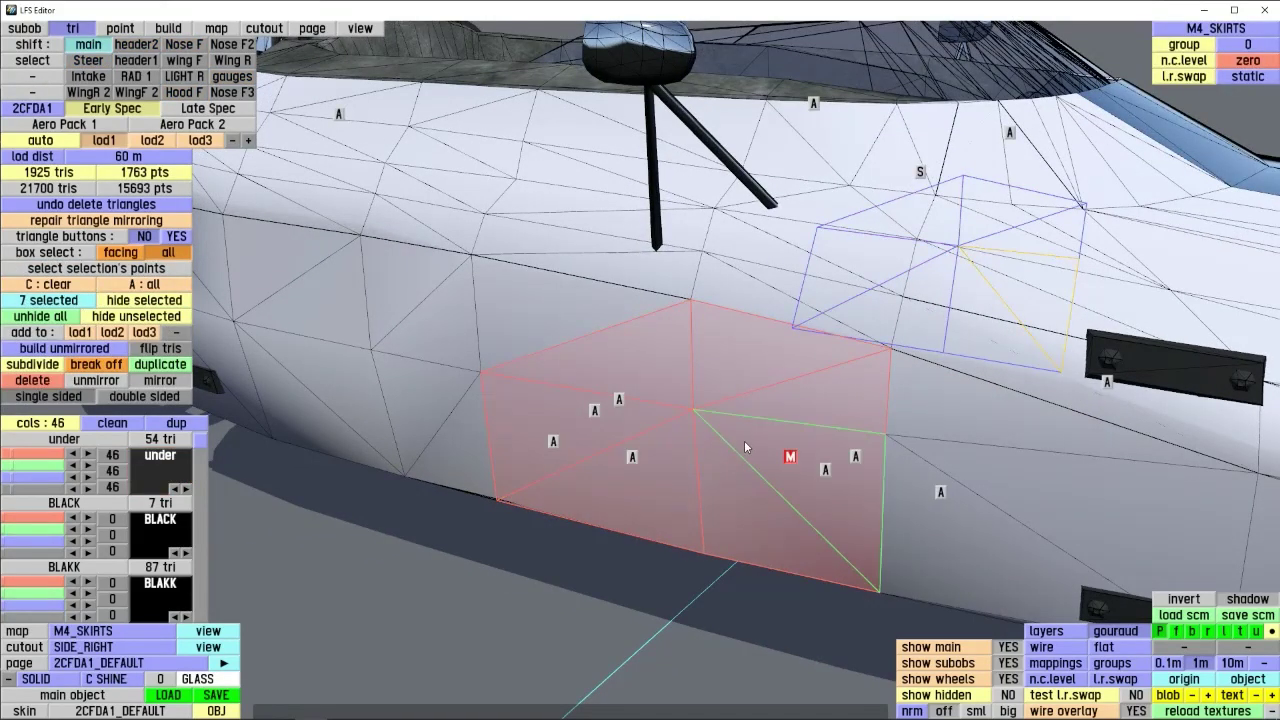
{"action": "key", "text": "Delete"}
{"action": "left_click", "coordinate": [119, 29]}
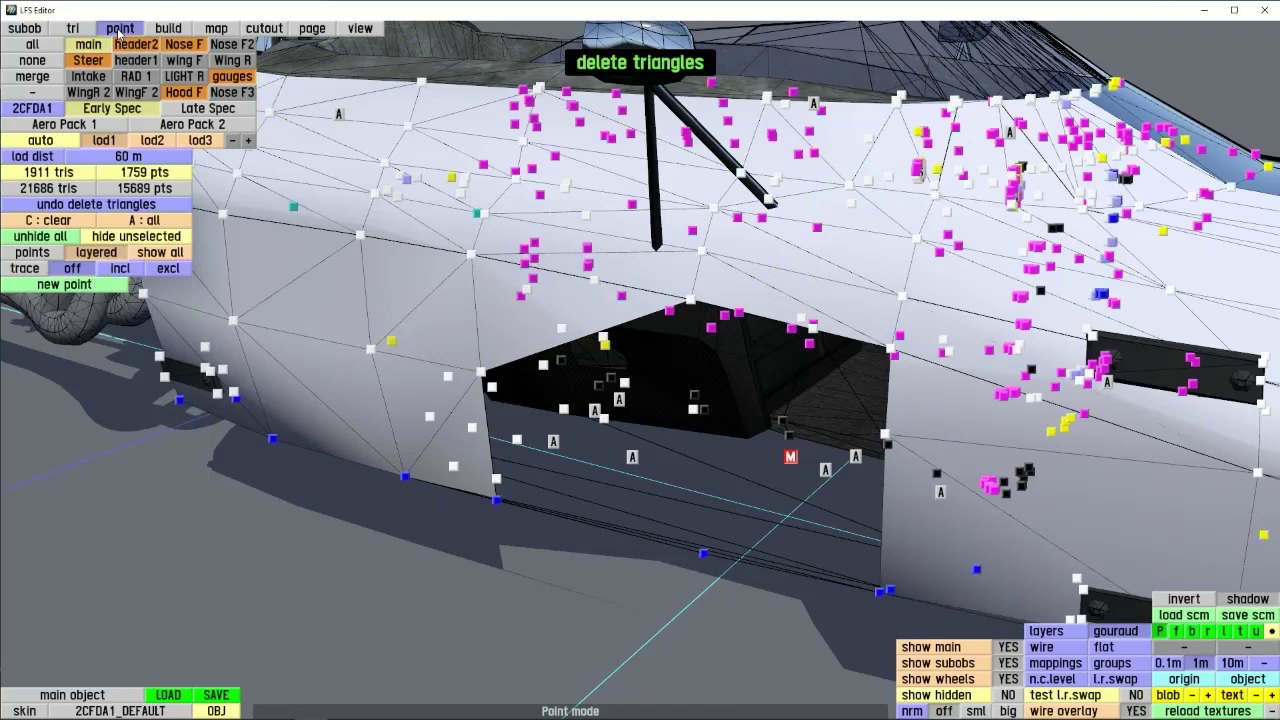
{"action": "left_click", "coordinate": [694, 410]}
{"action": "key", "text": "Delete"}
{"action": "left_click", "coordinate": [632, 290]}
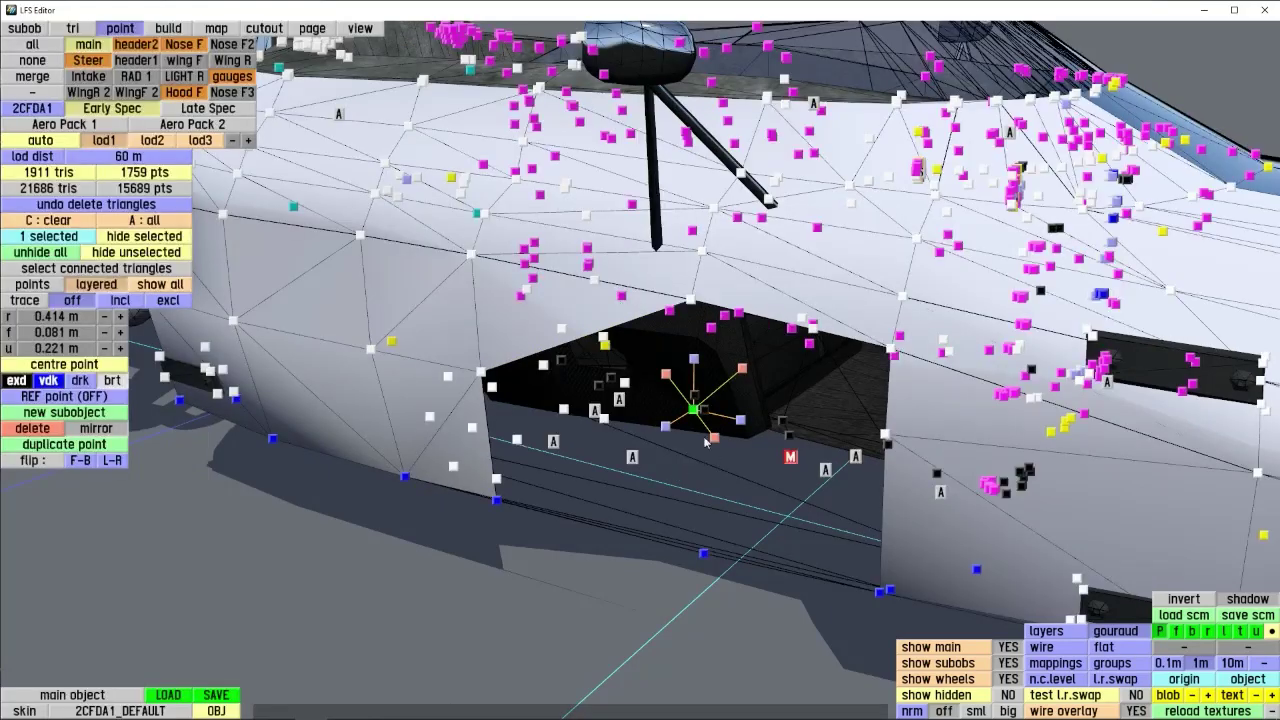
- Move the body-side centre point slightly outward to r 0.416 m, undo the move, and restore the deleted triangles
{"action": "scroll", "coordinate": [648, 454], "scroll_direction": "up", "scroll_amount": 3}
{"action": "right_click_drag", "start_coordinate": [648, 454], "coordinate": [1063, 434]}
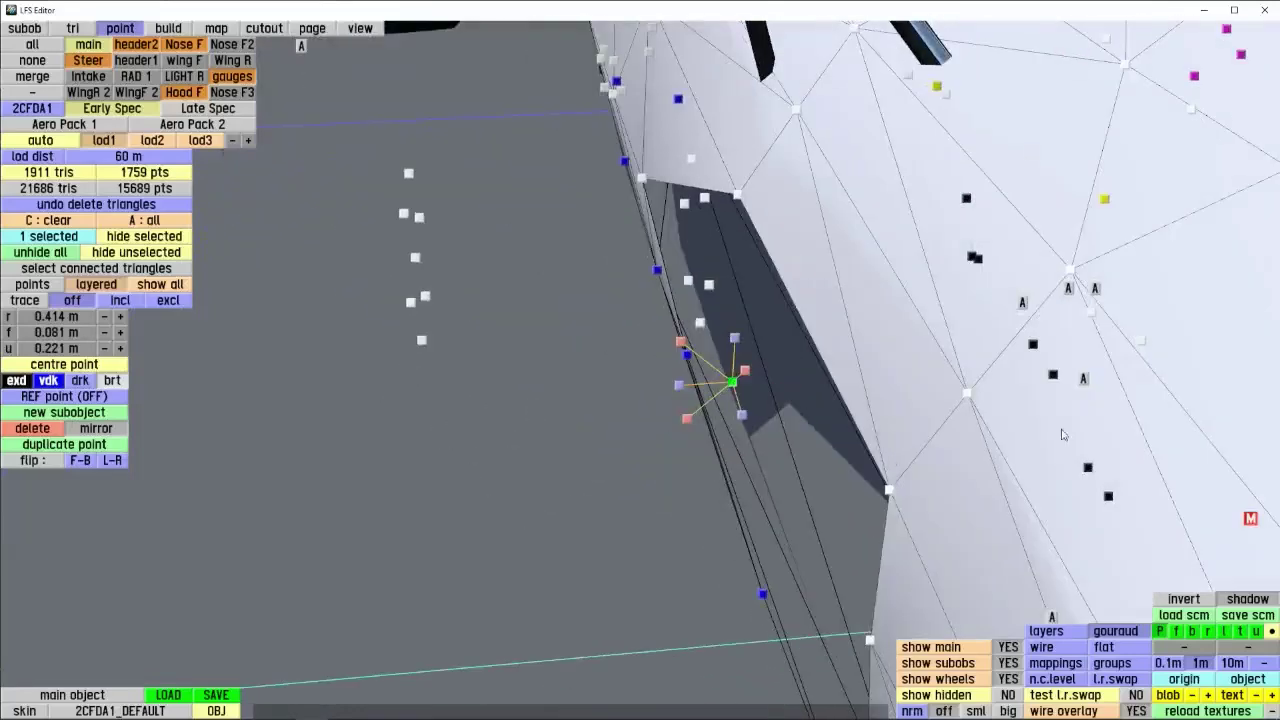
{"action": "left_click_drag", "start_coordinate": [679, 385], "coordinate": [679, 386]}
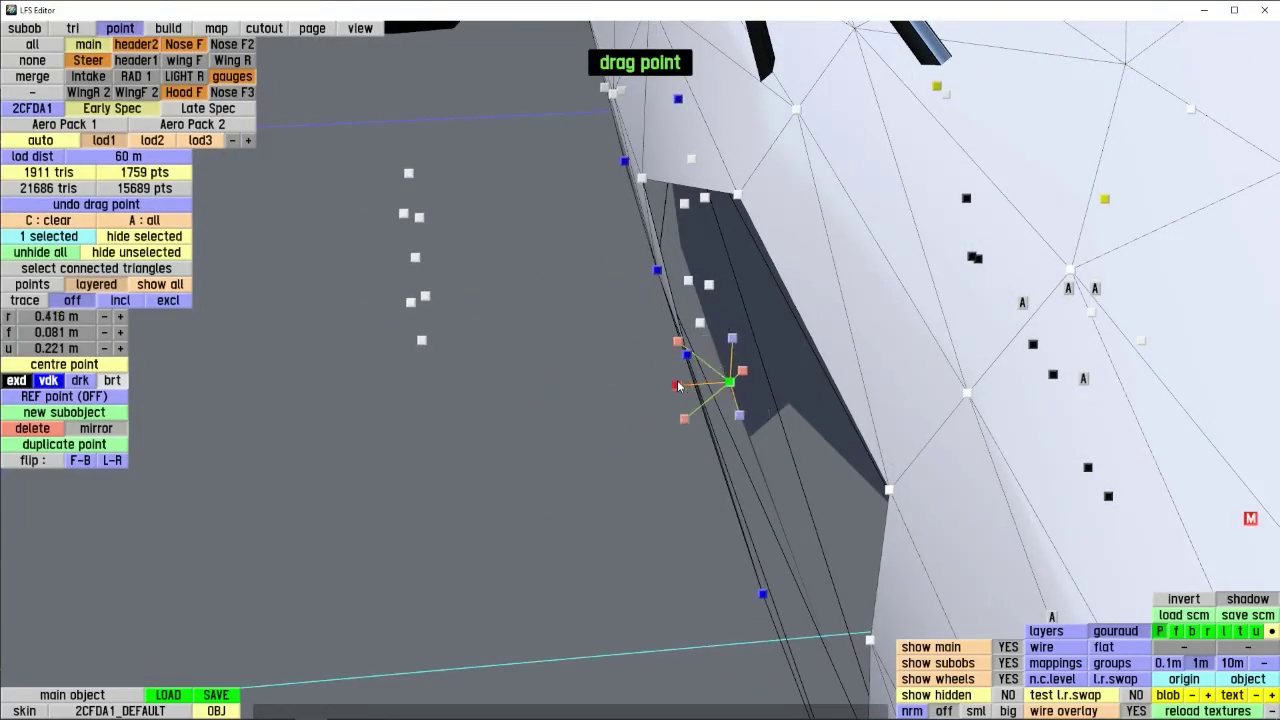
{"action": "key", "text": "ctrl+z"}
{"action": "right_click_drag", "start_coordinate": [711, 457], "coordinate": [734, 428]}
{"action": "scroll", "coordinate": [523, 472], "scroll_direction": "down", "scroll_amount": 5}
{"action": "key", "text": "c"}
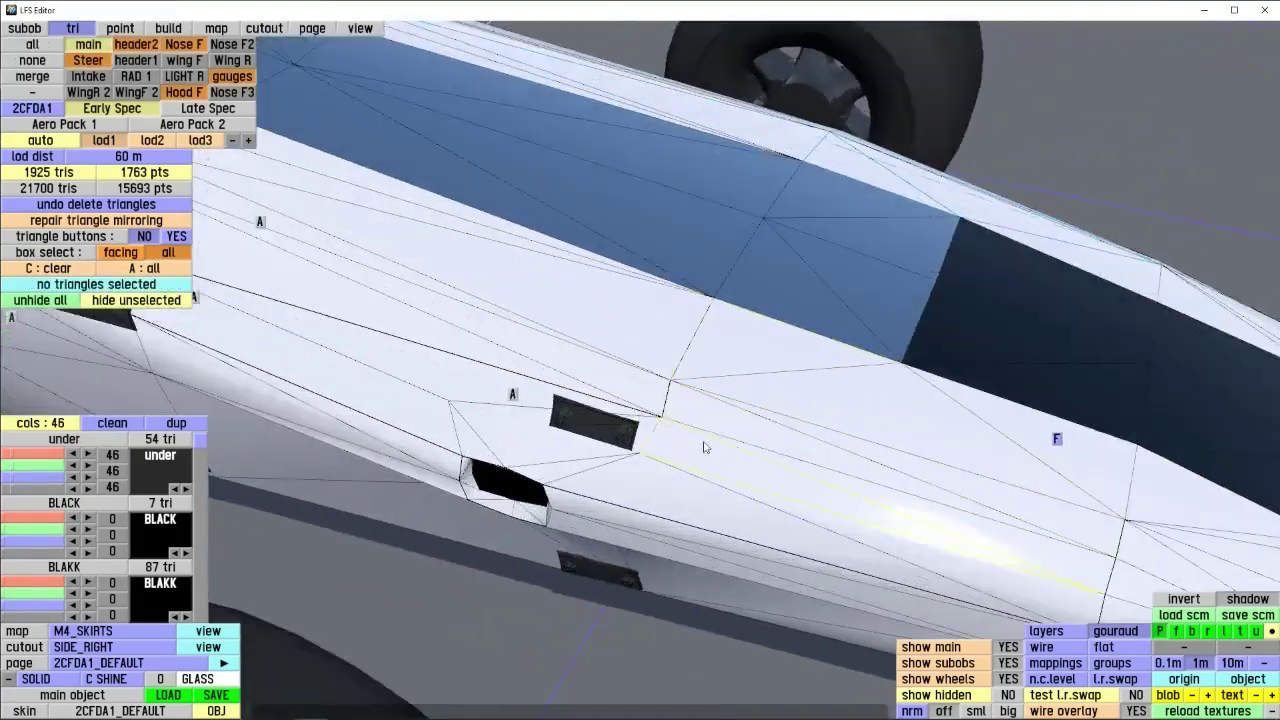
- Select the seven triangles meeting at the point beside the upper nose vent and delete them
{"action": "left_click", "coordinate": [695, 416]}
{"action": "left_click", "coordinate": [563, 366], "text": "shift"}
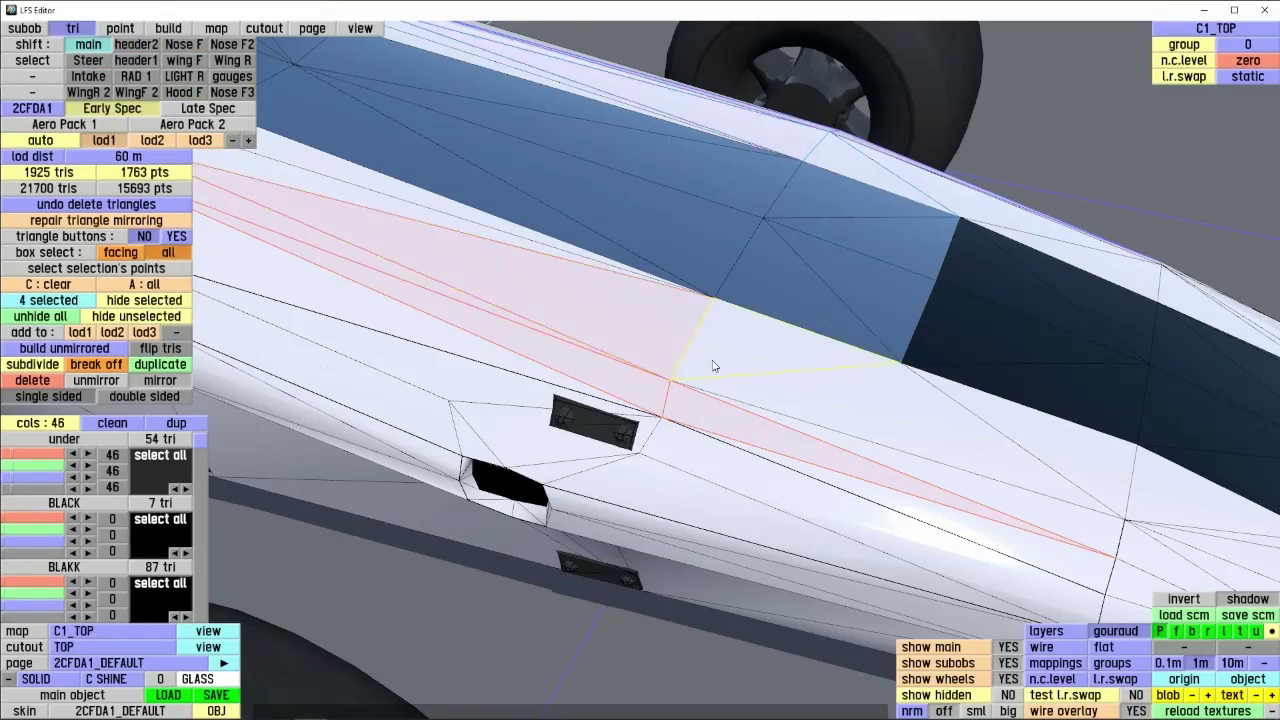
{"action": "left_click", "coordinate": [738, 402], "text": "shift"}
{"action": "left_click", "coordinate": [742, 410], "text": "shift"}
{"action": "key", "text": "Delete"}
- Try to delete the point left in the opening beside the upper nose vent
{"action": "left_click", "coordinate": [119, 28]}
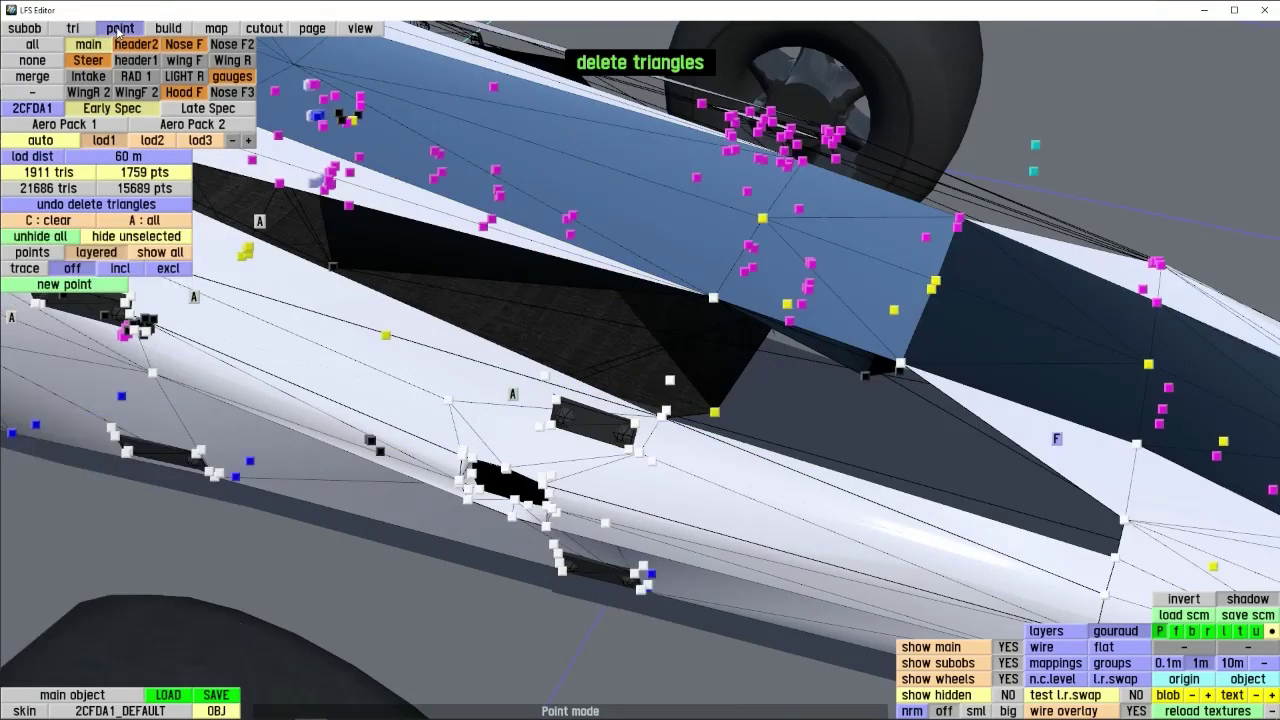
{"action": "left_click", "coordinate": [669, 384]}
{"action": "right_click_drag", "start_coordinate": [652, 470], "coordinate": [793, 557]}
{"action": "key", "text": "Delete"}
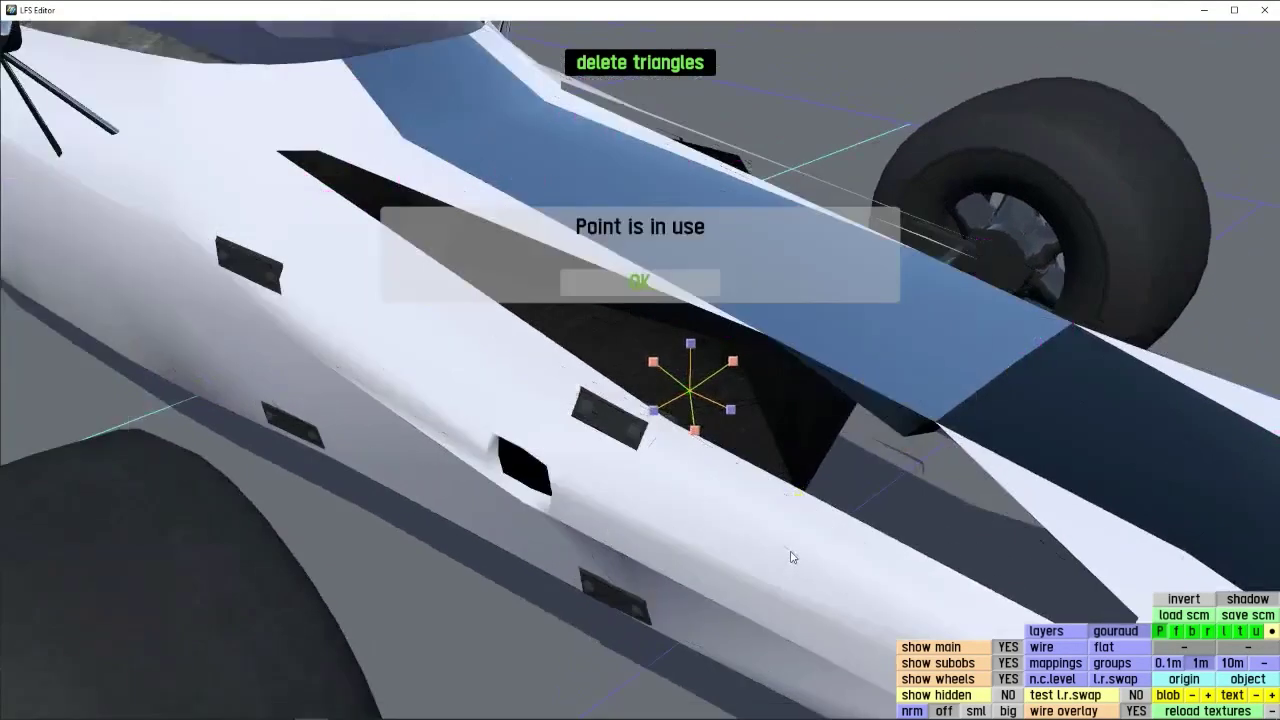
{"action": "left_click", "coordinate": [642, 281]}
{"action": "right_click_drag", "start_coordinate": [648, 280], "coordinate": [695, 430]}
{"action": "left_click", "coordinate": [688, 425]}
{"action": "key", "text": "Delete"}
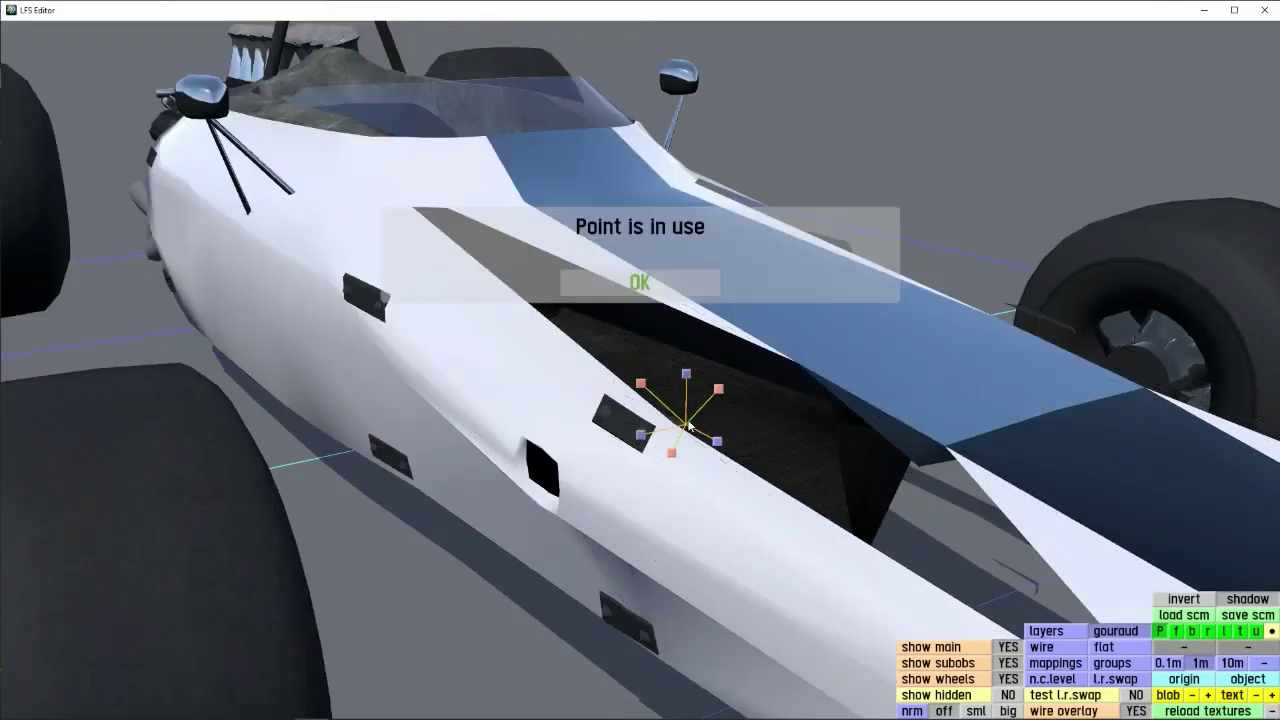
{"action": "left_click", "coordinate": [585, 285]}
- Undo the deletion of the nose triangles and clear the selection
{"action": "right_click_drag", "start_coordinate": [600, 300], "coordinate": [662, 378]}
{"action": "key", "text": "c"}
{"action": "scroll", "coordinate": [705, 483], "scroll_direction": "down", "scroll_amount": 3}
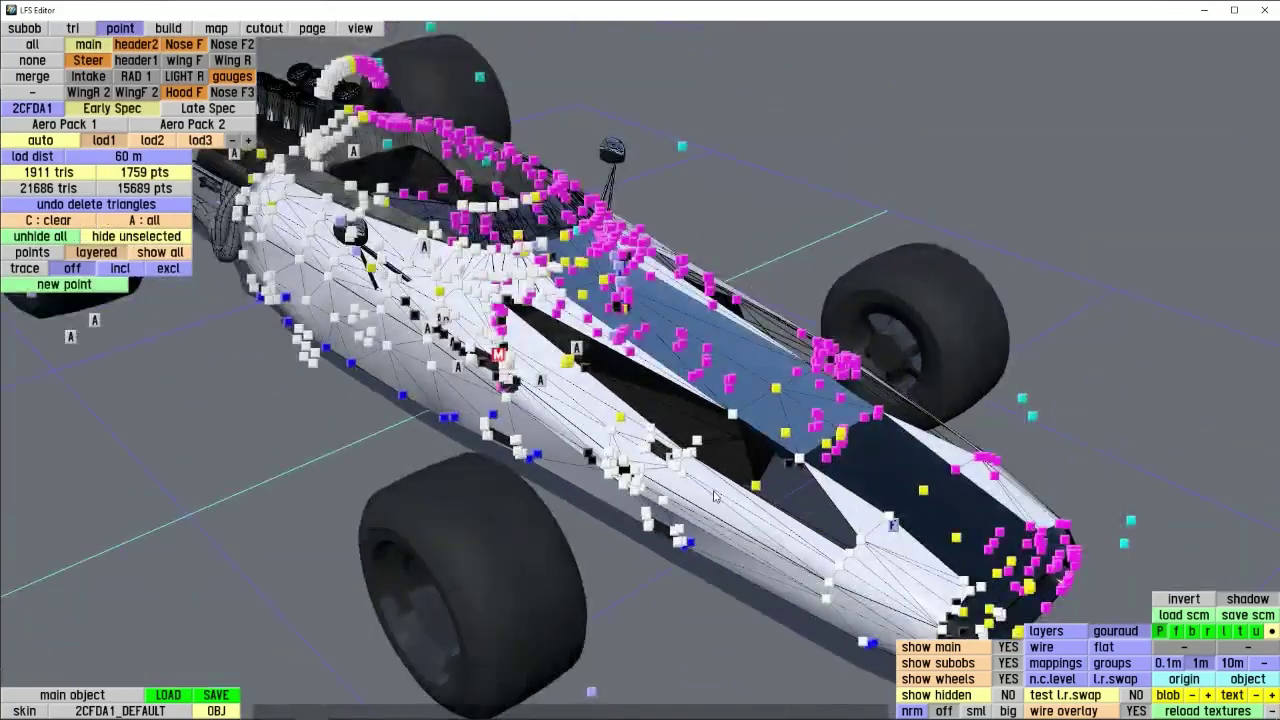
{"action": "scroll", "coordinate": [705, 483], "scroll_direction": "up", "scroll_amount": 3}
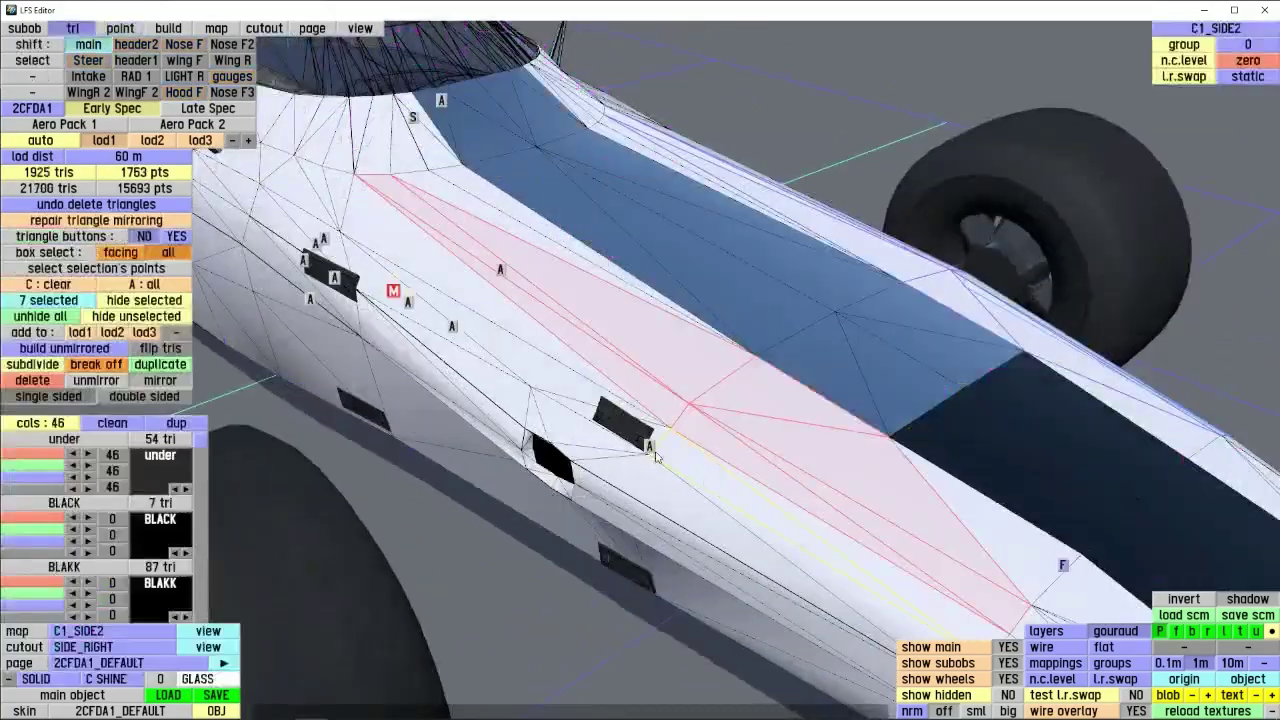
{"action": "right_click_drag", "start_coordinate": [651, 443], "coordinate": [533, 350]}
{"action": "key", "text": "c"}
- Build a single triangle from three of the loose tube points beside the lower body side
{"action": "left_click", "coordinate": [115, 30]}
{"action": "scroll", "coordinate": [549, 417], "scroll_direction": "up", "scroll_amount": 5}
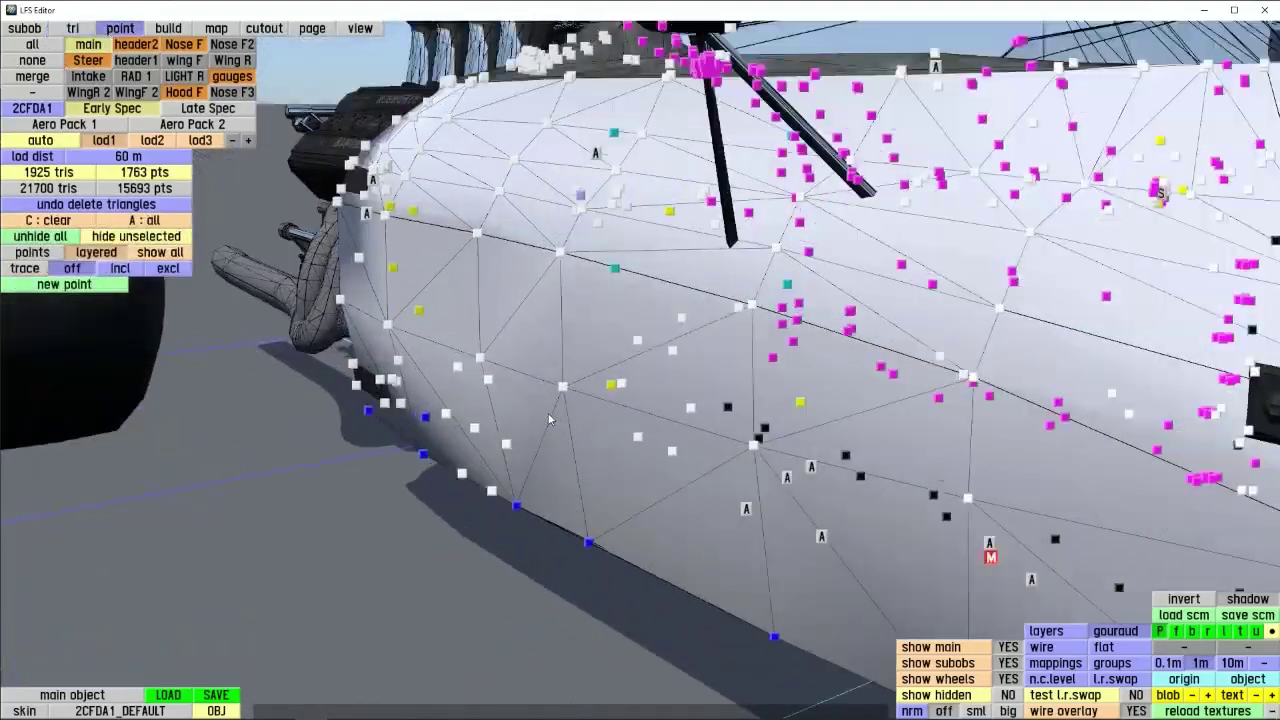
{"action": "right_click_drag", "start_coordinate": [549, 417], "coordinate": [350, 300]}
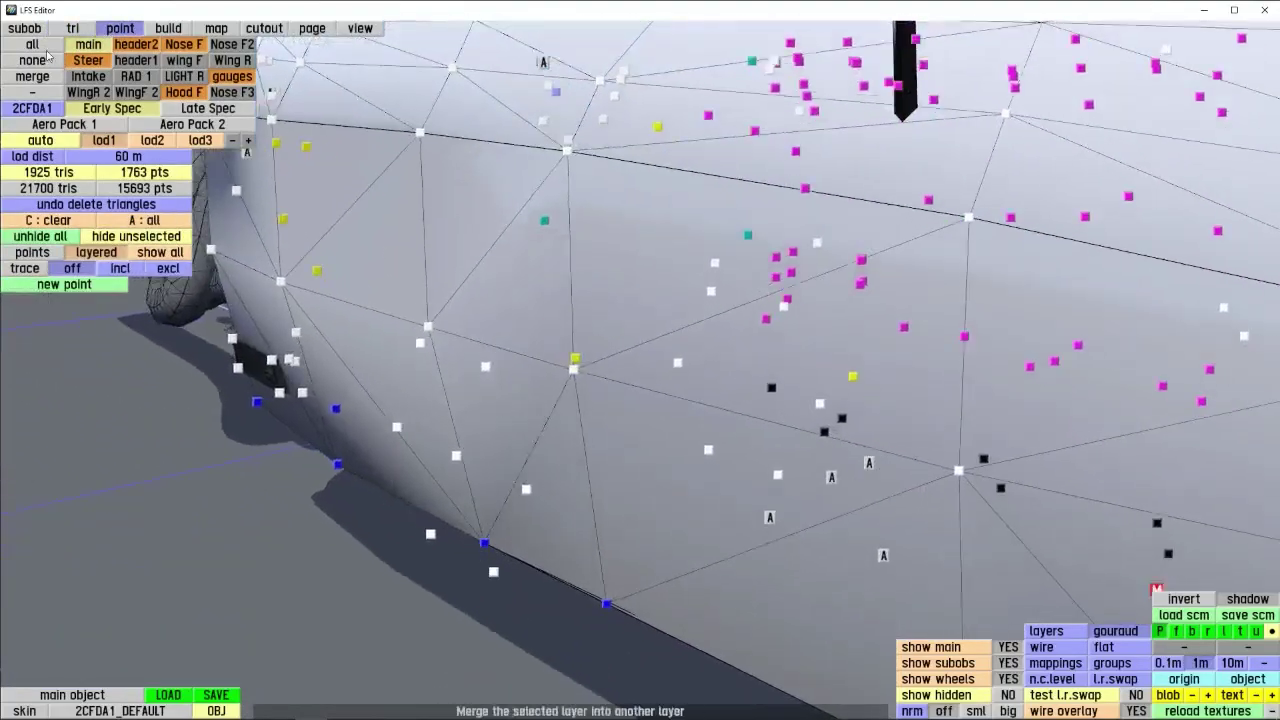
{"action": "left_click", "coordinate": [72, 29]}
{"action": "left_click", "coordinate": [170, 29]}
{"action": "scroll", "coordinate": [589, 493], "scroll_direction": "up", "scroll_amount": 5}
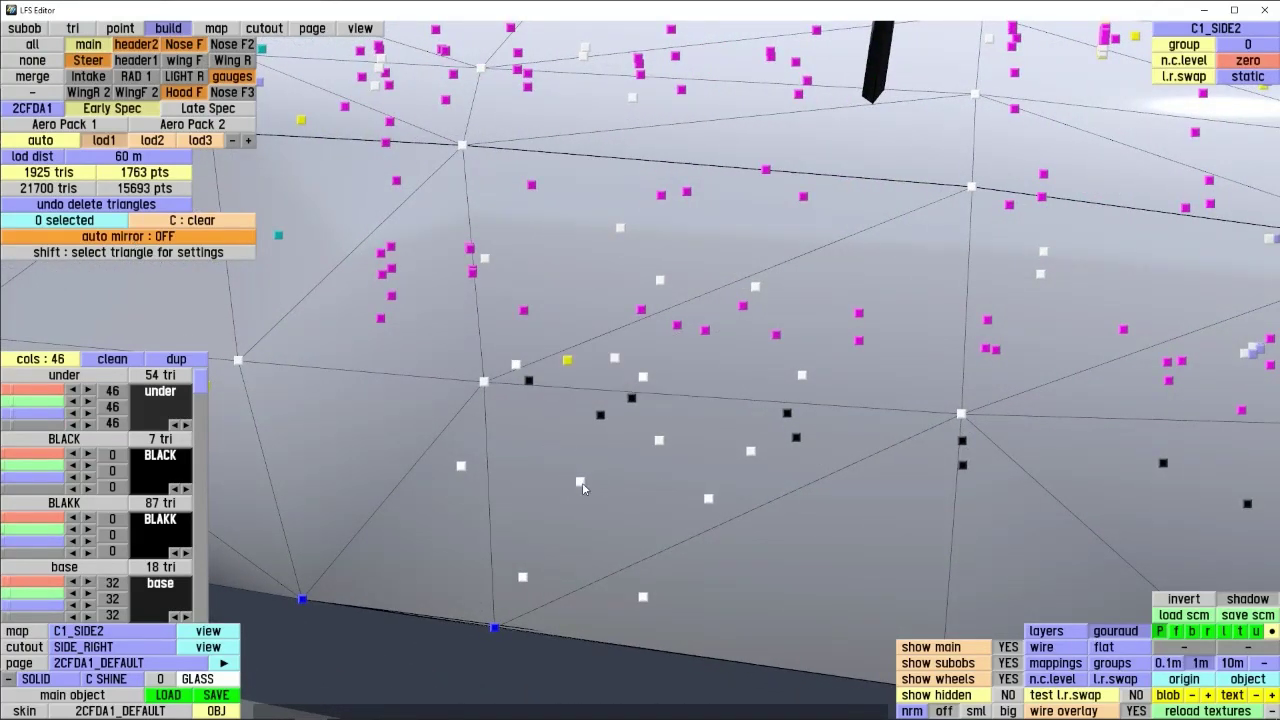
{"action": "left_click", "coordinate": [581, 482]}
{"action": "left_click", "coordinate": [643, 597]}
{"action": "left_click", "coordinate": [708, 498]}
{"action": "right_click_drag", "start_coordinate": [708, 498], "coordinate": [372, 233]}
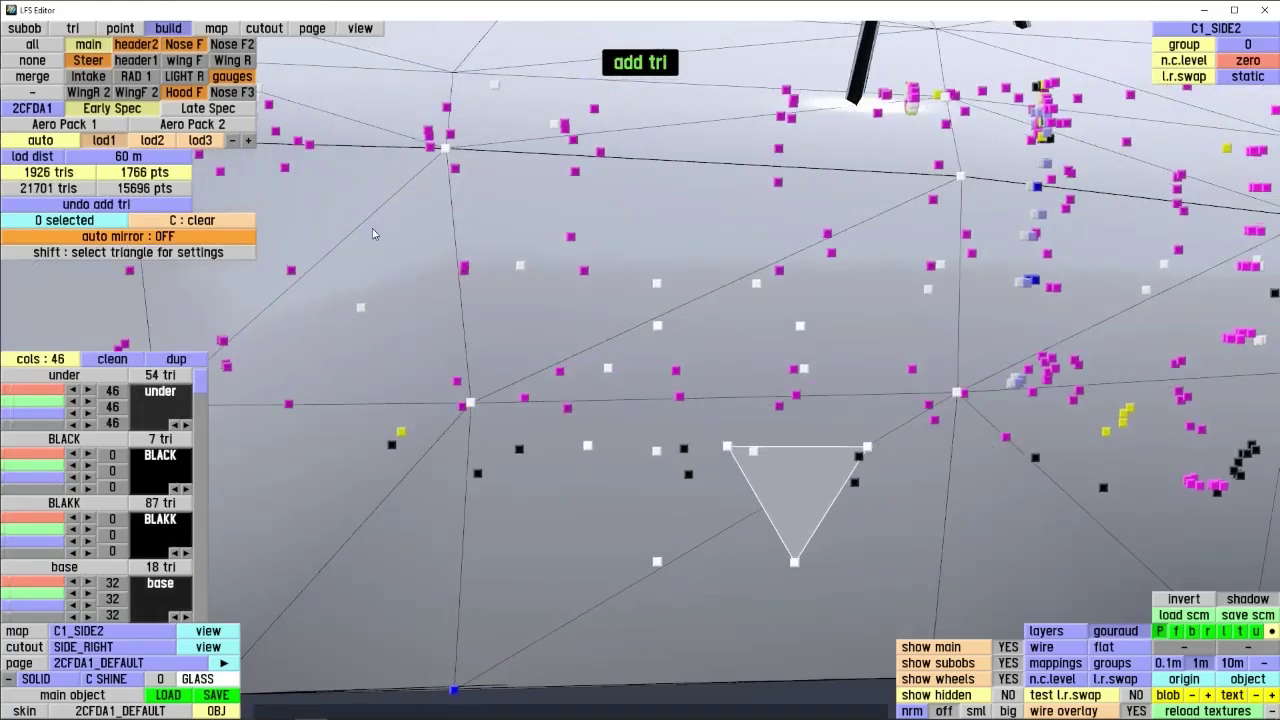
- Assign the new triangle to the colour BLACK and confirm the assignment
{"action": "left_click", "coordinate": [73, 29]}
{"action": "left_click", "coordinate": [163, 519]}
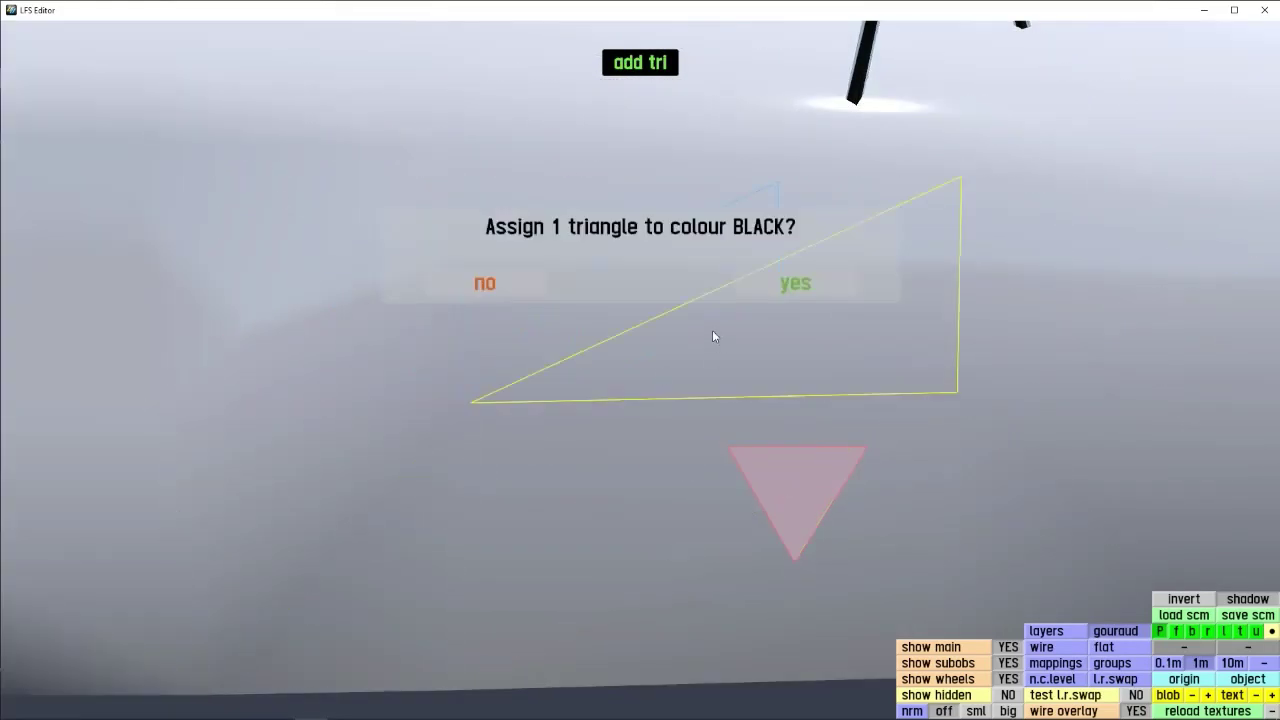
{"action": "left_click", "coordinate": [794, 283]}
{"action": "right_click_drag", "start_coordinate": [766, 306], "coordinate": [605, 243]}
- Select the black triangle beside the body and mirror it to the opposite side of the car
{"action": "left_click", "coordinate": [25, 28]}
{"action": "right_click_drag", "start_coordinate": [716, 404], "coordinate": [521, 454]}
{"action": "scroll", "coordinate": [747, 360], "scroll_direction": "down", "scroll_amount": 5}
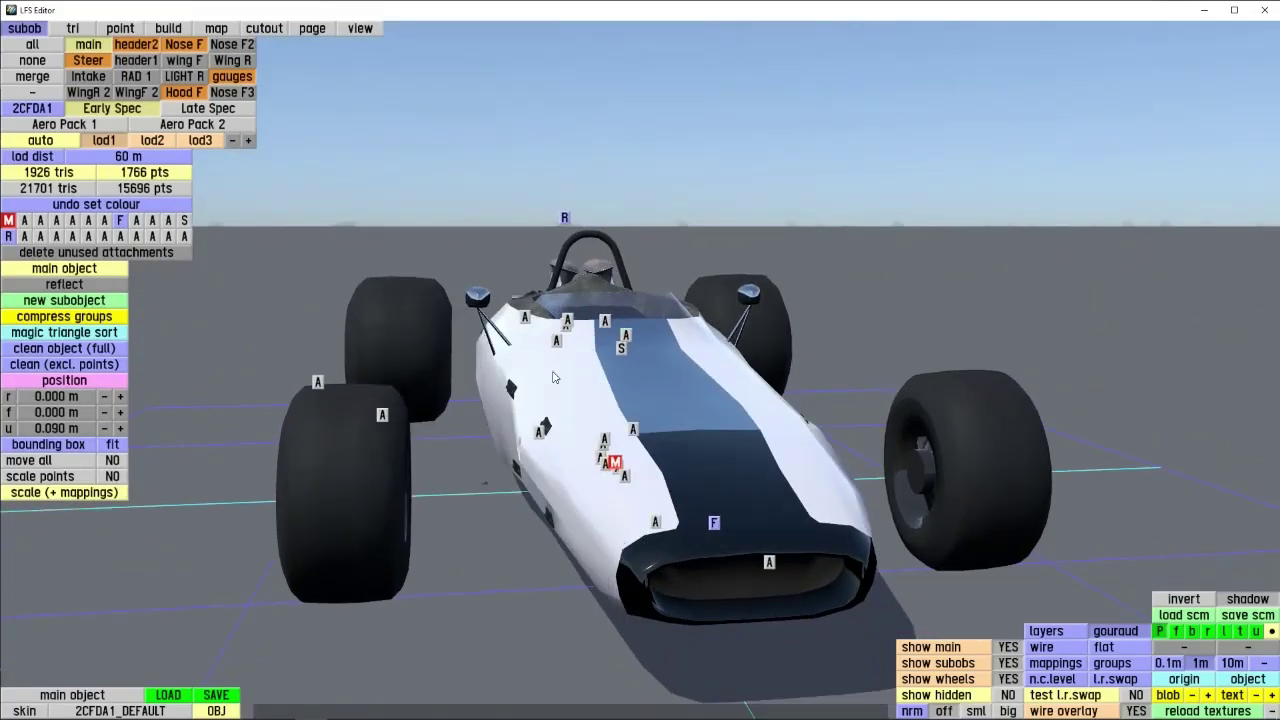
{"action": "mouse_move", "coordinate": [555, 377]}
{"action": "right_mouse_down"}
{"action": "mouse_move", "coordinate": [590, 385]}
{"action": "mouse_move", "coordinate": [545, 350]}
{"action": "mouse_move", "coordinate": [771, 329]}
{"action": "mouse_move", "coordinate": [575, 425]}
{"action": "mouse_move", "coordinate": [544, 383]}
{"action": "right_mouse_up"}
{"action": "scroll", "coordinate": [550, 441], "scroll_direction": "up", "scroll_amount": 6}
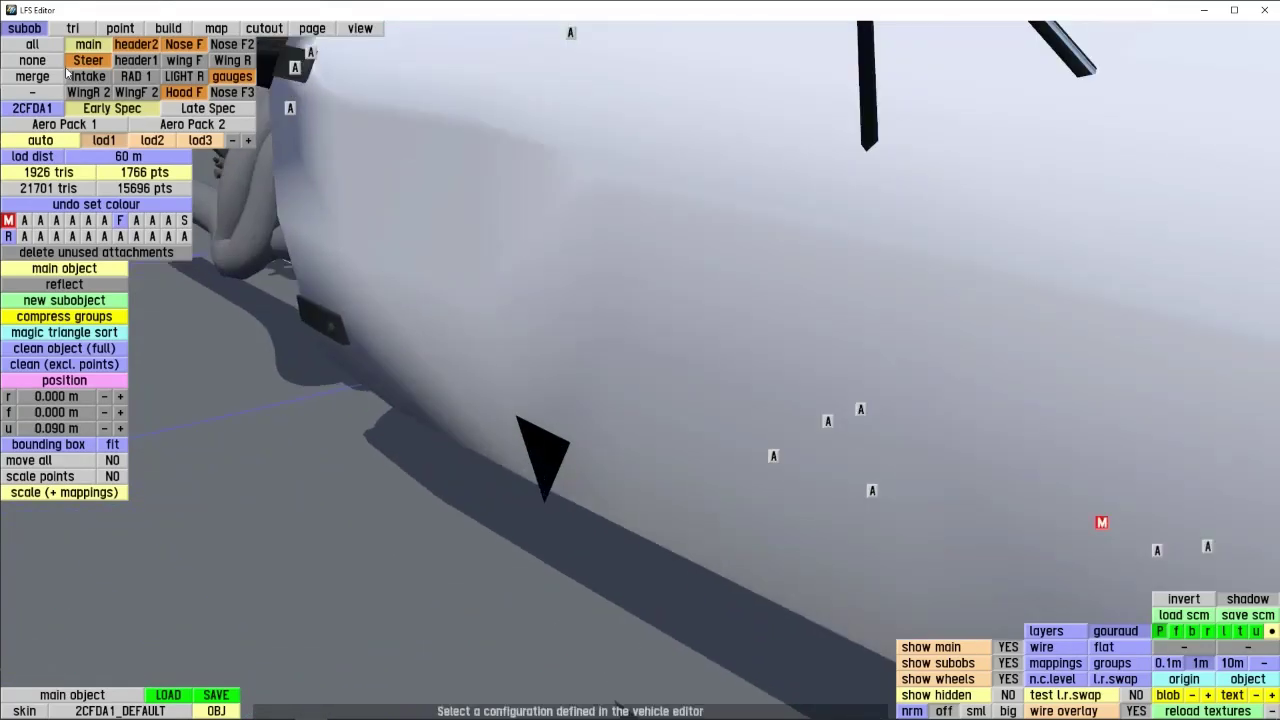
{"action": "left_click", "coordinate": [68, 29]}
{"action": "scroll", "coordinate": [640, 522], "scroll_direction": "up", "scroll_amount": 3}
{"action": "right_click_drag", "start_coordinate": [427, 380], "coordinate": [427, 336]}
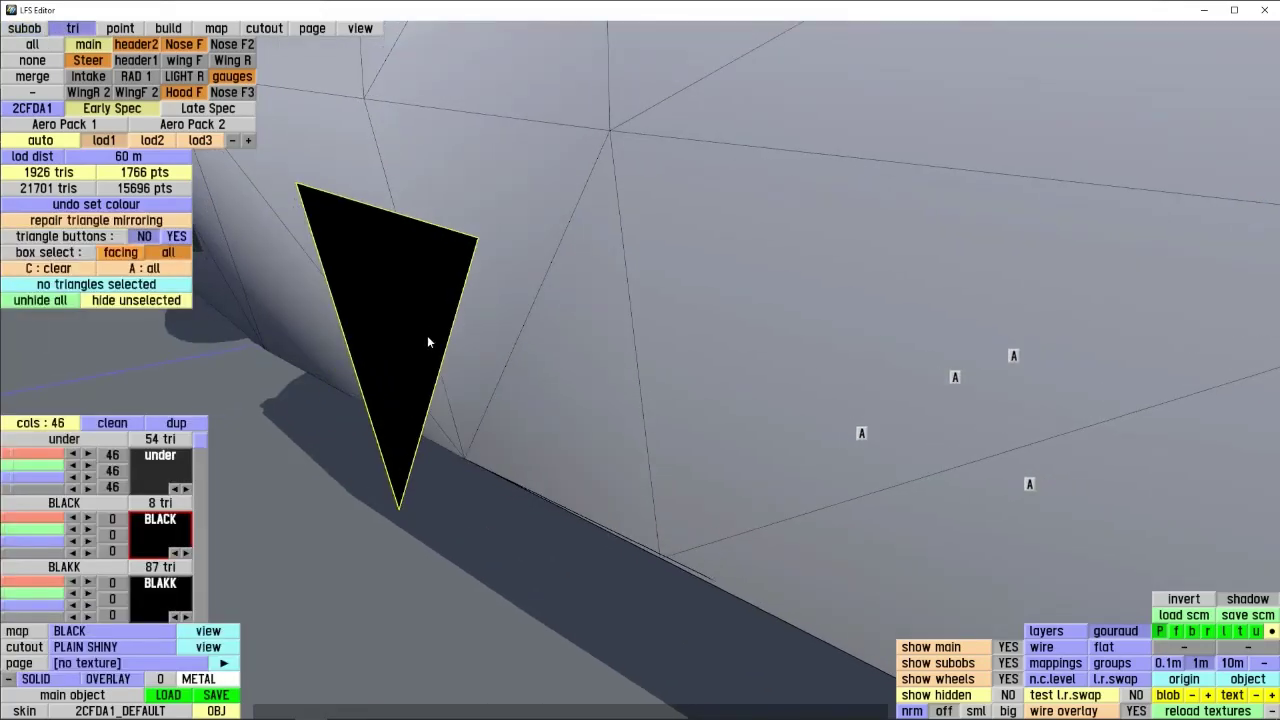
{"action": "left_click", "coordinate": [430, 336]}
{"action": "scroll", "coordinate": [238, 355], "scroll_direction": "up", "scroll_amount": 1}
{"action": "scroll", "coordinate": [202, 382], "scroll_direction": "down", "scroll_amount": 4}
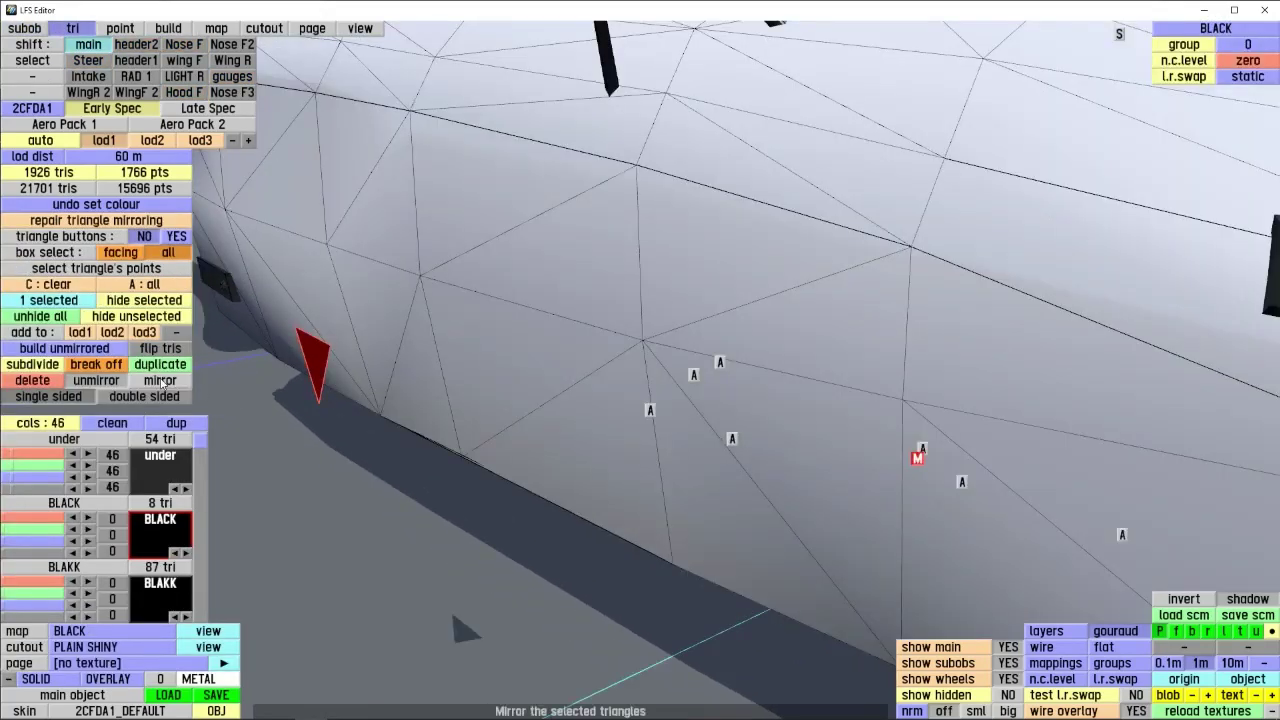
{"action": "left_click", "coordinate": [161, 381]}
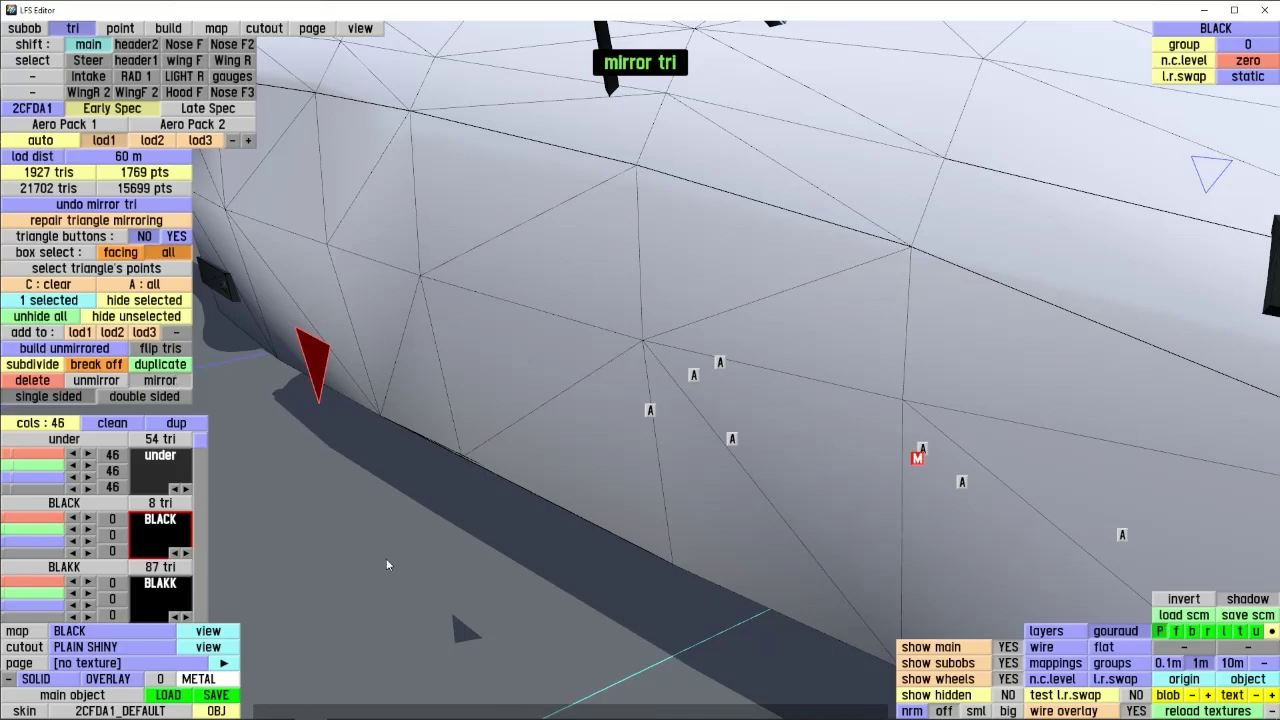
- Turn on automatic mirroring for newly built triangles
{"action": "right_click_drag", "start_coordinate": [387, 565], "coordinate": [651, 490]}
{"action": "scroll", "coordinate": [870, 540], "scroll_direction": "down", "scroll_amount": 2}
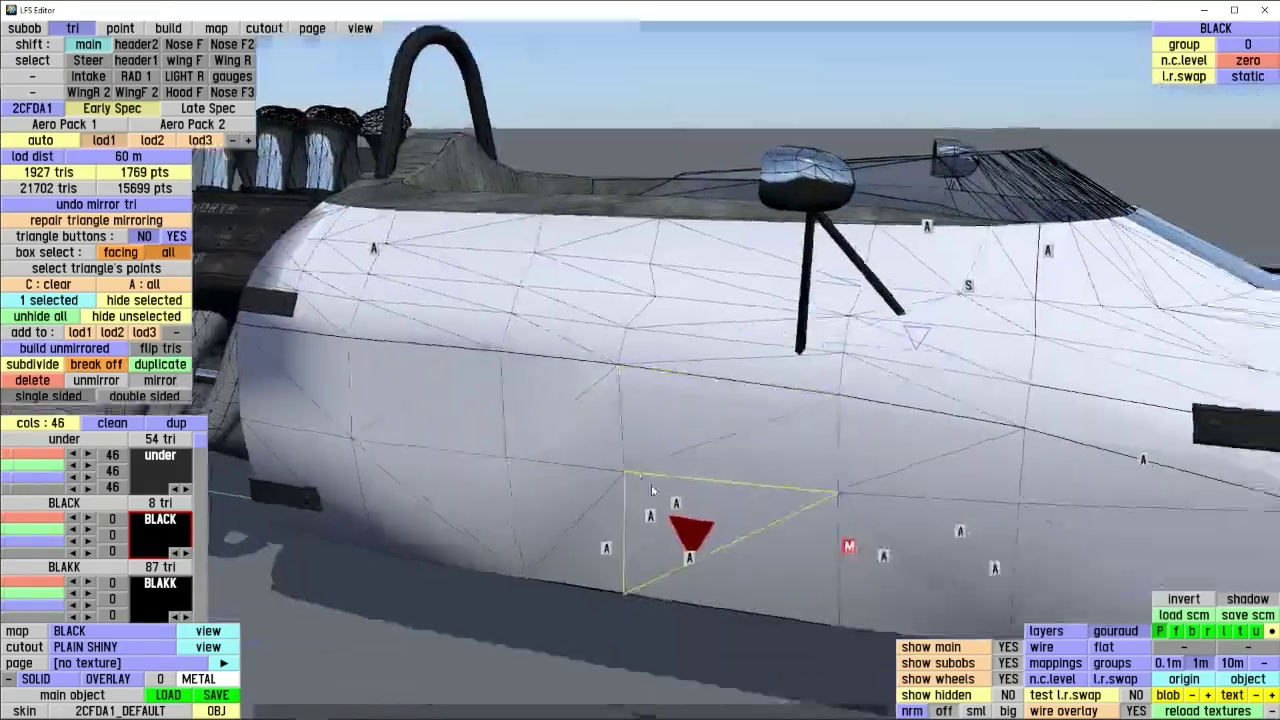
{"action": "scroll", "coordinate": [651, 490], "scroll_direction": "up", "scroll_amount": 5}
{"action": "left_click", "coordinate": [180, 32]}
{"action": "right_click_drag", "start_coordinate": [640, 426], "coordinate": [558, 418]}
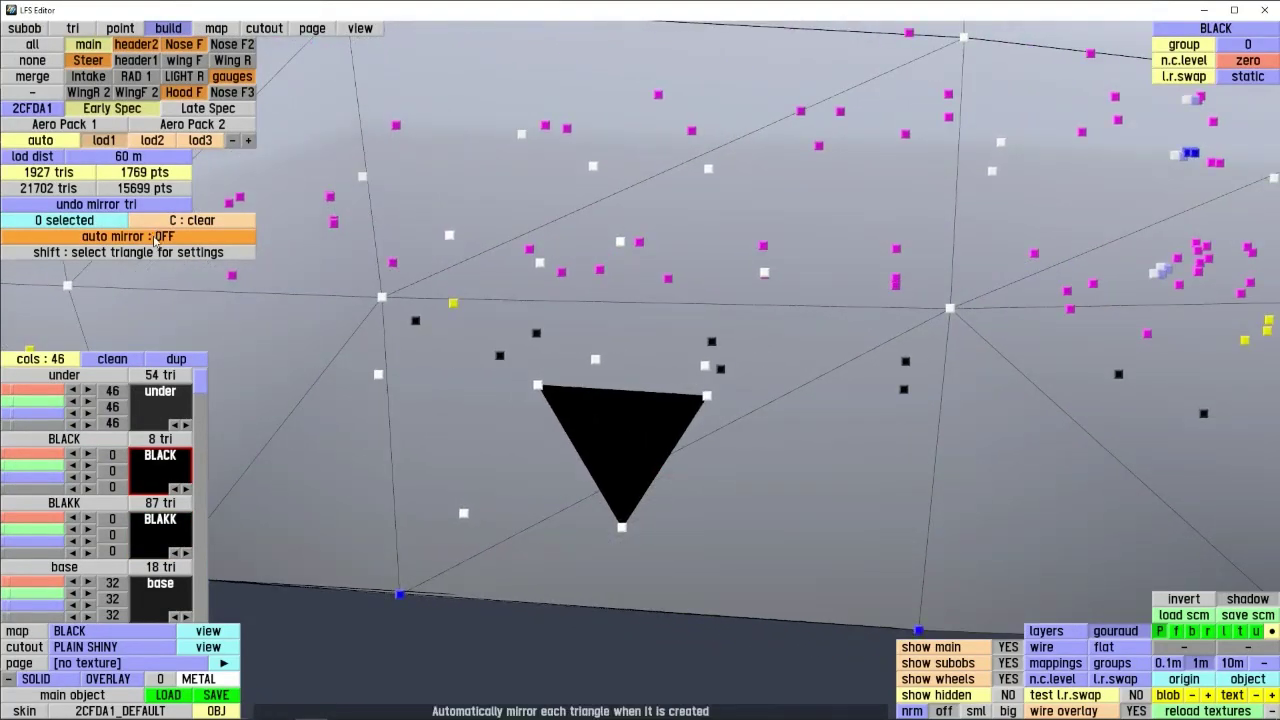
{"action": "right_click_drag", "start_coordinate": [607, 494], "coordinate": [604, 300]}
- Build four more BLACK triangles from the loose tube points, extending the existing black triangle beside the lower body side
{"action": "left_click", "coordinate": [617, 241]}
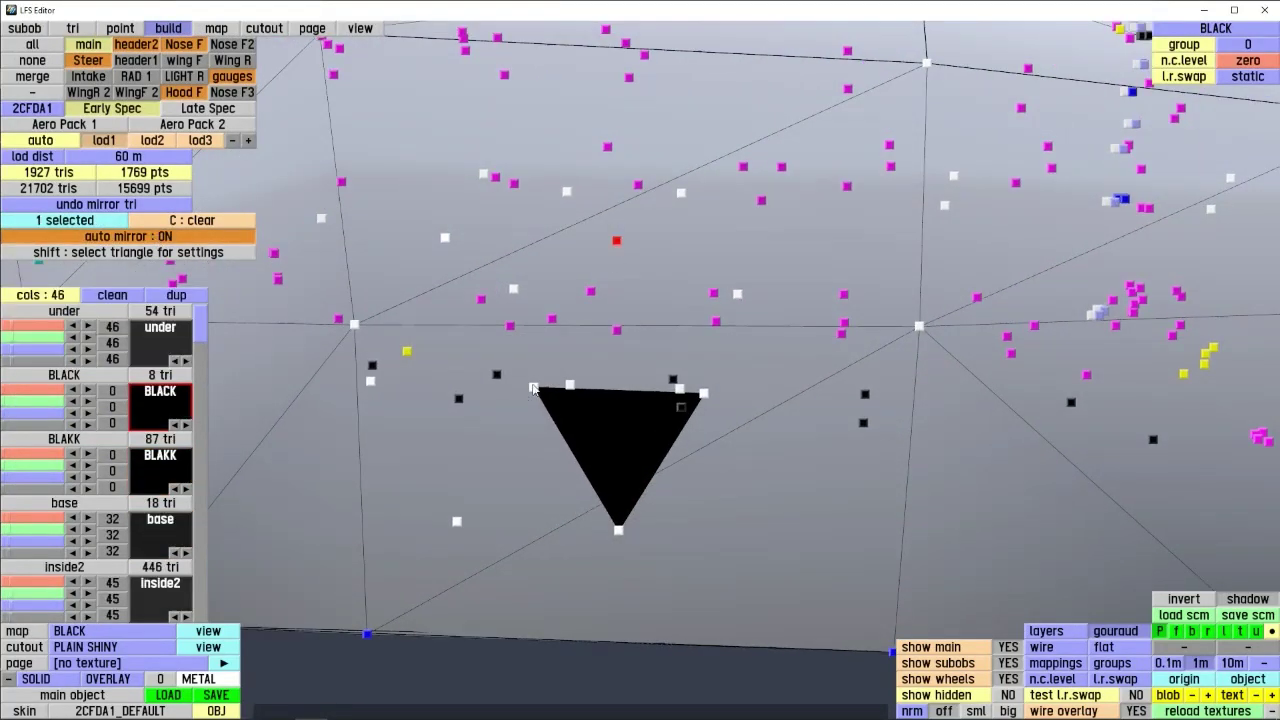
{"action": "left_click", "coordinate": [533, 387]}
{"action": "left_click", "coordinate": [704, 394]}
{"action": "left_click", "coordinate": [533, 387]}
{"action": "left_click", "coordinate": [617, 241]}
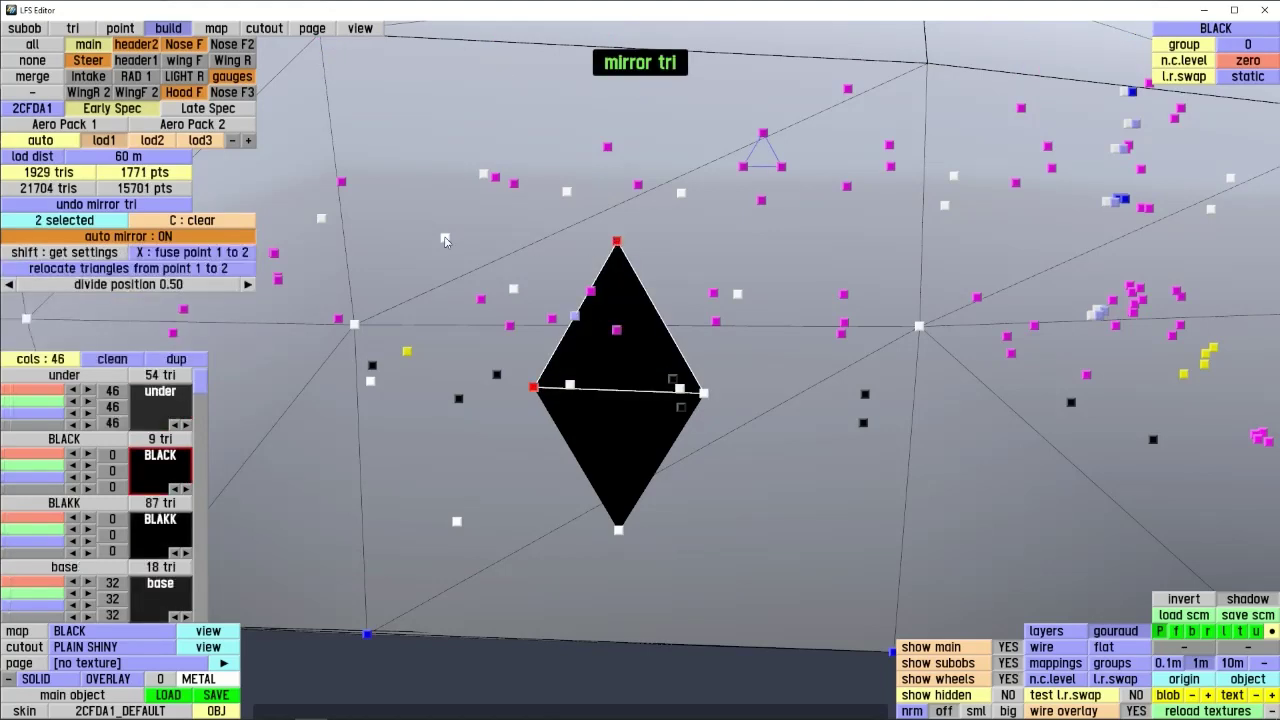
{"action": "left_click", "coordinate": [446, 239]}
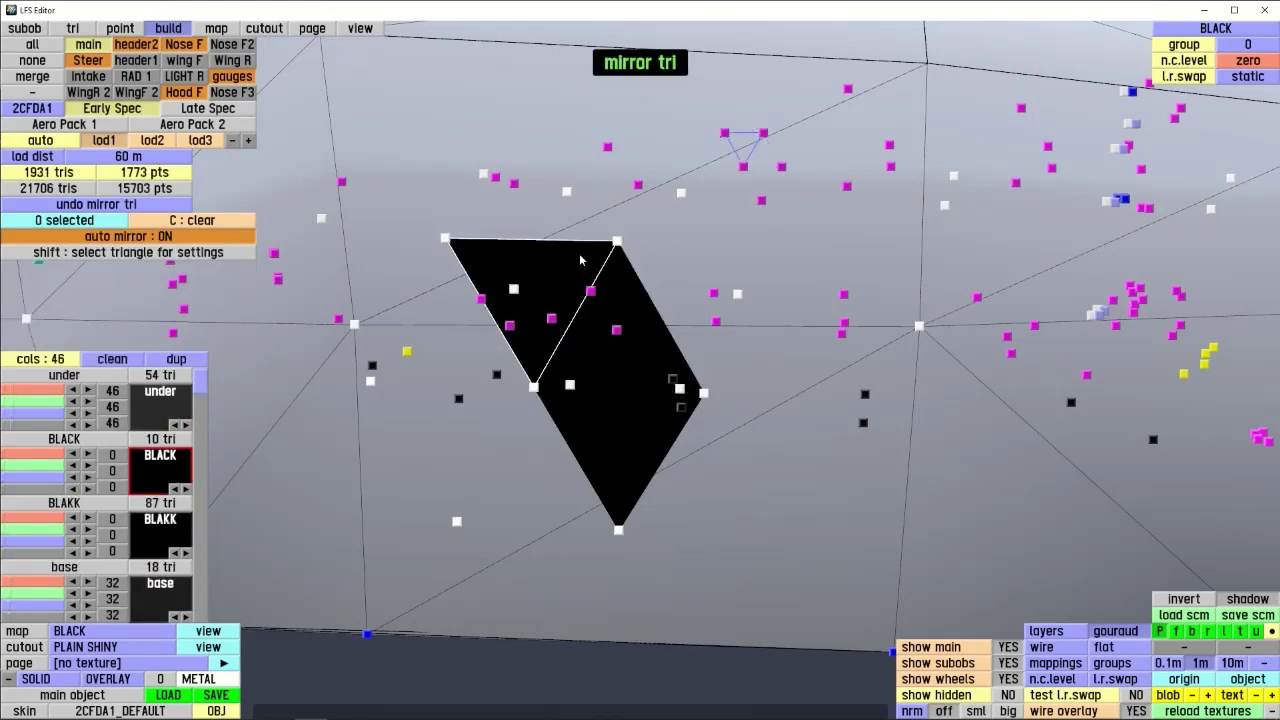
{"action": "right_click_drag", "start_coordinate": [580, 260], "coordinate": [454, 240]}
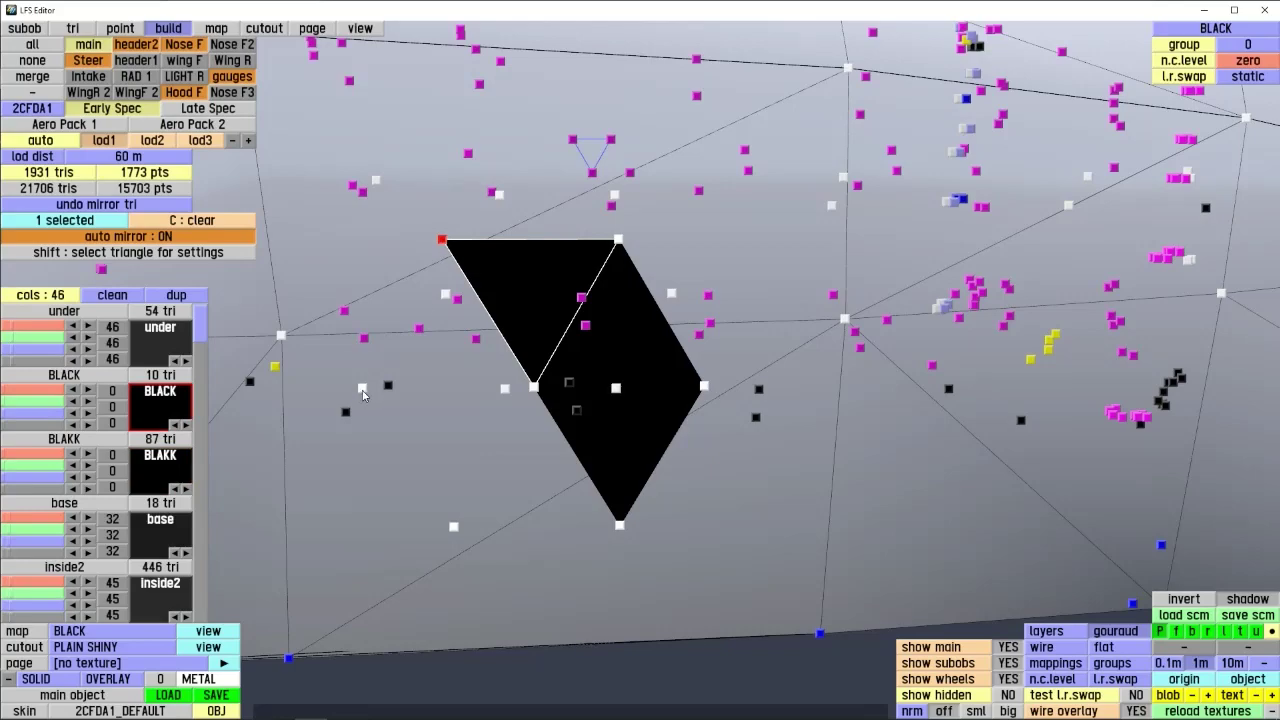
{"action": "left_click", "coordinate": [534, 389]}
{"action": "left_click", "coordinate": [534, 388]}
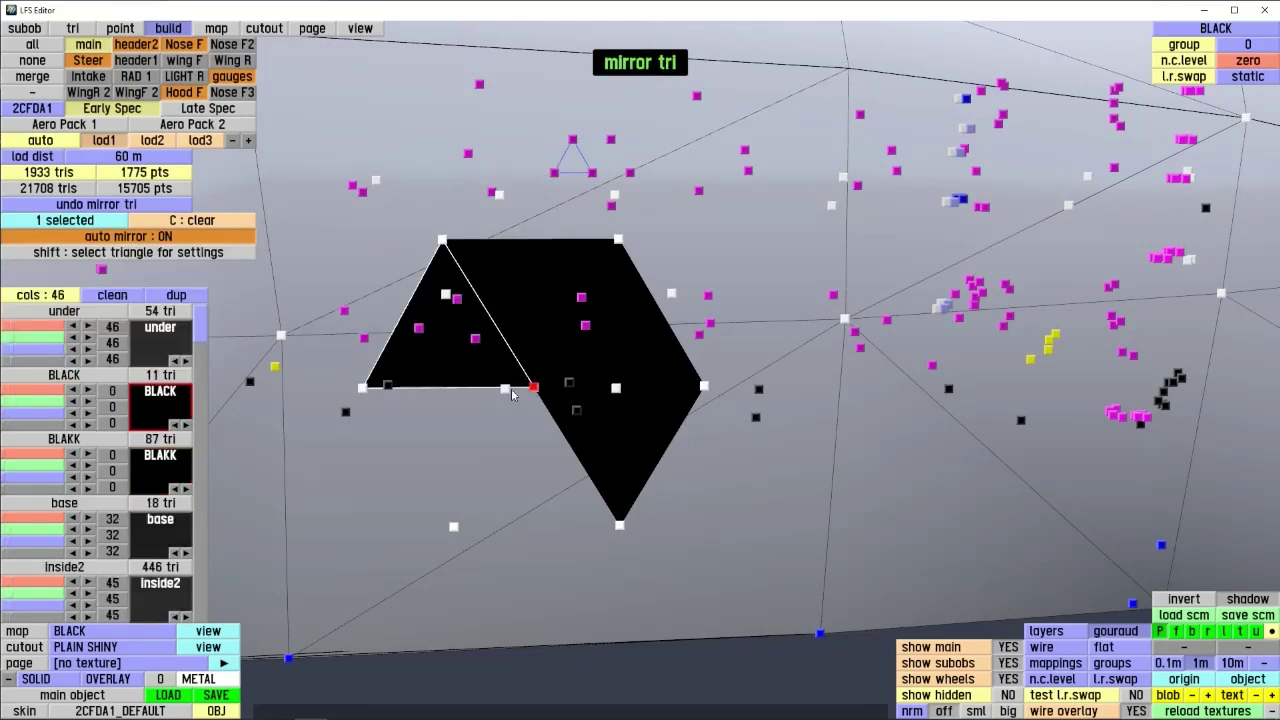
{"action": "left_click", "coordinate": [362, 388]}
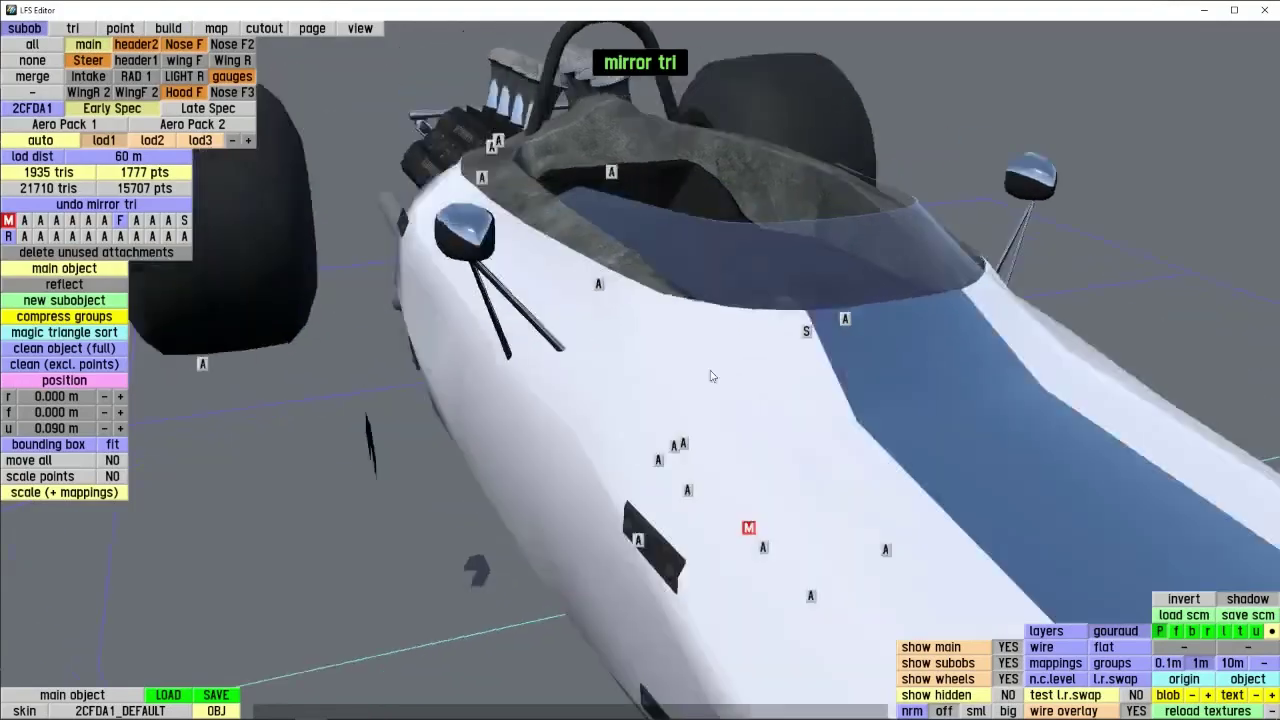
- Select the connected black triangles beside the body and delete them together with their mirrored copies
{"action": "right_click_drag", "start_coordinate": [711, 376], "coordinate": [326, 471]}
{"action": "scroll", "coordinate": [732, 410], "scroll_direction": "down", "scroll_amount": 4}
{"action": "left_click", "coordinate": [88, 25]}
{"action": "scroll", "coordinate": [377, 413], "scroll_direction": "up", "scroll_amount": 3}
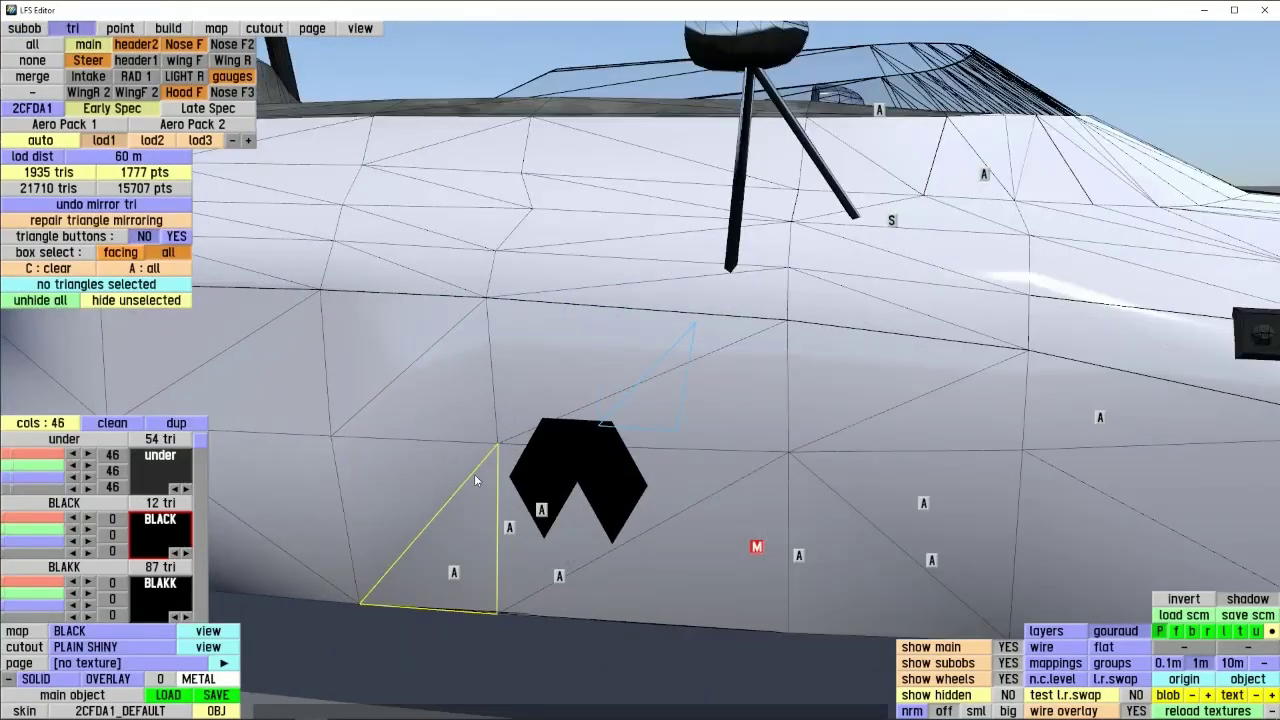
{"action": "left_click", "coordinate": [560, 465]}
{"action": "key", "text": "Delete"}
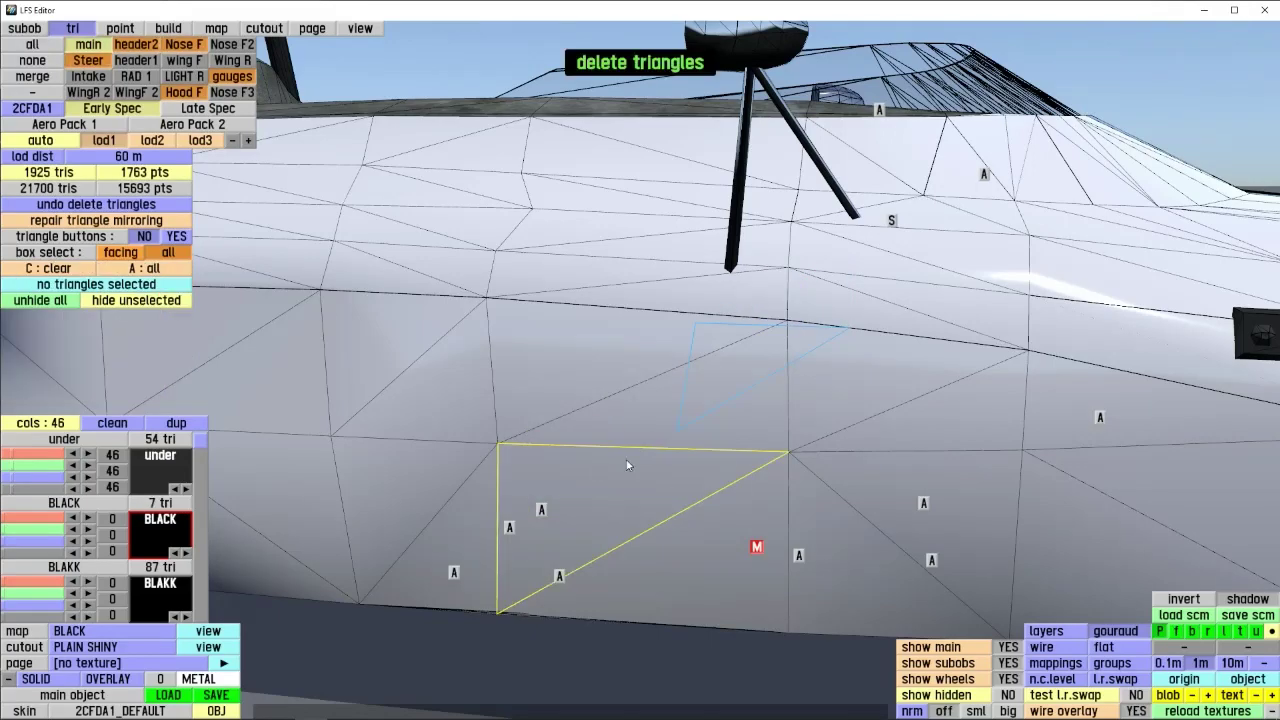
- Turn off automatic mirroring for newly built triangles
{"action": "right_click_drag", "start_coordinate": [628, 466], "coordinate": [337, 449]}
{"action": "scroll", "coordinate": [460, 420], "scroll_direction": "down", "scroll_amount": 3}
{"action": "right_click_drag", "start_coordinate": [503, 405], "coordinate": [430, 385]}
{"action": "left_click", "coordinate": [188, 31]}
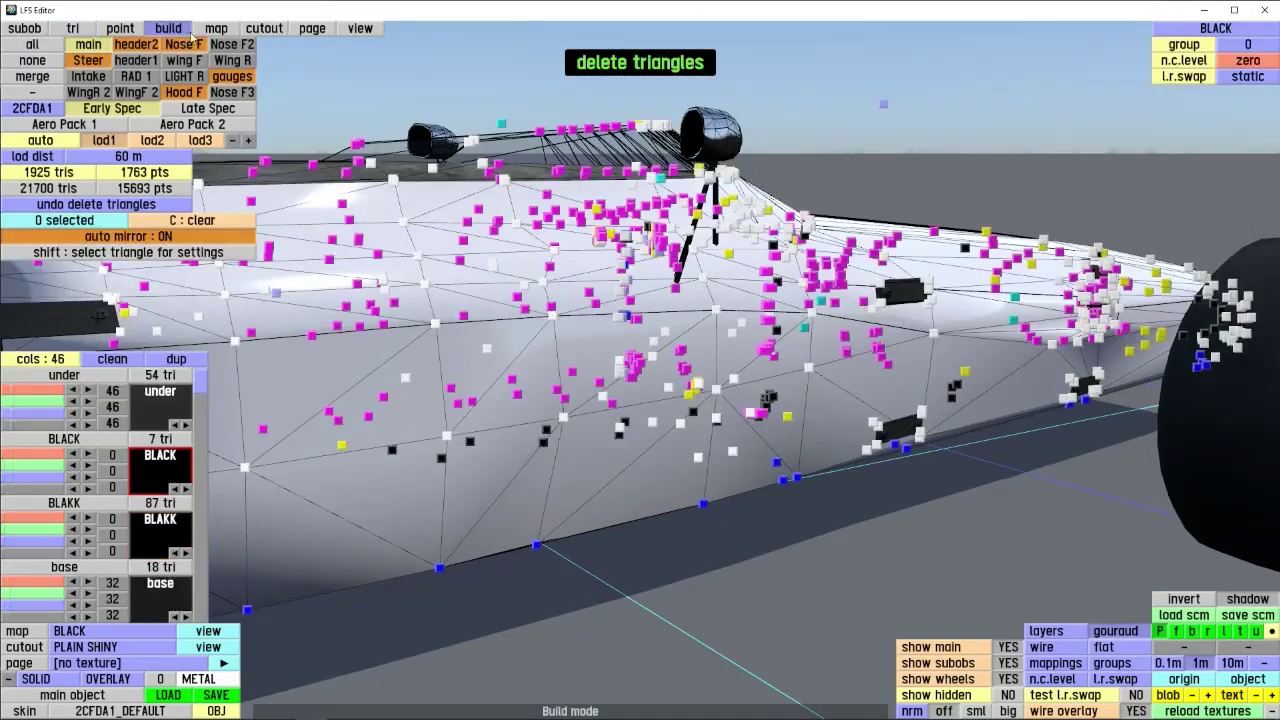
{"action": "left_click", "coordinate": [212, 32]}
{"action": "left_click", "coordinate": [177, 31]}
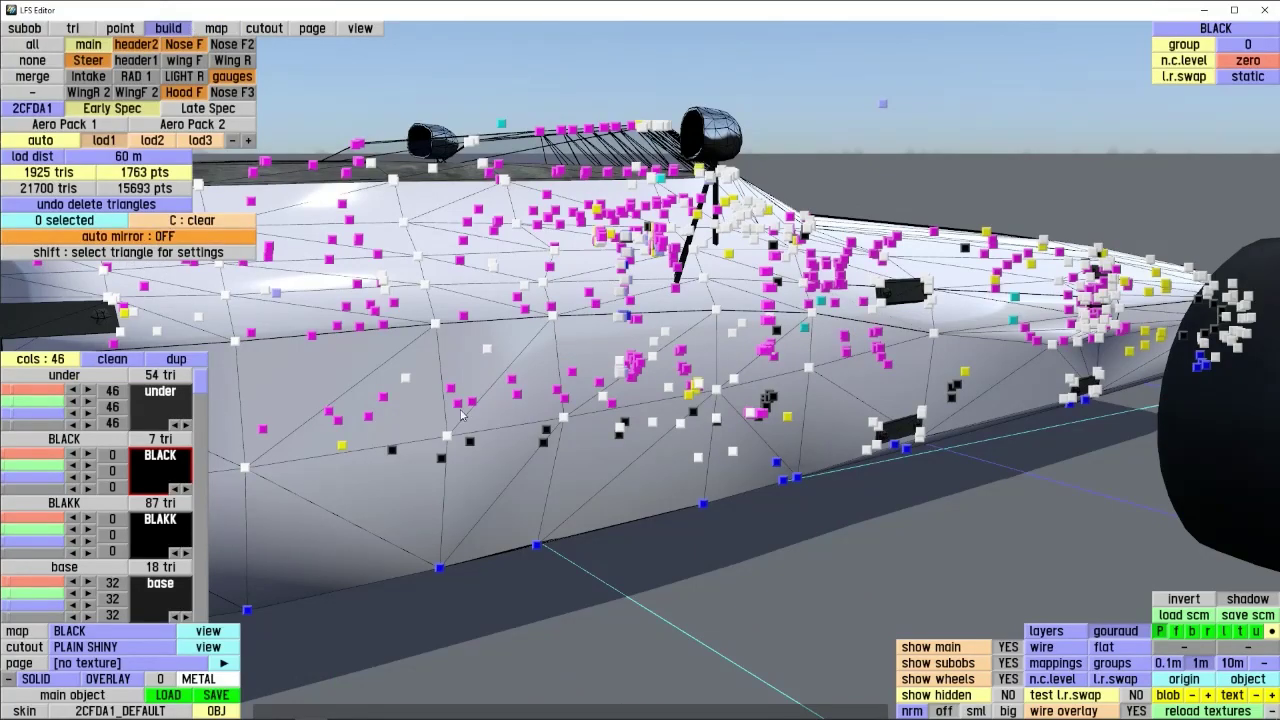
- Select all points of the car and delete only the unused ones
{"action": "right_click_drag", "start_coordinate": [461, 415], "coordinate": [637, 500]}
{"action": "scroll", "coordinate": [540, 450], "scroll_direction": "down", "scroll_amount": 5}
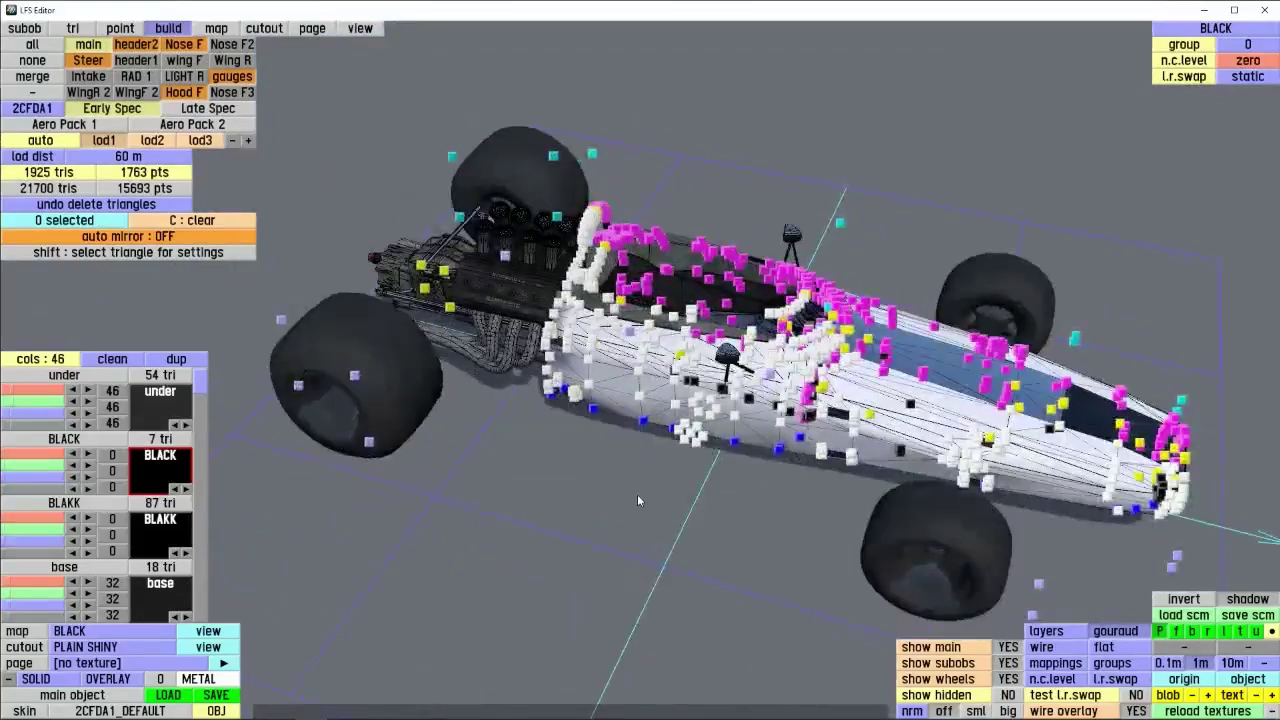
{"action": "scroll", "coordinate": [637, 500], "scroll_direction": "up", "scroll_amount": 6}
{"action": "key", "text": "t"}
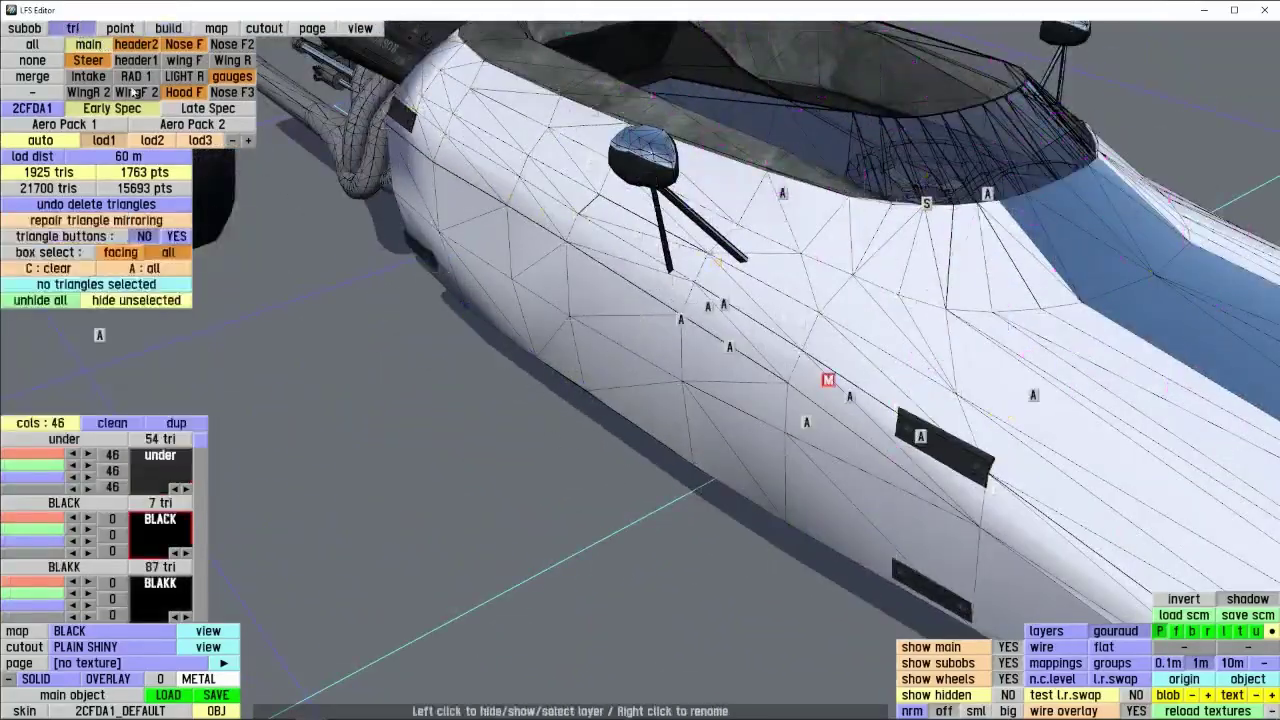
{"action": "left_click", "coordinate": [124, 31]}
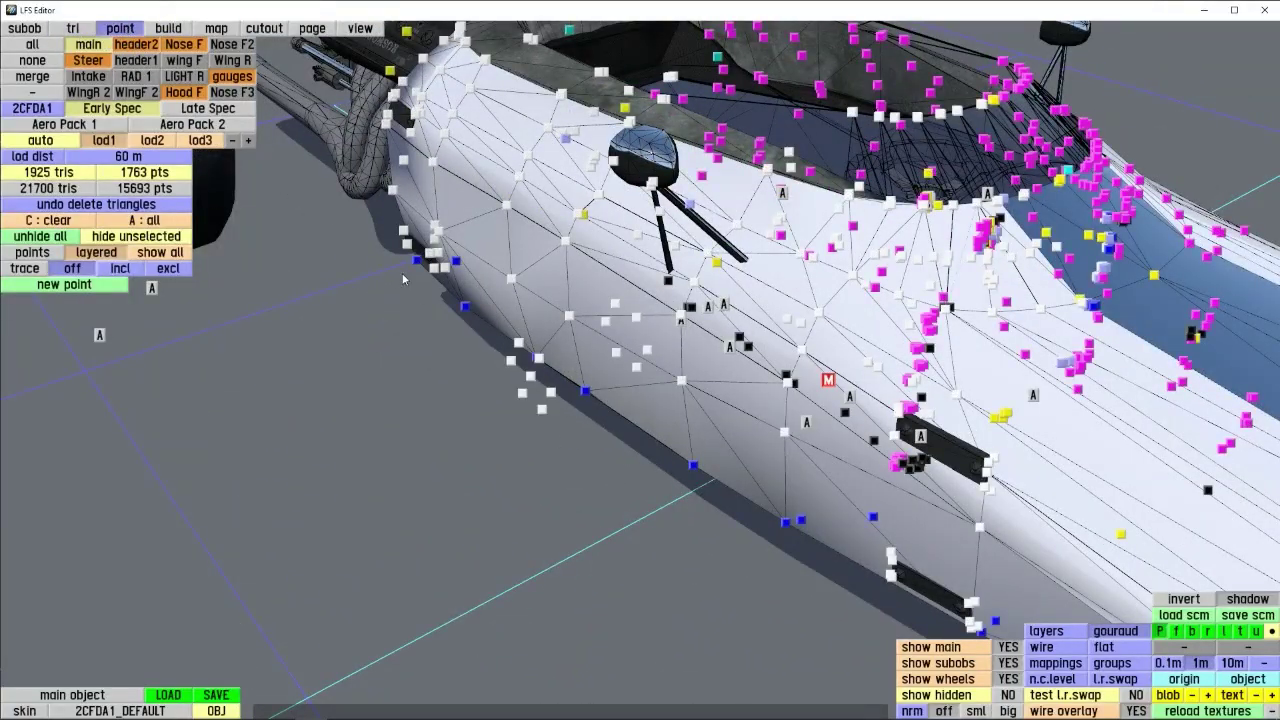
{"action": "key", "text": "a"}
{"action": "key", "text": "Delete"}
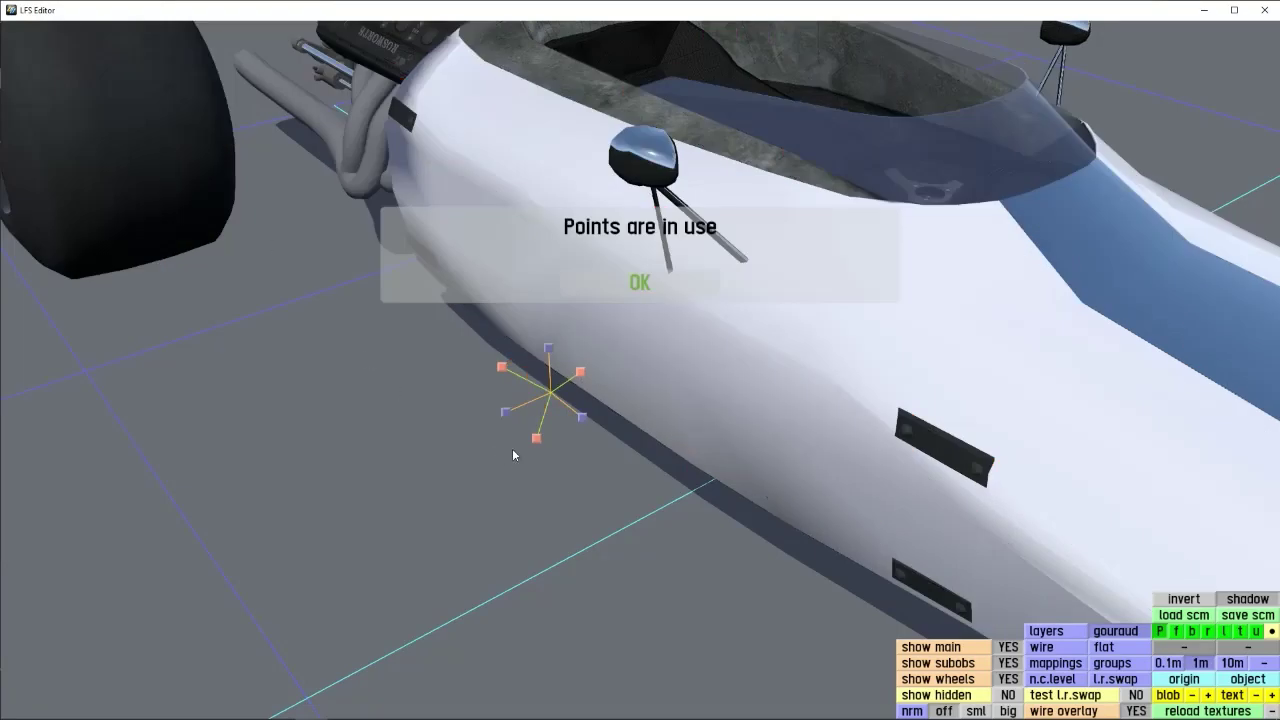
{"action": "left_click", "coordinate": [645, 285]}
{"action": "left_click", "coordinate": [130, 476]}
- Inspect the whole car after the point cleanup and switch to subobject editing
{"action": "scroll", "coordinate": [643, 456], "scroll_direction": "down", "scroll_amount": 5}
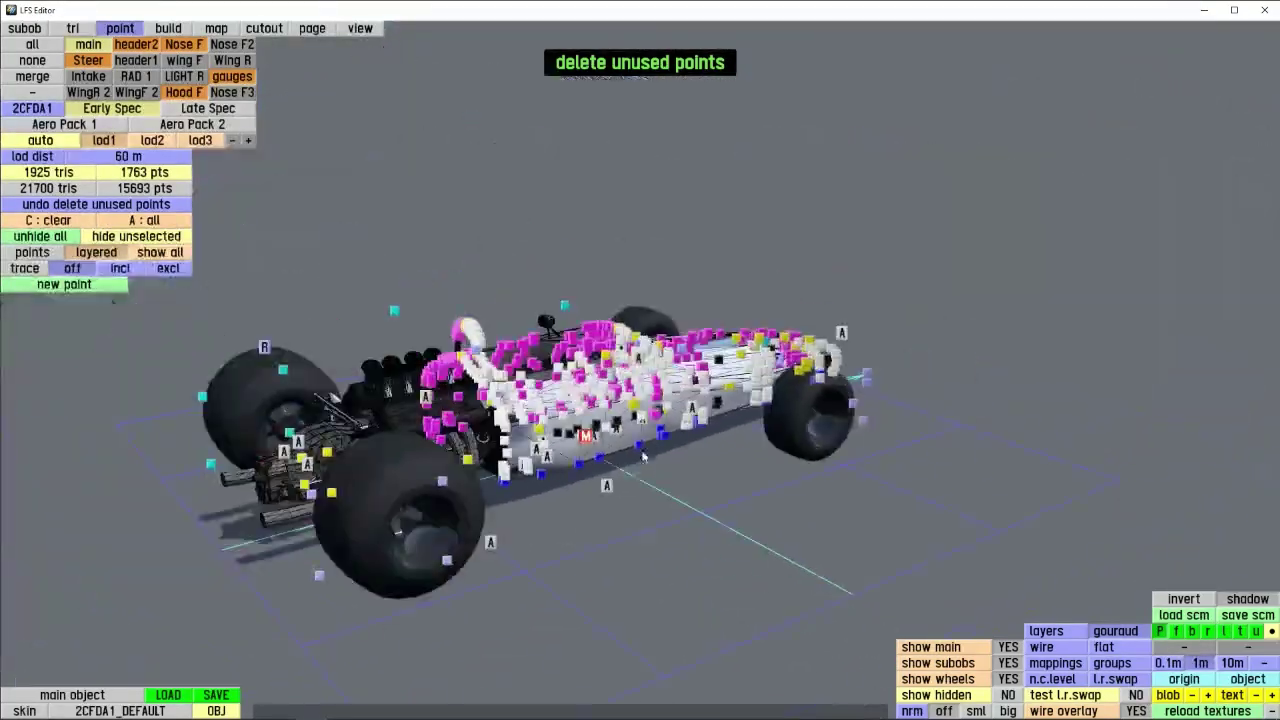
{"action": "scroll", "coordinate": [654, 503], "scroll_direction": "up", "scroll_amount": 5}
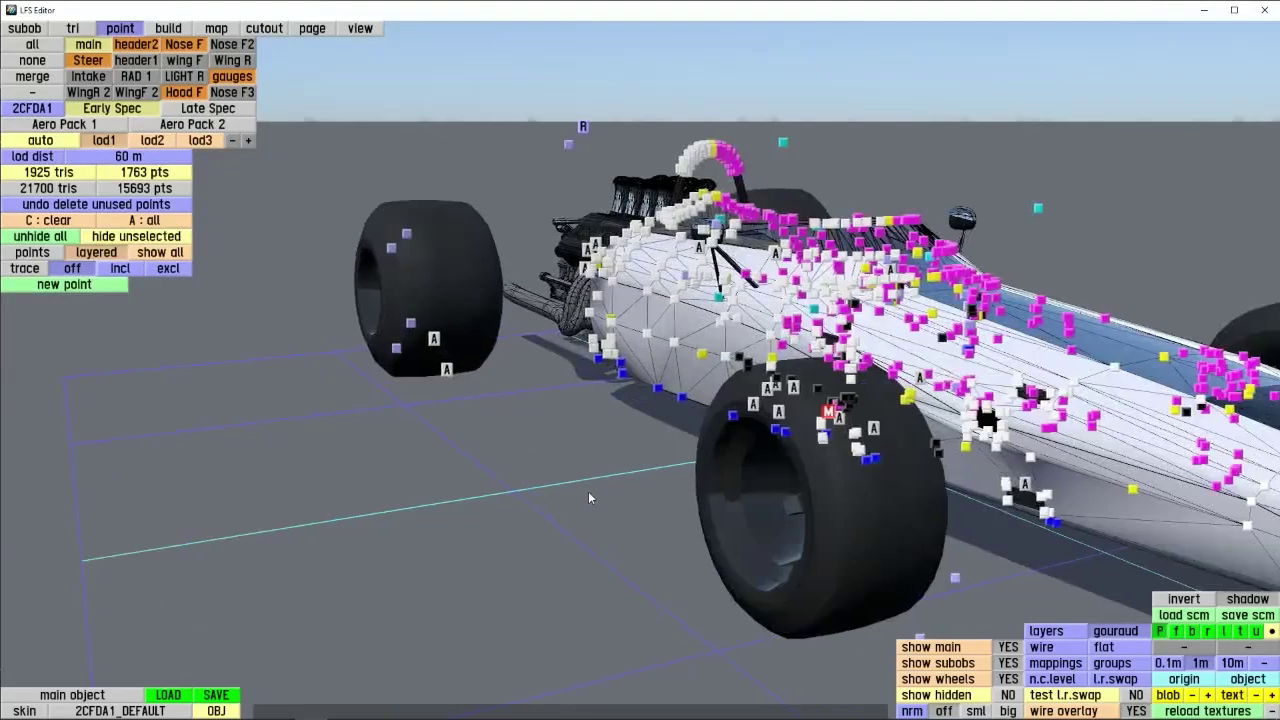
{"action": "scroll", "coordinate": [366, 418], "scroll_direction": "down", "scroll_amount": 4}
{"action": "left_click", "coordinate": [26, 29]}
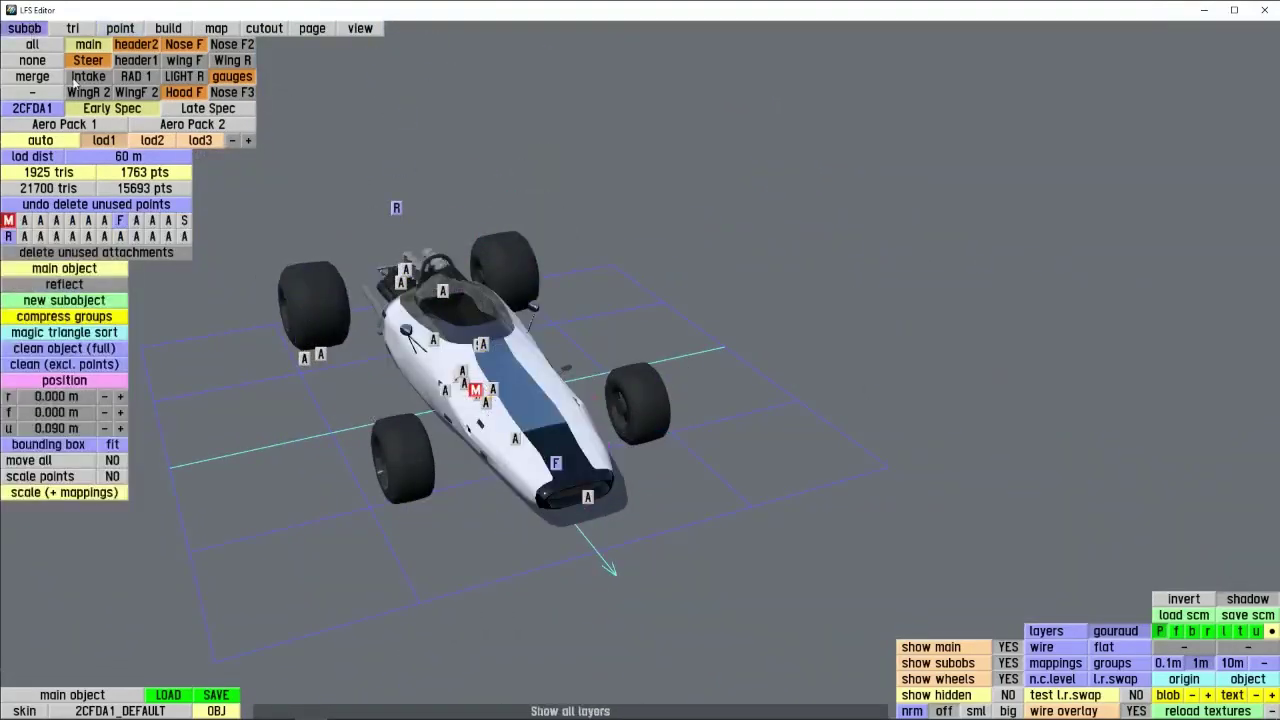